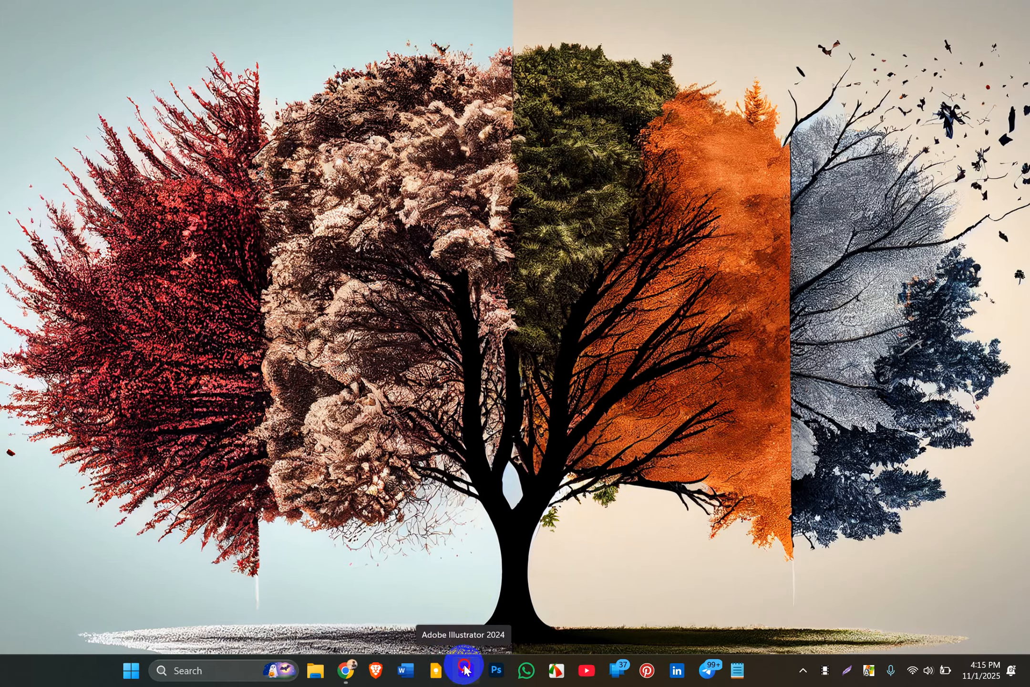
- Launch Adobe Illustrator and start a new print document named Invoice Design using the A4 preset
click(466, 671)
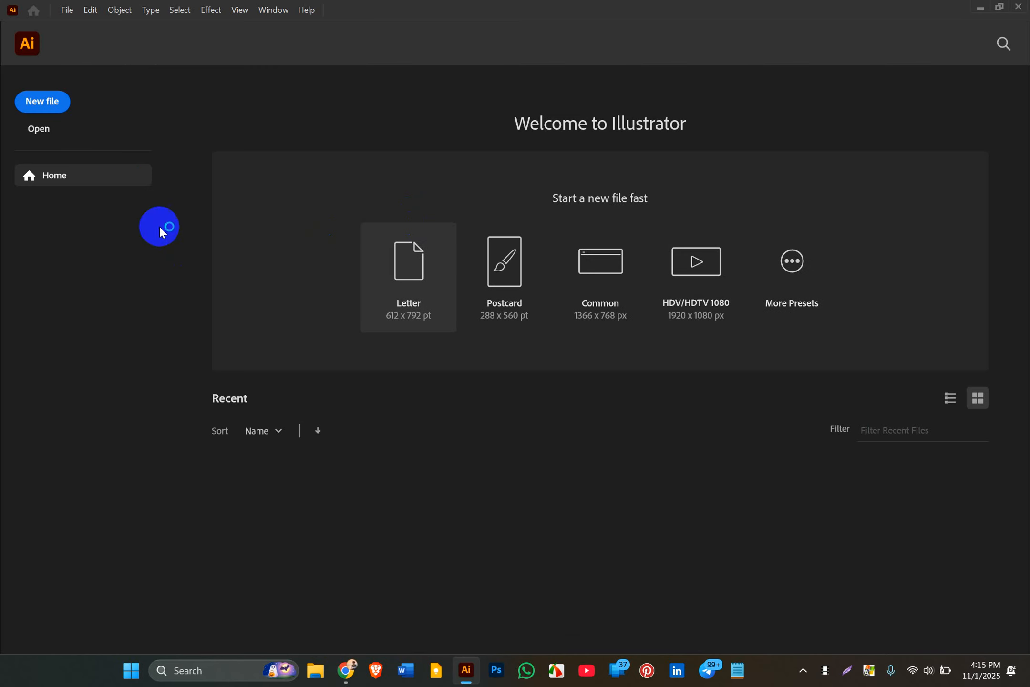
click(44, 102)
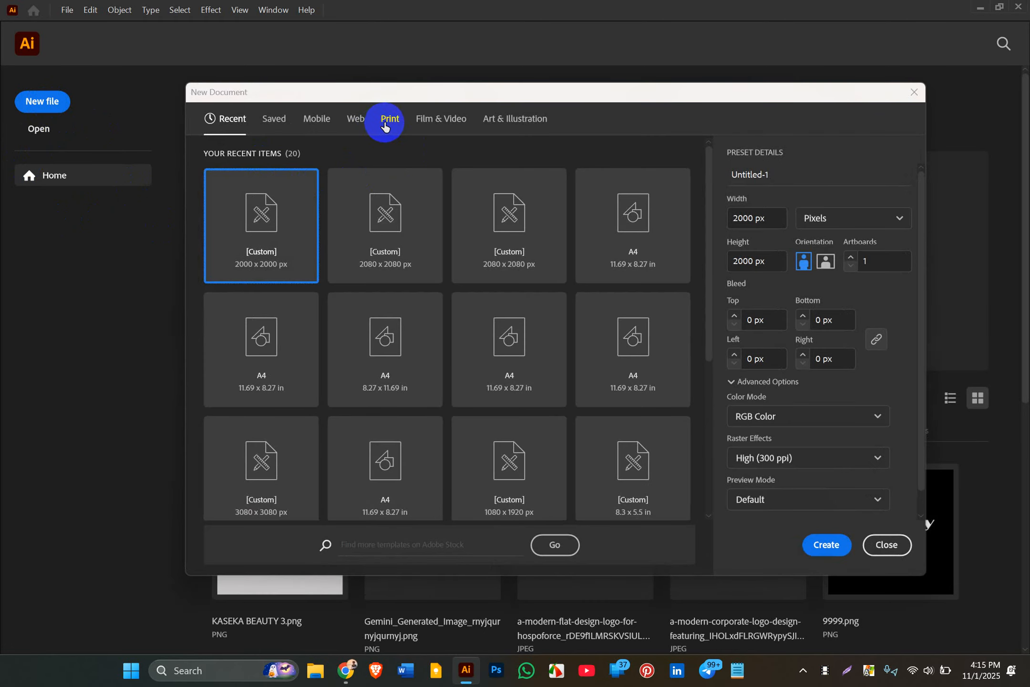
click(385, 122)
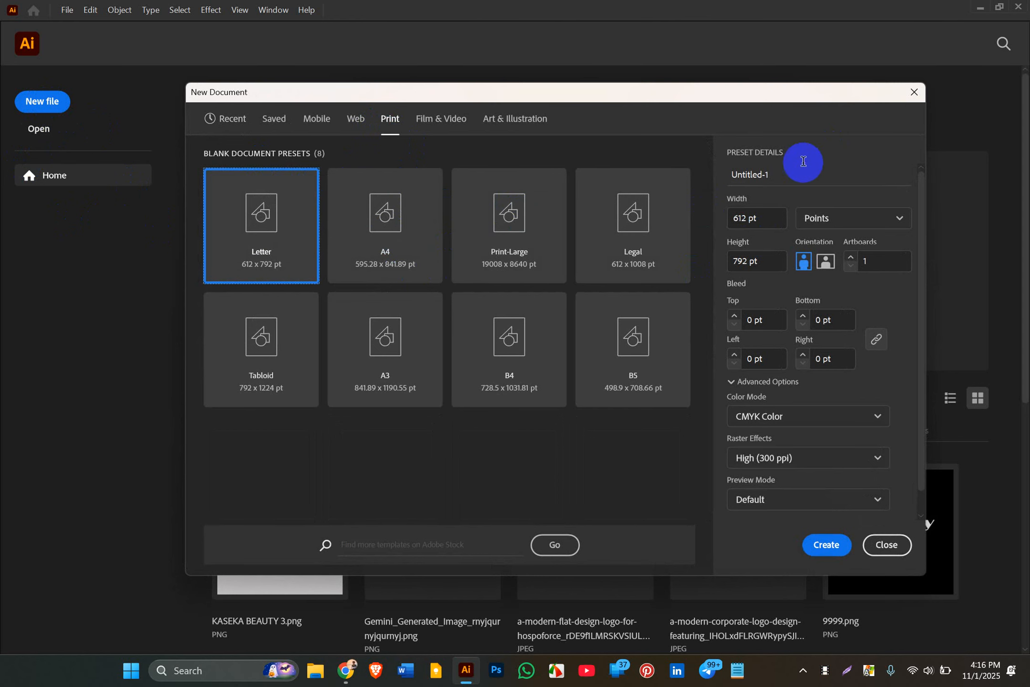
click(771, 173)
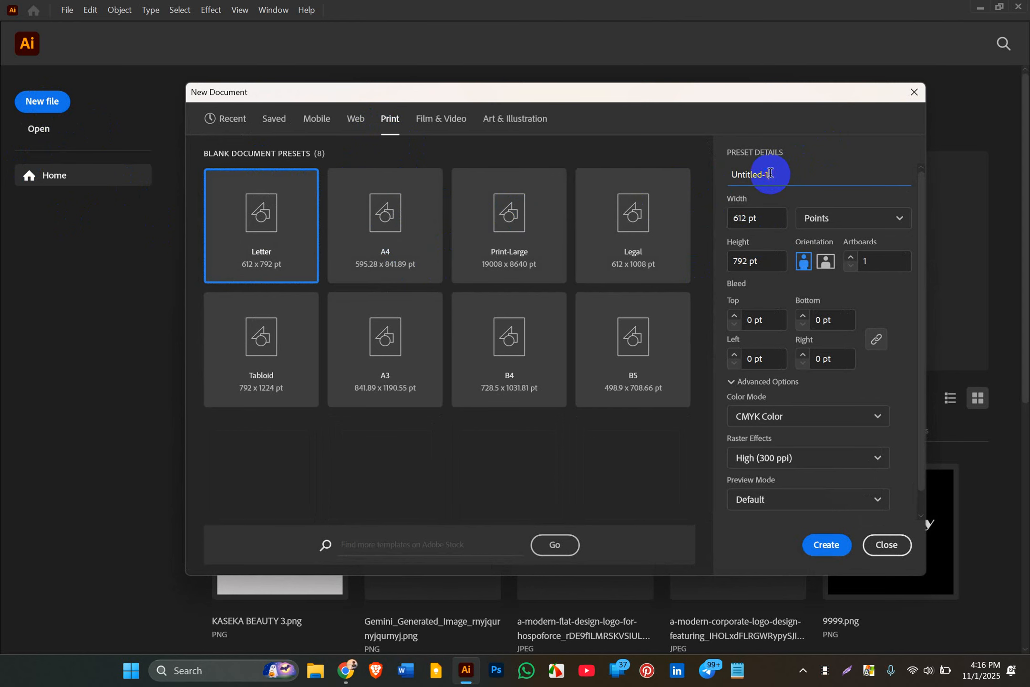
drag(771, 172, 731, 168)
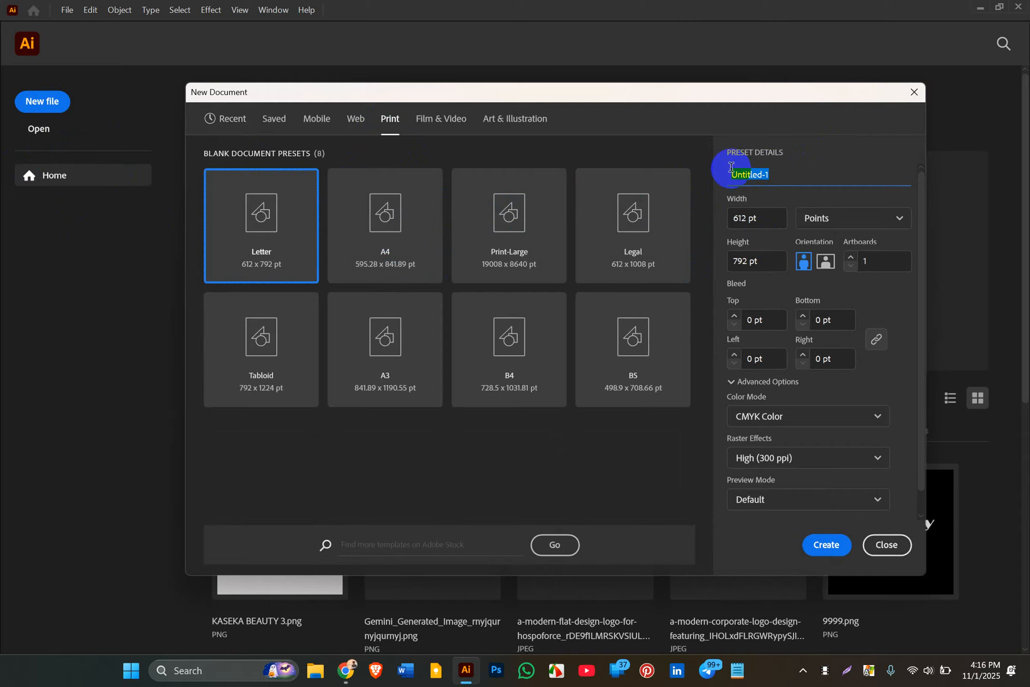
text(Invoice Design)
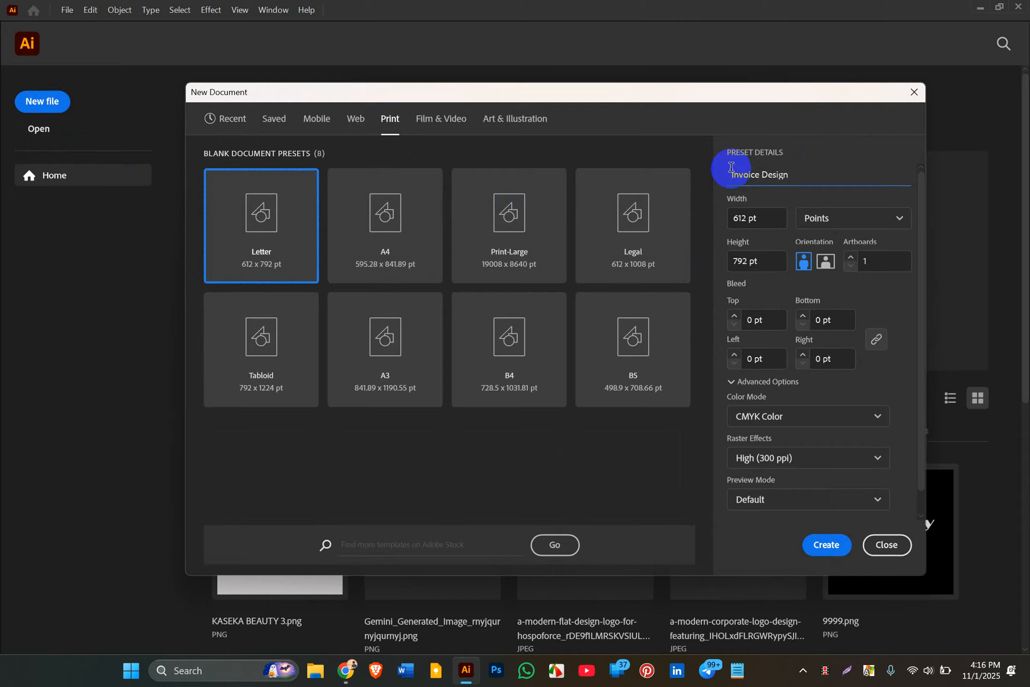
click(388, 237)
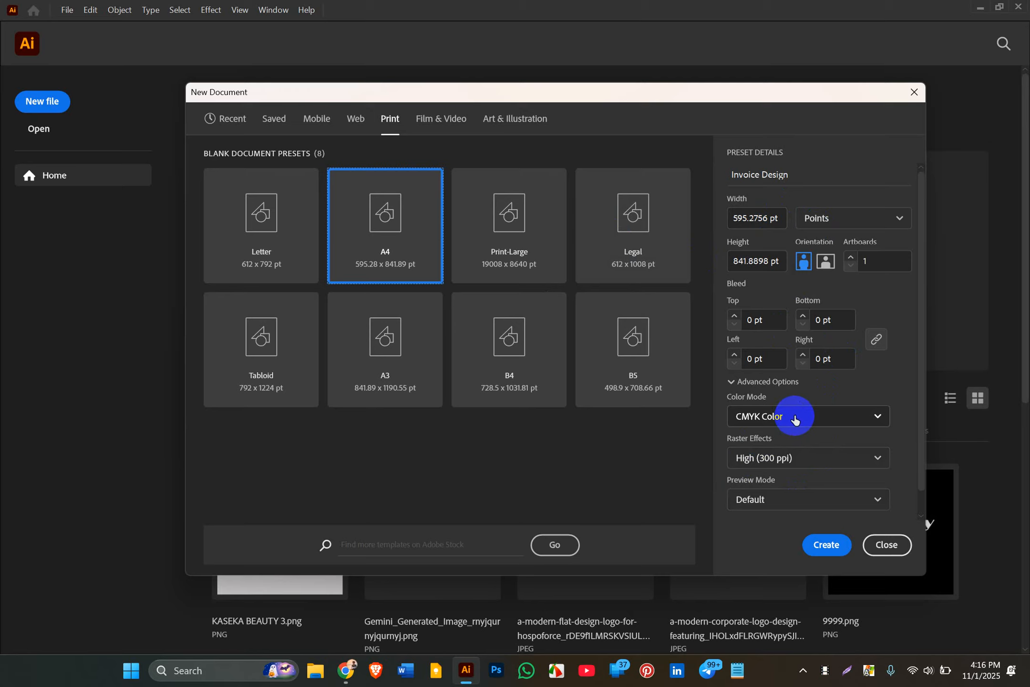
- Set the new document's bleed to 0.125 pt on all four sides
click(735, 316)
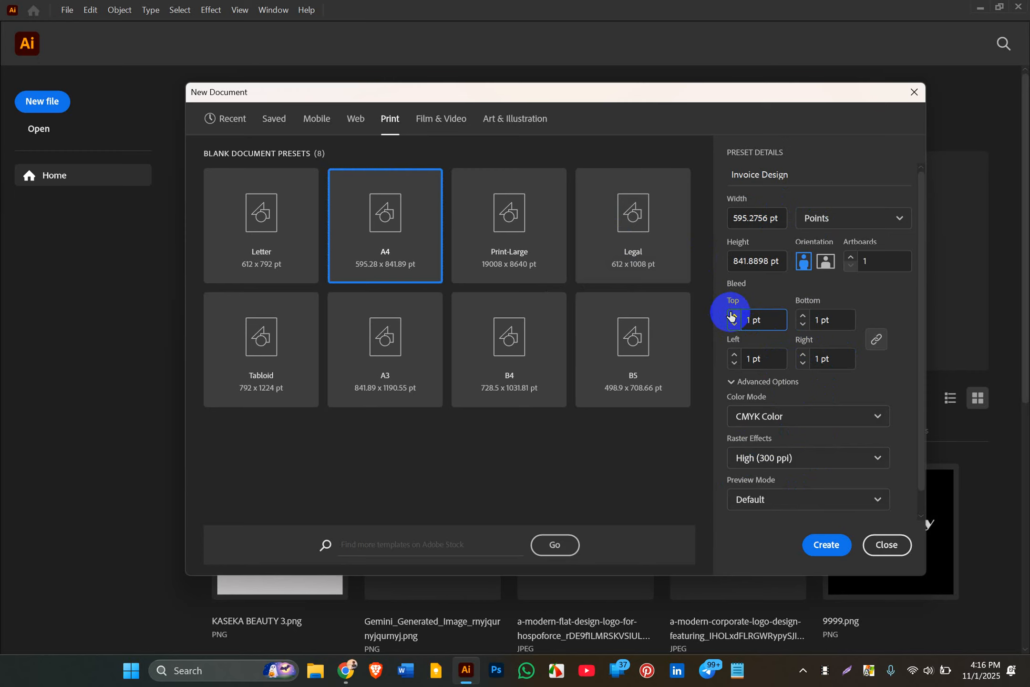
click(733, 316)
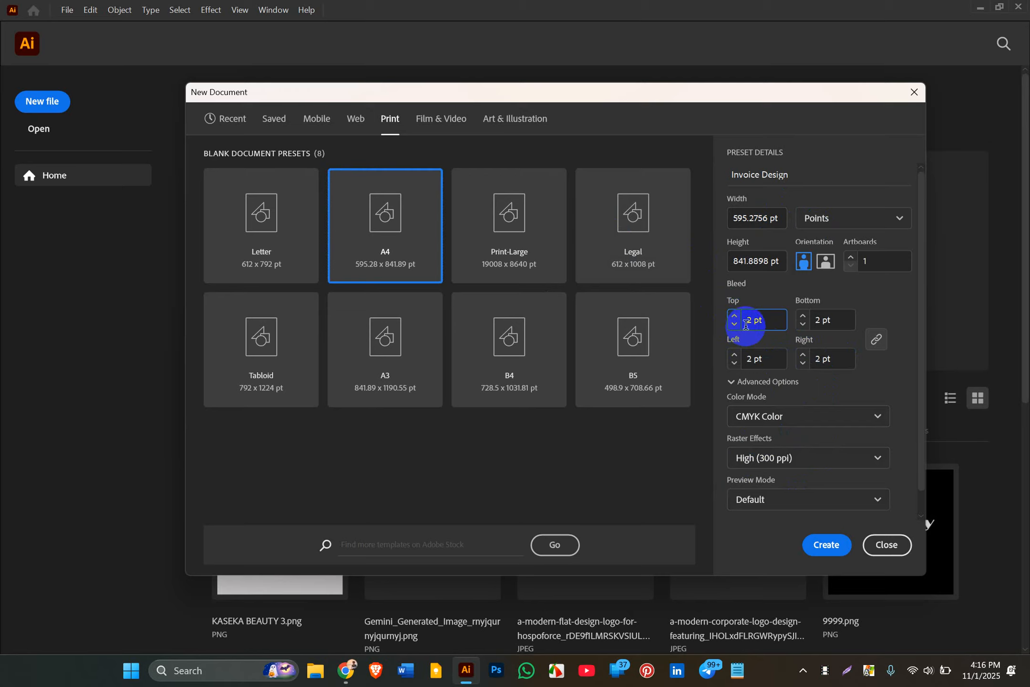
drag(765, 323, 720, 325)
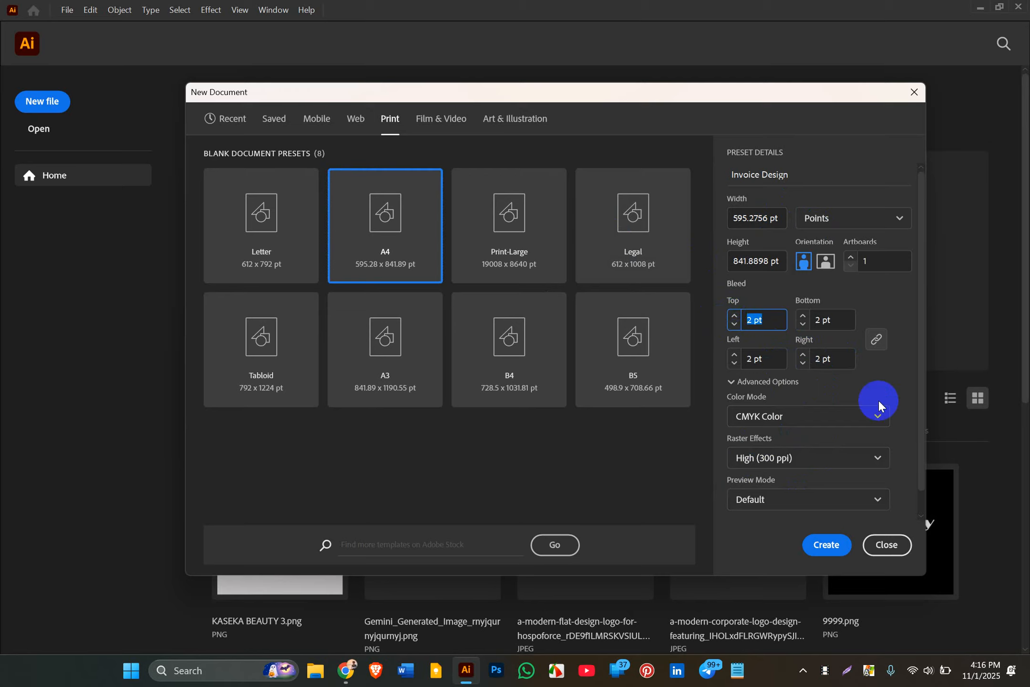
text(0.125)
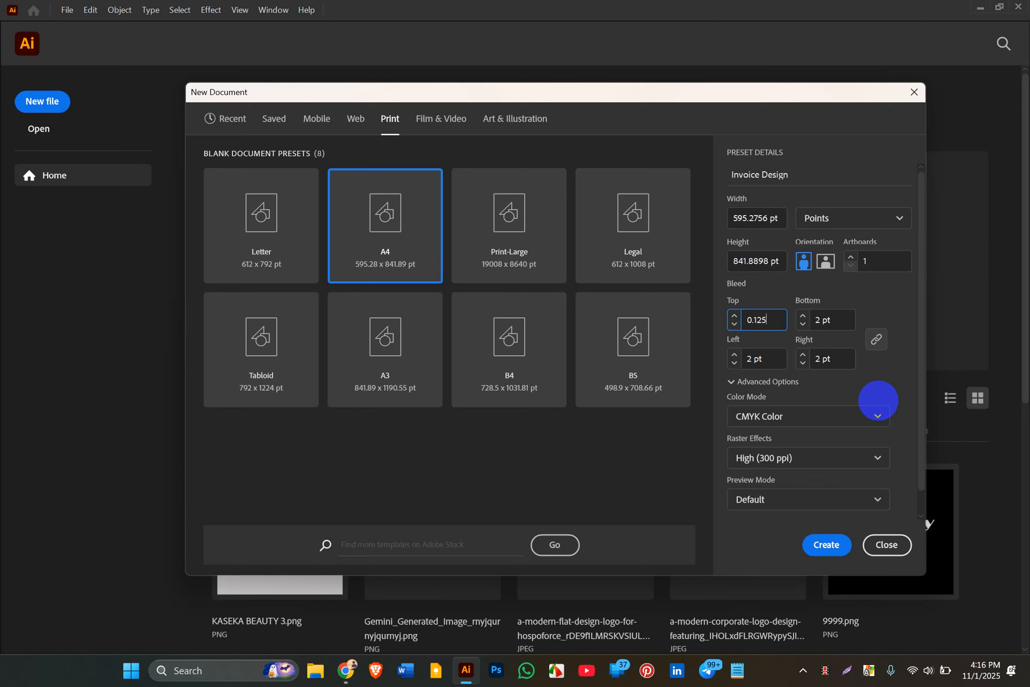
click(835, 382)
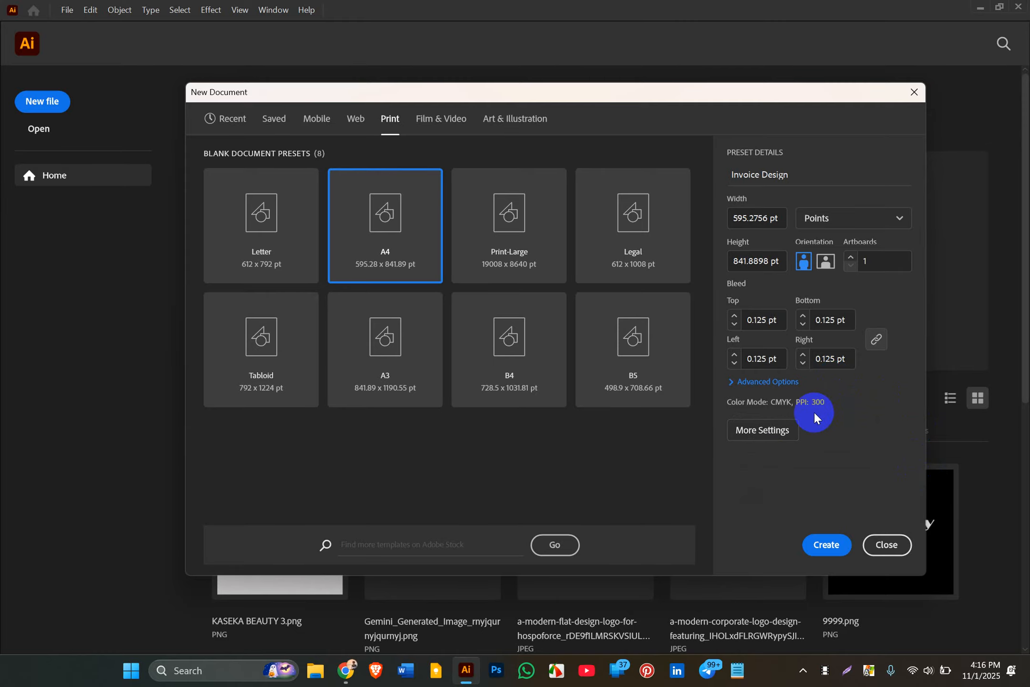
click(771, 380)
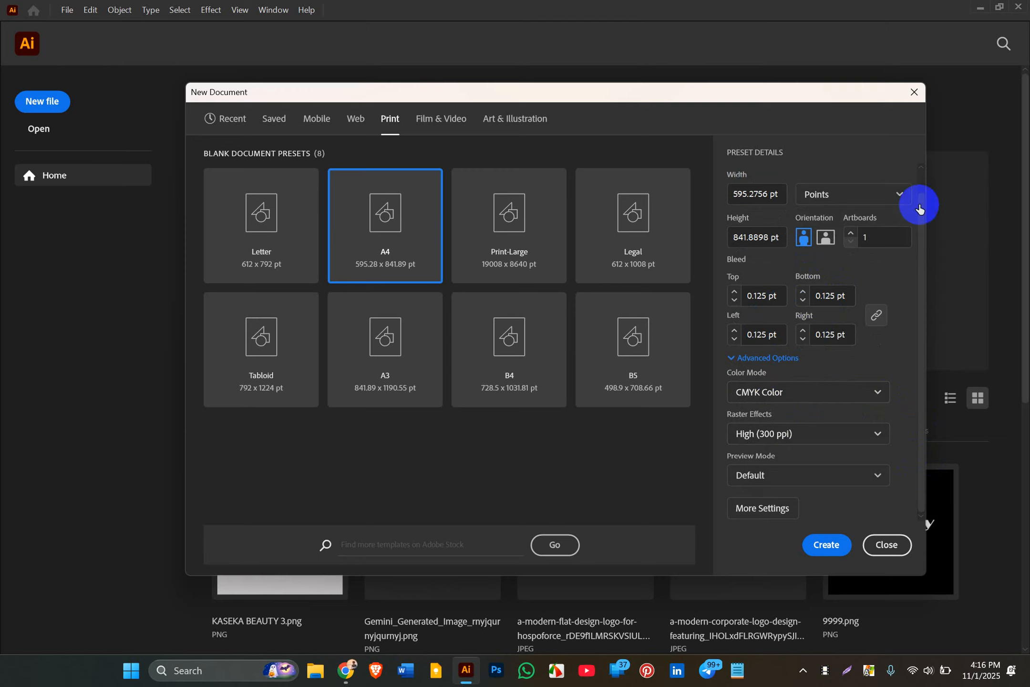
click(832, 291)
scroll(833, 290, up, 1)
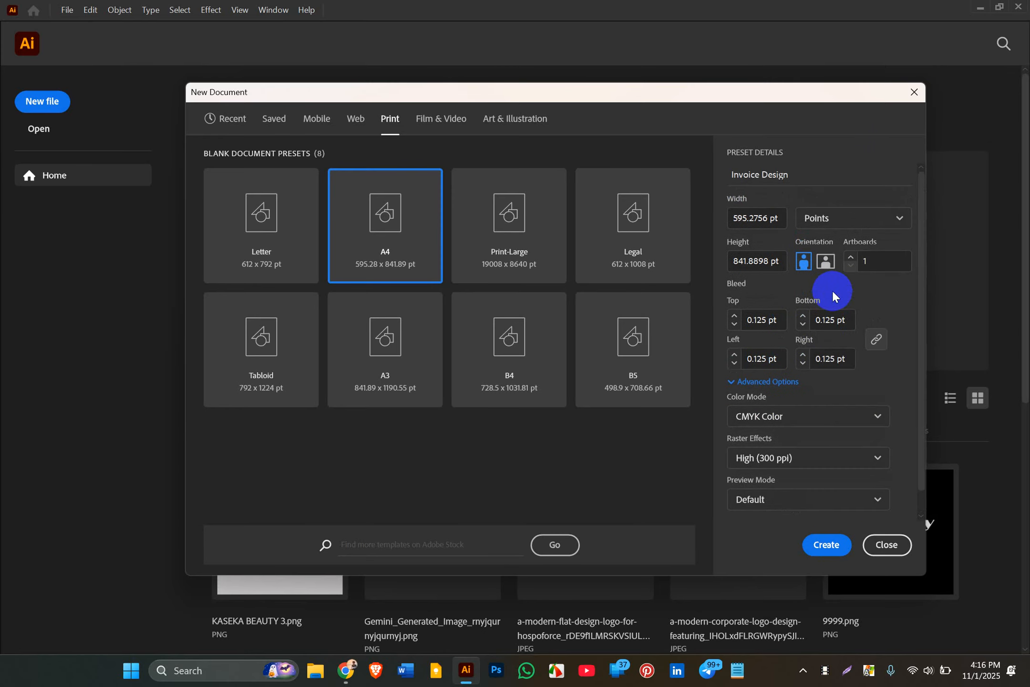
- Change the document units to inches and create the document
click(853, 216)
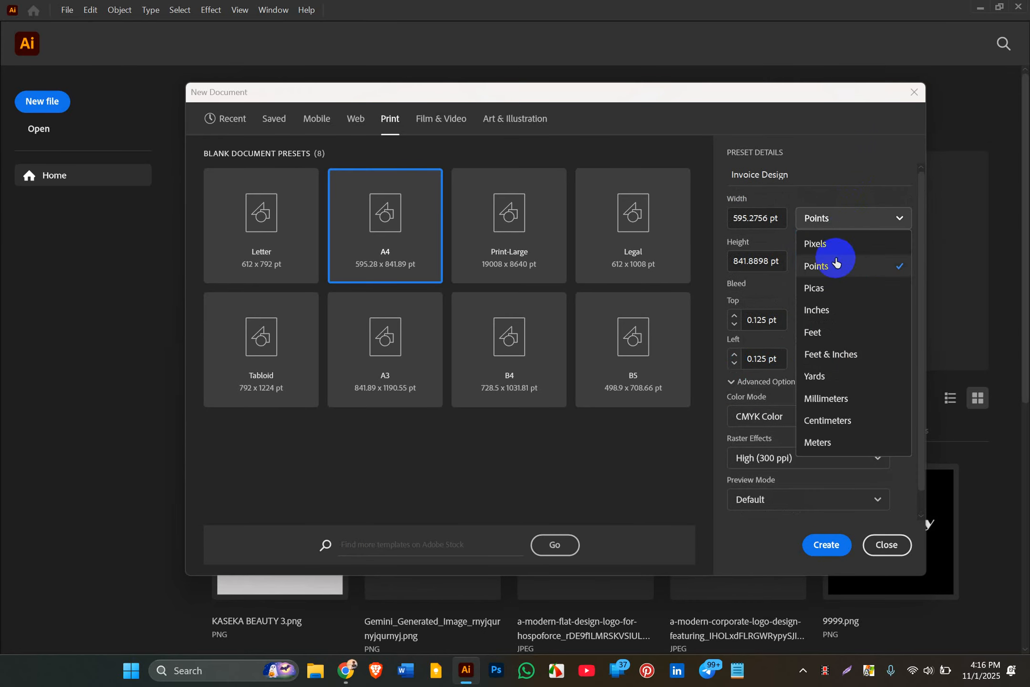
click(830, 290)
click(832, 219)
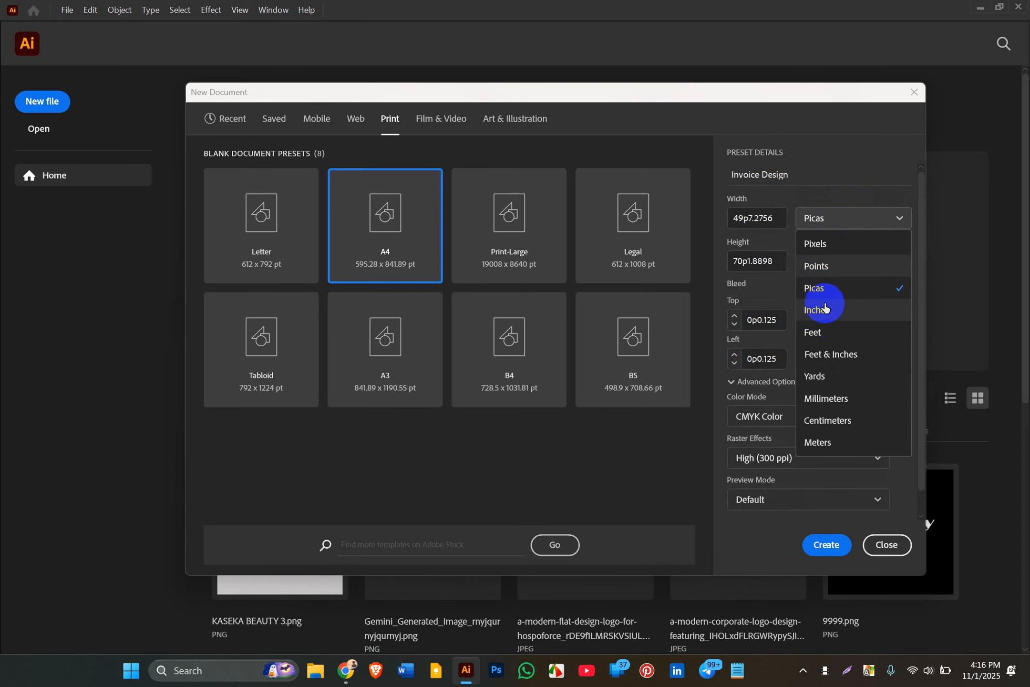
click(827, 313)
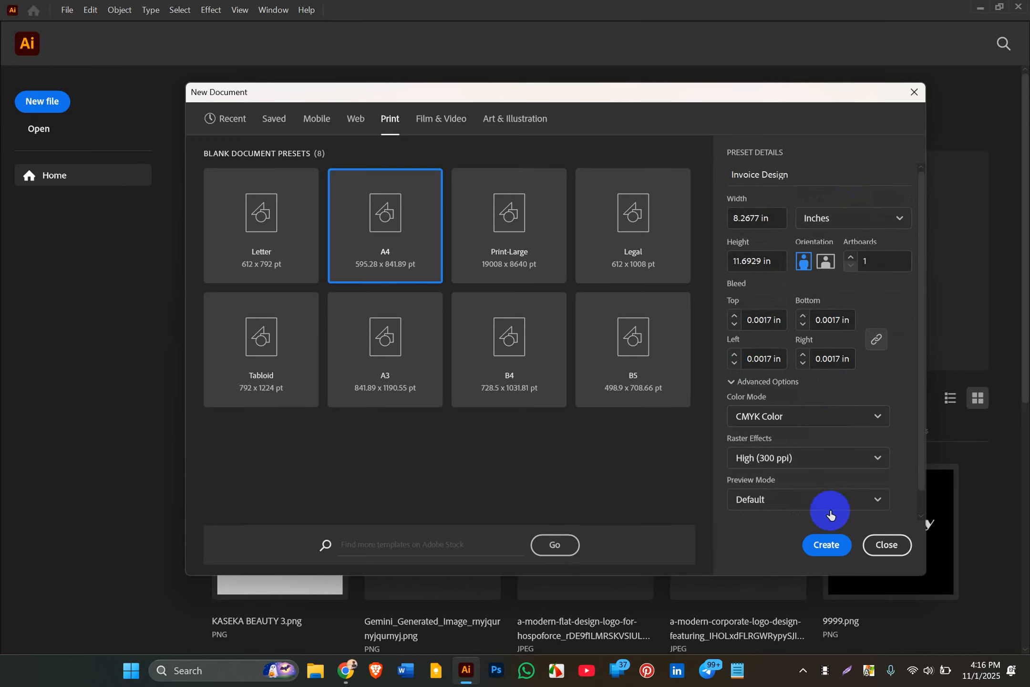
click(826, 544)
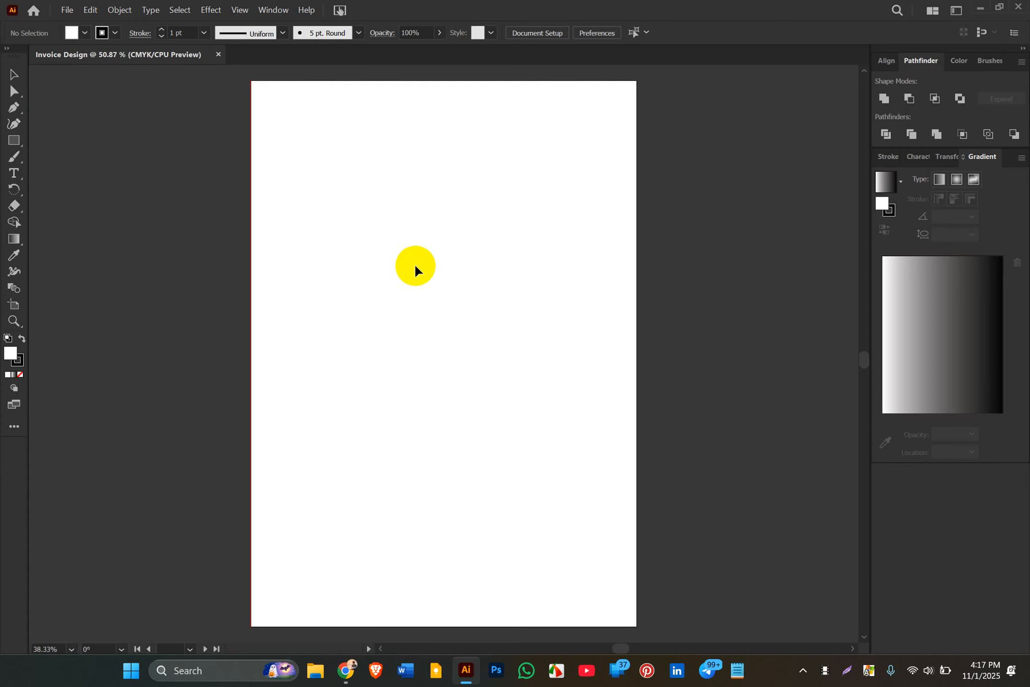
scroll(364, 237, up, 2)
scroll(364, 237, down, 1)
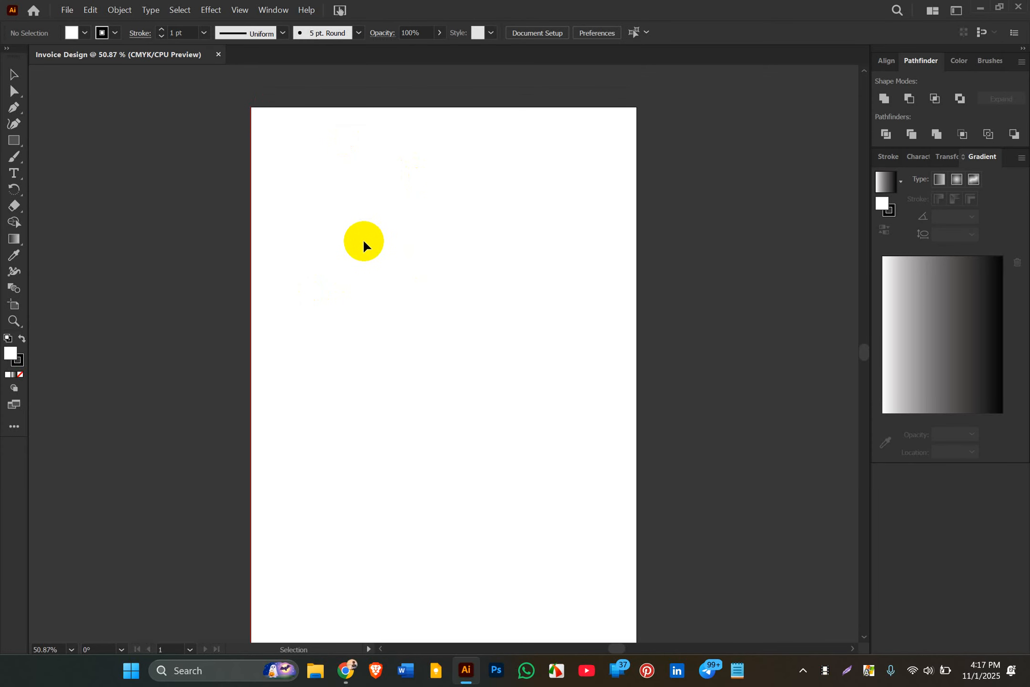
- Switch to Chrome and preview Pikbest's Modern Corporate Business Invoice Template Design in the Invoice Design image results
click(346, 670)
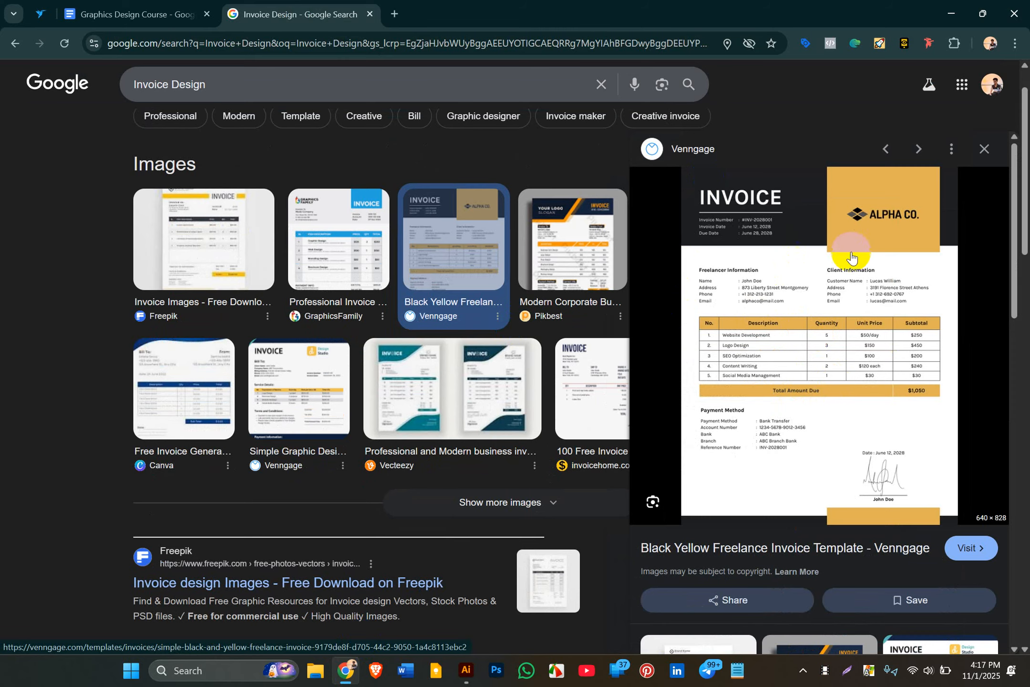
key(Right)
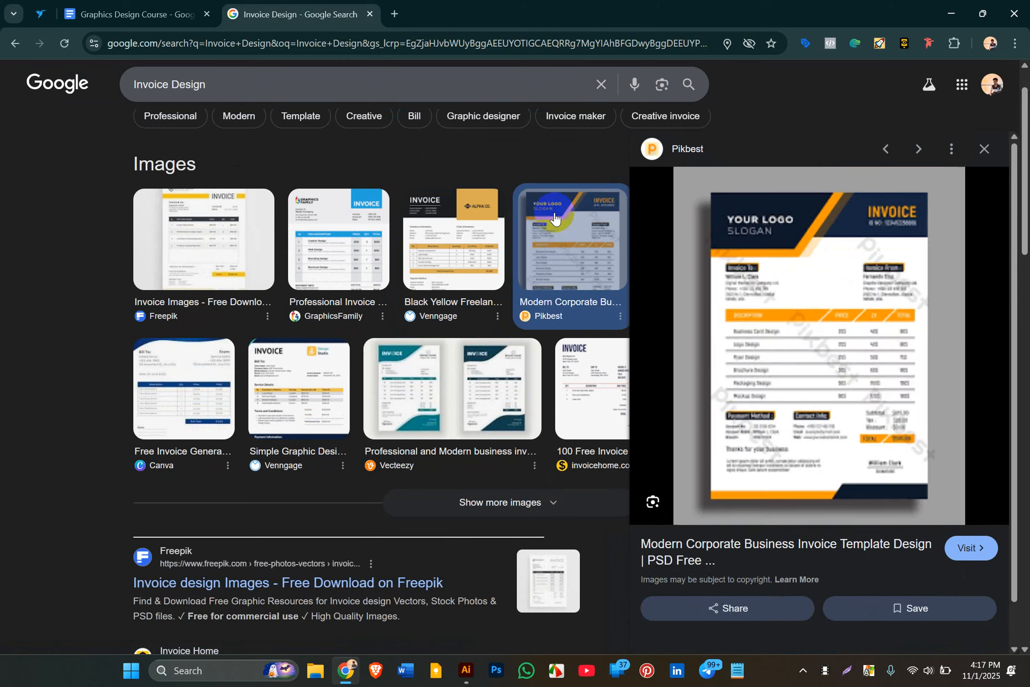
right_click(784, 299)
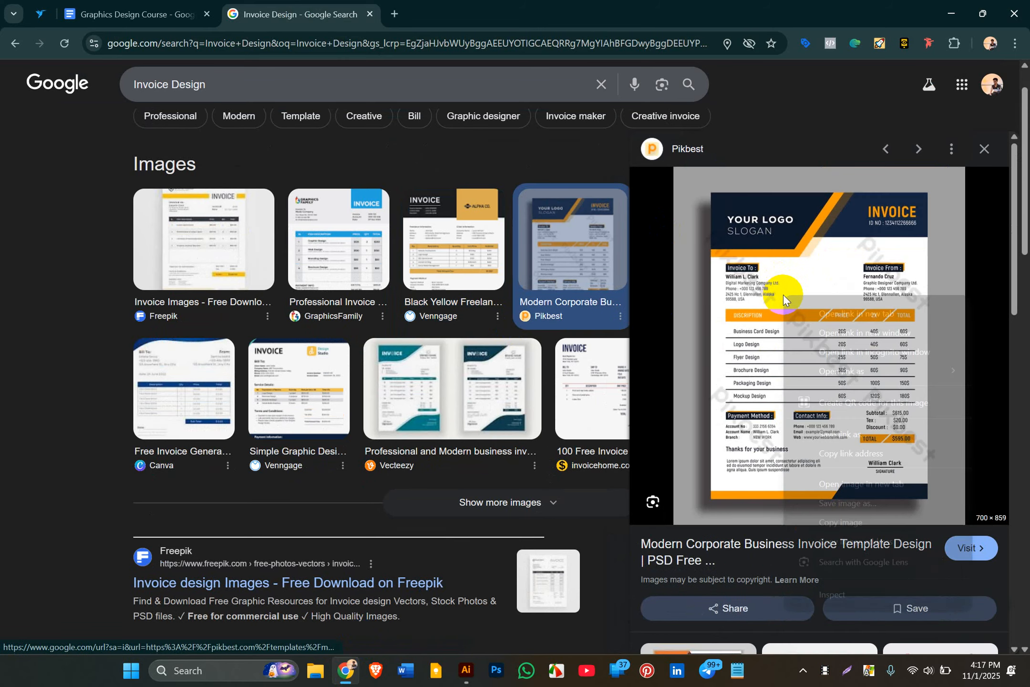
click(837, 322)
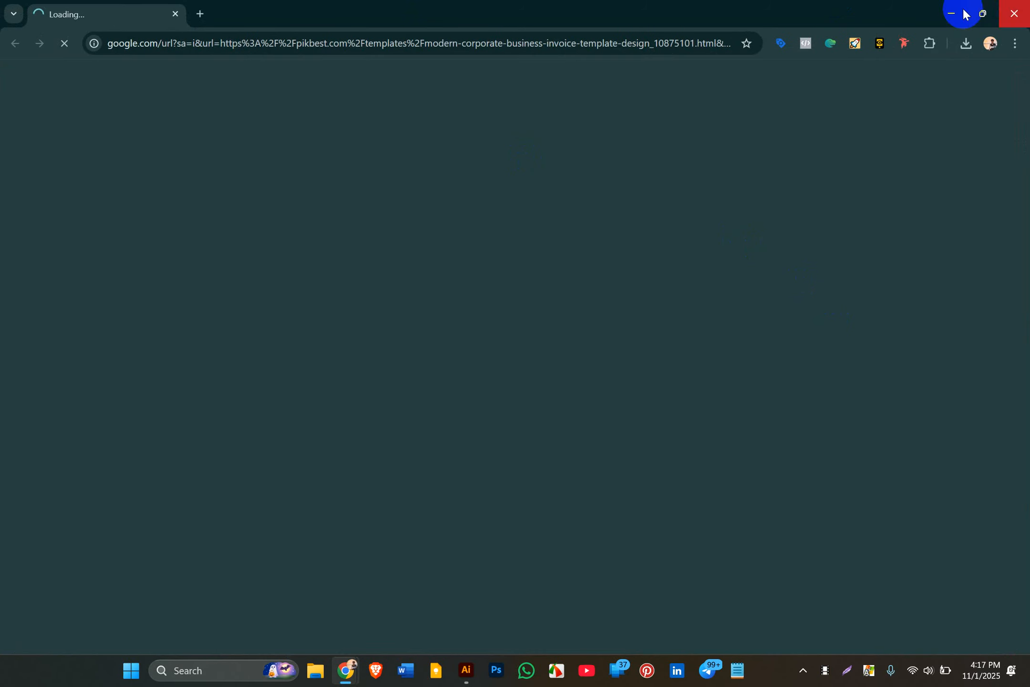
click(1015, 13)
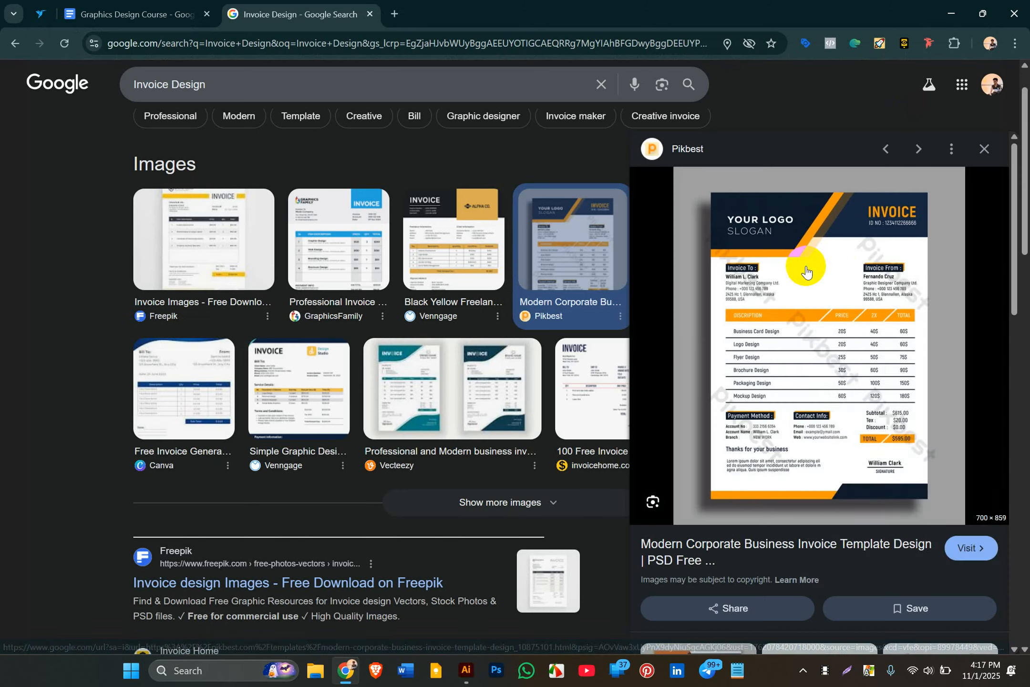
- Open the Pikbest invoice template page in a new tab and examine the invoice's header, item table and payment sections
right_click(802, 266)
click(866, 286)
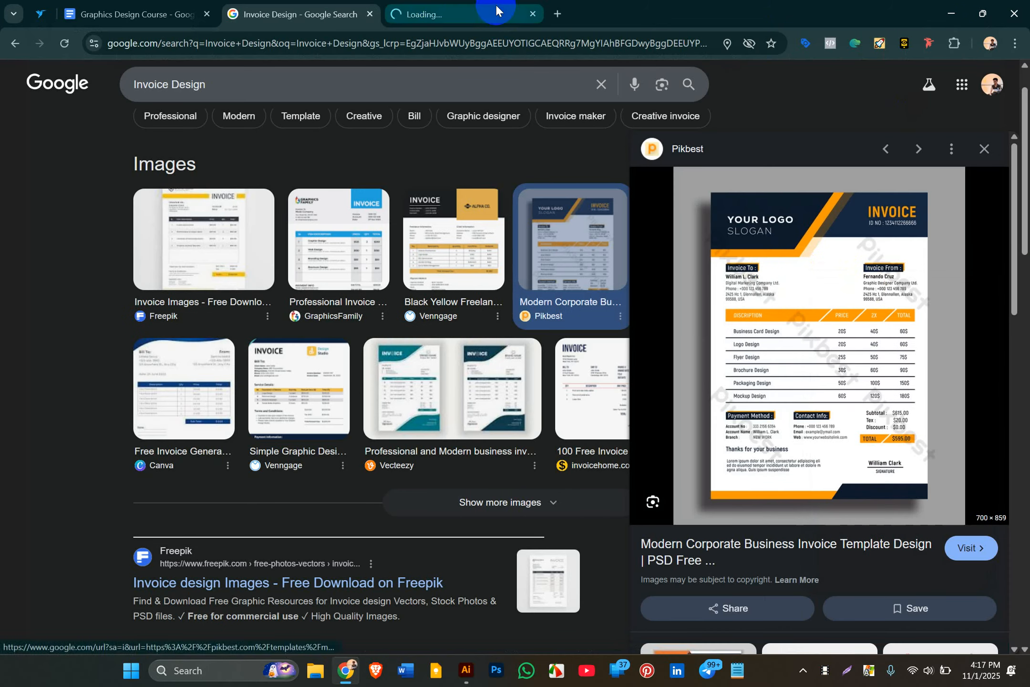
click(432, 10)
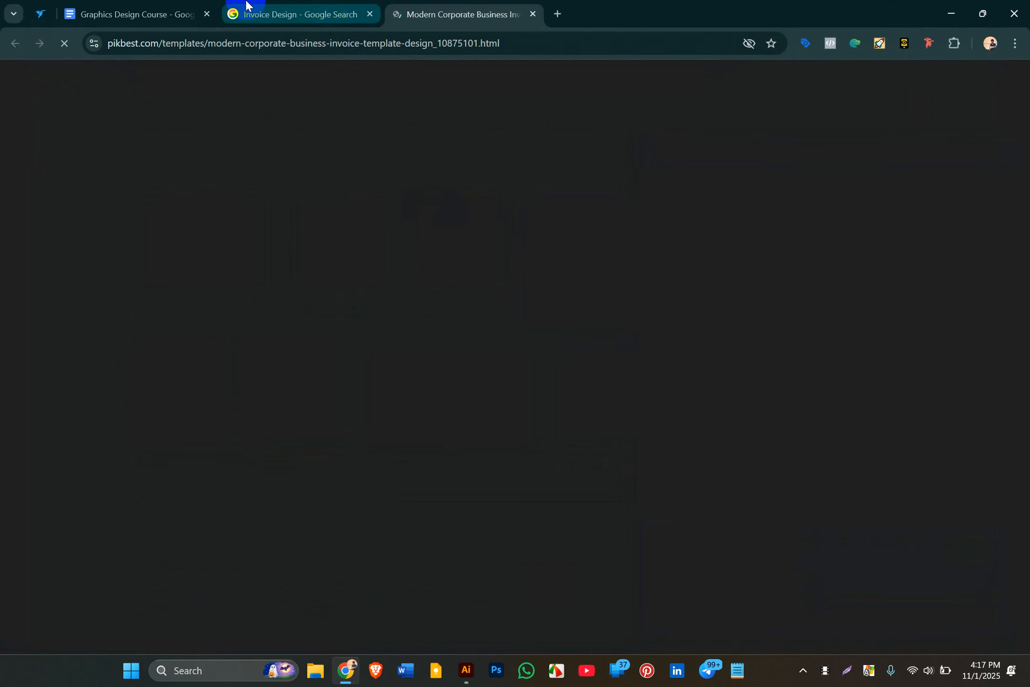
scroll(422, 279, down, 5)
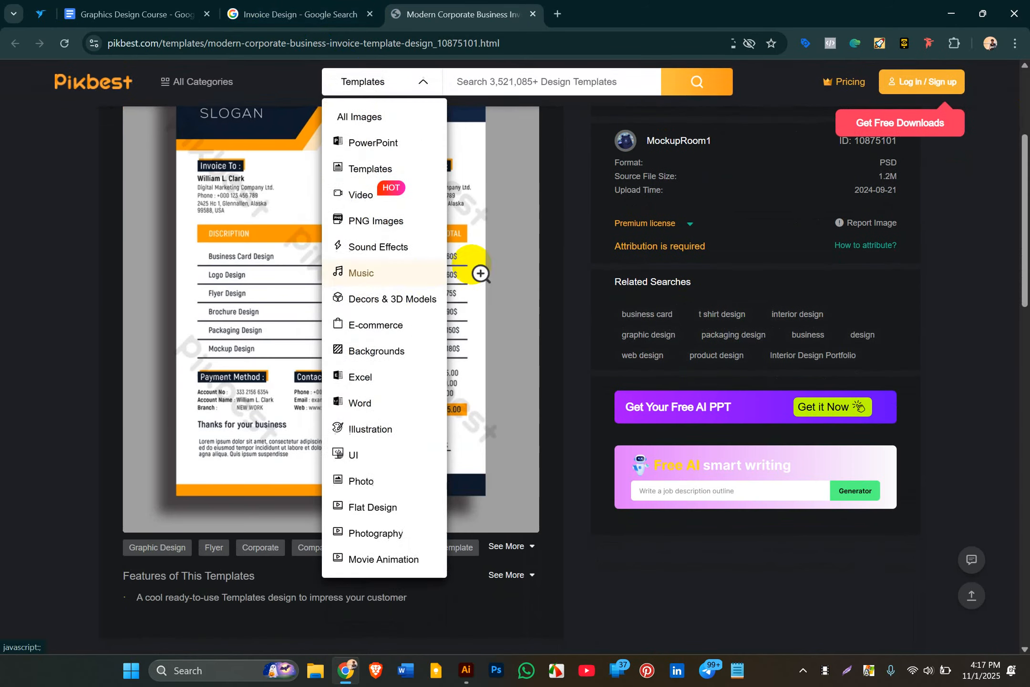
scroll(543, 403, up, 1)
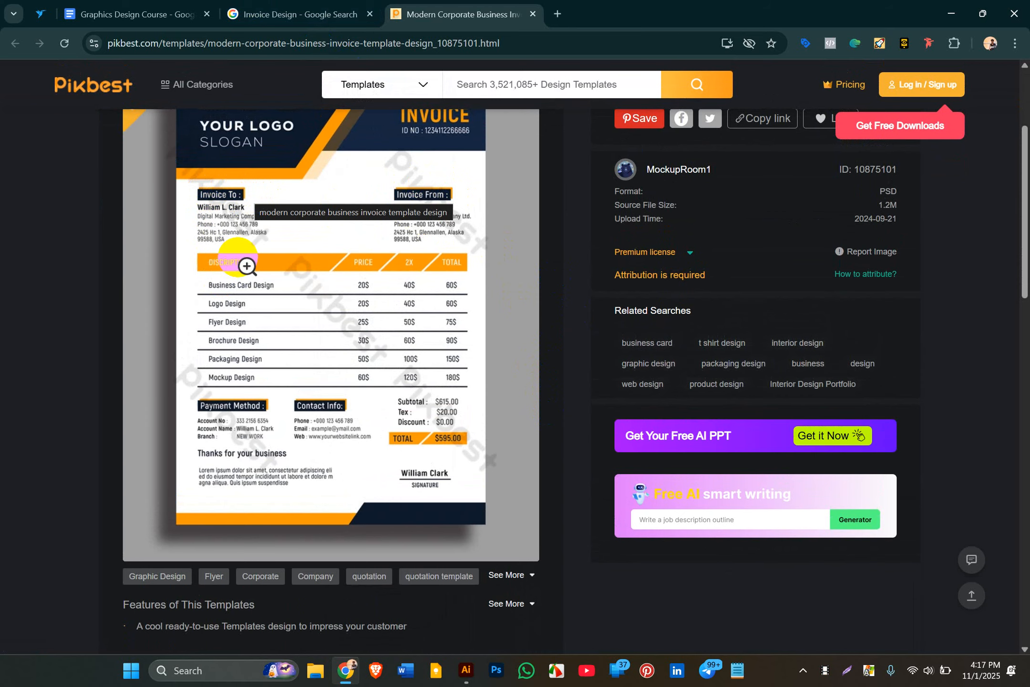
scroll(305, 165, up, 3)
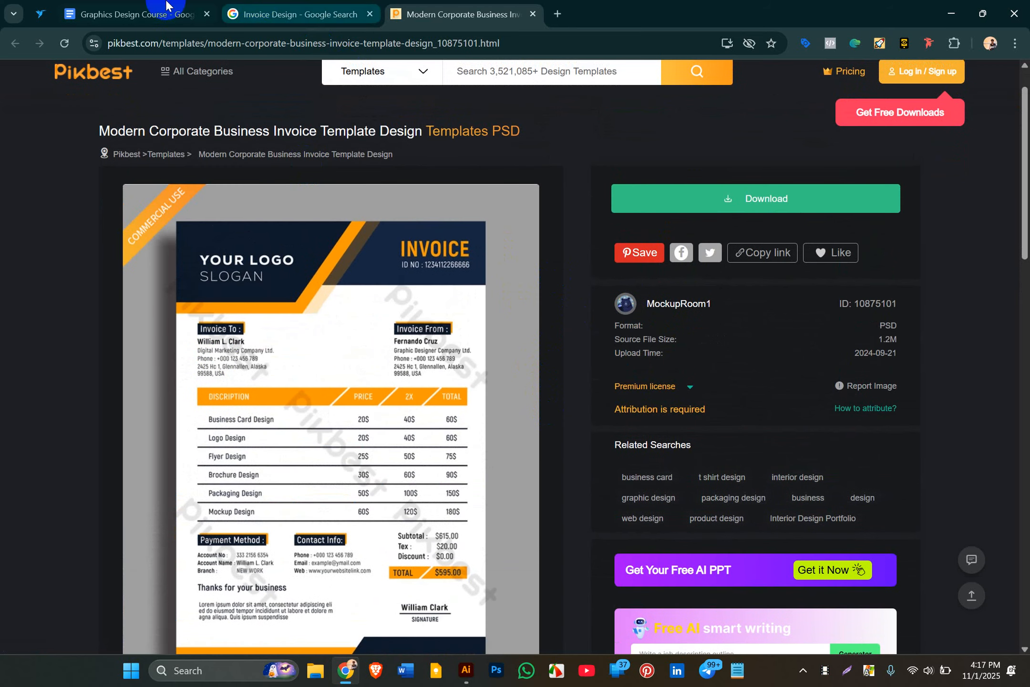
- Open GraphicsFamily's Professional Invoice Template from the image results in a new tab and examine its layout
click(134, 13)
click(258, 12)
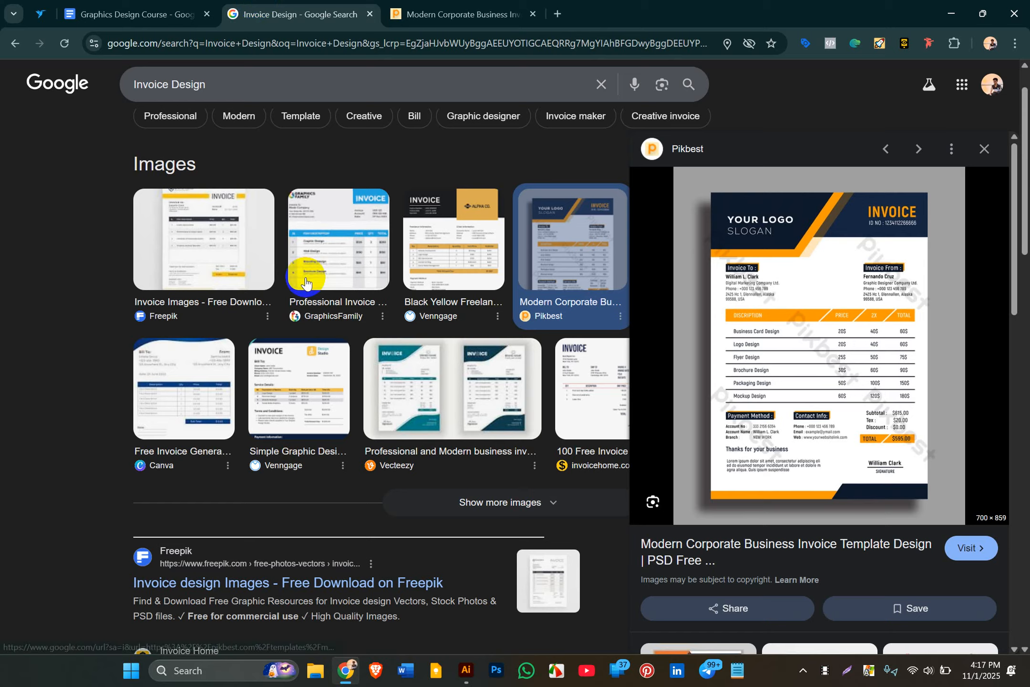
click(328, 233)
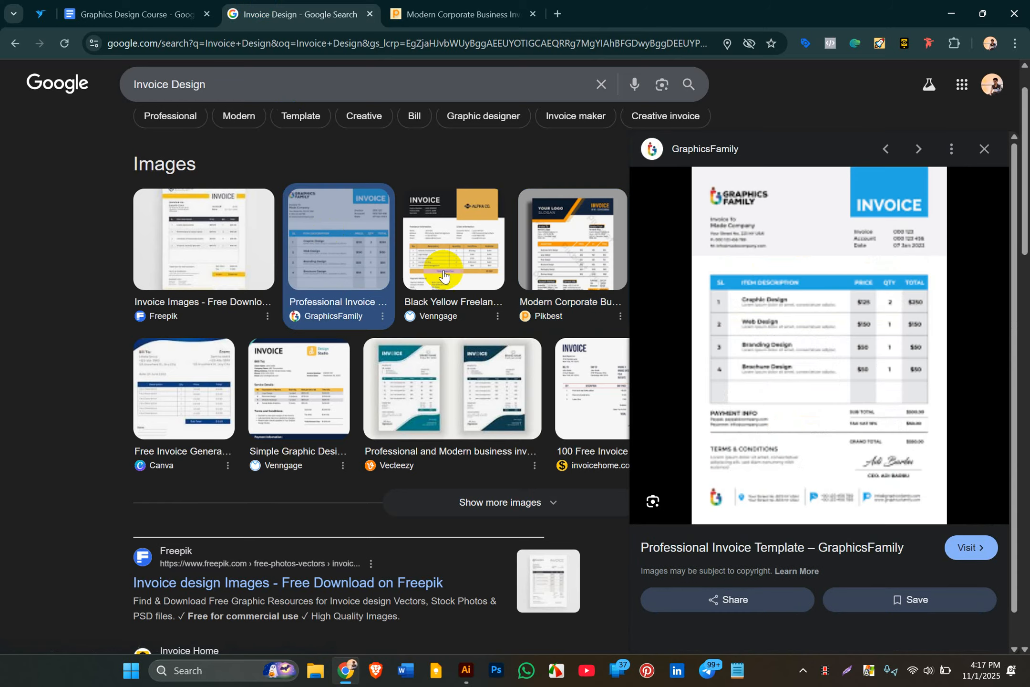
right_click(745, 289)
click(783, 304)
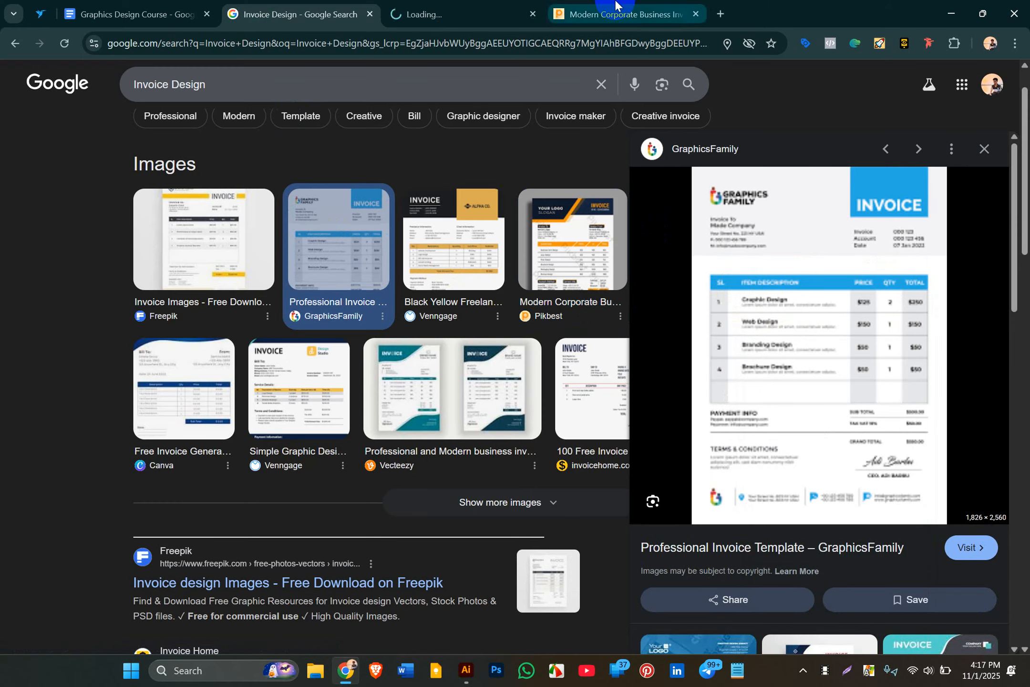
click(465, 12)
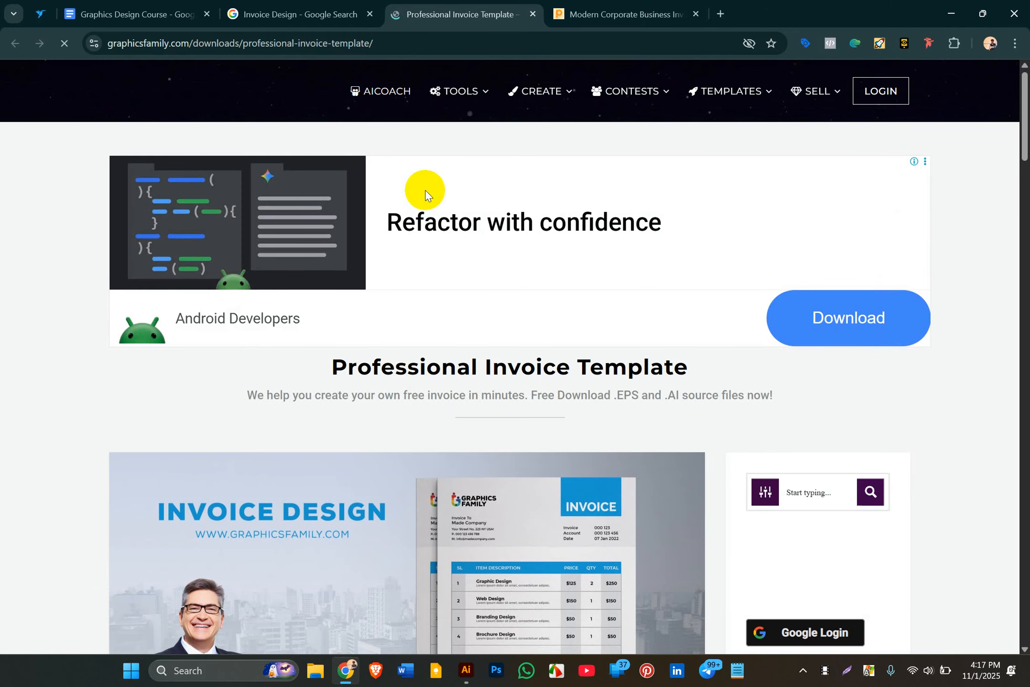
scroll(426, 191, down, 3)
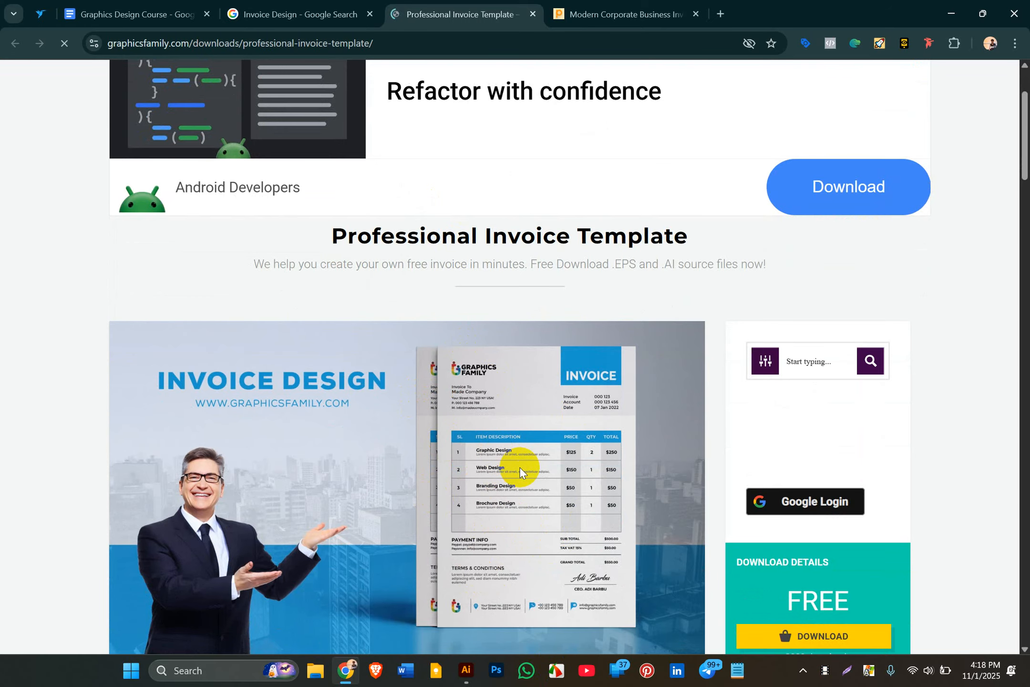
scroll(520, 467, down, 1)
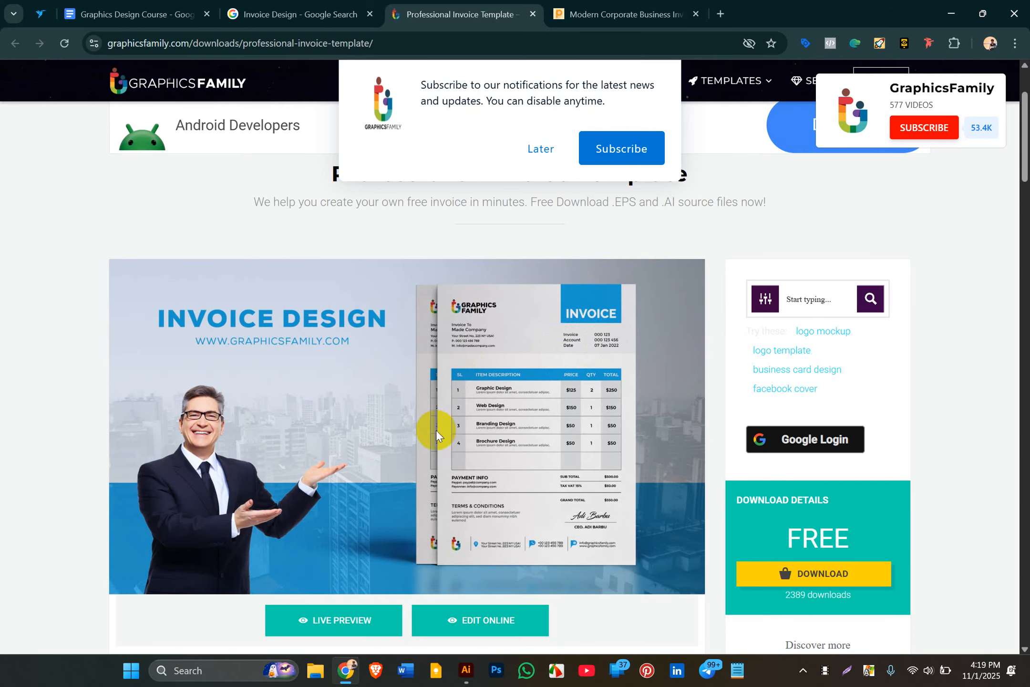
- Look through the description, video and preview images on GraphicsFamily's Professional Invoice Template page
click(467, 669)
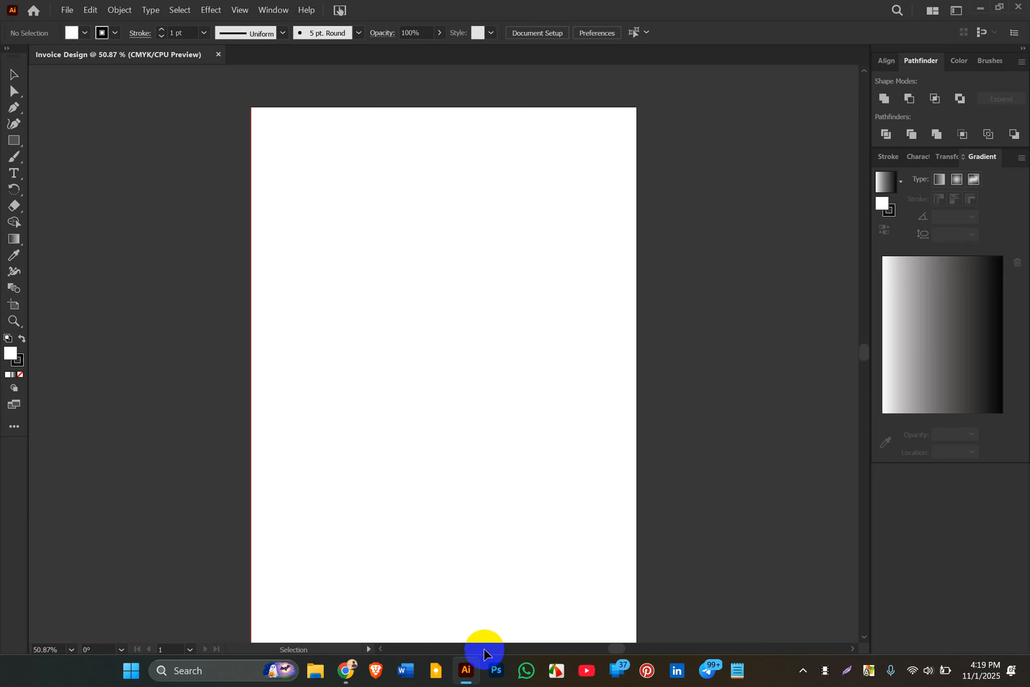
click(492, 677)
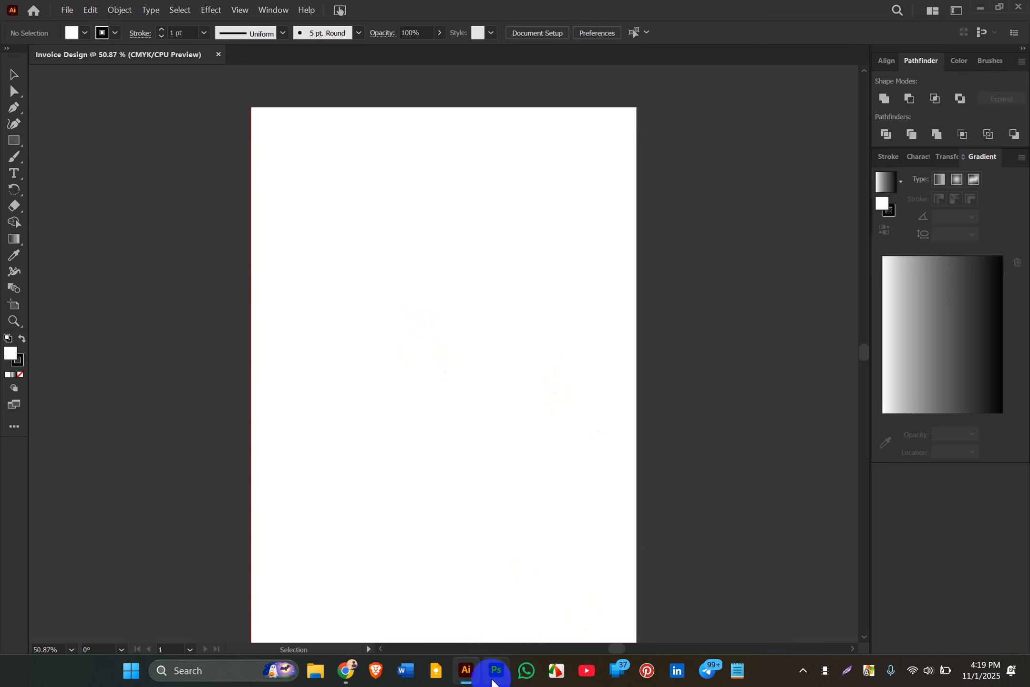
click(345, 670)
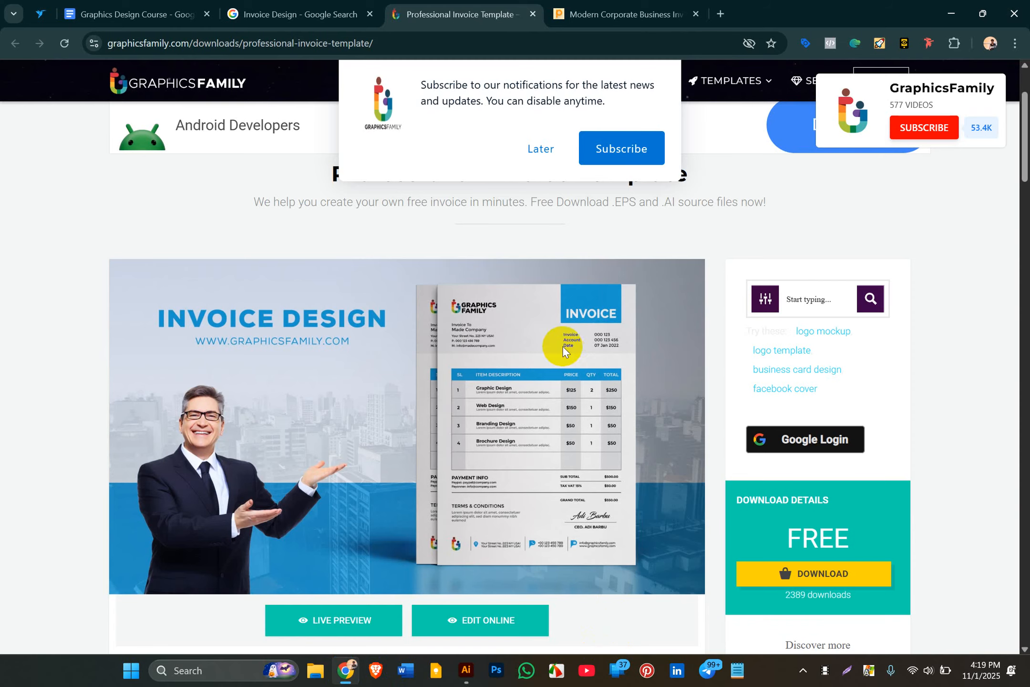
scroll(552, 350, down, 15)
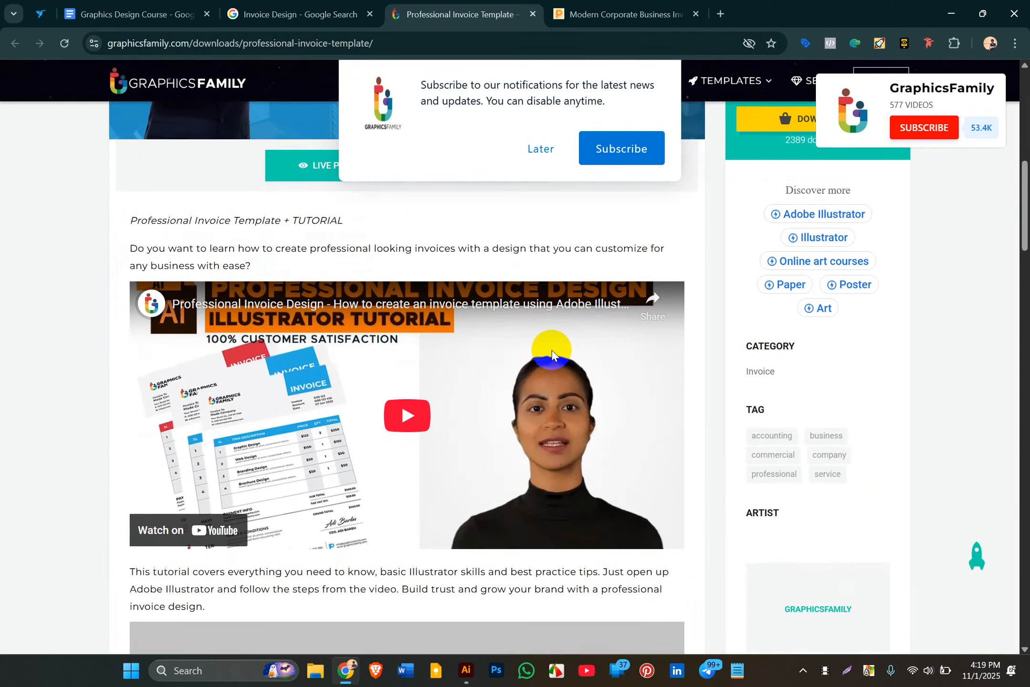
scroll(552, 351, up, 2)
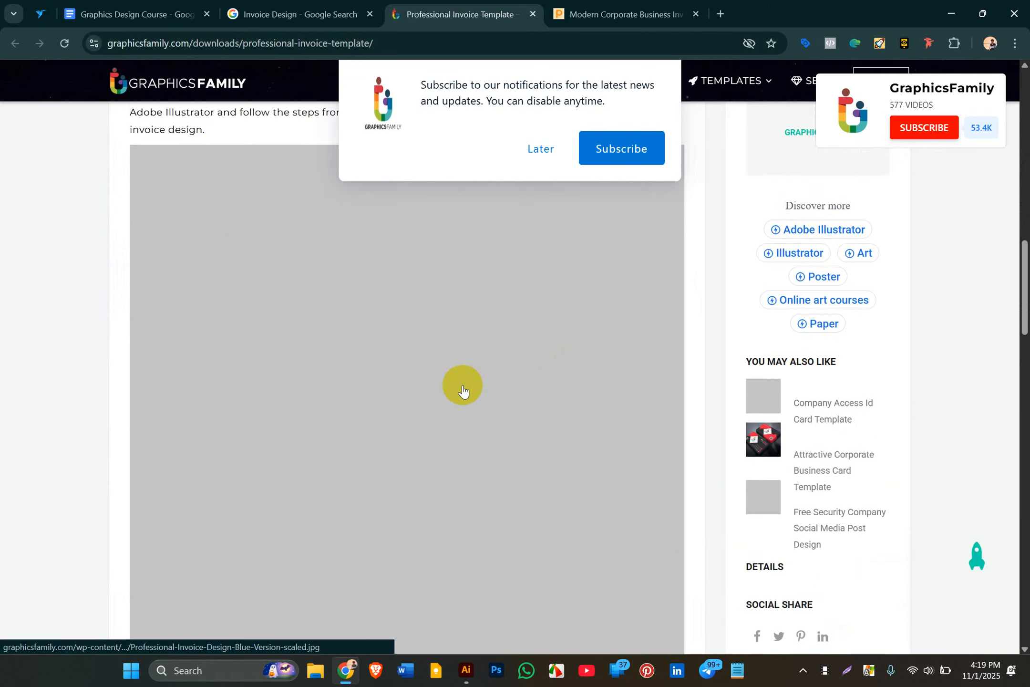
scroll(462, 391, down, 6)
scroll(462, 391, down, 3)
scroll(463, 389, up, 12)
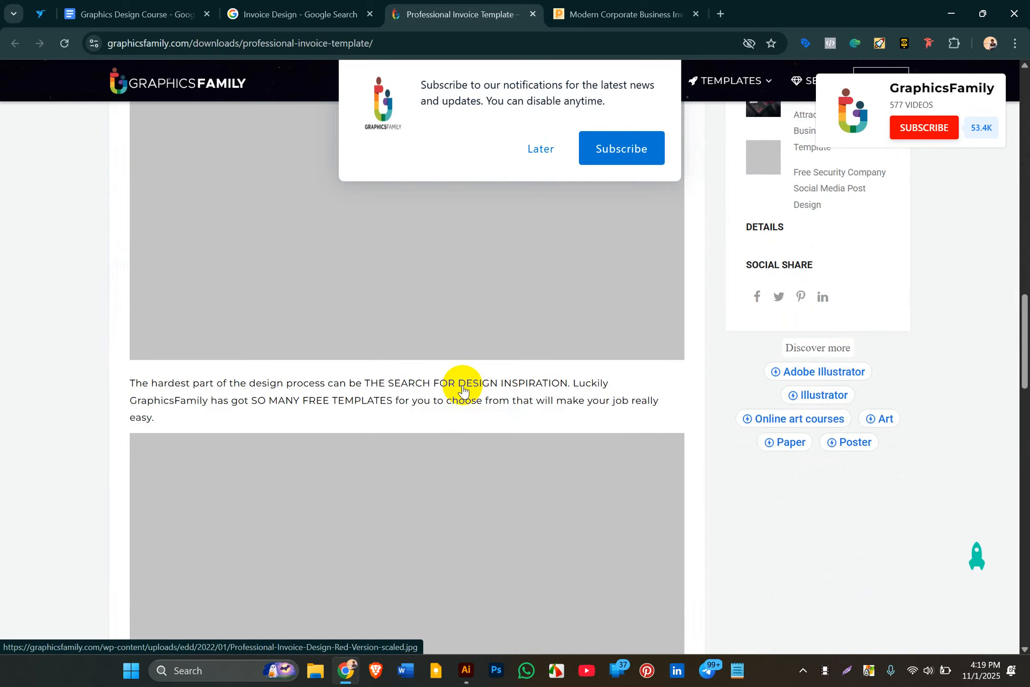
scroll(463, 385, up, 1)
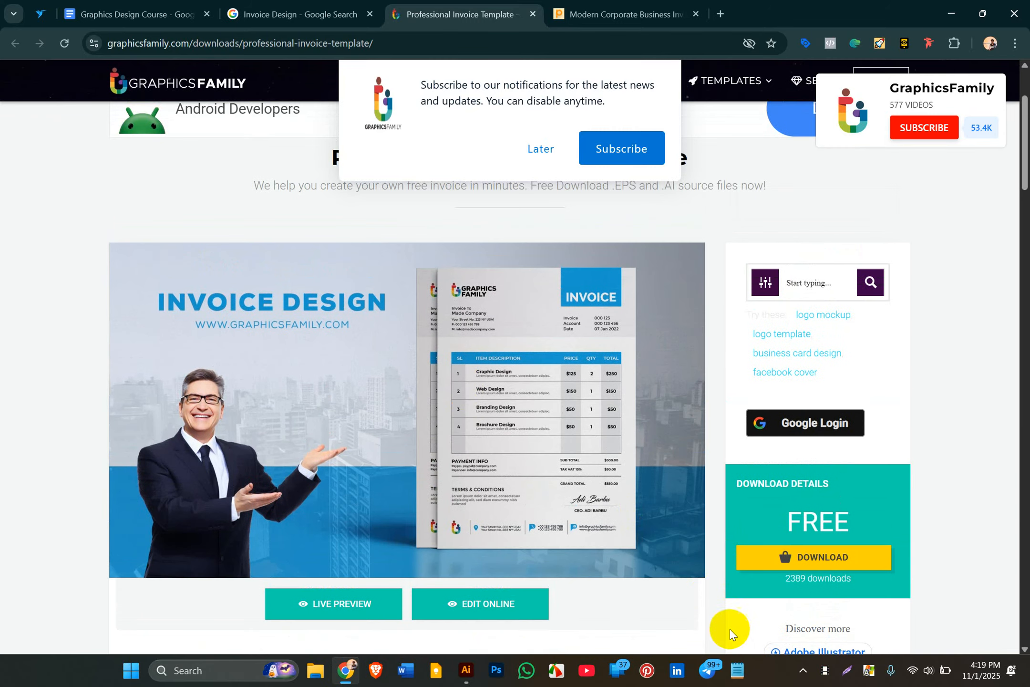
- Capture the front invoice sheet in the GraphicsFamily preview image as a screenshot and copy it to the clipboard
click(841, 673)
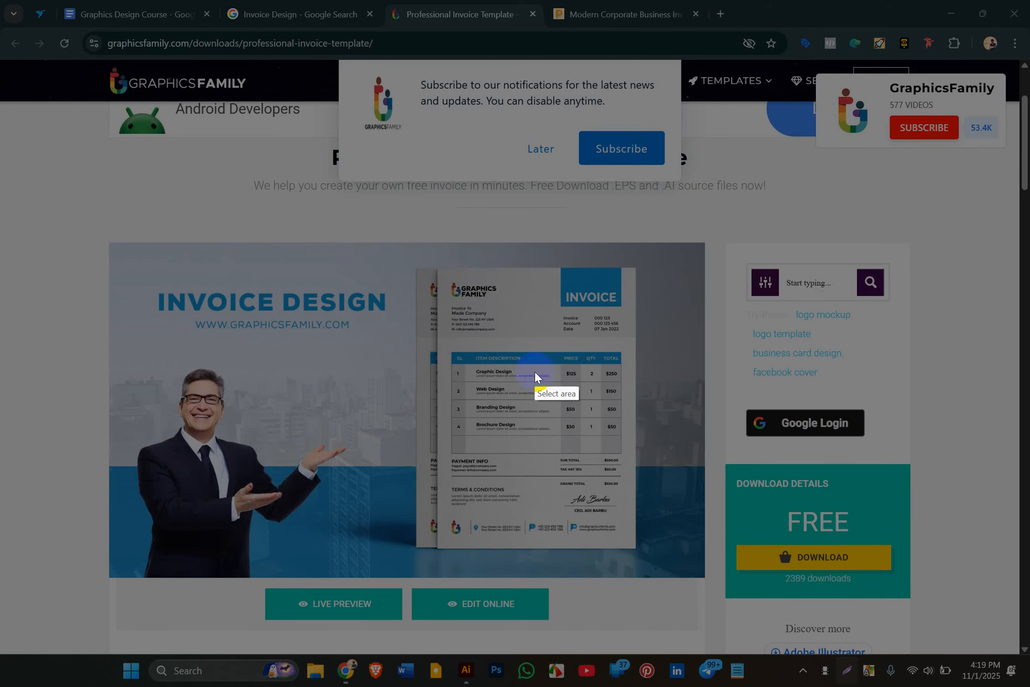
drag(436, 267, 636, 550)
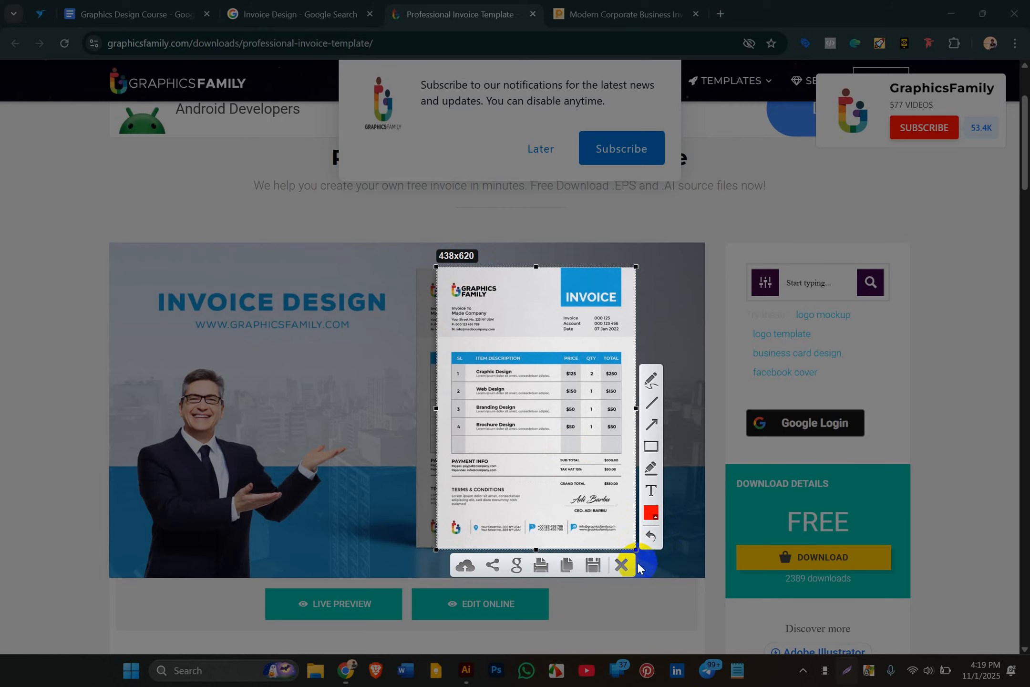
click(572, 563)
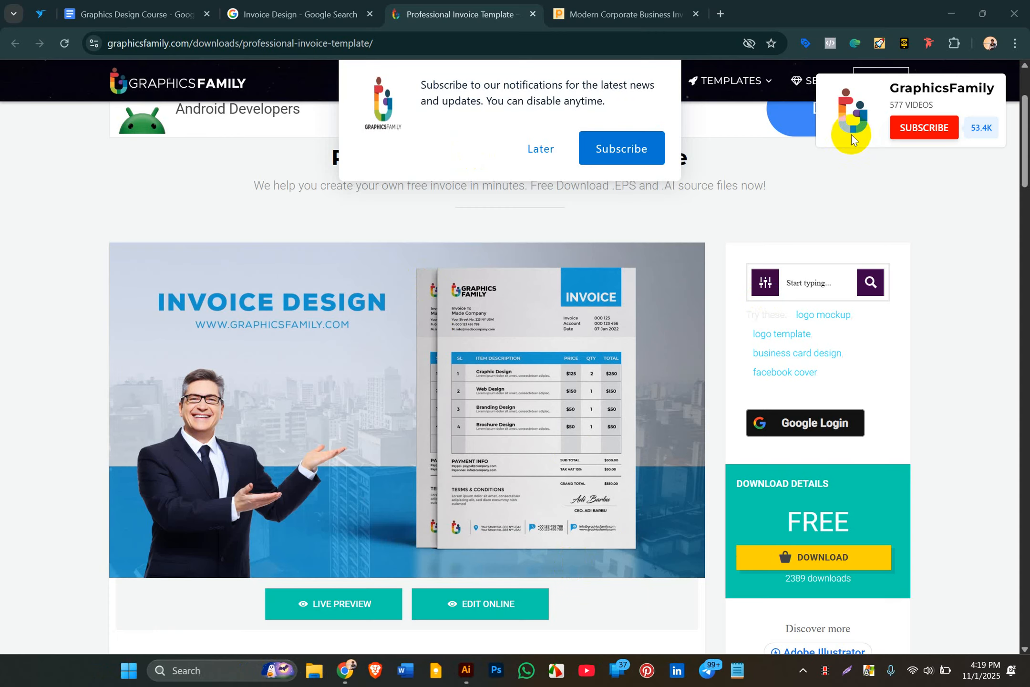
- Switch to Illustrator, paste the captured invoice image into the Invoice Design document and place it beside the right edge of the artboard
click(466, 671)
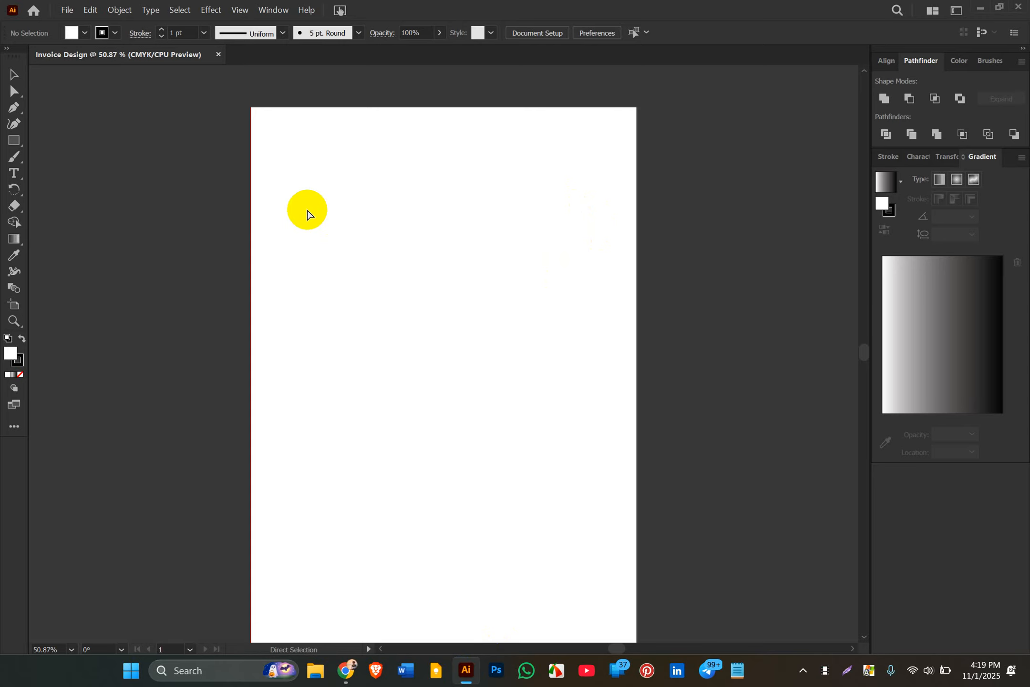
key(ctrl+v)
drag(390, 264, 749, 289)
scroll(749, 285, right, 3)
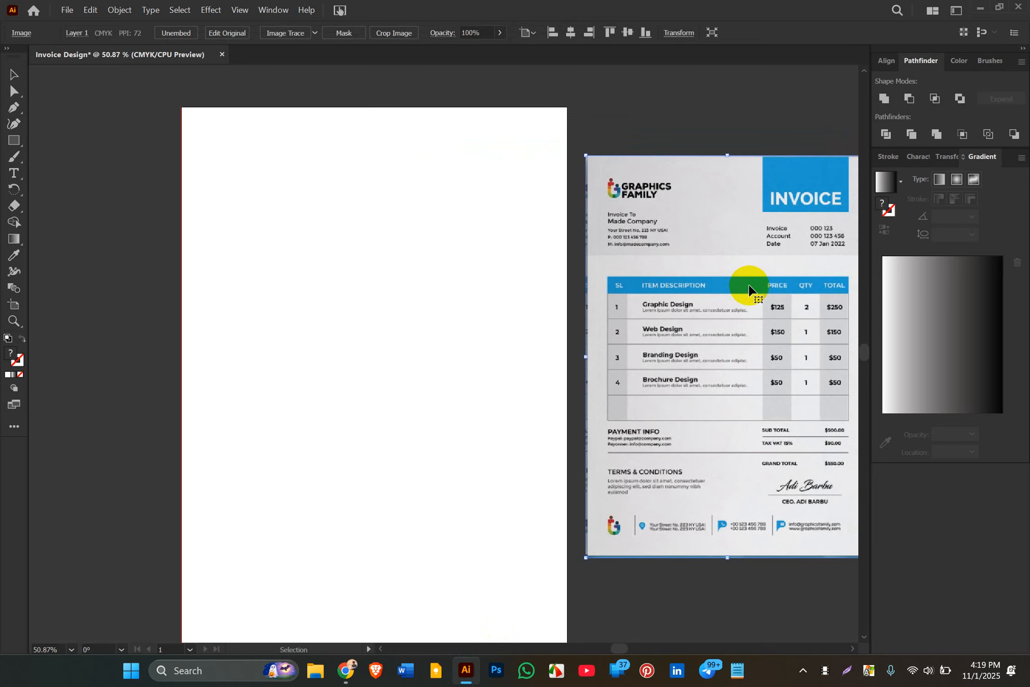
scroll(749, 286, down, 1)
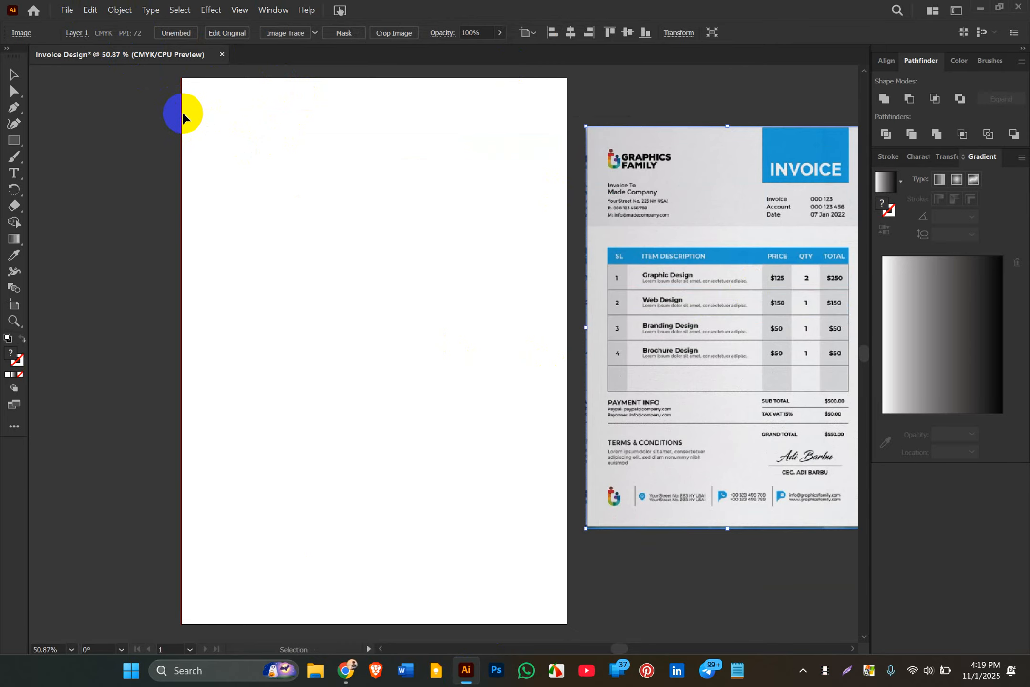
- Create another A4 portrait document in inches with a 0.125 in bleed on all sides
key(a)
key(ctrl+n)
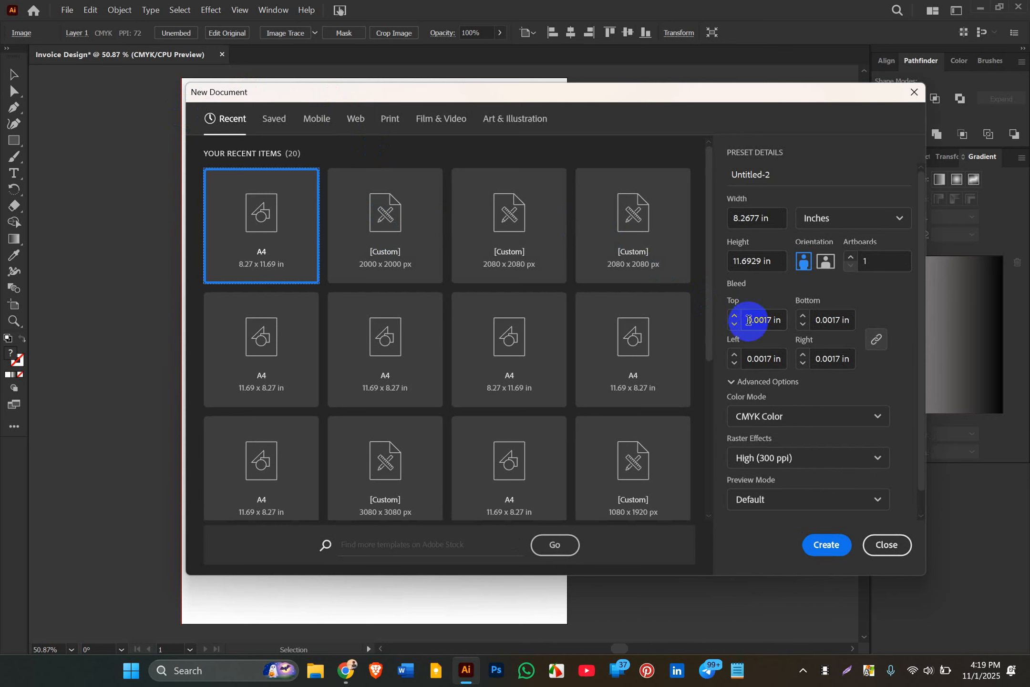
click(756, 320)
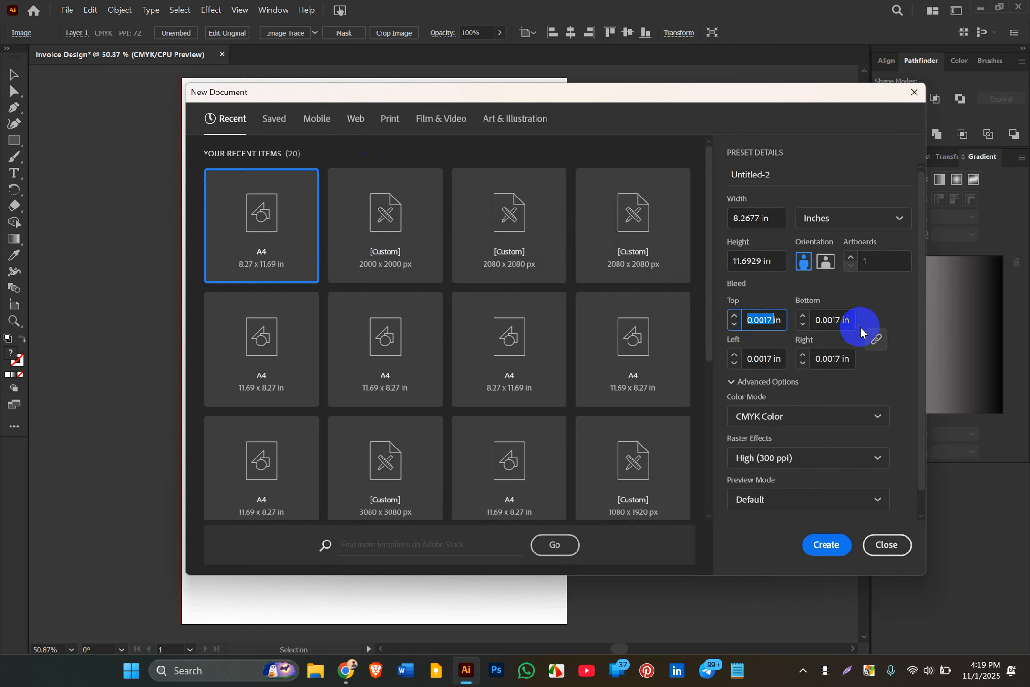
text(0.125)
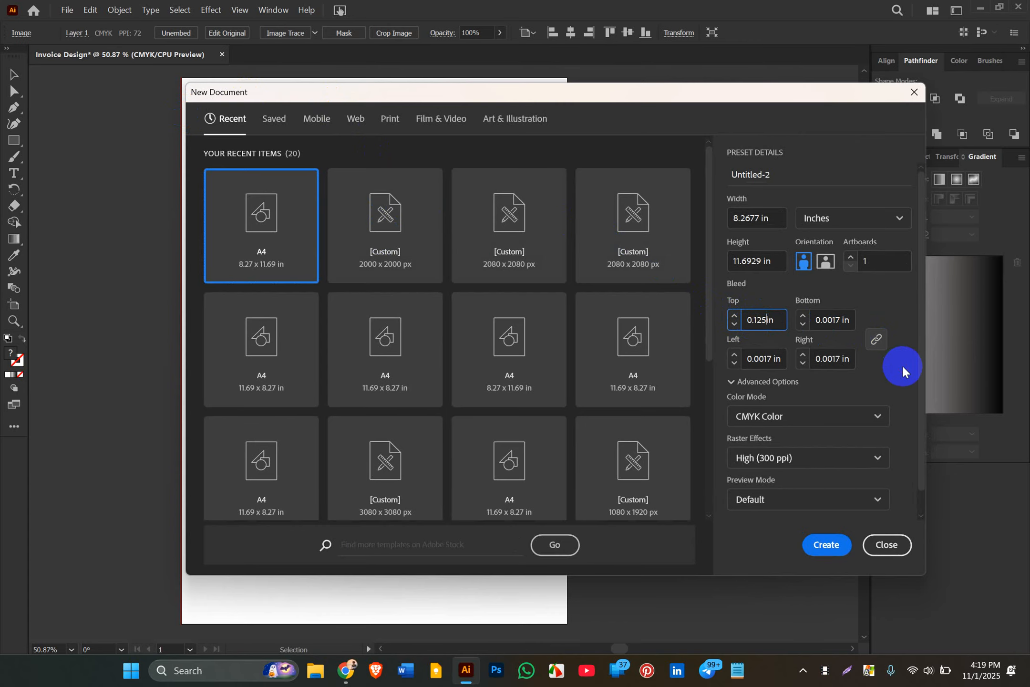
click(821, 546)
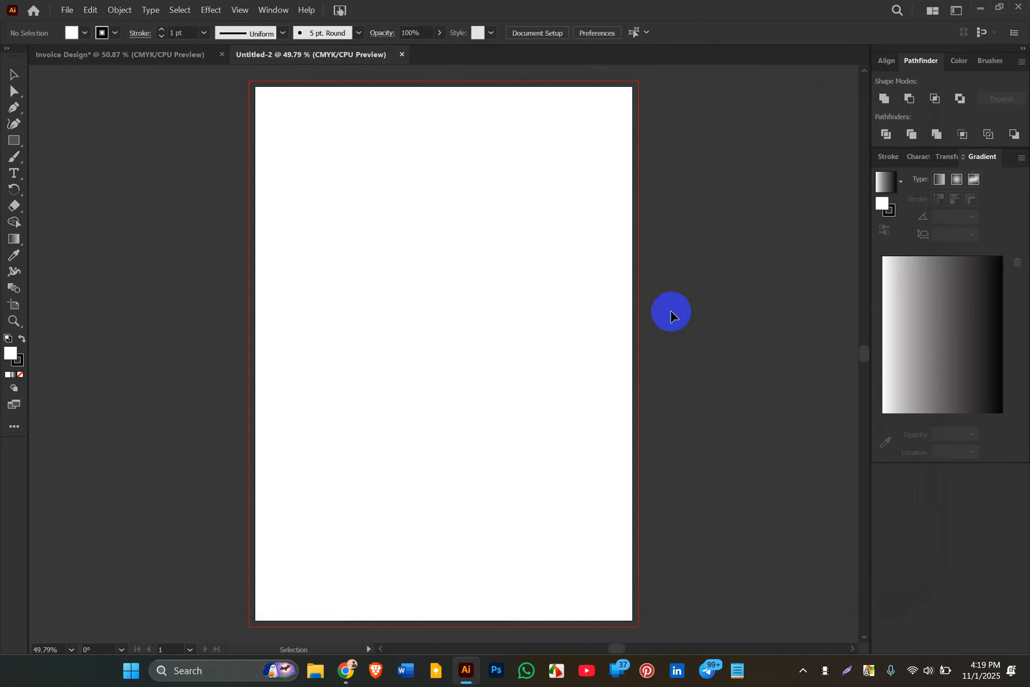
- Draw a white rectangle covering the whole 8.2677 by 11.6929 in artboard and remove its stroke
click(342, 85)
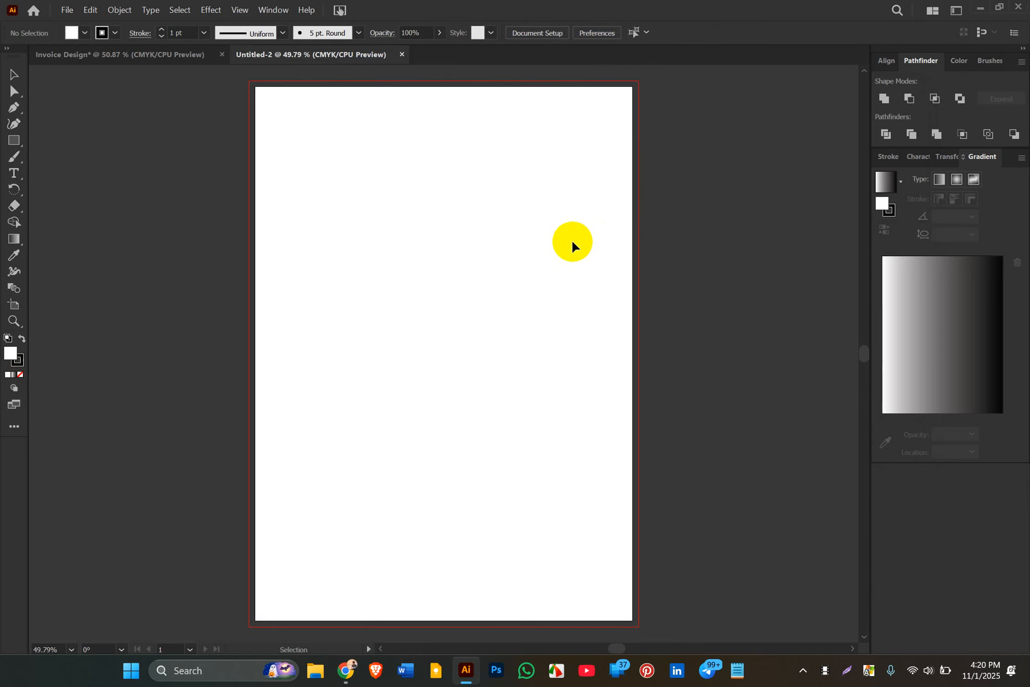
click(14, 142)
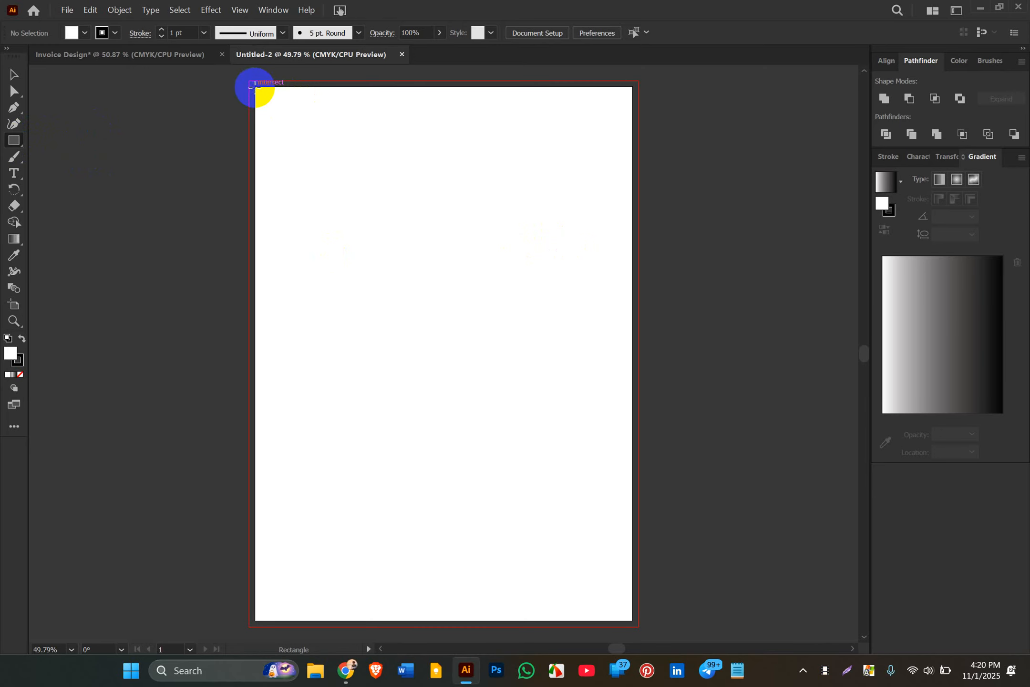
drag(254, 88, 633, 620)
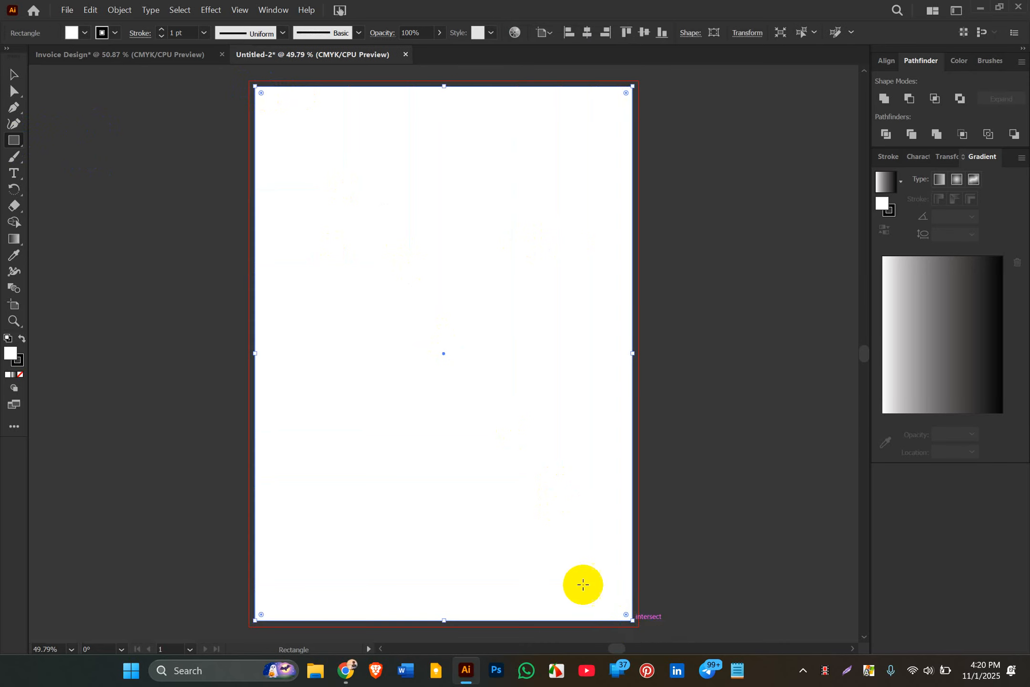
click(111, 38)
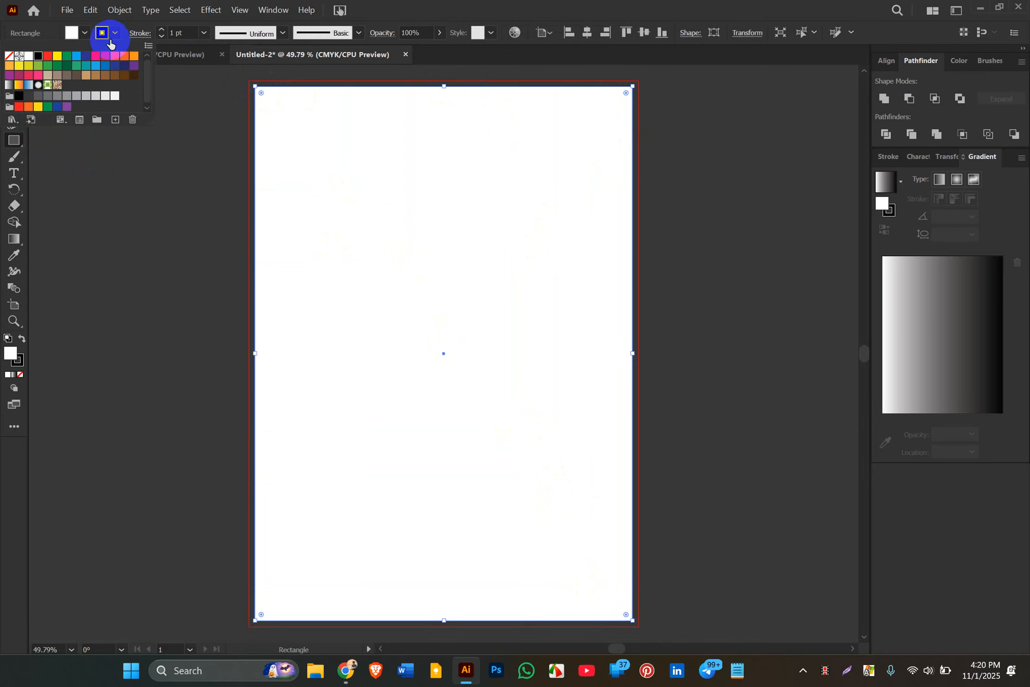
click(10, 58)
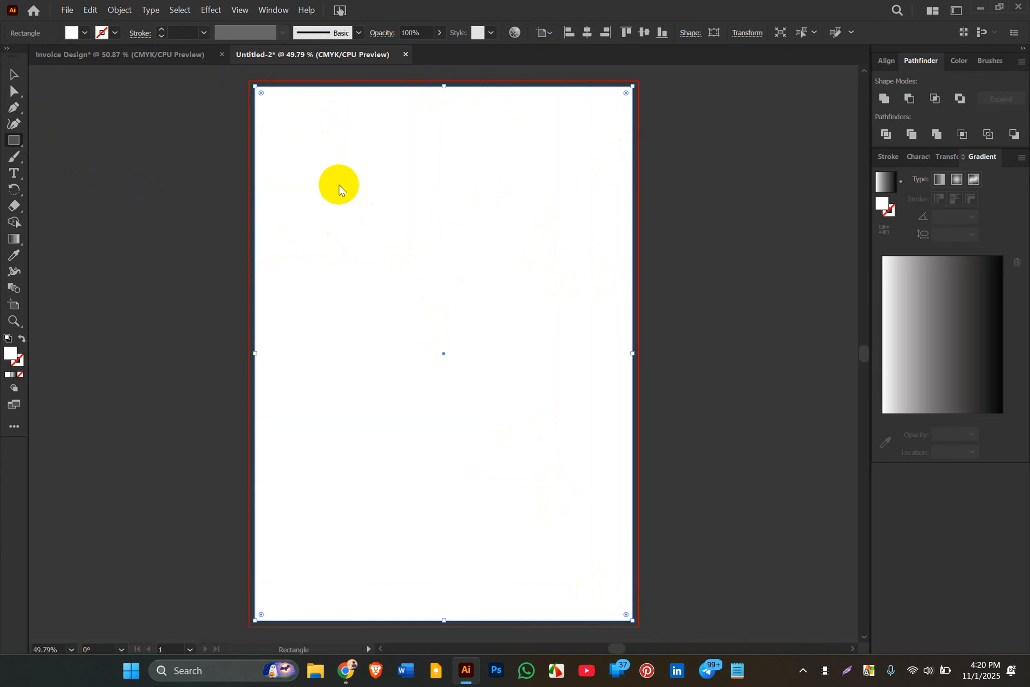
click(751, 228)
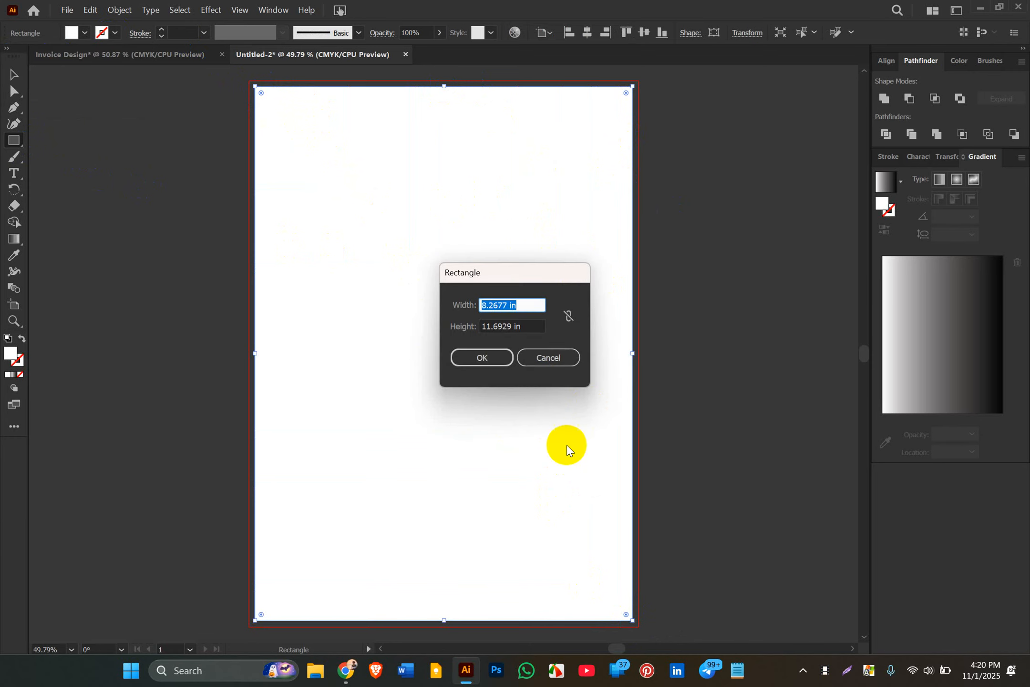
click(544, 362)
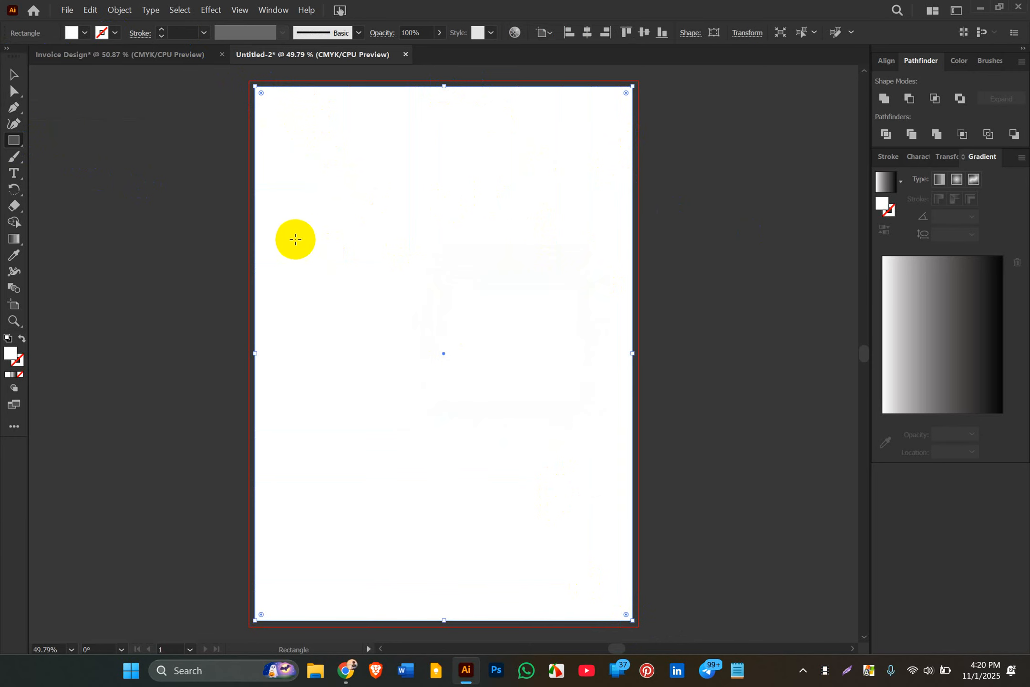
- Offset the path of the artboard-sized rectangle by -0.125 in with mitered joins to create an inset margin rectangle
click(14, 74)
click(193, 195)
click(489, 172)
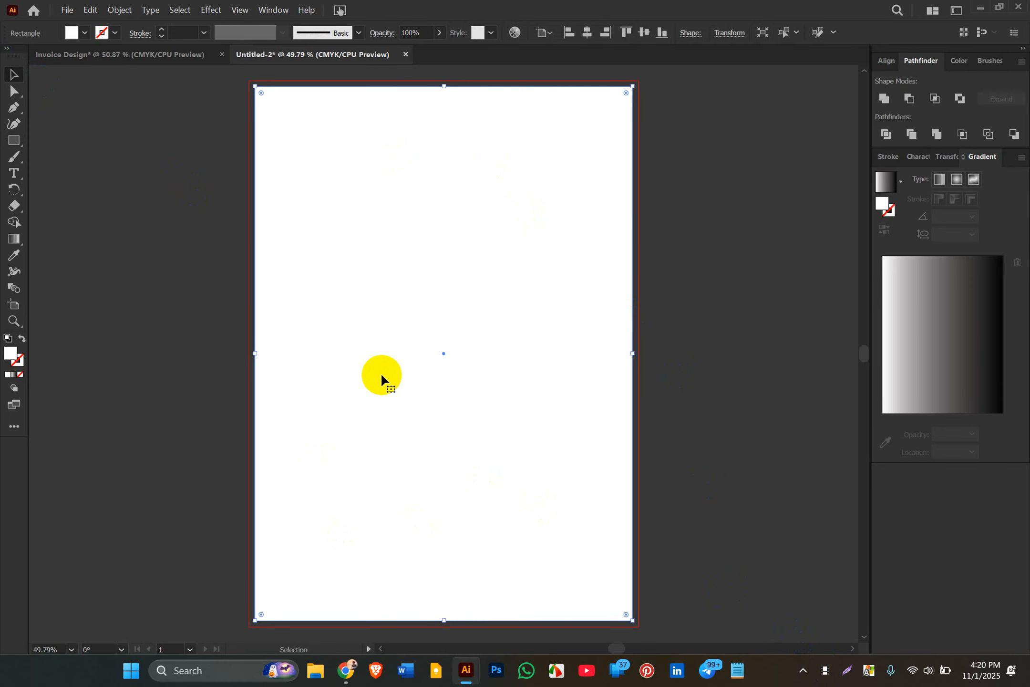
click(683, 353)
click(504, 415)
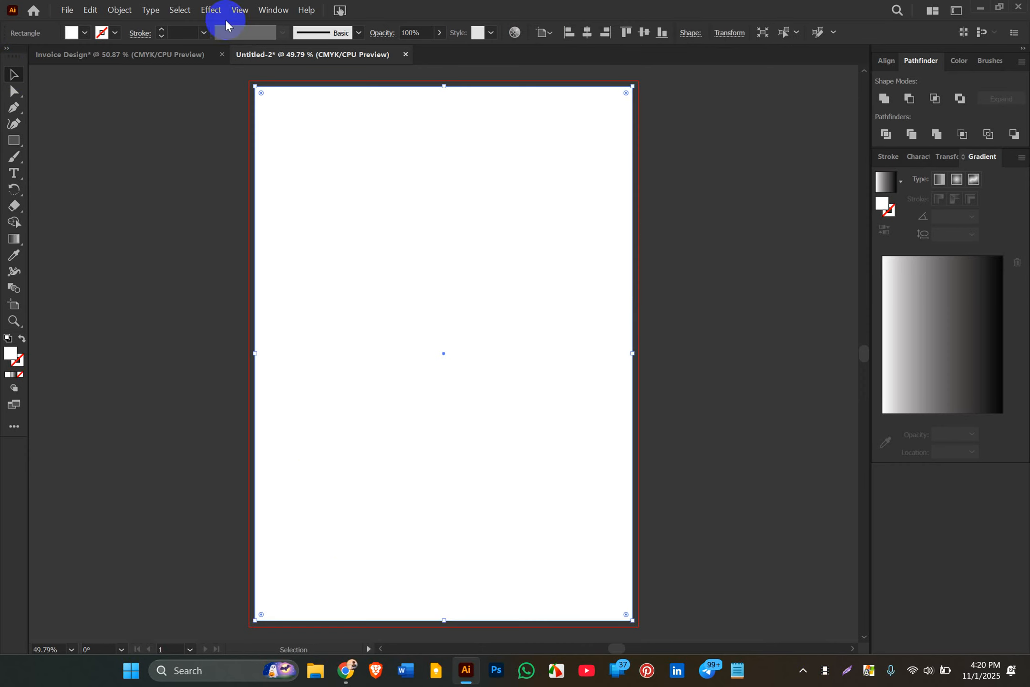
click(117, 15)
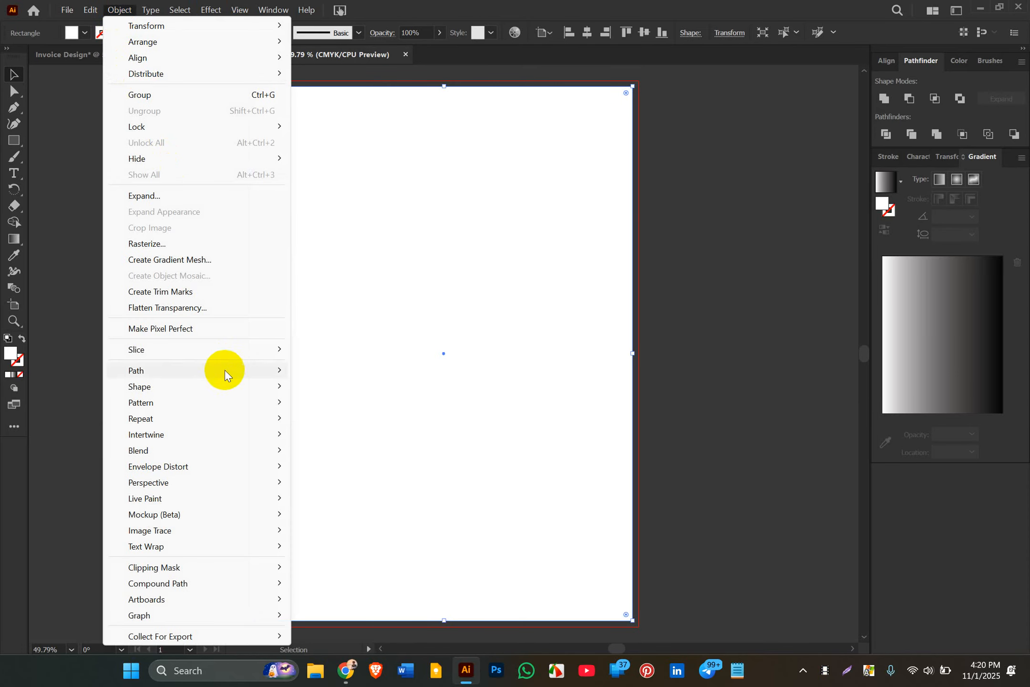
mouse_move(216, 401)
mouse_move(226, 375)
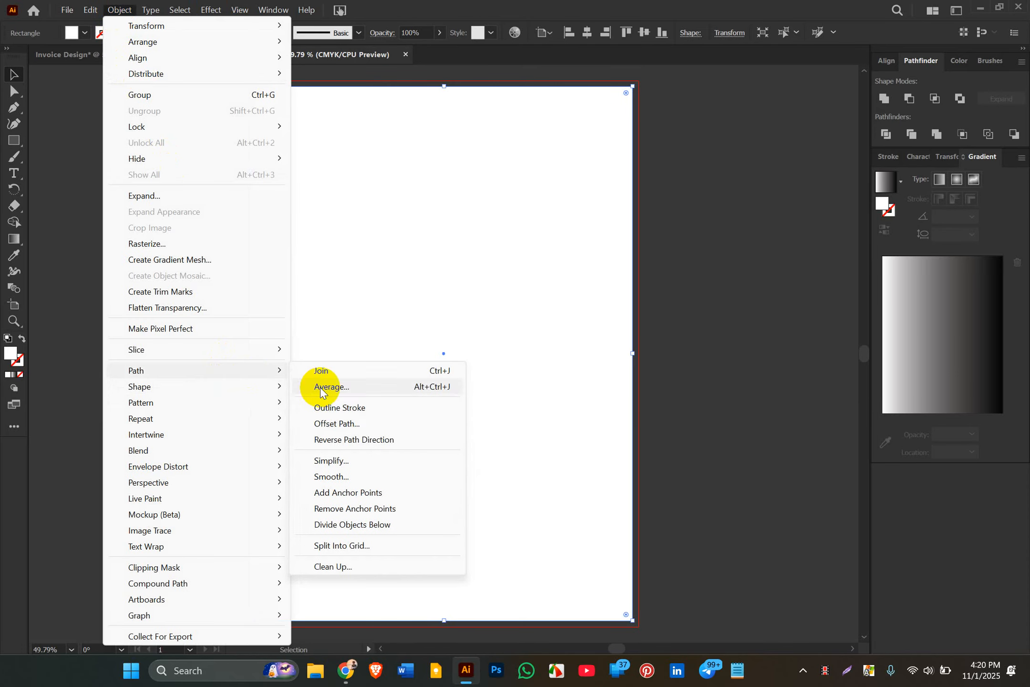
click(329, 431)
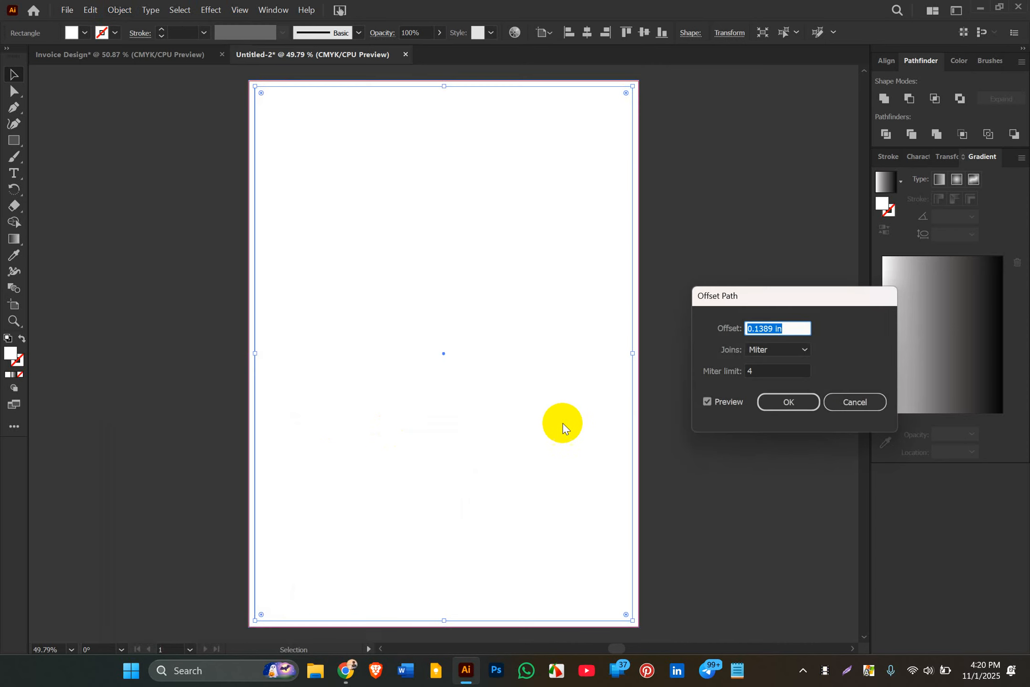
click(766, 327)
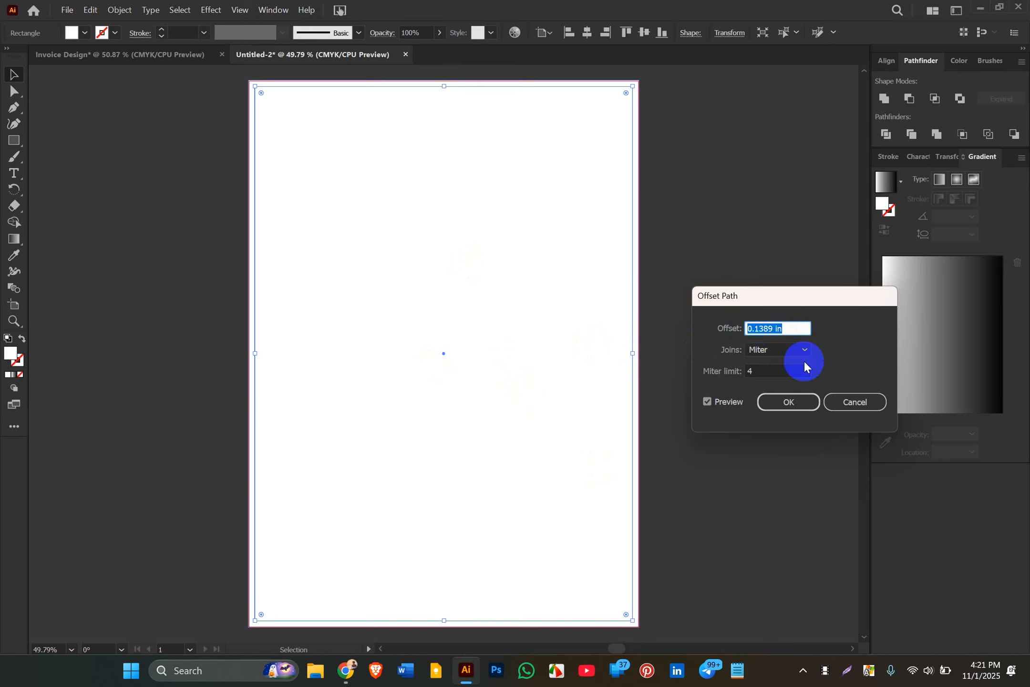
text(-0.125)
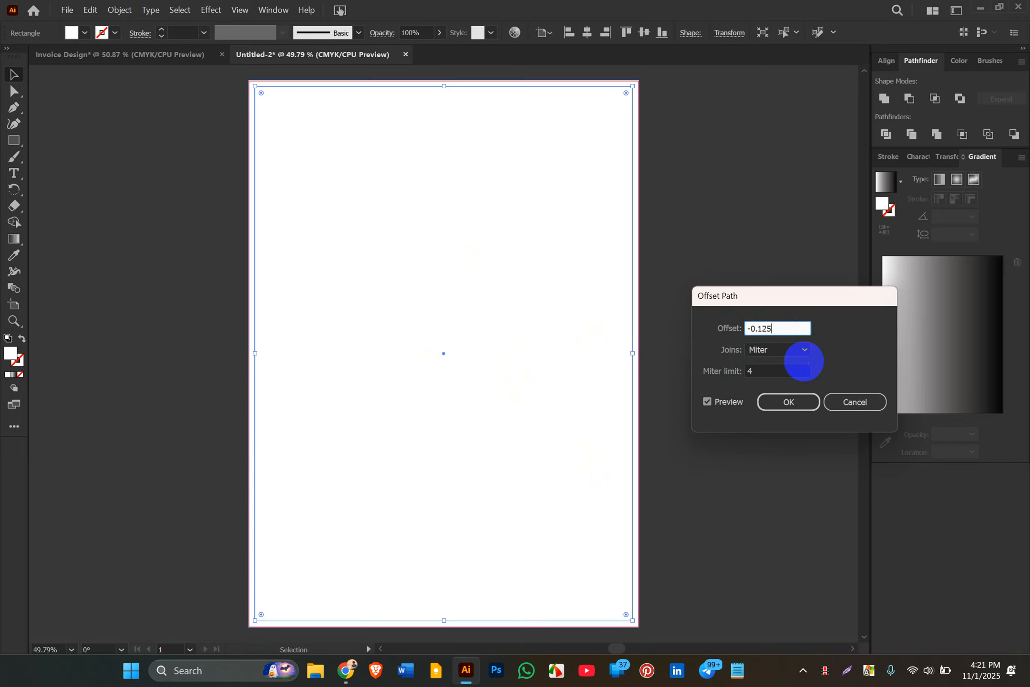
click(707, 402)
click(707, 403)
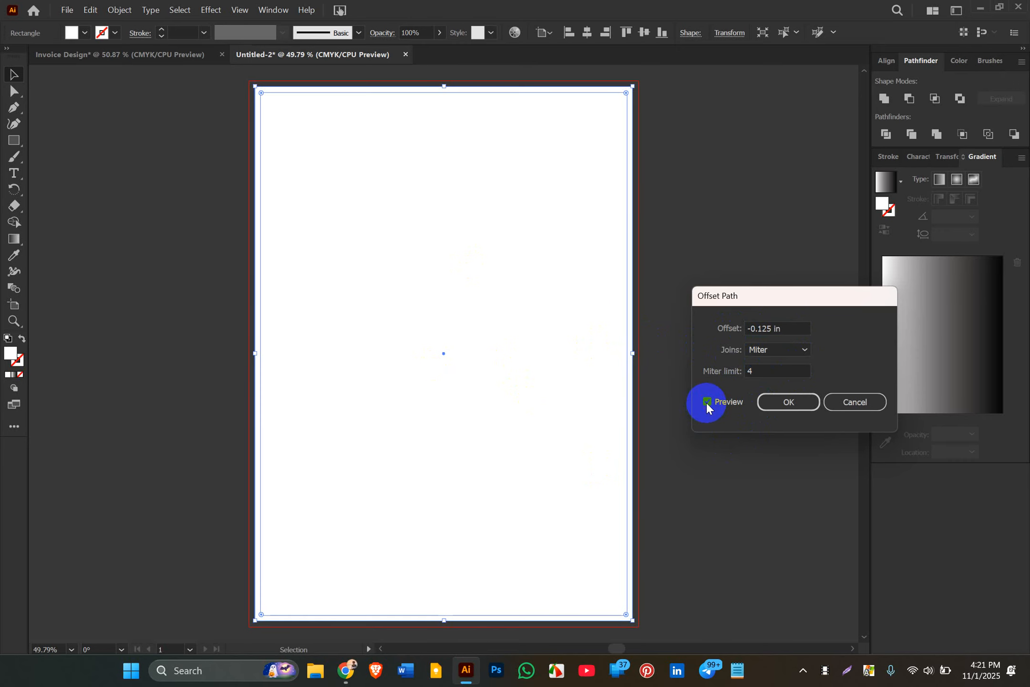
click(790, 401)
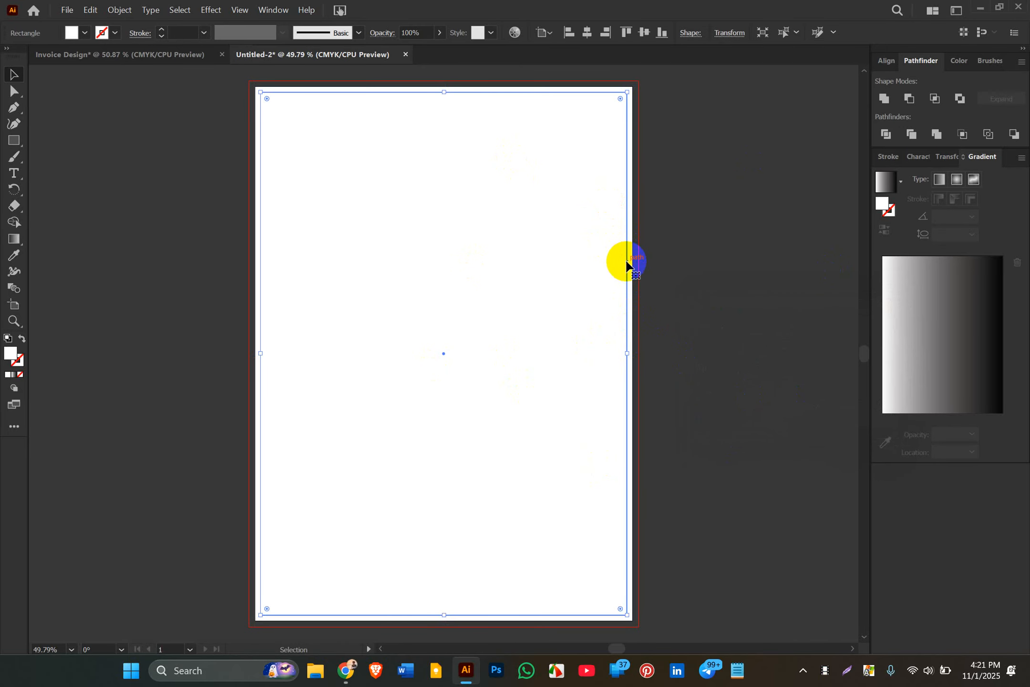
- Convert the inset margin rectangle into guides and lock the guides
right_click(627, 261)
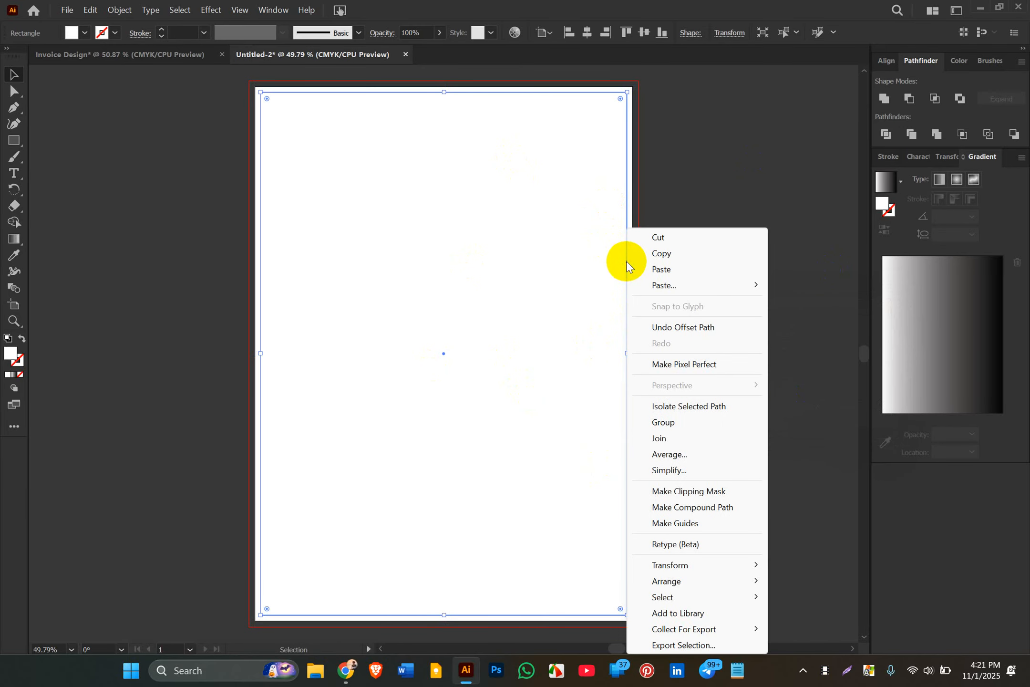
click(665, 523)
right_click(626, 204)
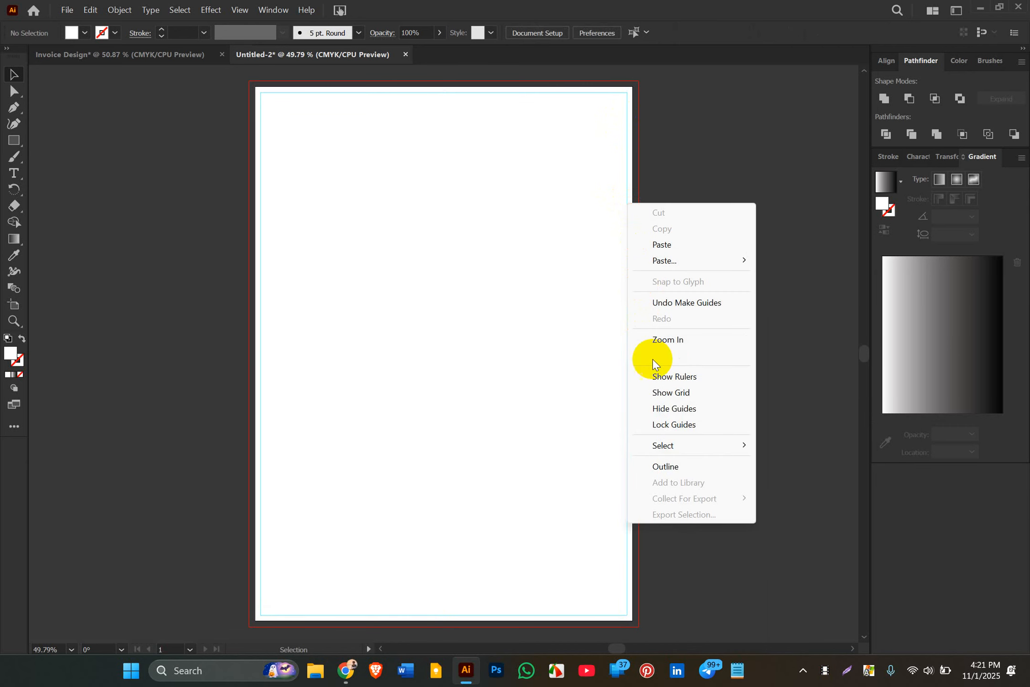
click(665, 423)
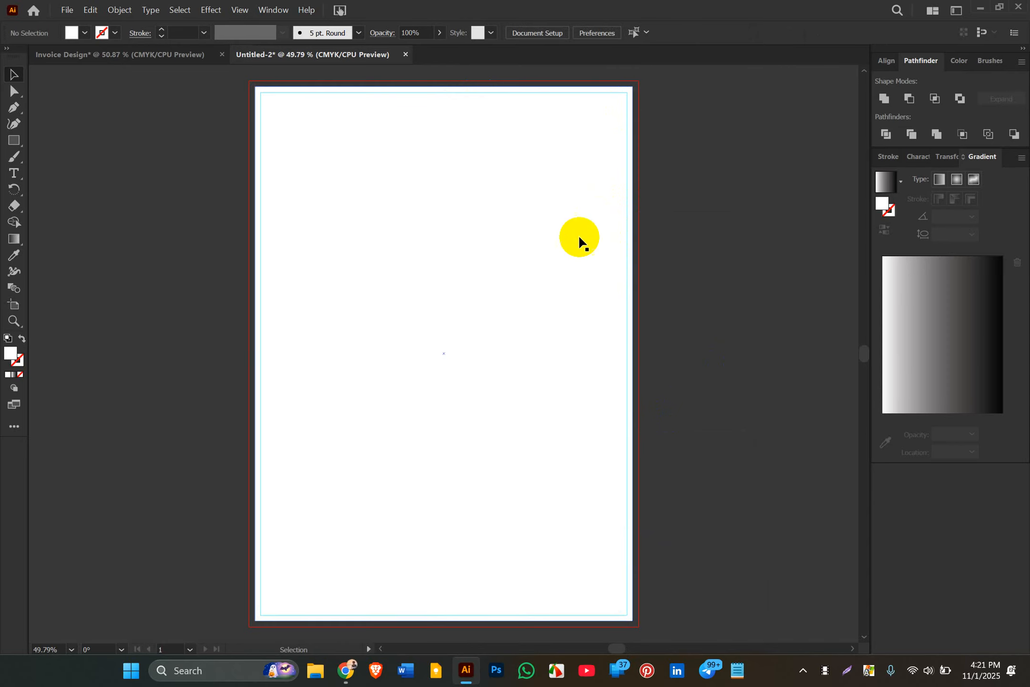
click(607, 111)
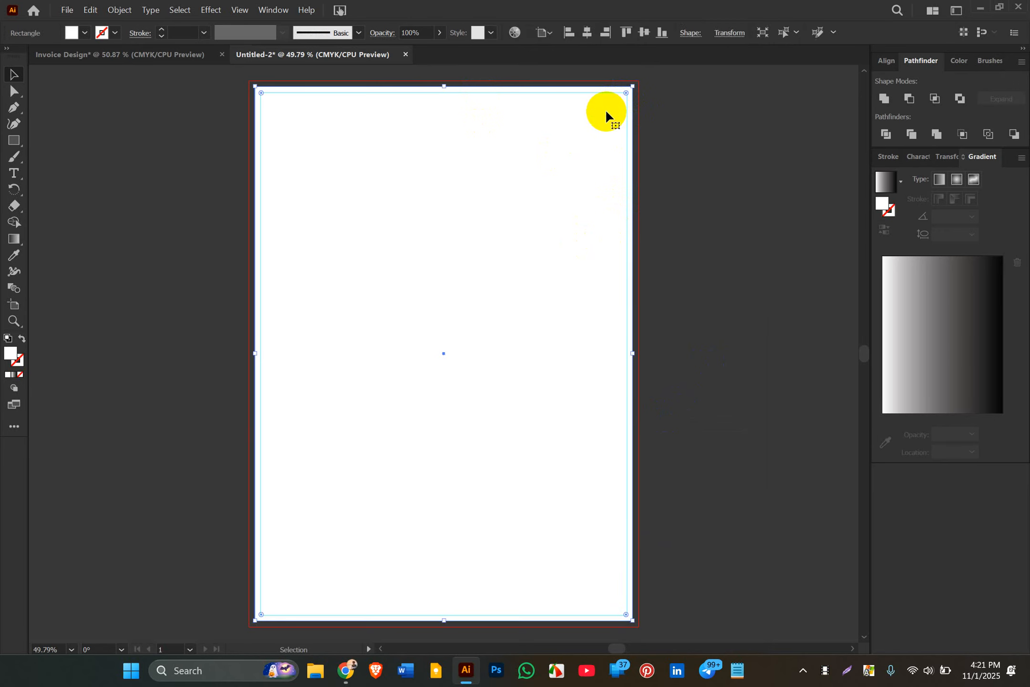
click(674, 91)
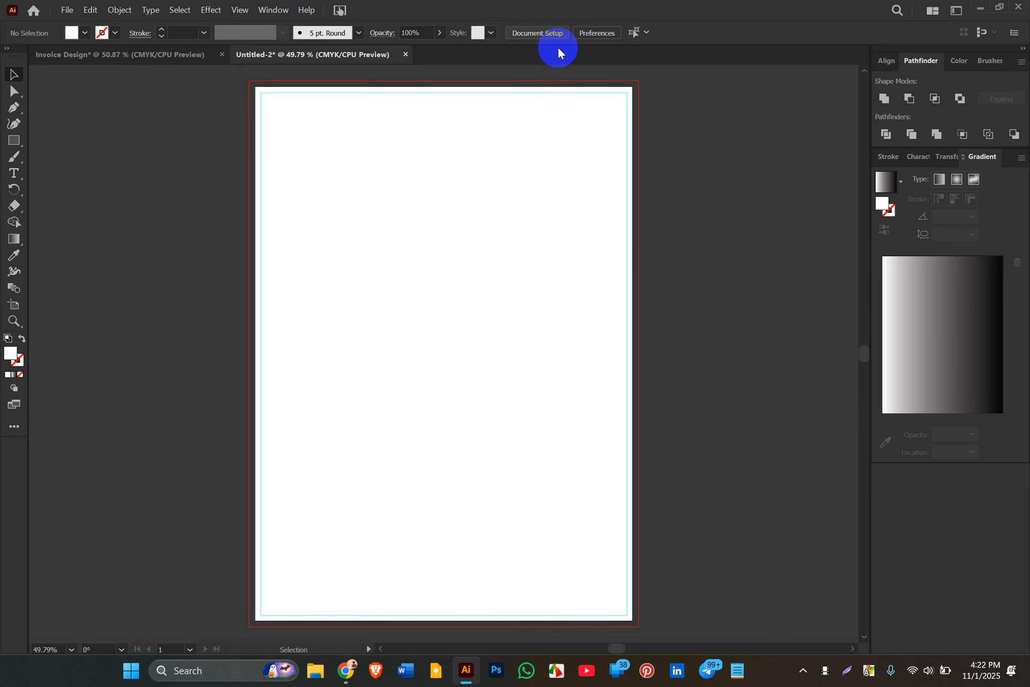
- Shorten the artboard-sized white rectangle from its bottom edge to a header band covering roughly the top fifth of the artboard
click(534, 215)
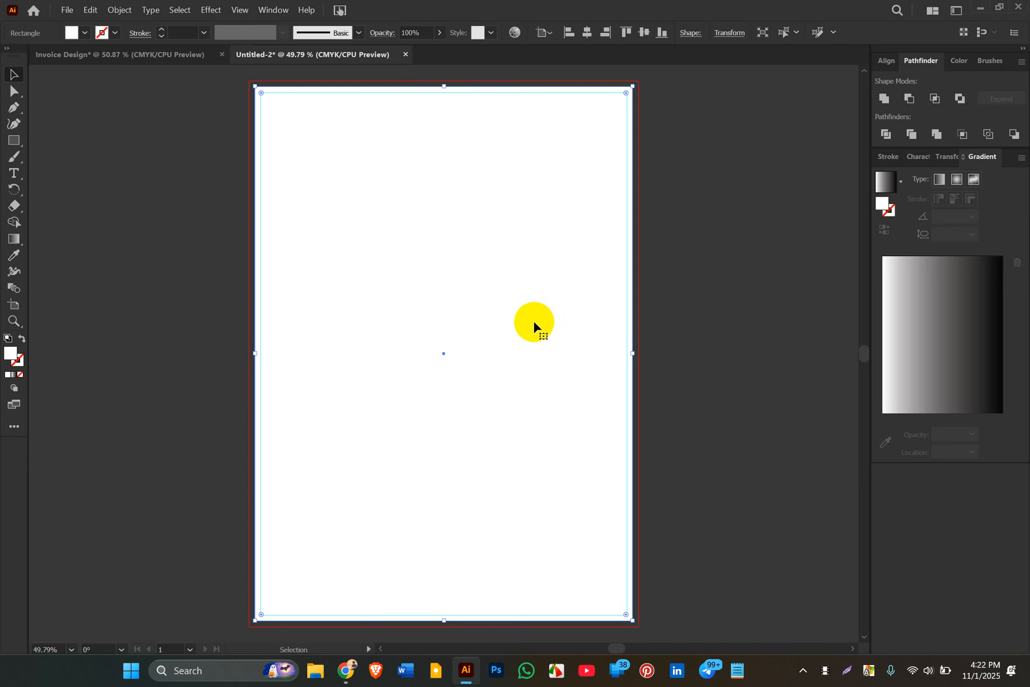
drag(444, 620, 438, 186)
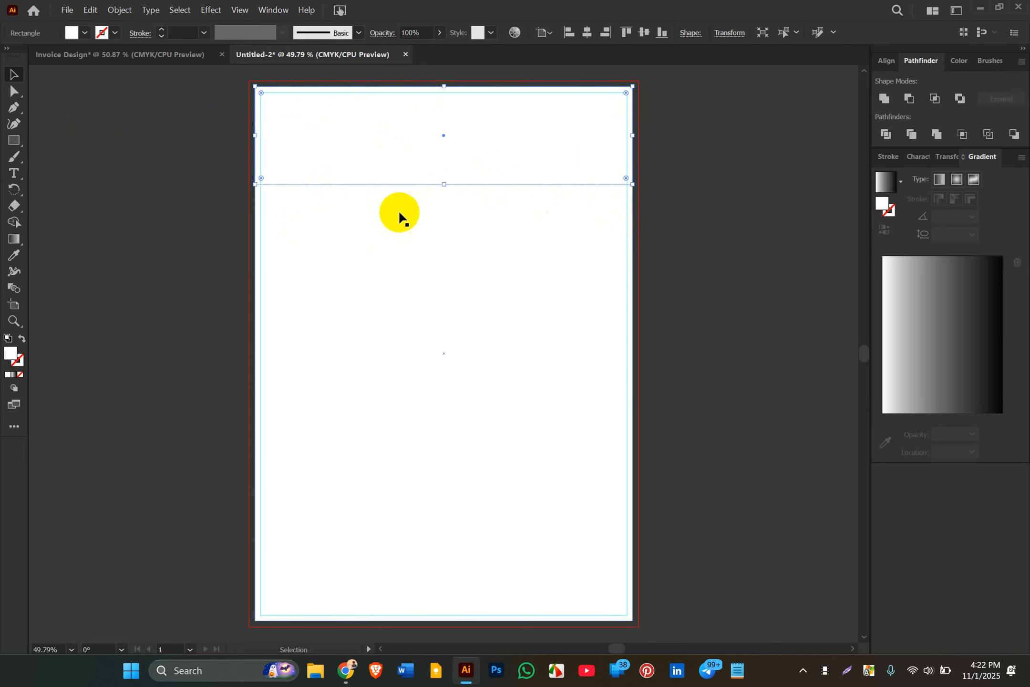
click(727, 283)
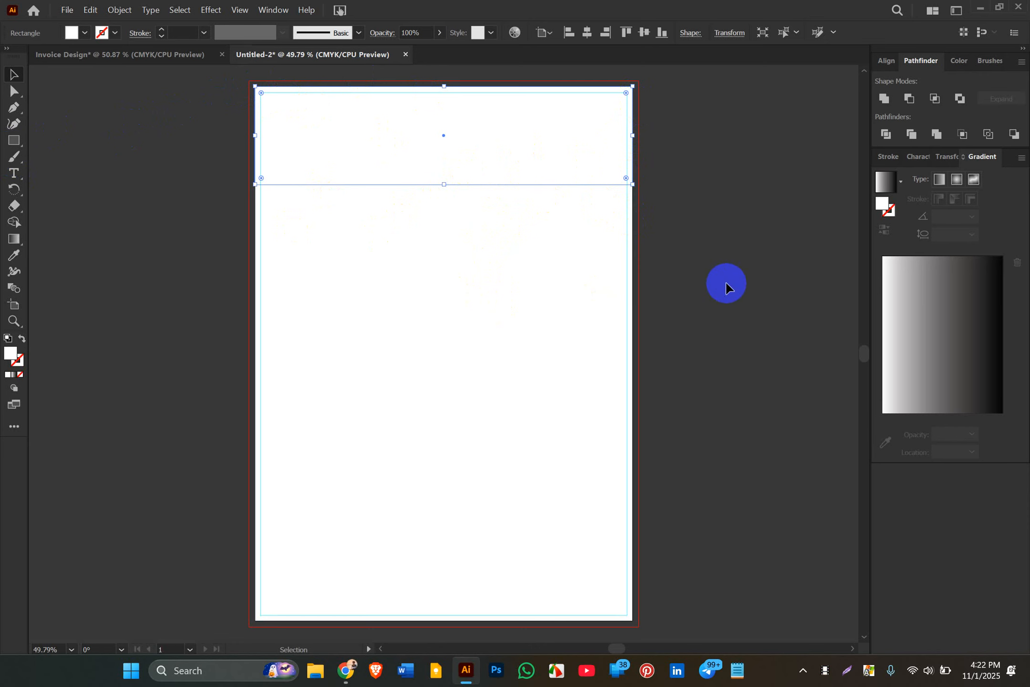
- Fill the header band with a dark blue swatch and adjust its color to the brighter blue 005CFF
click(521, 114)
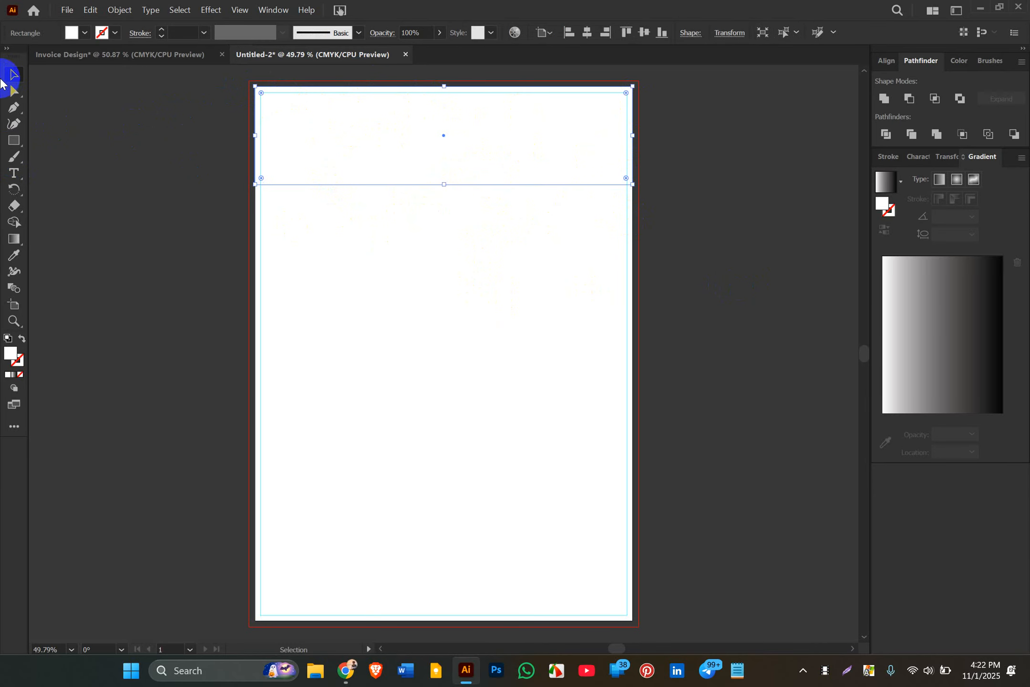
click(80, 33)
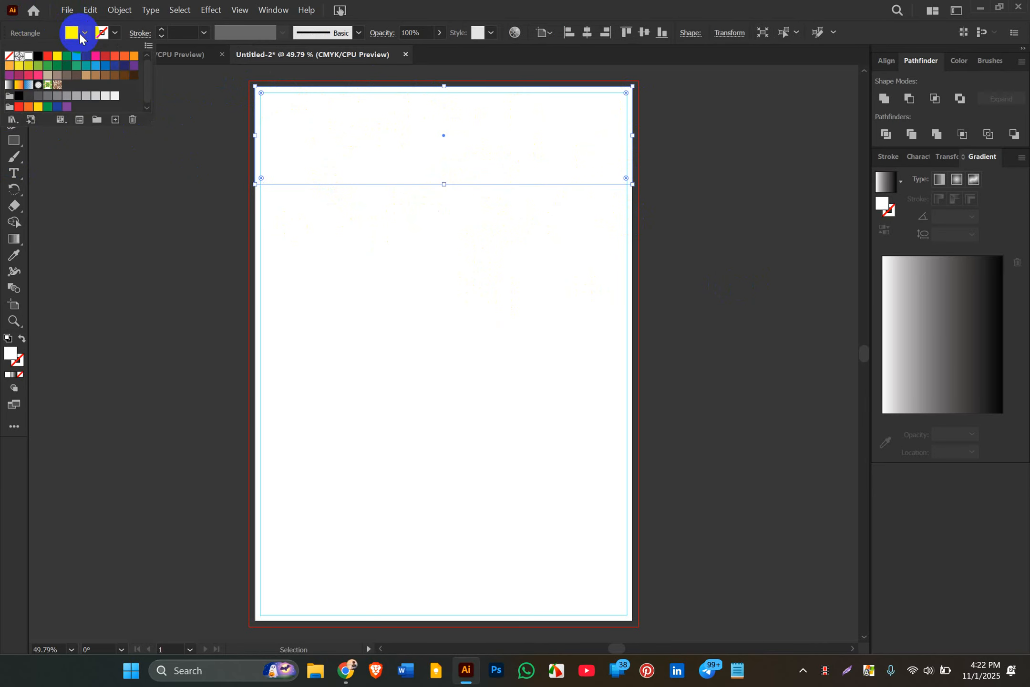
click(76, 64)
click(85, 56)
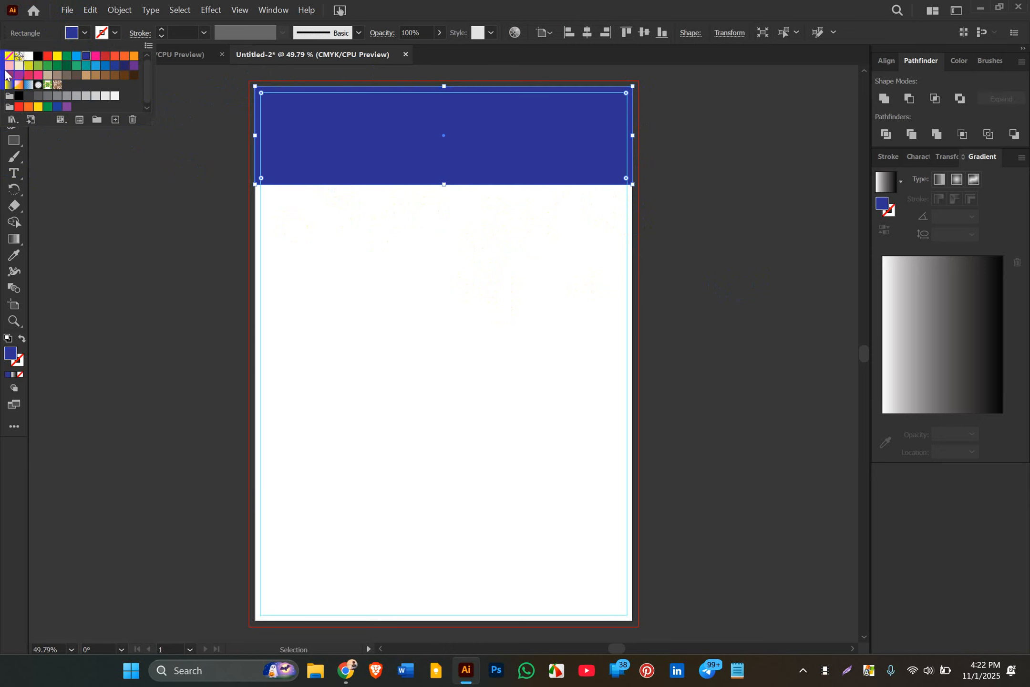
click(8, 362)
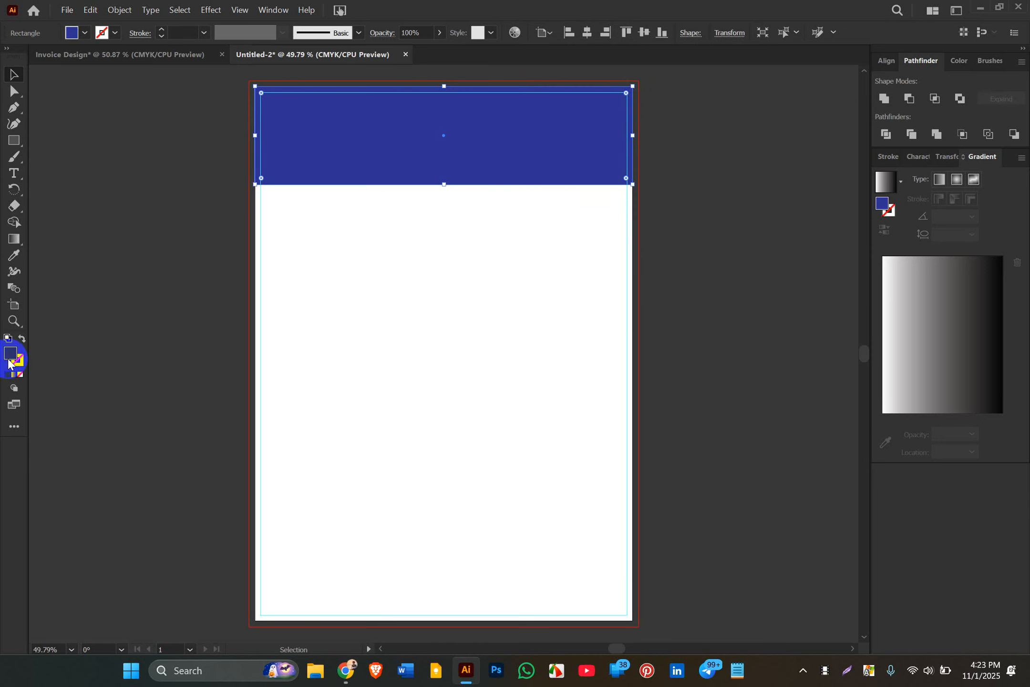
double_click(9, 361)
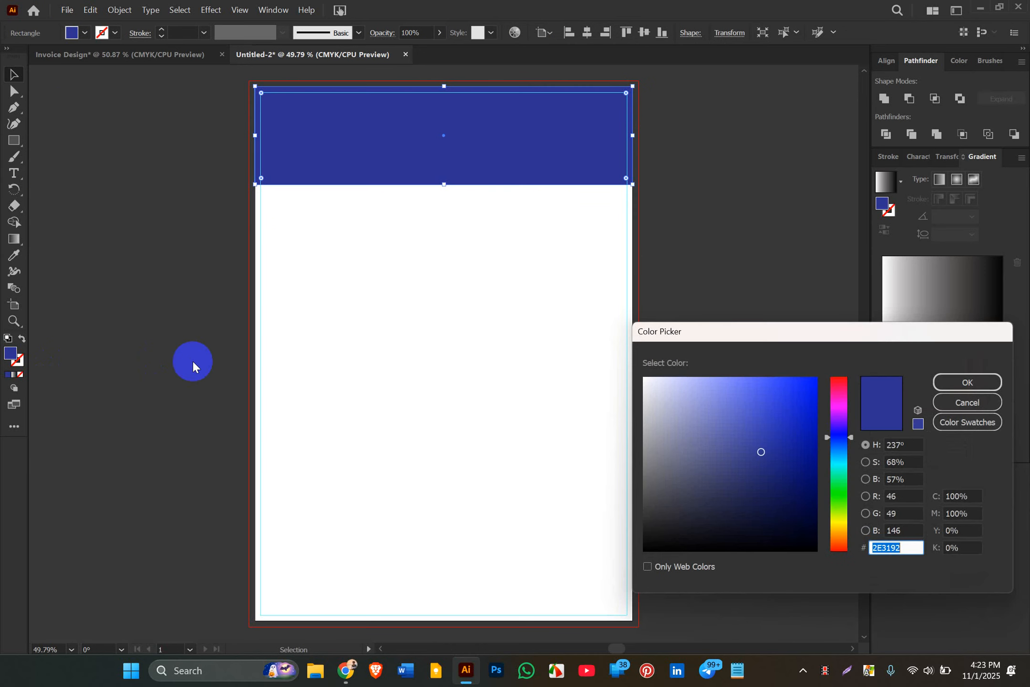
click(838, 445)
drag(805, 423, 888, 350)
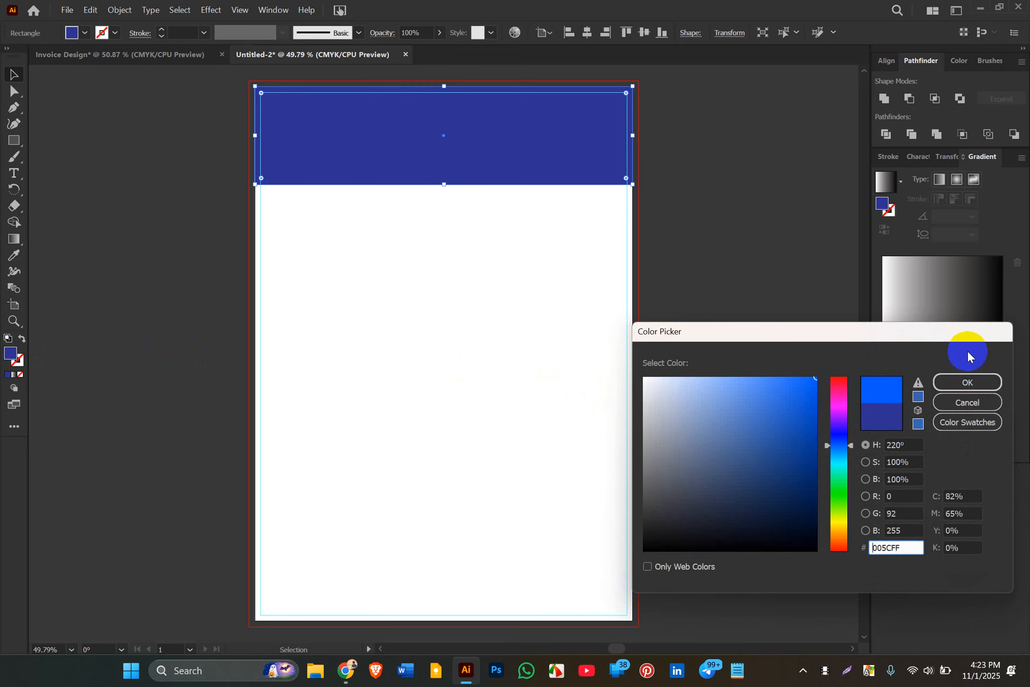
click(975, 383)
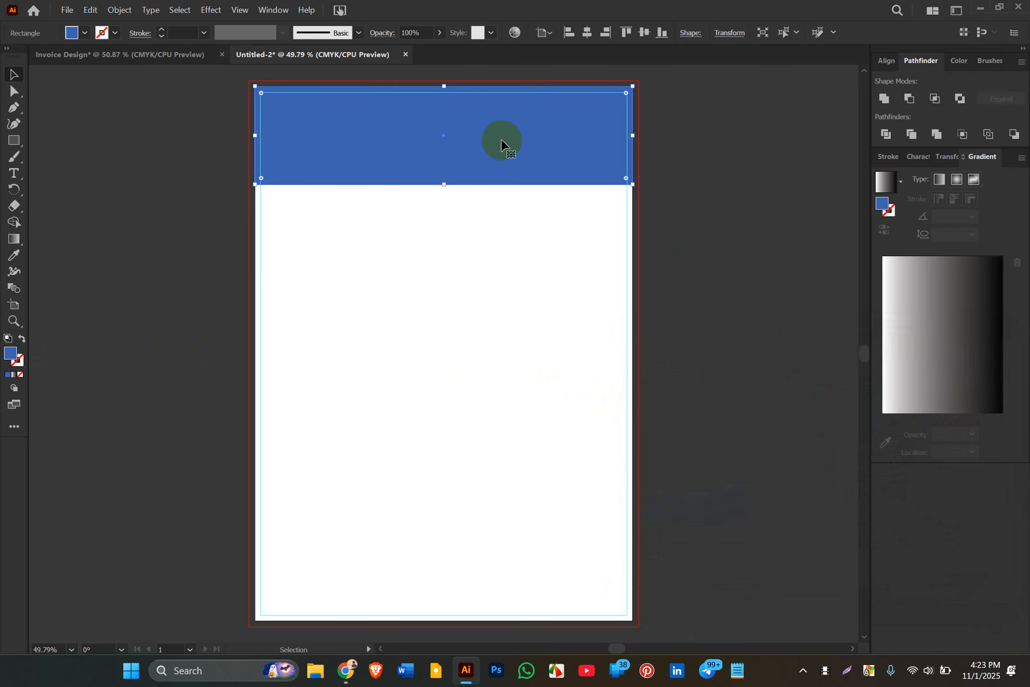
- Set the header band's fill to the CMYK Cyan swatch
click(85, 36)
click(75, 59)
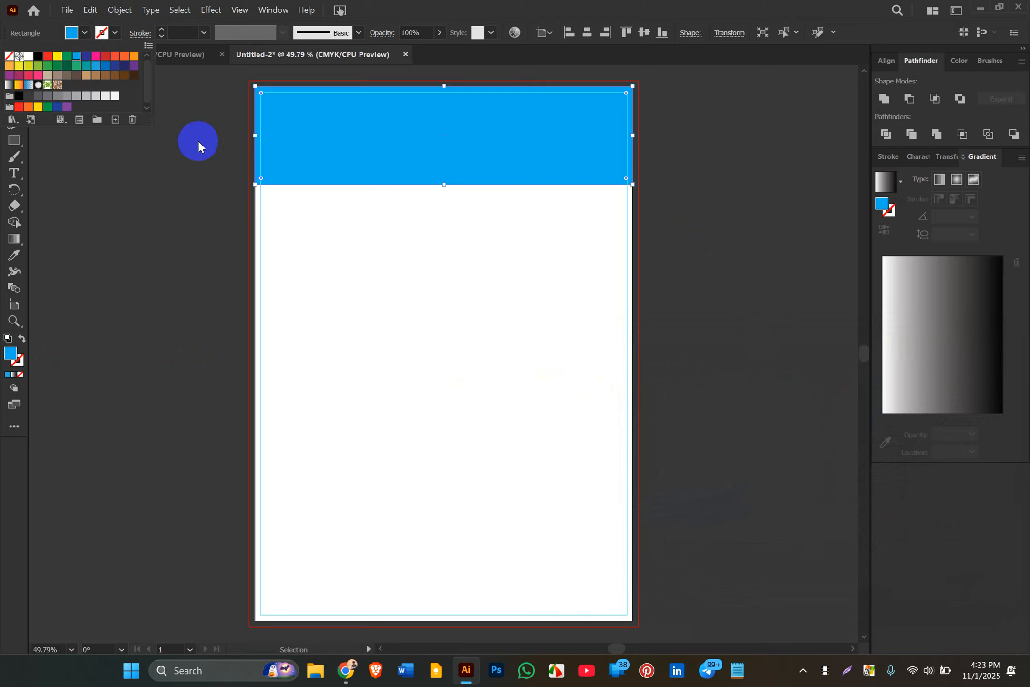
click(184, 208)
- Narrow the cyan header rectangle to about the left half of the artboard and reduce its height slightly
click(411, 135)
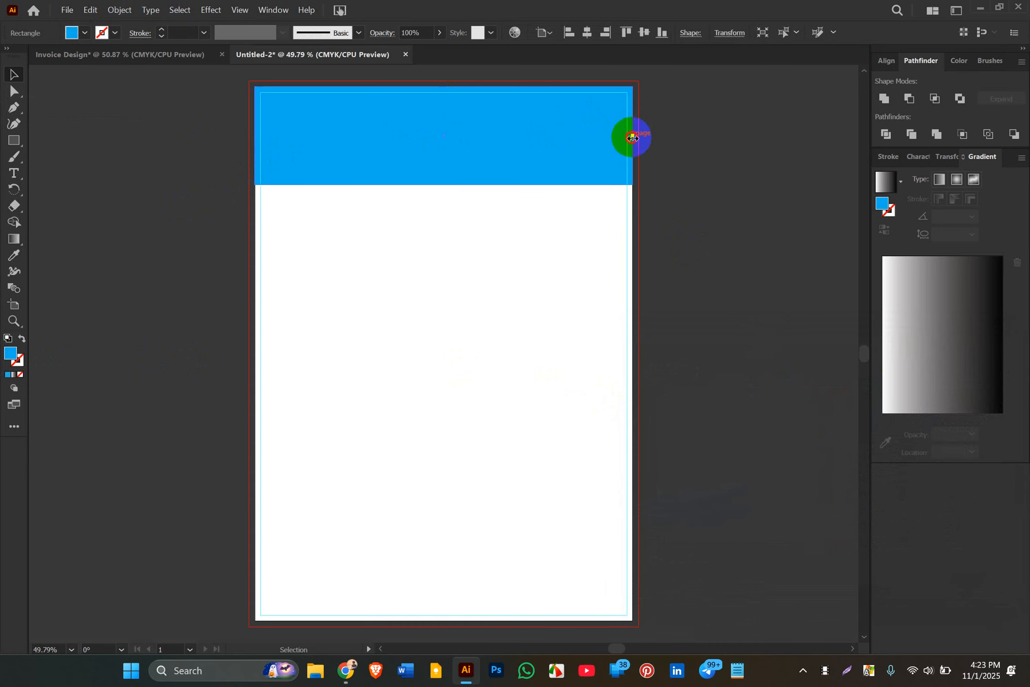
drag(633, 138, 441, 136)
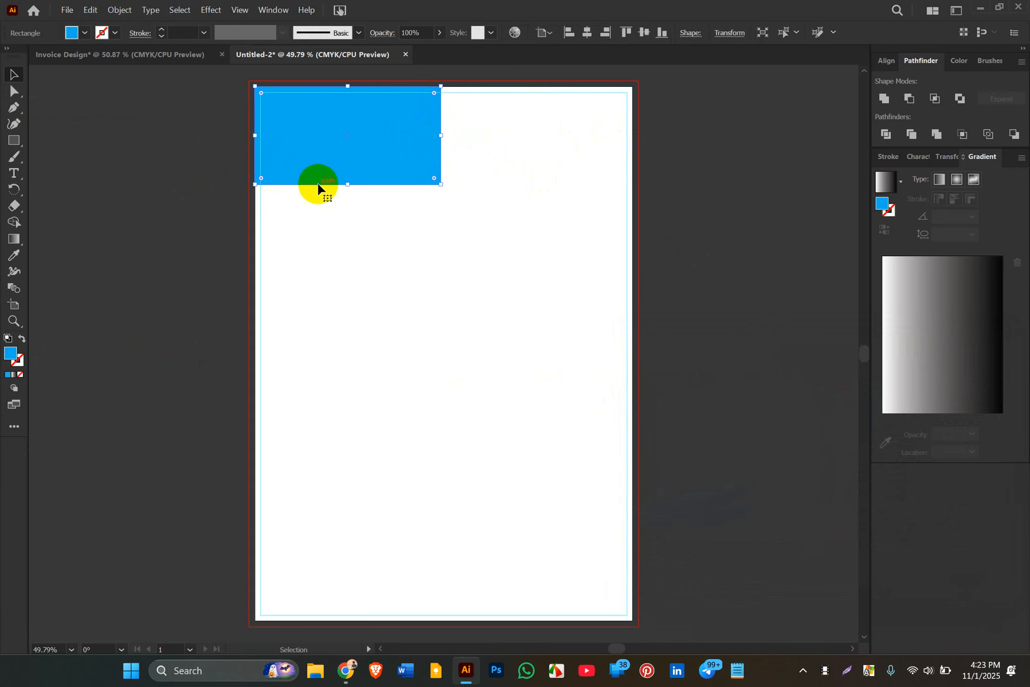
drag(347, 184, 346, 174)
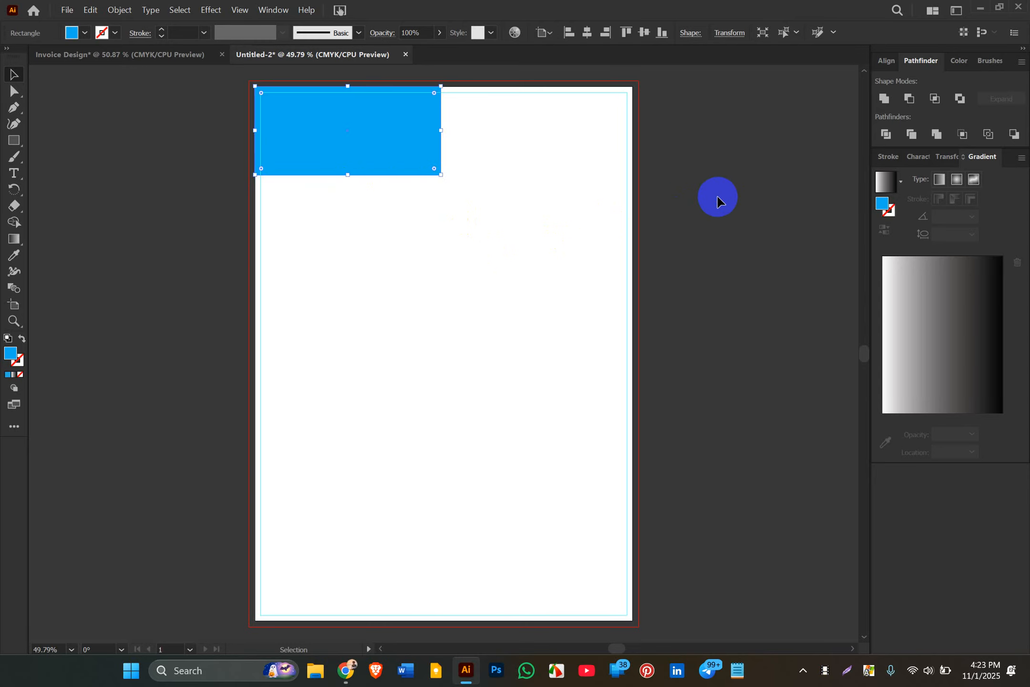
click(718, 197)
- Try fully rounding all four corners of the cyan rectangle and undo the rounding
click(386, 142)
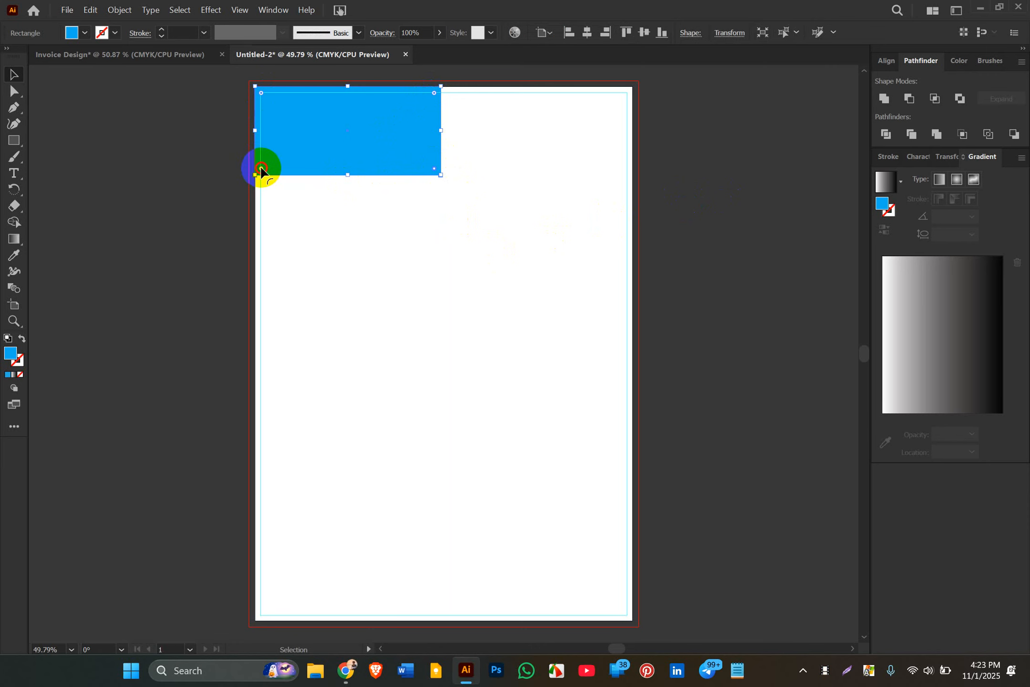
drag(261, 168, 496, 246)
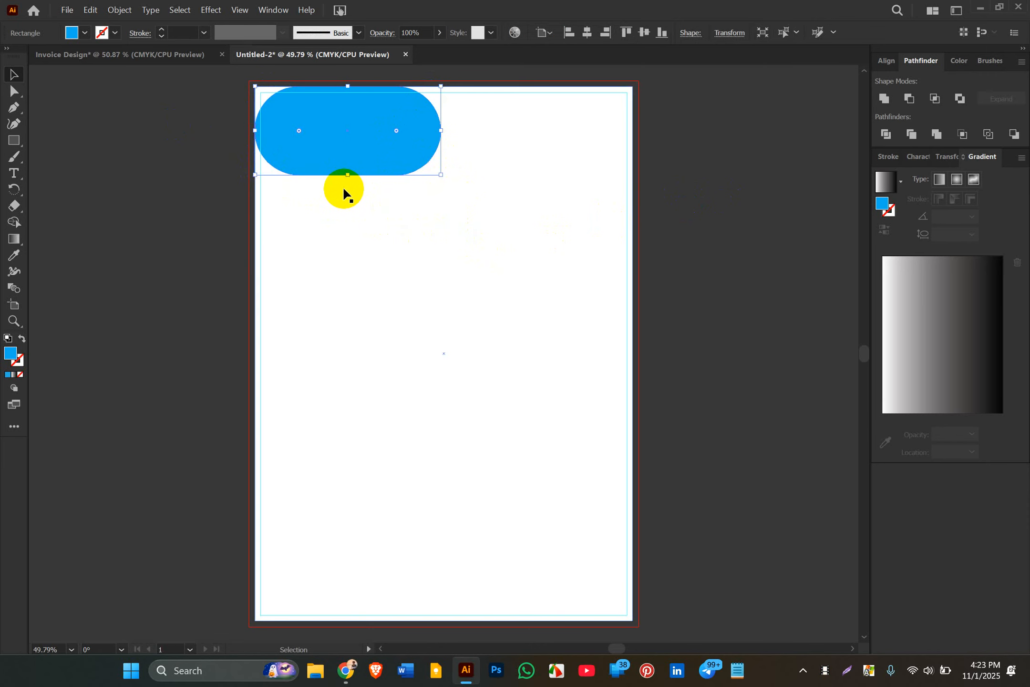
key(ctrl+z)
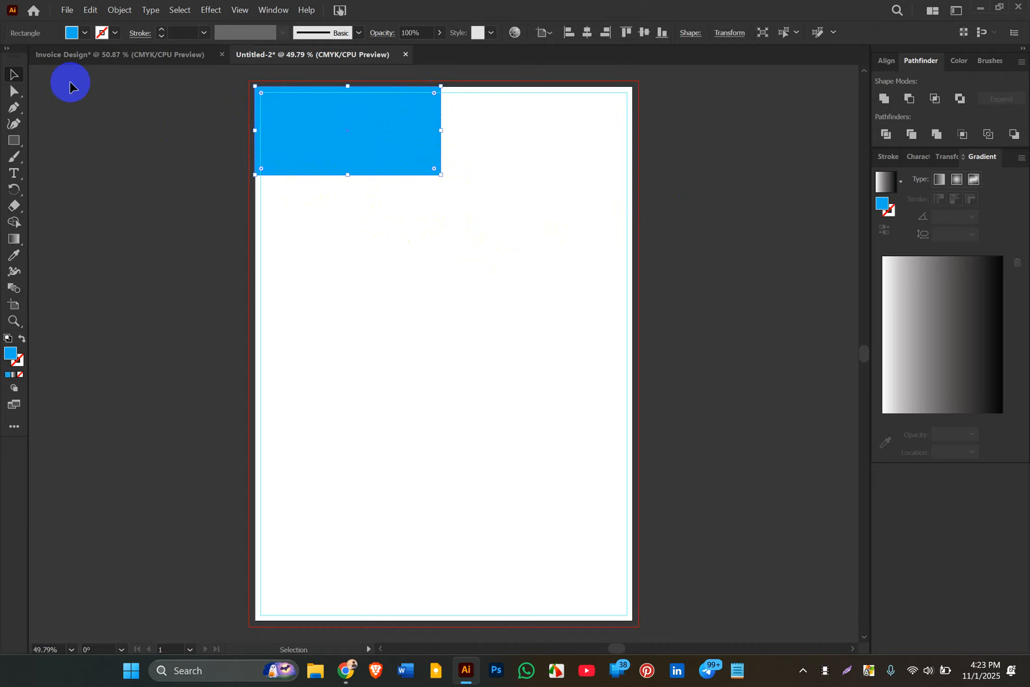
- Round only the bottom-right corner of the cyan rectangle to a radius of about 0.77 in
click(14, 90)
click(324, 145)
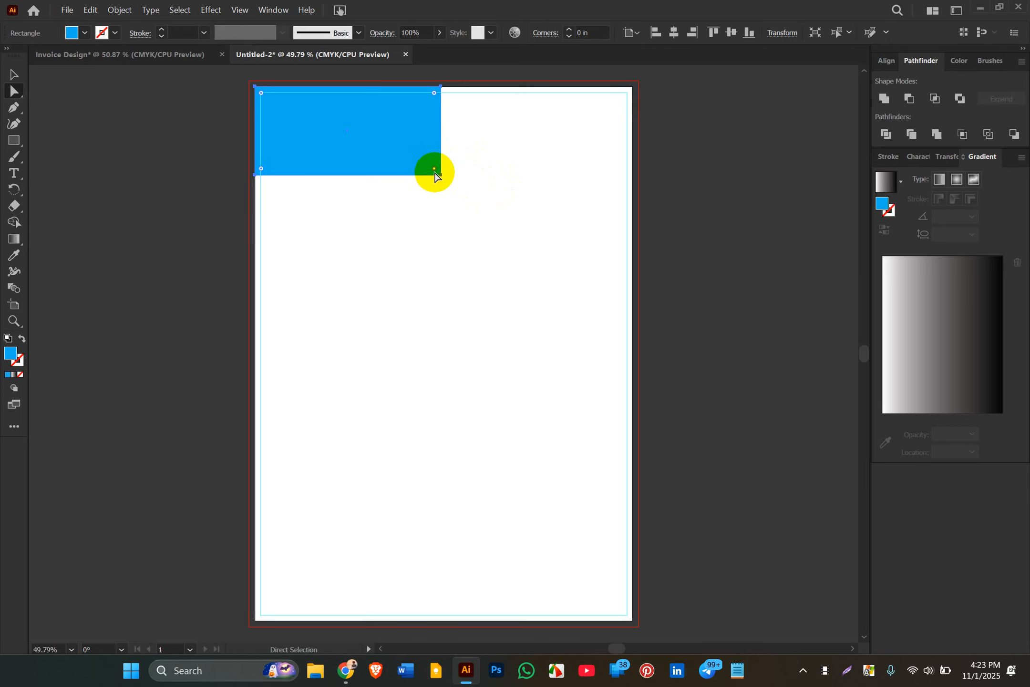
drag(435, 168, 400, 161)
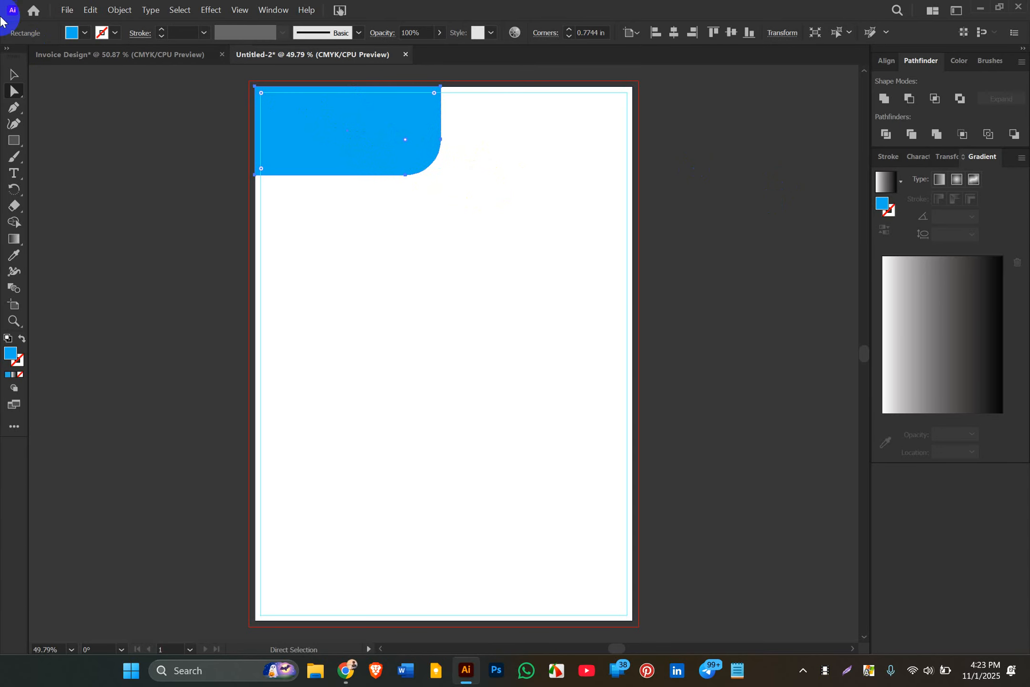
click(13, 74)
click(107, 169)
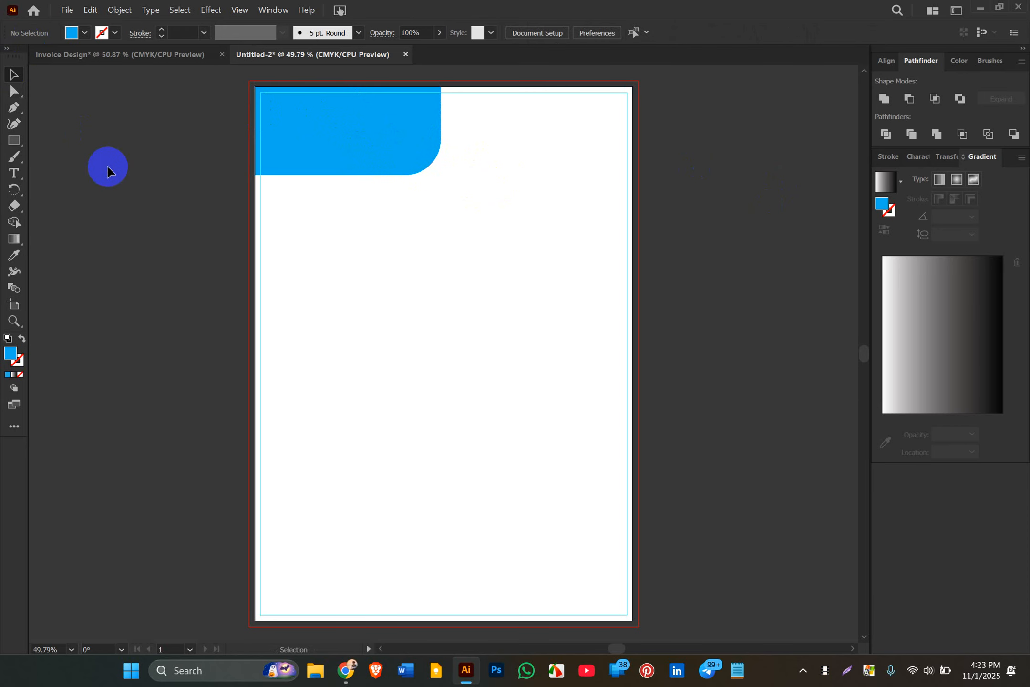
- Duplicate the rounded cyan shape behind the original and nudge the copy slightly down and to the right
click(403, 172)
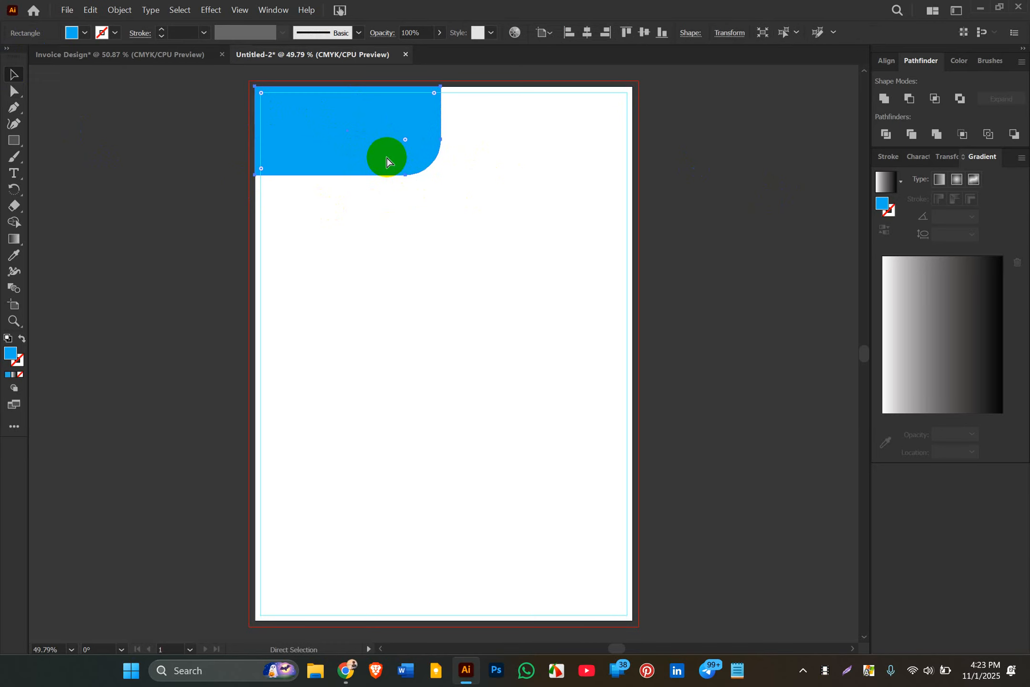
key(v)
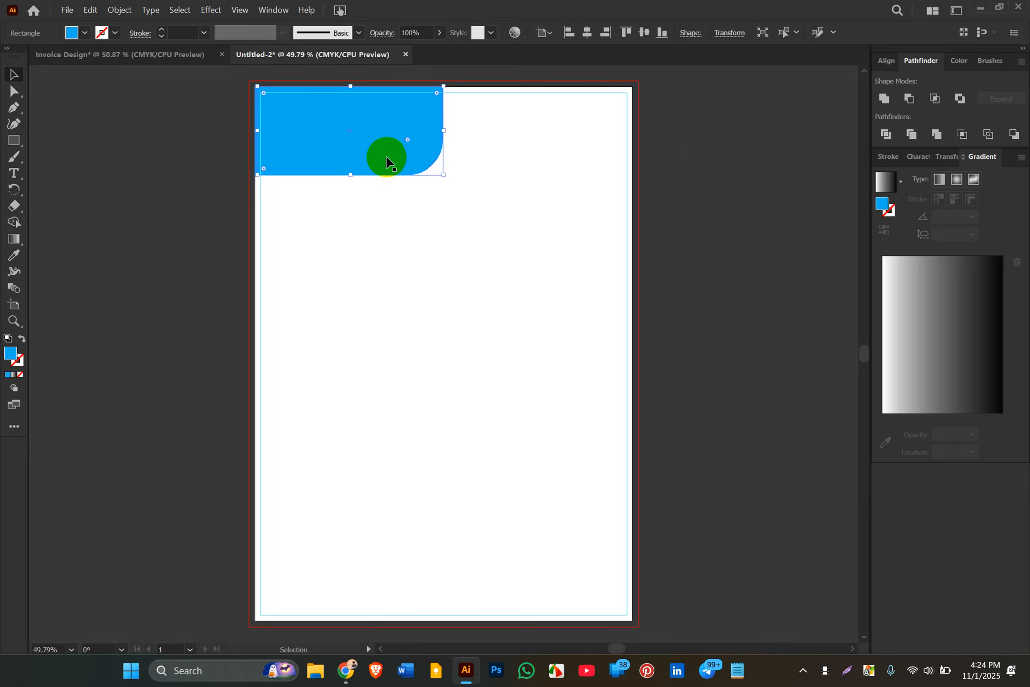
key(Down)
key(Down)
key(Down)
key(Down)
key(Down)
key(Down)
key(Down)
key(Down)
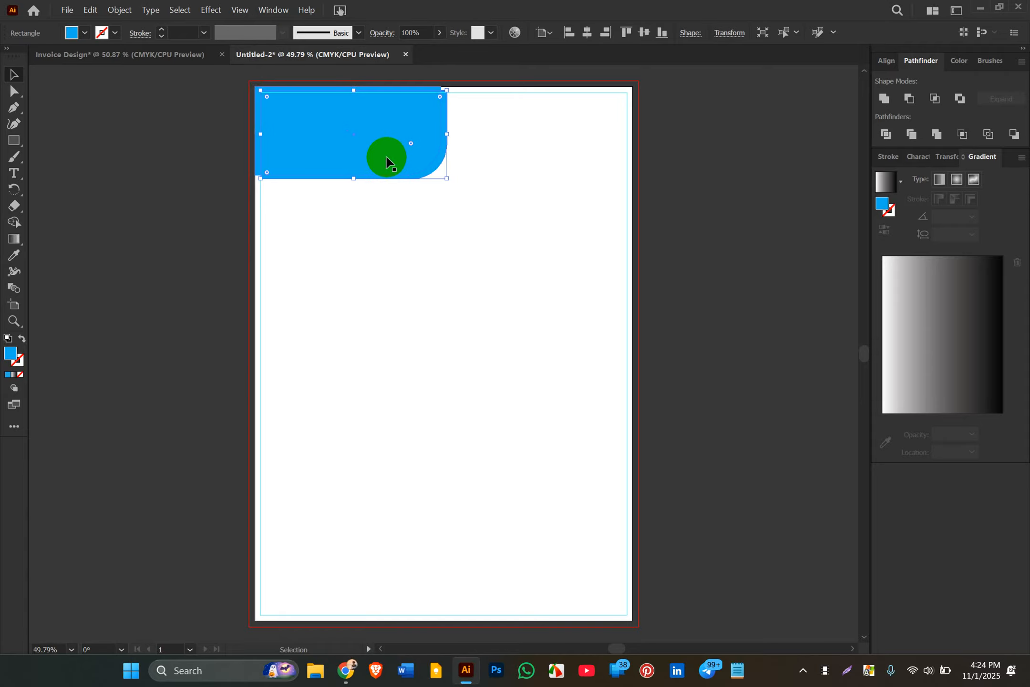
key(Left)
key(Left)
key(Down)
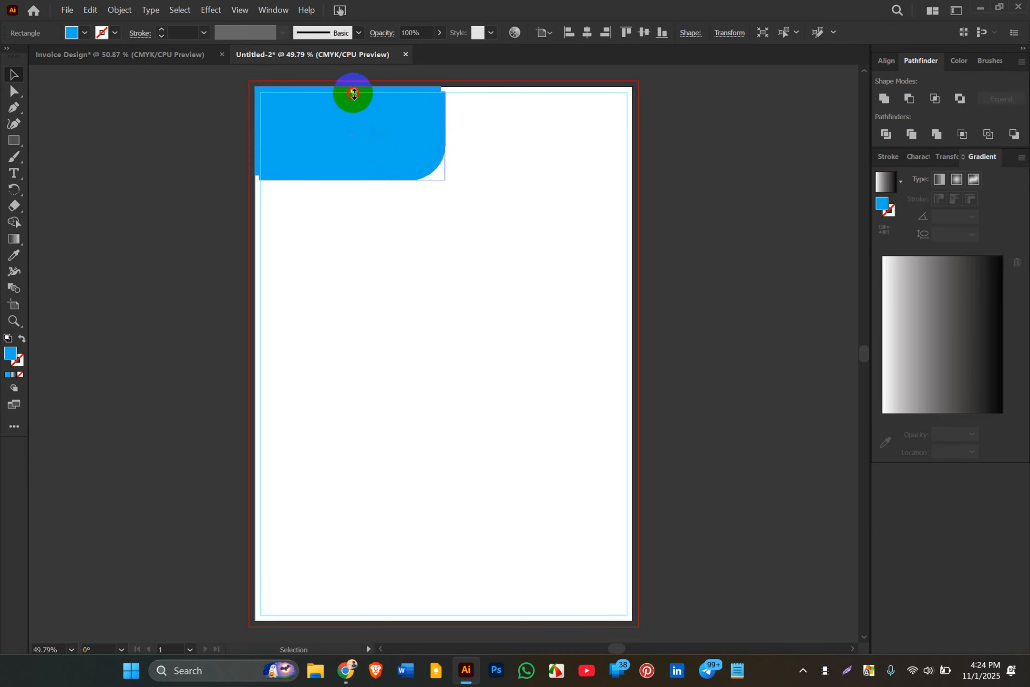
- Extend the top and left edges of the back copy outward past the artboard's bleed lines
drag(353, 94, 354, 88)
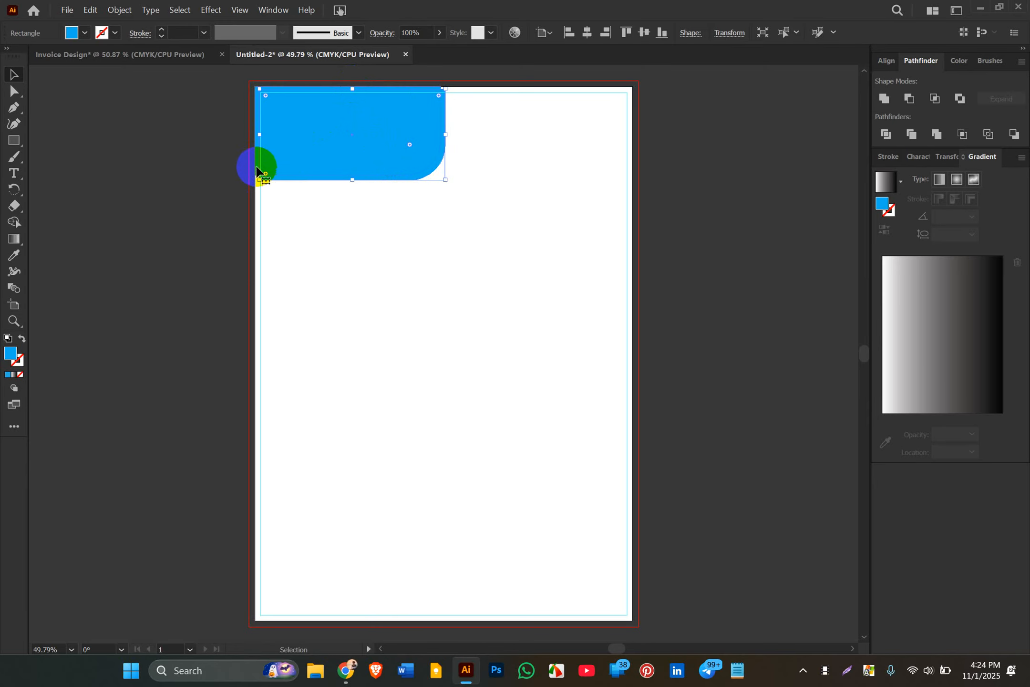
drag(260, 137, 249, 135)
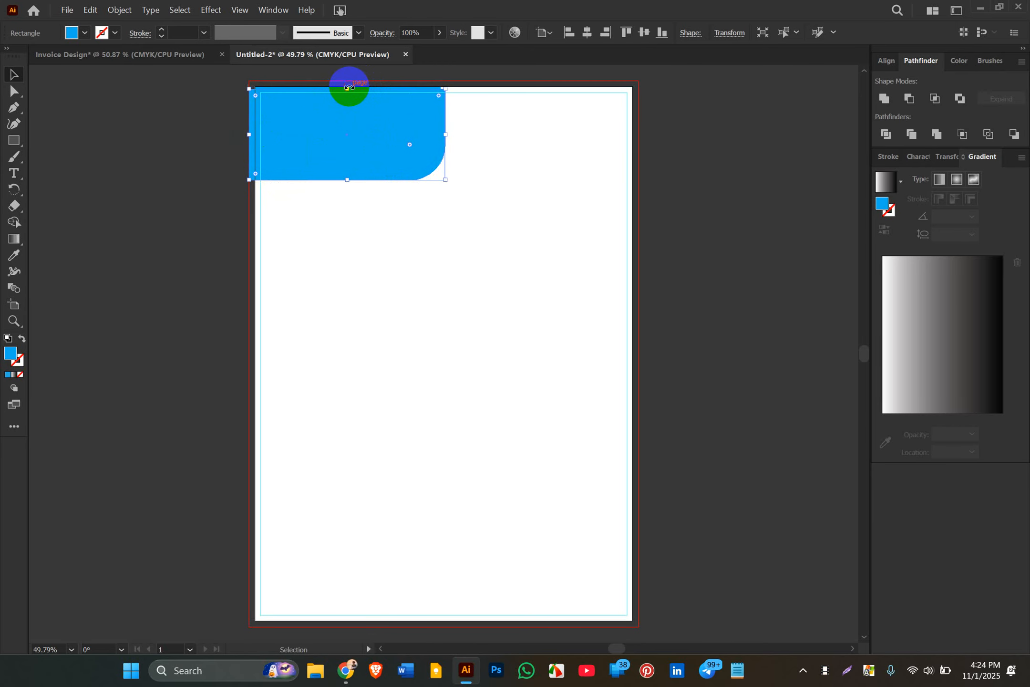
drag(346, 88, 347, 77)
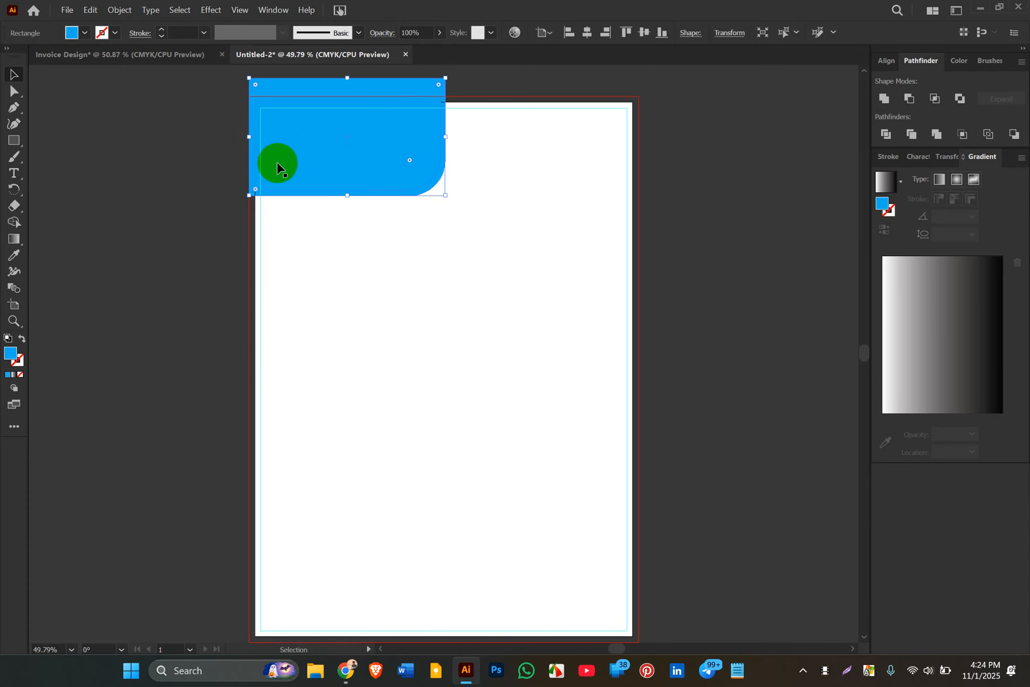
drag(249, 139, 226, 139)
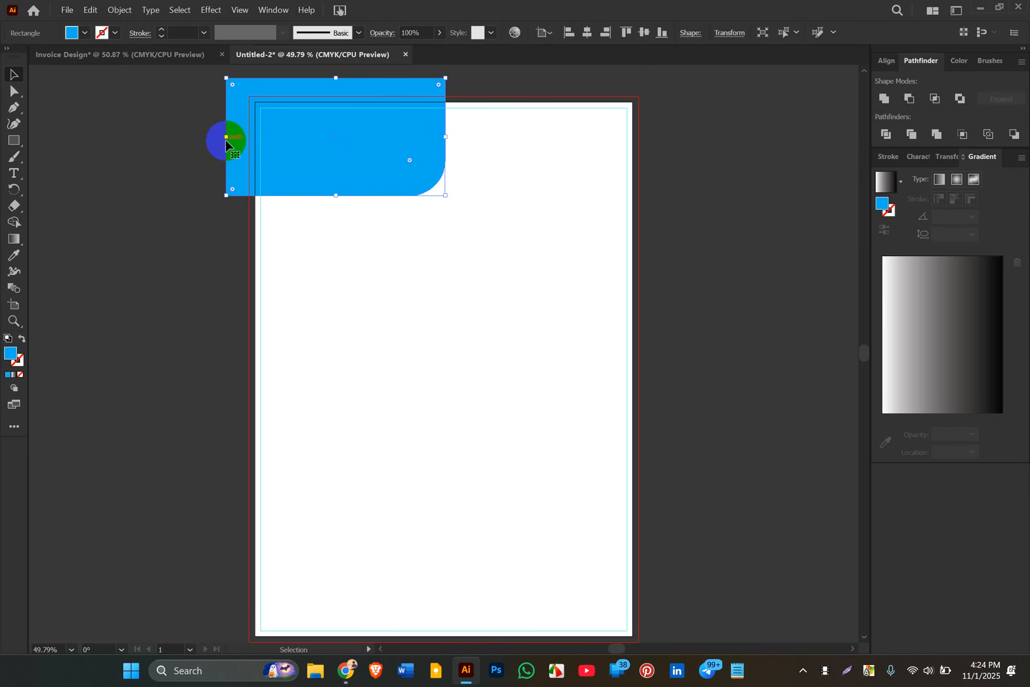
- Fill the back copy with the black swatch so it forms an edge around the cyan shape
click(84, 35)
click(96, 55)
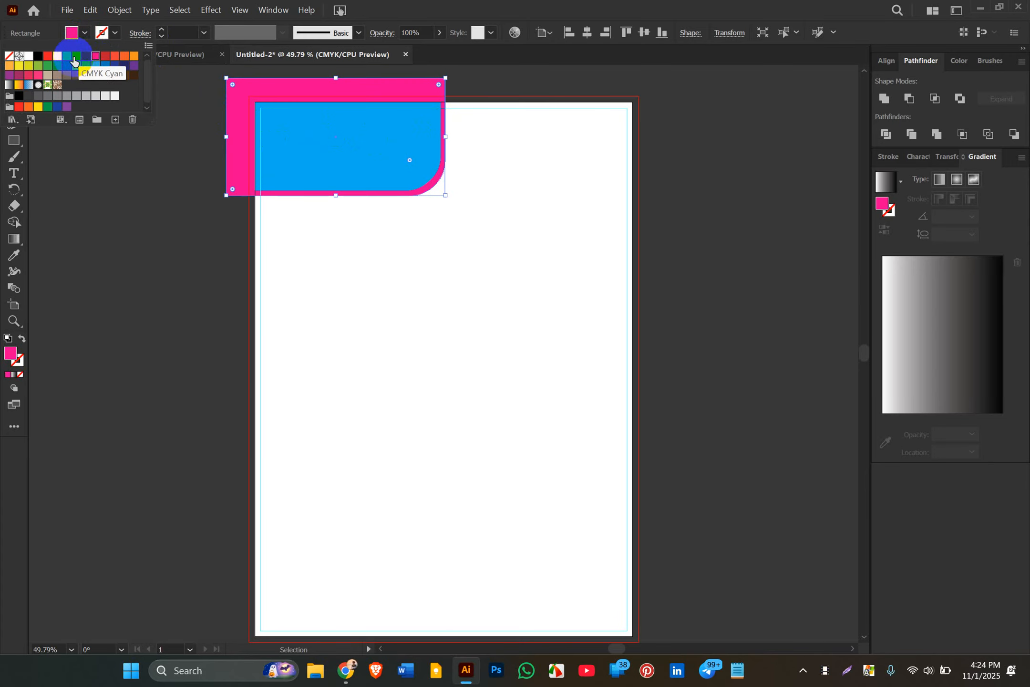
click(39, 57)
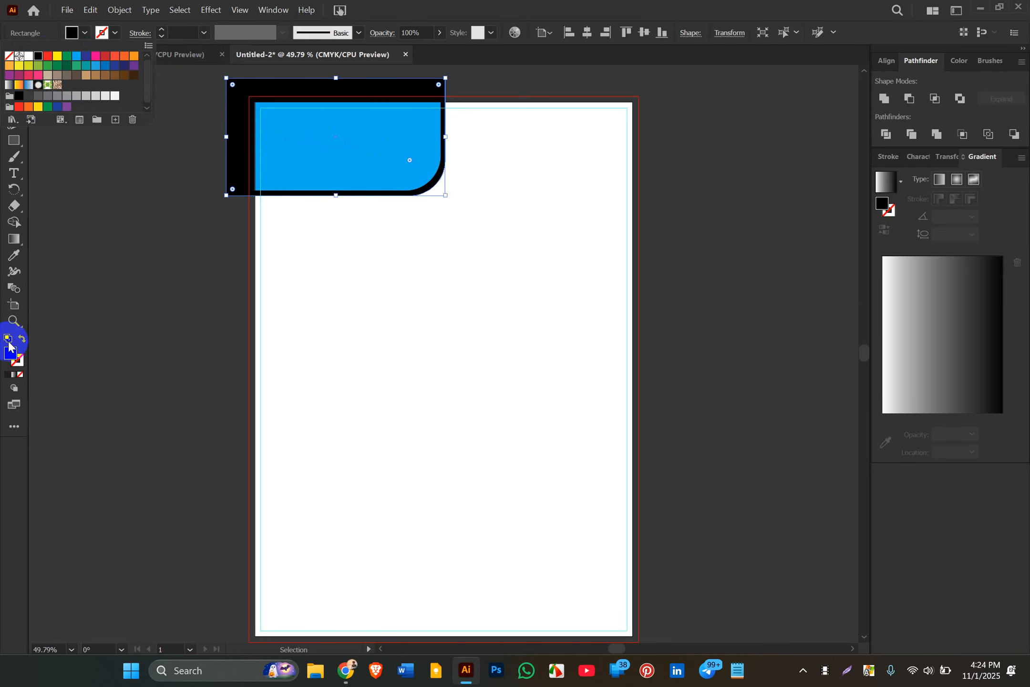
- Match the black back shape's fill to the cyan of the front header shape with the Eyedropper
click(174, 272)
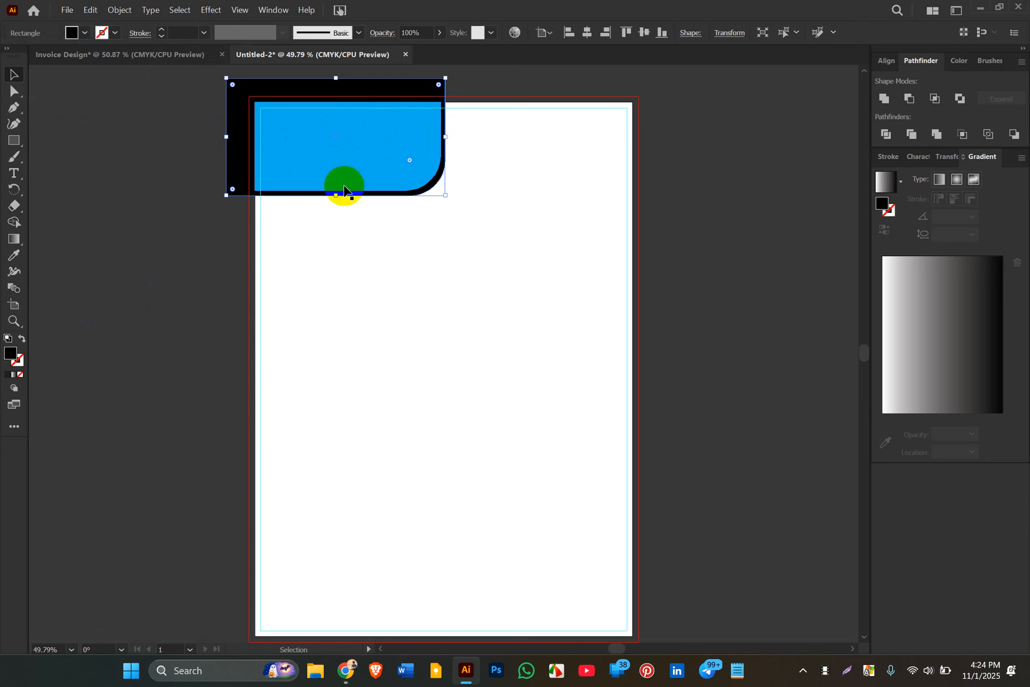
click(466, 175)
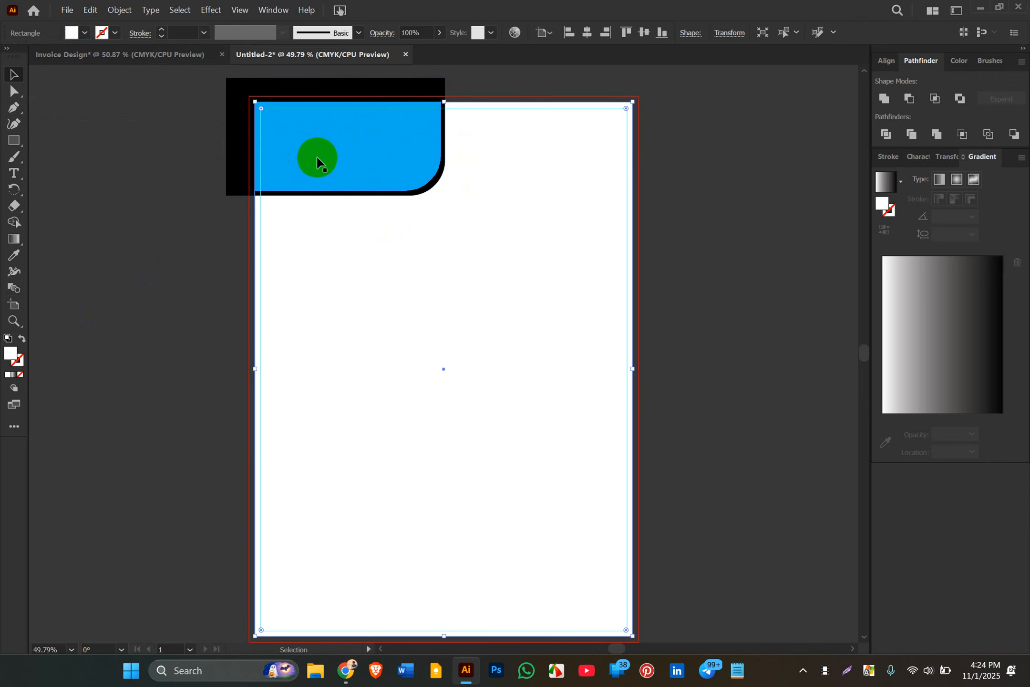
click(243, 135)
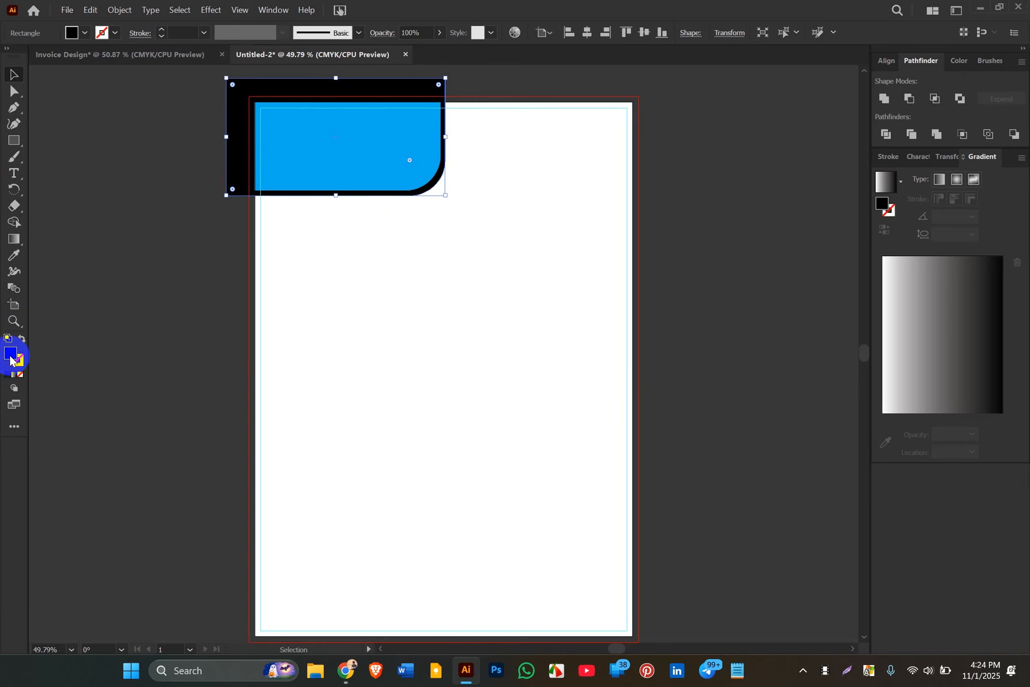
key(i)
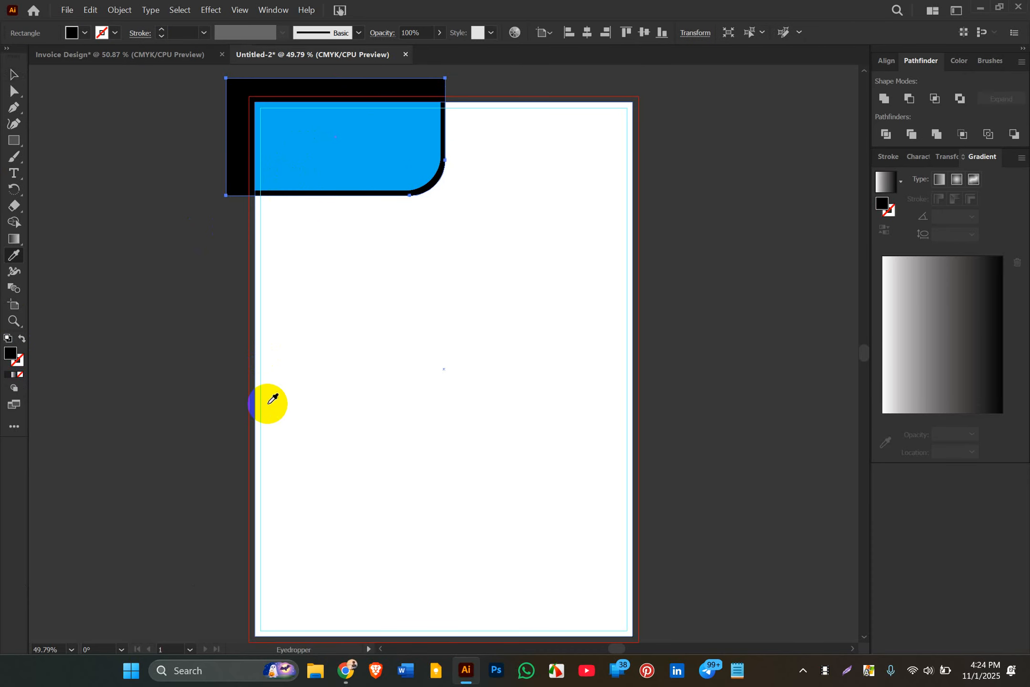
click(364, 166)
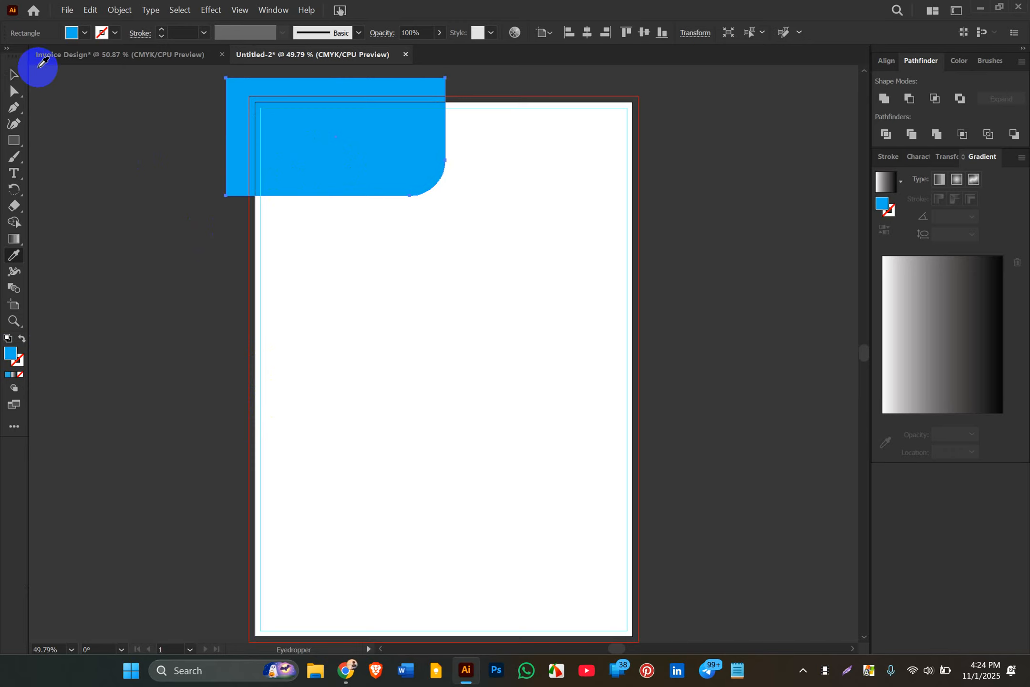
- Lighten the back header shape's fill to a pale sky blue so it forms a soft edge around the cyan shape
click(14, 75)
double_click(13, 355)
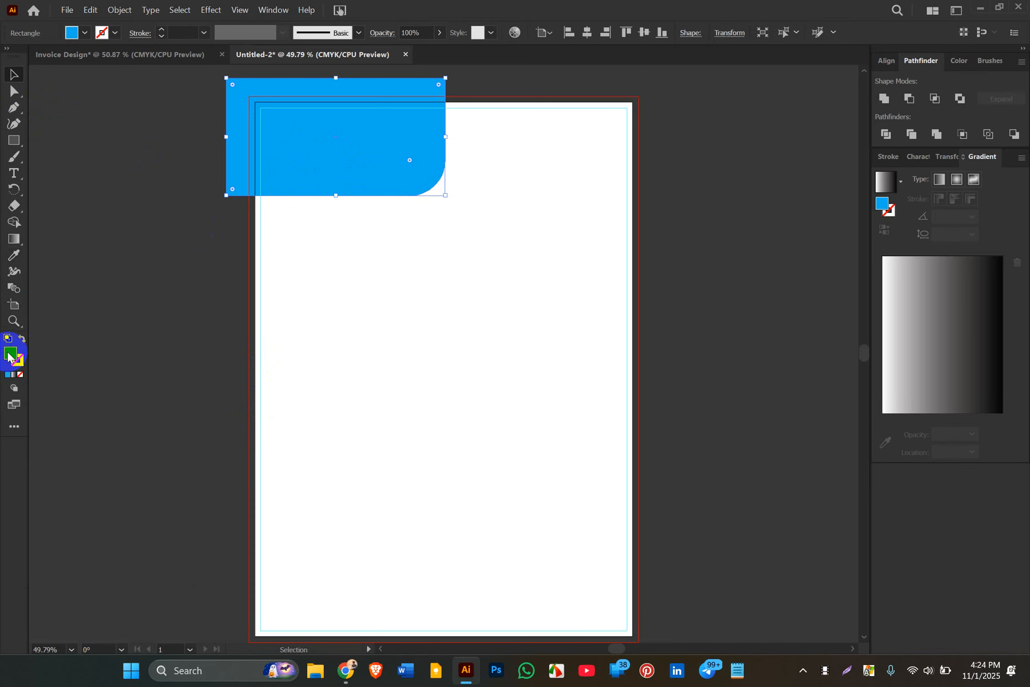
mouse_move(762, 401)
mouse_down()
mouse_move(750, 379)
mouse_move(732, 381)
mouse_up()
click(948, 384)
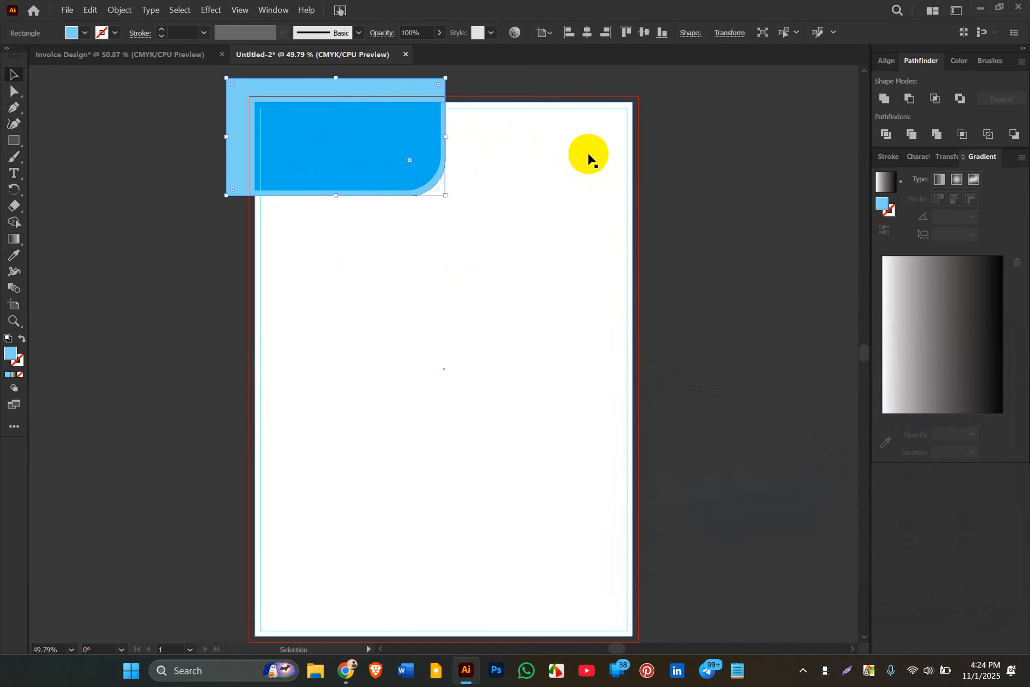
click(718, 177)
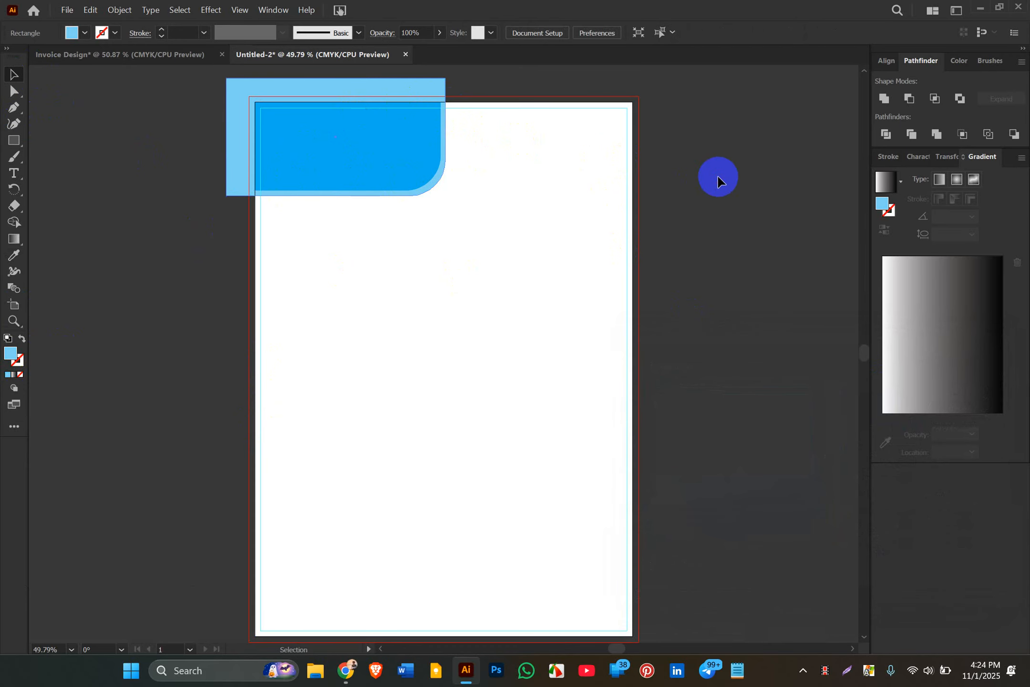
- Use Shape Builder on the header shapes and page rectangle to remove the light blue area outside the page
click(346, 263)
drag(147, 98, 466, 265)
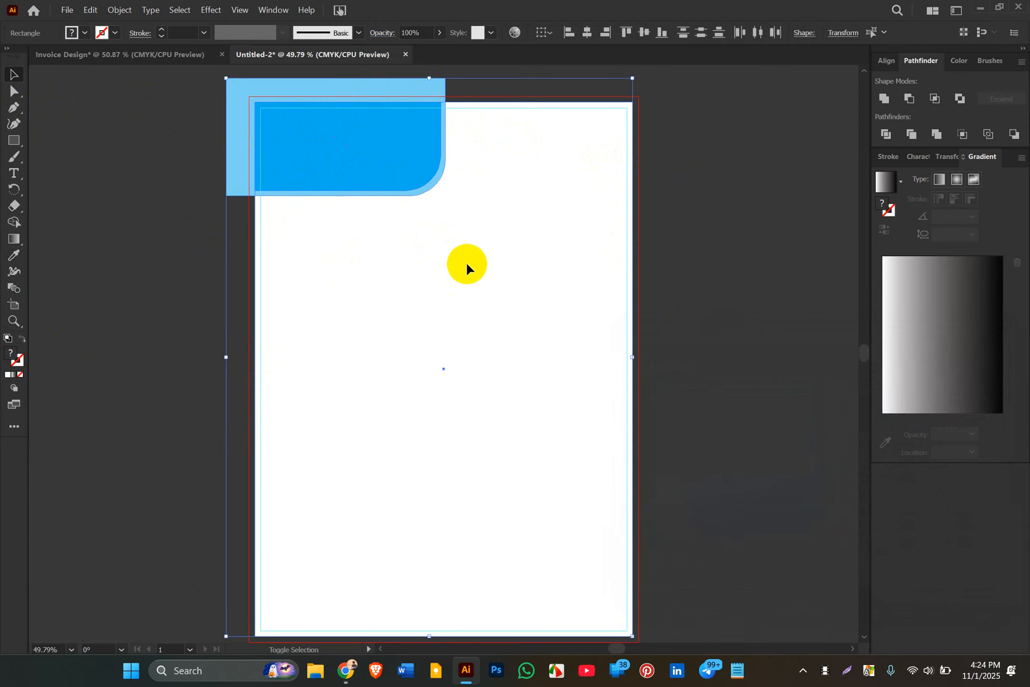
key(shift+m)
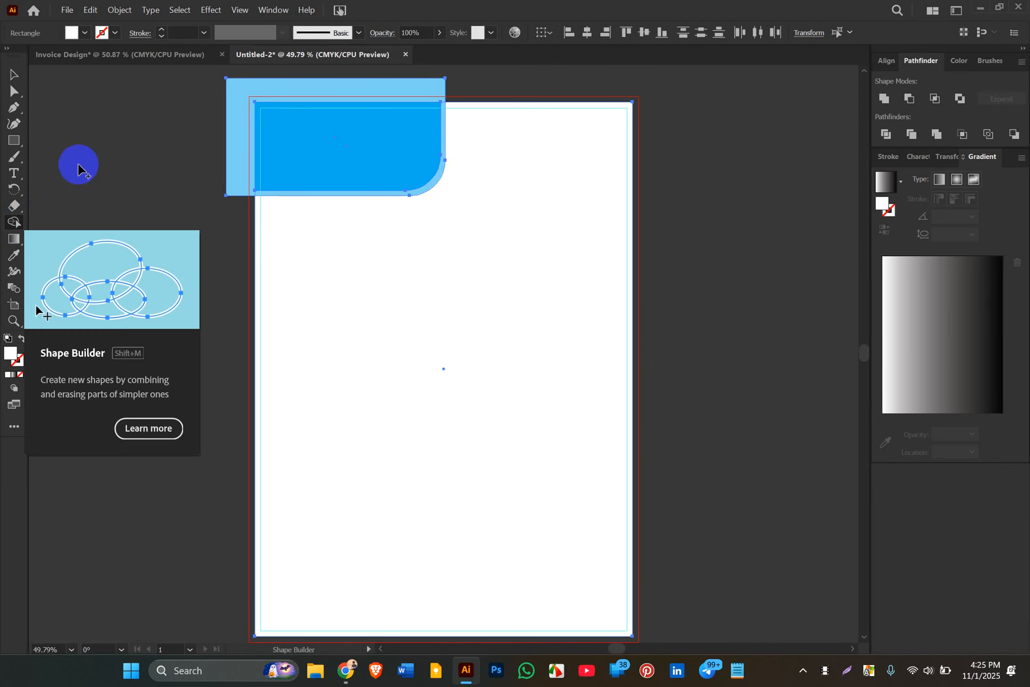
alt+click(272, 91)
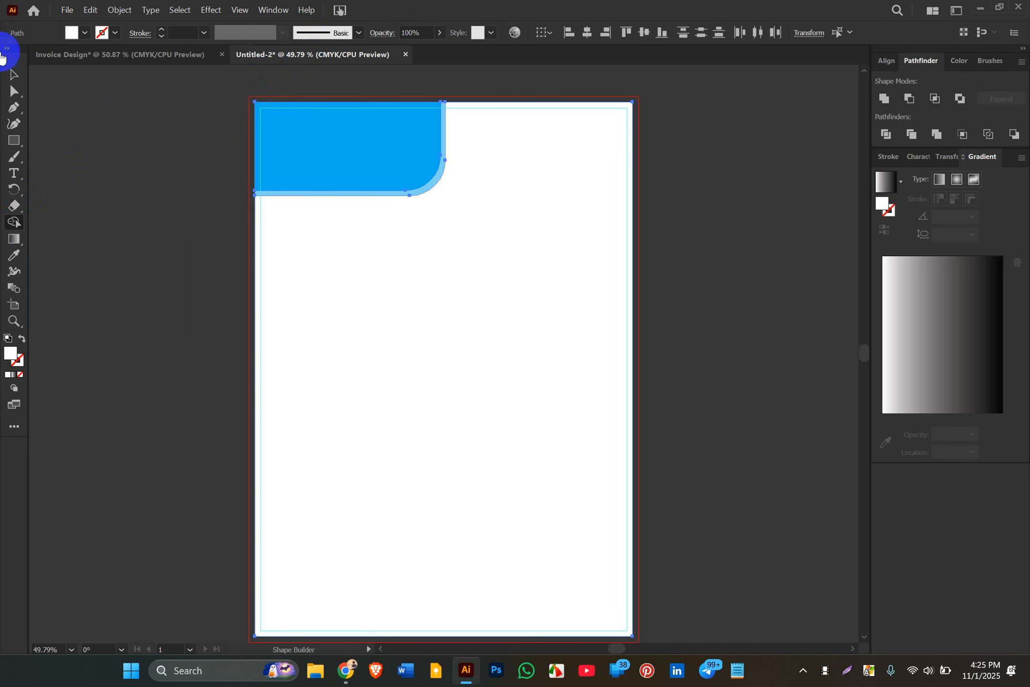
click(12, 69)
click(98, 141)
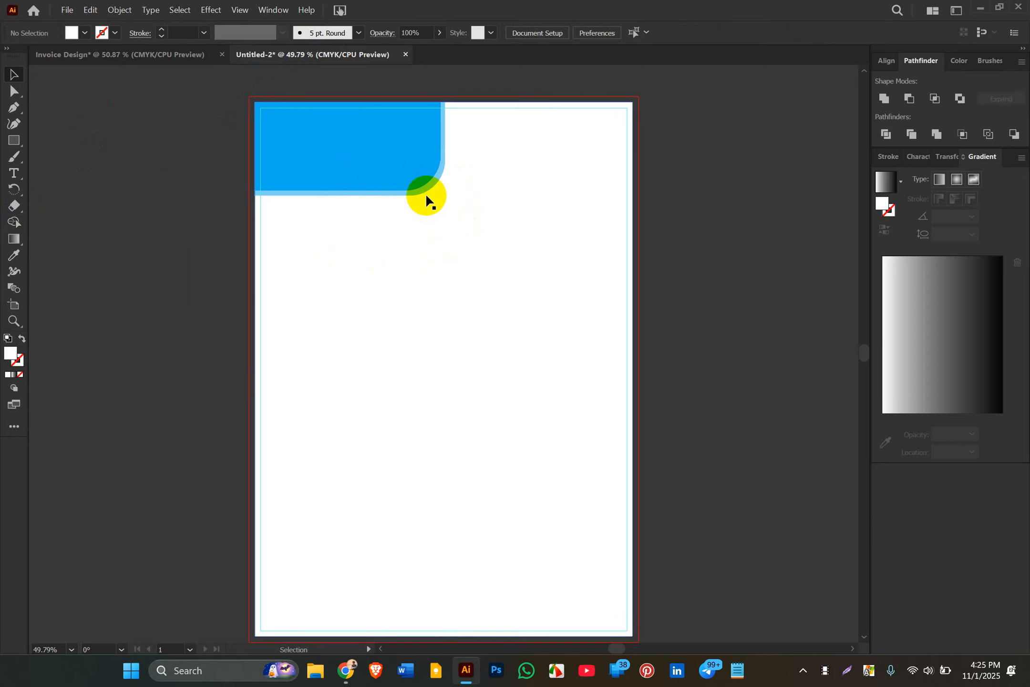
- Resize a copy of the white page rectangle into a header band from the blue shape's right side to the page's right edge
click(368, 318)
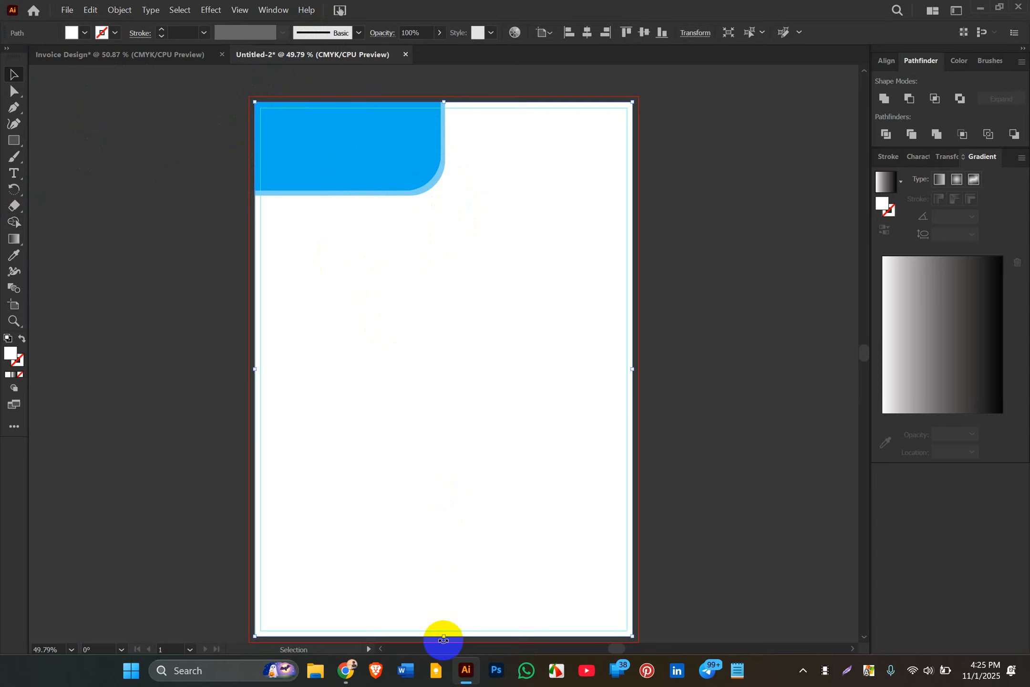
drag(445, 638, 447, 165)
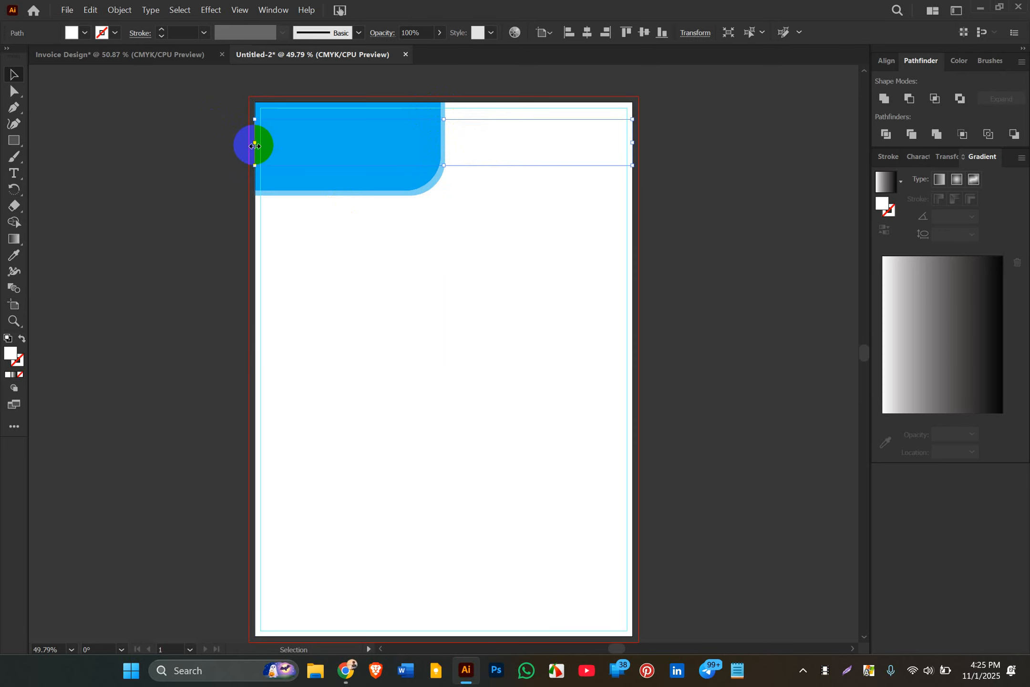
drag(255, 143, 443, 144)
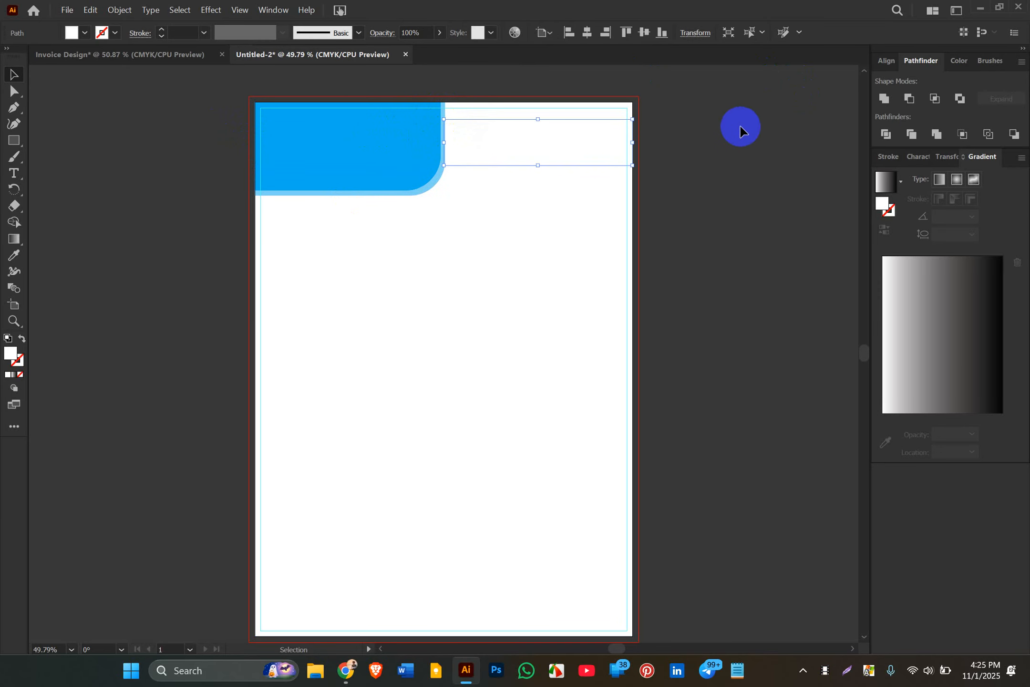
click(696, 144)
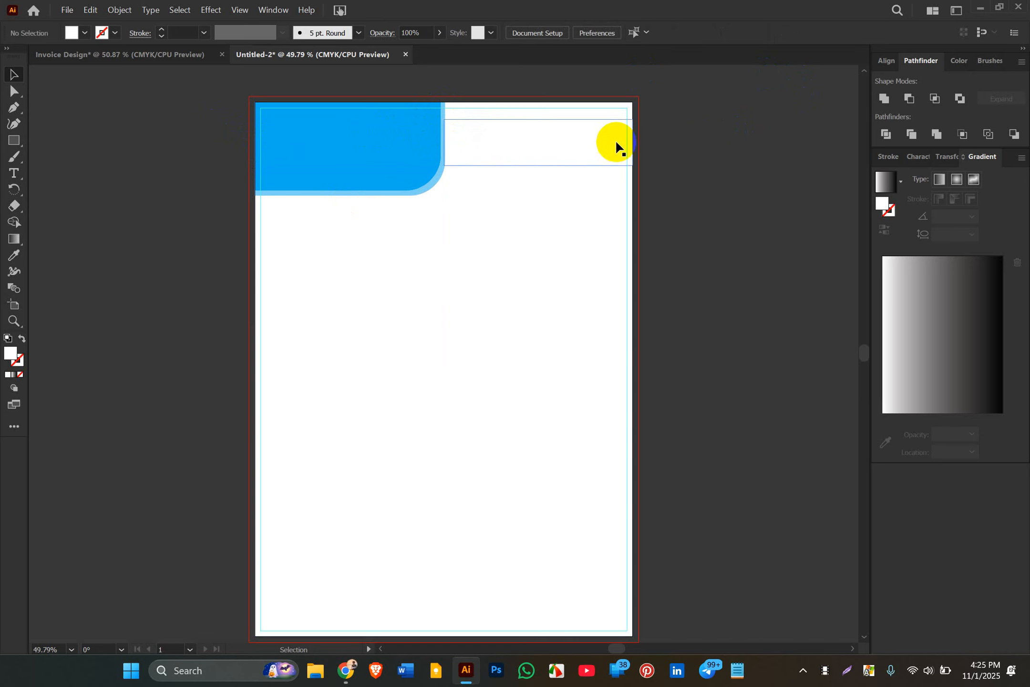
- Fill the header band beside the blue shape with mid-gray 999999
click(579, 140)
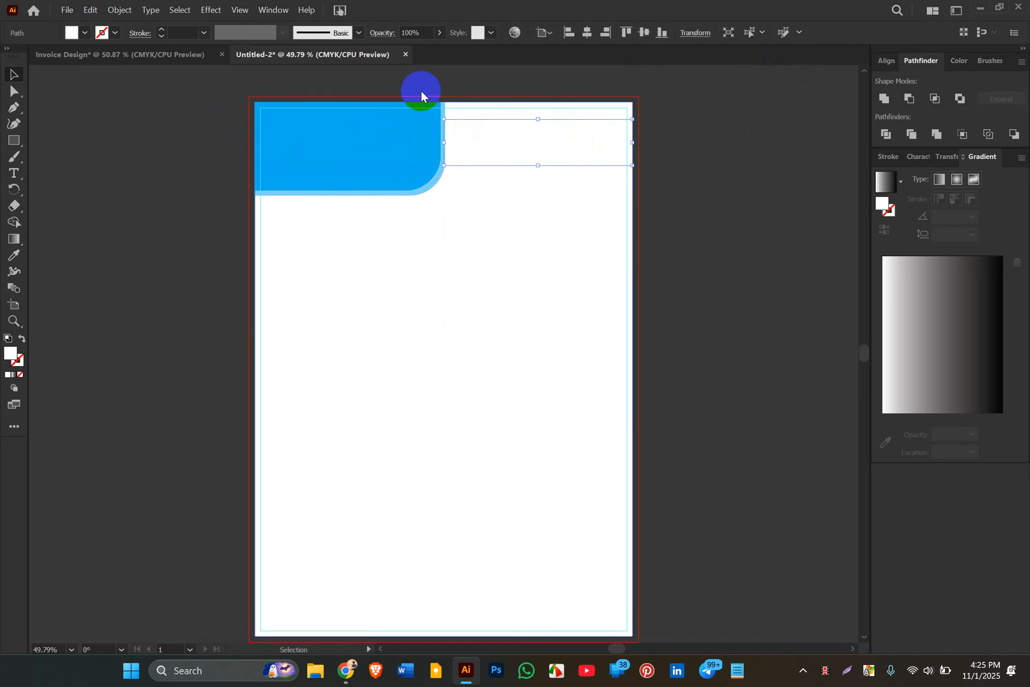
double_click(11, 354)
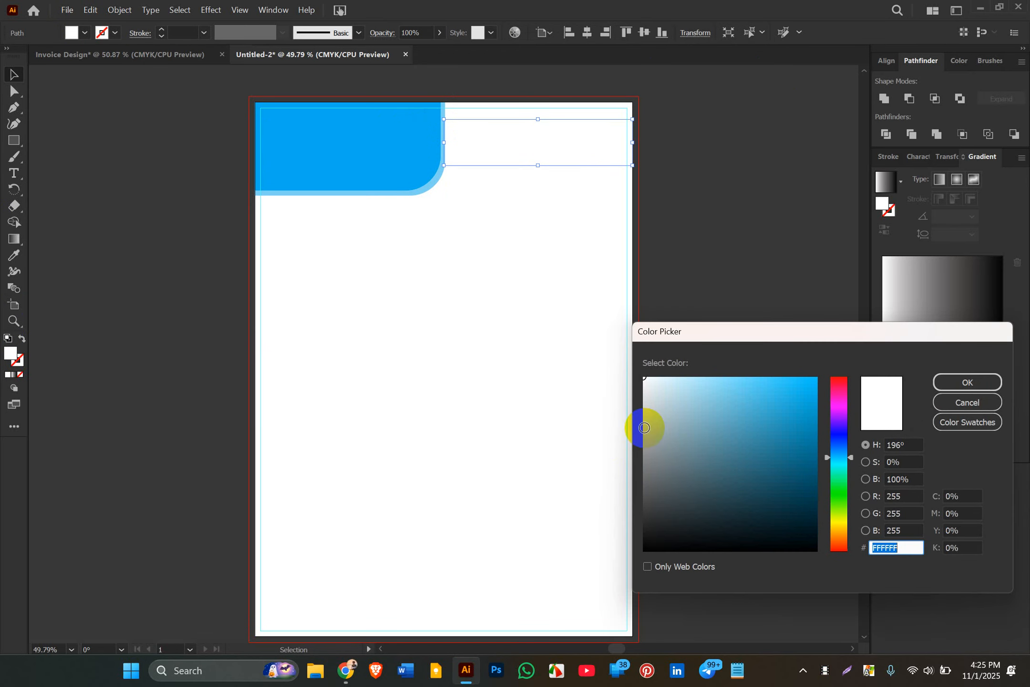
drag(648, 426, 614, 449)
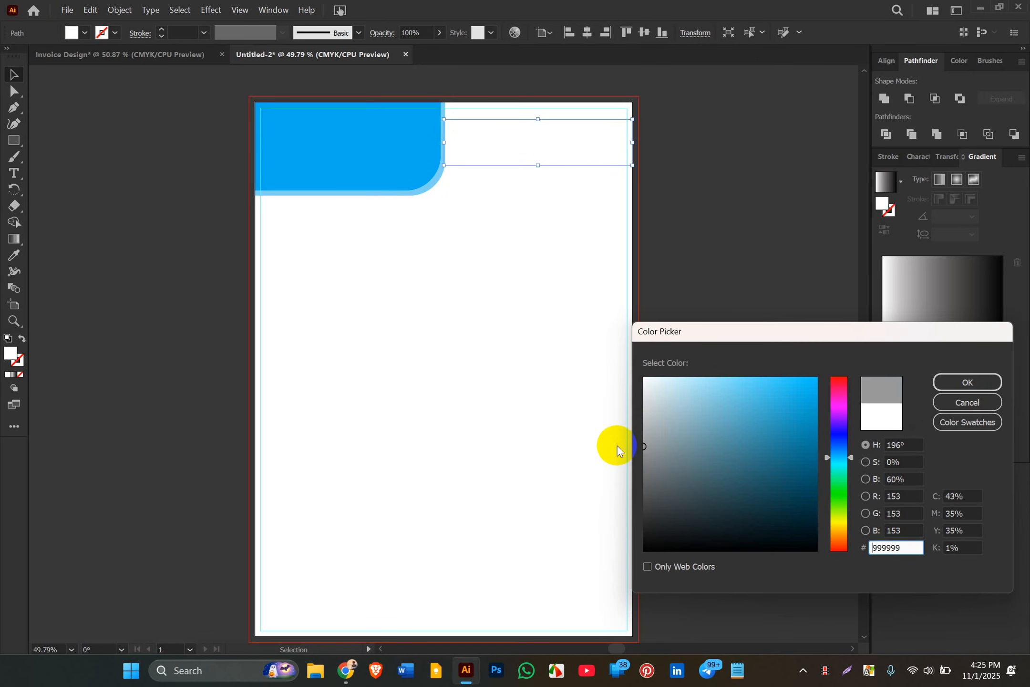
click(967, 384)
click(785, 276)
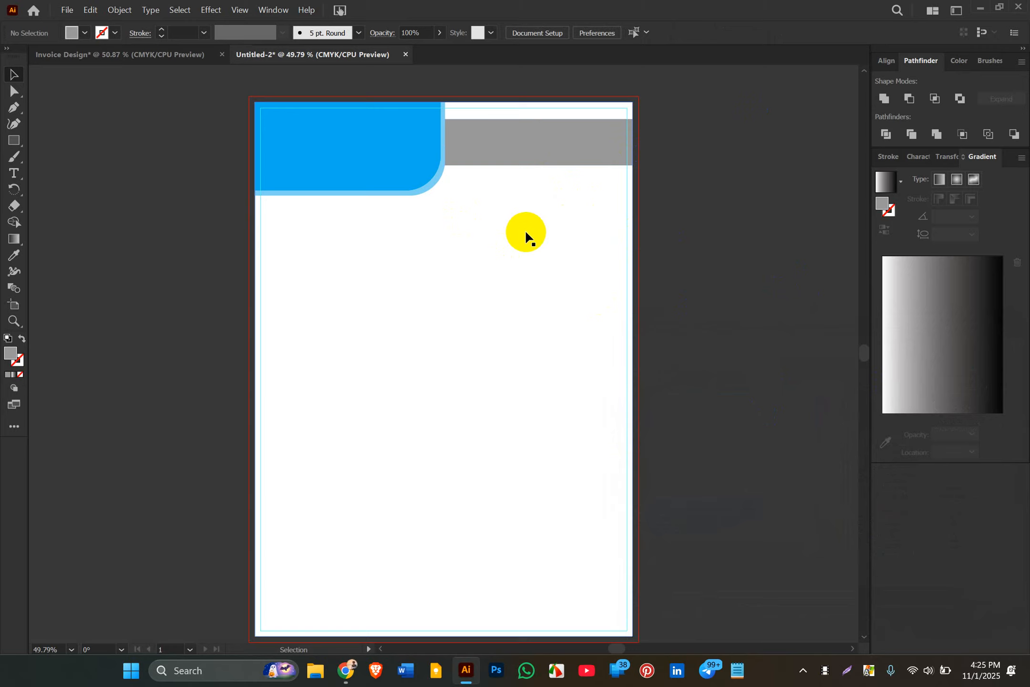
- Move the reference invoice image from the Invoice Design document into Untitled-2 and place it to the right of the artboard
click(155, 55)
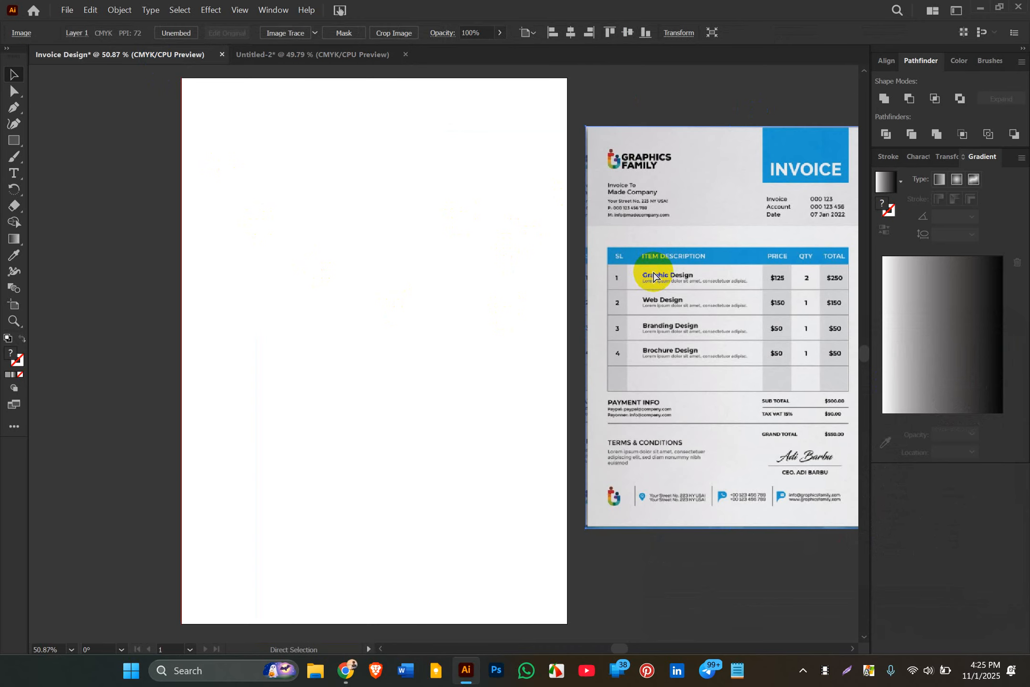
key(ctrl+x)
click(341, 54)
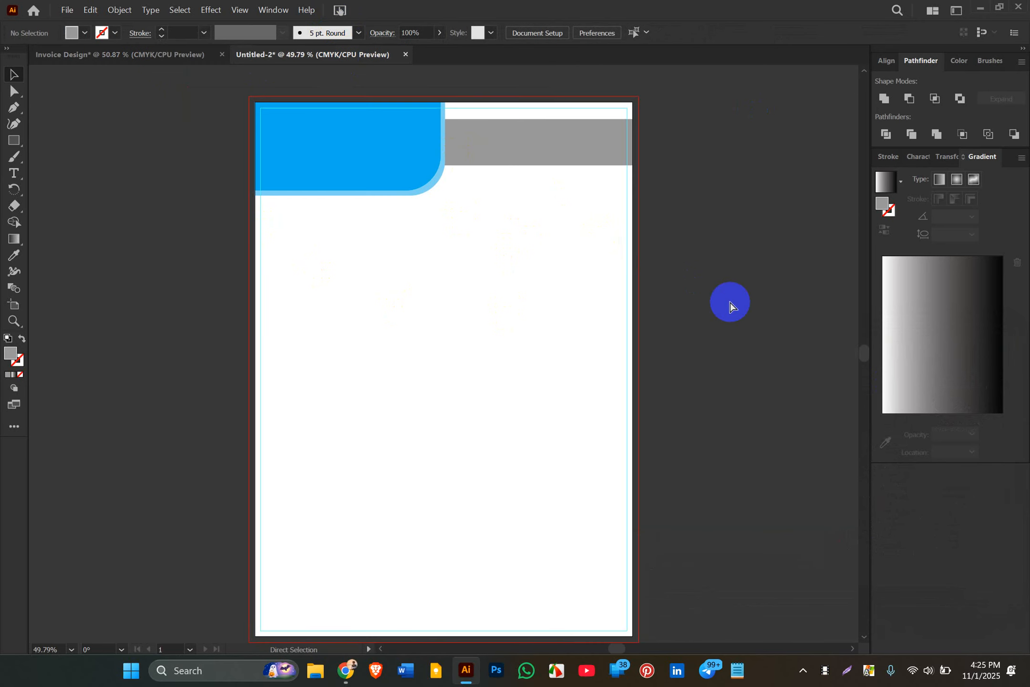
key(ctrl+v)
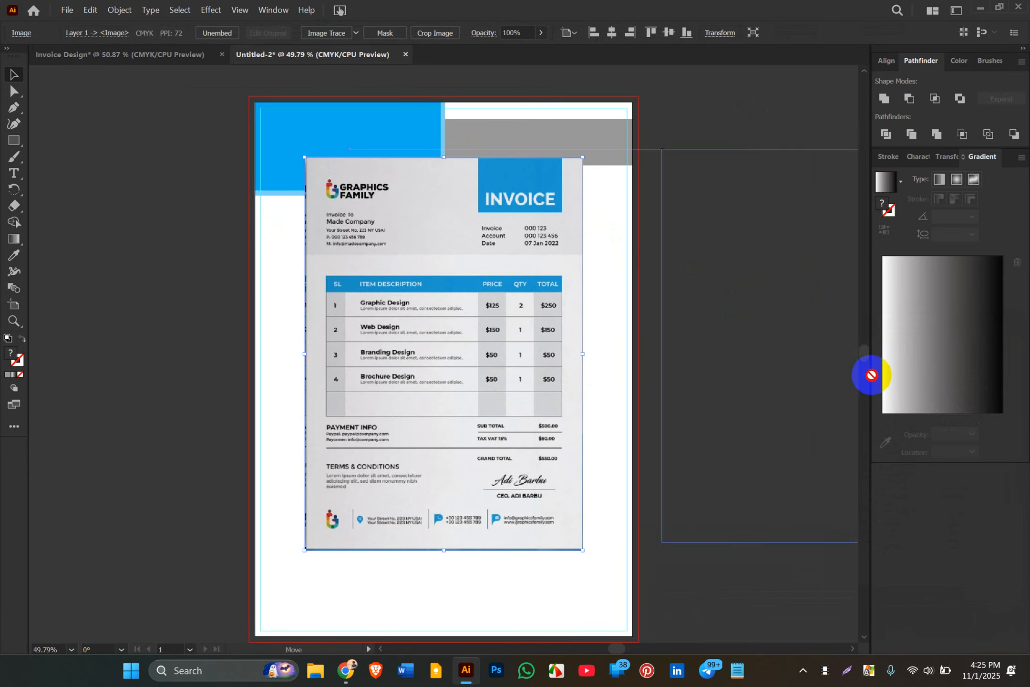
drag(543, 387, 766, 402)
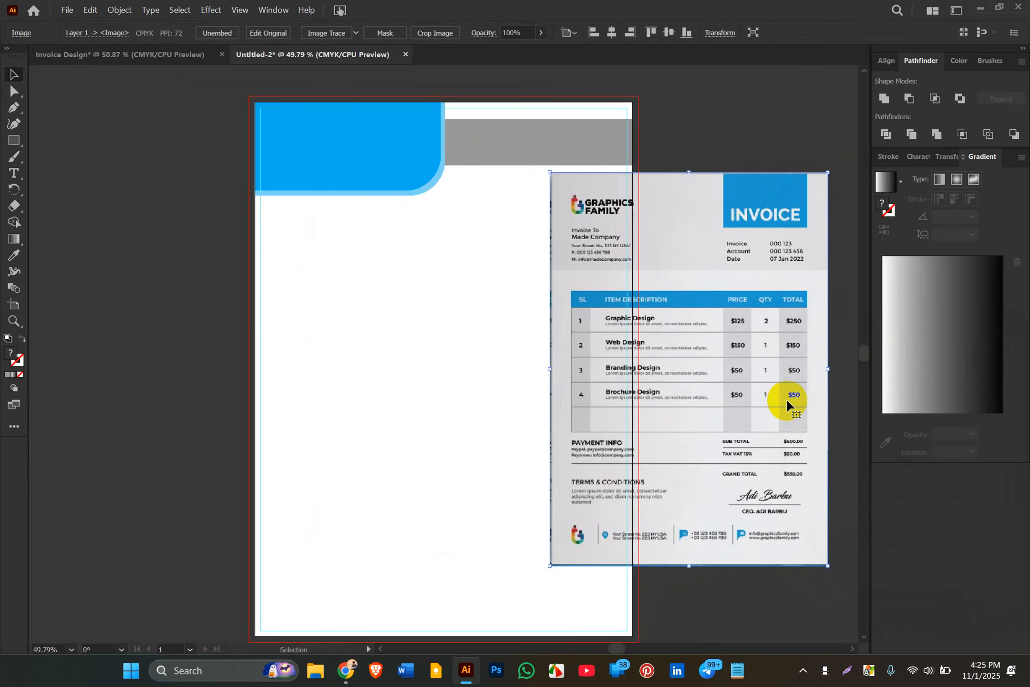
scroll(787, 403, right, 2)
mouse_move(663, 395)
mouse_down()
mouse_move(754, 405)
mouse_move(669, 402)
mouse_up()
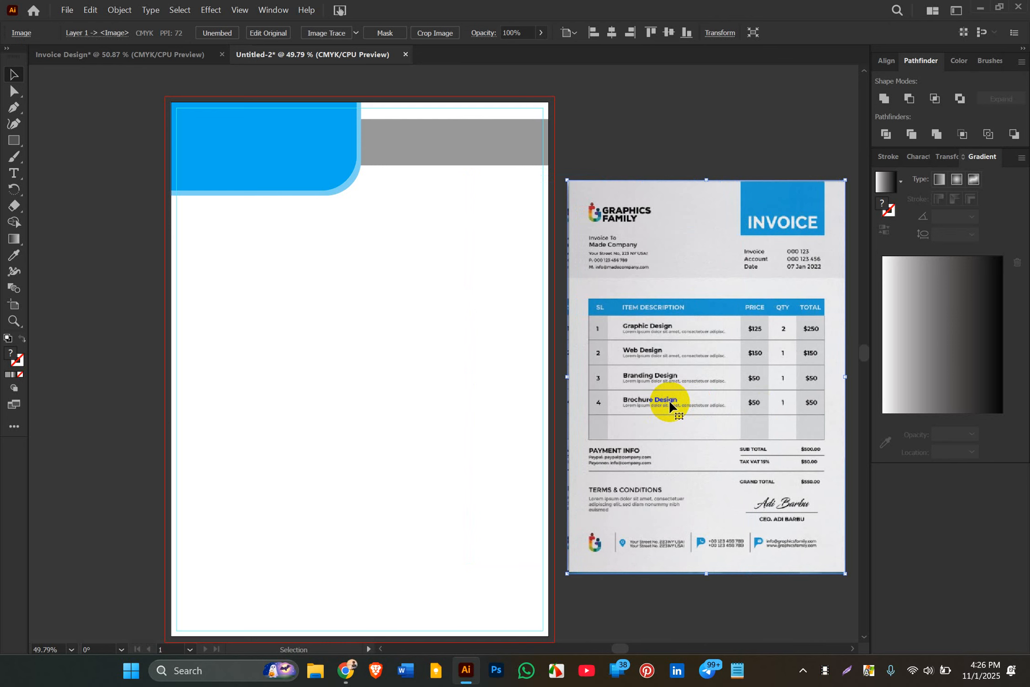
click(721, 130)
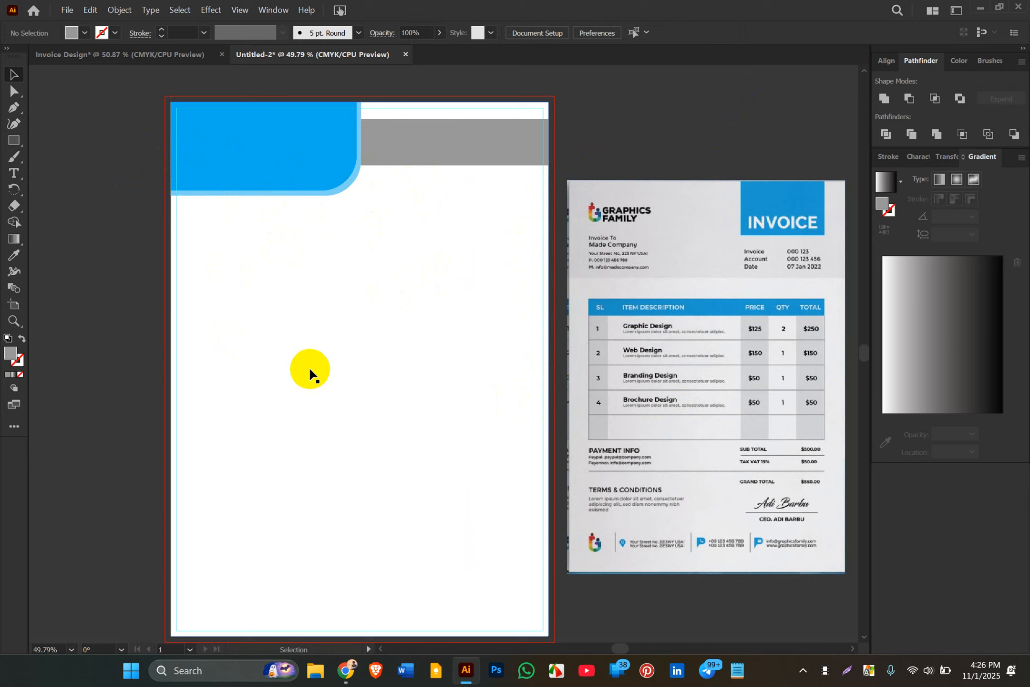
- Select the white page-sized rectangle and show its bounding box for resizing
click(338, 317)
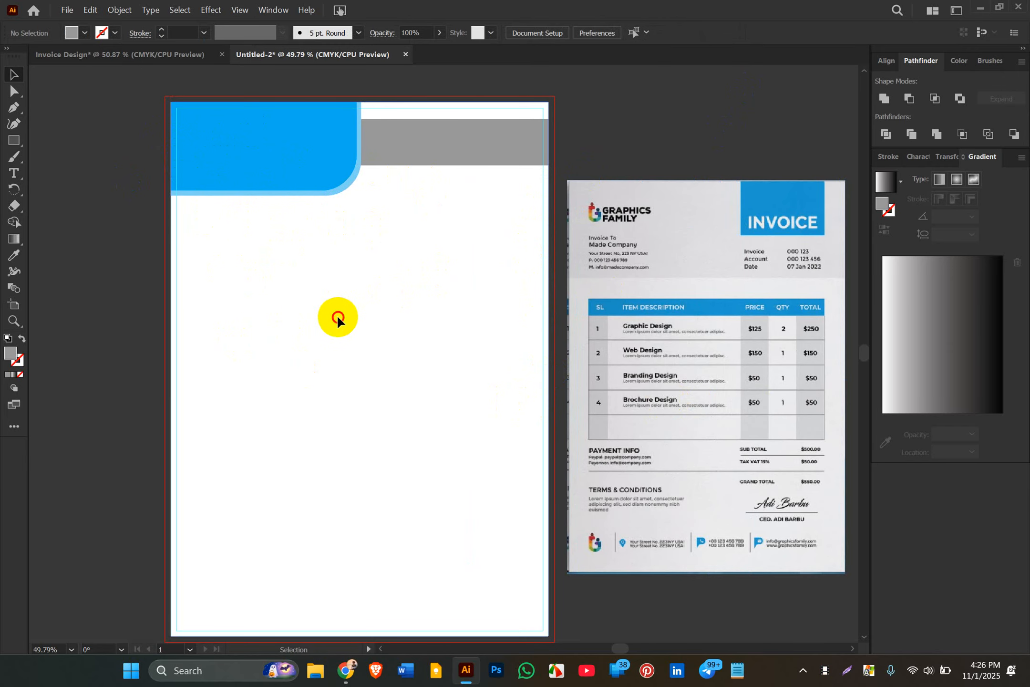
key(a)
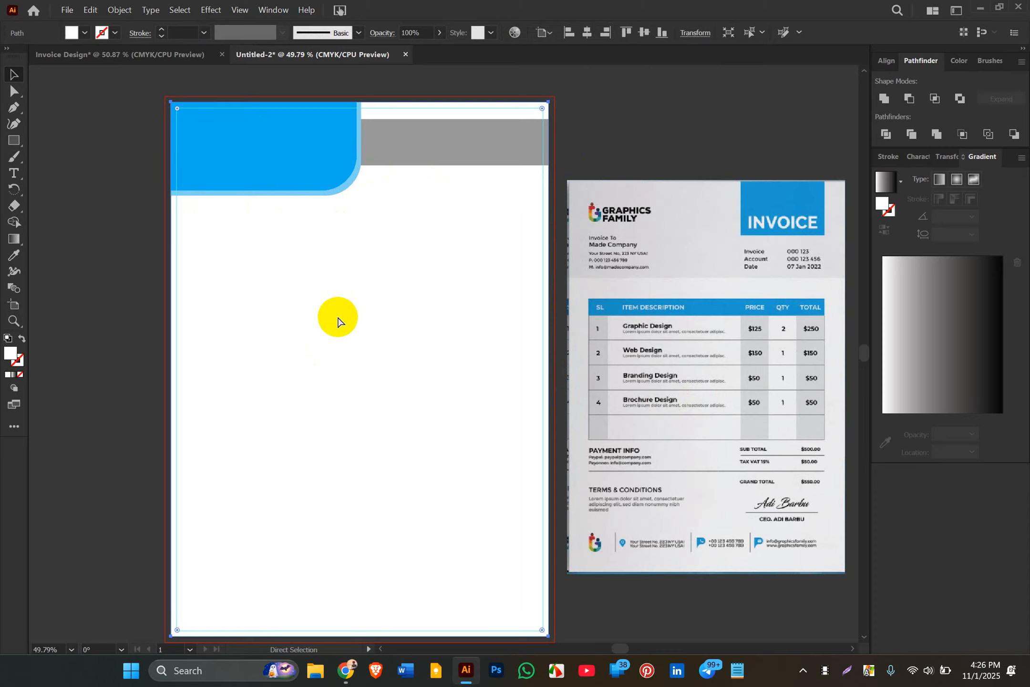
key(v)
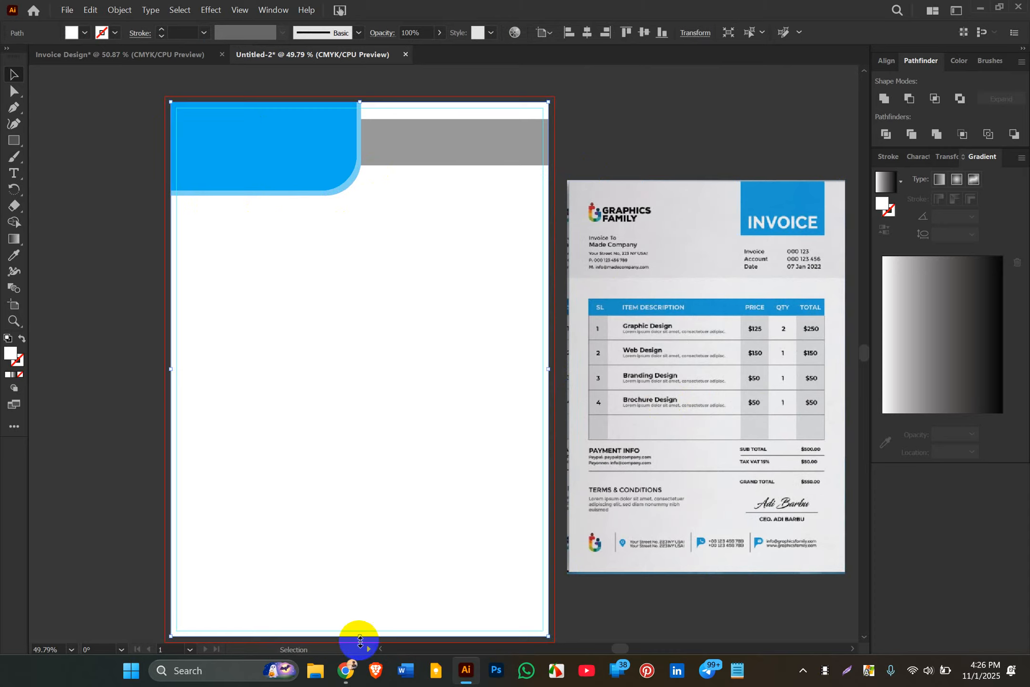
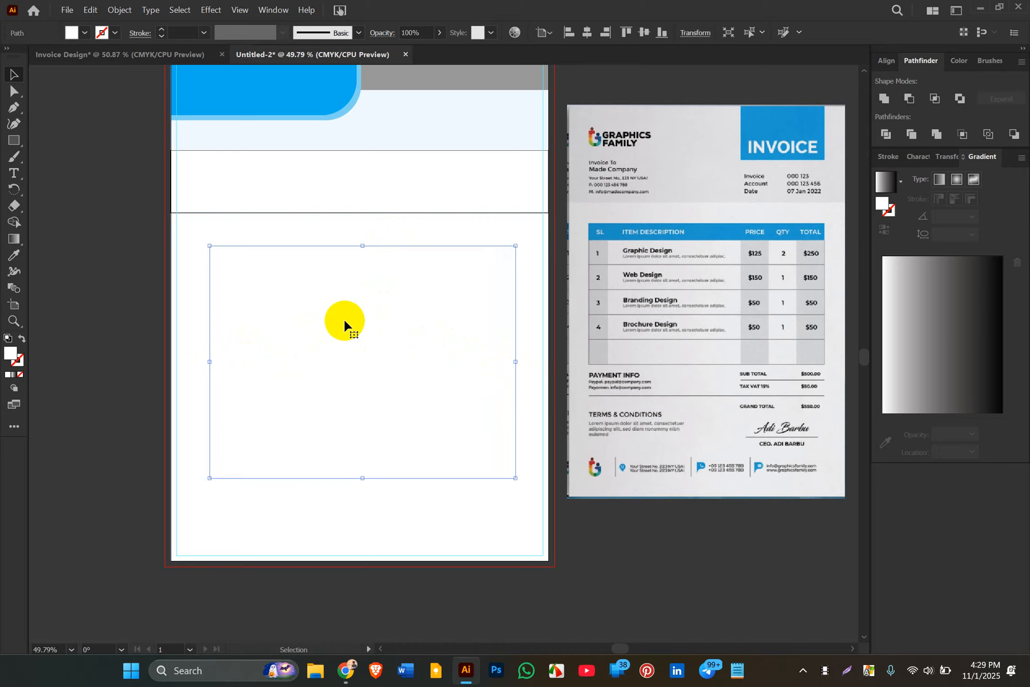
click(118, 9)
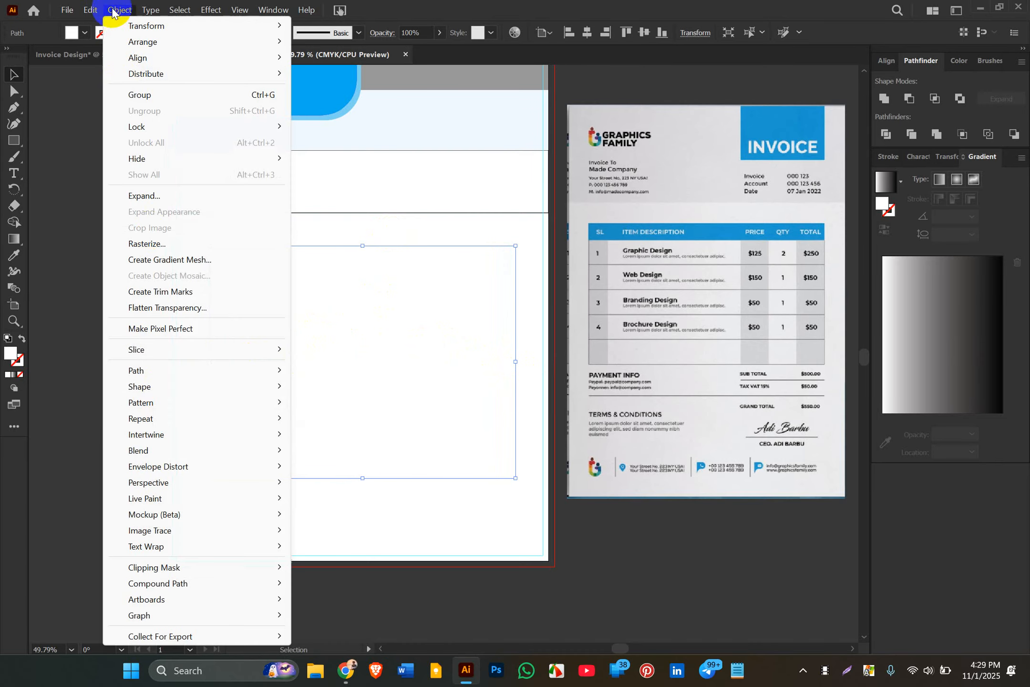
mouse_move(177, 391)
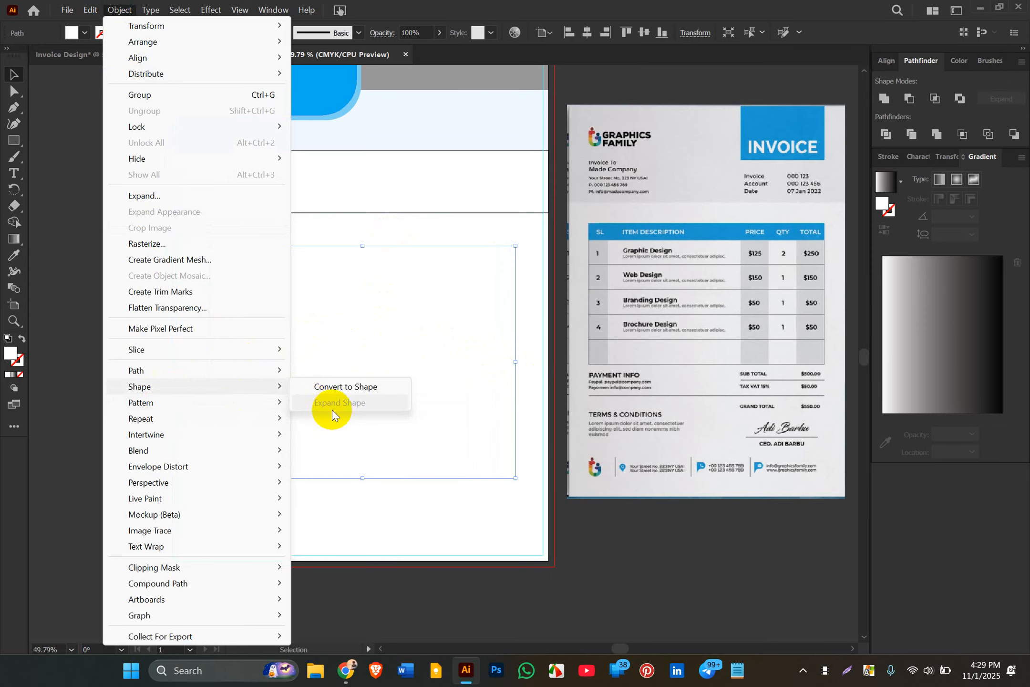
mouse_move(277, 371)
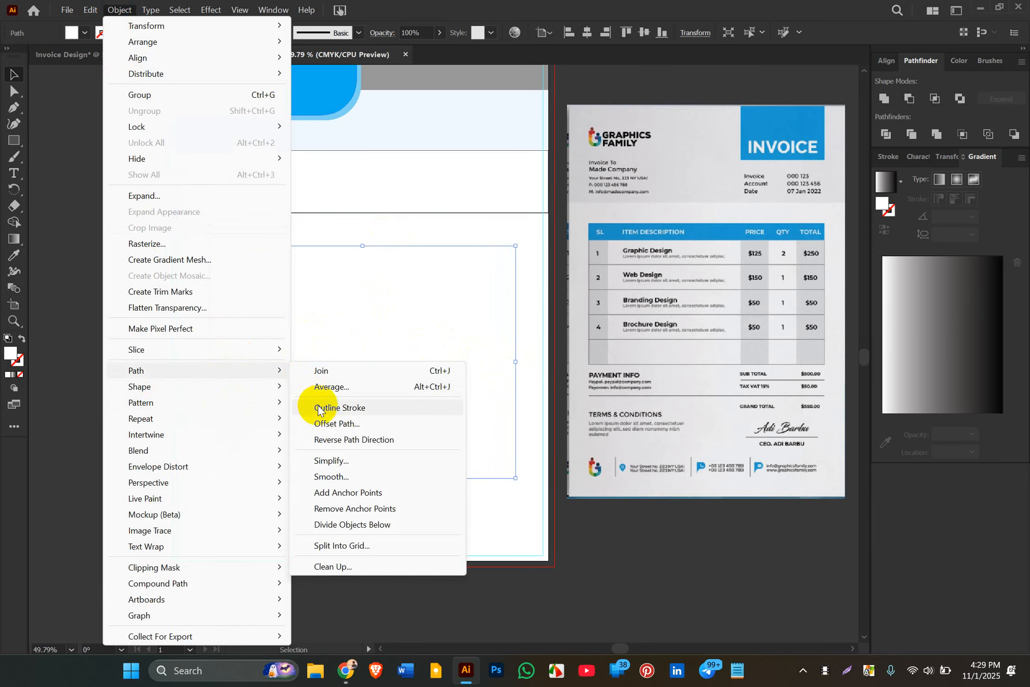
click(323, 423)
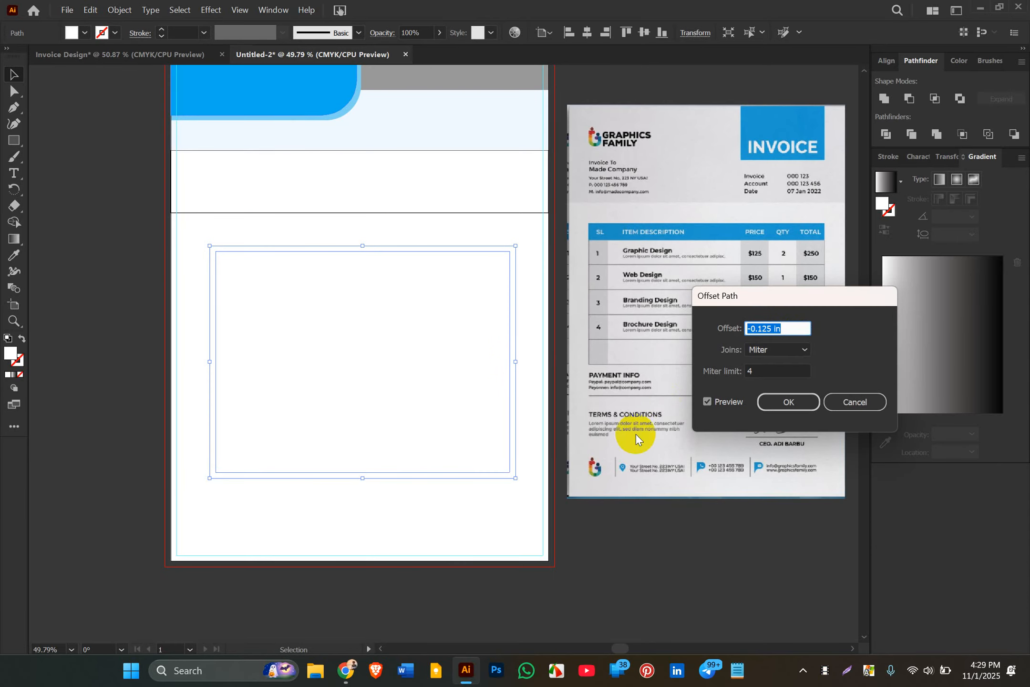
click(802, 349)
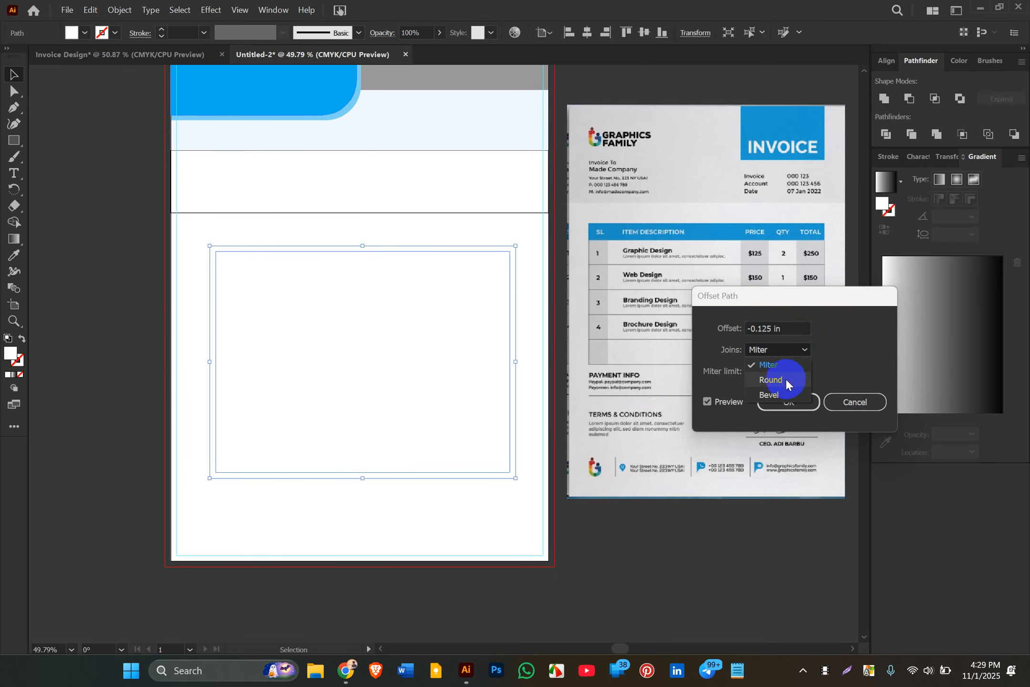
click(785, 378)
click(787, 353)
click(775, 389)
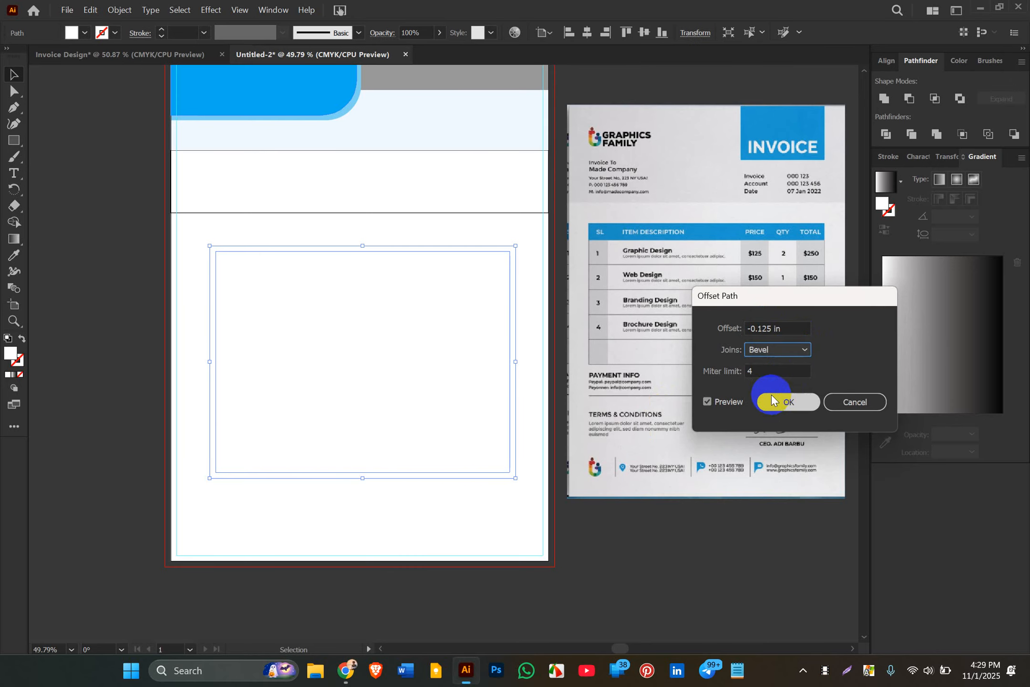
click(854, 402)
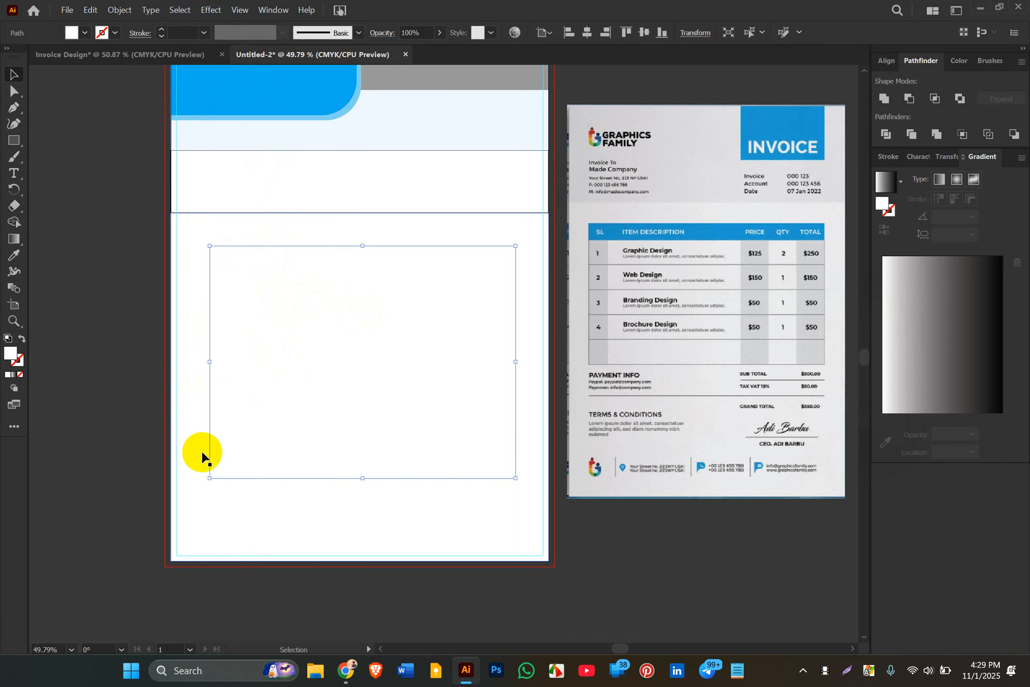
- Fill the white table rectangle in the invoice body with green
click(90, 53)
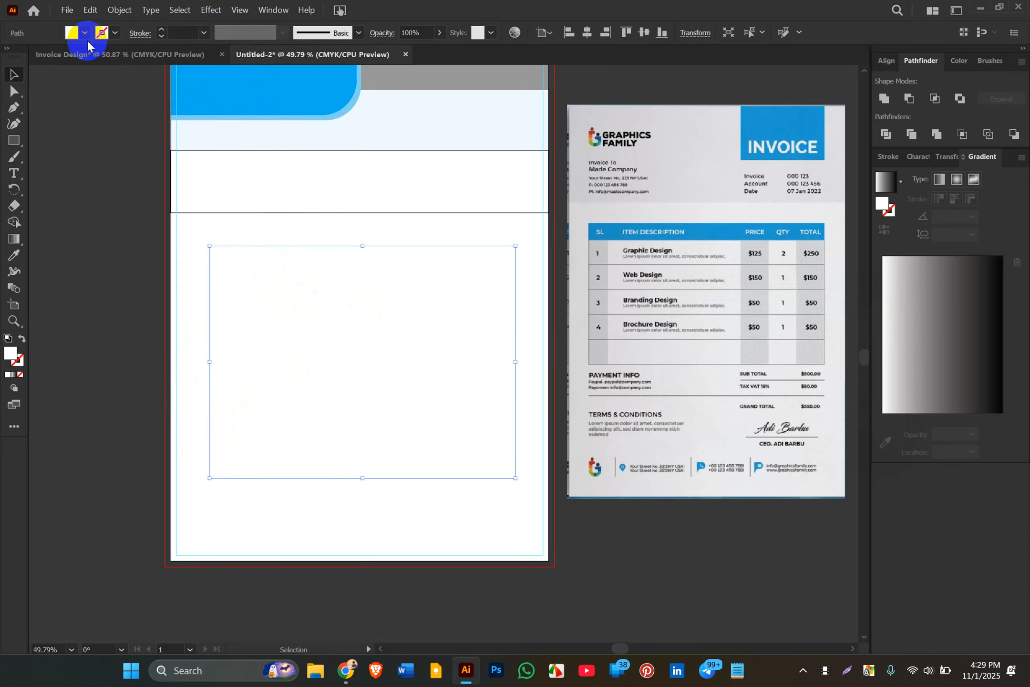
click(87, 39)
click(61, 56)
click(87, 246)
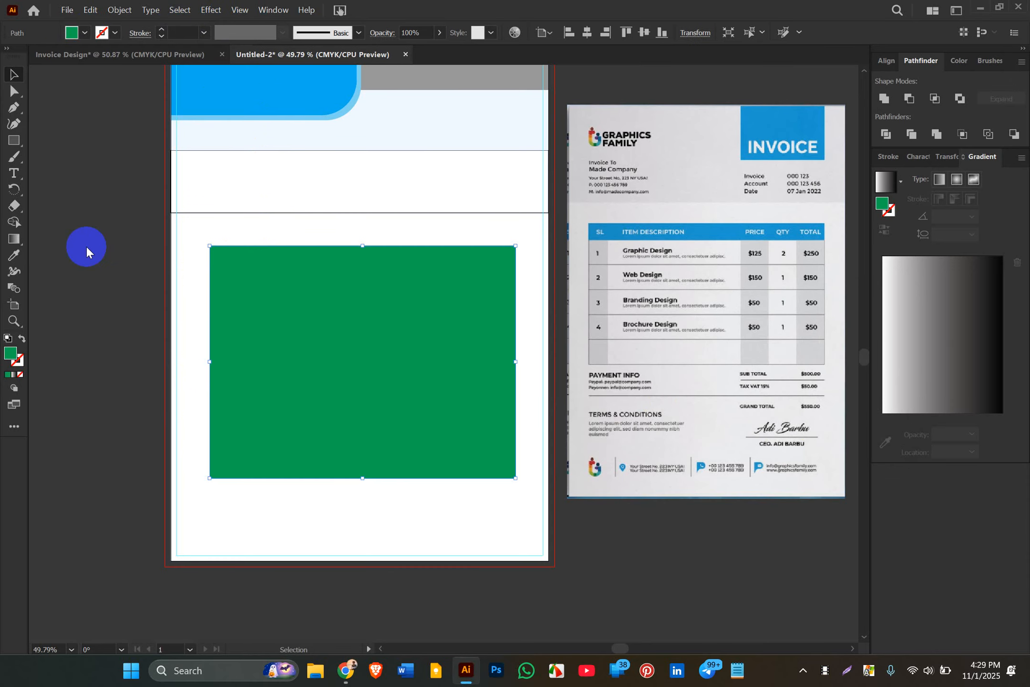
right_click(87, 249)
click(288, 312)
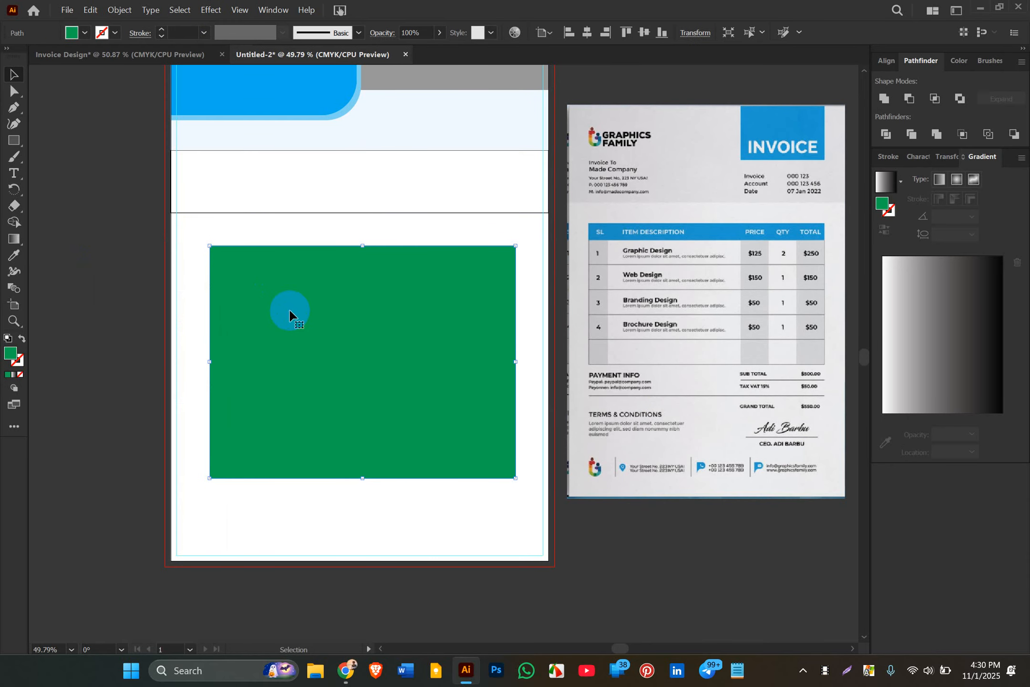
- Narrow a front copy of the green rectangle into a slim column along its left edge and fill it red
click(82, 217)
click(302, 353)
scroll(397, 381, up, 3)
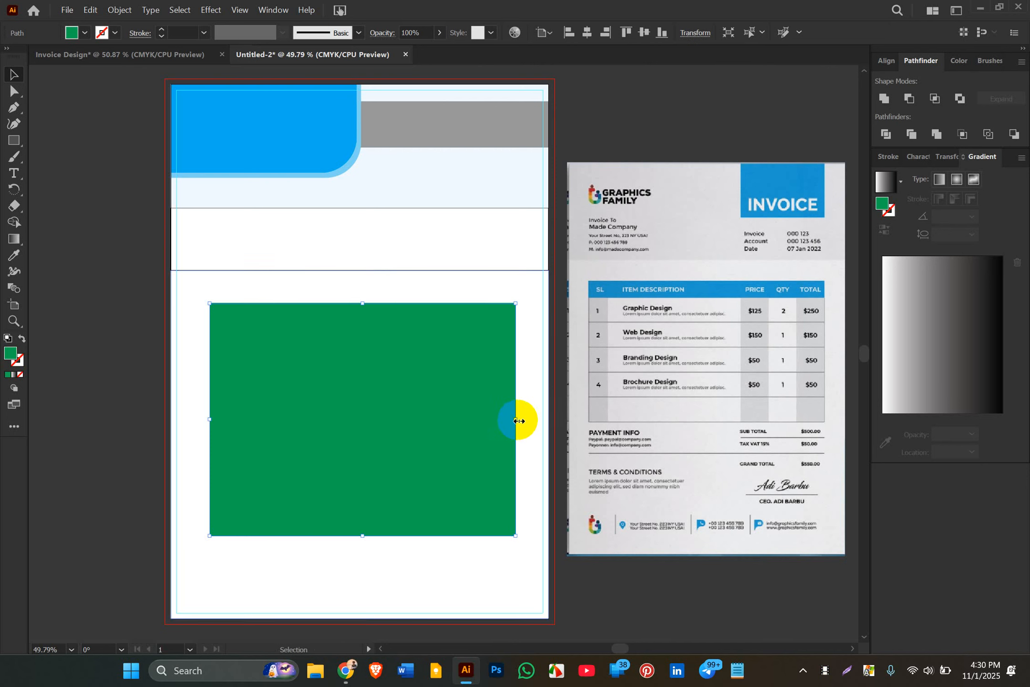
drag(515, 420, 242, 429)
click(392, 397)
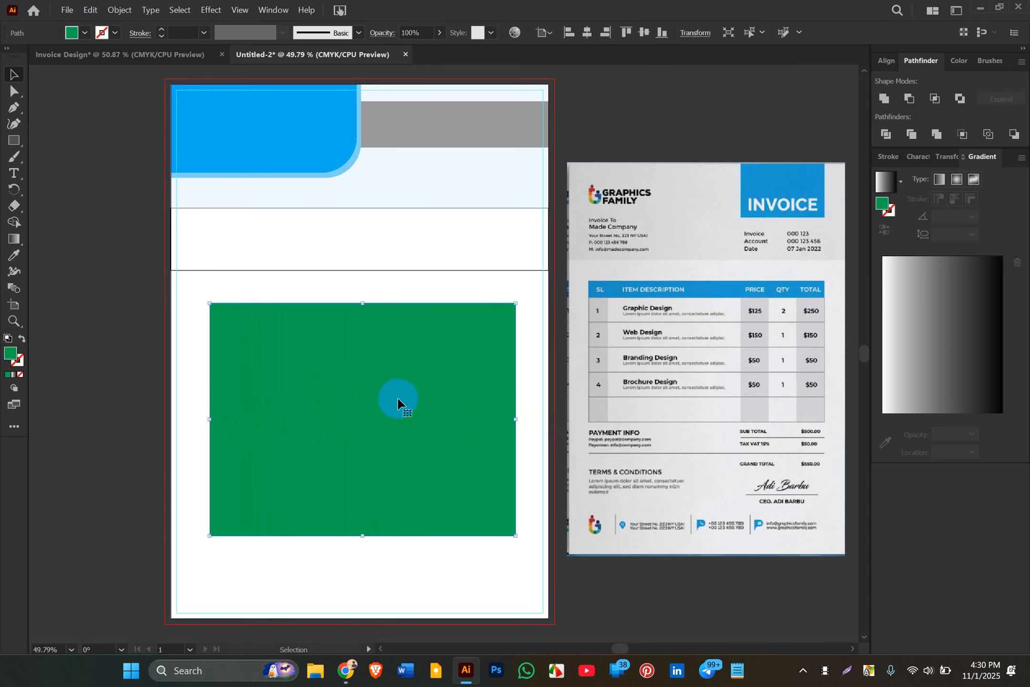
click(229, 427)
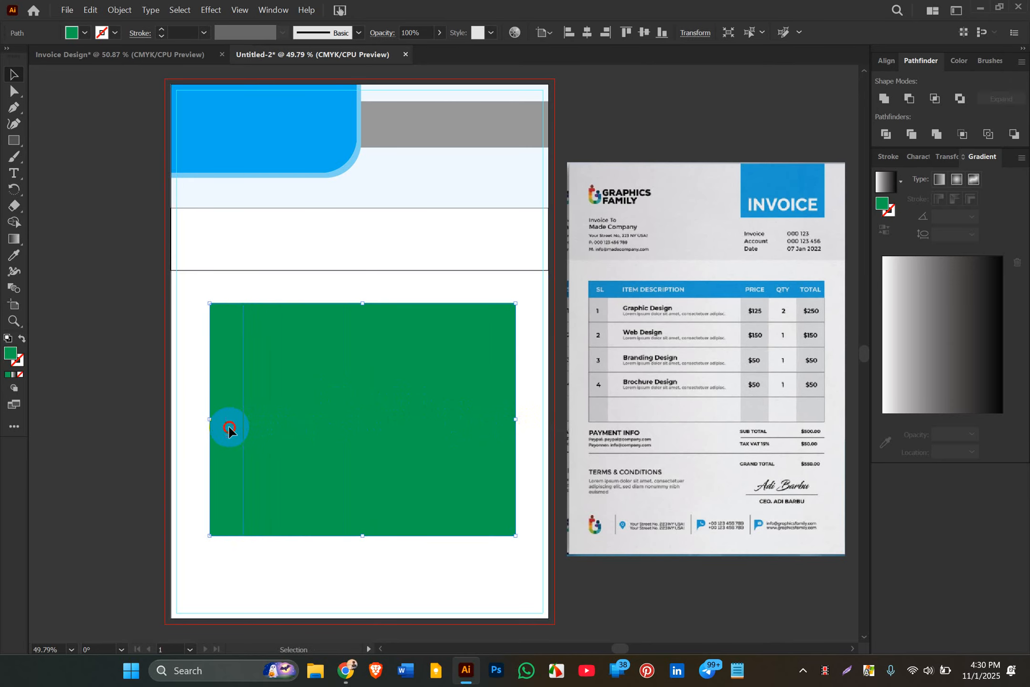
click(85, 32)
click(51, 54)
click(125, 236)
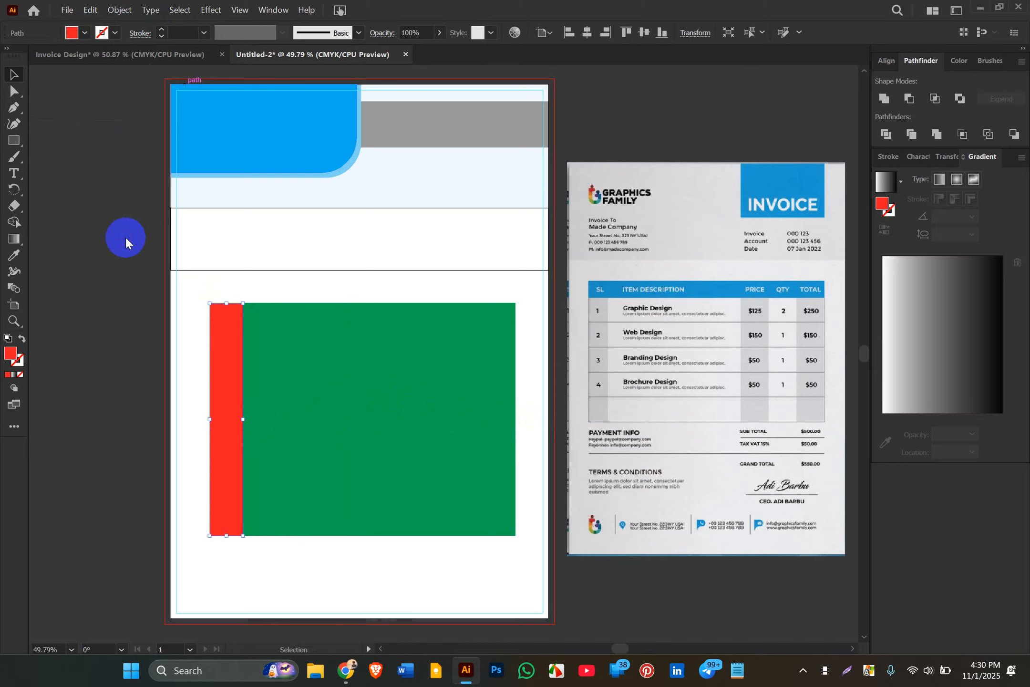
- Resize another copy of the green rectangle, layered behind the red column, to just under half the table width and fill it blue
click(355, 402)
drag(515, 419, 340, 423)
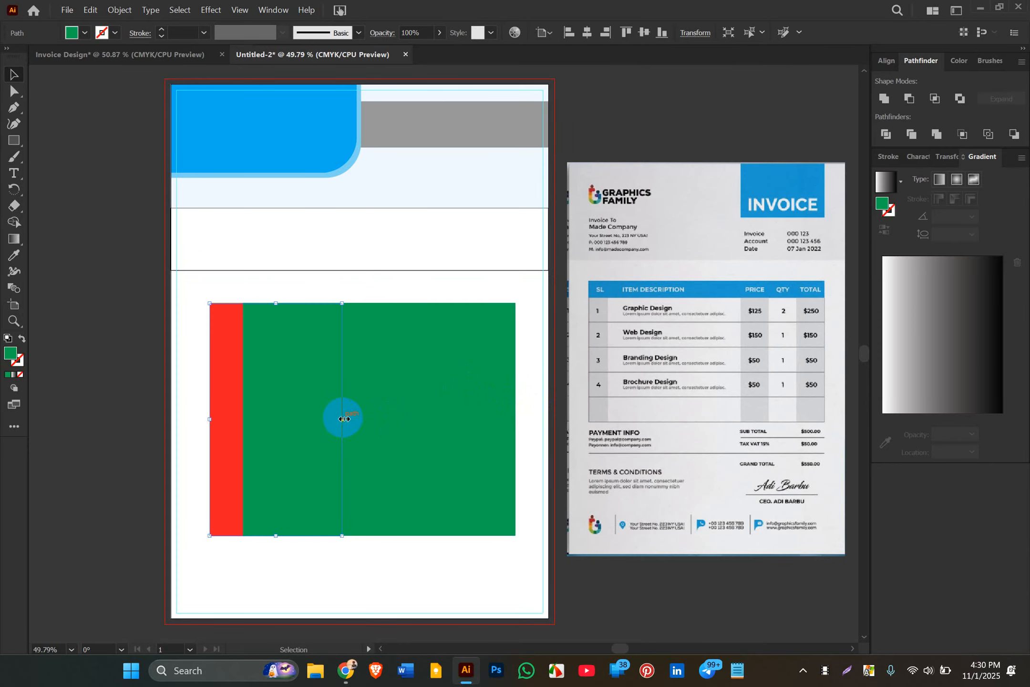
drag(340, 416, 349, 420)
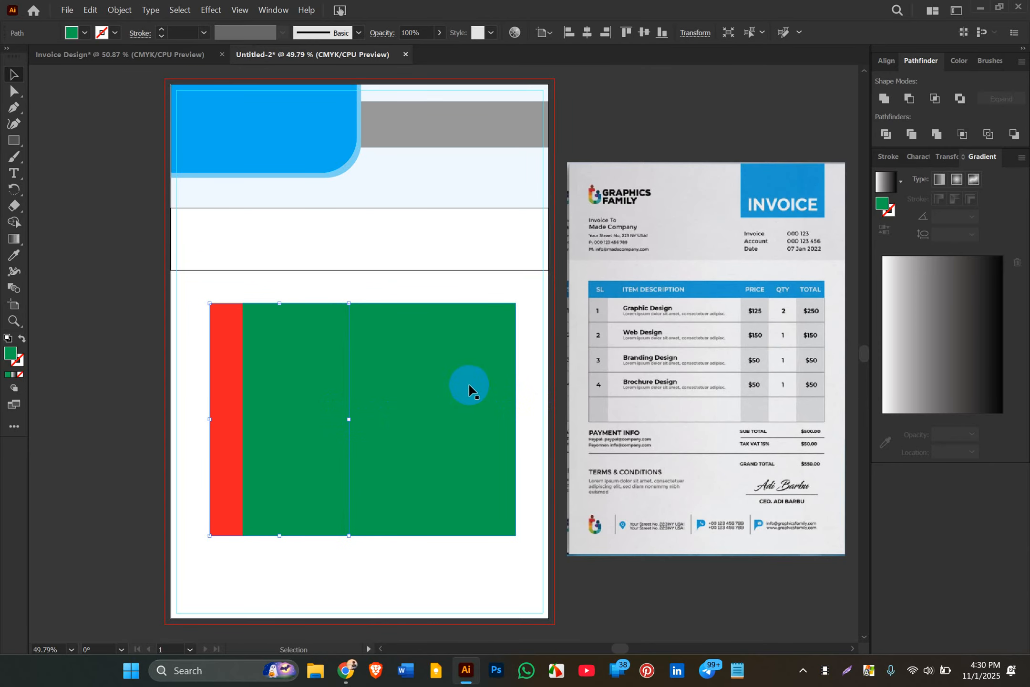
click(86, 33)
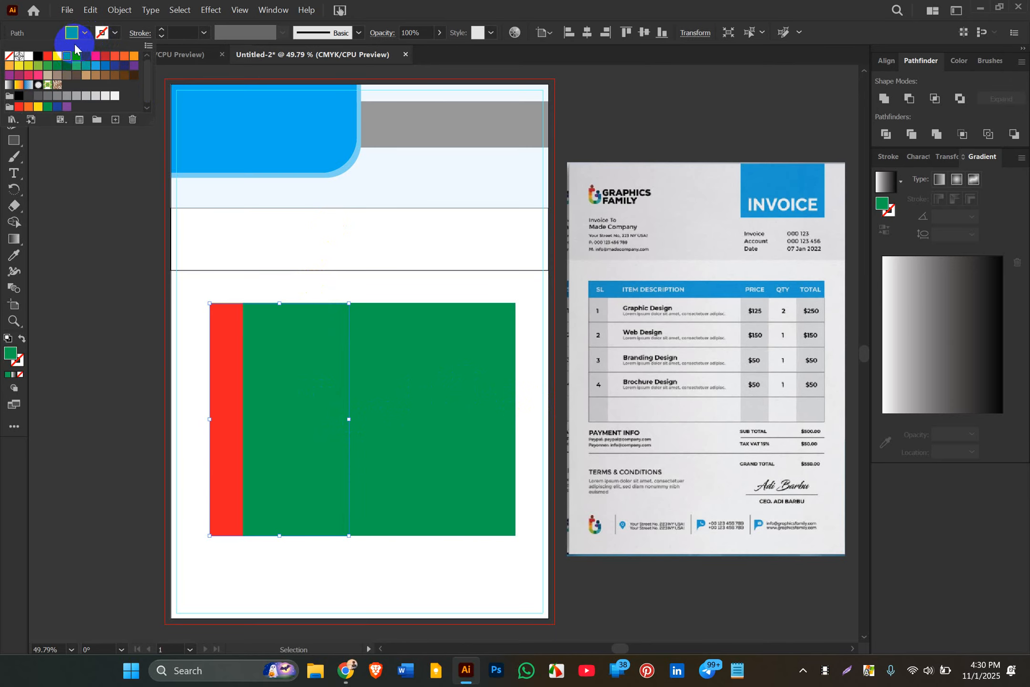
click(76, 56)
click(421, 384)
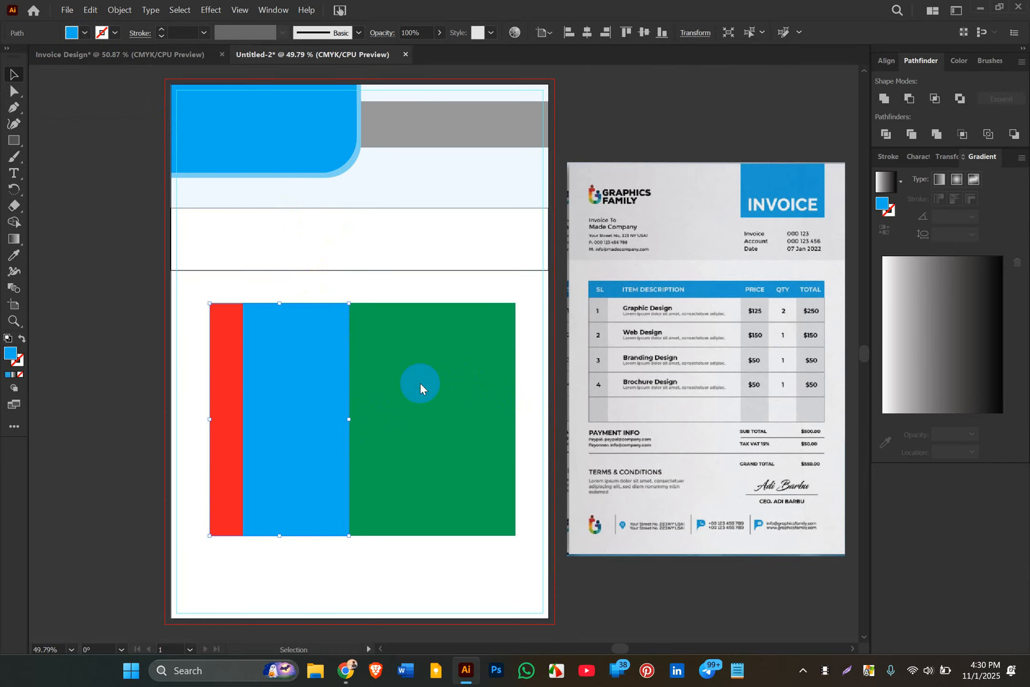
- Narrow another green rectangle copy to about 4 in wide, extending past the blue column, and fill it dark red
click(419, 380)
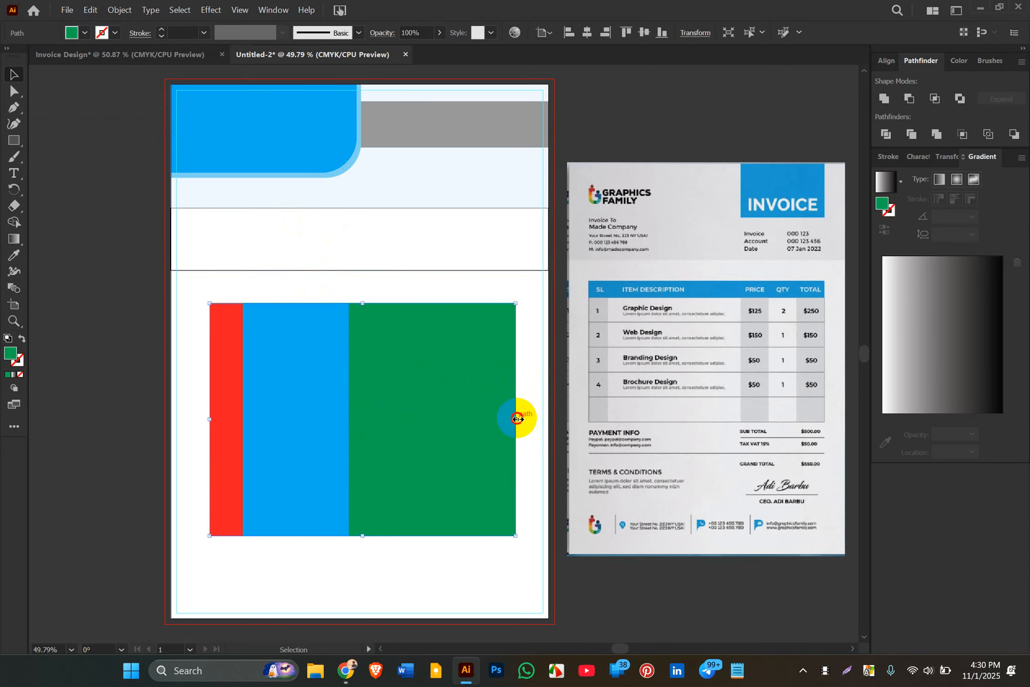
drag(517, 419, 392, 413)
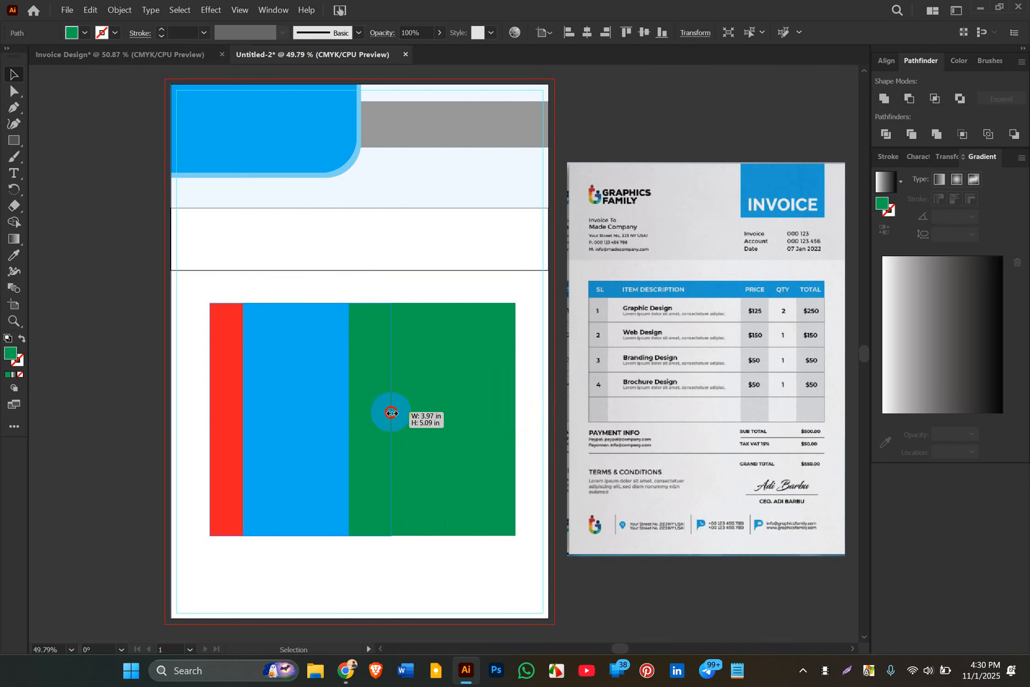
drag(392, 413, 389, 414)
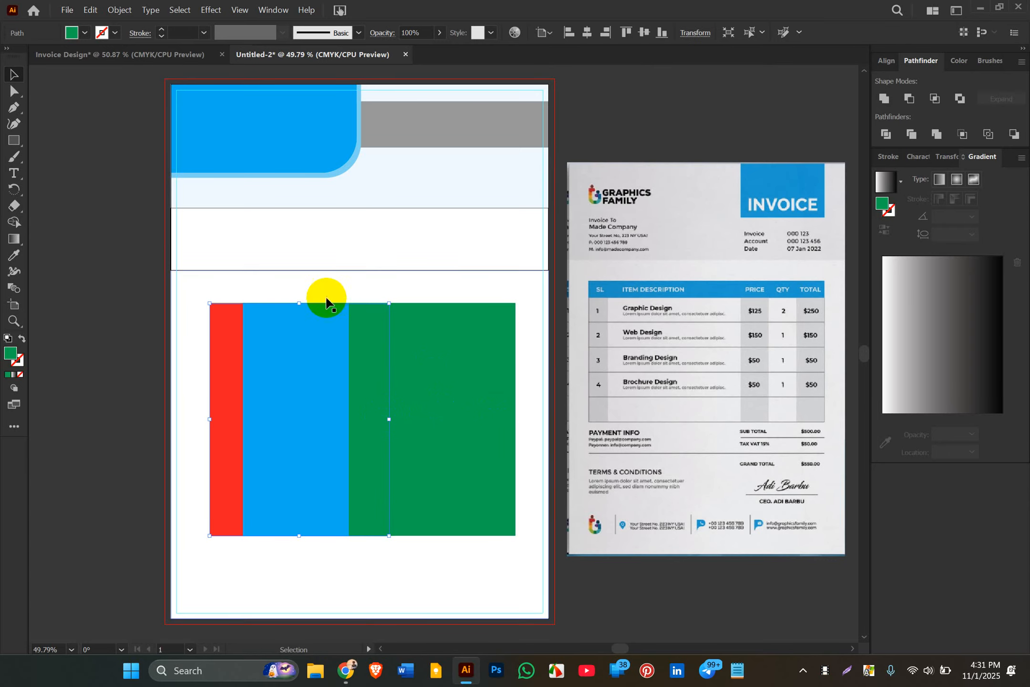
click(85, 33)
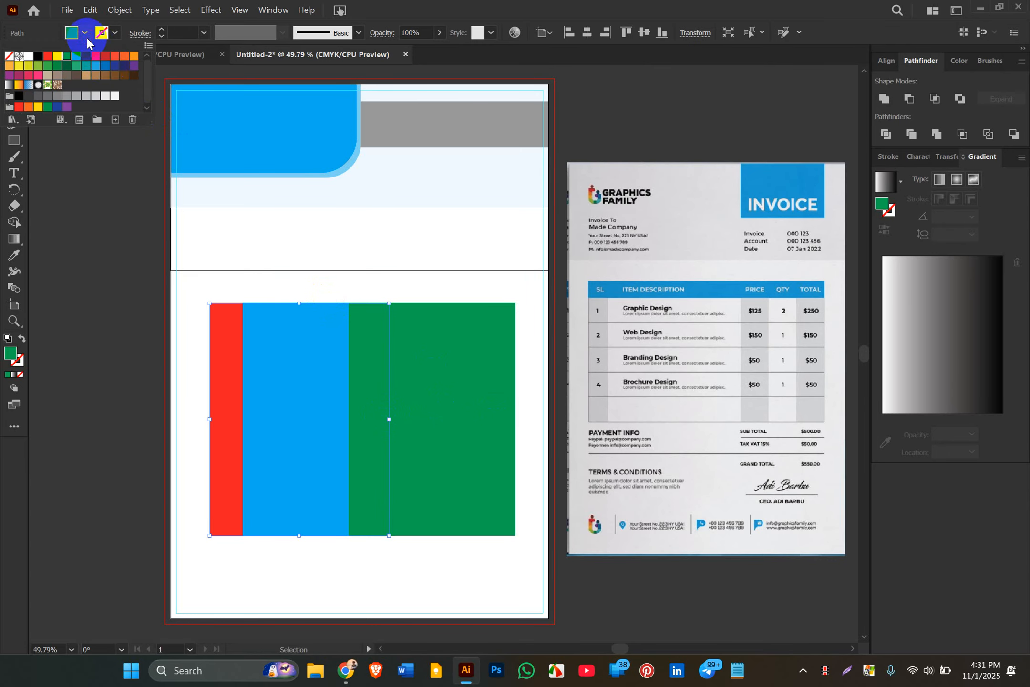
click(107, 57)
click(102, 199)
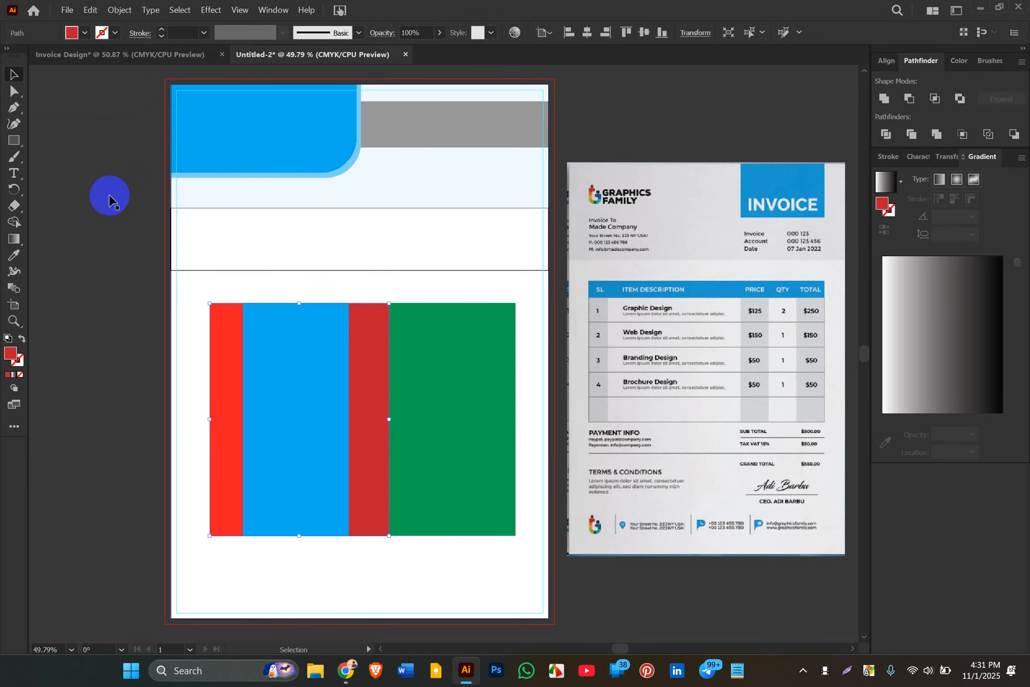
- Narrow another green rectangle copy so it extends slightly past the dark red column, and fill it black
click(438, 418)
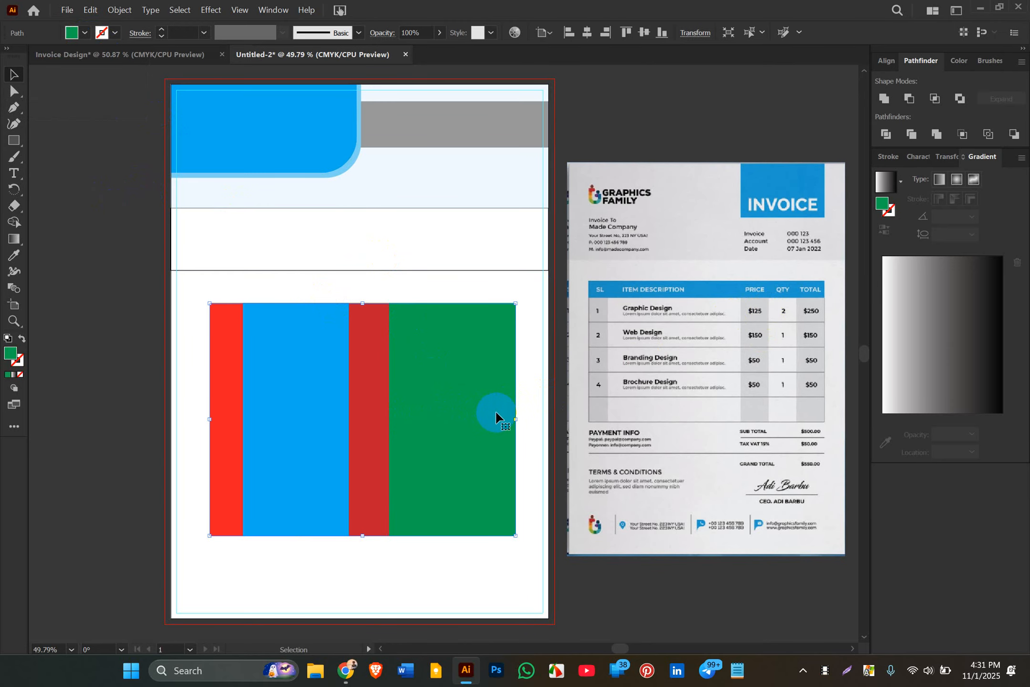
drag(515, 418, 430, 429)
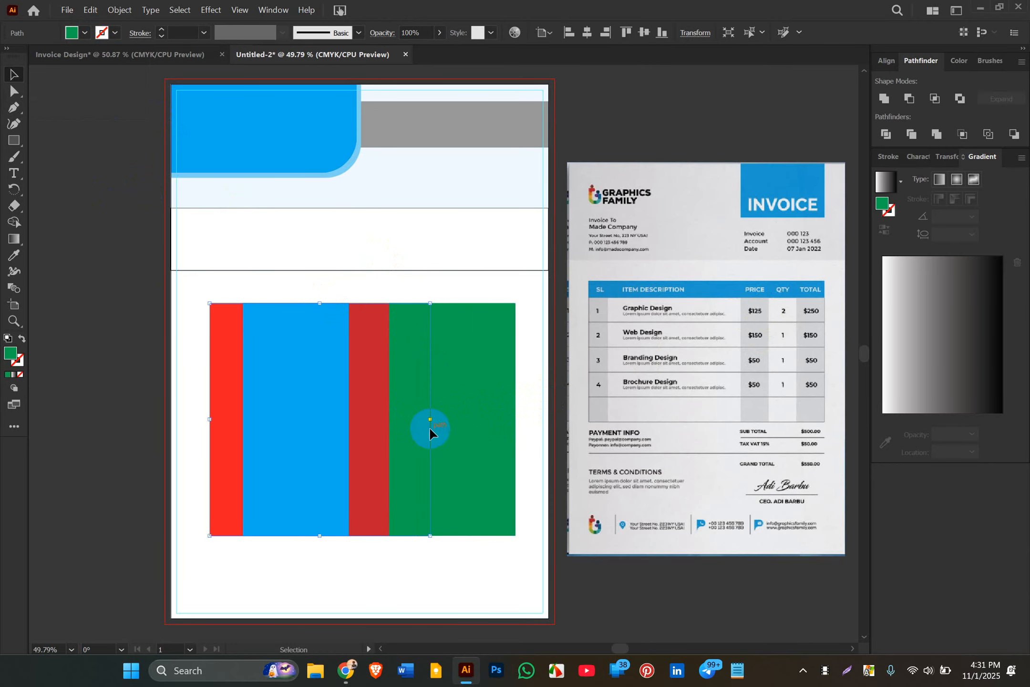
click(79, 34)
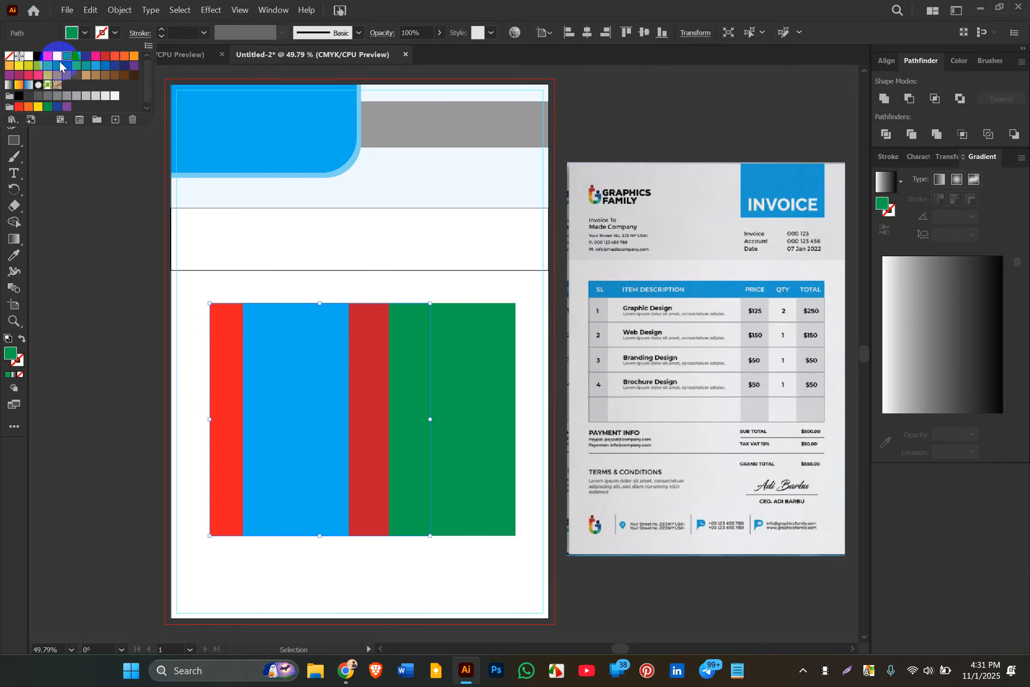
click(20, 56)
click(28, 56)
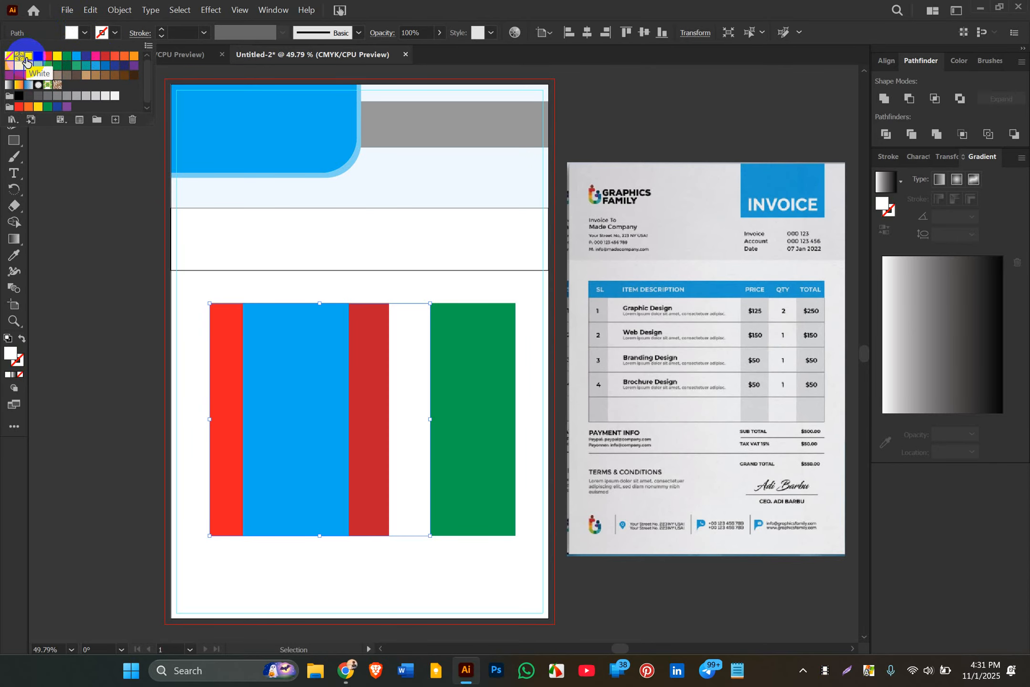
click(29, 74)
click(38, 58)
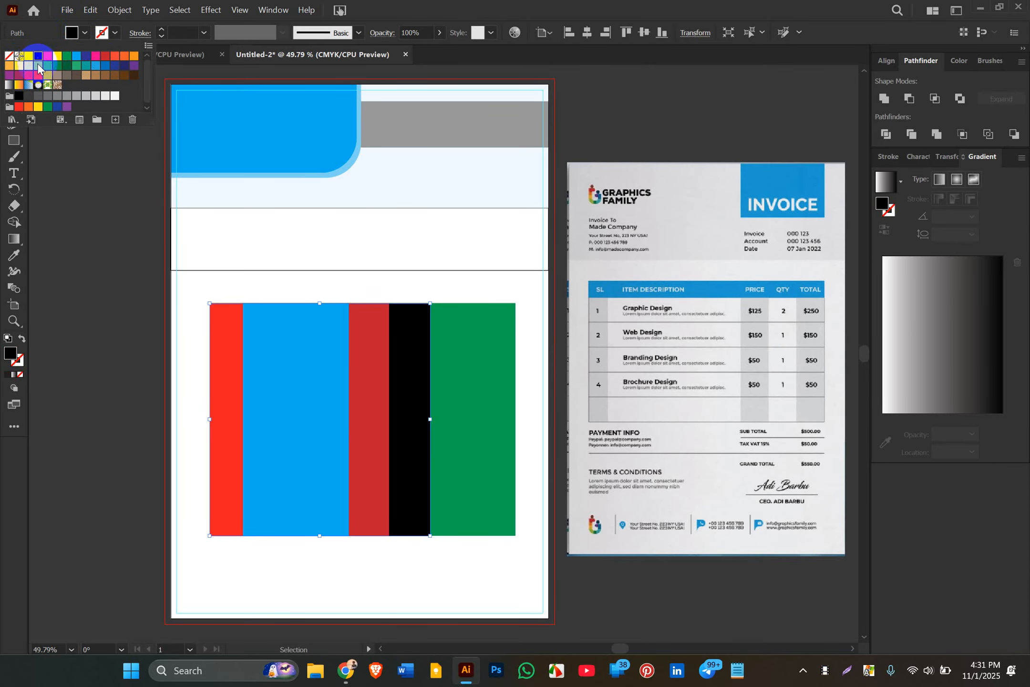
click(104, 278)
click(104, 278)
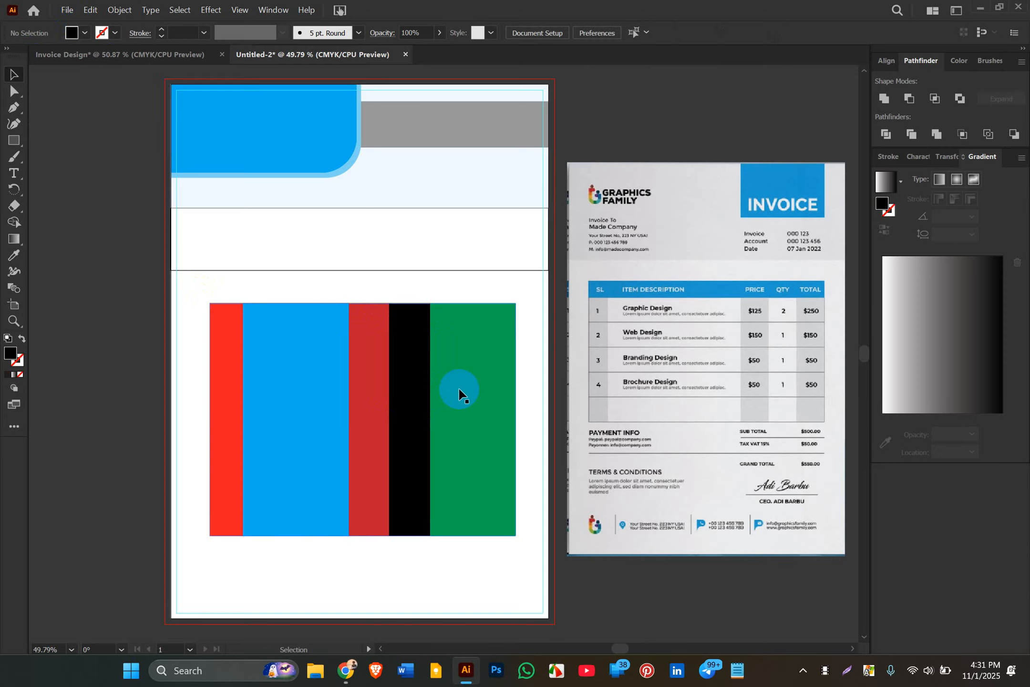
- Extend the right edges of the black and dark red columns to match the reference table's proportions
click(367, 409)
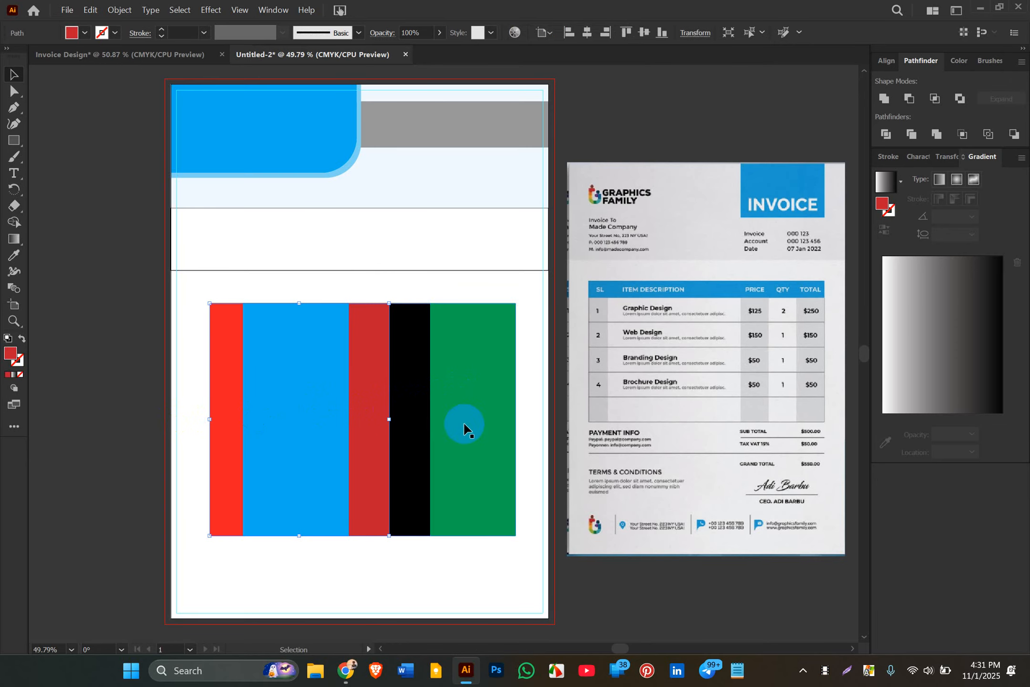
shift+click(419, 413)
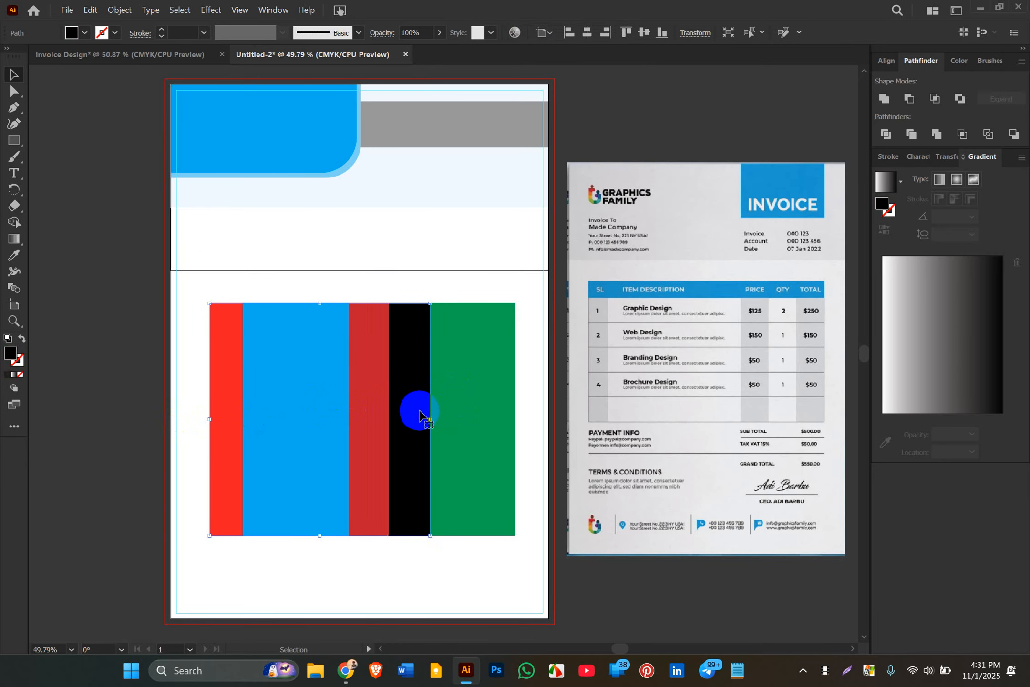
drag(431, 420, 454, 424)
click(386, 431)
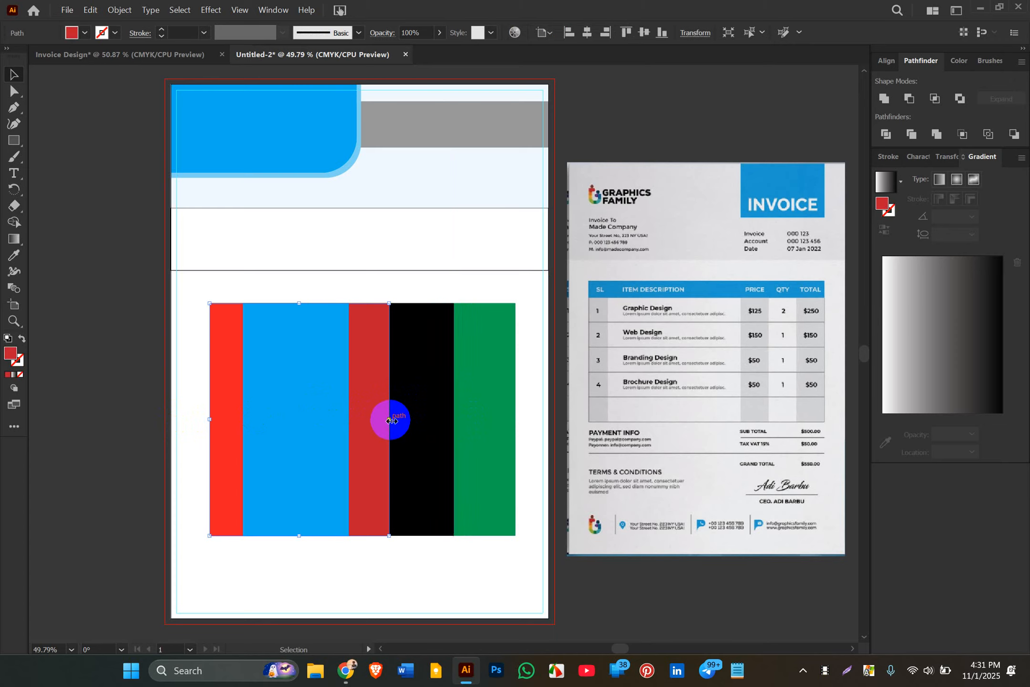
mouse_move(390, 421)
mouse_down()
mouse_move(423, 424)
mouse_move(408, 424)
mouse_up()
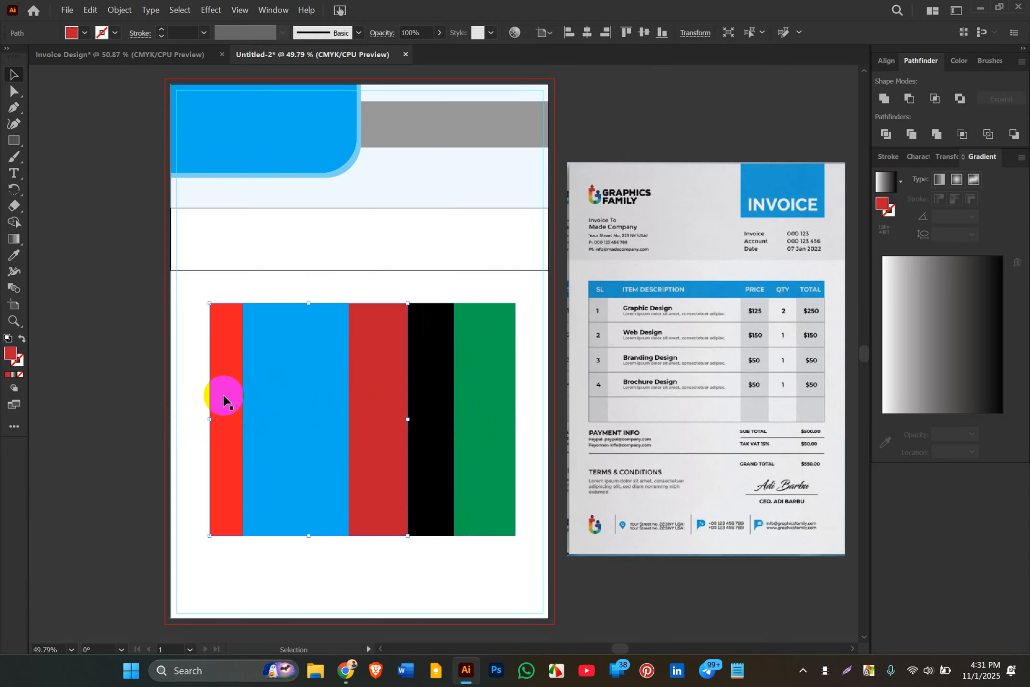
- Extend the blue column's right edge slightly over the dark red column, and directly select the blue rectangle
click(316, 435)
mouse_move(349, 419)
mouse_down()
mouse_move(373, 422)
mouse_move(363, 421)
mouse_up()
click(368, 422)
click(534, 423)
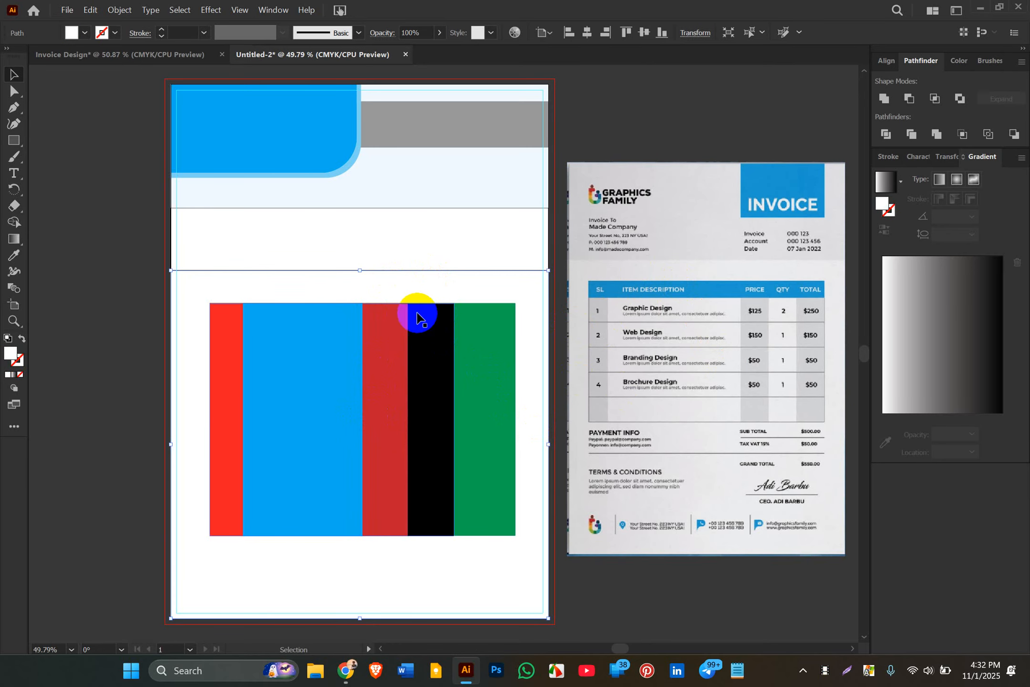
click(300, 421)
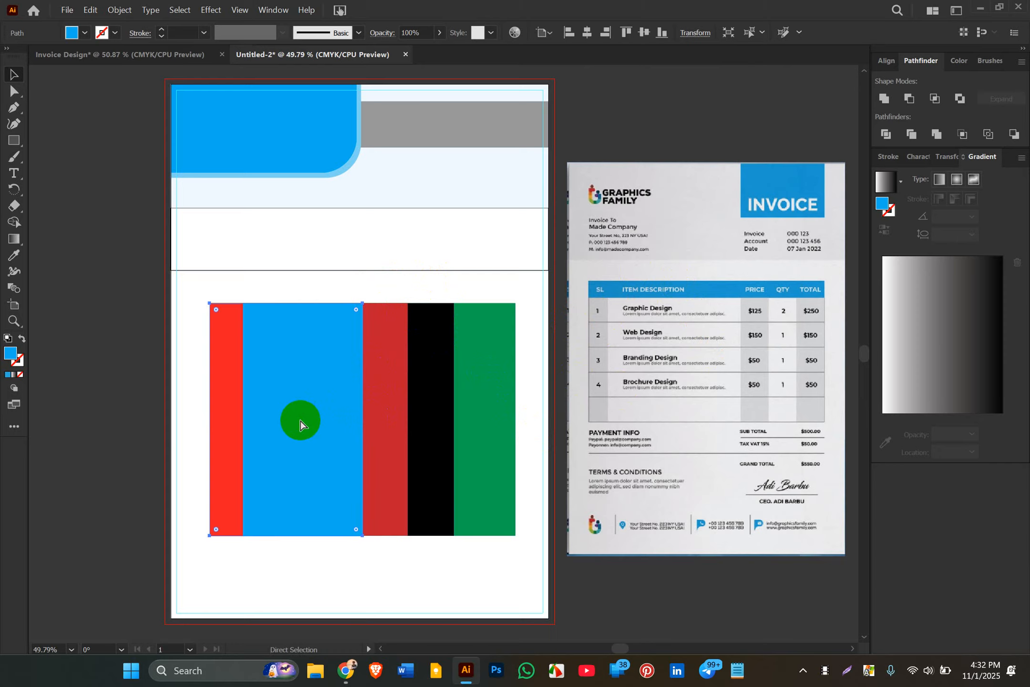
- Widen a blue rectangle copy across the full table, bring it to the front, and shorten it into a header strip along the table's upper edge
drag(363, 420, 516, 438)
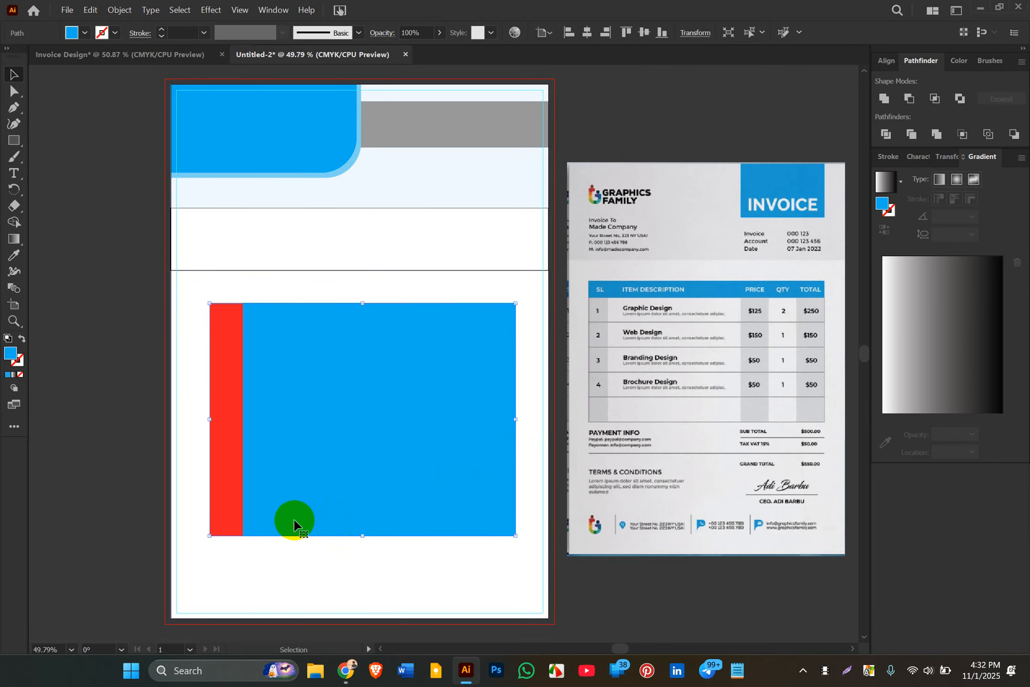
drag(210, 418, 157, 424)
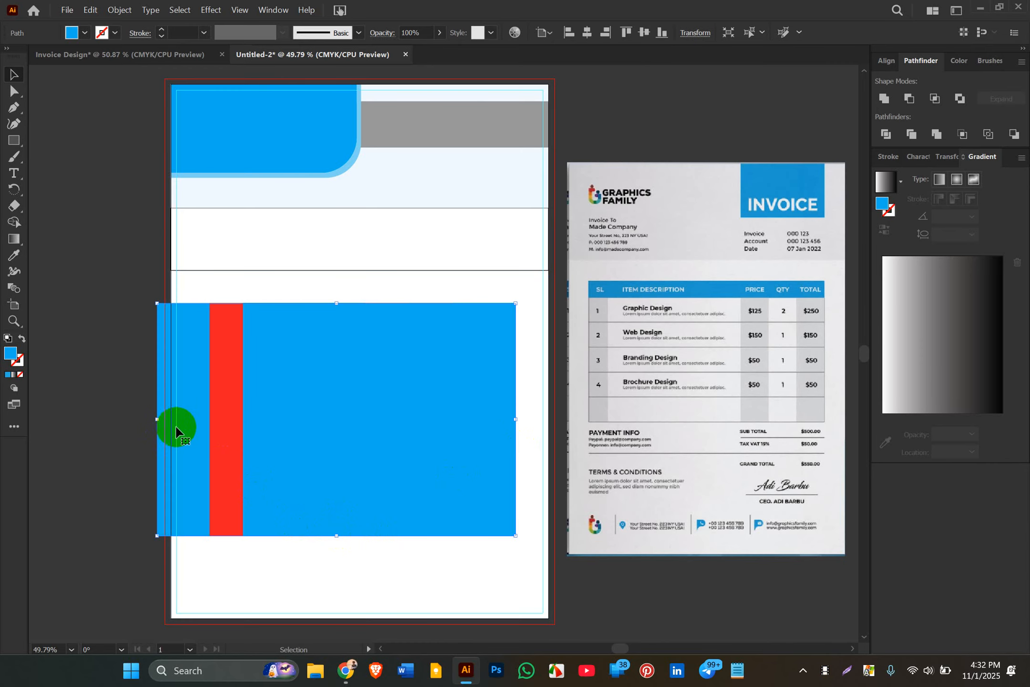
key(ctrl+z)
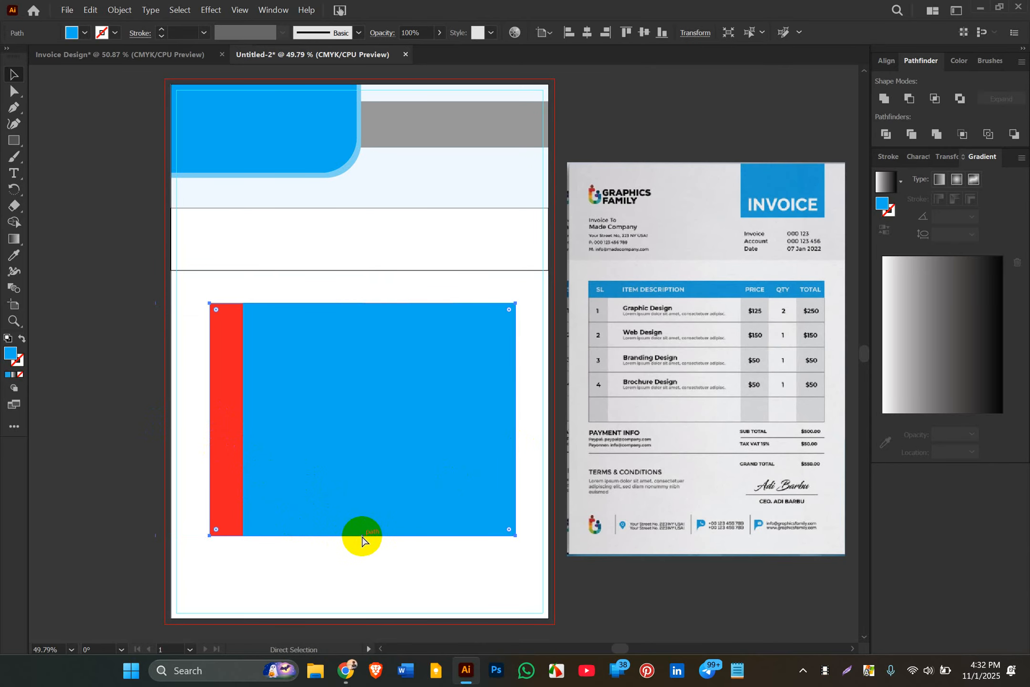
key(ctrl+shift+])
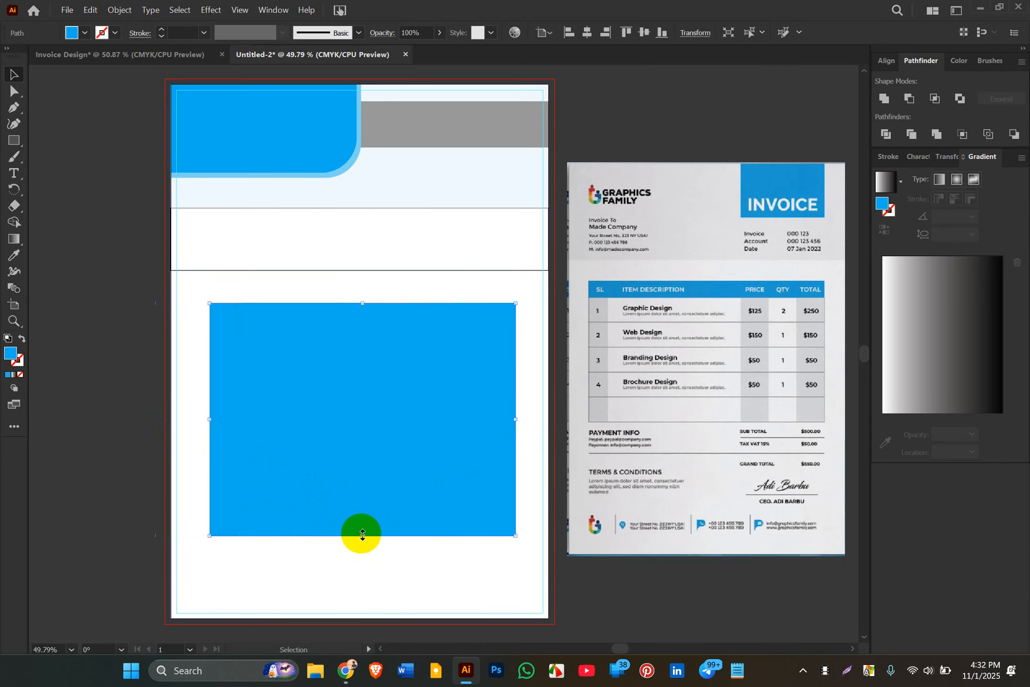
drag(361, 534, 356, 336)
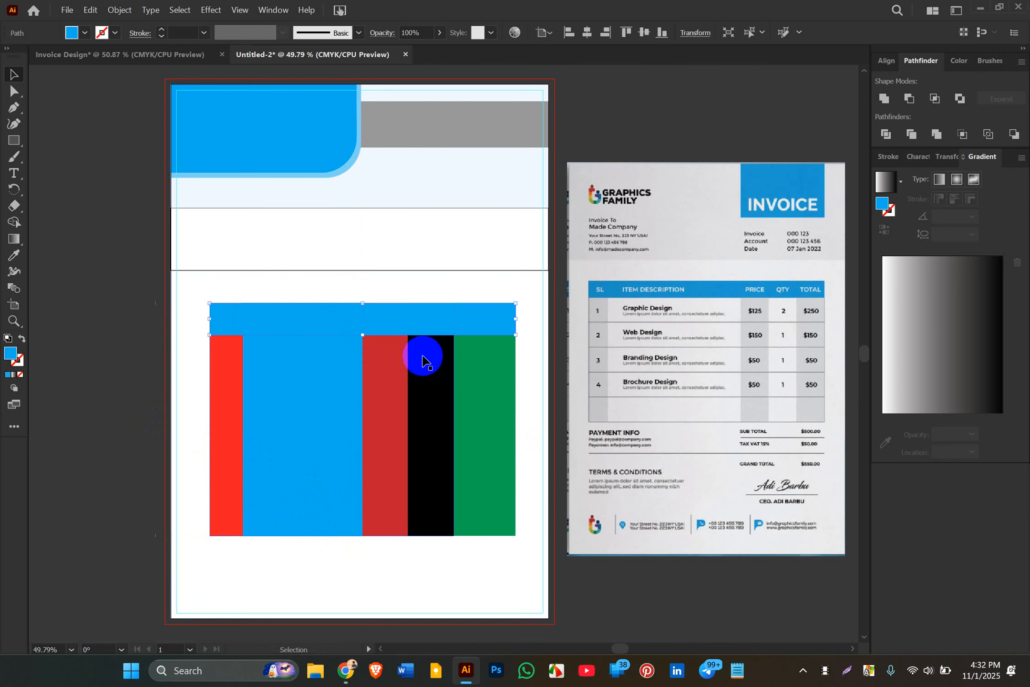
click(389, 368)
click(177, 311)
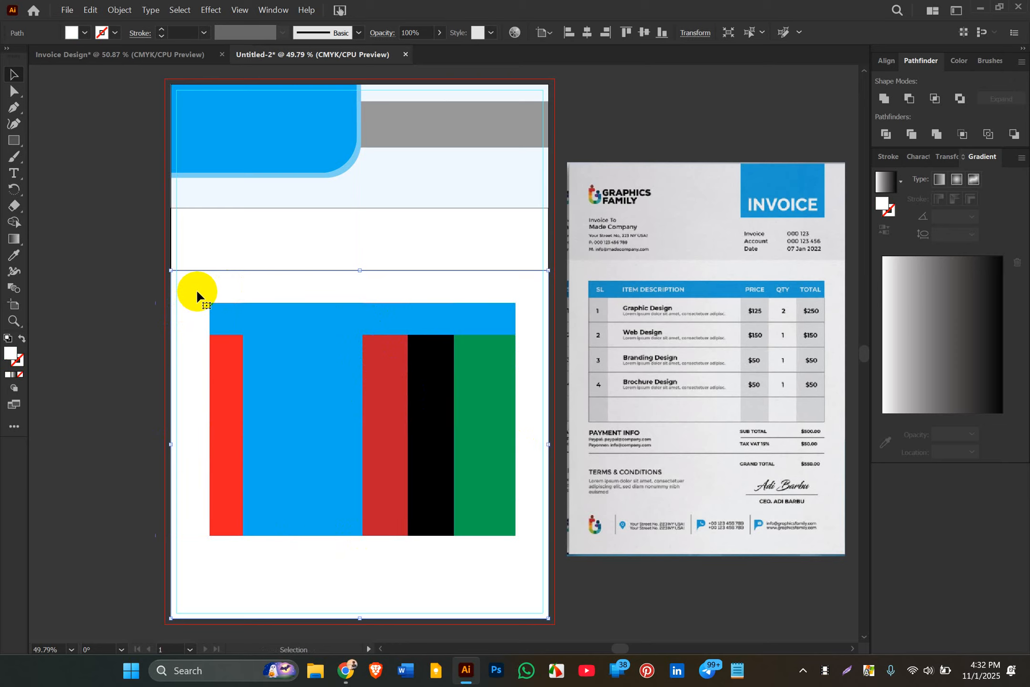
key(ctrl+shift+a)
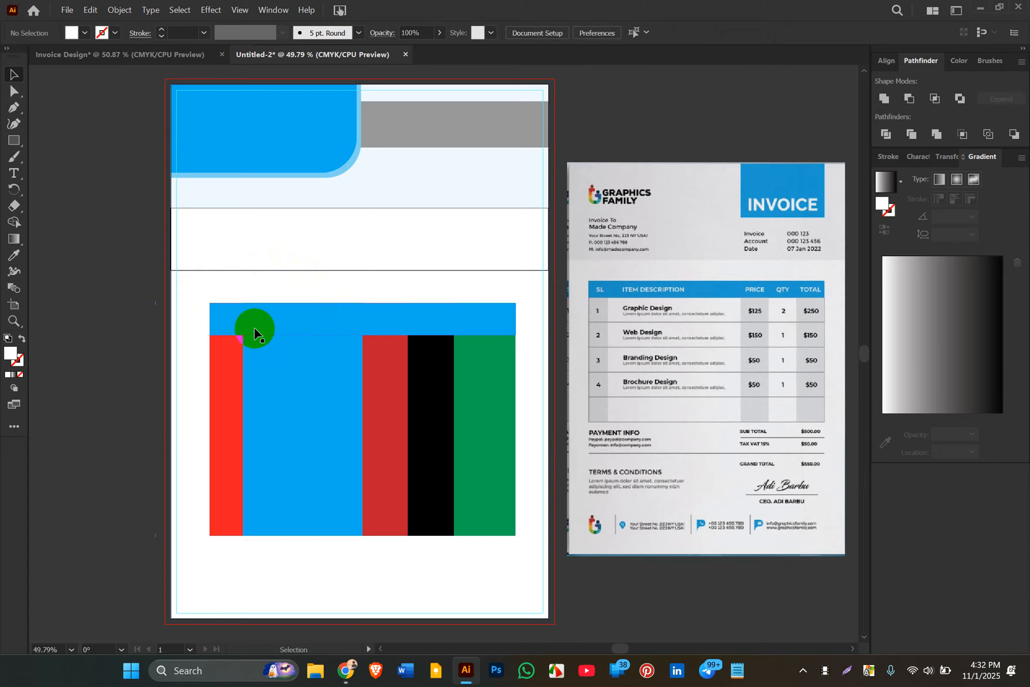
click(264, 411)
click(405, 322)
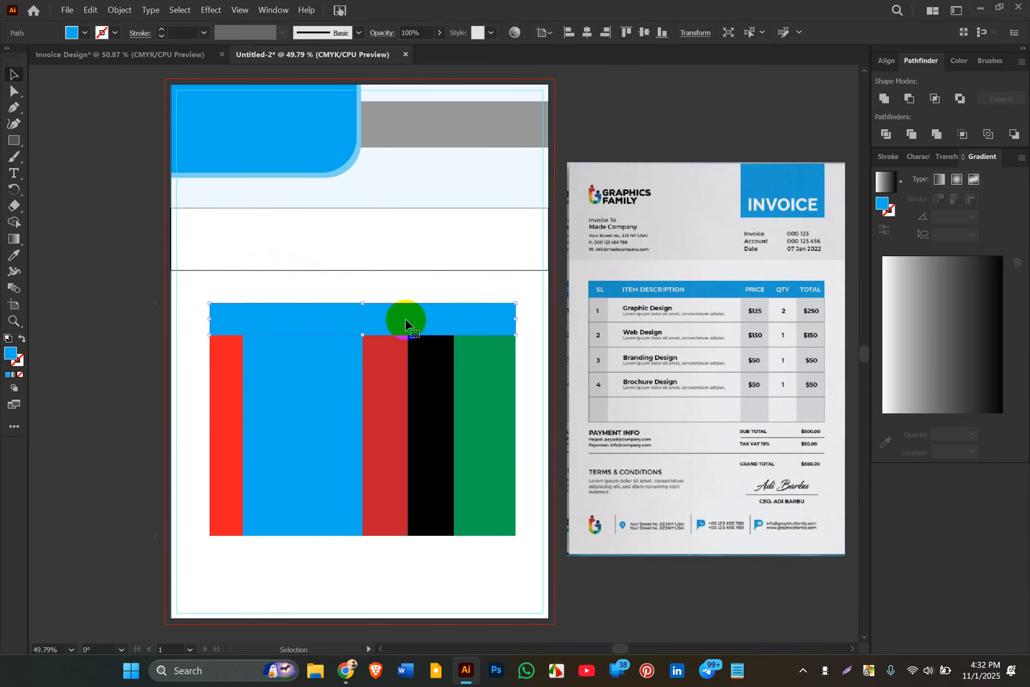
click(535, 347)
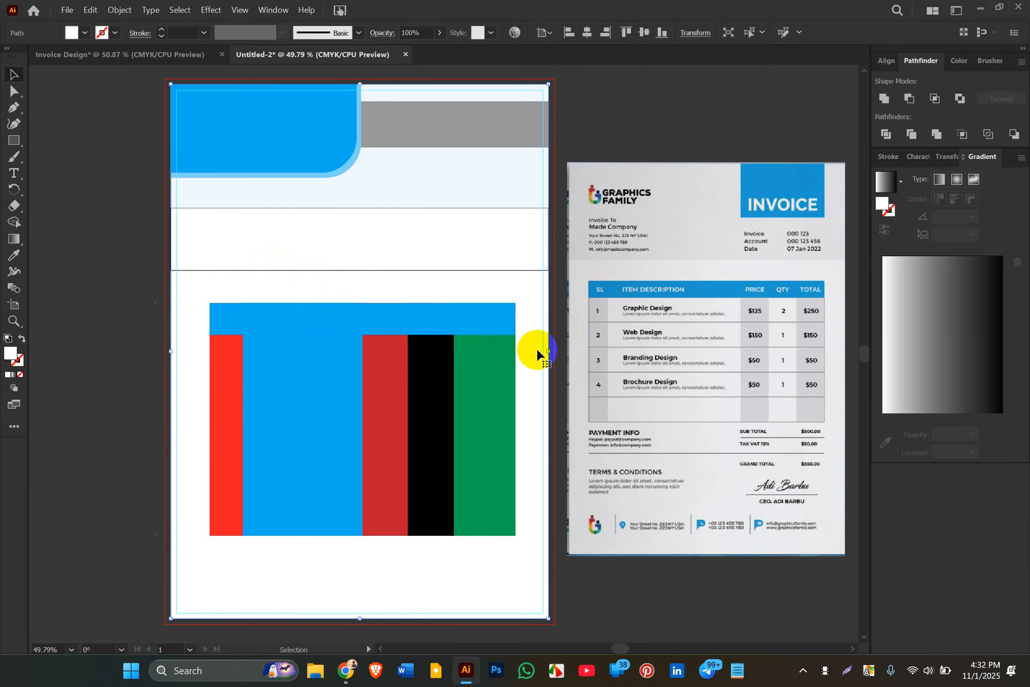
click(388, 332)
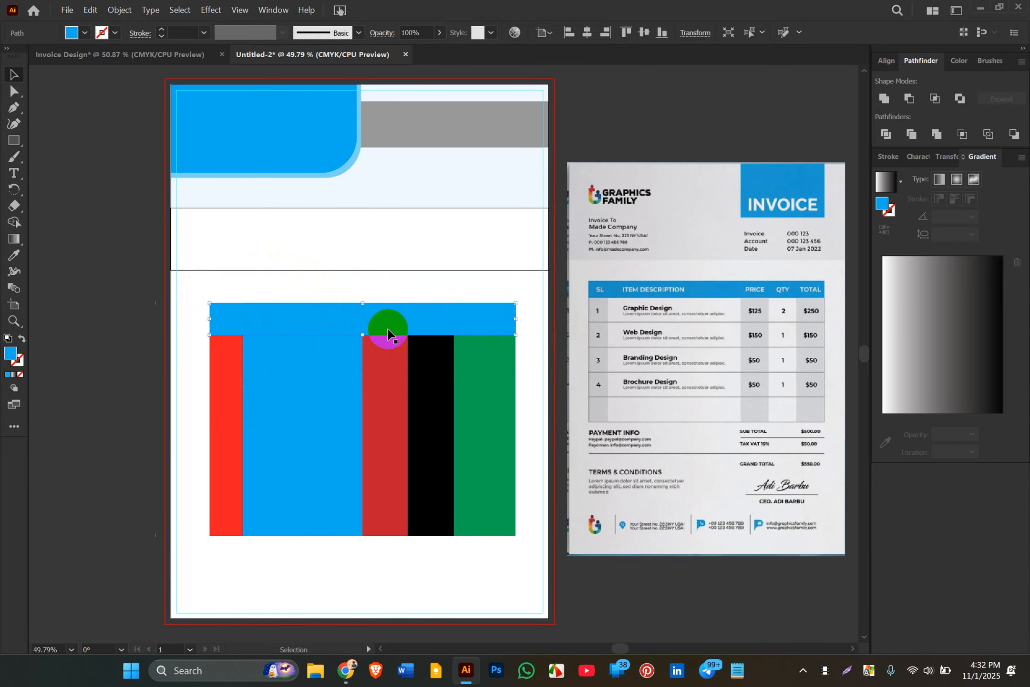
click(388, 375)
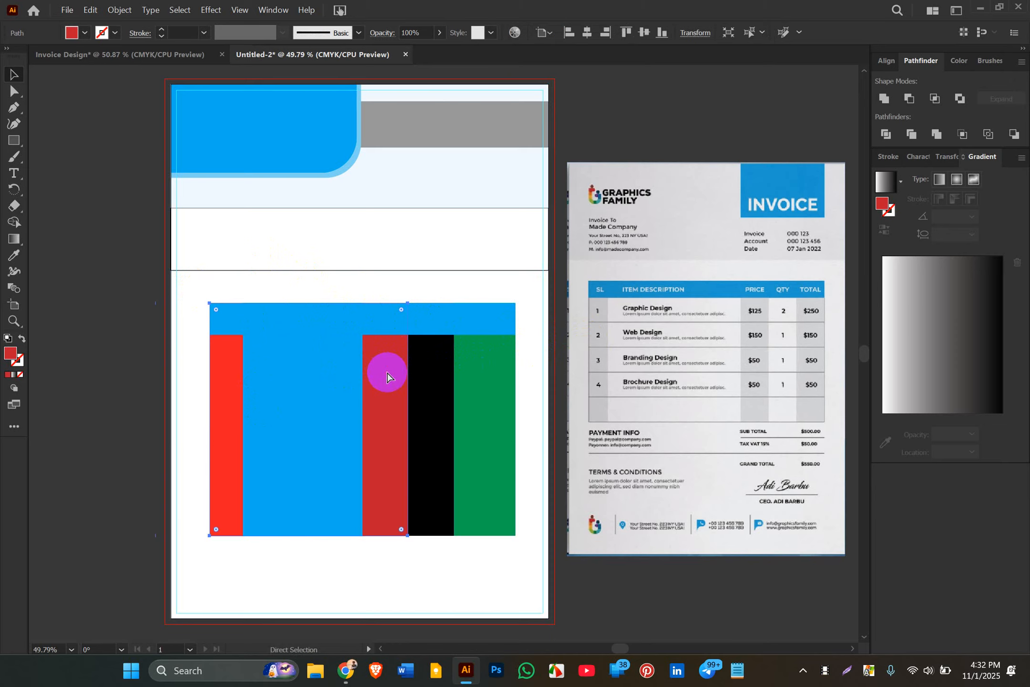
click(440, 376)
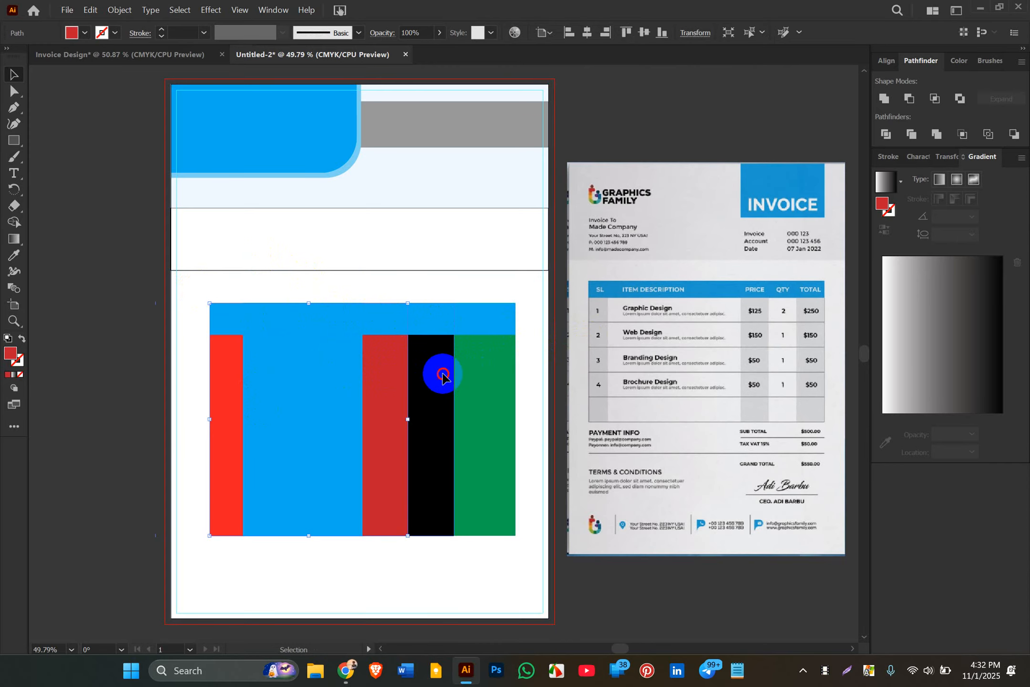
key(Delete)
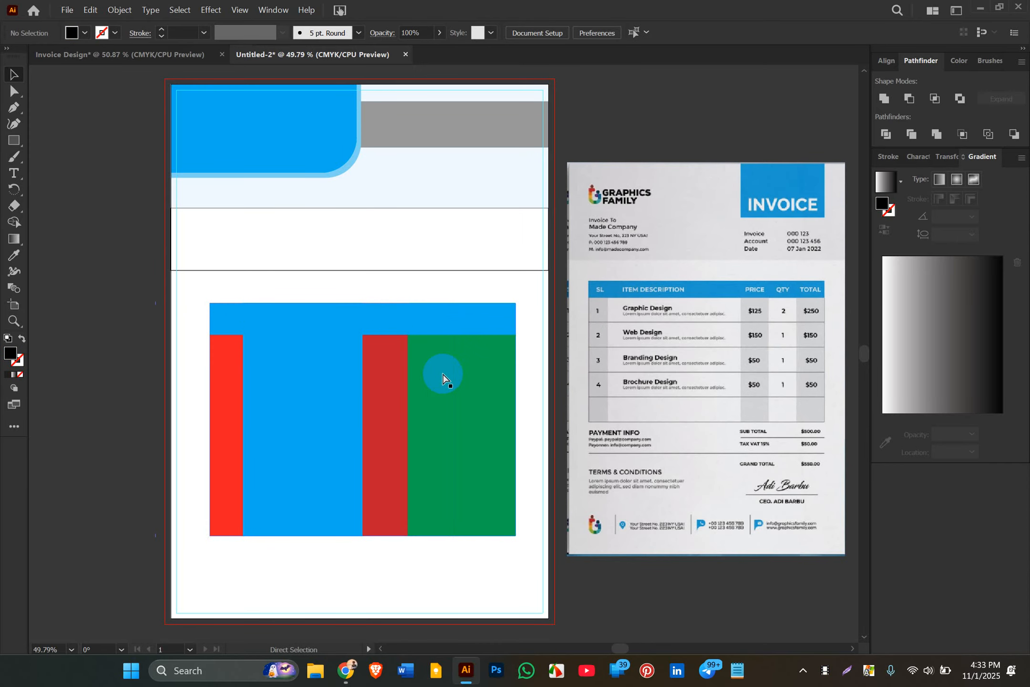
key(ctrl+z)
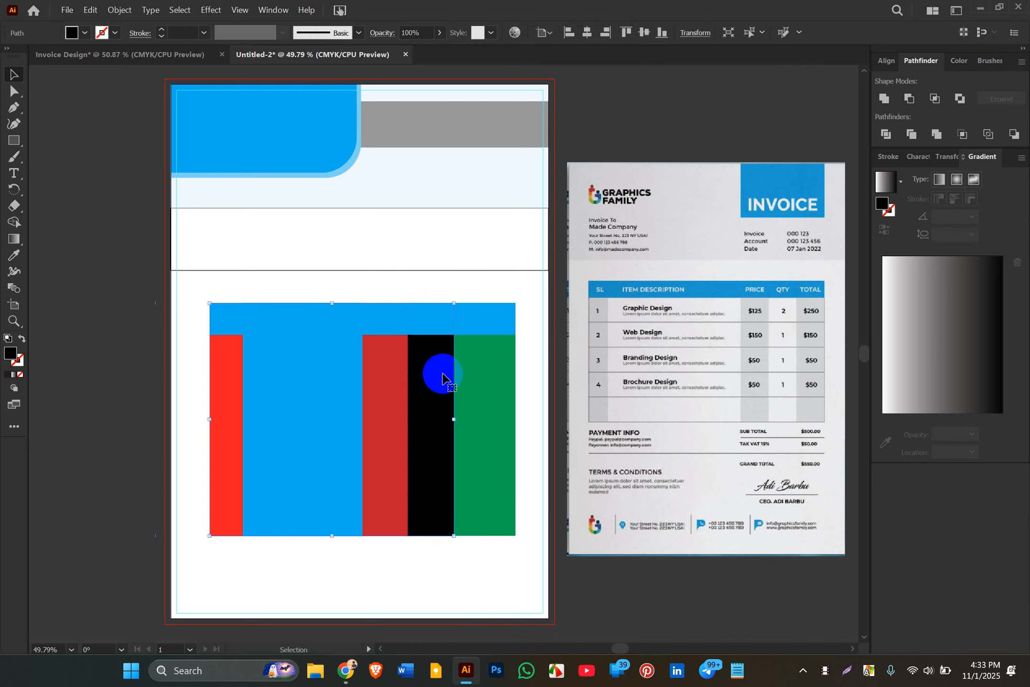
- Check the edges of the table's header strip and columns in outline view, and return to the colour preview
click(420, 270)
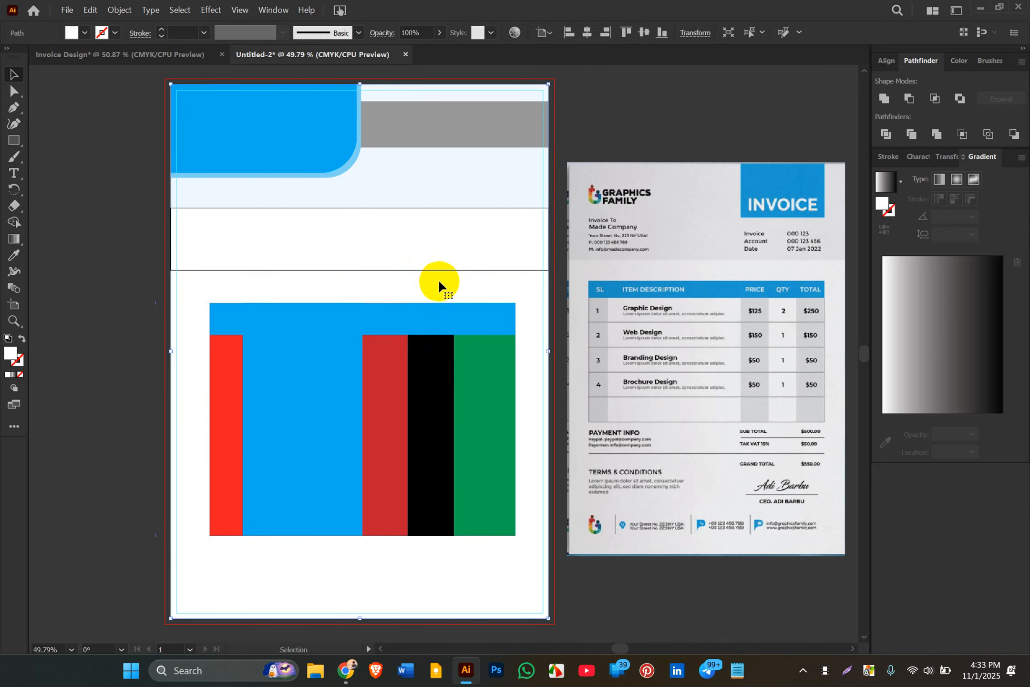
key(ctrl+y)
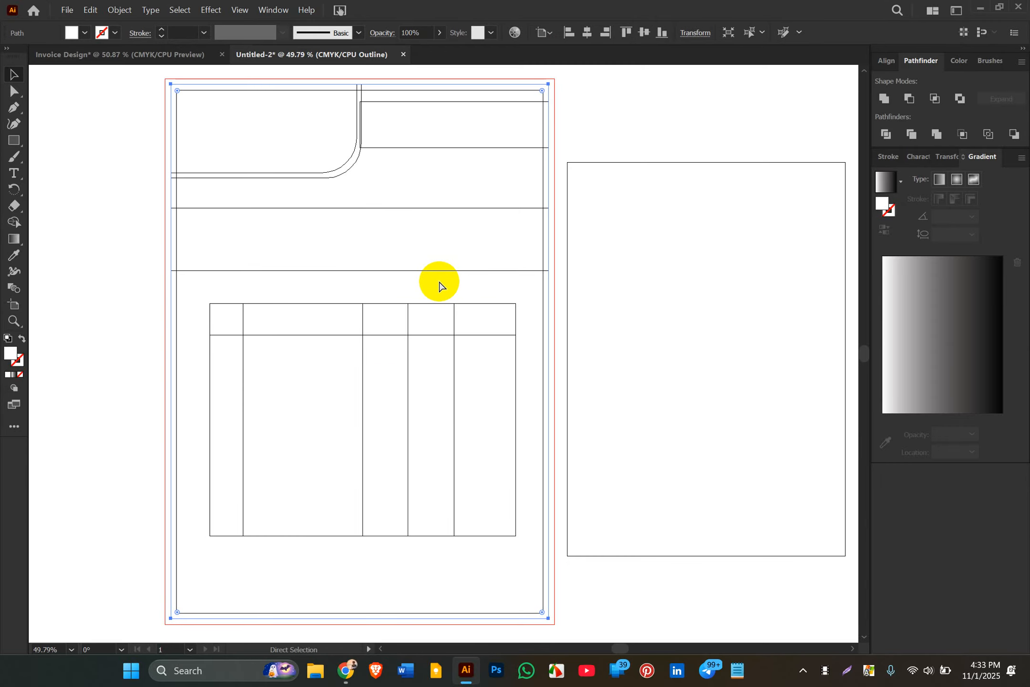
key(ctrl+y)
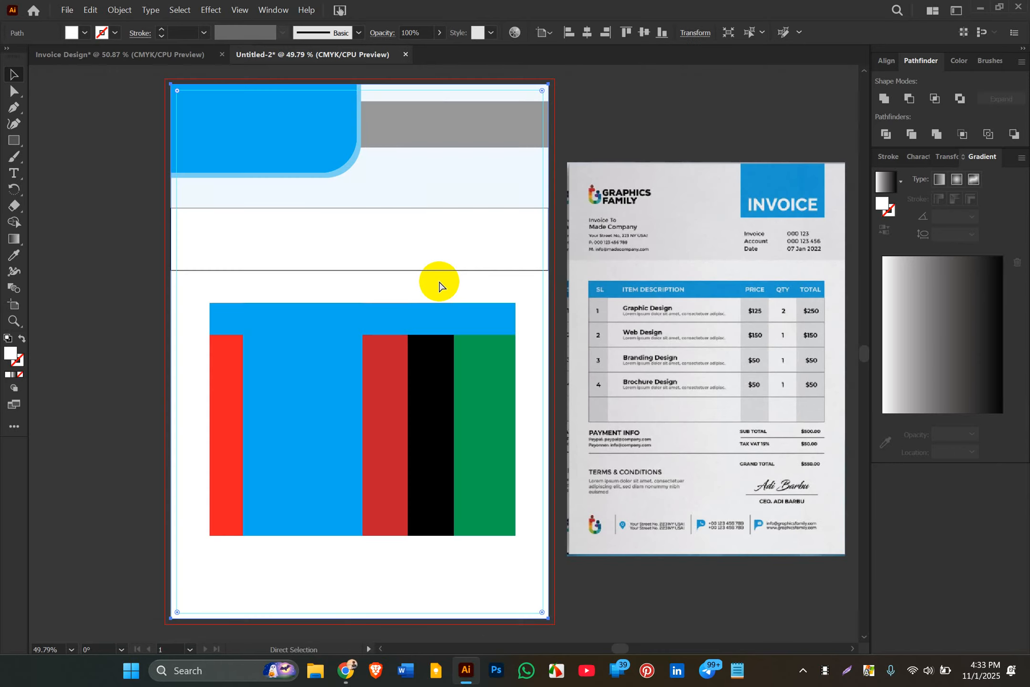
key(ctrl+y)
key(ctrl+y)
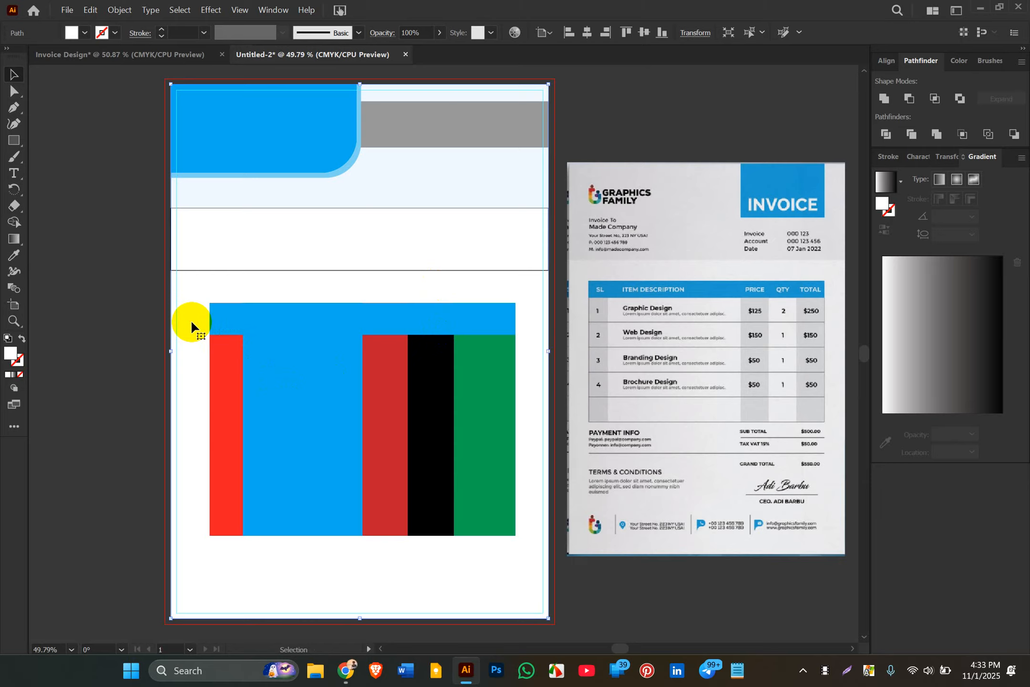
drag(200, 364, 51, 406)
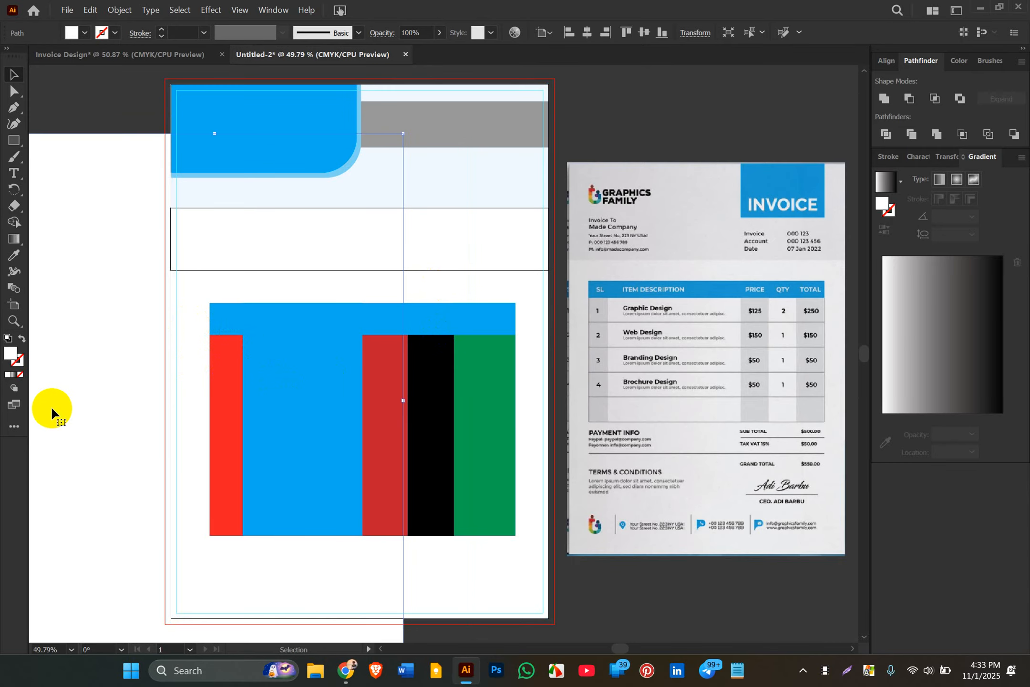
key(ctrl+z)
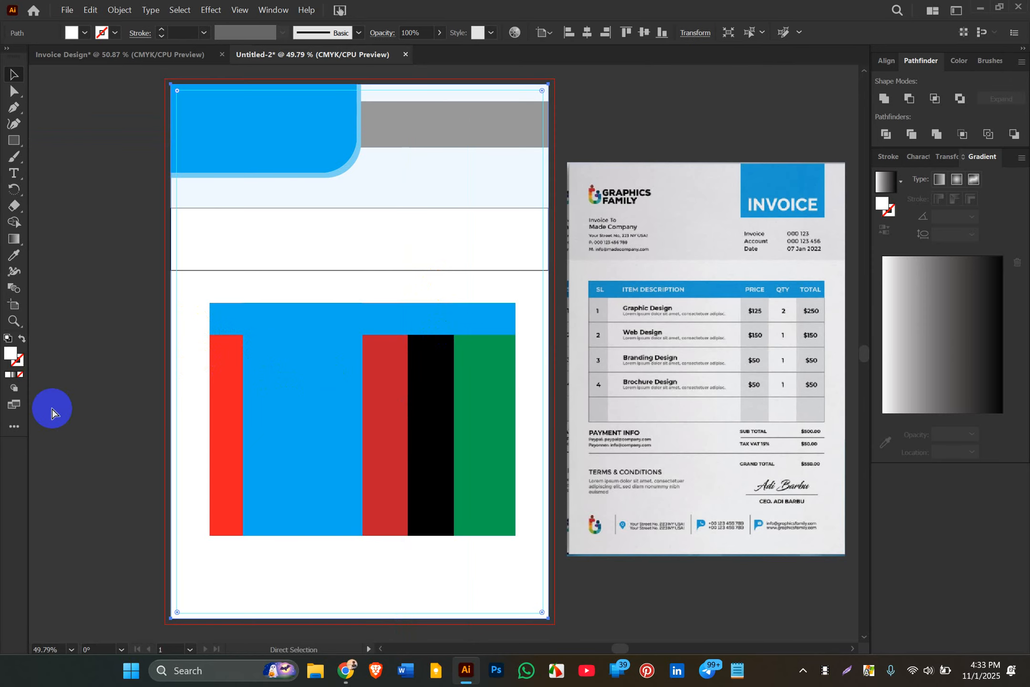
click(52, 408)
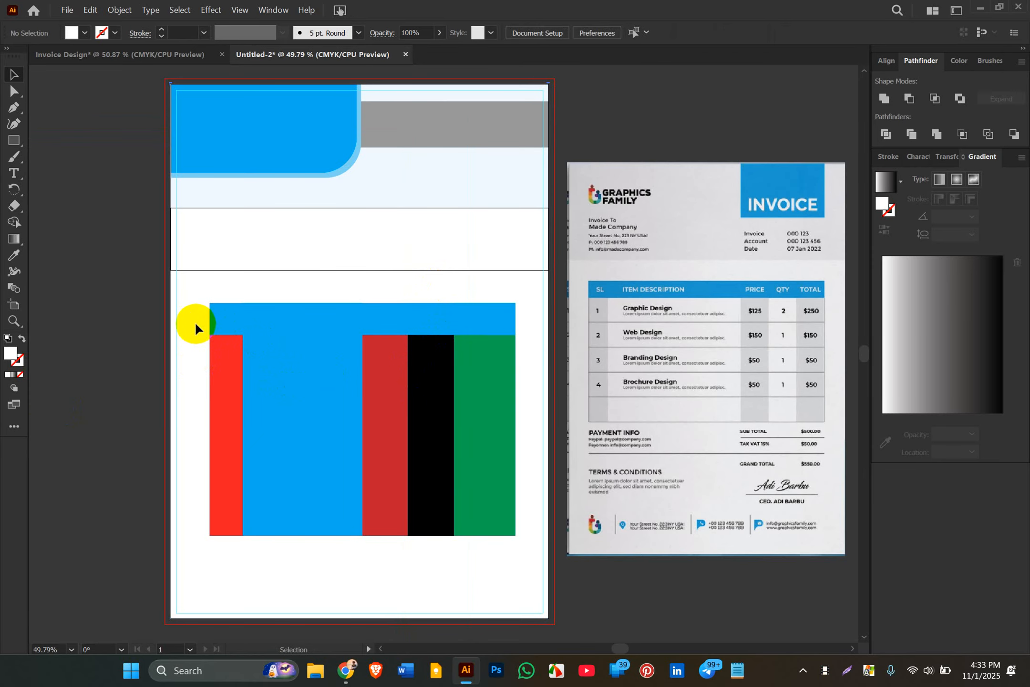
- Select the header strip and all table columns and fill them light grey (BFBFBF)
drag(194, 319, 524, 547)
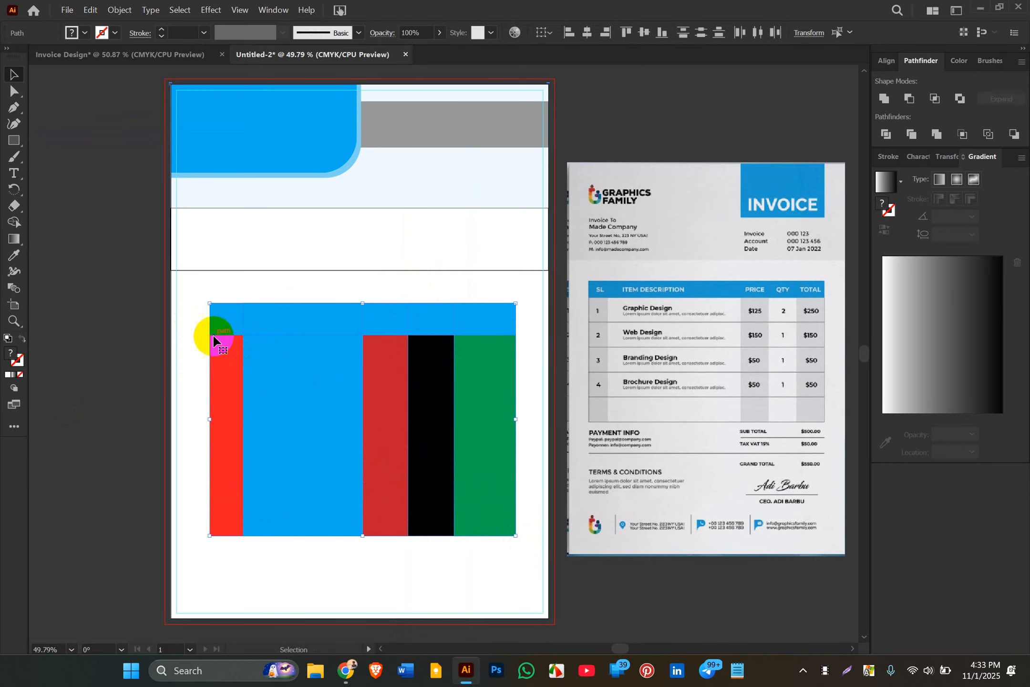
double_click(10, 359)
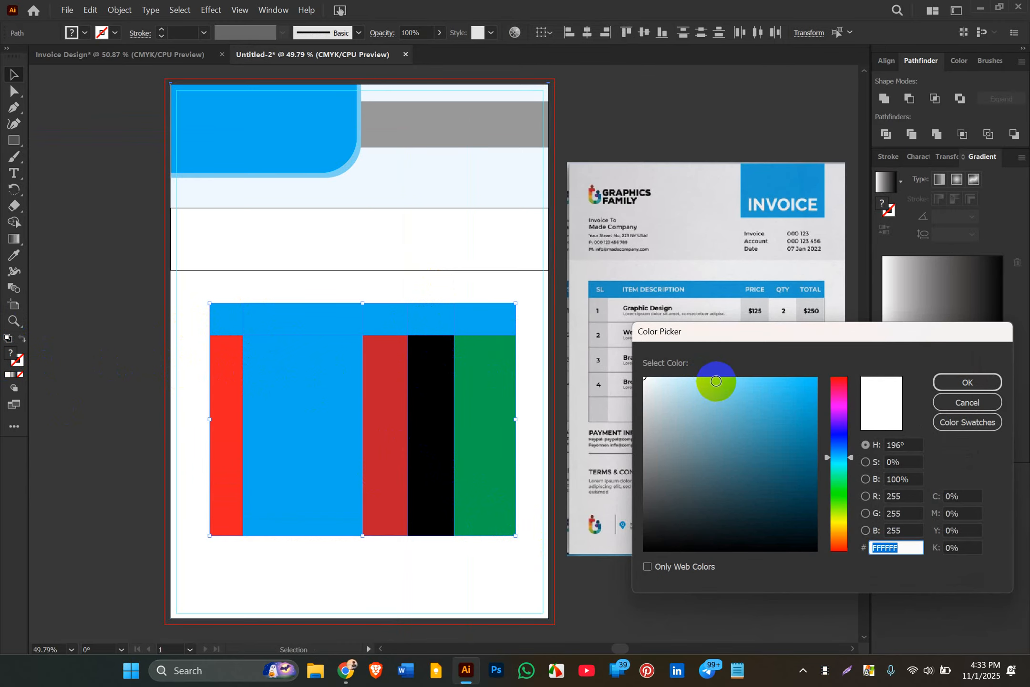
click(651, 417)
click(967, 382)
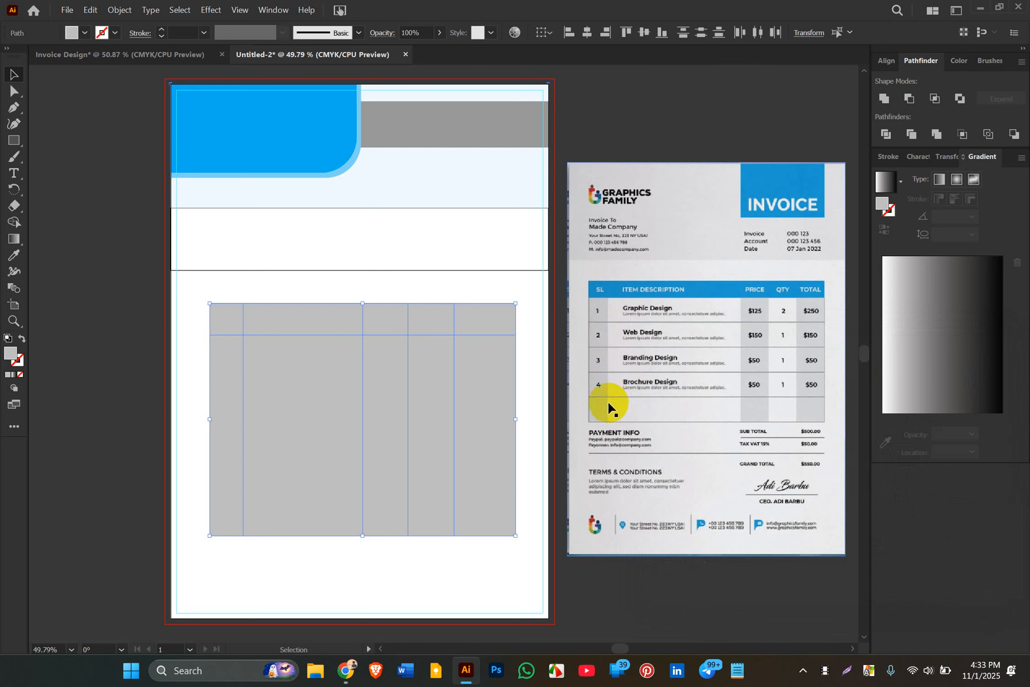
- Use Shape Builder to fill the second and fourth columns' cells below the header row white (FFFFFF)
click(17, 223)
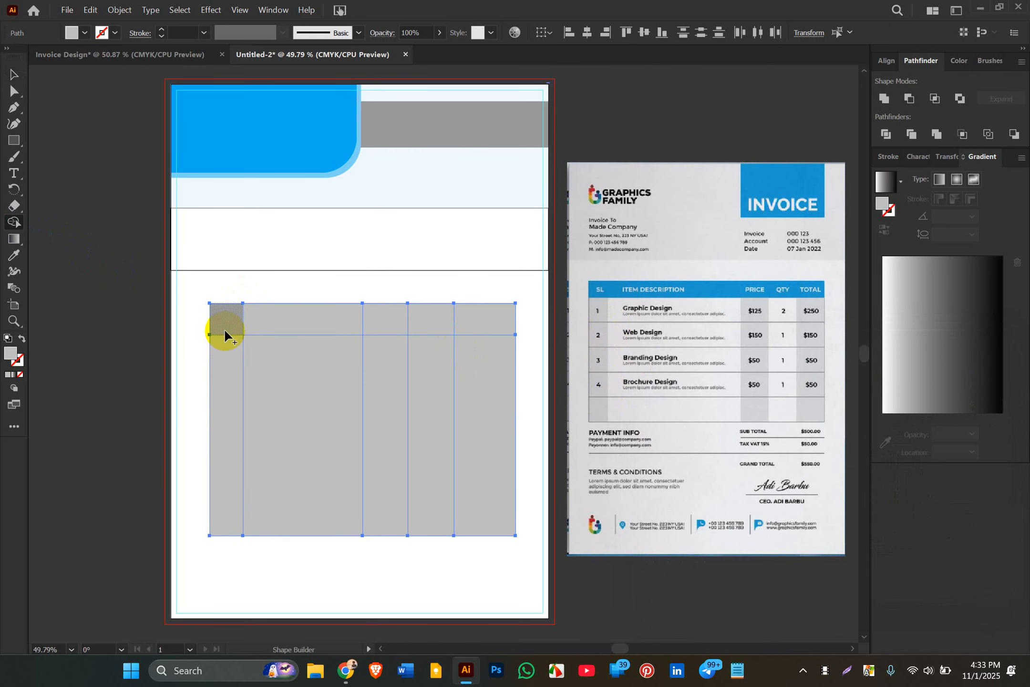
drag(223, 328, 220, 403)
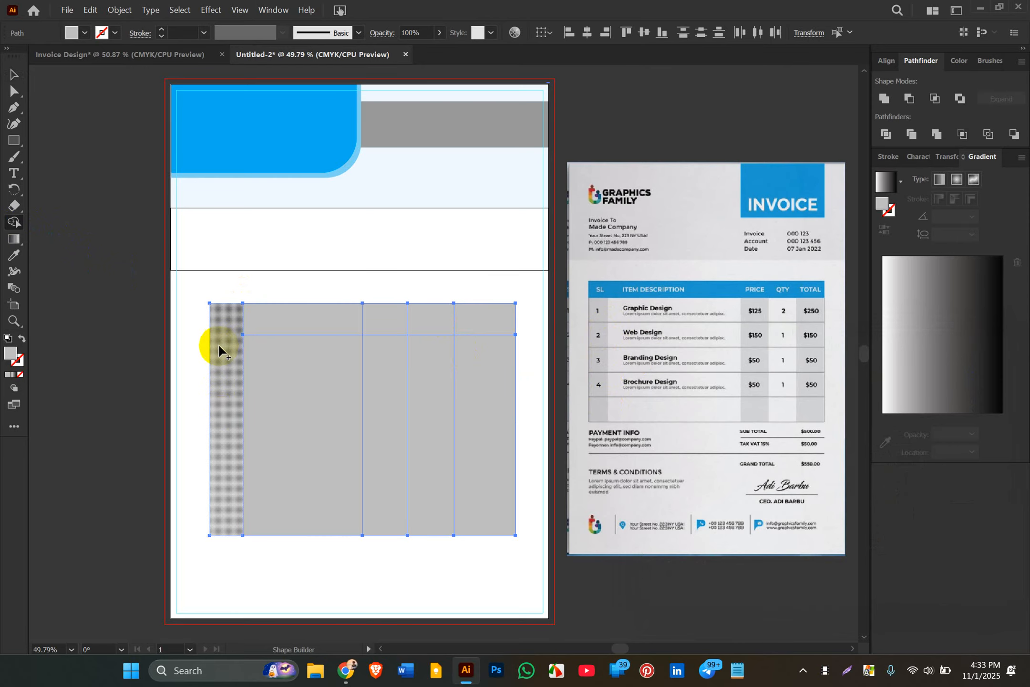
key(ctrl+z)
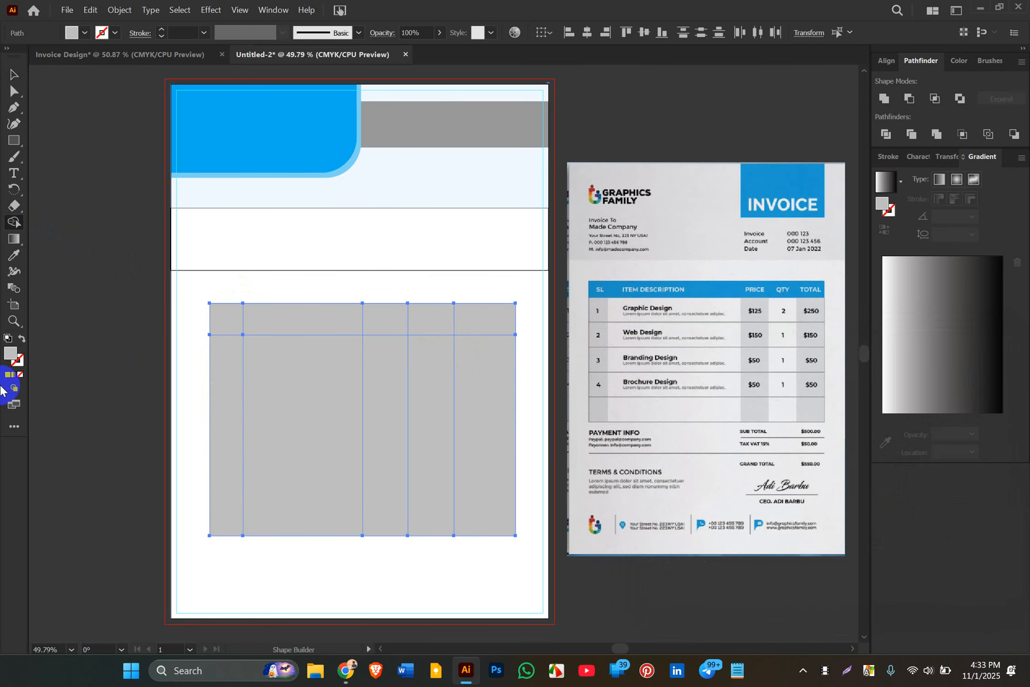
double_click(11, 353)
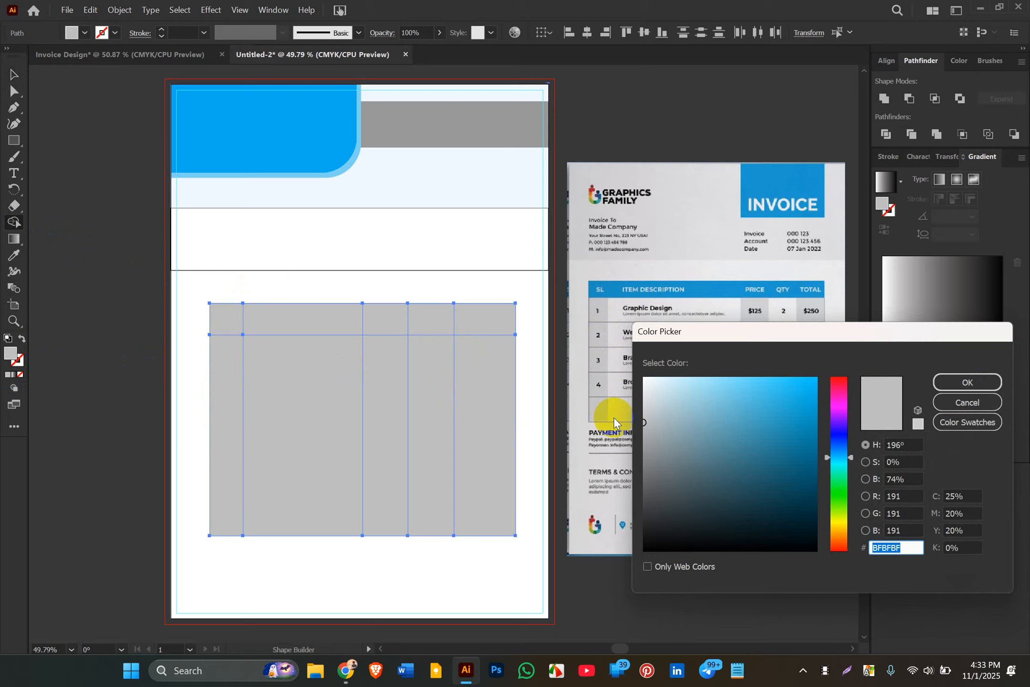
drag(662, 402, 625, 359)
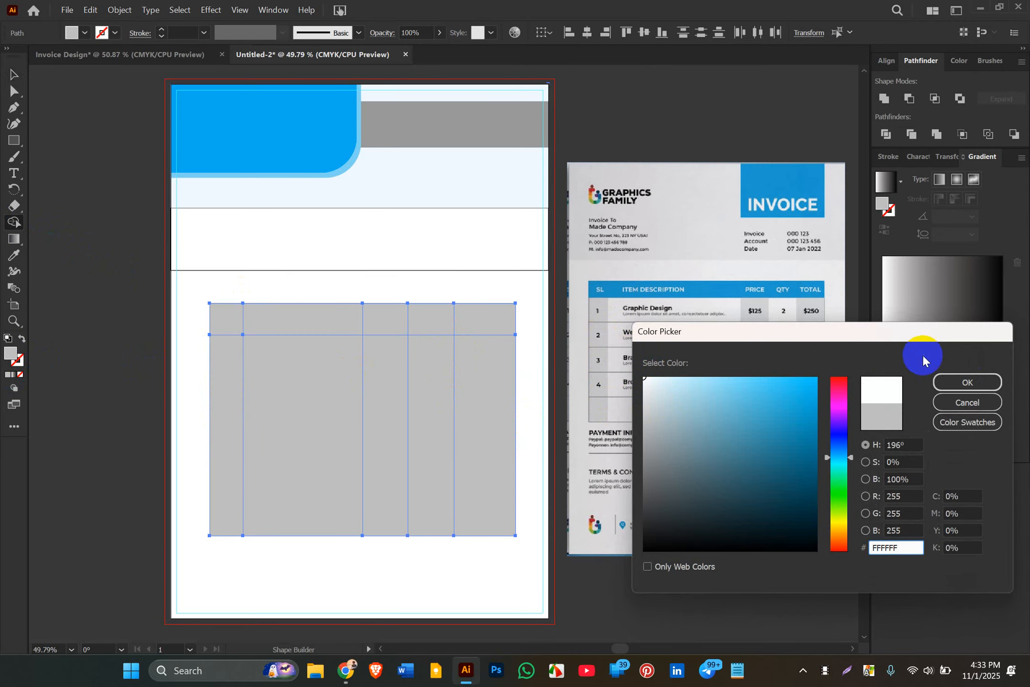
click(946, 380)
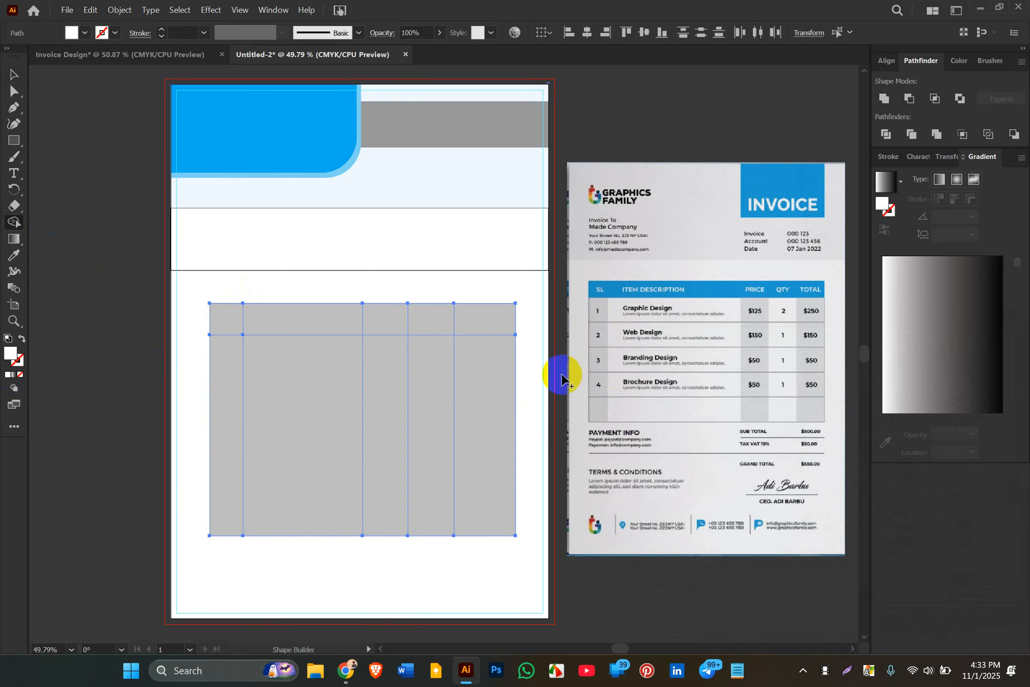
click(334, 388)
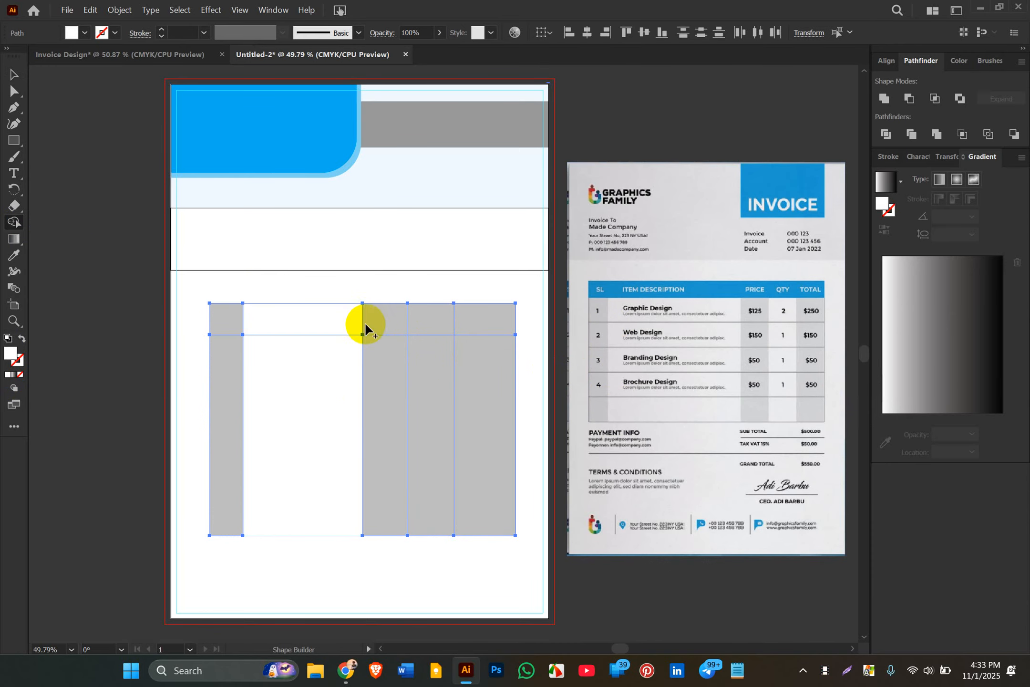
click(315, 323)
key(ctrl+z)
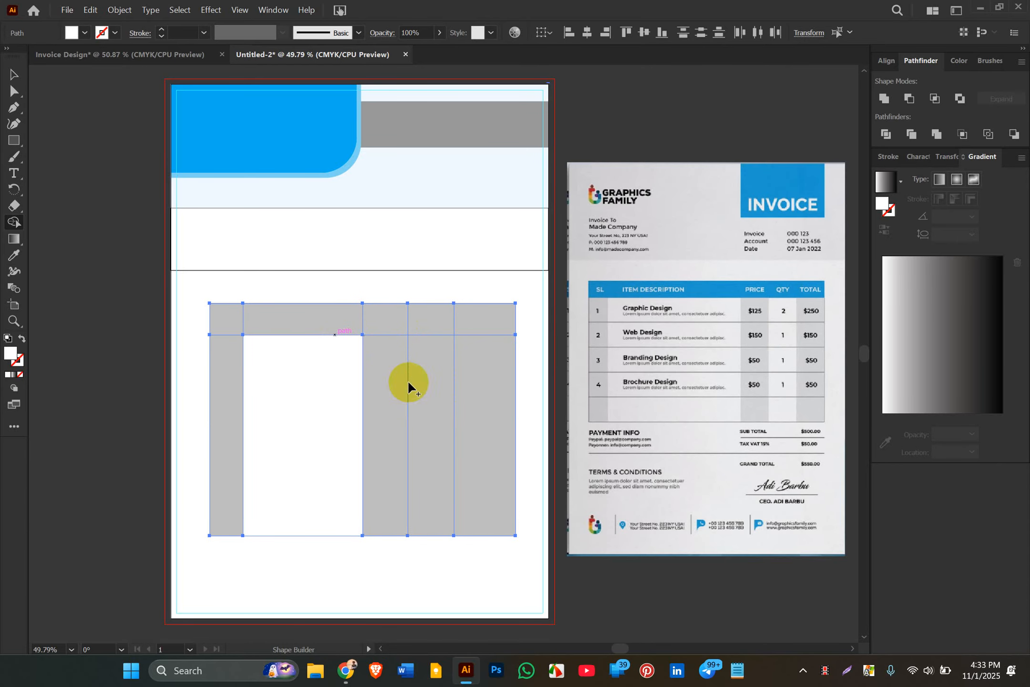
click(421, 415)
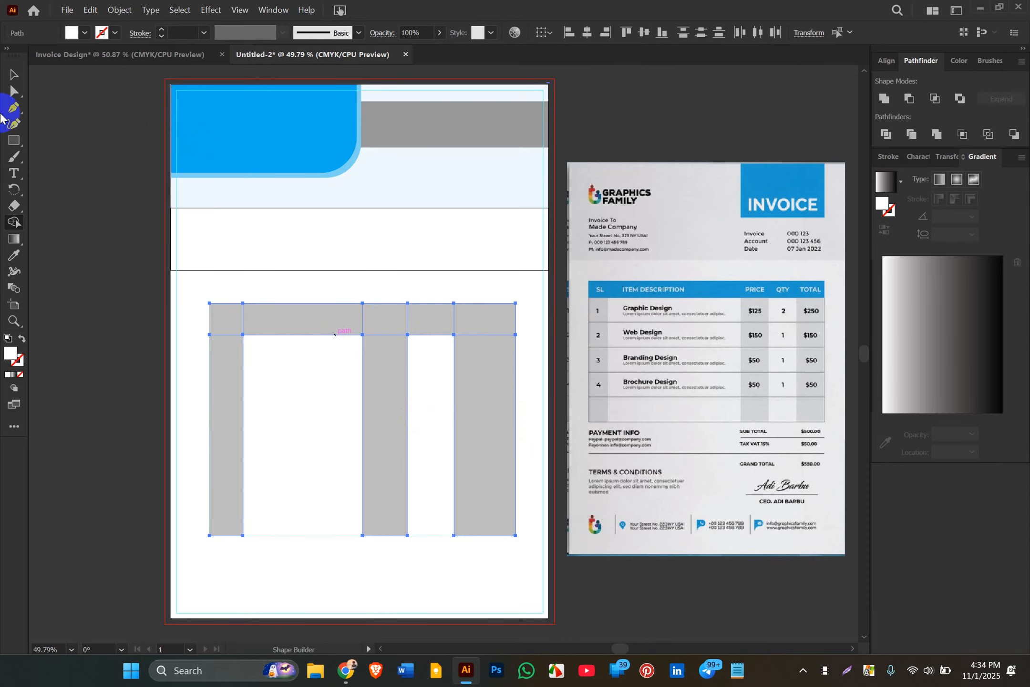
click(14, 74)
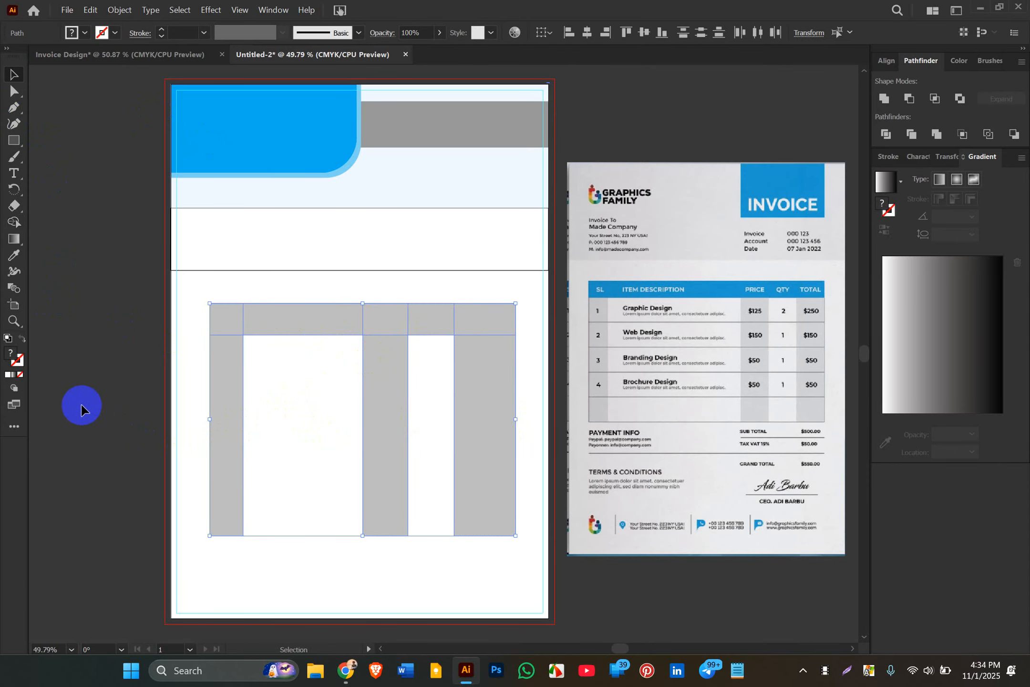
key(a)
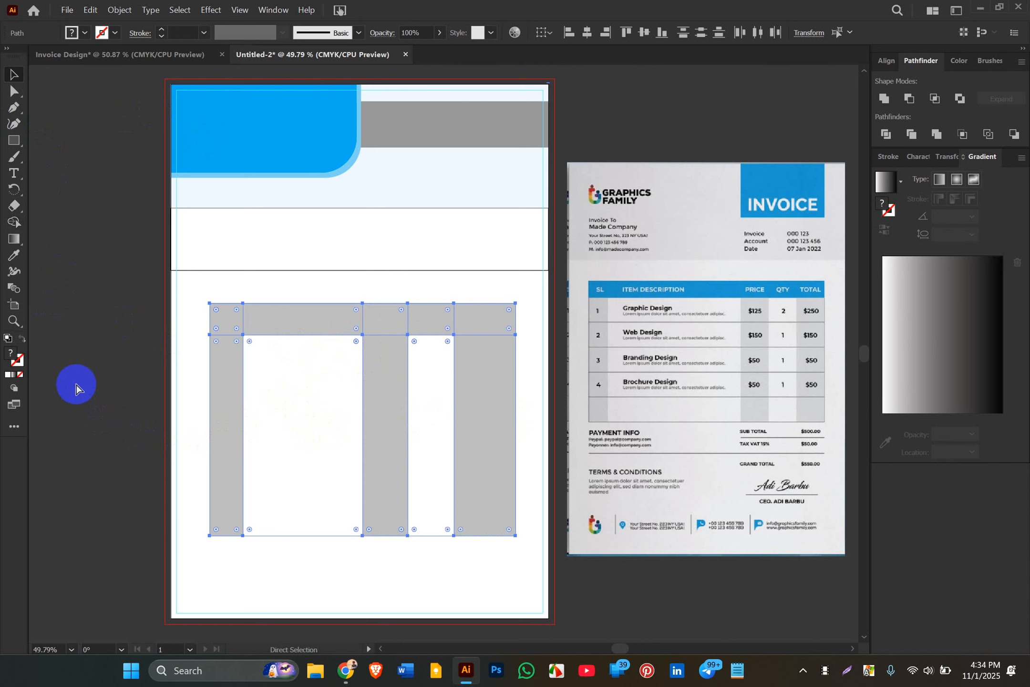
- Undo the white fills in the table's second and fourth columns
key(v)
key(ctrl+z)
key(ctrl+z)
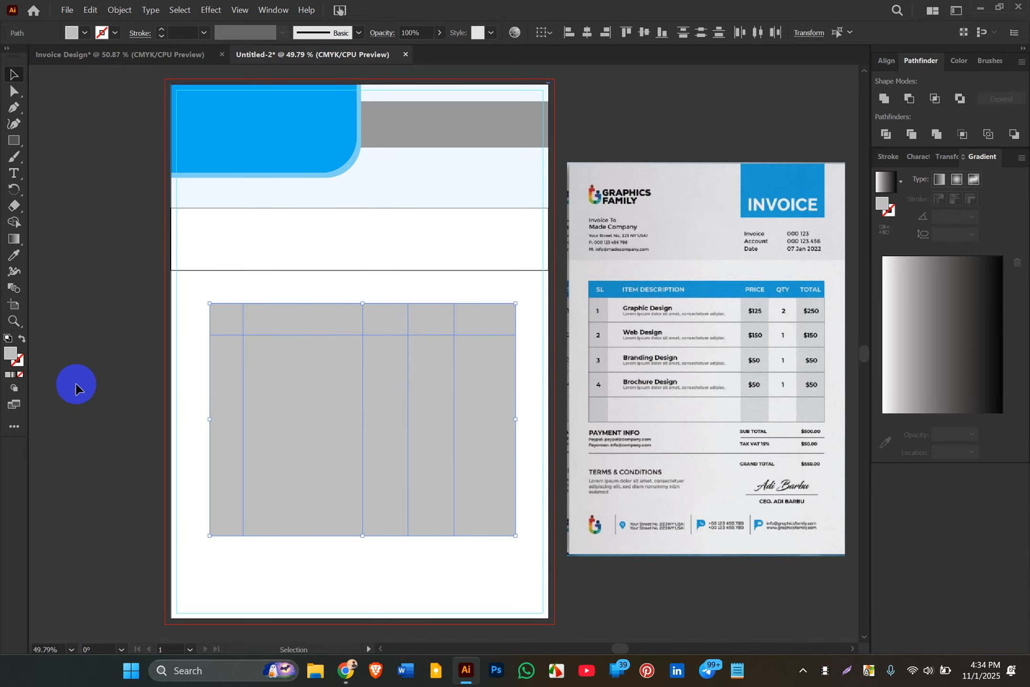
- Select the whole table and use Shape Builder to refill the second and fourth columns below the header row with white (FFFFFF)
click(197, 325)
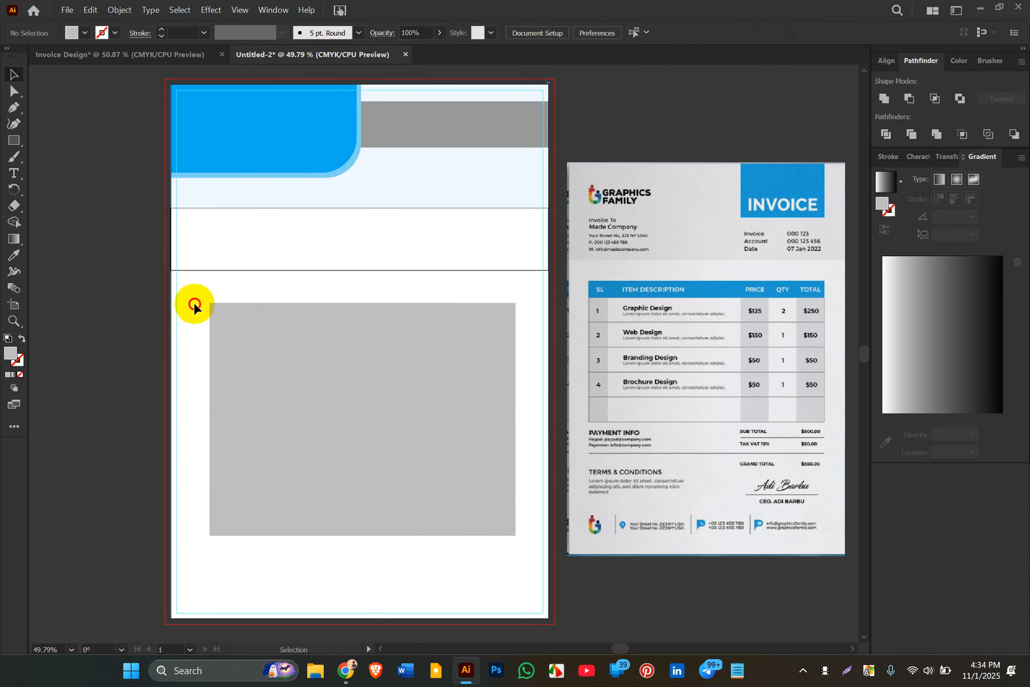
drag(194, 303, 509, 568)
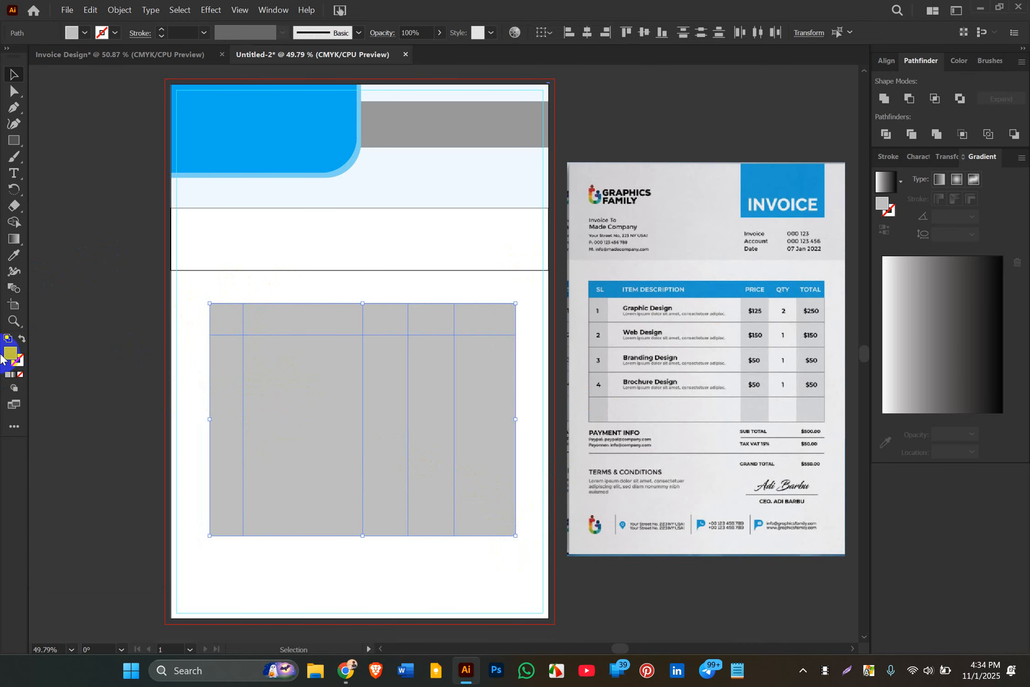
click(13, 228)
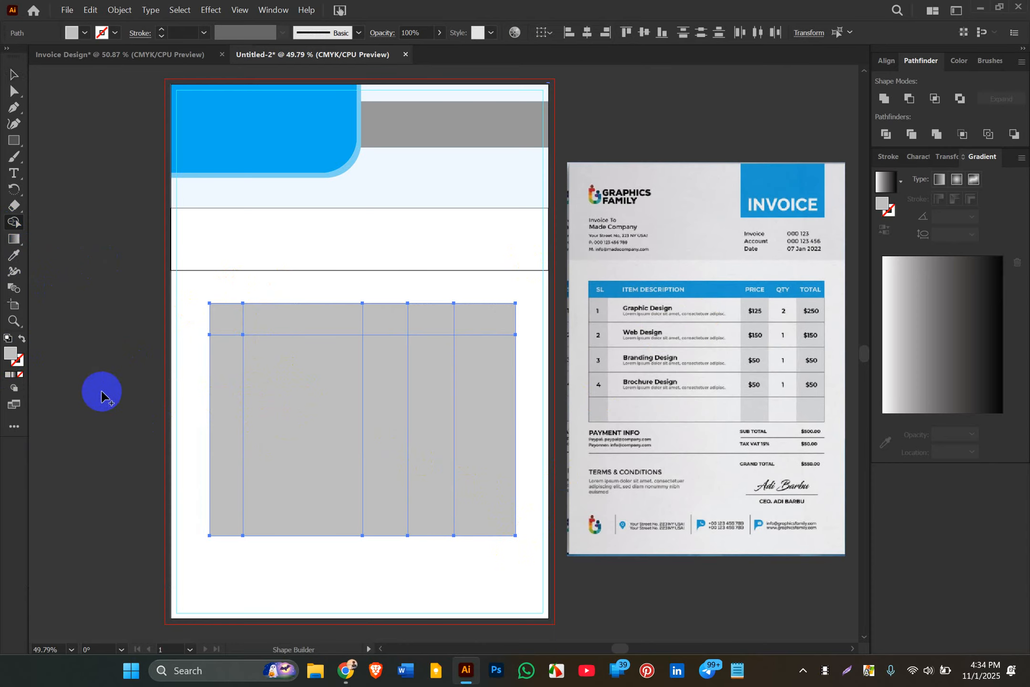
double_click(10, 355)
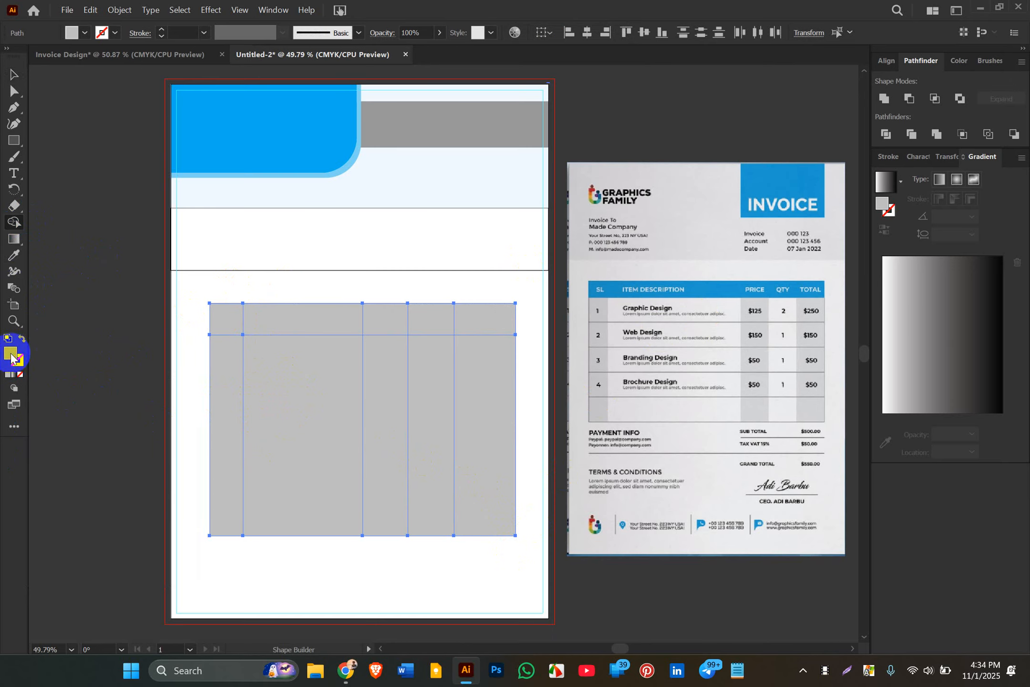
click(692, 405)
drag(692, 405, 626, 363)
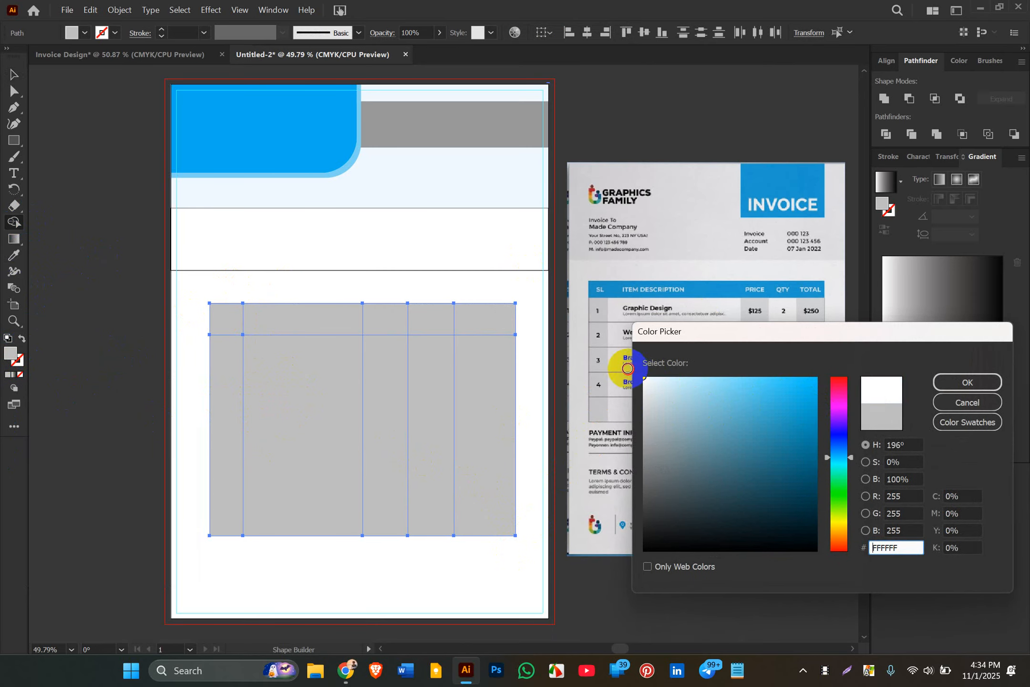
click(968, 382)
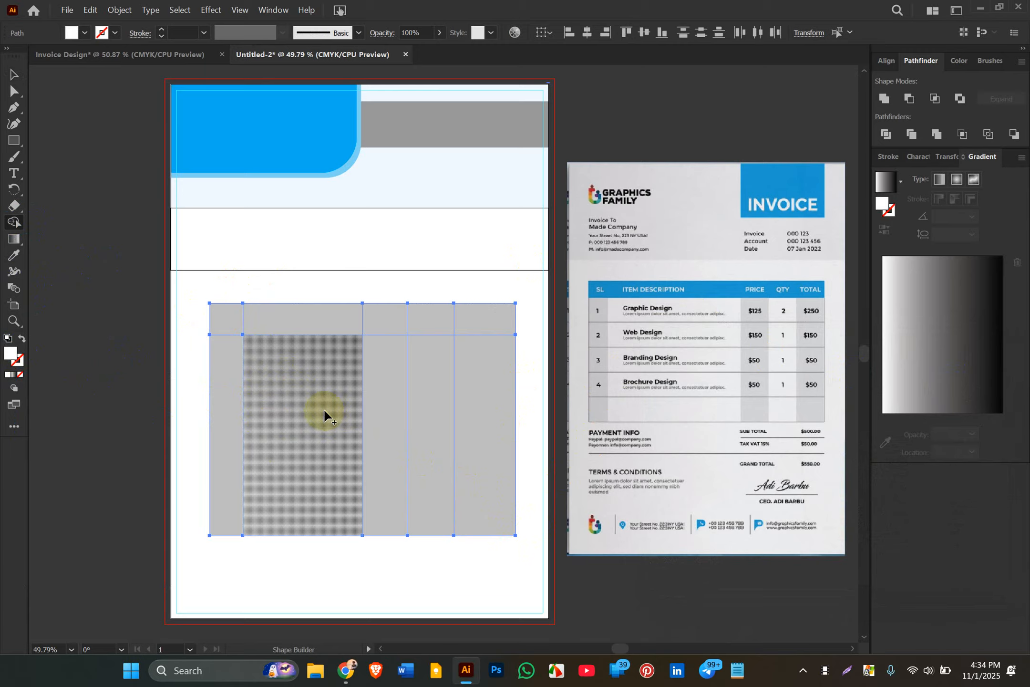
click(308, 403)
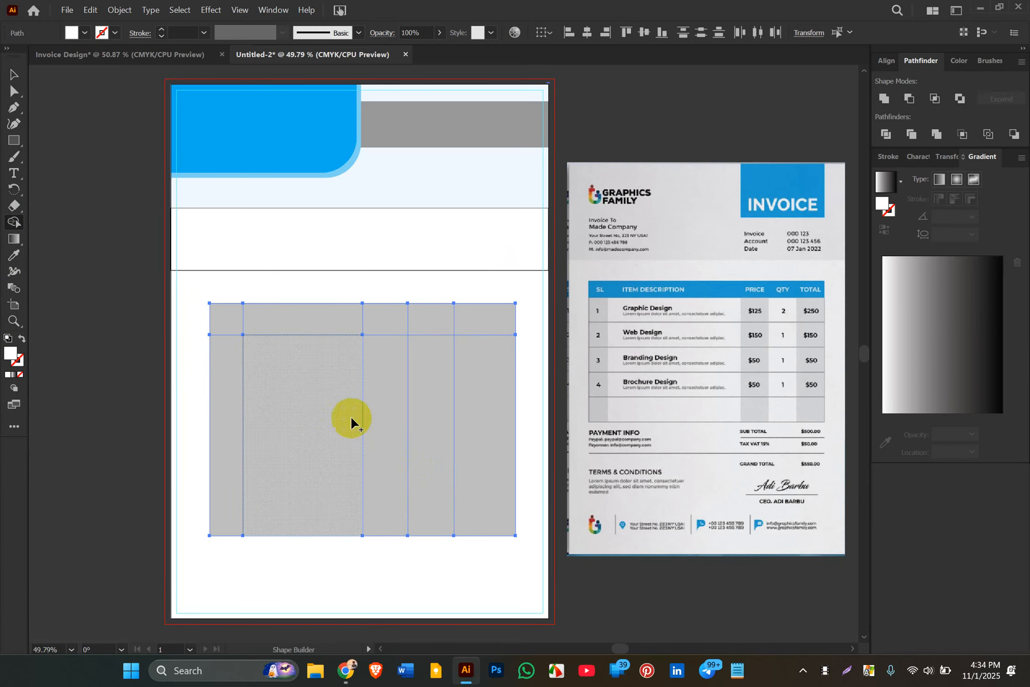
click(446, 440)
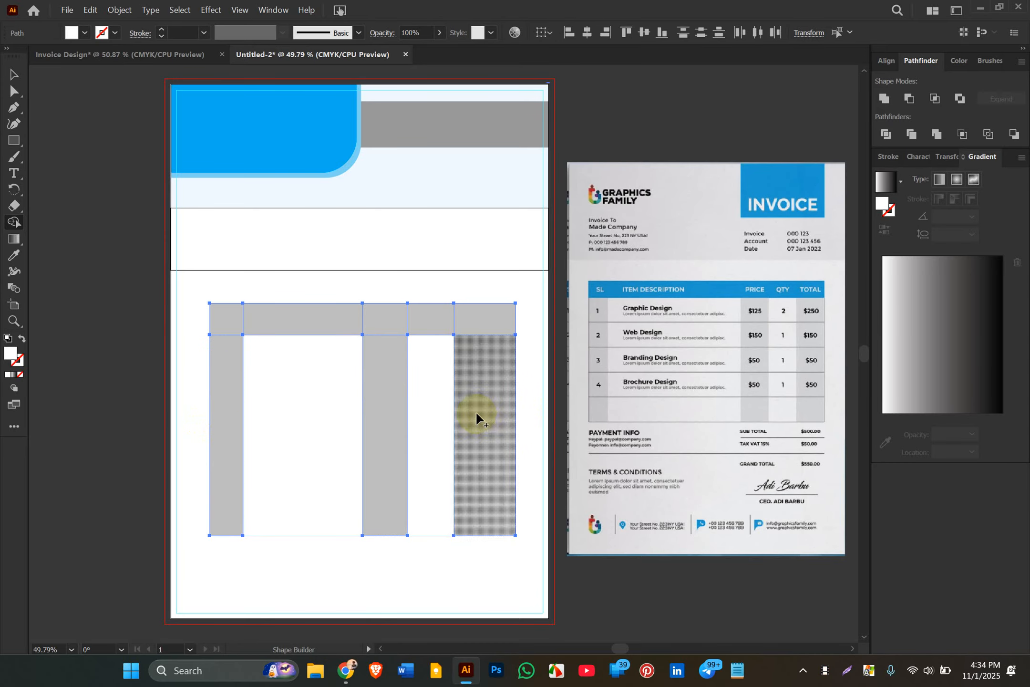
- Use Shape Builder to fill the fifth column below the header row with light blue (BDEBF9)
double_click(11, 354)
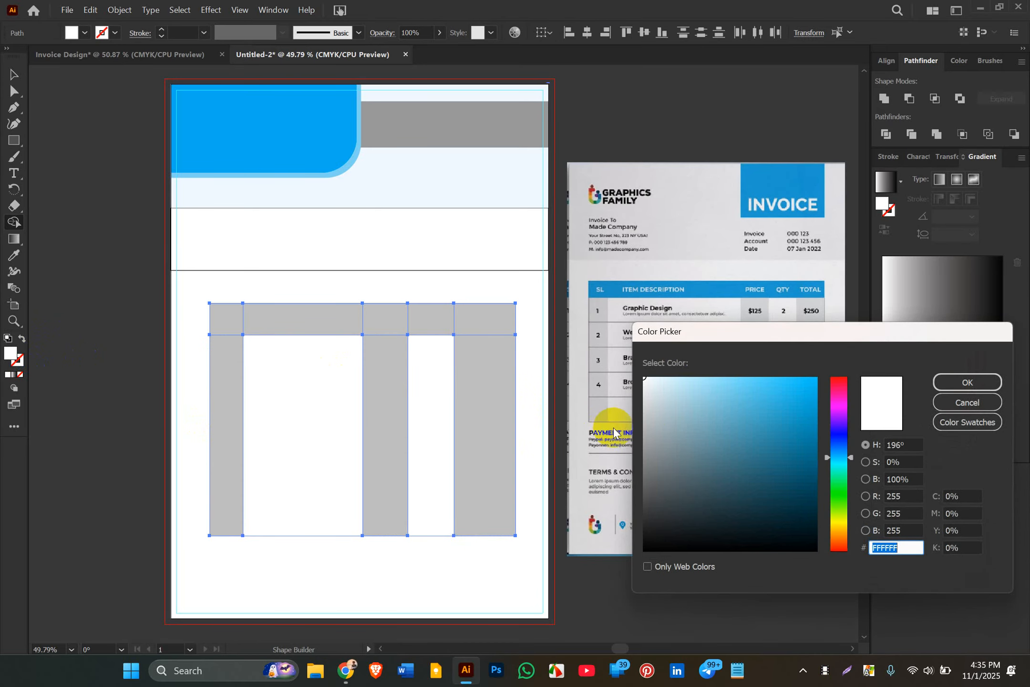
click(690, 384)
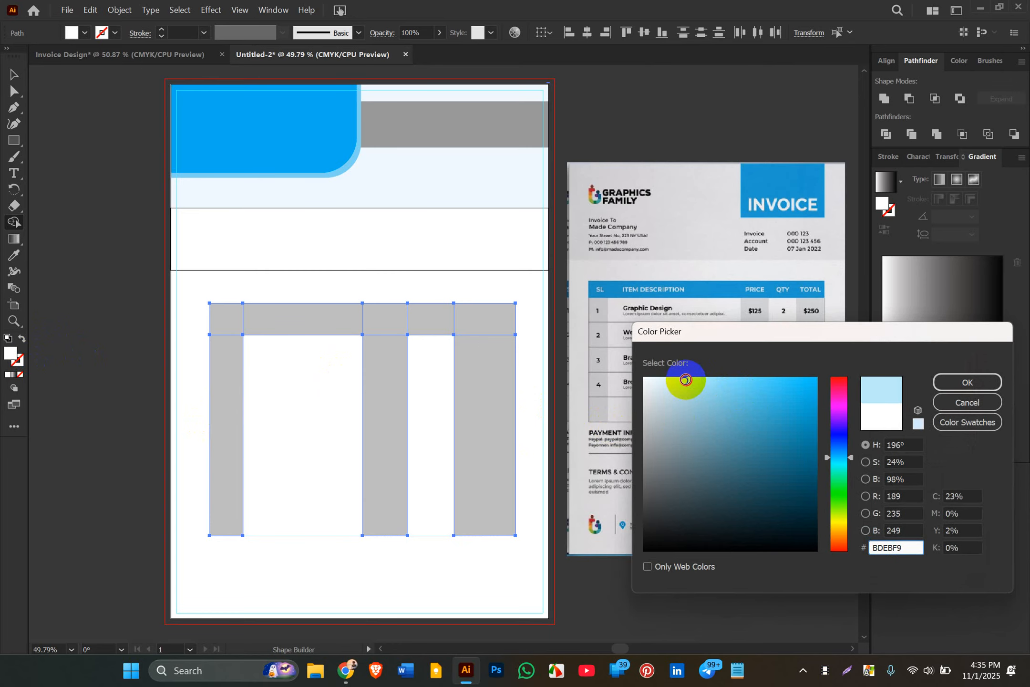
click(967, 382)
click(504, 370)
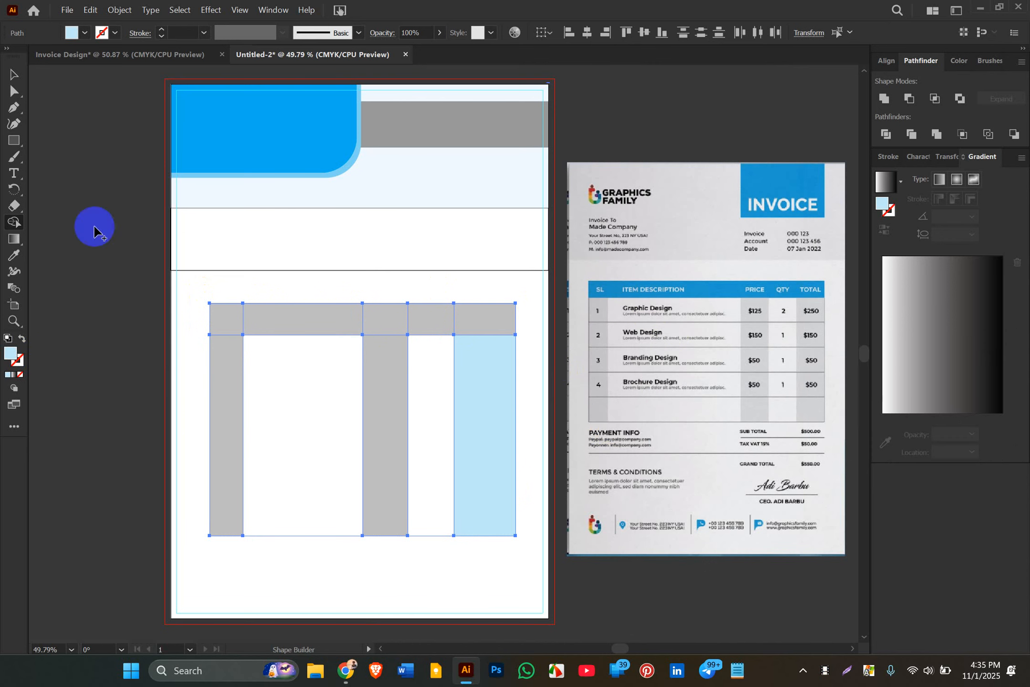
- Select the table's grey header strip alone and recolour it with the bright blue sampled from the page header shape
click(14, 74)
click(252, 316)
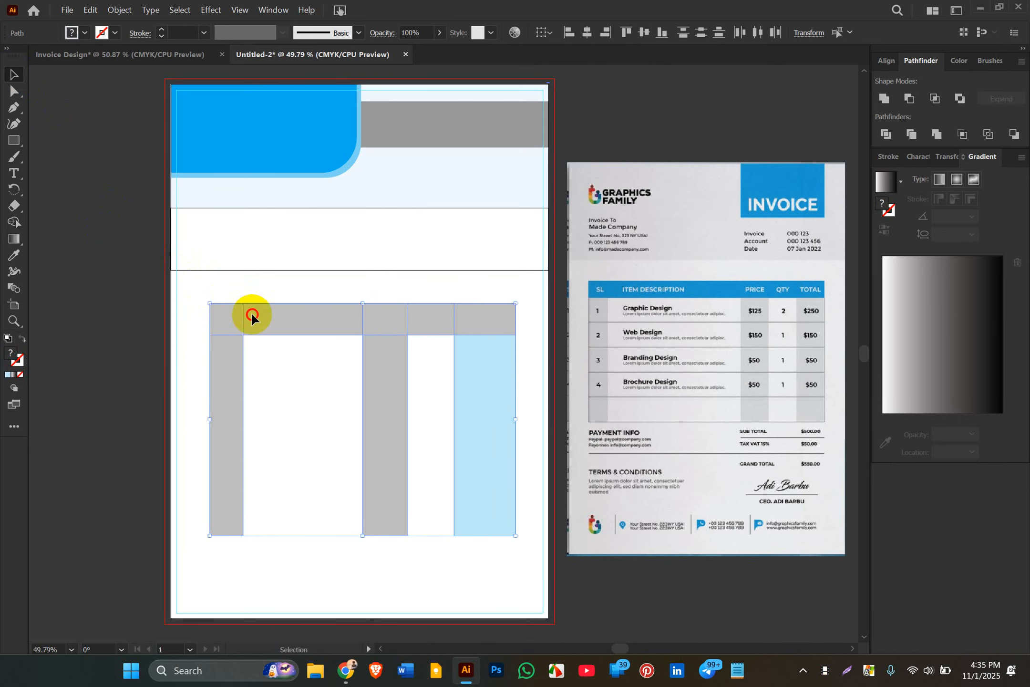
click(107, 305)
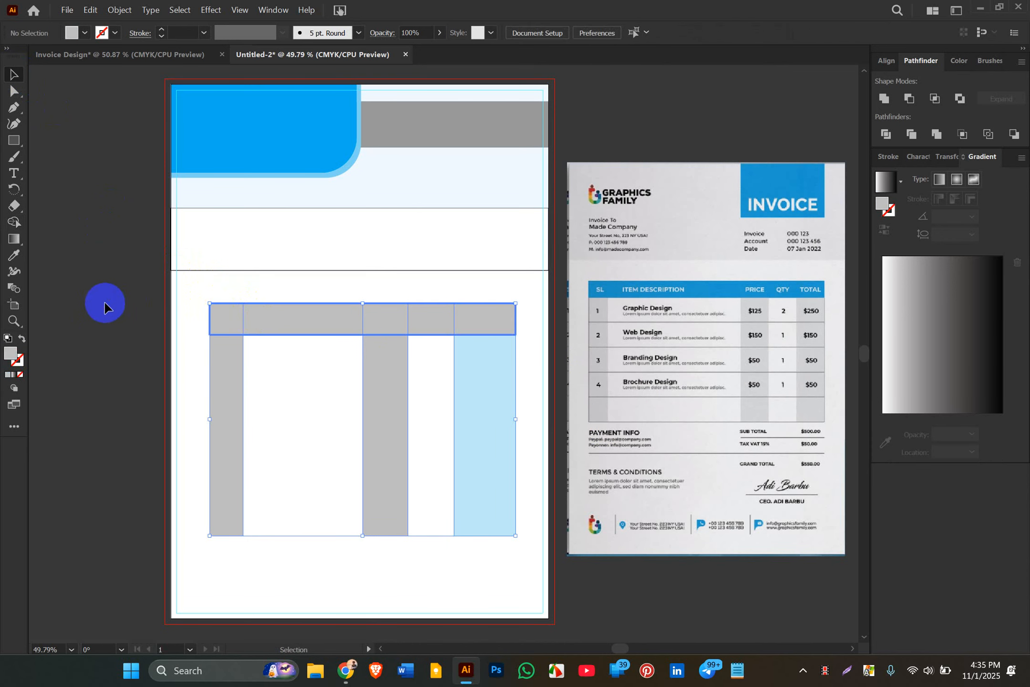
click(263, 308)
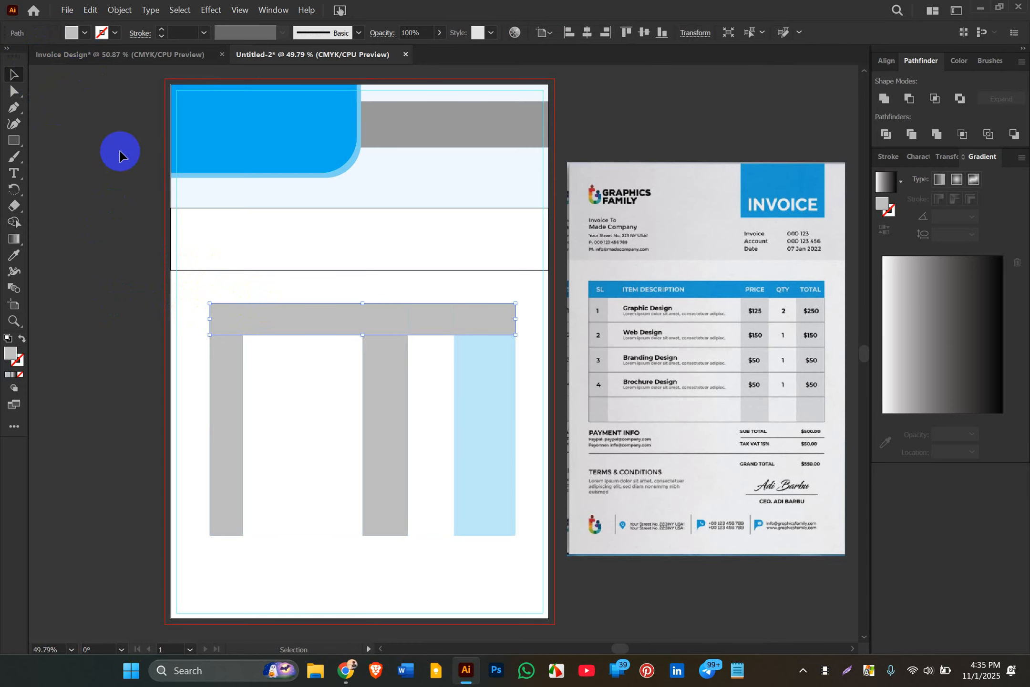
key(i)
click(266, 145)
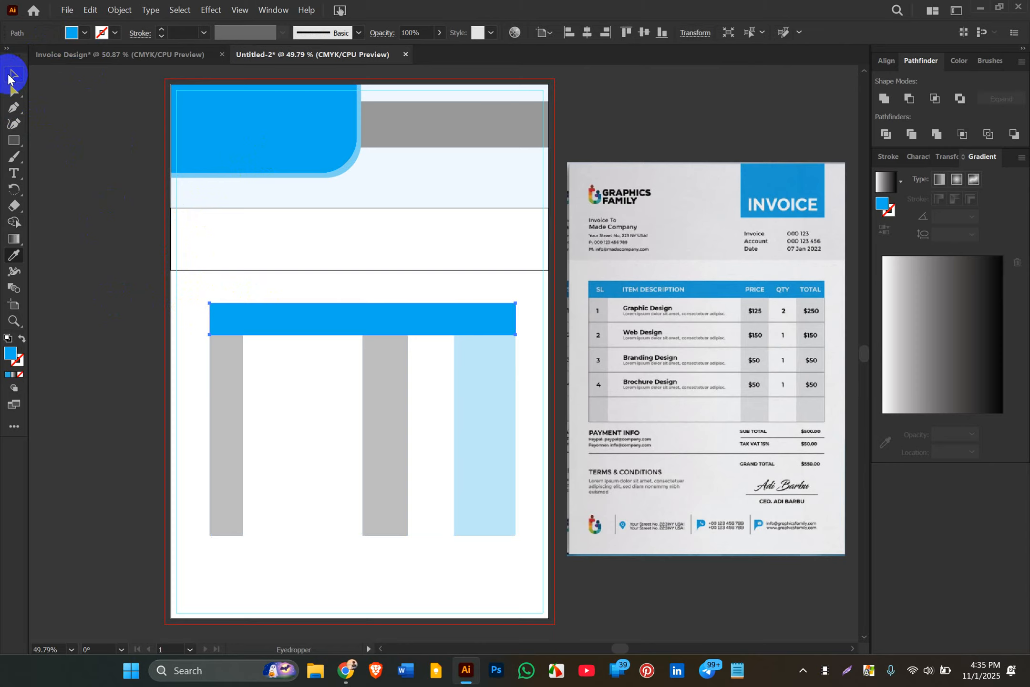
click(13, 74)
click(85, 294)
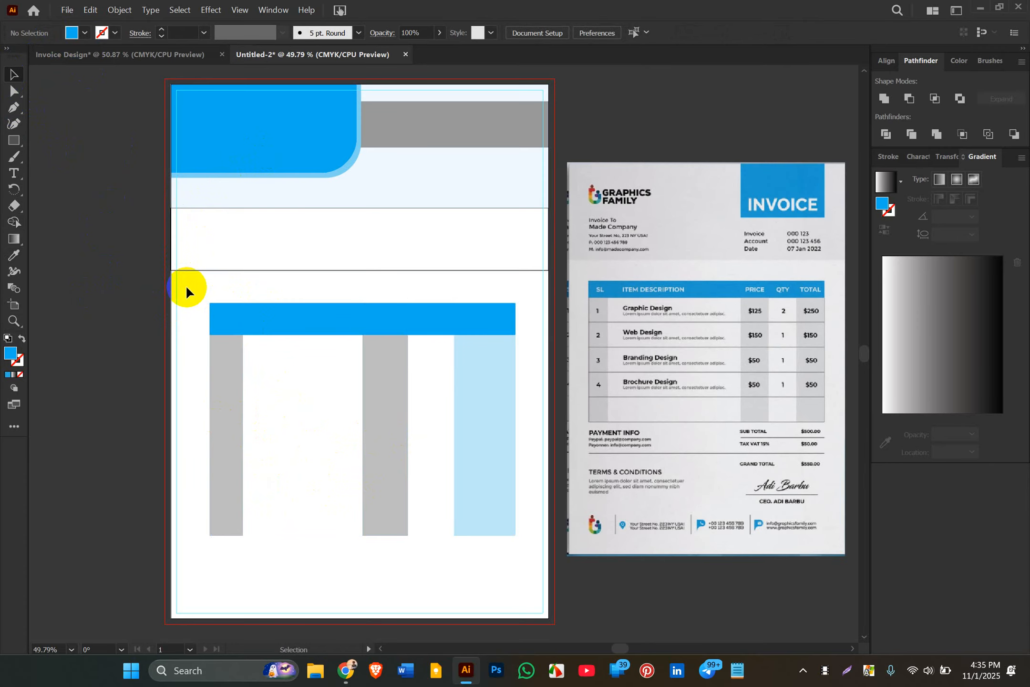
- Select all the table's shapes and give them a black 1 pt stroke
drag(186, 297, 517, 535)
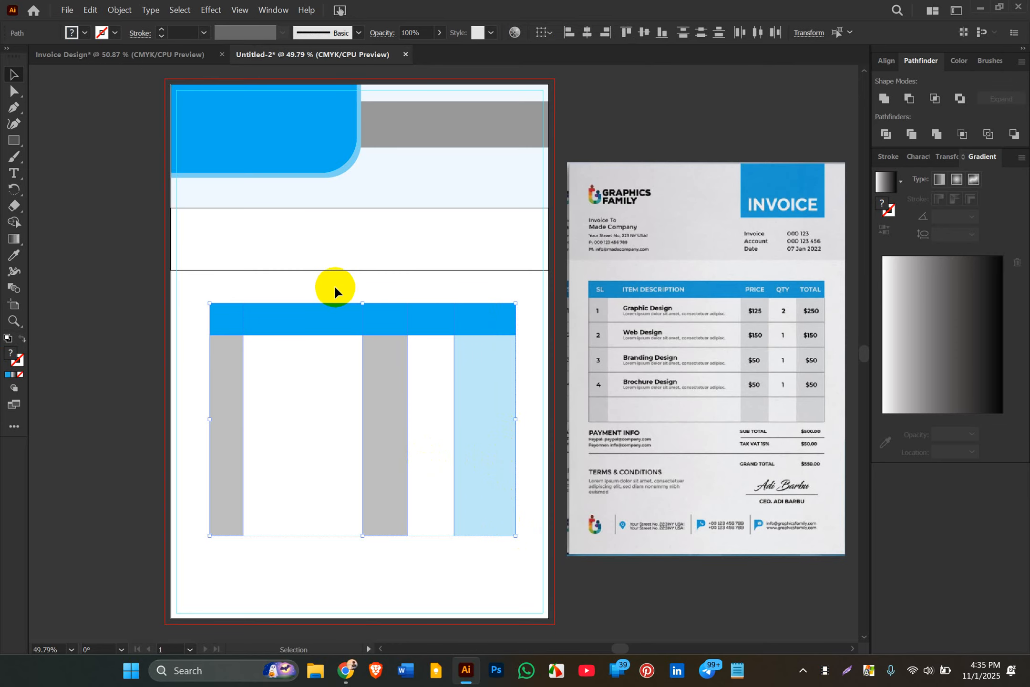
click(103, 32)
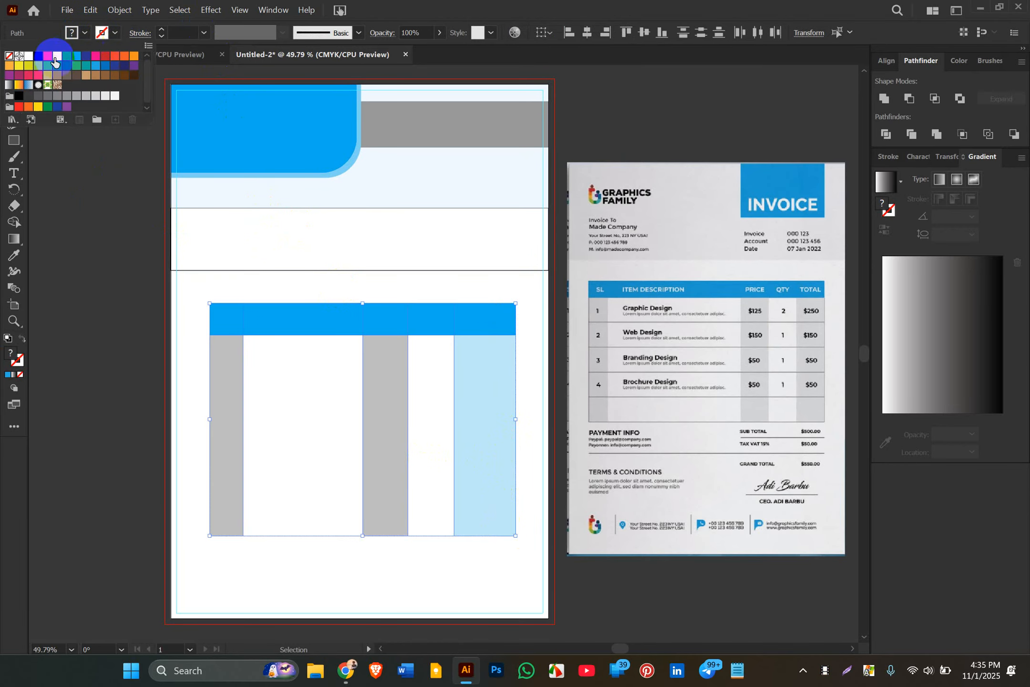
click(39, 56)
click(81, 218)
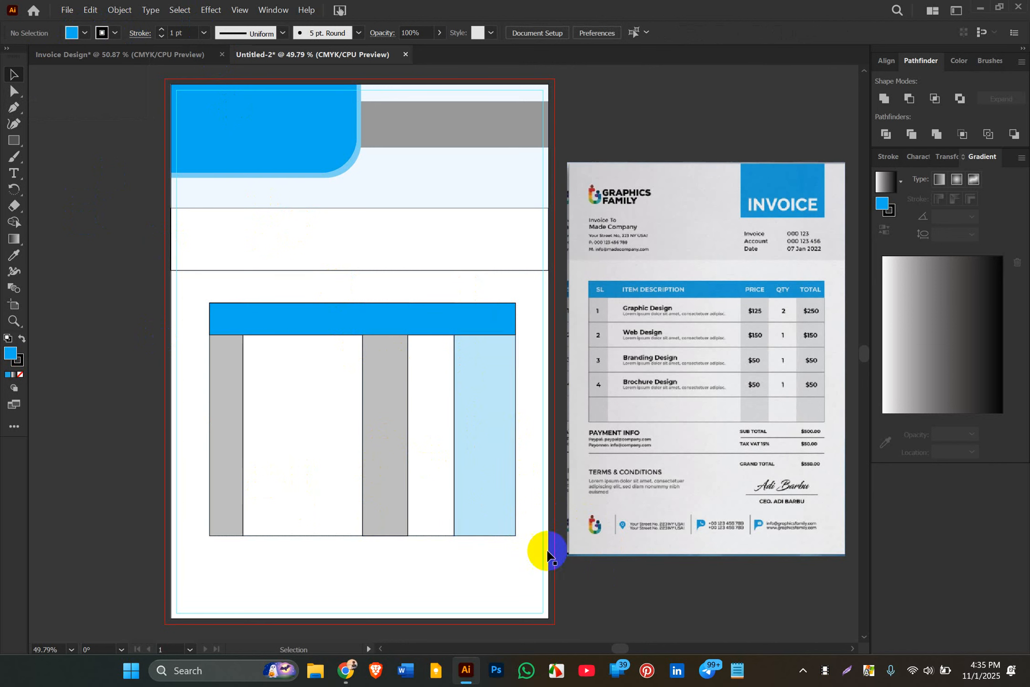
- Copy the blue header strip to the table's lower edge as a thinner strip and narrow it to span the third through fifth columns
click(446, 403)
click(386, 312)
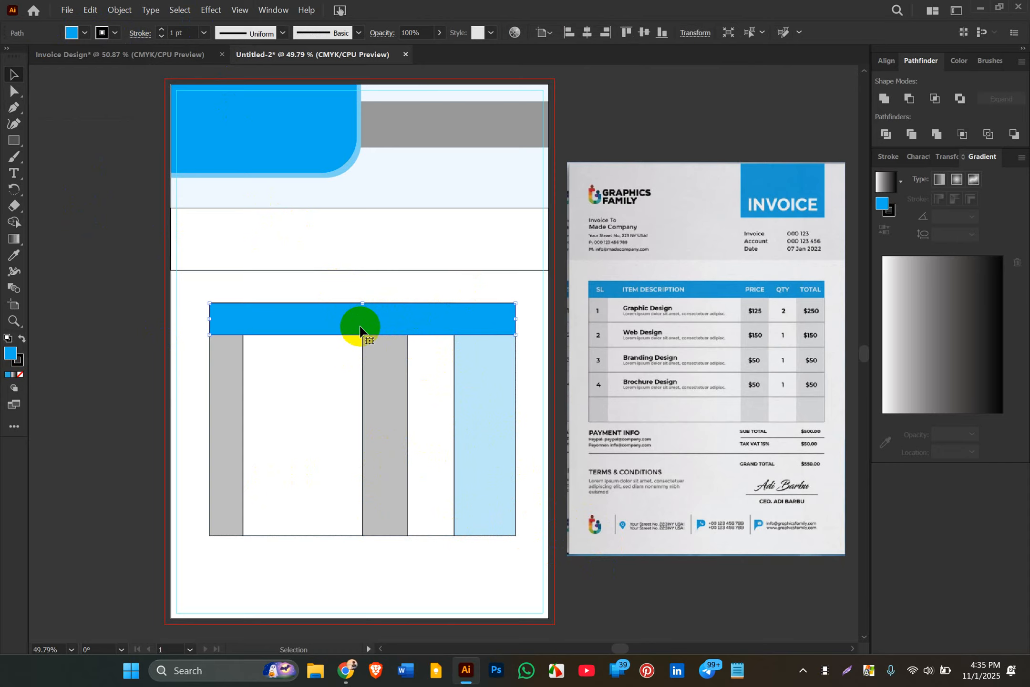
key(a)
key(v)
drag(361, 329, 363, 517)
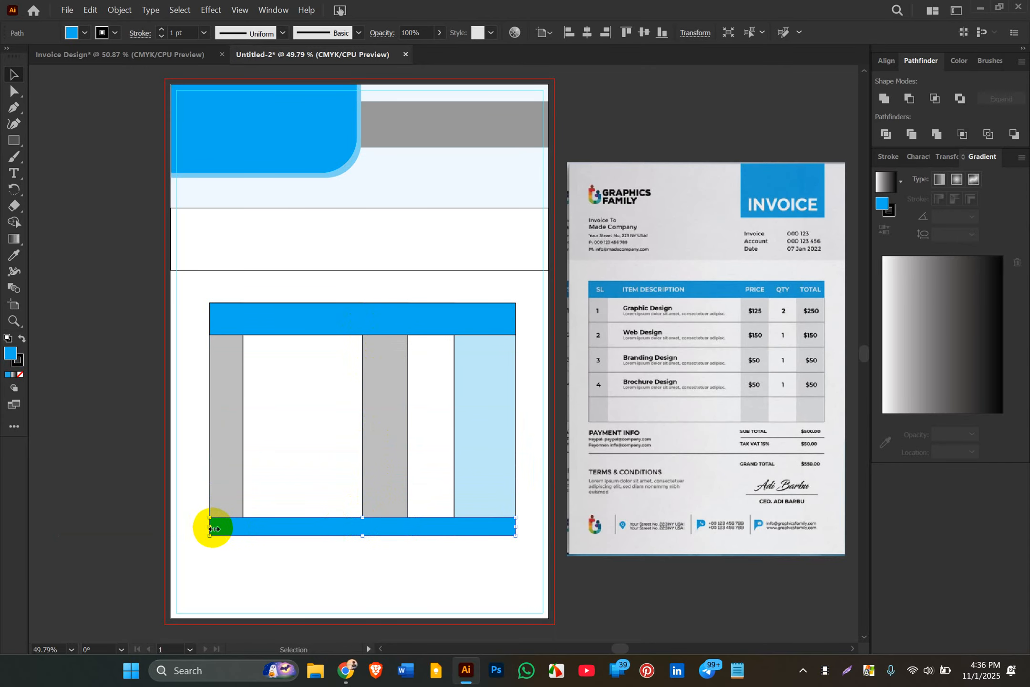
drag(212, 528, 361, 527)
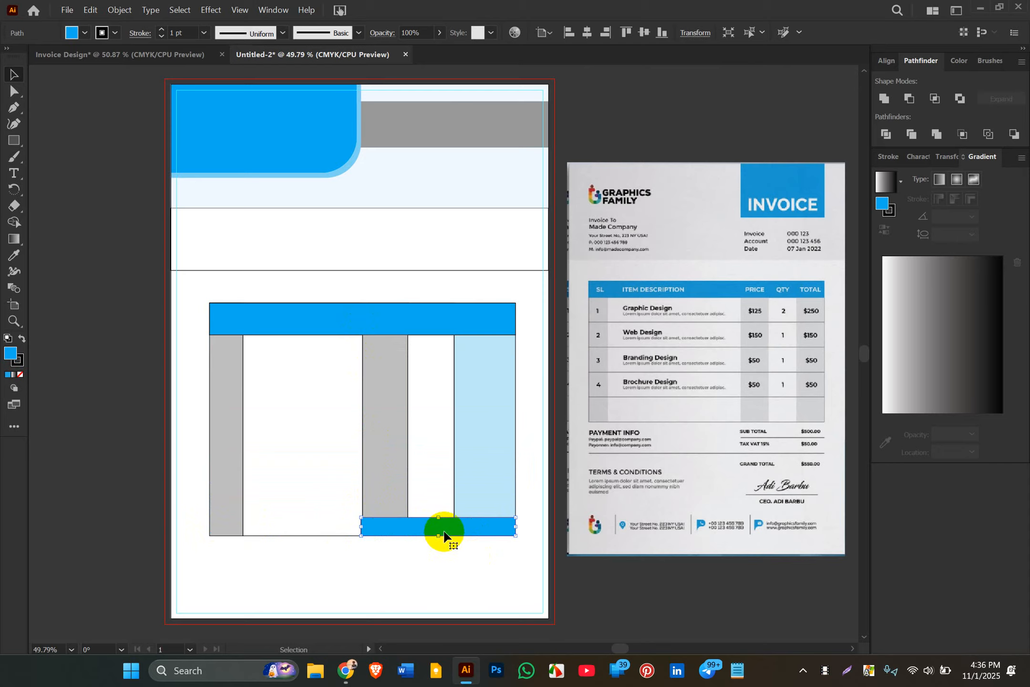
click(460, 566)
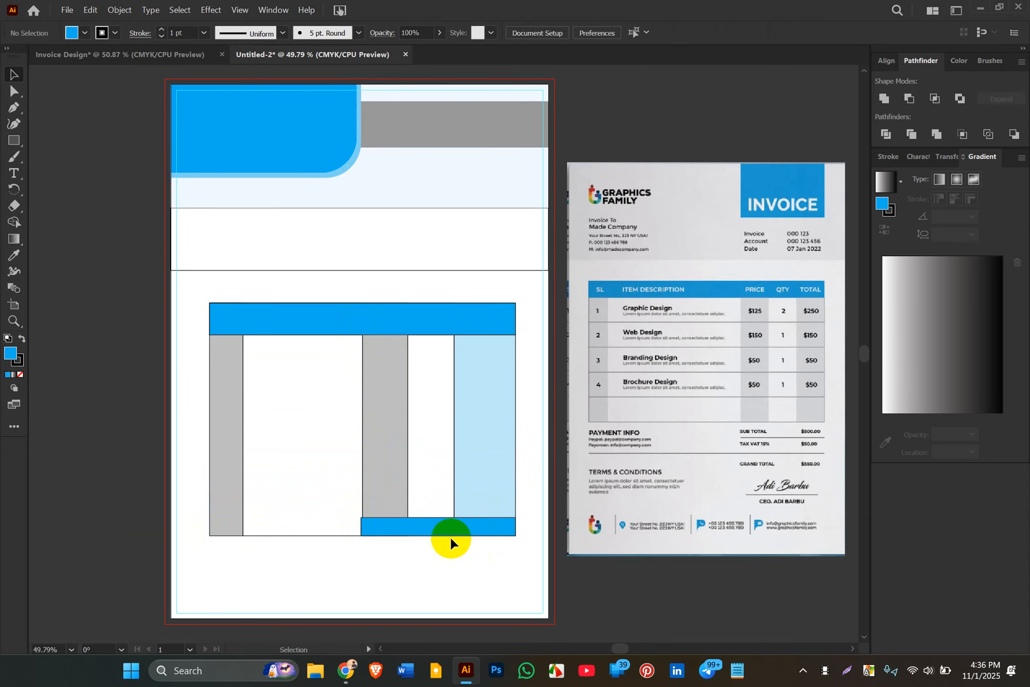
- Make the blue strip at the table's lower edge slightly taller by raising its upper edge
click(451, 531)
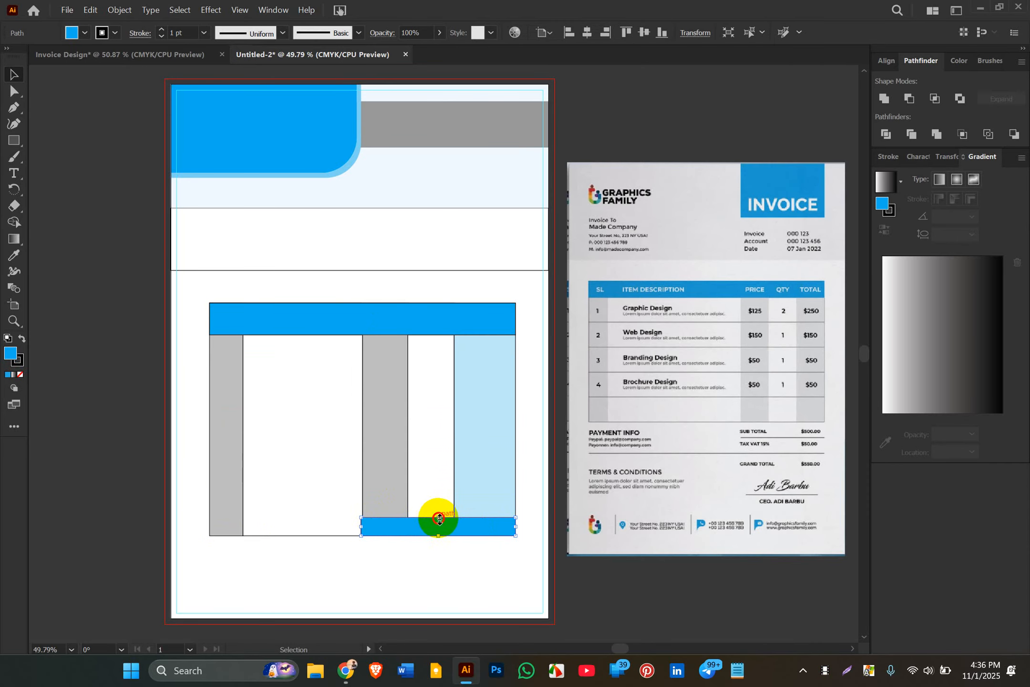
drag(439, 519, 440, 512)
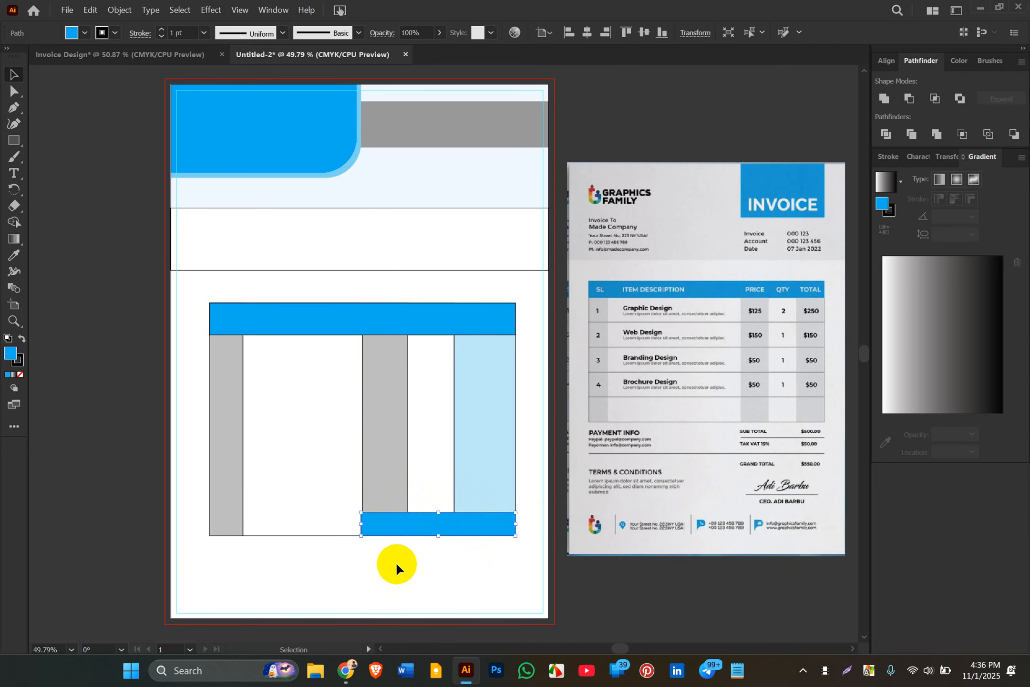
click(430, 577)
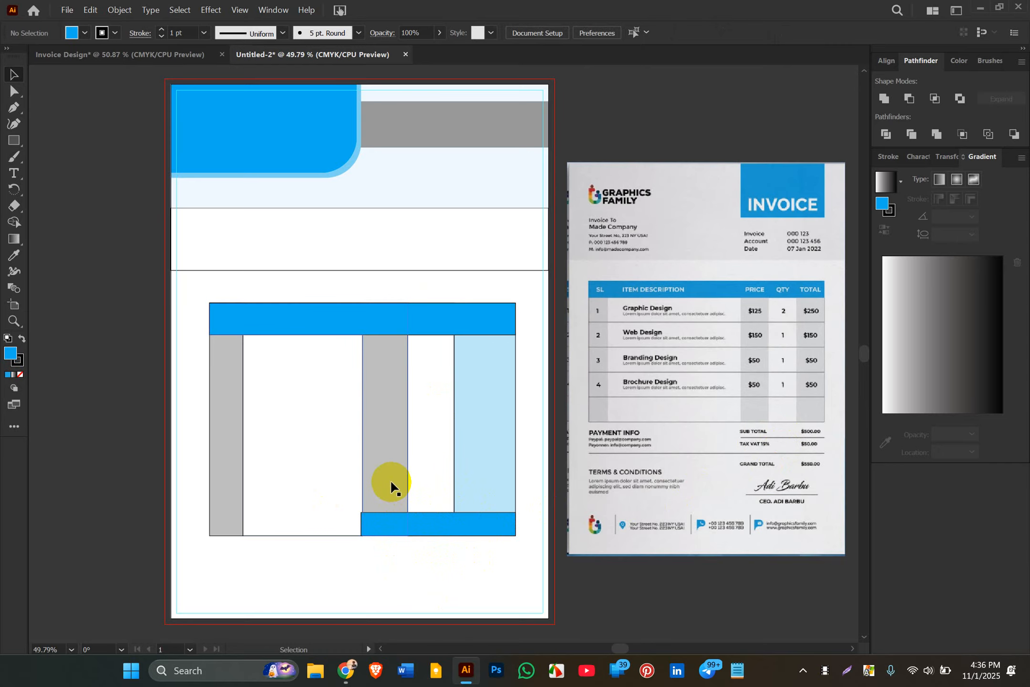
scroll(390, 480, up, 2)
click(391, 572)
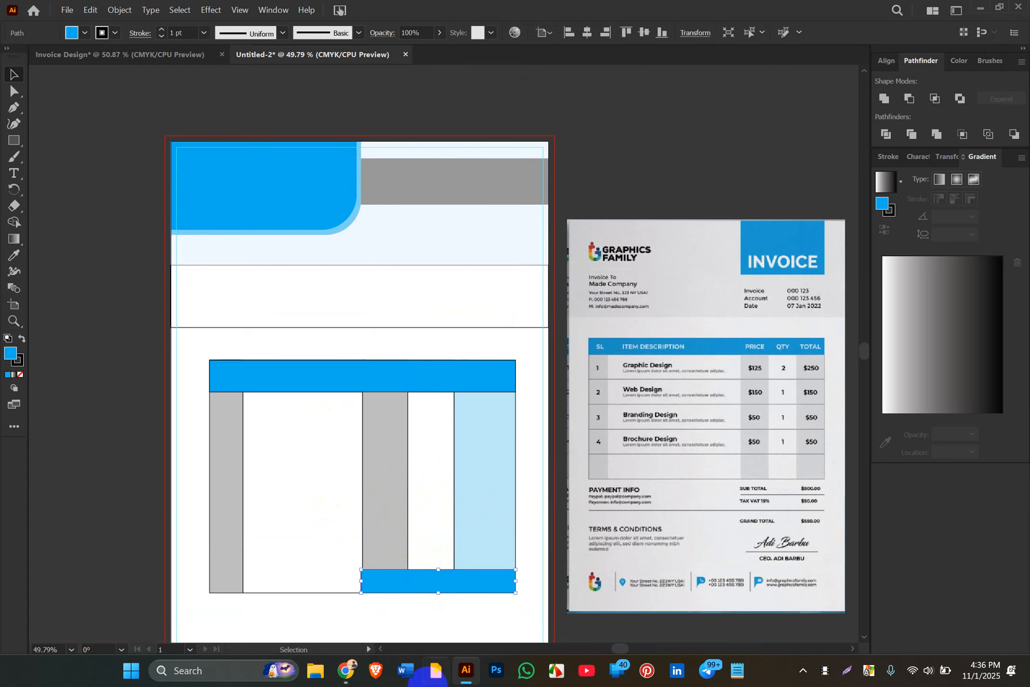
click(423, 620)
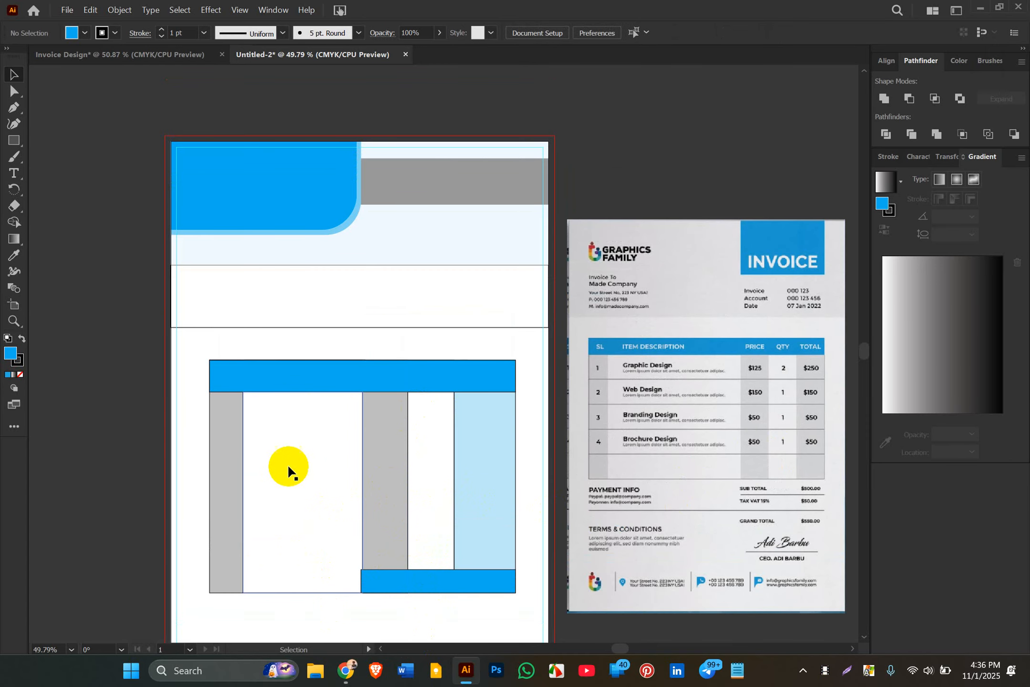
- Add the text "sl" on the pasteboard beside the table and scale it up to about 127 pt
scroll(349, 425, down, 2)
click(236, 342)
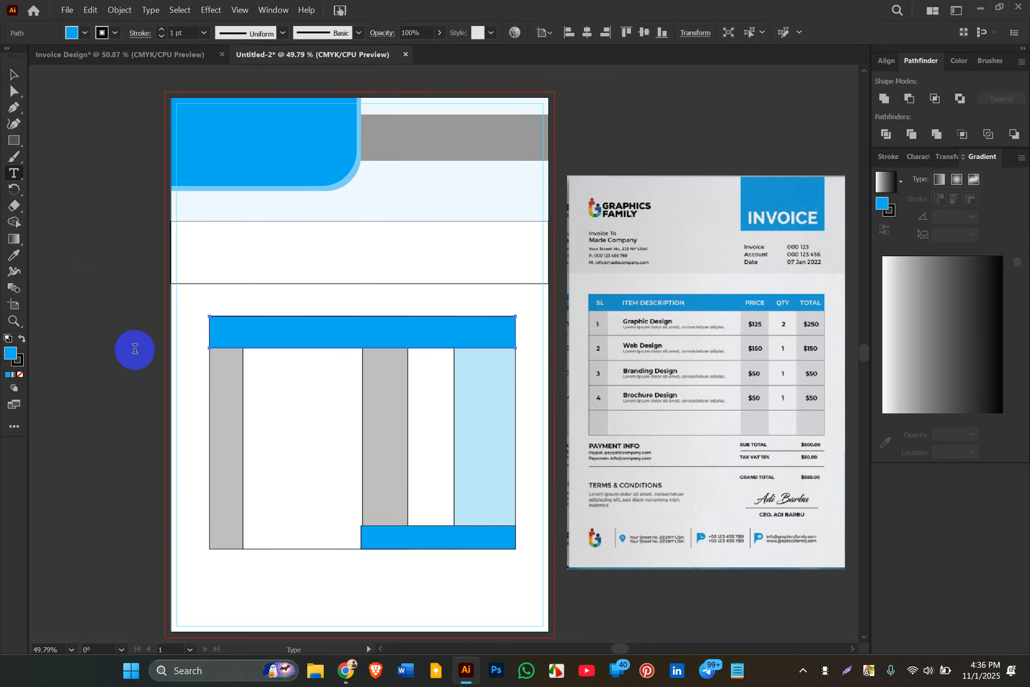
click(167, 361)
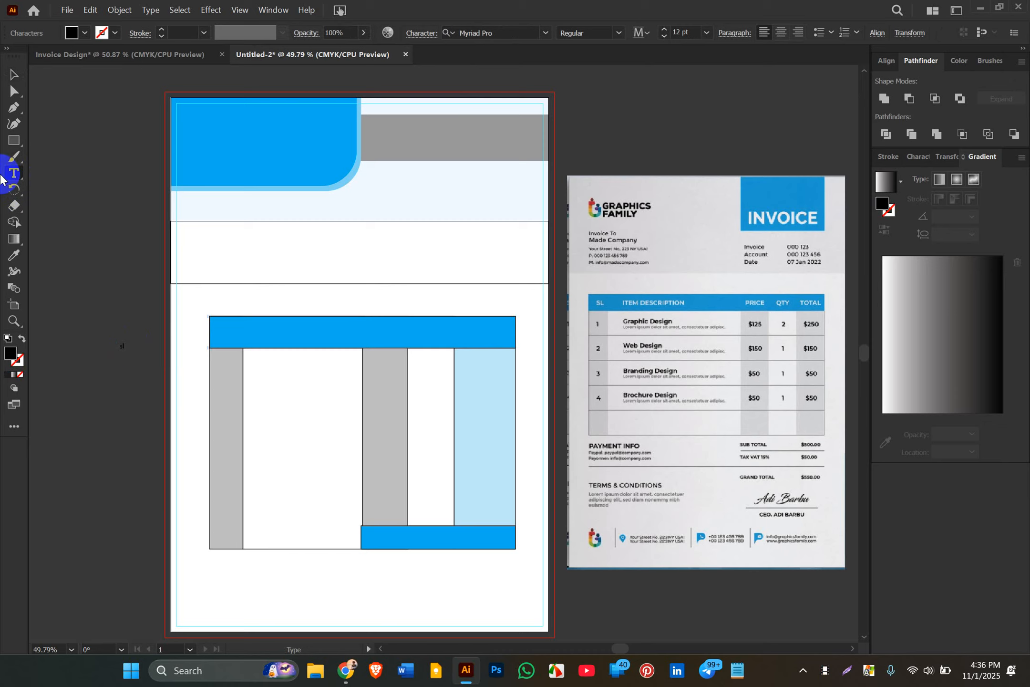
click(13, 73)
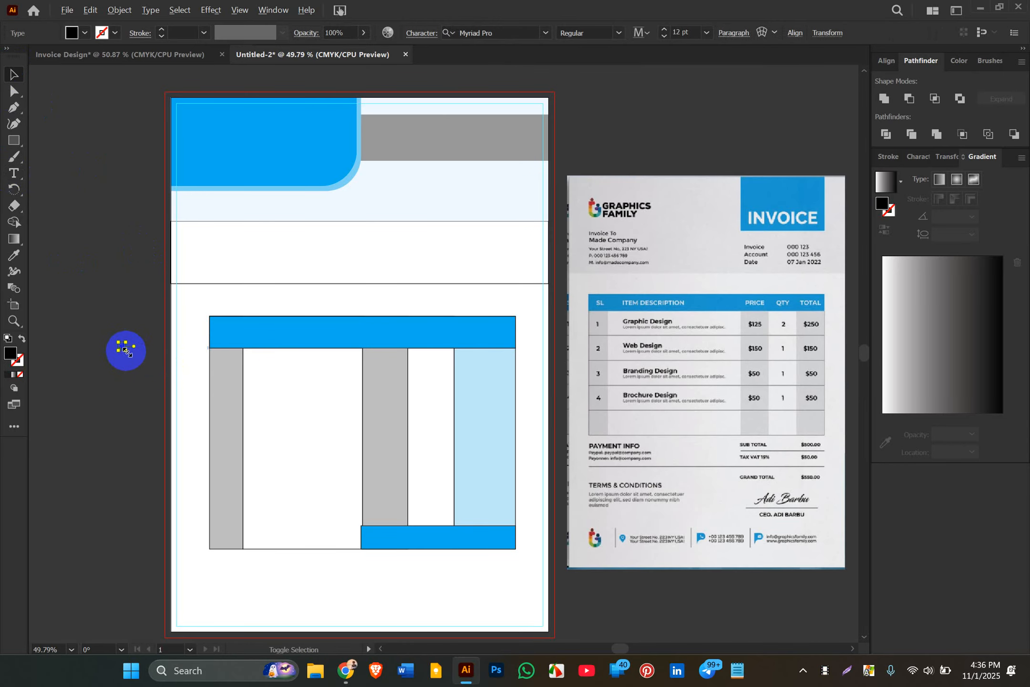
drag(125, 349, 179, 388)
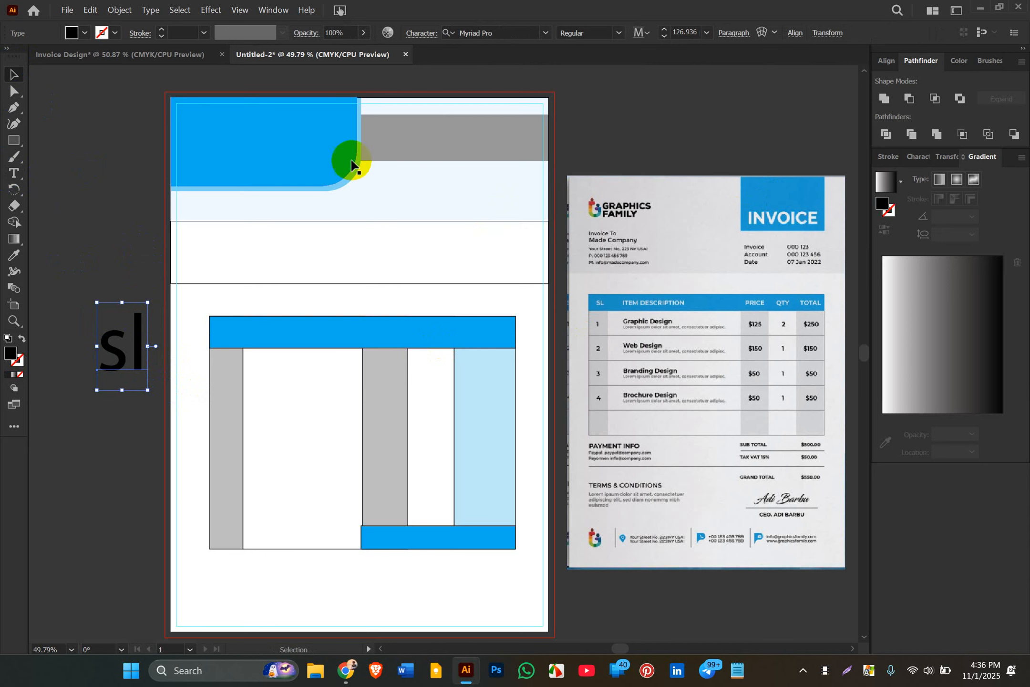
- Set the "sl" text to All Caps and deselect it
click(915, 161)
click(884, 322)
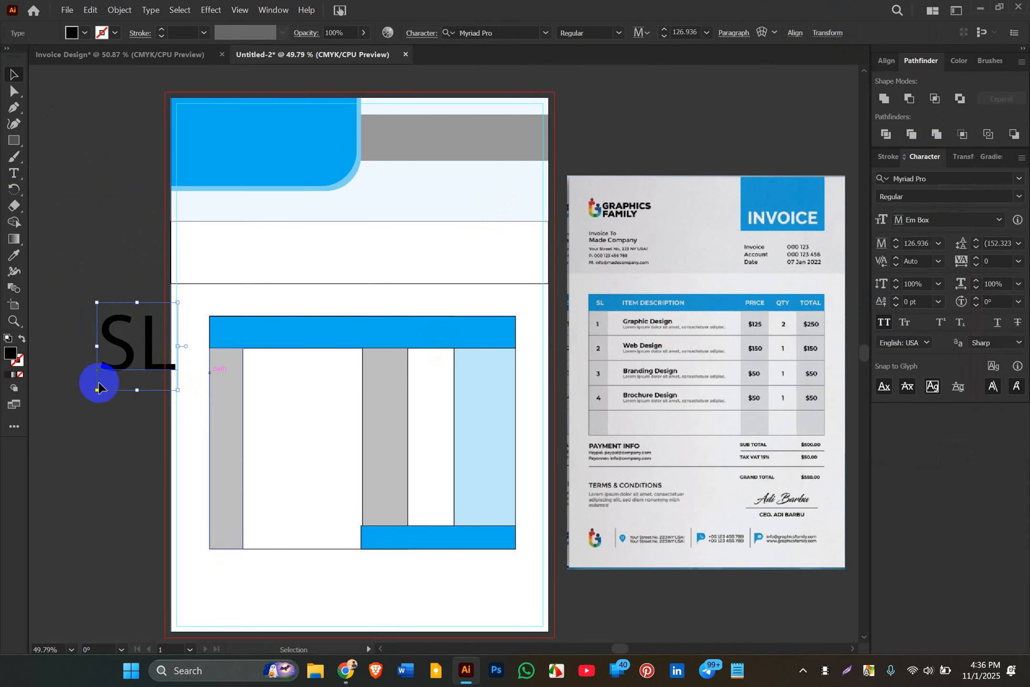
click(177, 386)
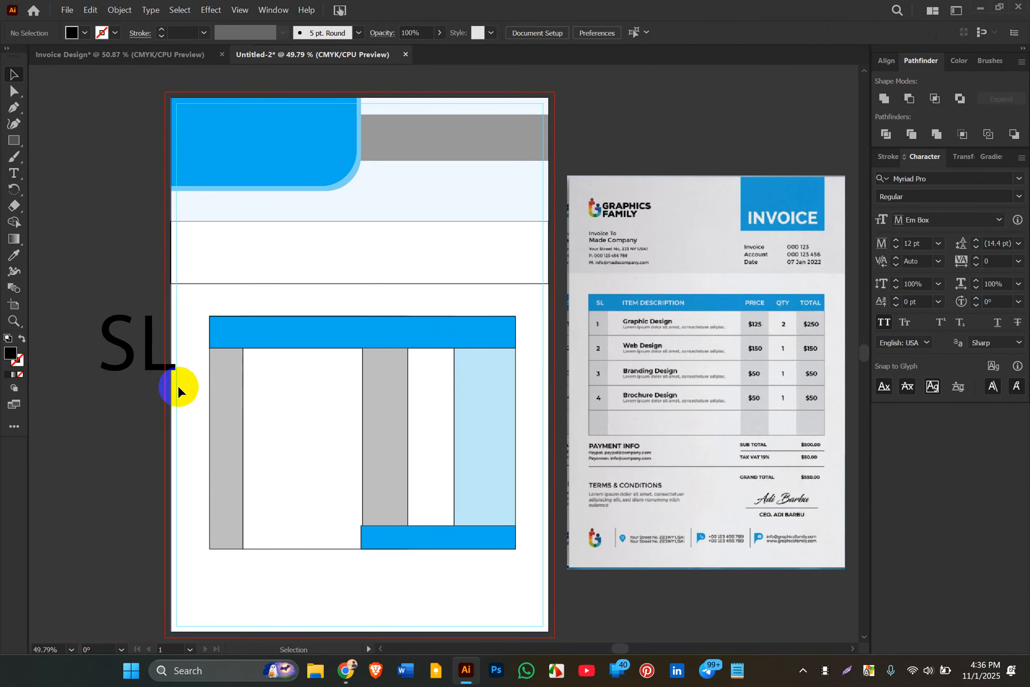
- Move the "SL" text into the blue table header above the first column and scale it down to about 22 pt
click(149, 347)
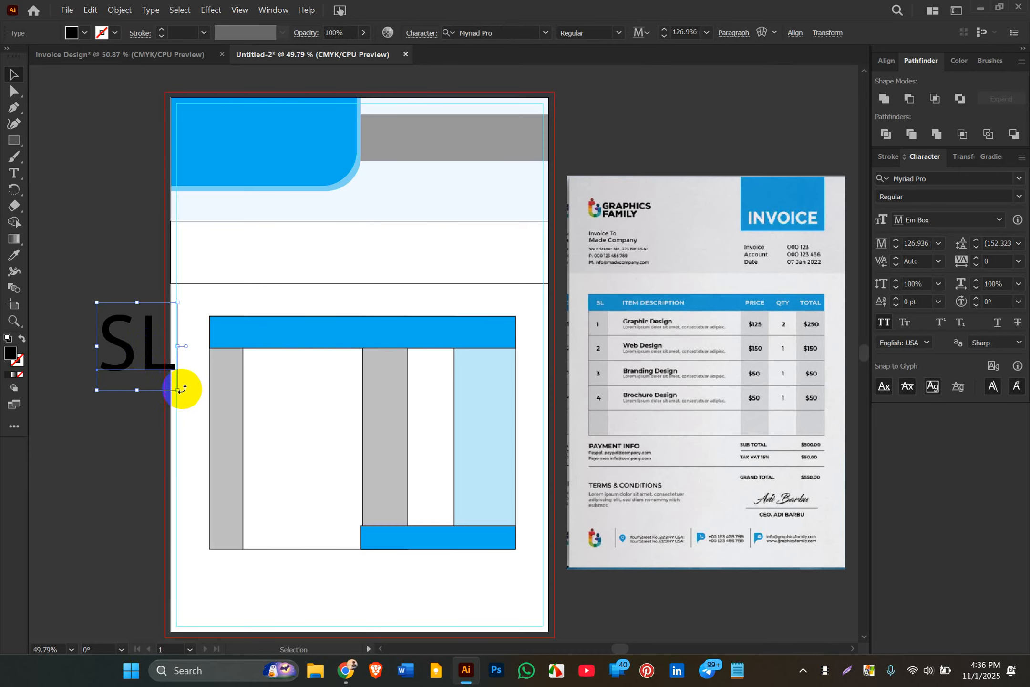
drag(177, 390, 230, 333)
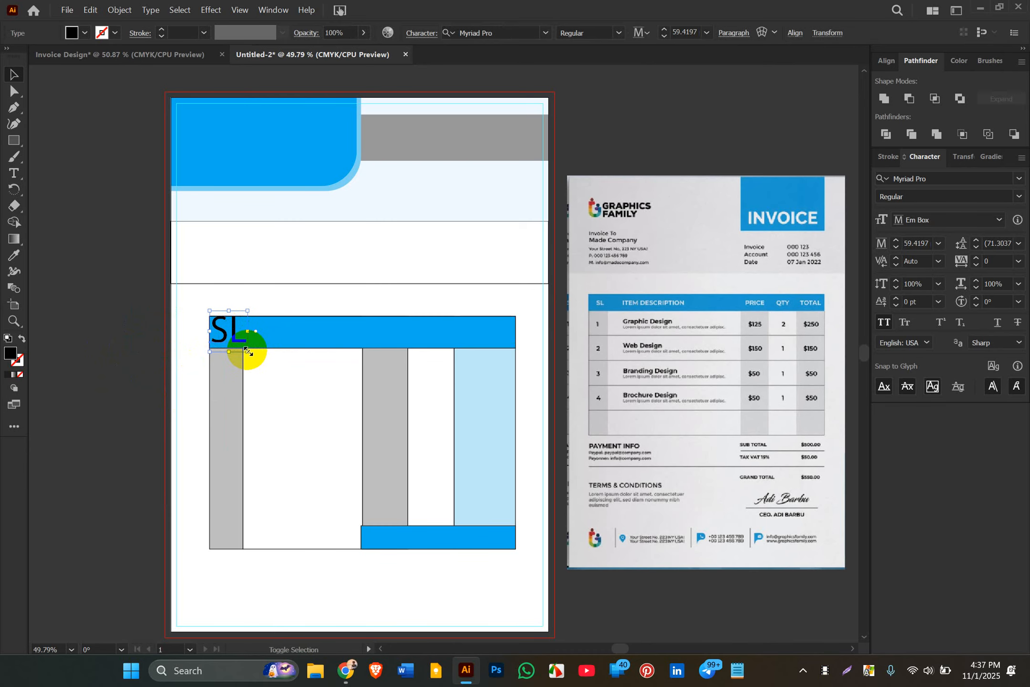
drag(247, 350, 236, 347)
click(229, 356)
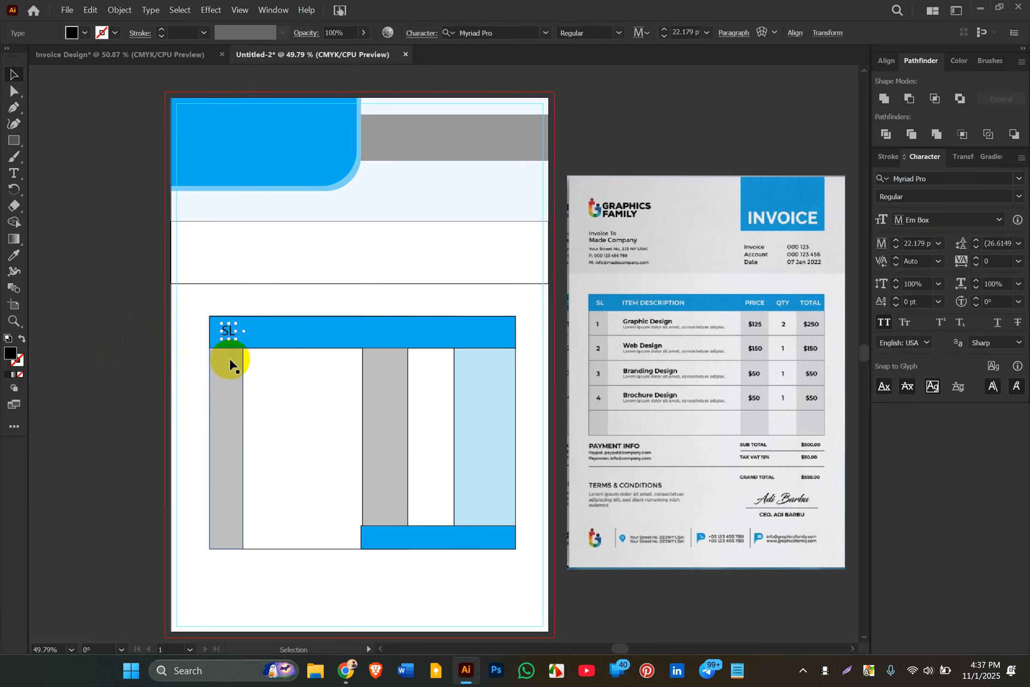
click(231, 330)
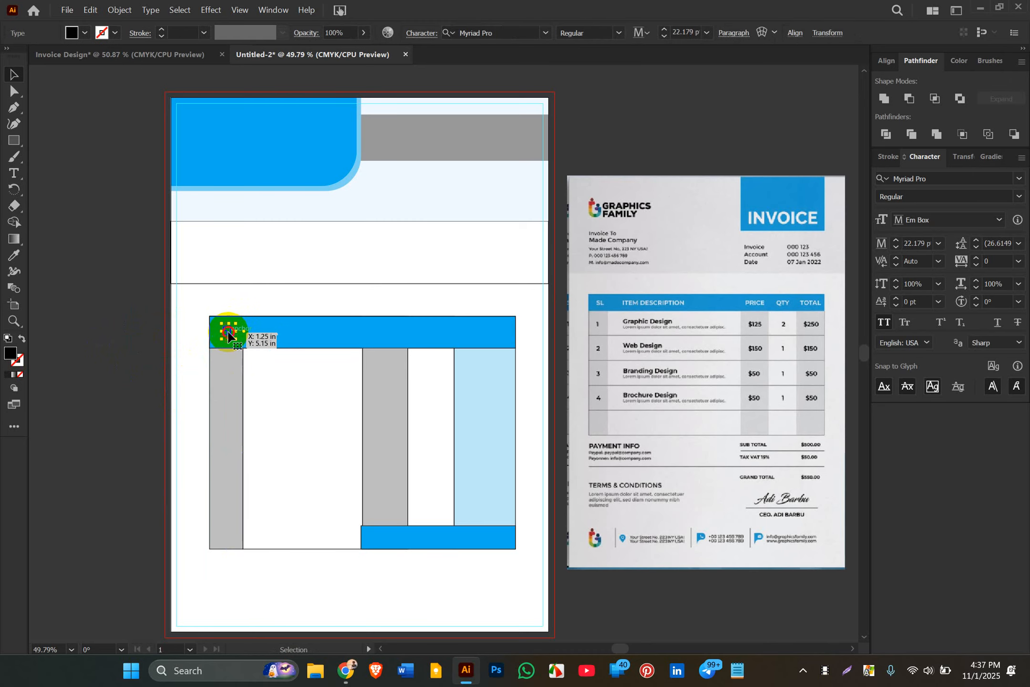
click(238, 364)
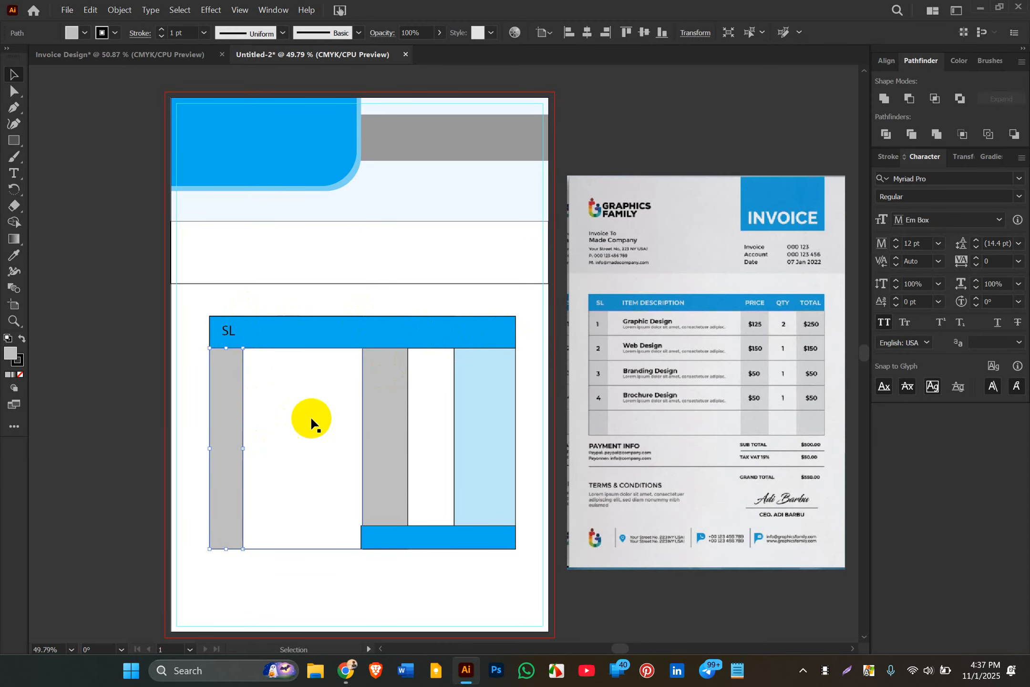
click(310, 329)
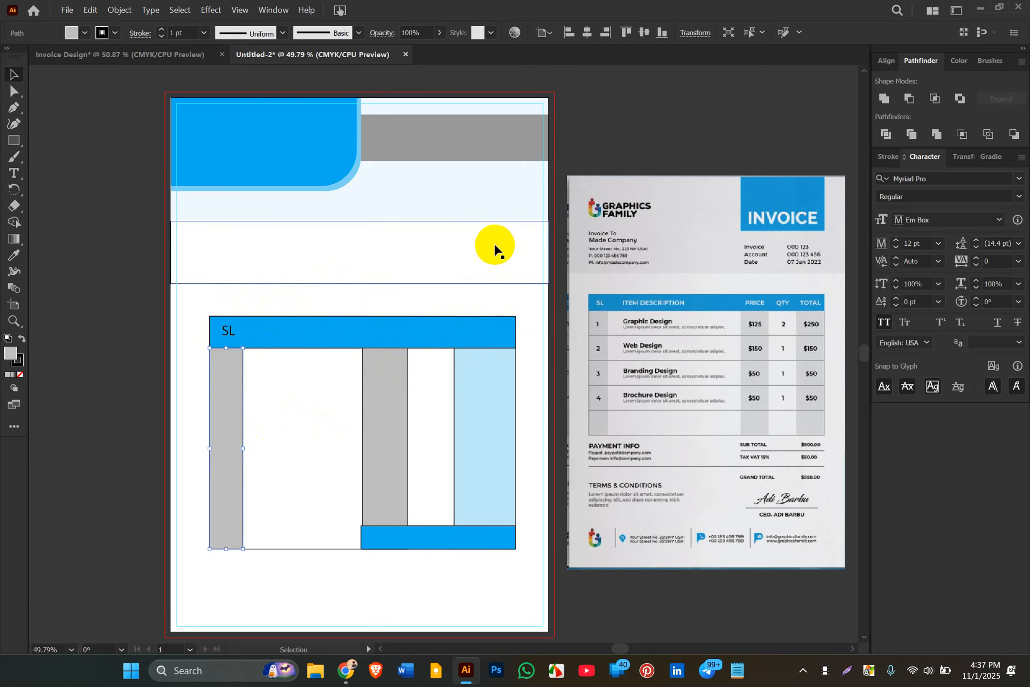
drag(283, 471, 341, 375)
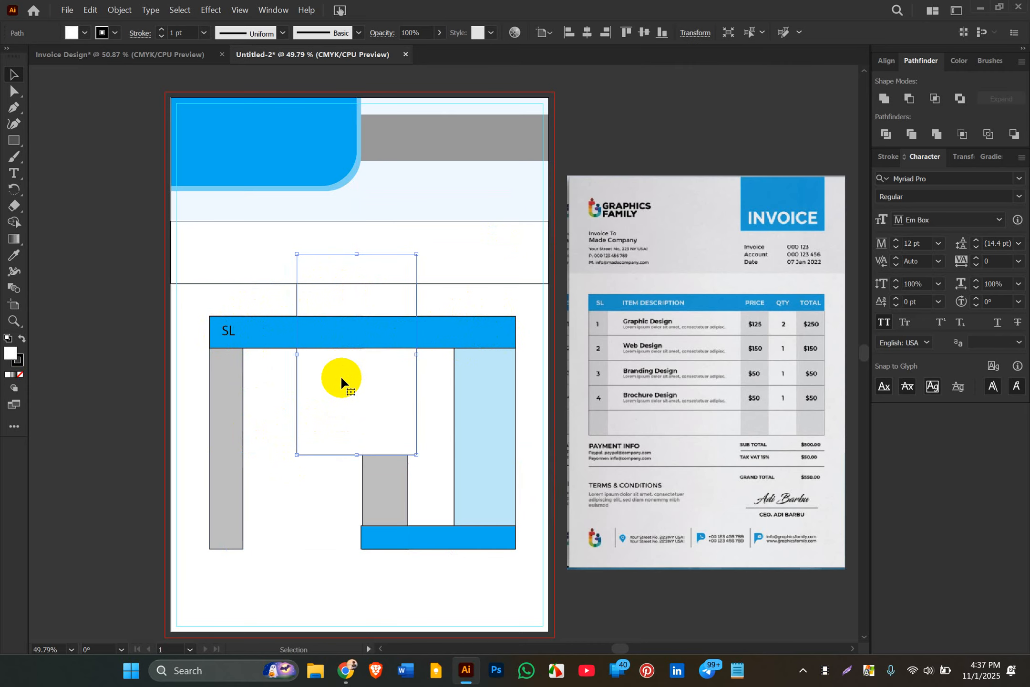
key(ctrl+z)
scroll(340, 375, down, 2)
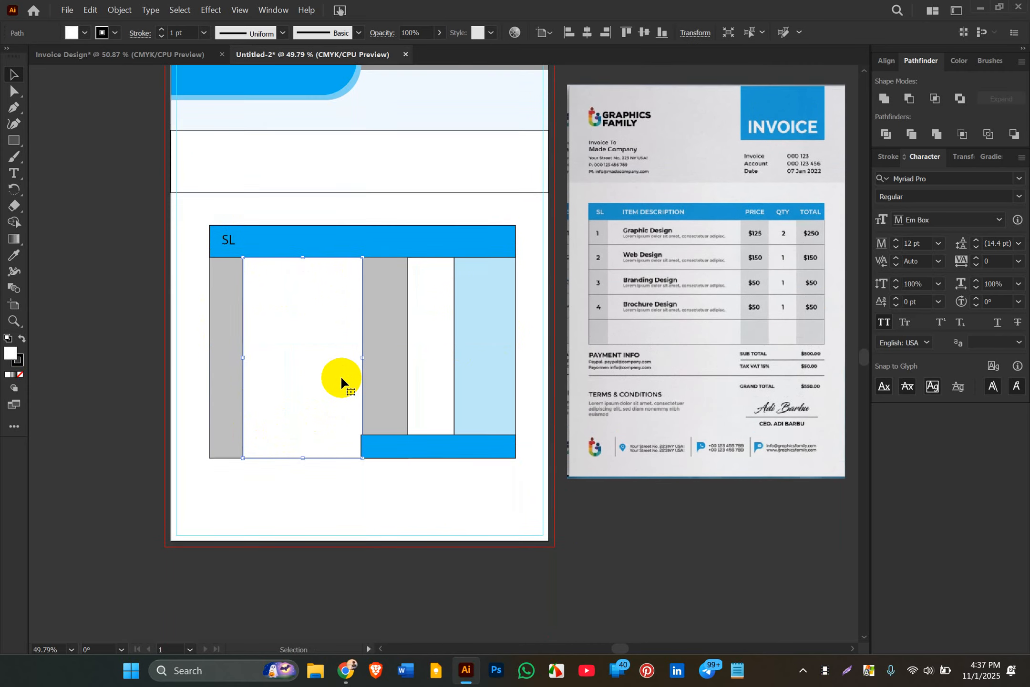
scroll(340, 375, up, 1)
scroll(390, 366, up, 1)
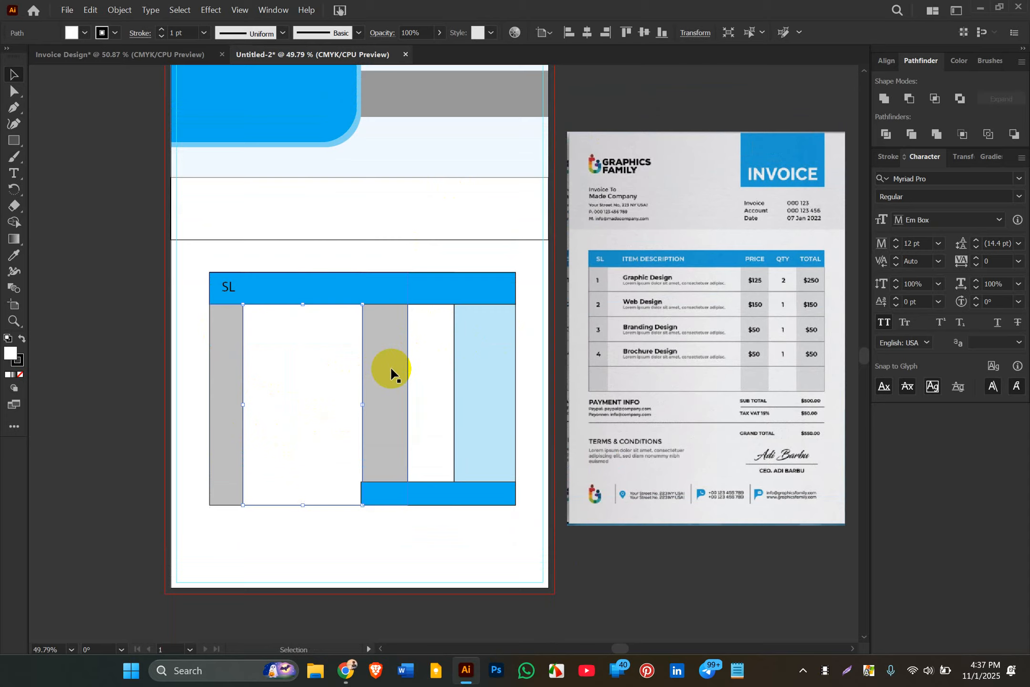
scroll(390, 371, up, 1)
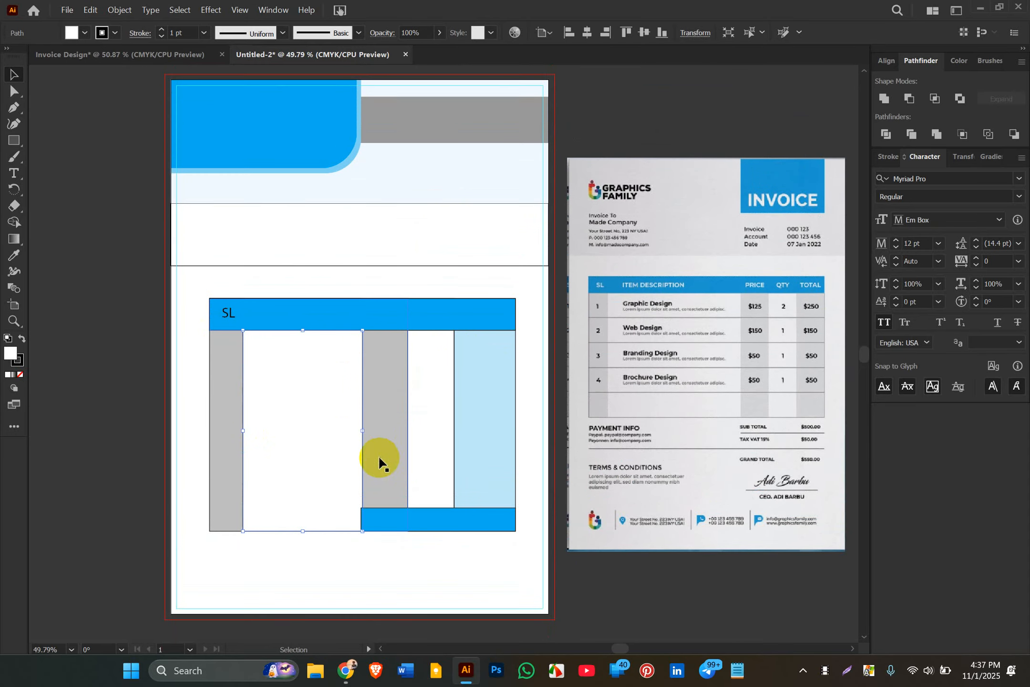
scroll(379, 459, down, 3)
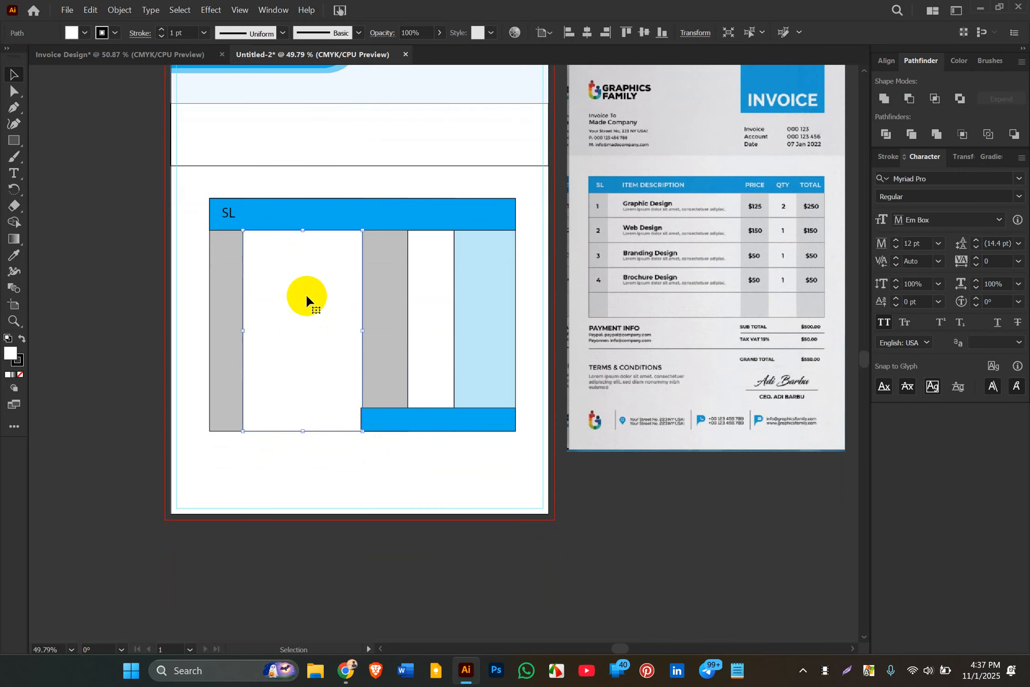
- Unlock all objects and shorten the white lower background rectangle from its upper edge to a thin full-width strip along the page's foot
click(242, 462)
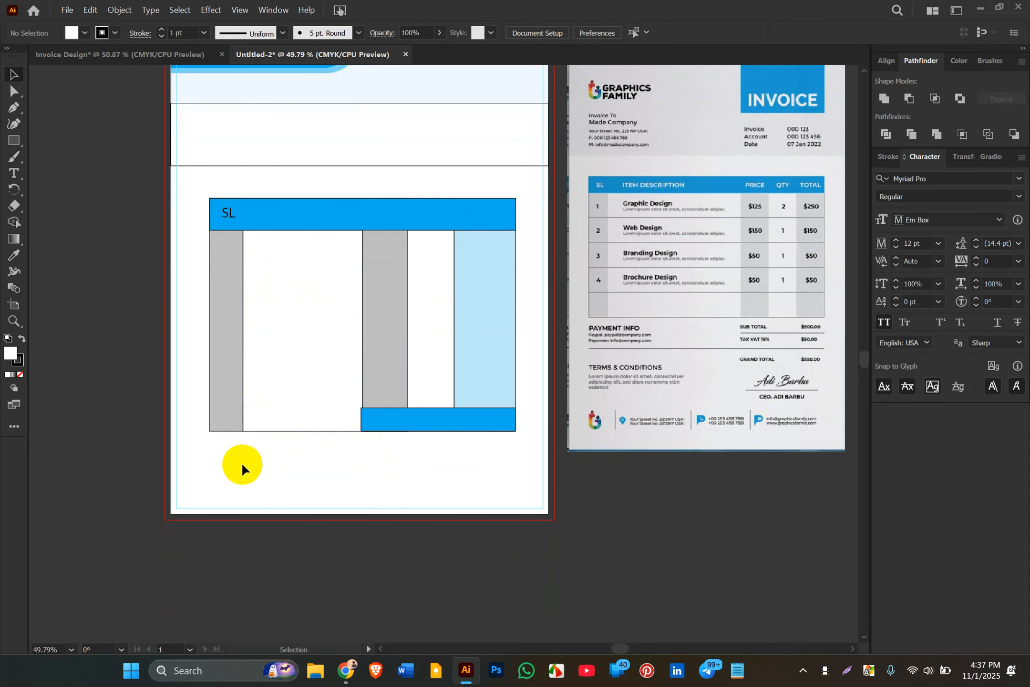
key(ctrl+alt+2)
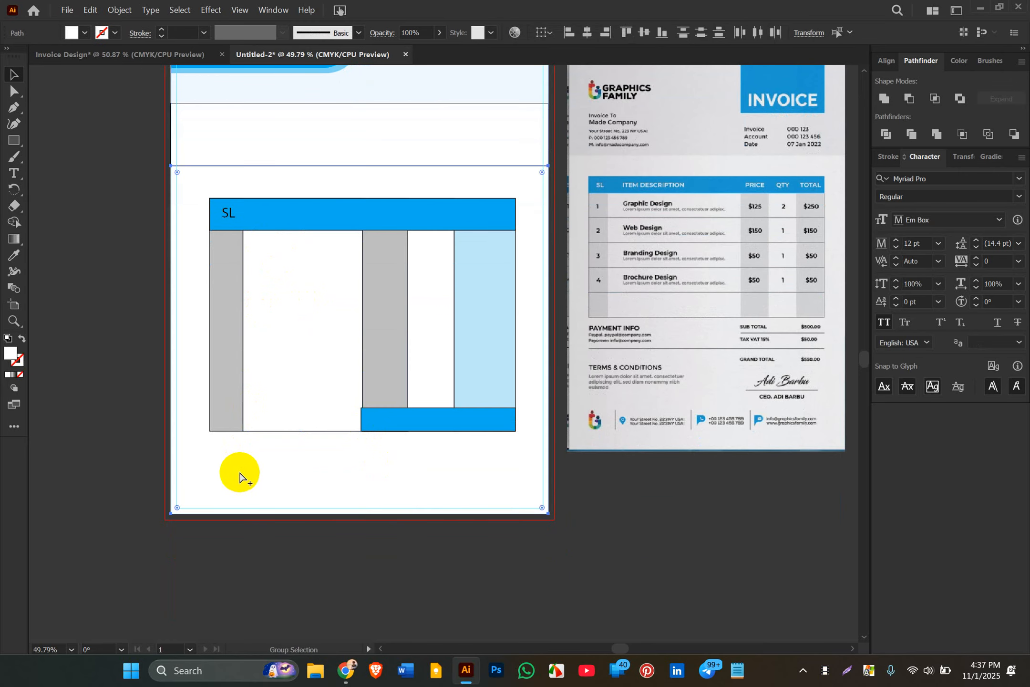
click(328, 573)
click(370, 502)
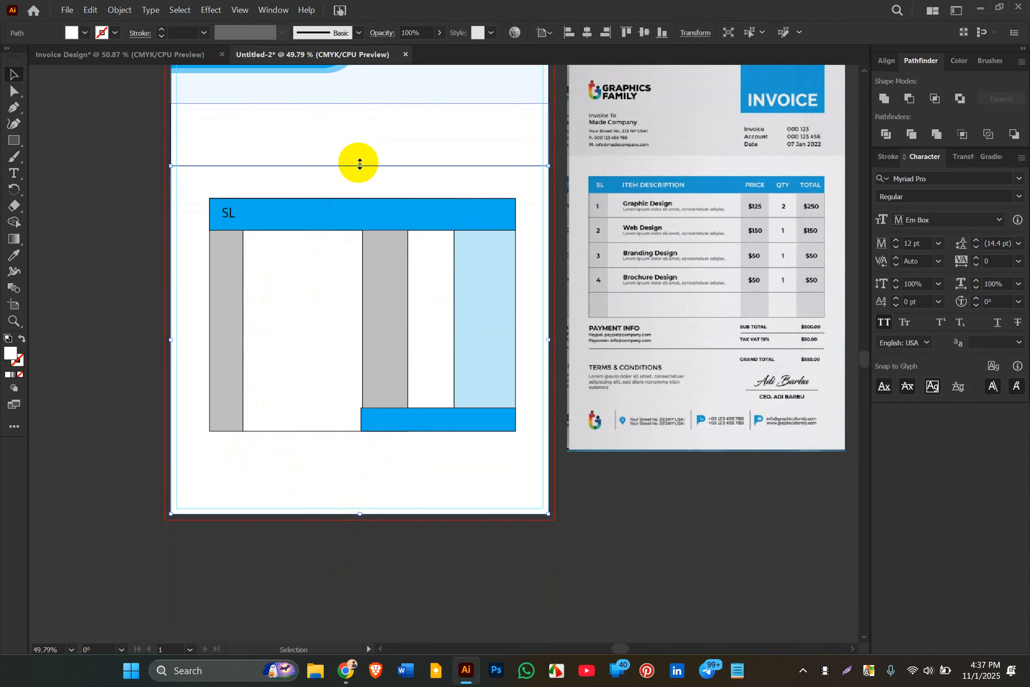
drag(360, 164, 347, 482)
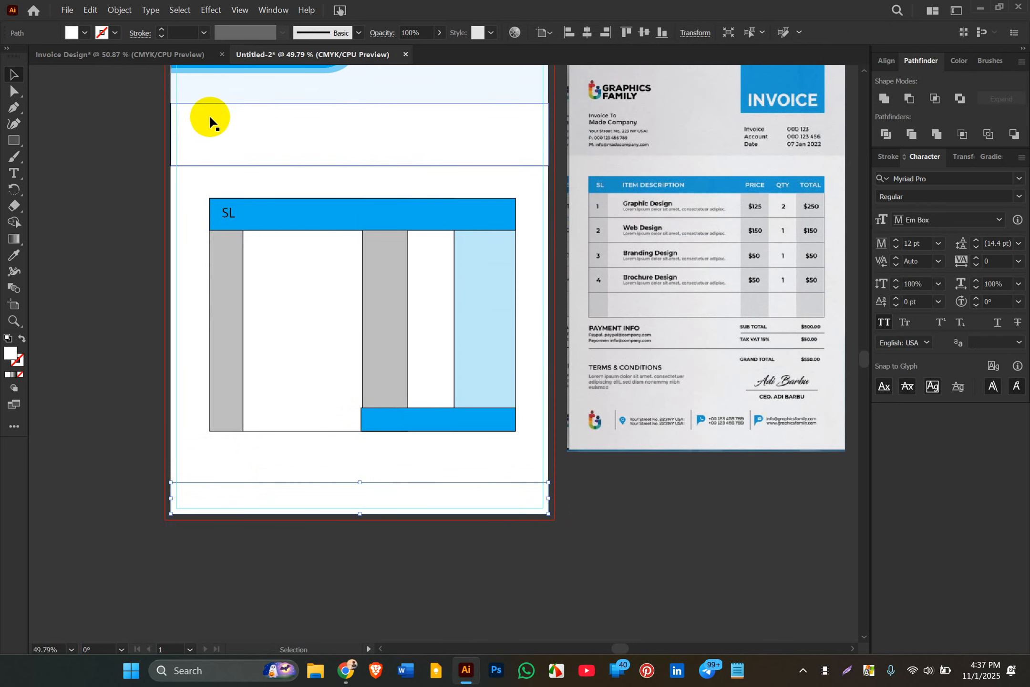
- Fill the strip at the page's foot with a medium-light grey swatch and deselect it
click(86, 33)
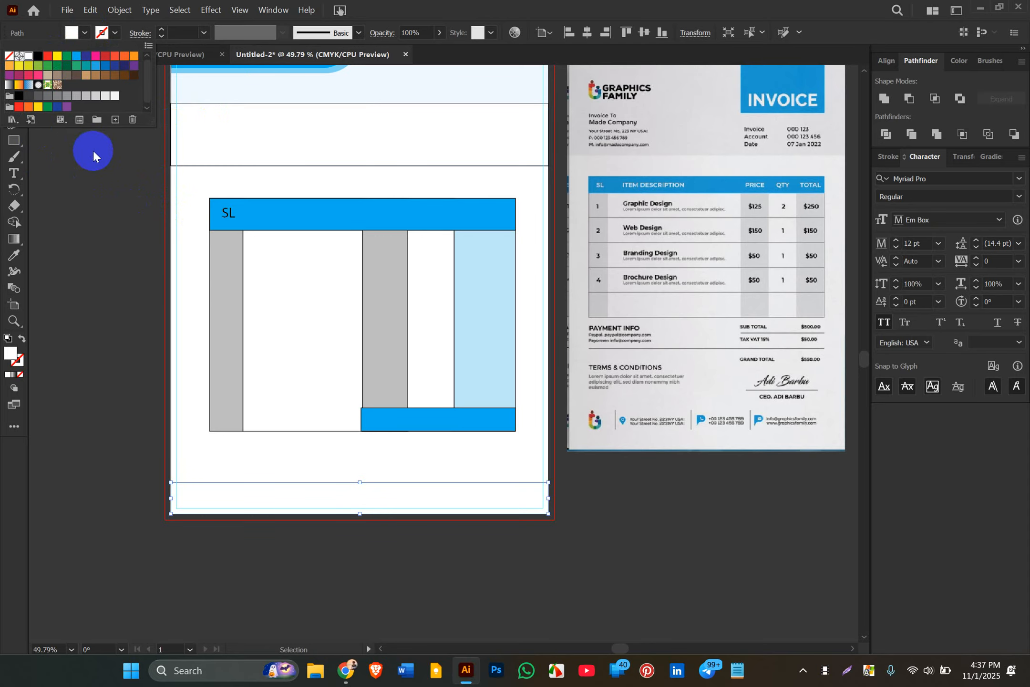
click(47, 97)
click(55, 98)
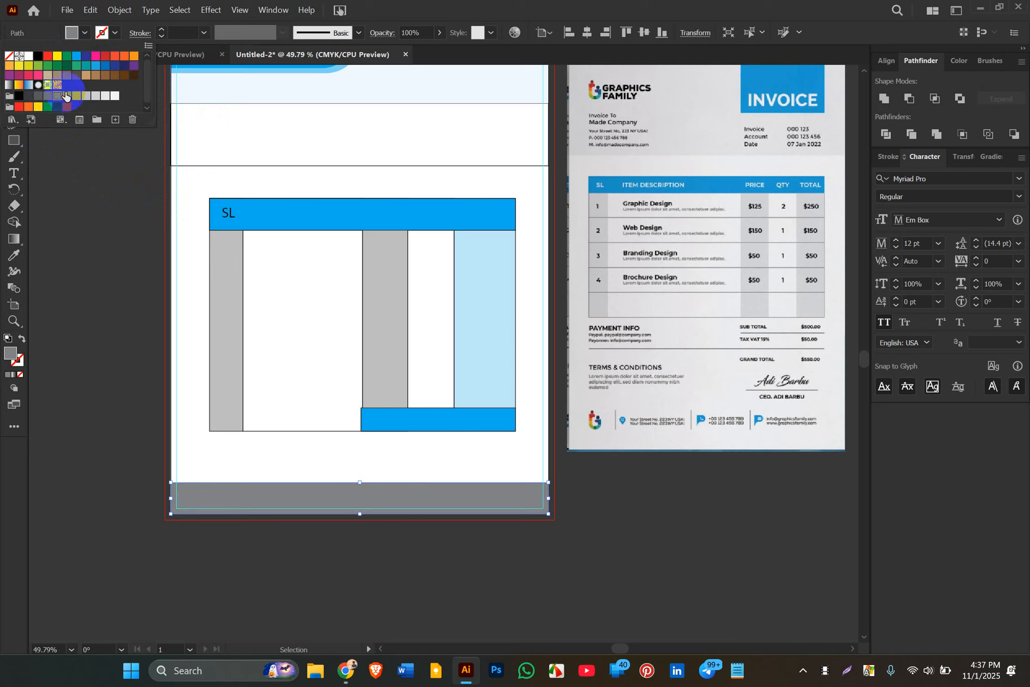
click(68, 95)
click(79, 98)
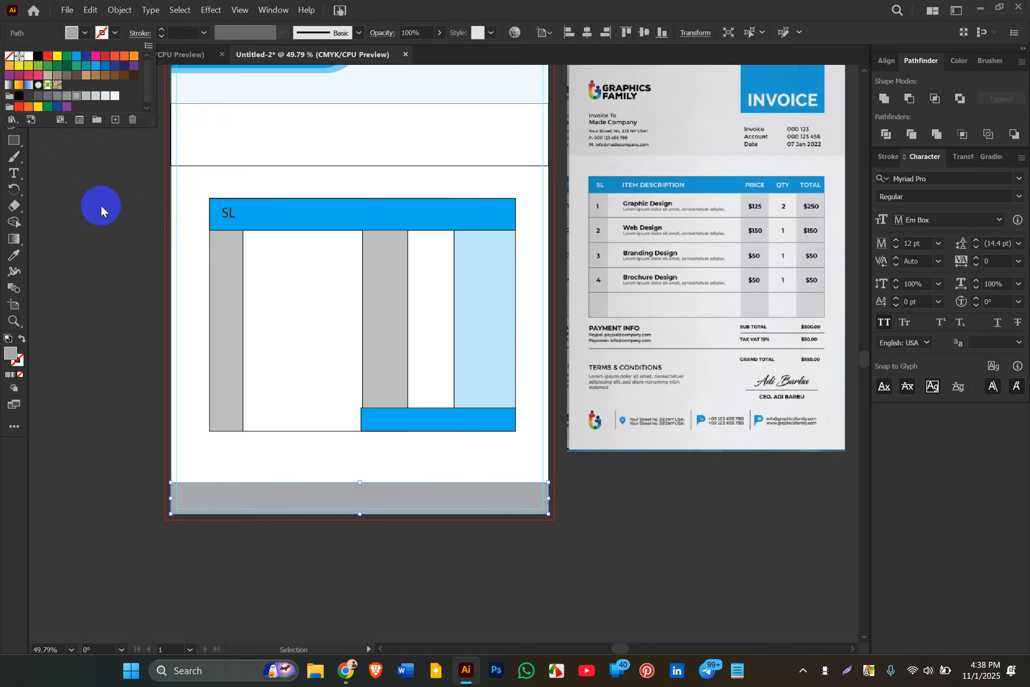
click(94, 267)
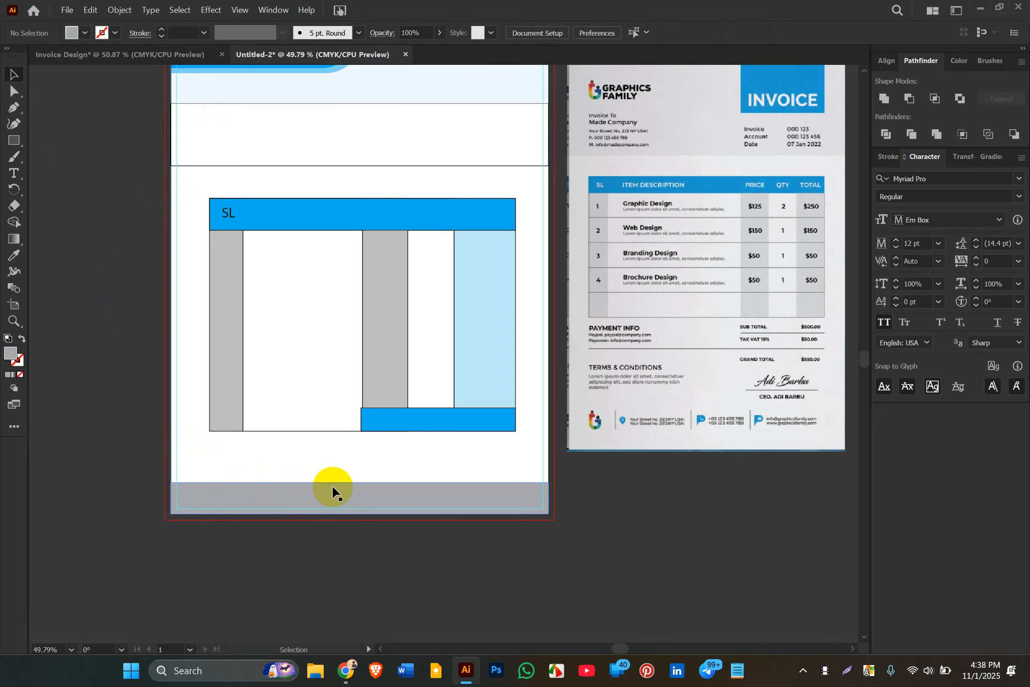
scroll(333, 488, up, 1)
scroll(332, 488, down, 2)
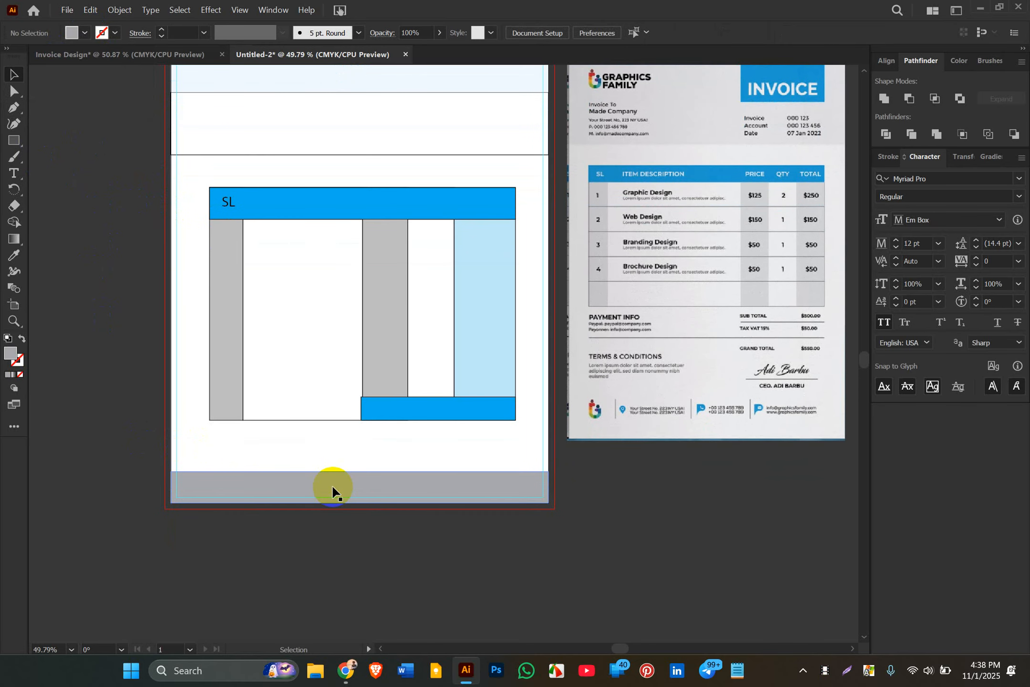
scroll(333, 487, up, 2)
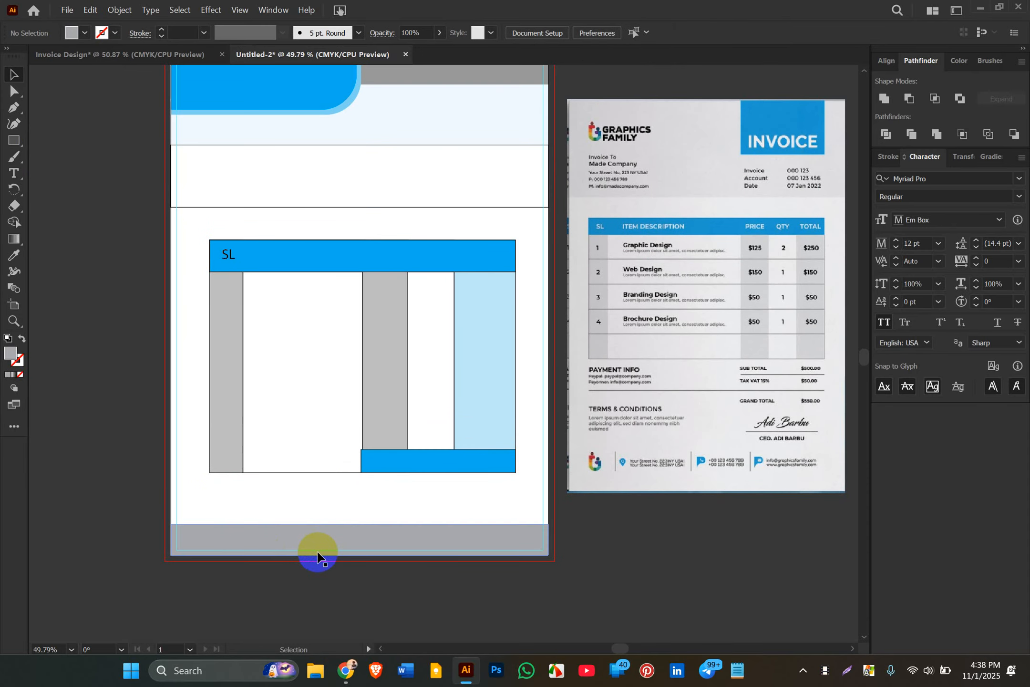
scroll(317, 555, up, 1)
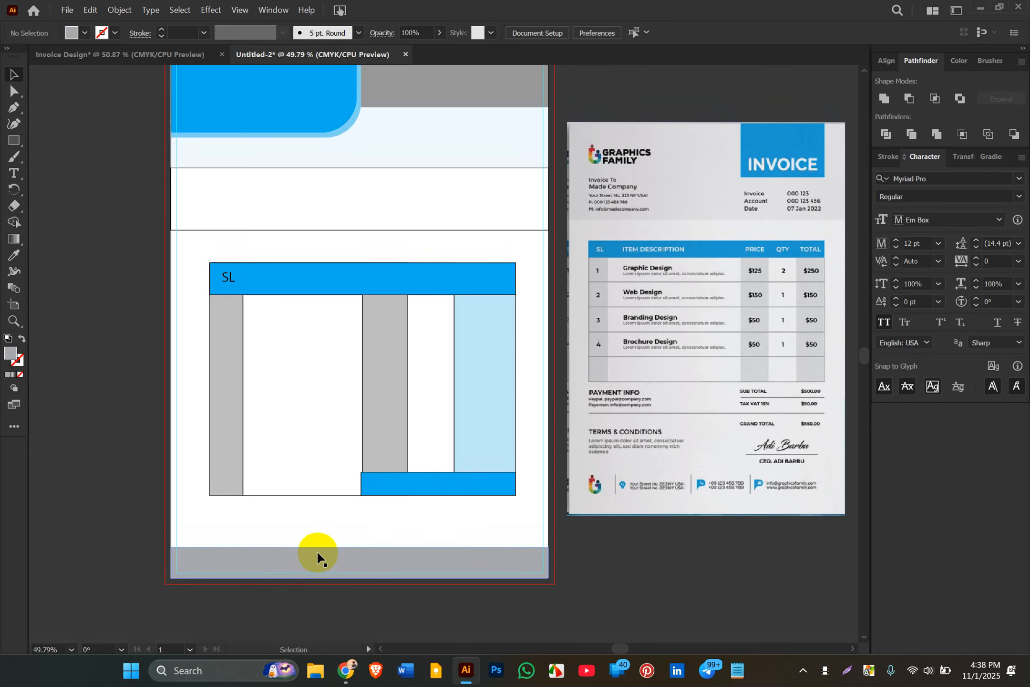
scroll(317, 555, up, 1)
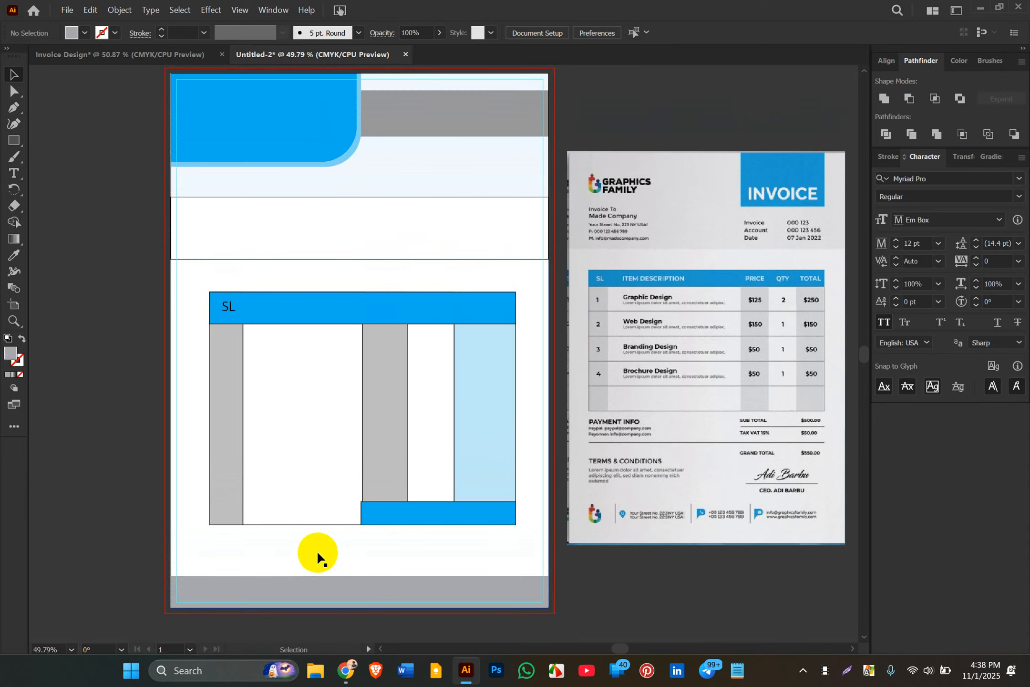
scroll(316, 550, up, 1)
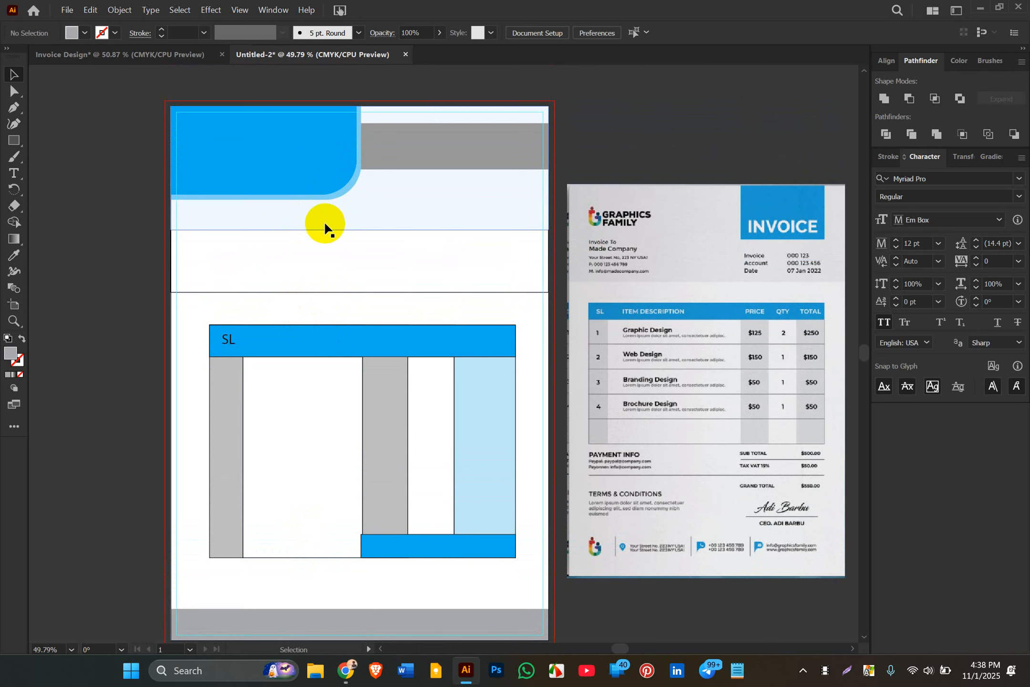
click(636, 123)
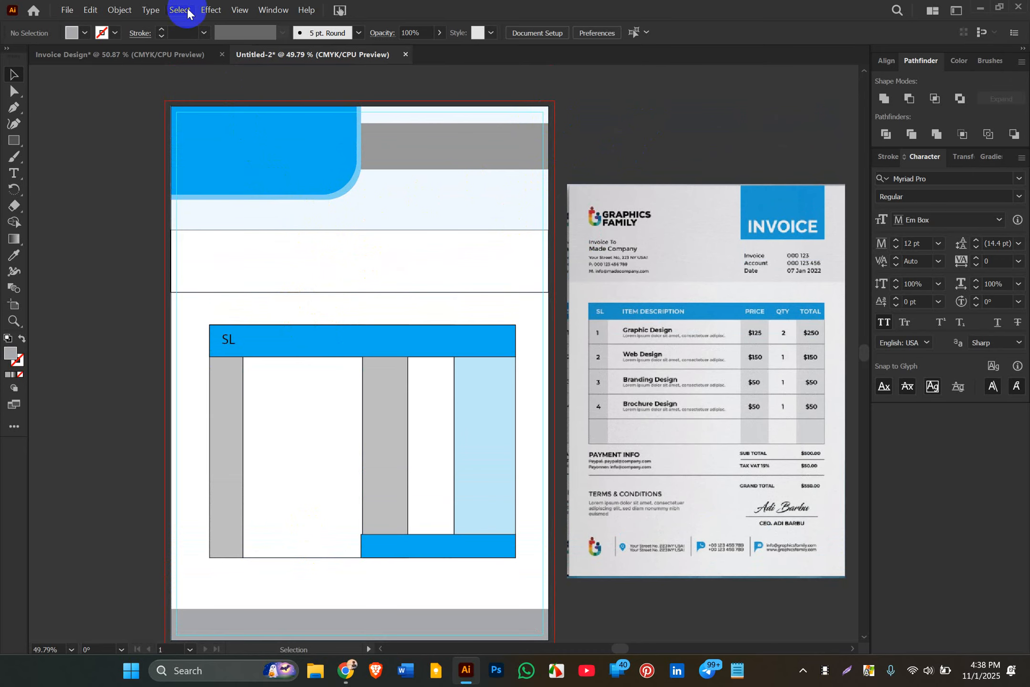
- Place the logo image "2" from the Downloads folder at a small size inside the blue header shape and deselect it
click(66, 8)
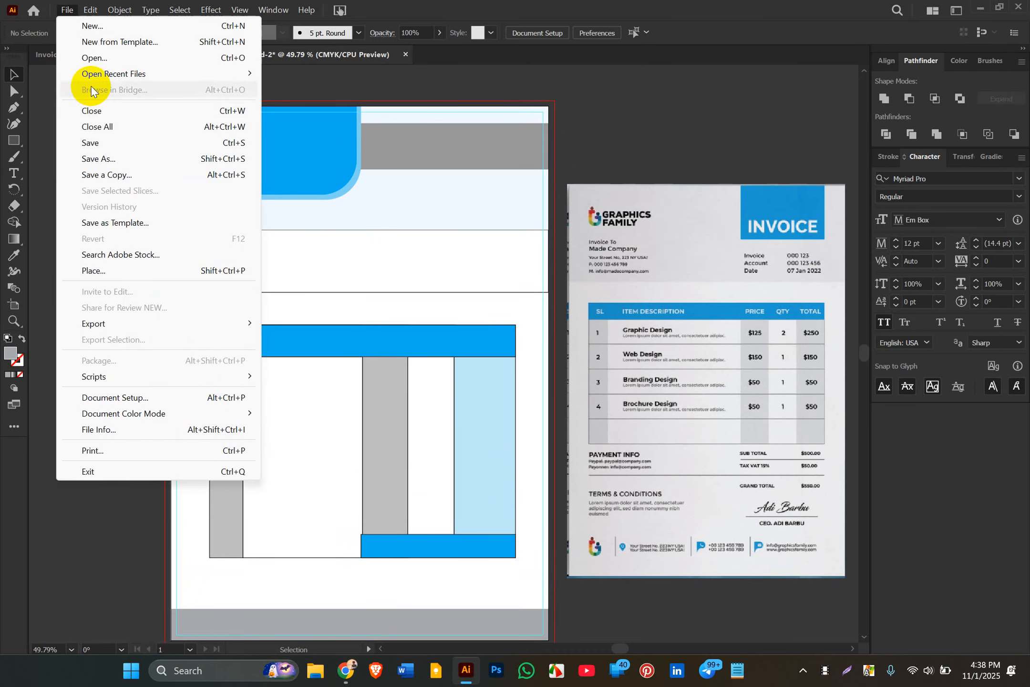
click(110, 274)
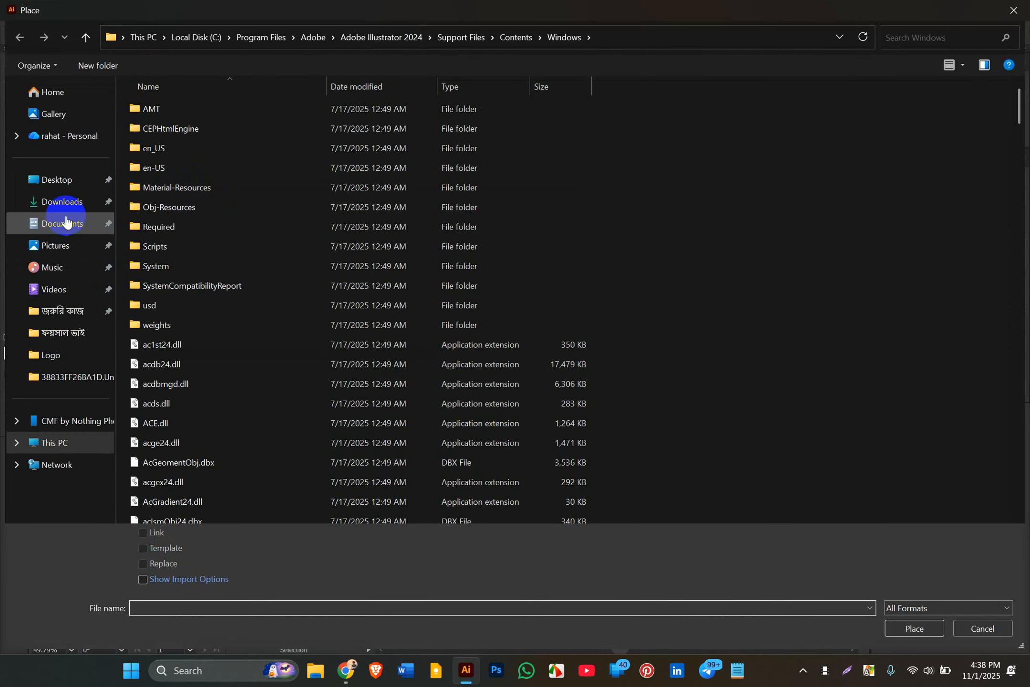
click(66, 222)
click(65, 202)
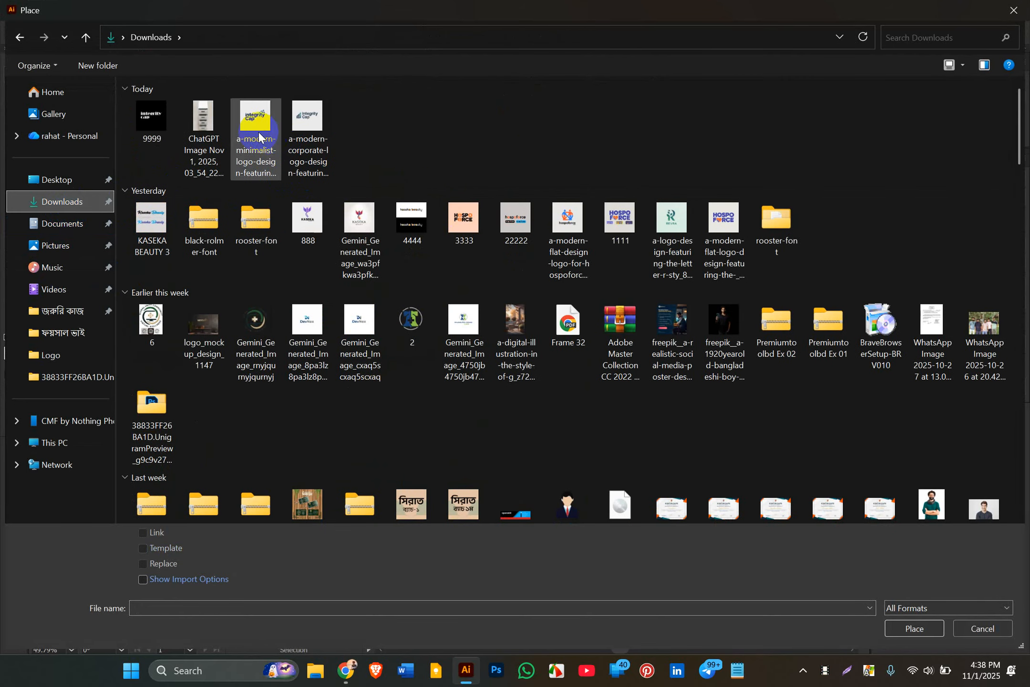
double_click(414, 323)
mouse_move(199, 133)
mouse_down()
mouse_move(289, 201)
mouse_move(211, 135)
mouse_up()
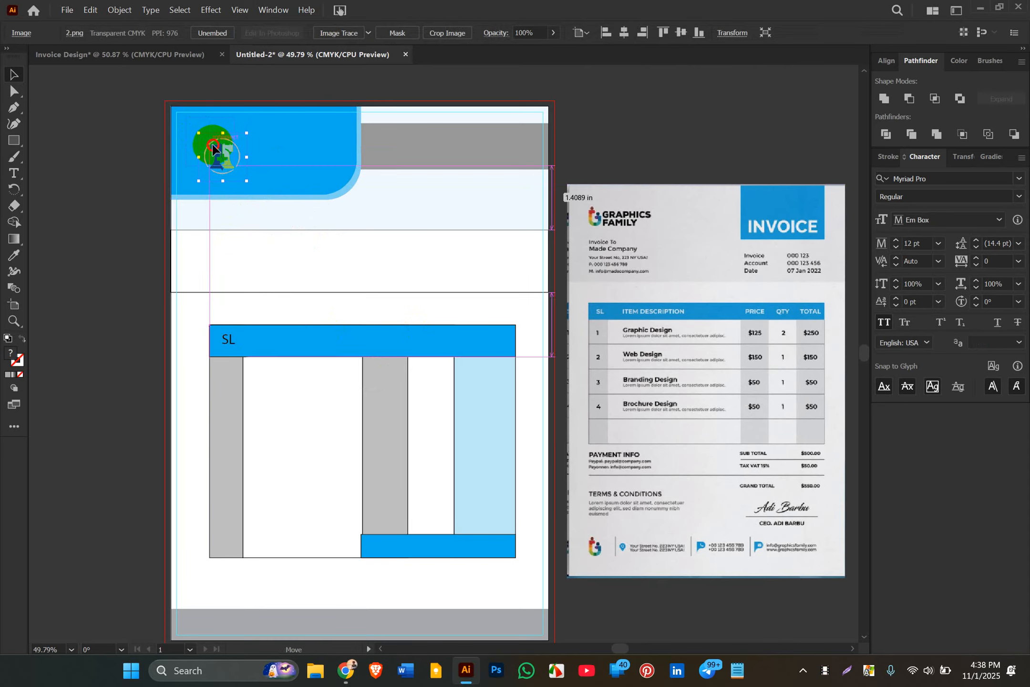
click(125, 123)
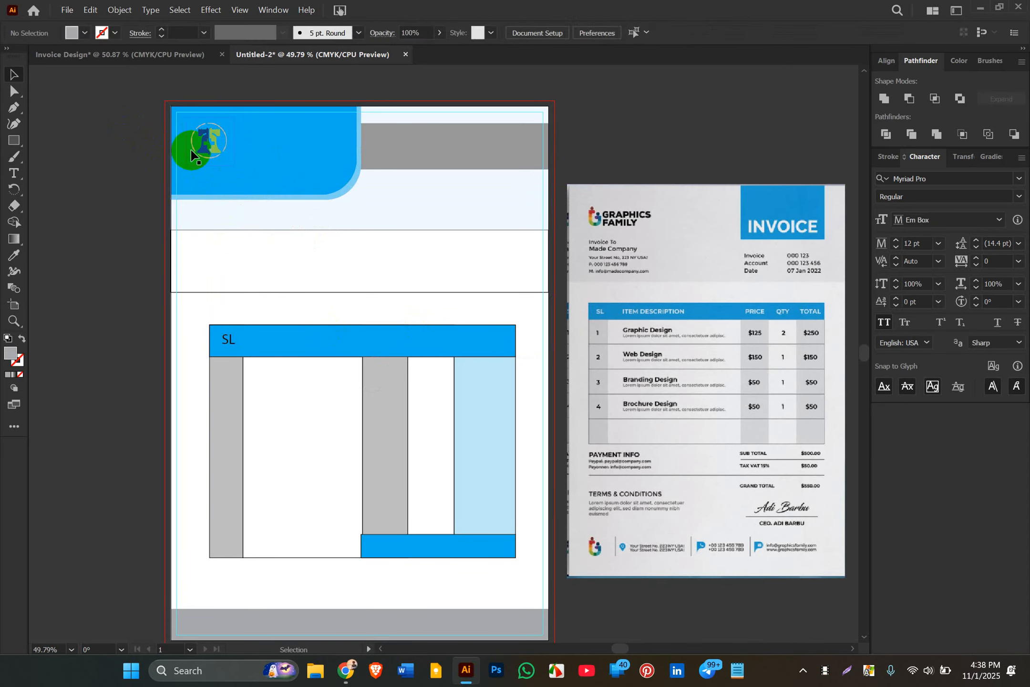
- Draw a circle over the logo in the blue header, roughly as large as the logo's outer ring
click(213, 131)
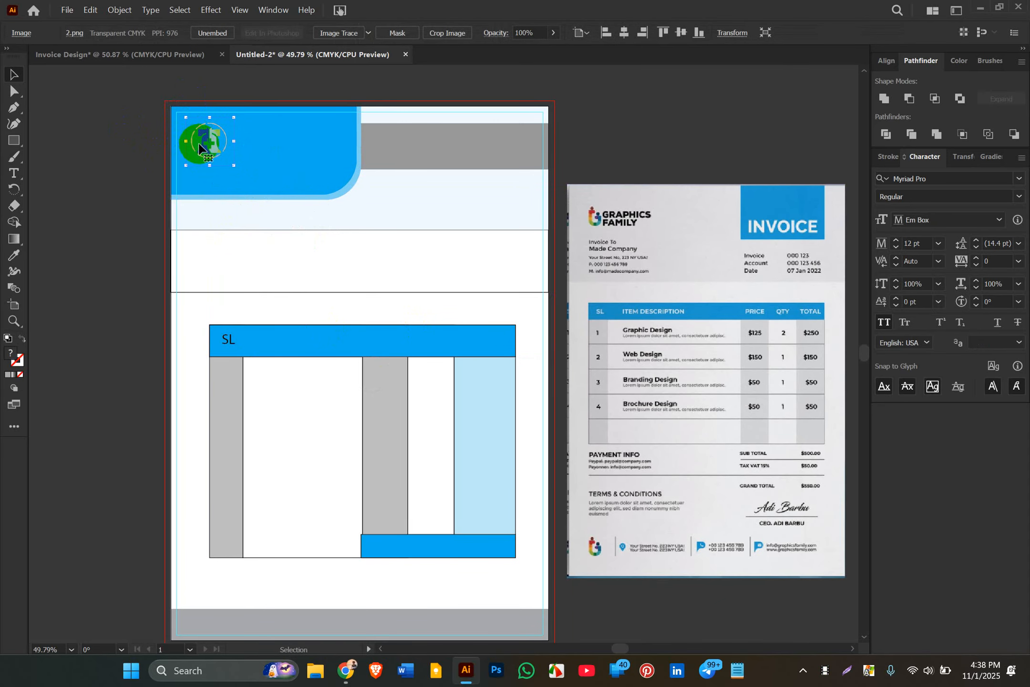
key(ctrl+equal)
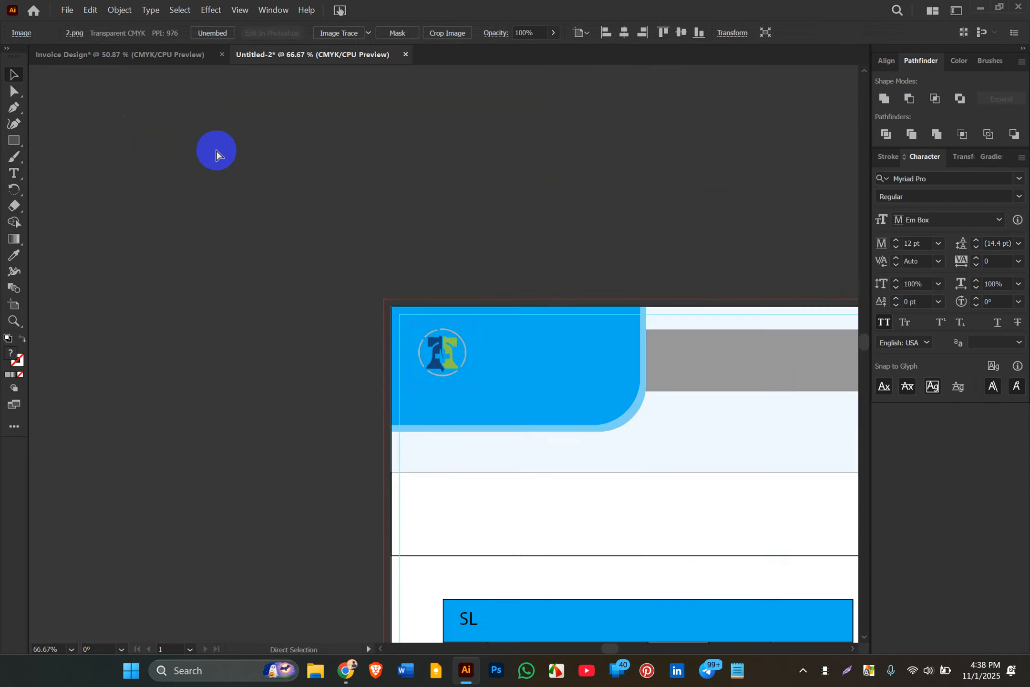
key(ctrl+equal)
key(ctrl+equal)
key(ctrl+equal)
key(ctrl+equal)
key(ctrl+equal)
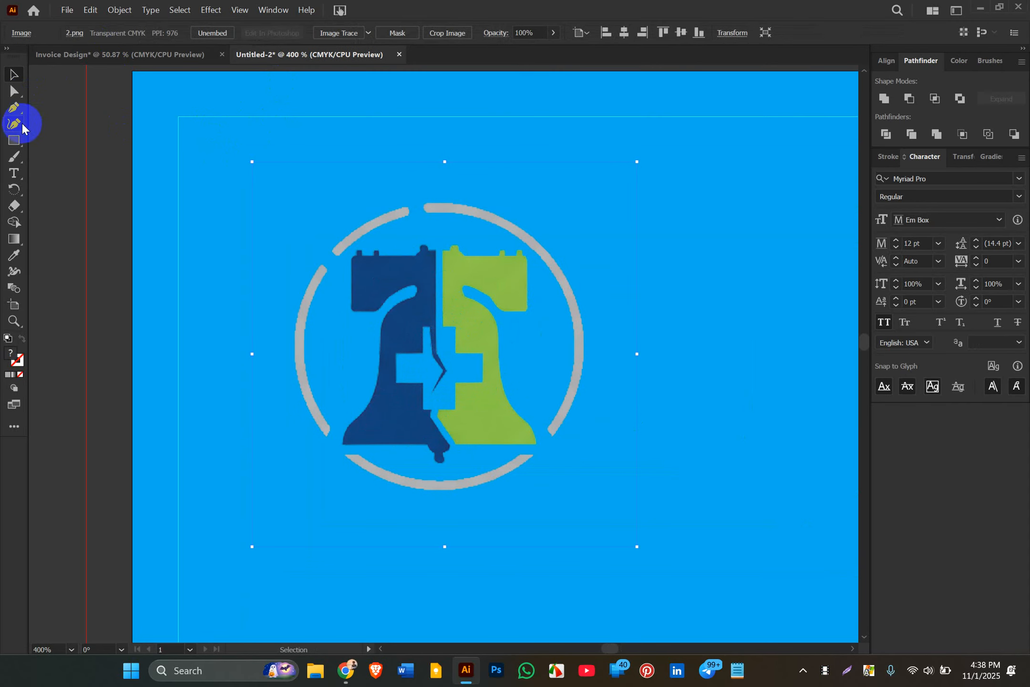
drag(13, 147, 58, 160)
mouse_move(404, 336)
mouse_down()
mouse_move(565, 483)
mouse_move(595, 561)
mouse_move(538, 529)
mouse_up()
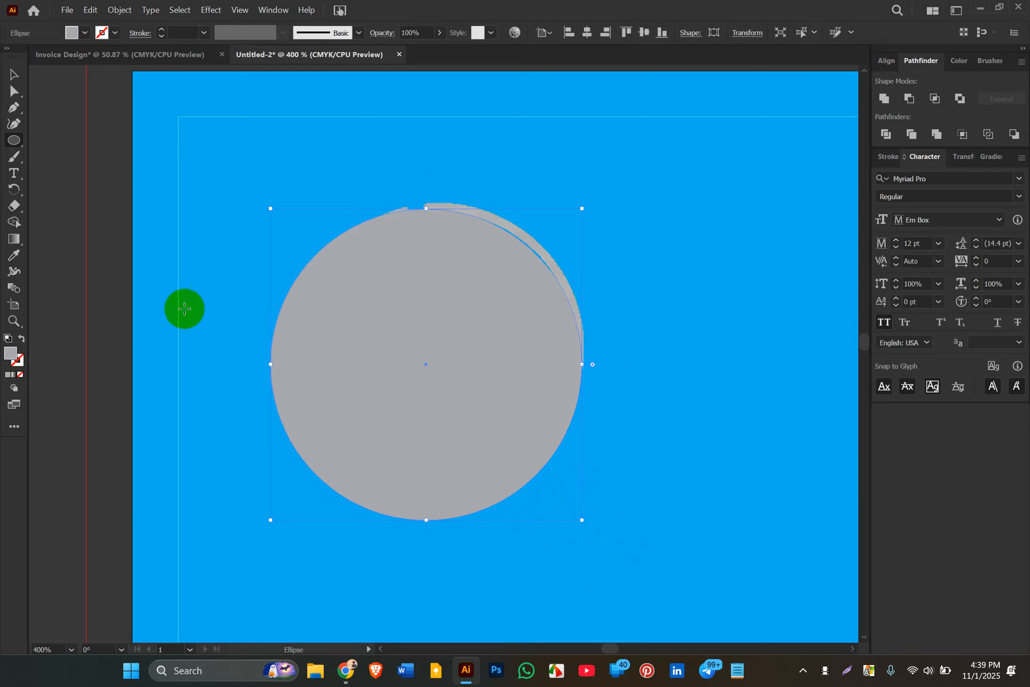
- Fill the circle over the logo with white and delete the tiny stray ellipse drawn on it
click(82, 32)
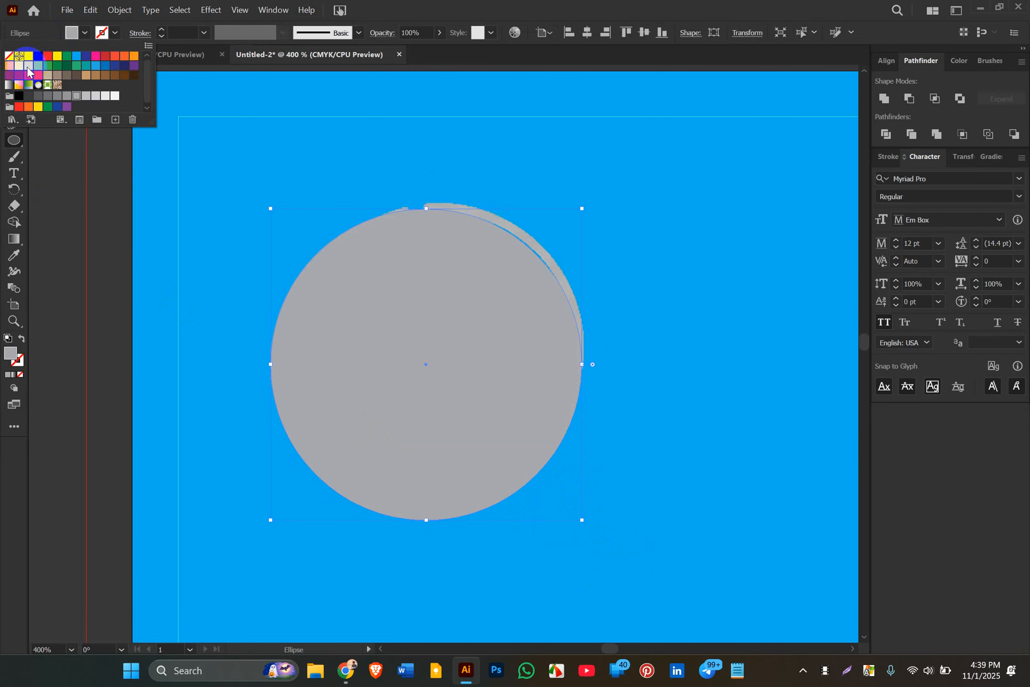
click(27, 57)
click(83, 212)
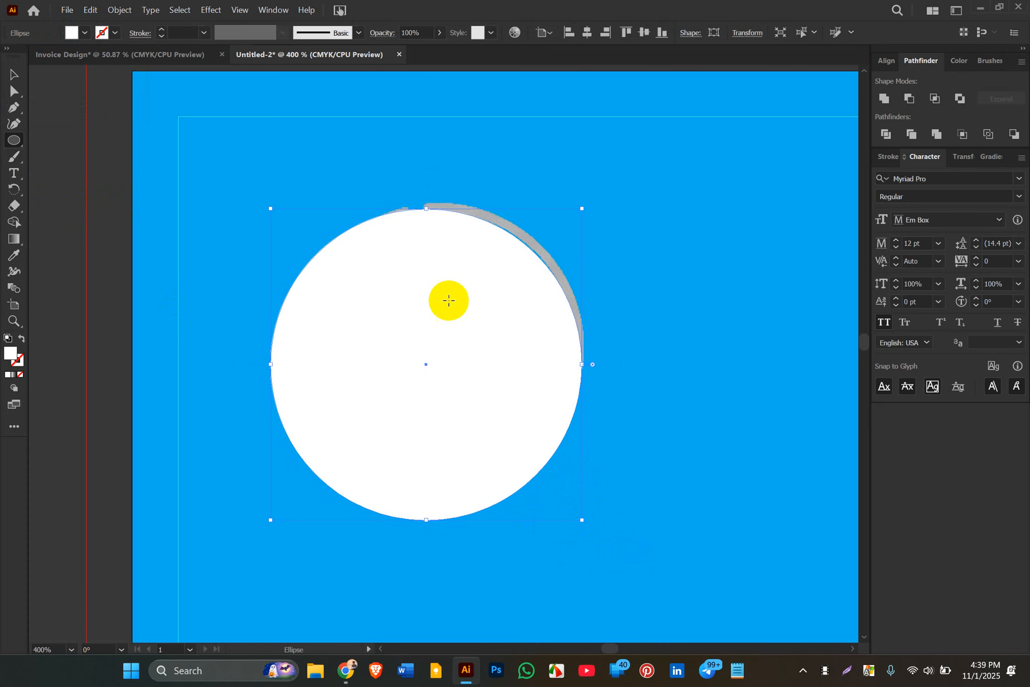
drag(437, 368, 452, 334)
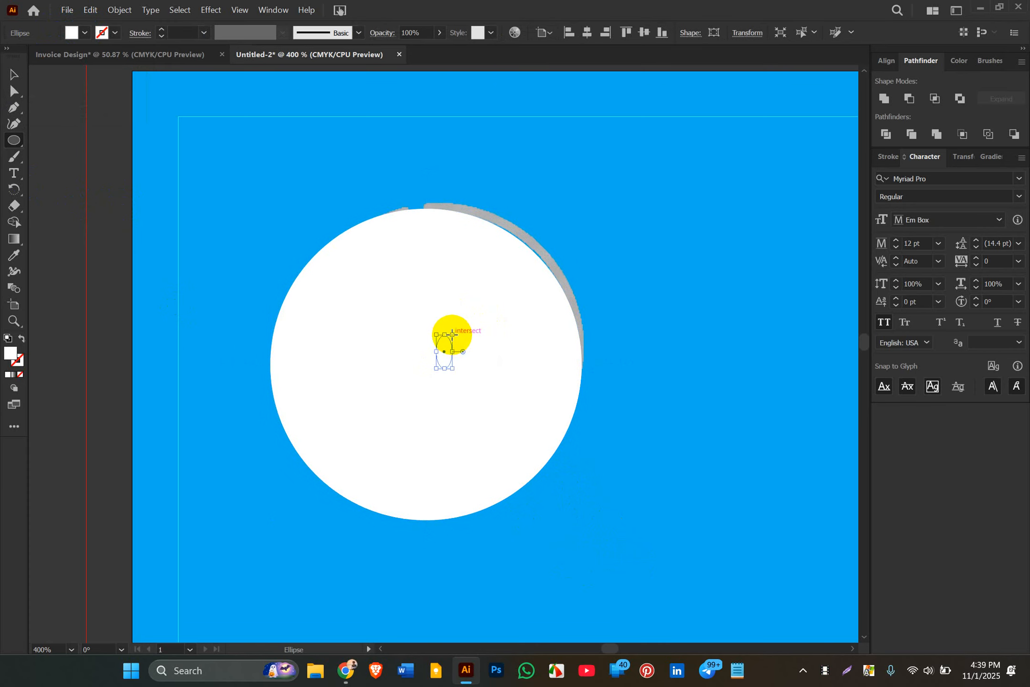
key(Delete)
- Centre the white circle on the logo and send it backward one level so it sits behind the logo
click(12, 74)
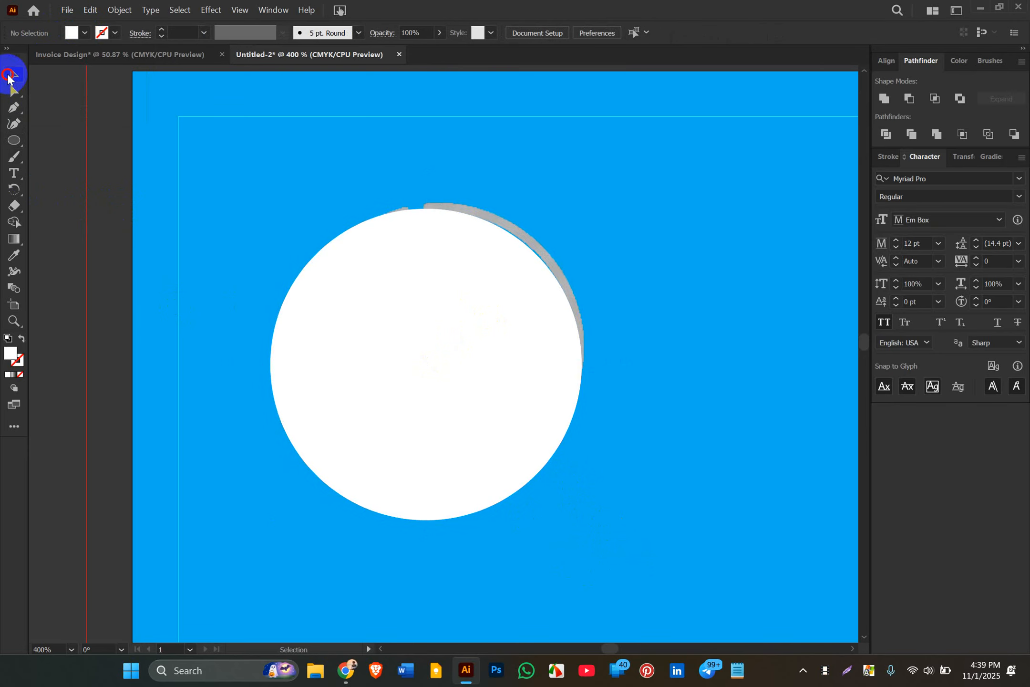
mouse_move(365, 330)
mouse_down()
mouse_move(405, 294)
mouse_move(381, 317)
mouse_up()
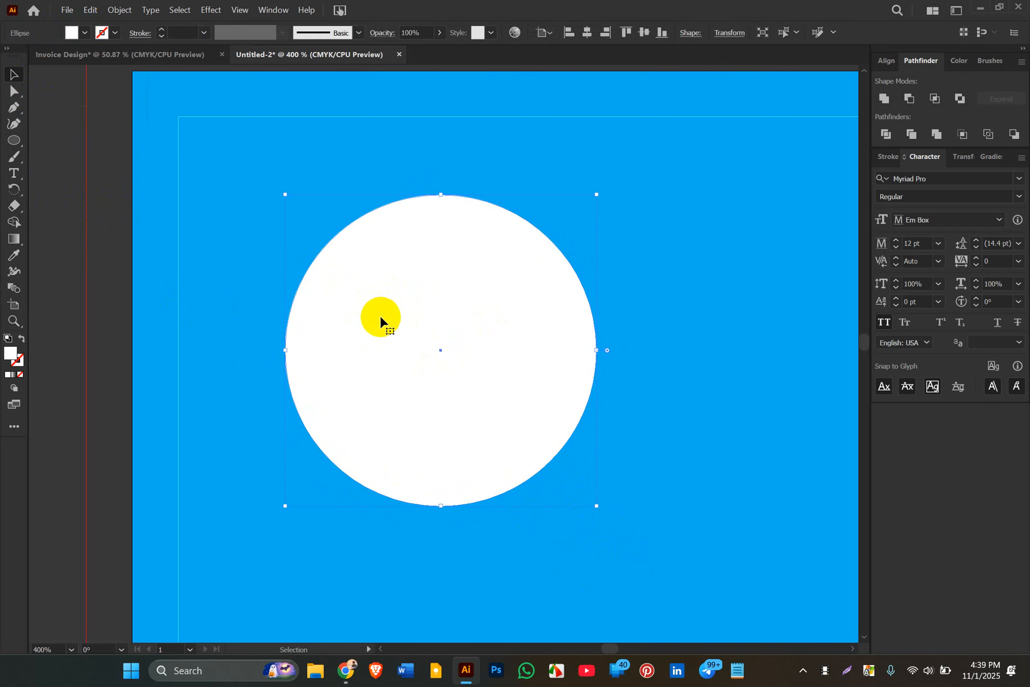
key(a)
key(ctrl+[)
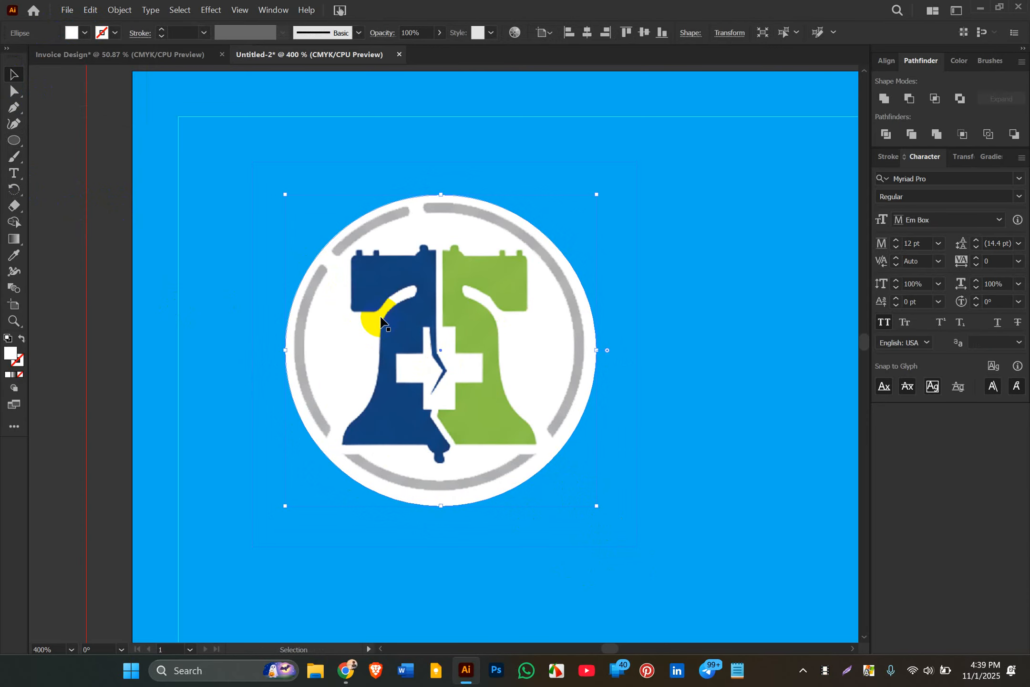
click(681, 392)
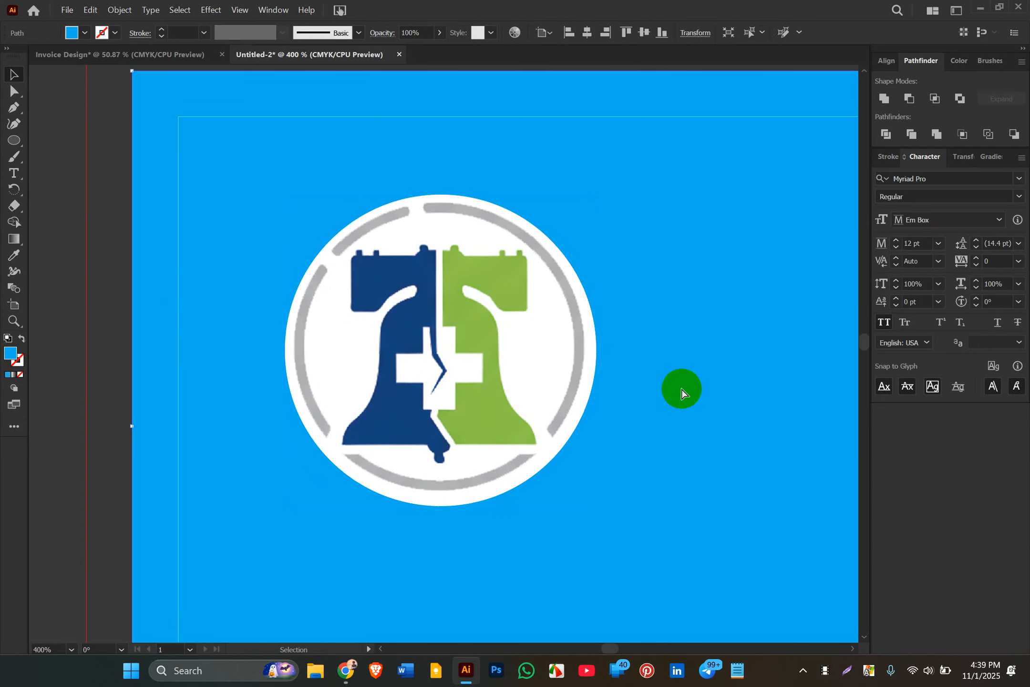
key(ctrl+minus)
key(ctrl+minus)
key(ctrl+minus)
key(ctrl+minus)
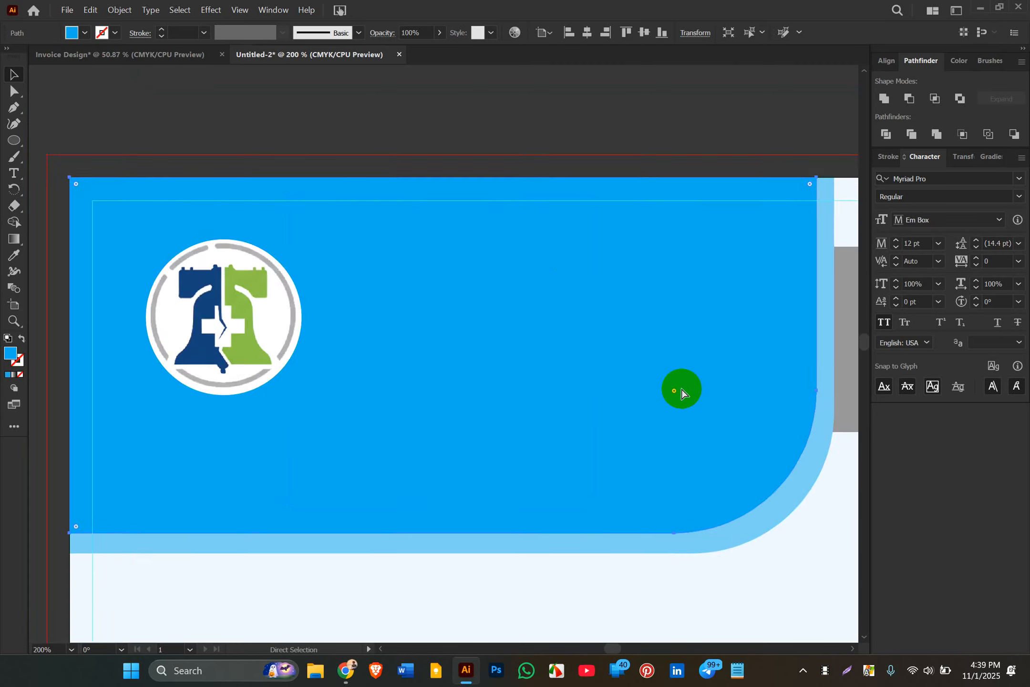
key(ctrl+minus)
key(ctrl+plus)
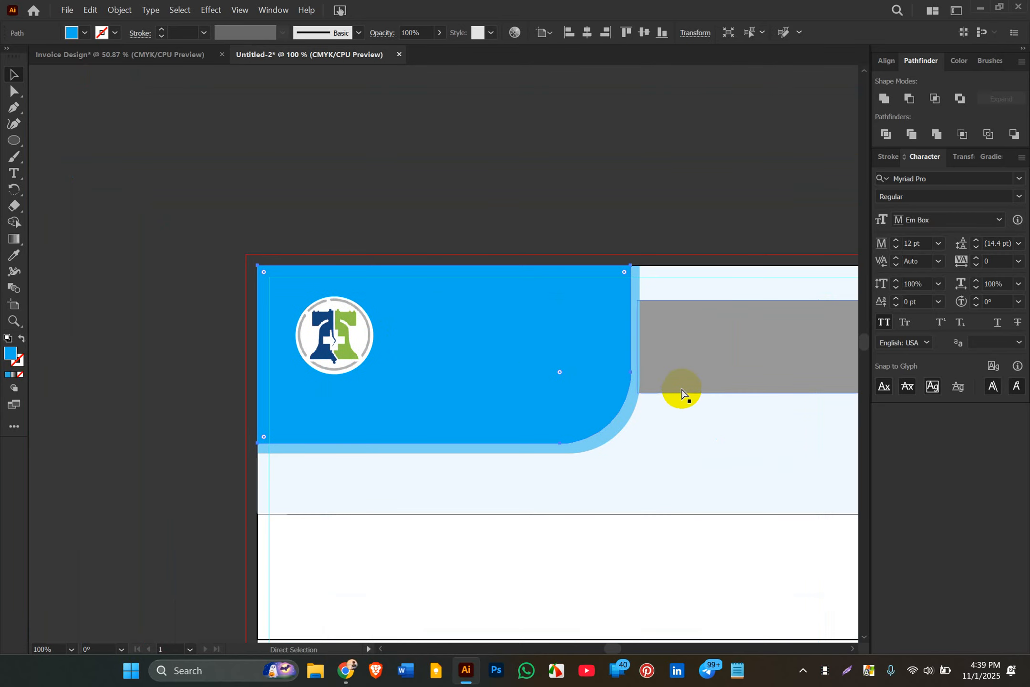
key(v)
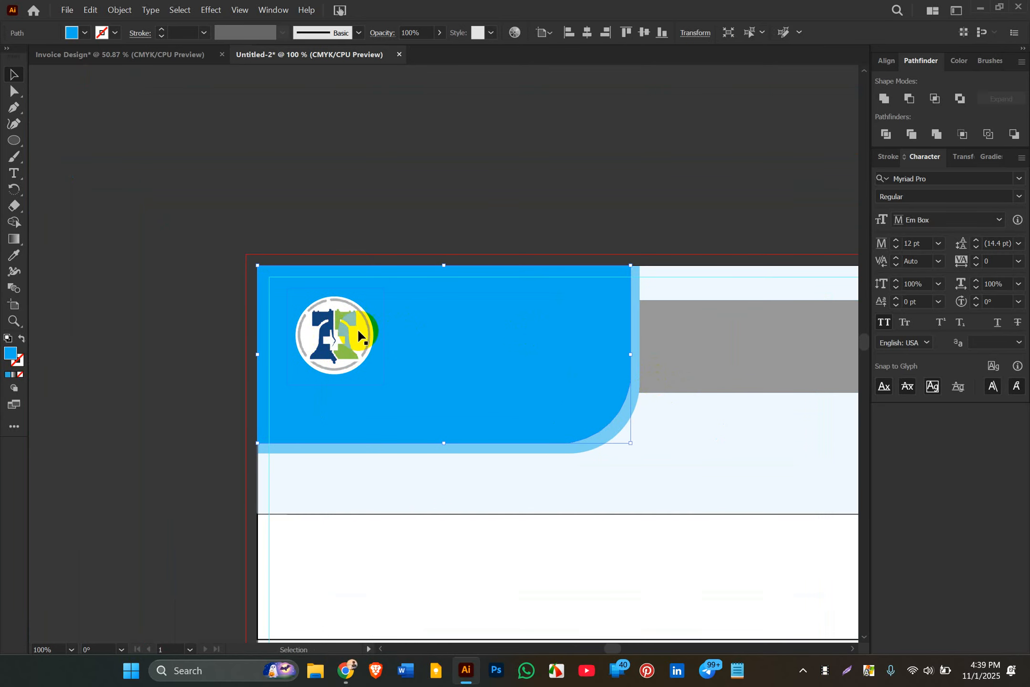
drag(358, 323, 495, 320)
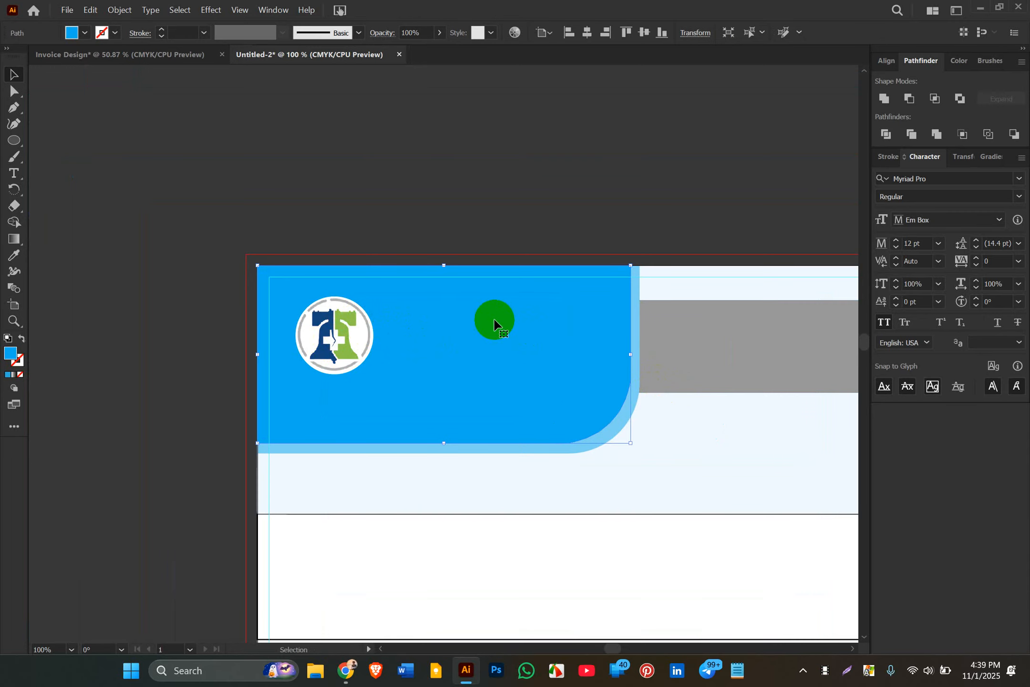
click(375, 226)
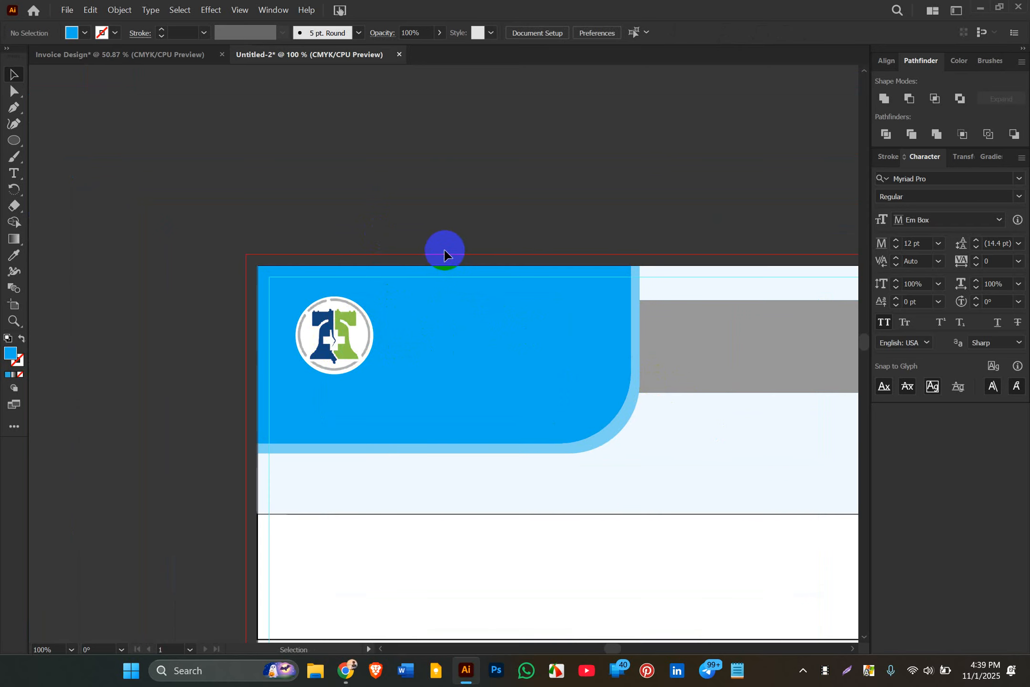
- Try sending the logo image behind its white circle, undo that stacking change and deselect the logo
click(334, 334)
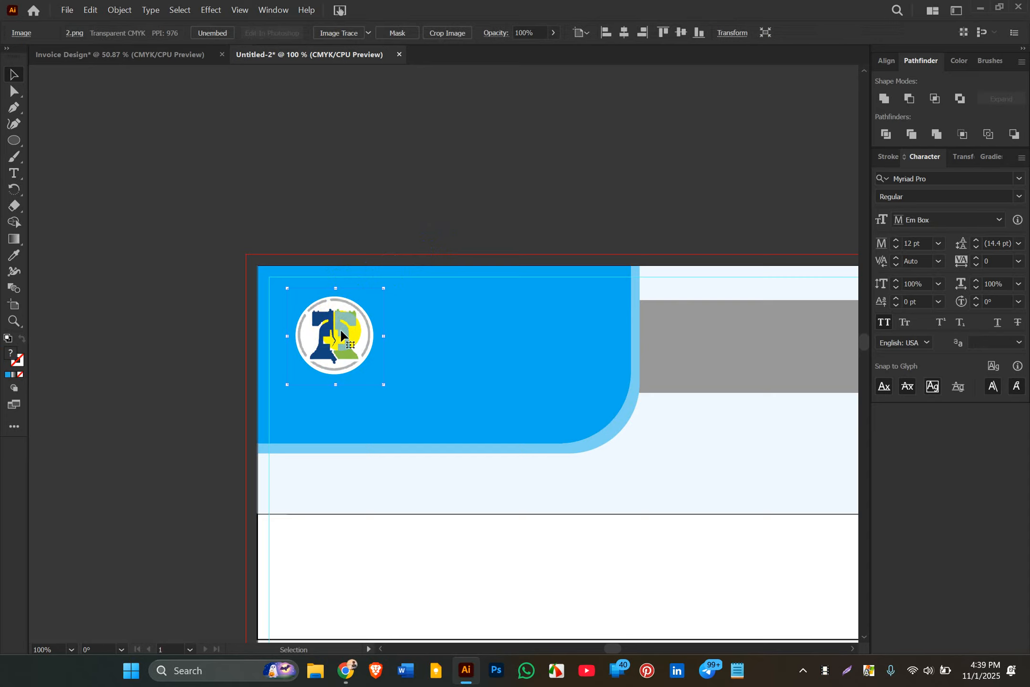
key(ctrl)
drag(340, 334, 332, 340)
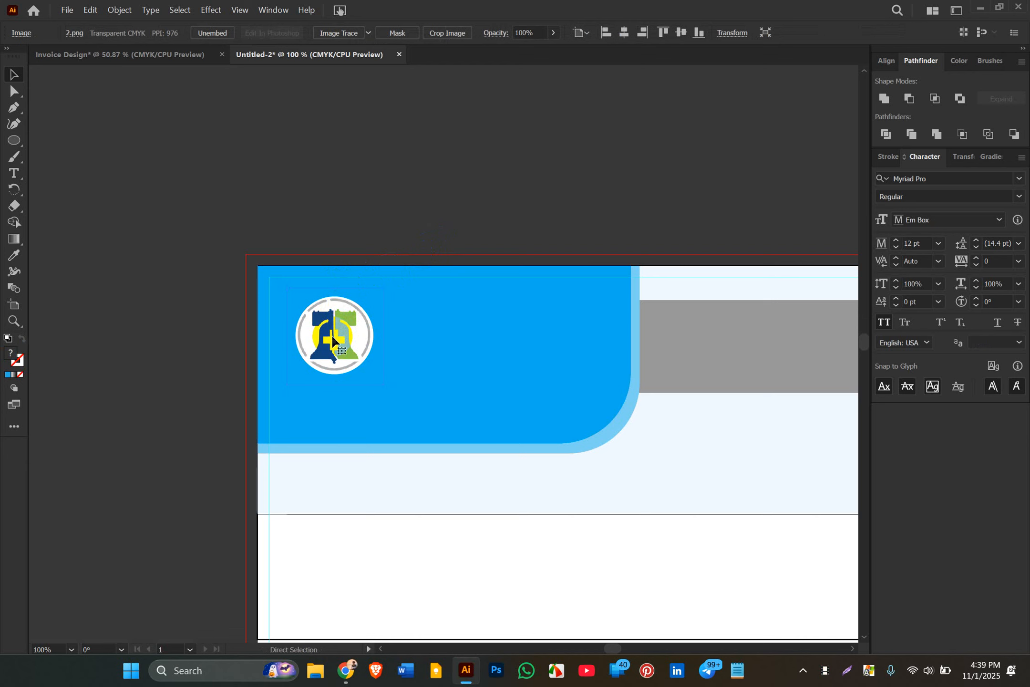
key(ctrl)
key(ctrl+shift+[)
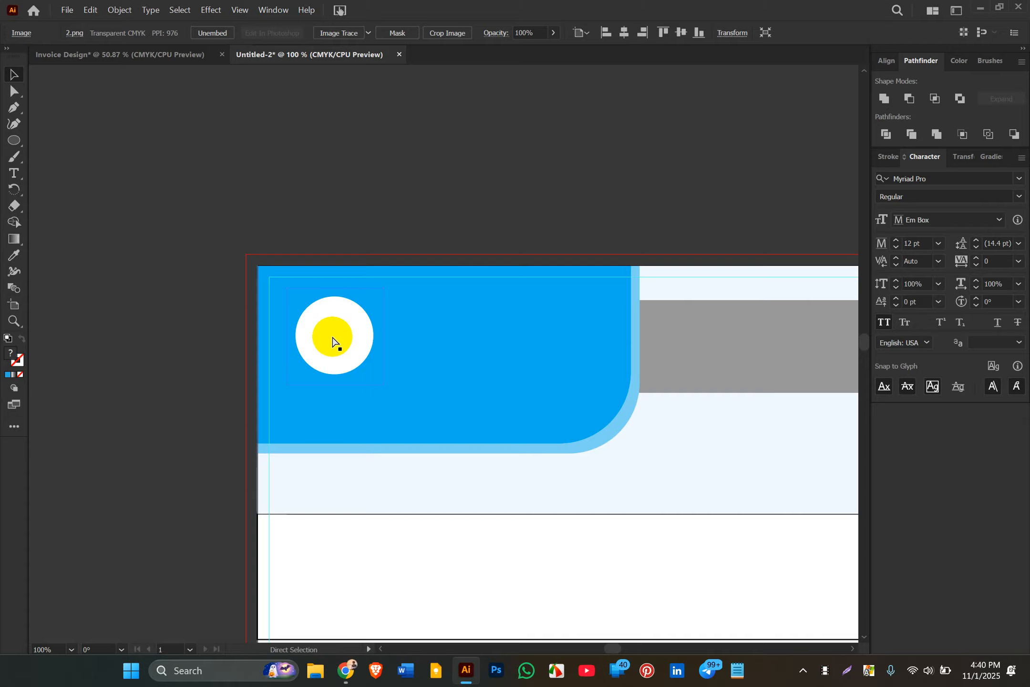
key(ctrl+z)
key(ctrl)
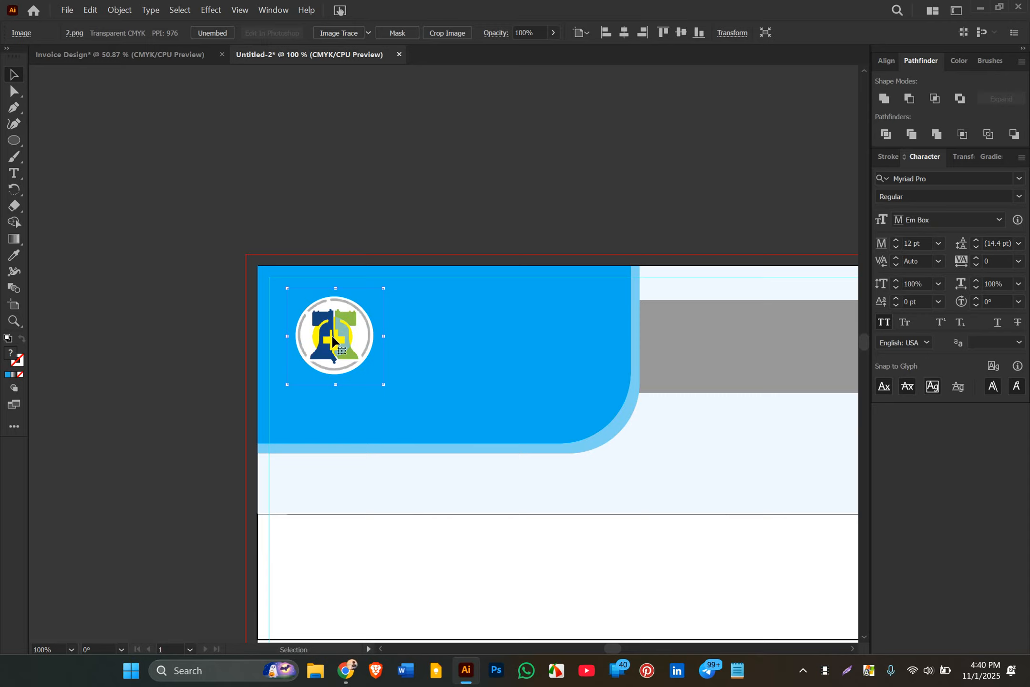
click(416, 214)
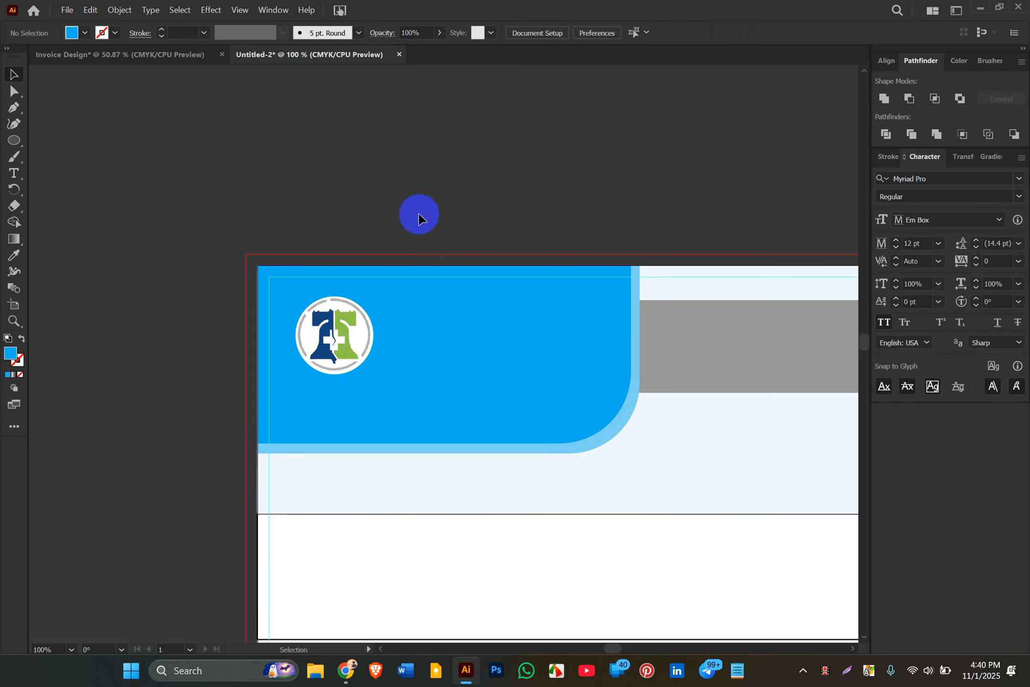
- Add the point text "UPERSKILL" on the empty canvas above the header
click(14, 174)
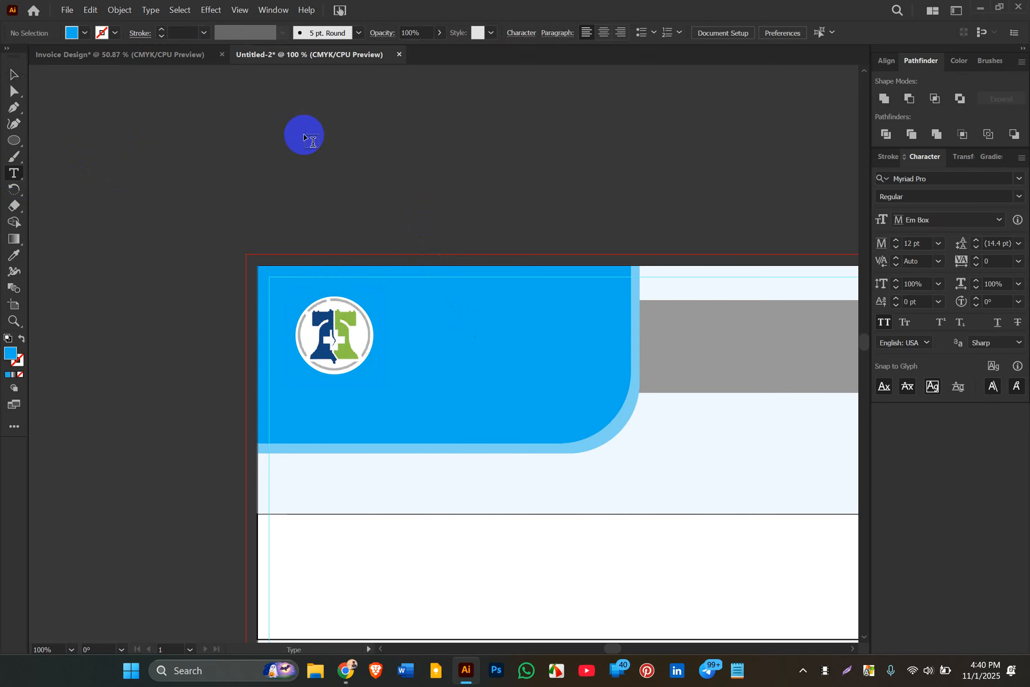
click(316, 165)
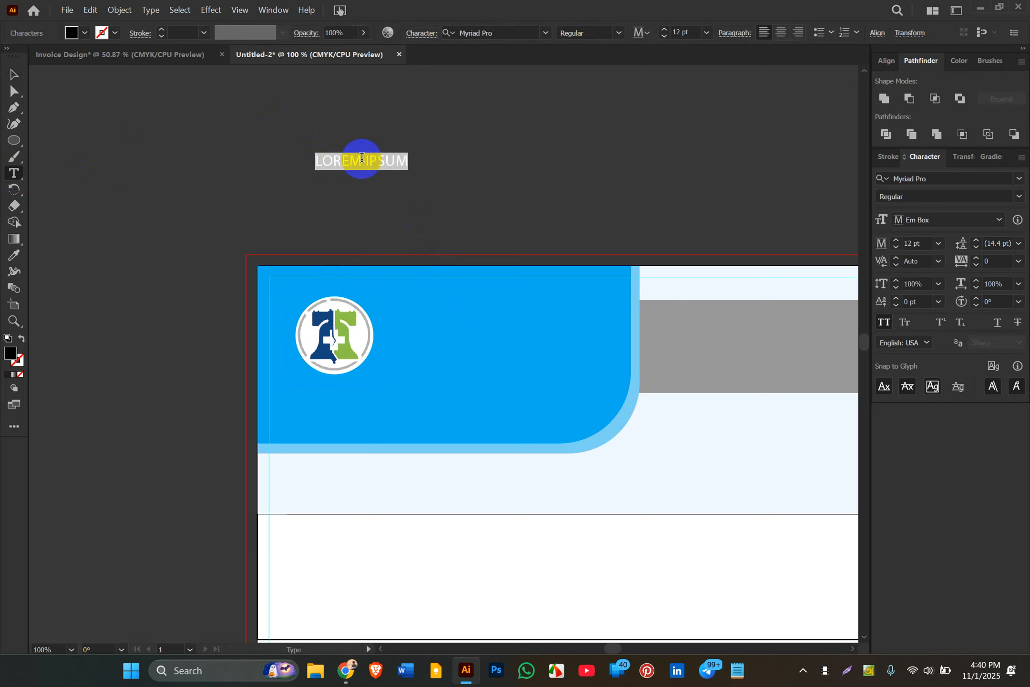
text(UPERSKILL)
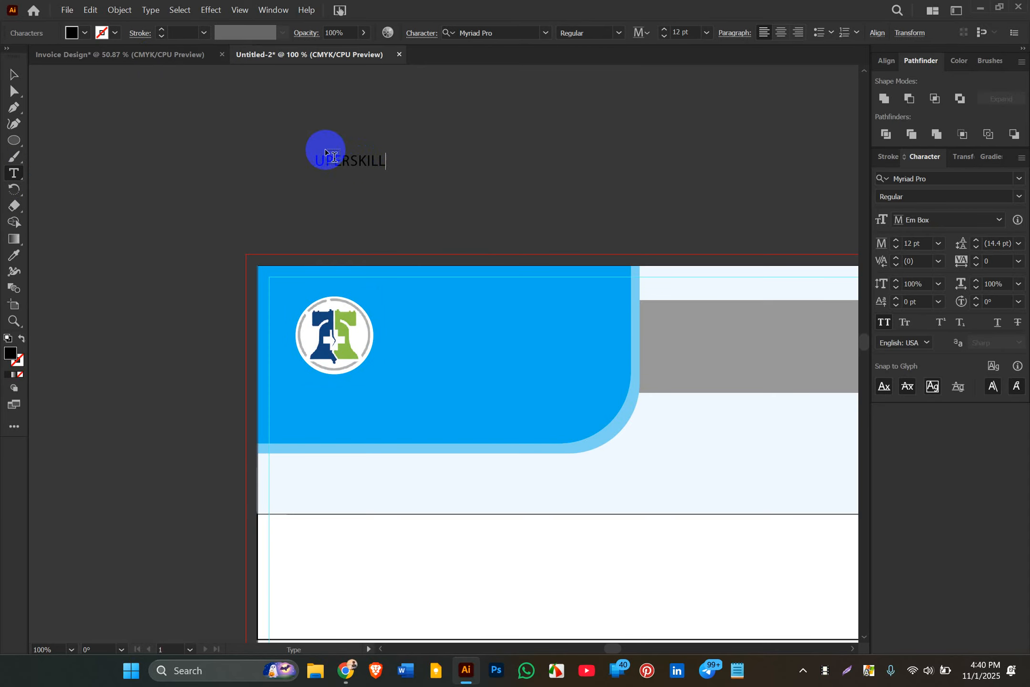
- Scale the UPERSKILL text up to about 39 pt and set its font to Bingo
click(13, 75)
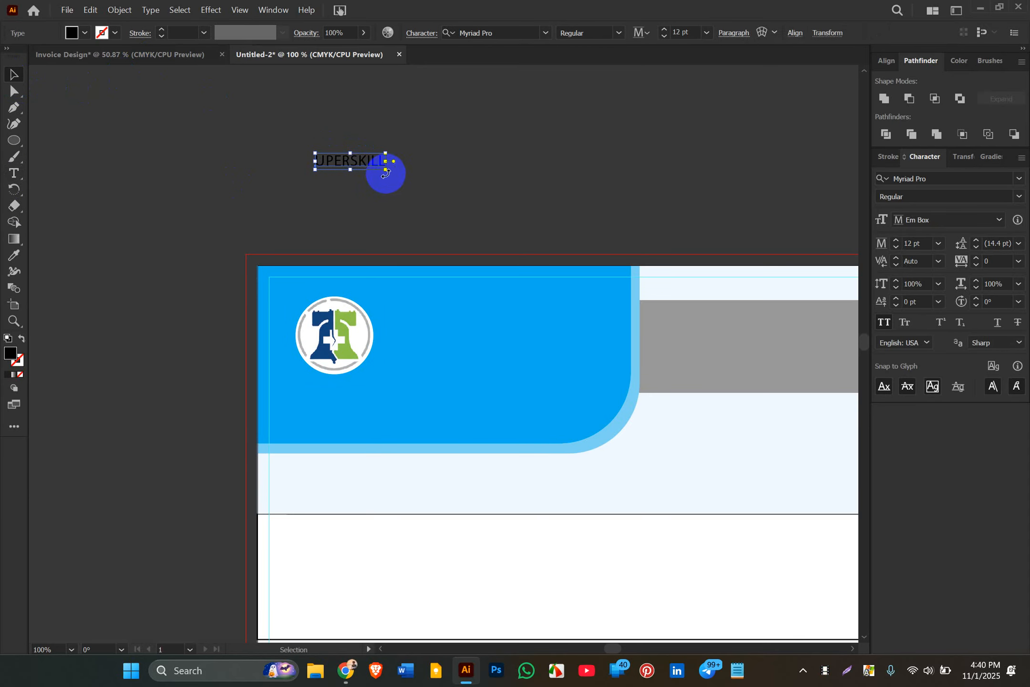
drag(388, 173, 465, 222)
click(481, 32)
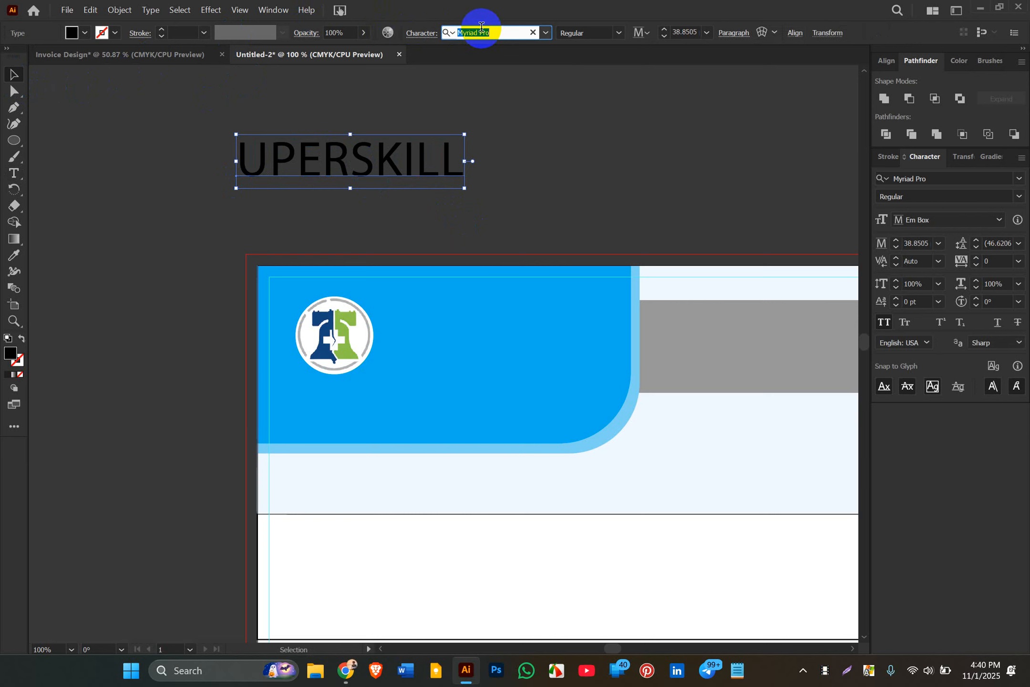
click(547, 32)
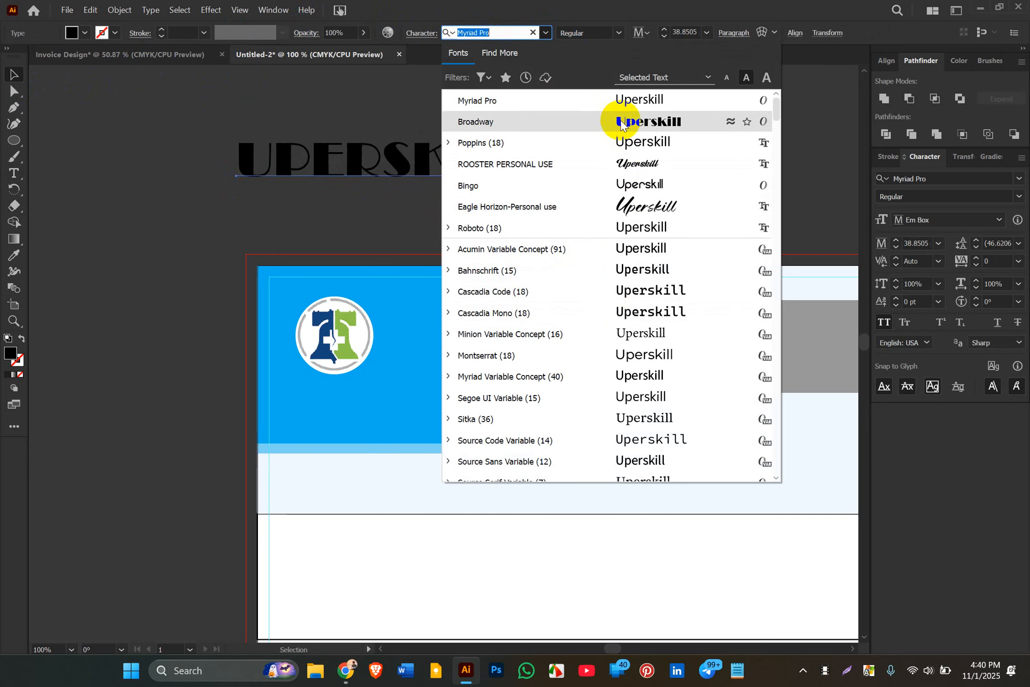
click(622, 184)
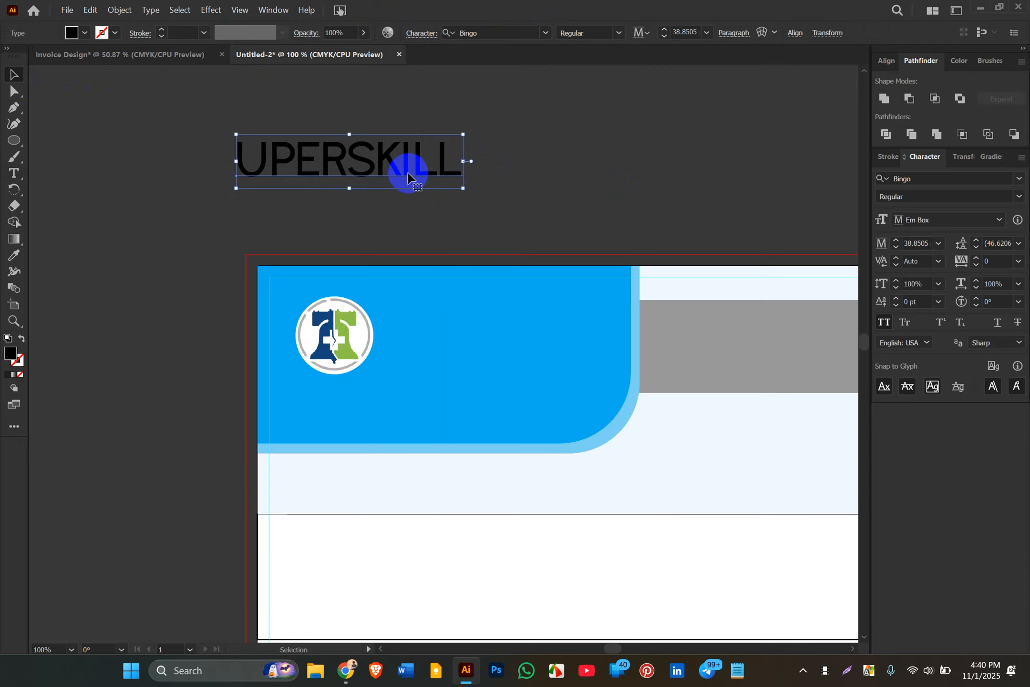
- Turn off All Caps for the Uperskill text and move it onto the blue header shape beside the round logo
click(883, 322)
drag(355, 168, 503, 340)
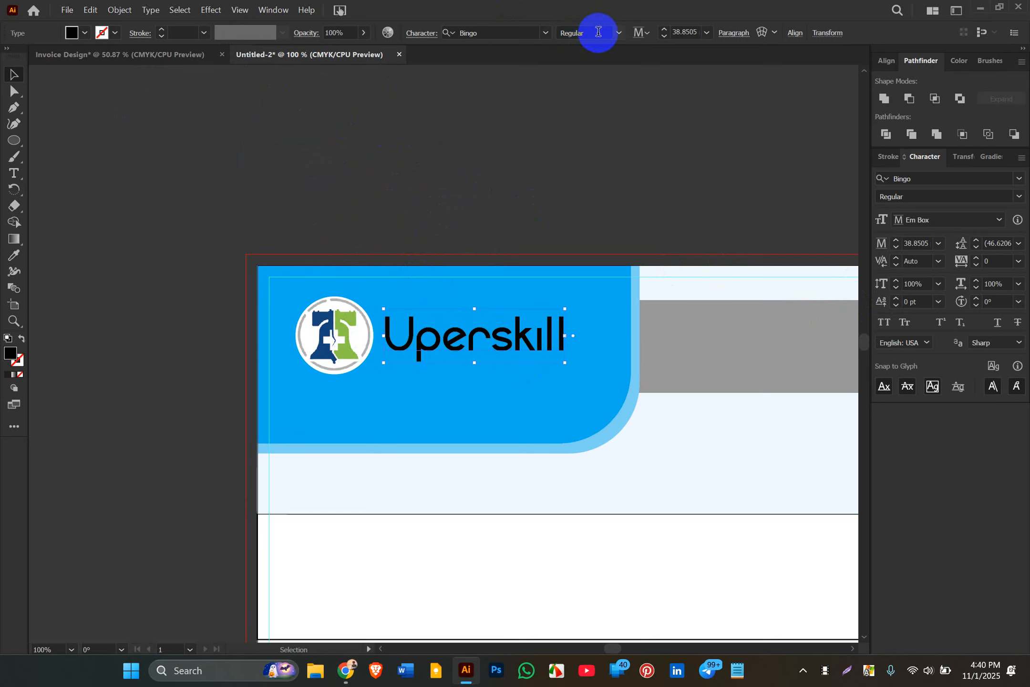
click(620, 31)
click(621, 30)
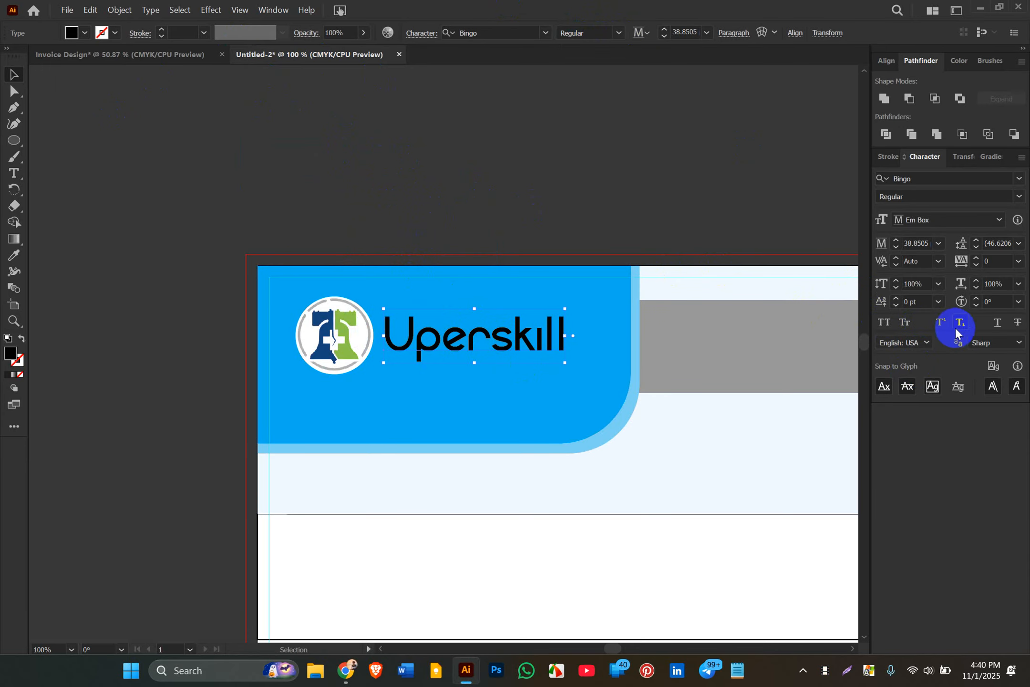
- Change the Uperskill text's font to Anton Regular and enlarge it to about 45.5 pt
click(536, 31)
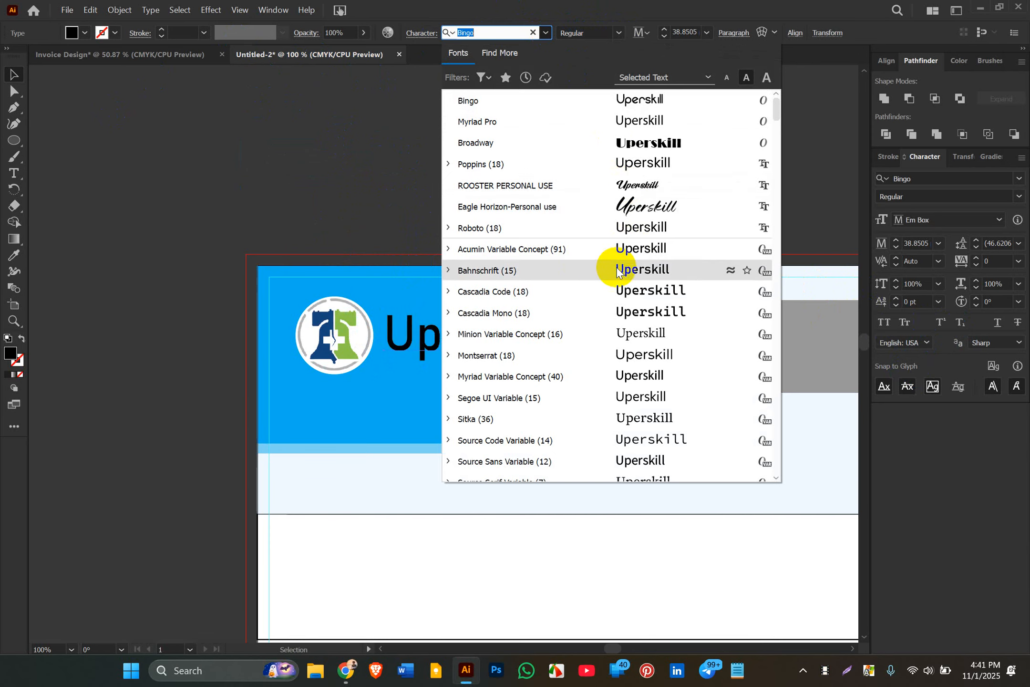
scroll(620, 382, down, 2)
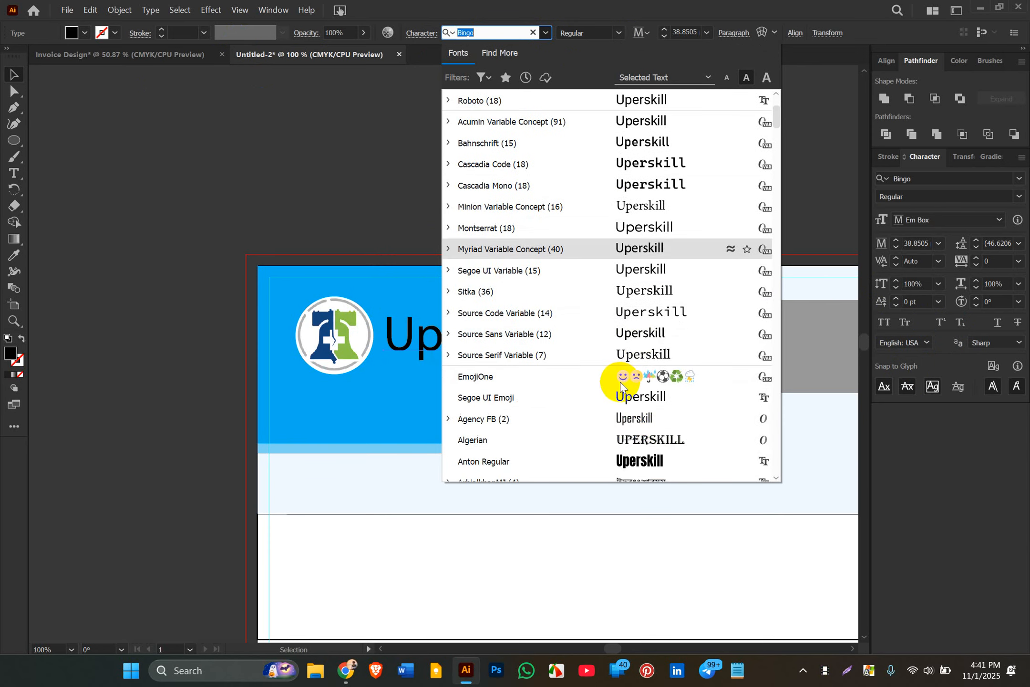
click(625, 461)
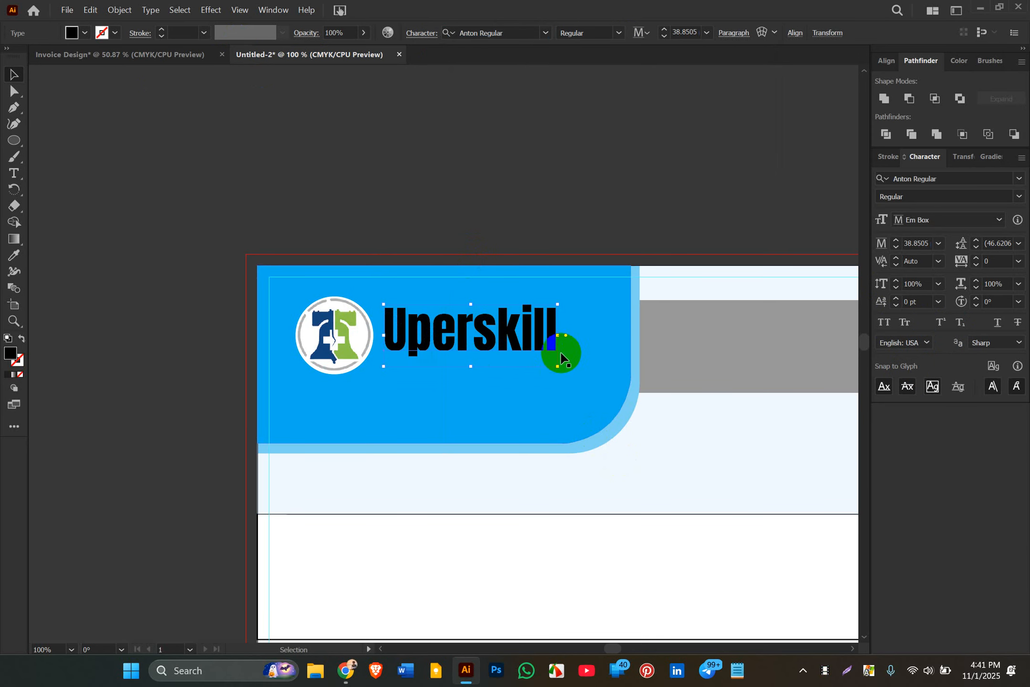
drag(559, 366, 575, 371)
drag(484, 319, 498, 326)
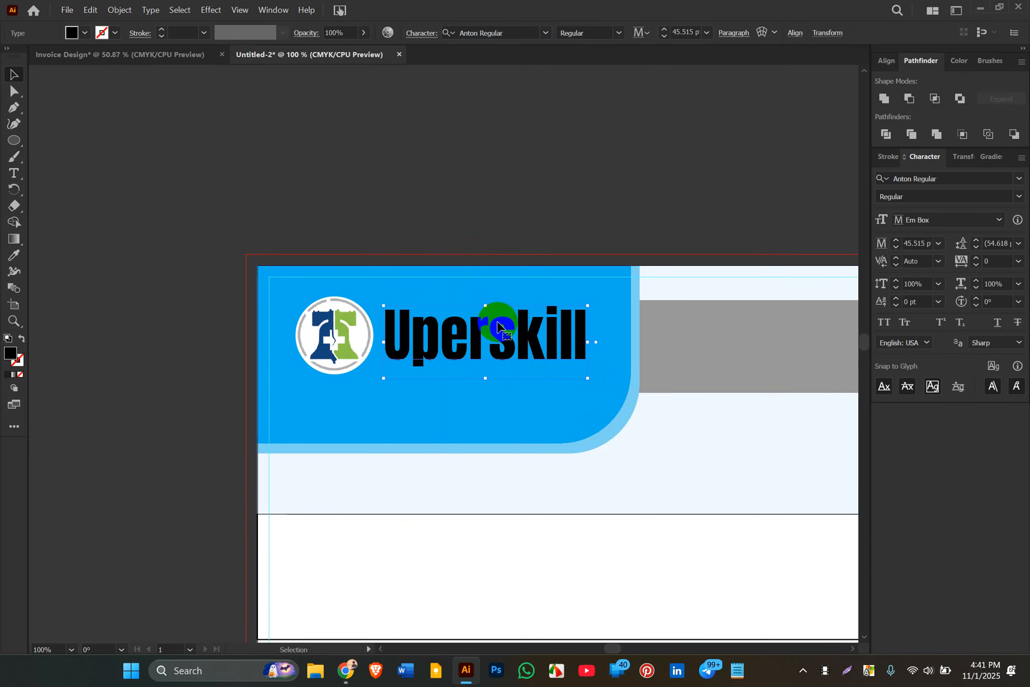
- Set the tracking of the Uperskill text to 50
click(490, 246)
click(486, 337)
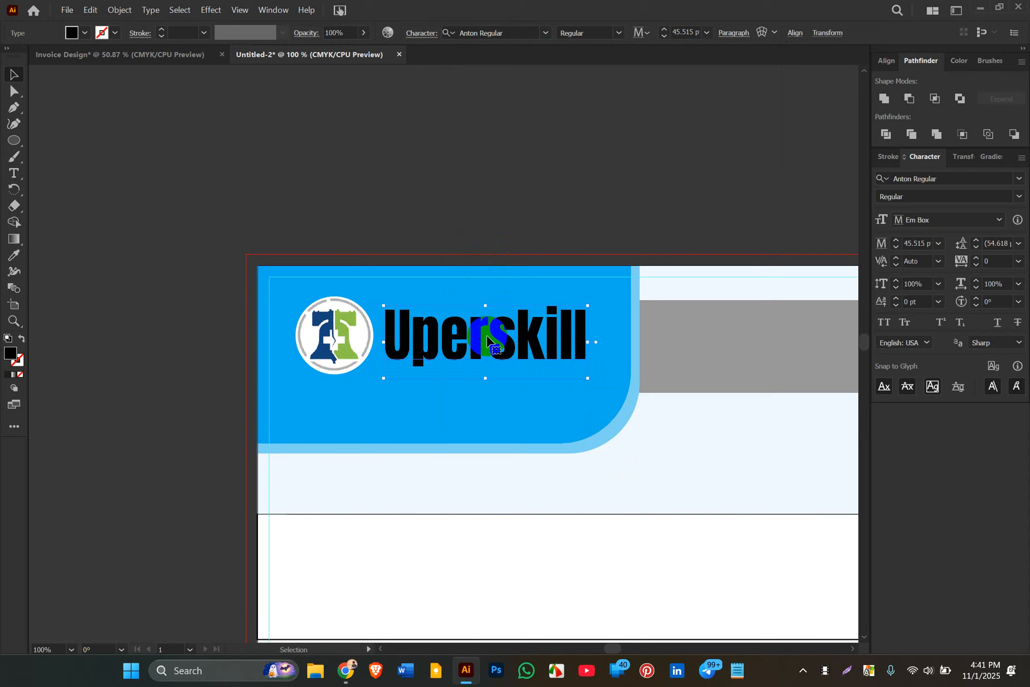
click(1018, 261)
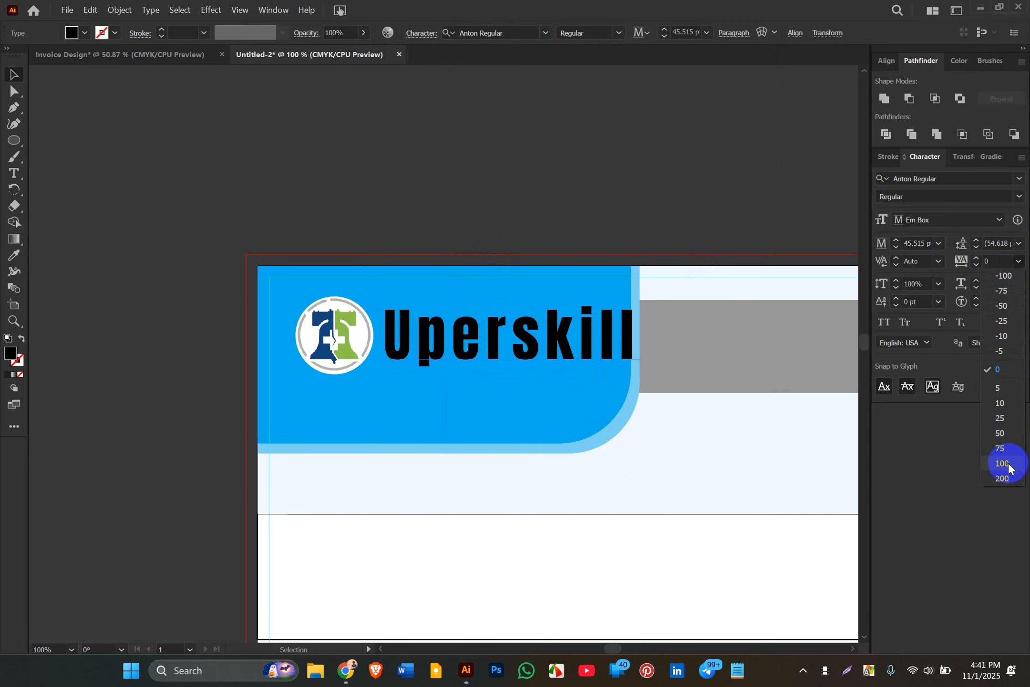
click(1000, 433)
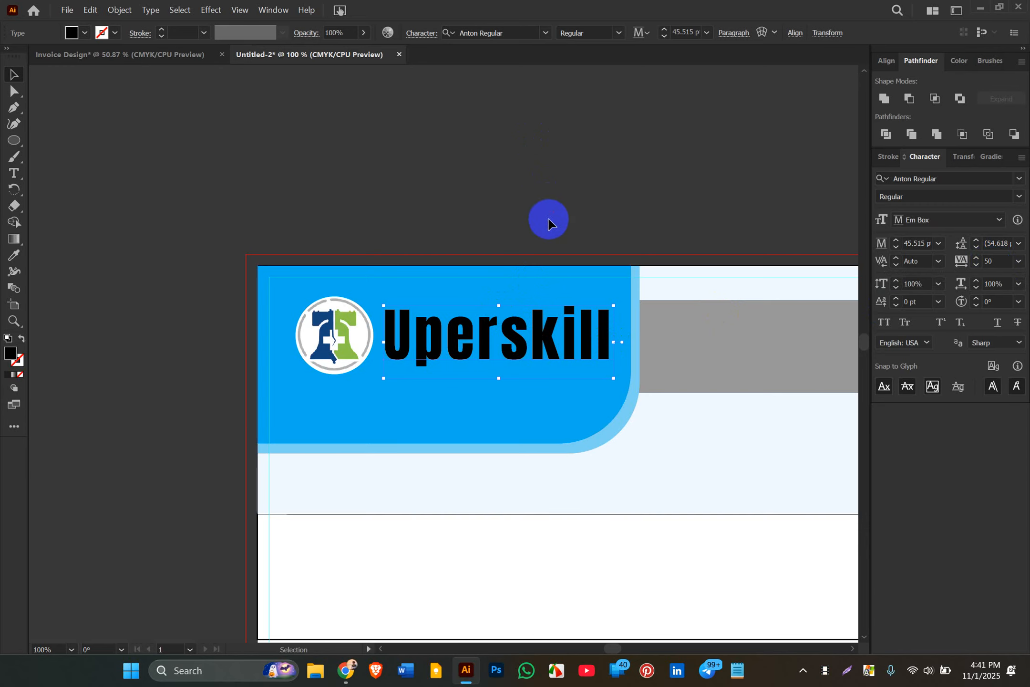
click(550, 226)
- Duplicate the Uperskill text horizontally onto the grey band of the header
scroll(551, 228, right, 5)
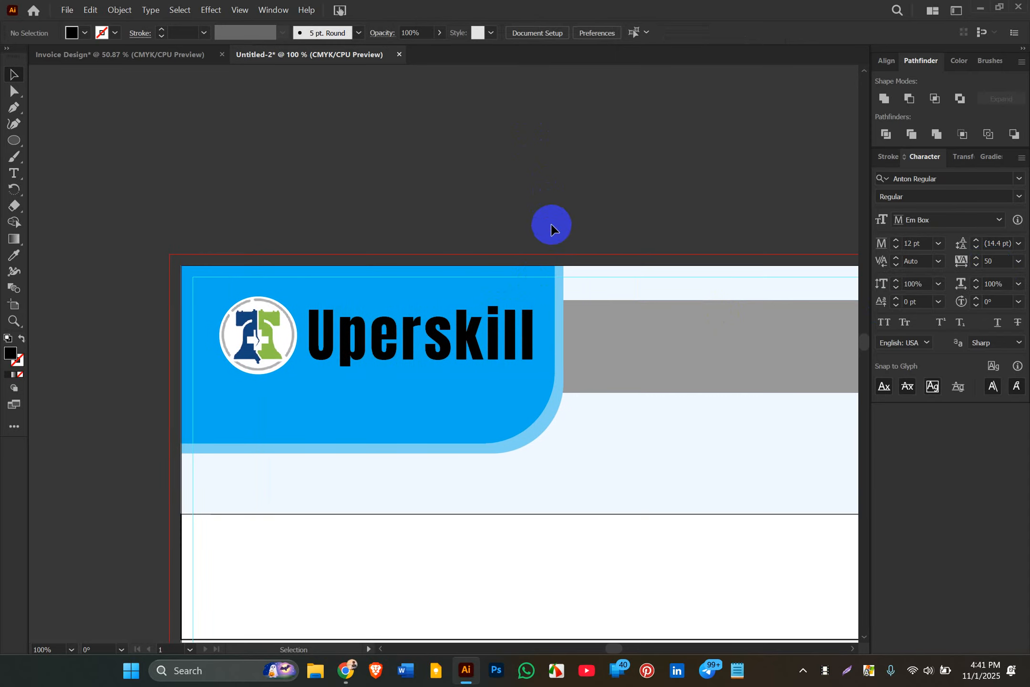
click(394, 333)
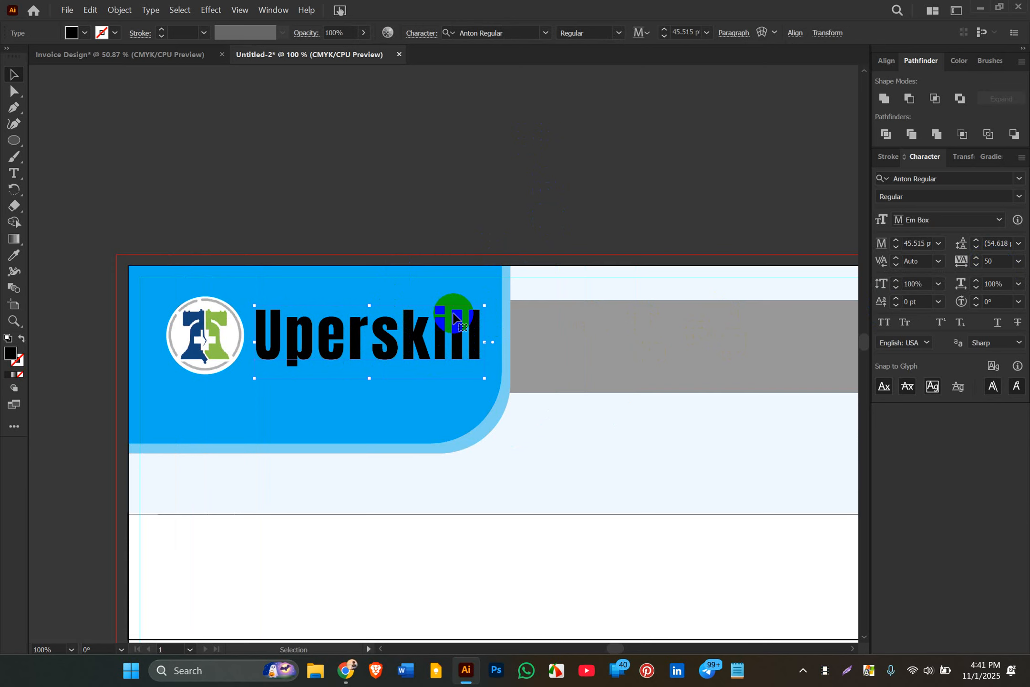
scroll(452, 315, right, 2)
scroll(453, 315, down, 1)
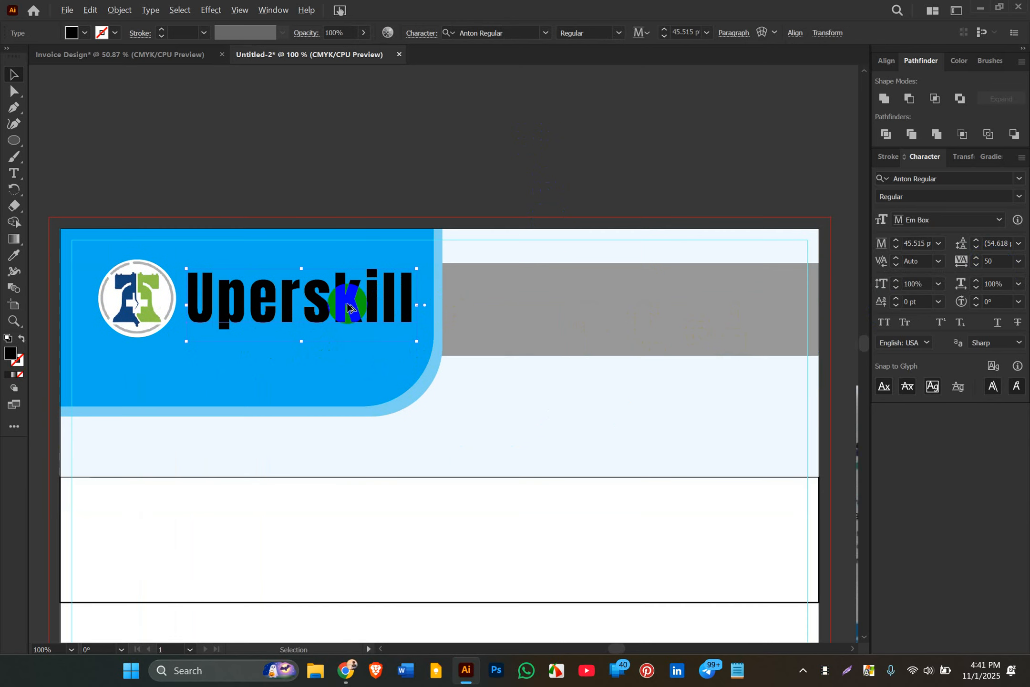
drag(350, 308, 669, 307)
right_click(670, 308)
- Replace the copied text on the grey band with the Bengali title "ক্যাশ ম্যামো"
double_click(612, 324)
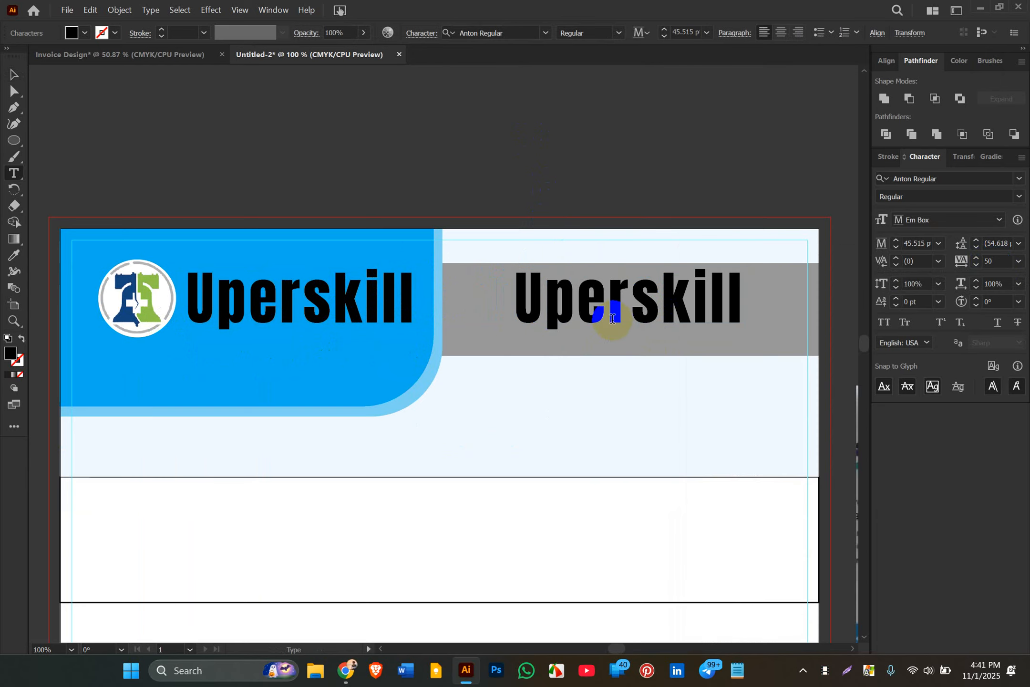
double_click(612, 319)
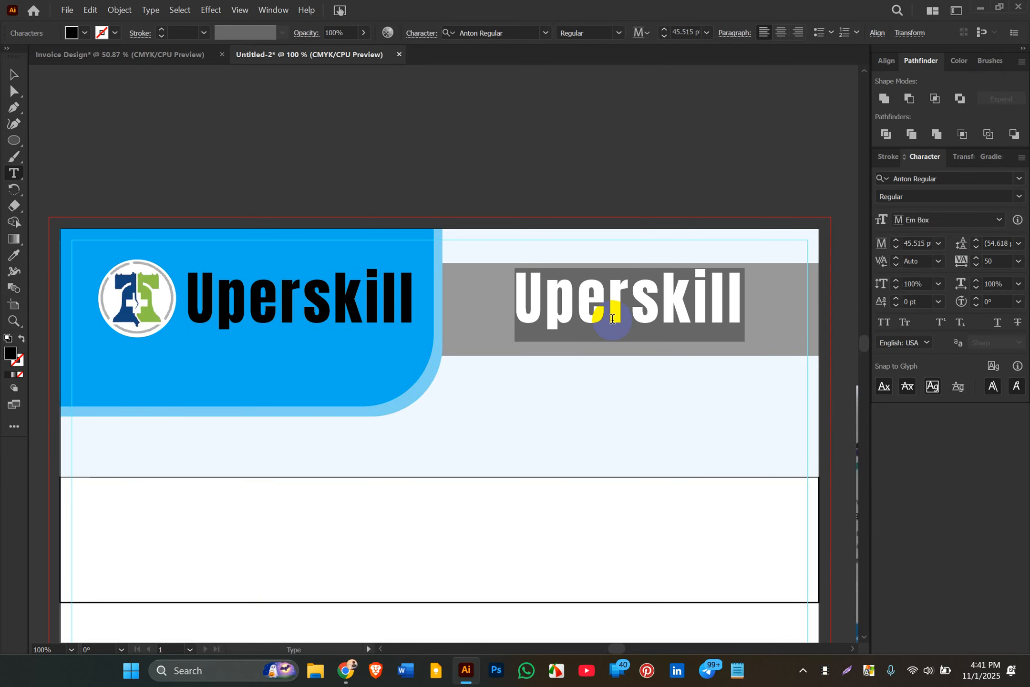
text(ক)
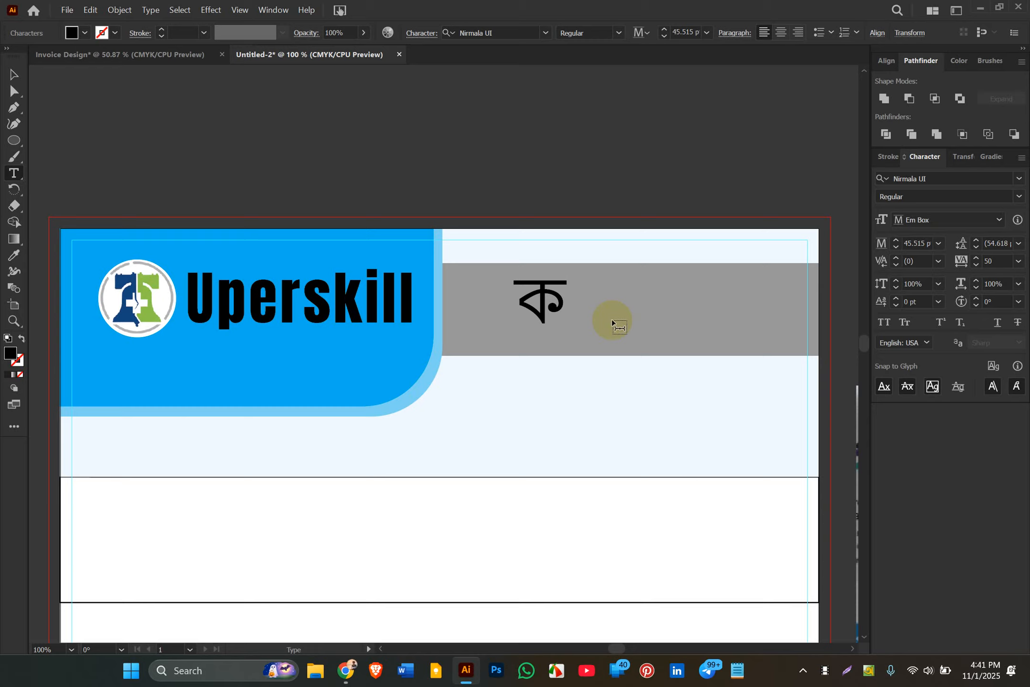
text(্যা)
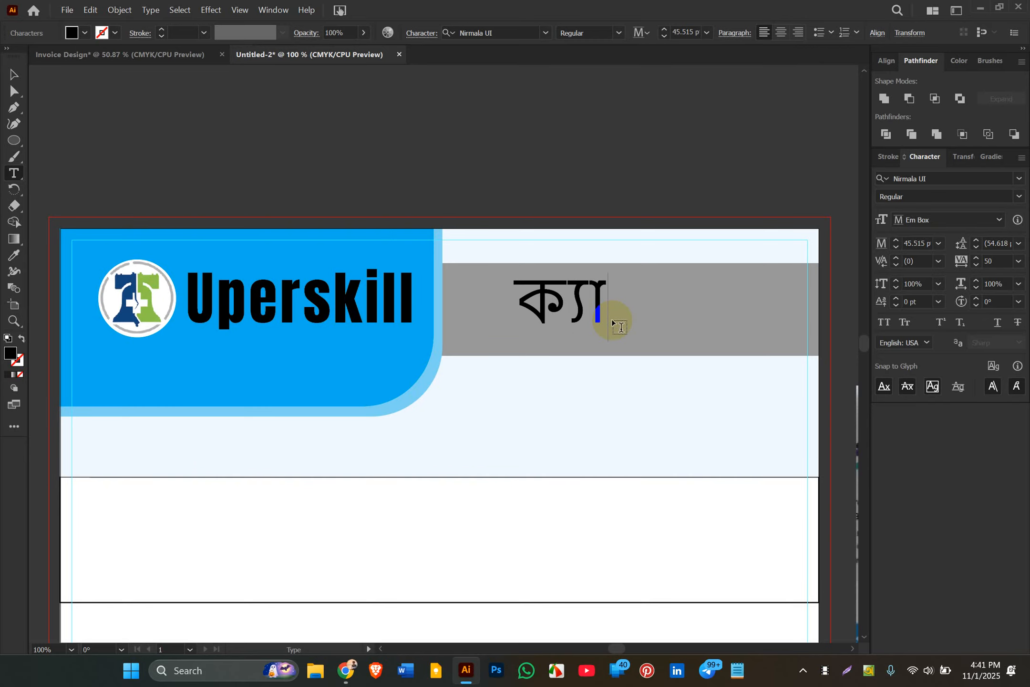
text(শ ম)
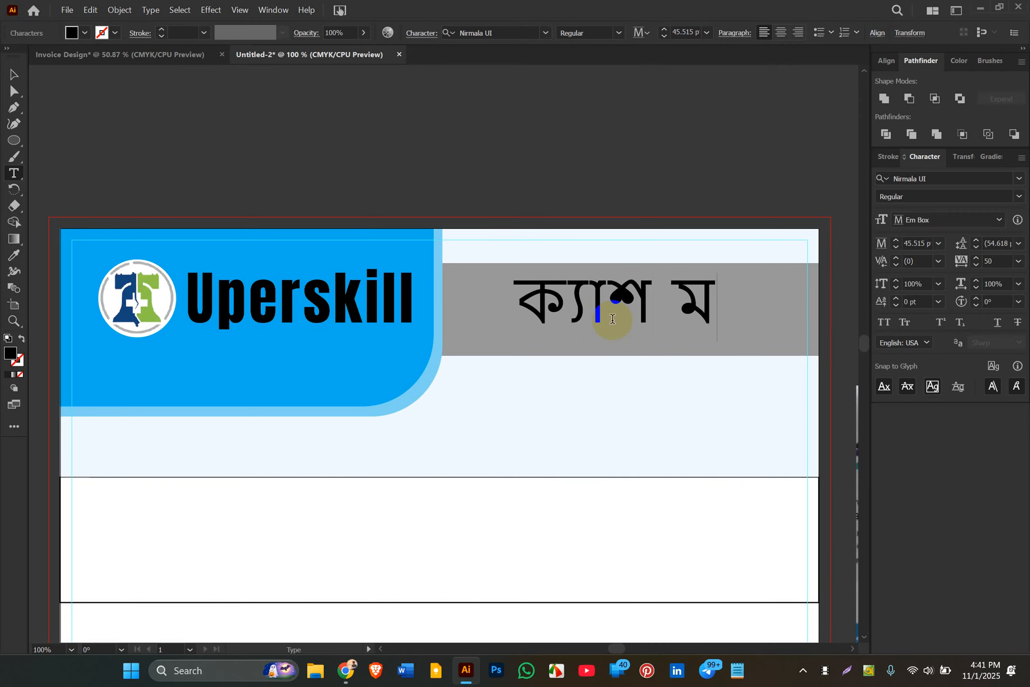
text(্যামু)
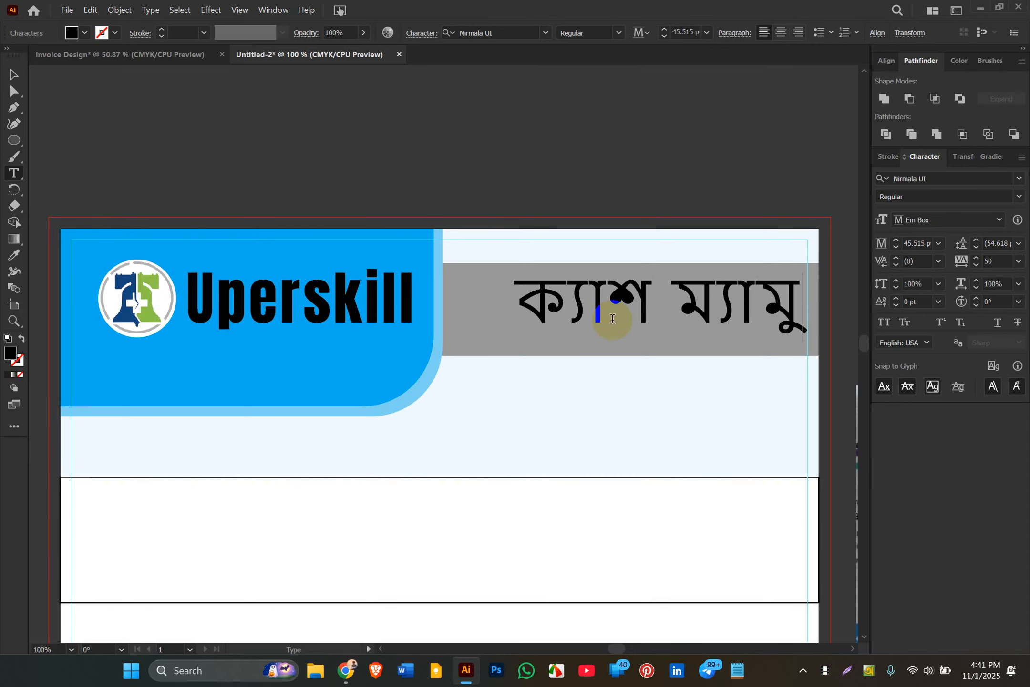
key(BackSpace)
key(BackSpace)
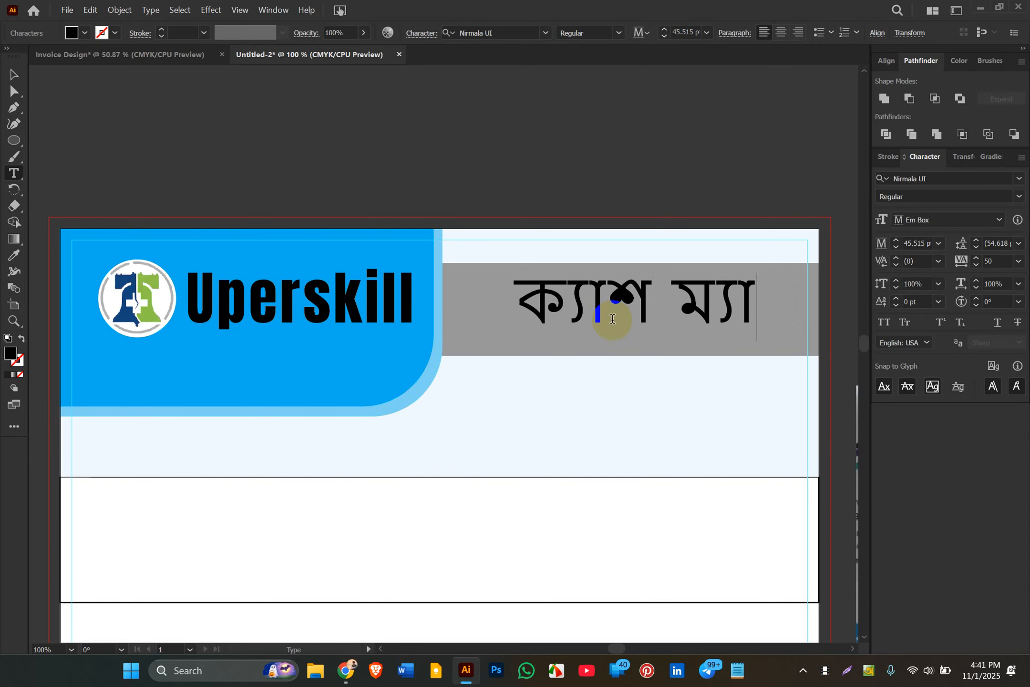
text(োম)
key(BackSpace)
key(BackSpace)
key(BackSpace)
text(ামো)
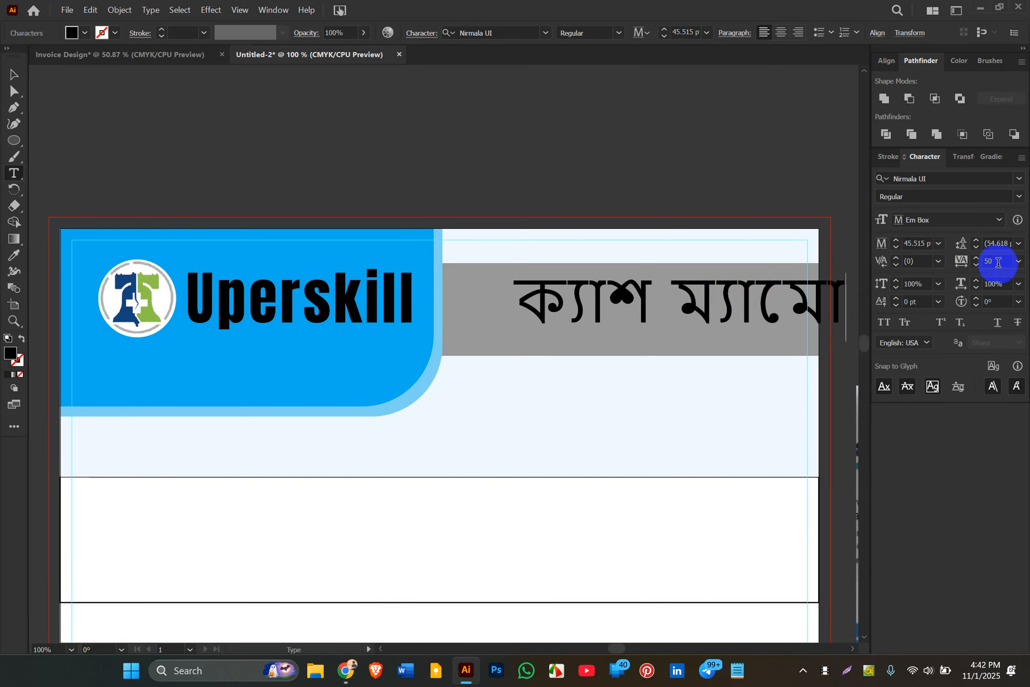
- Set the tracking of the Bengali title on the grey band to 0
click(13, 75)
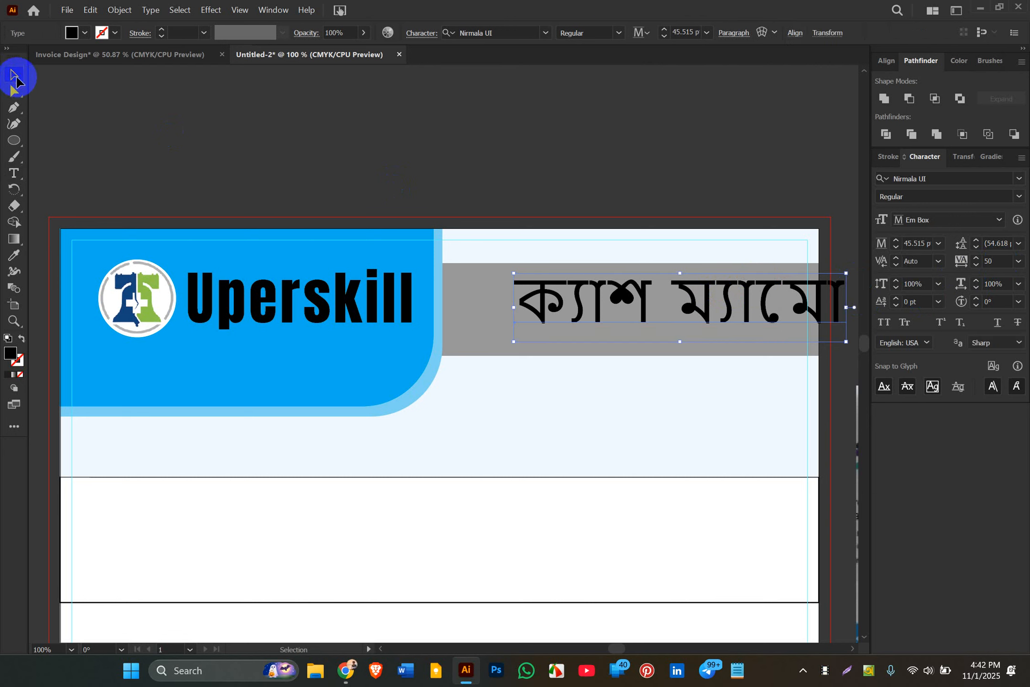
click(1019, 261)
click(990, 368)
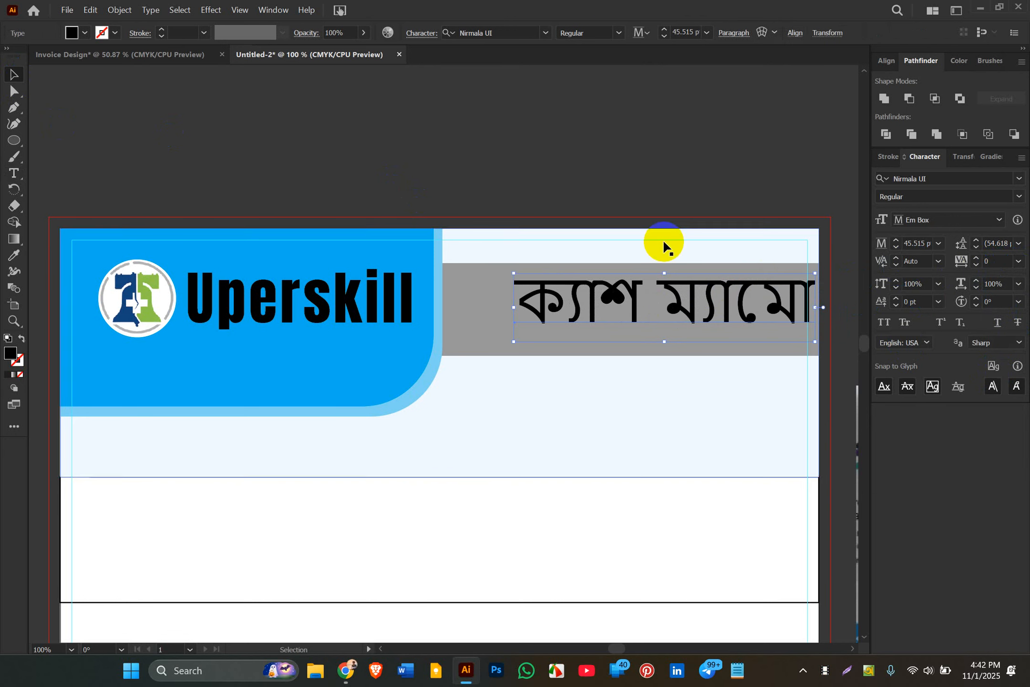
- Set the Bengali title's font to Codepotro Abu Sayed and scale it down slightly within the grey band
click(576, 33)
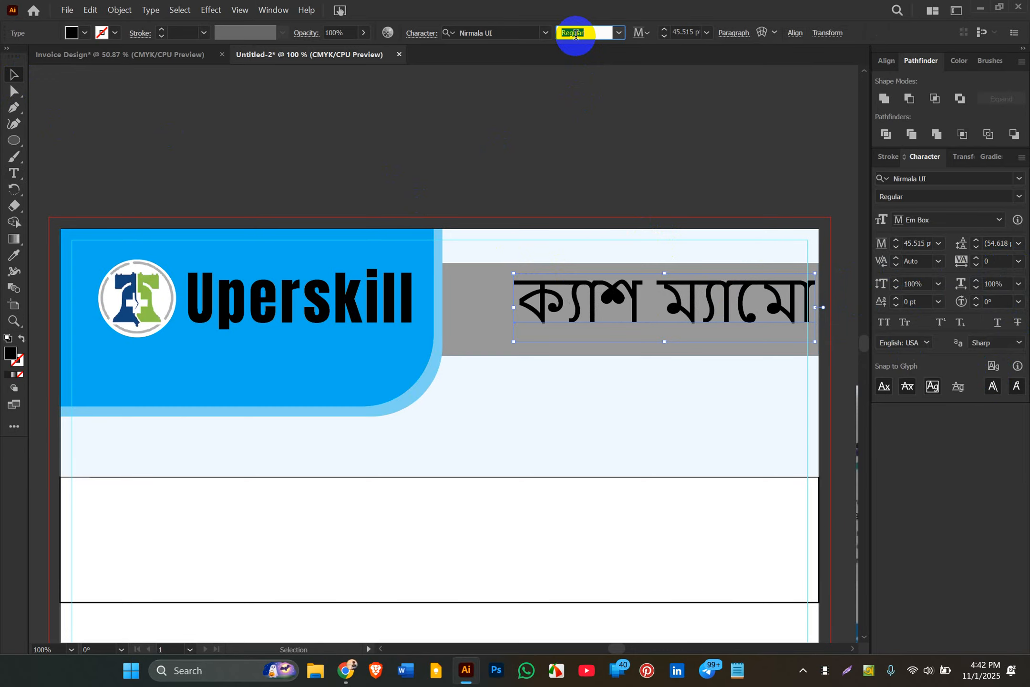
key(Up)
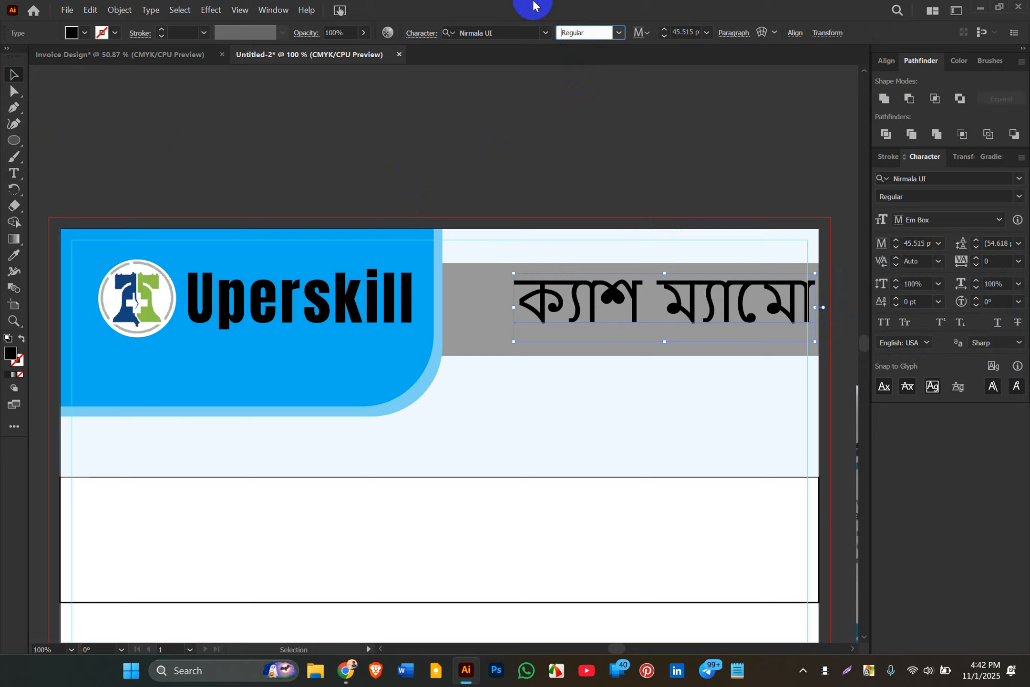
click(597, 34)
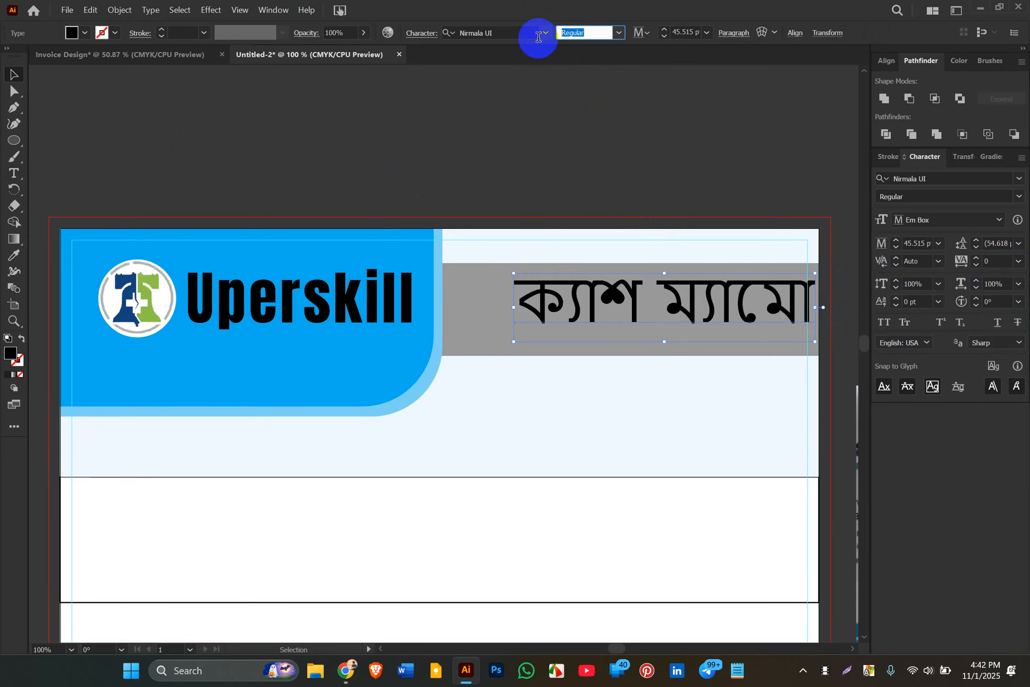
click(488, 32)
text(a)
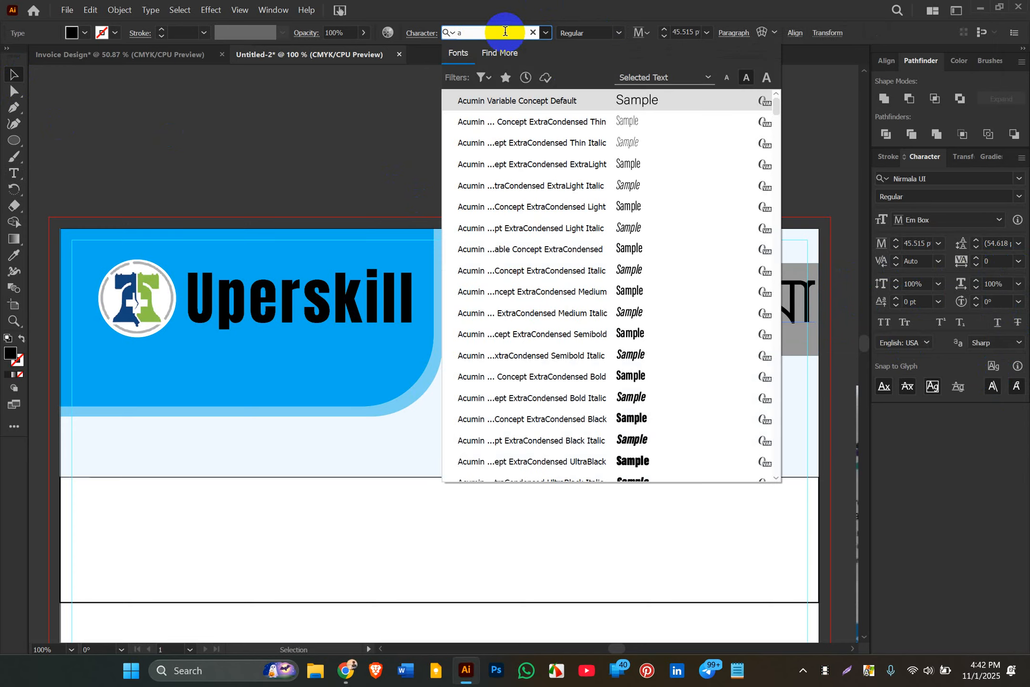
text(bu)
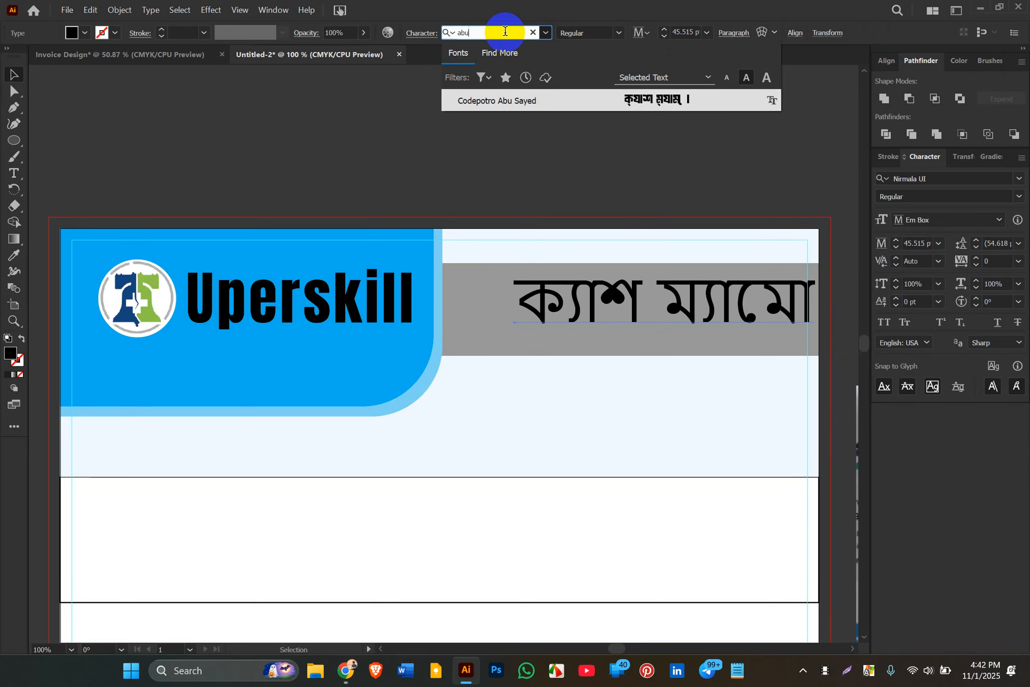
click(524, 99)
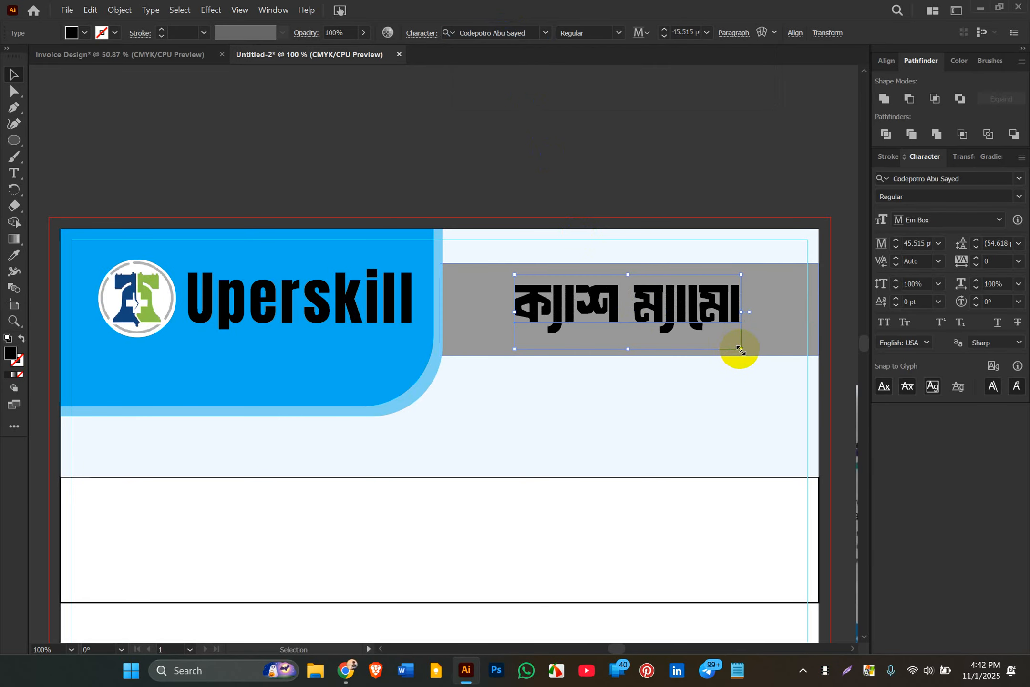
mouse_move(740, 349)
mouse_down()
mouse_move(727, 345)
mouse_move(738, 348)
mouse_up()
click(574, 200)
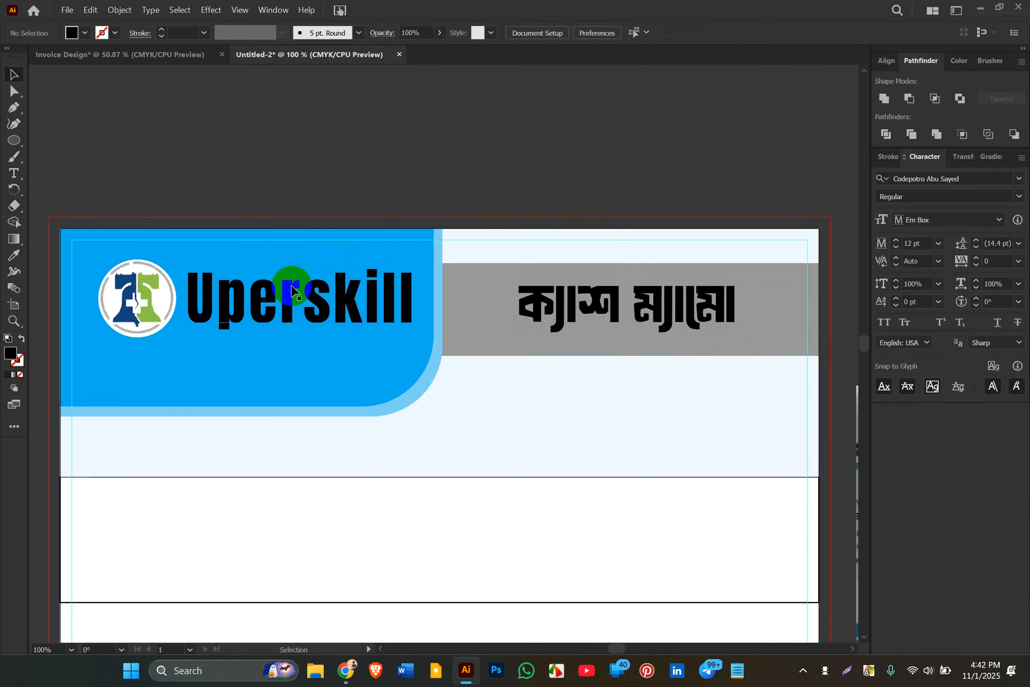
- Recolor the blue rounded header shape behind the Uperskill name with the green sampled from the logo
click(275, 298)
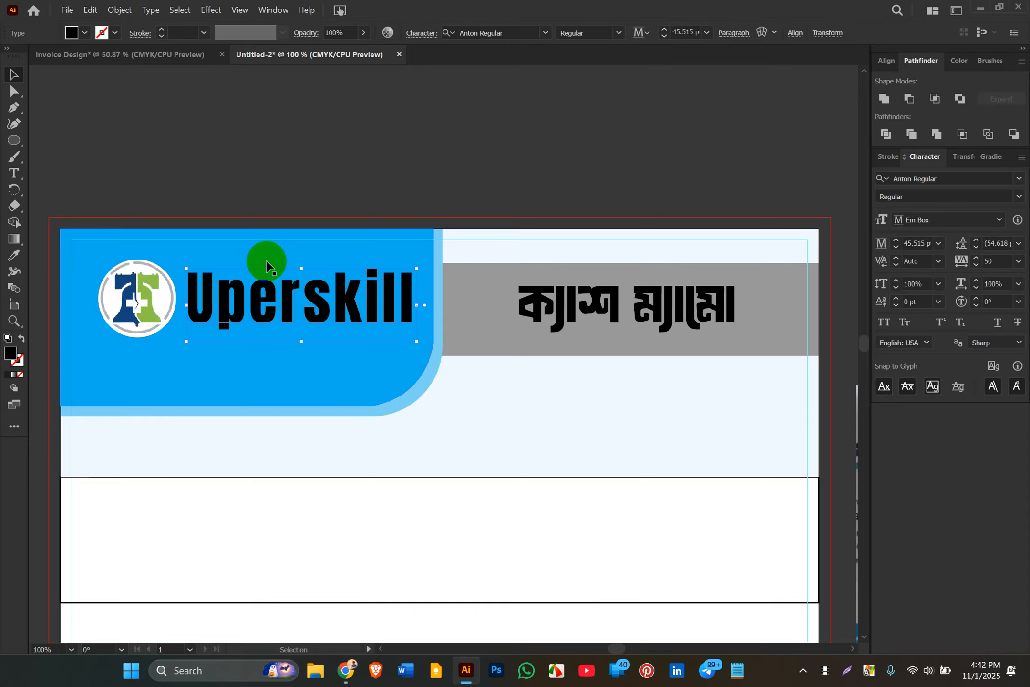
scroll(267, 264, down, 2)
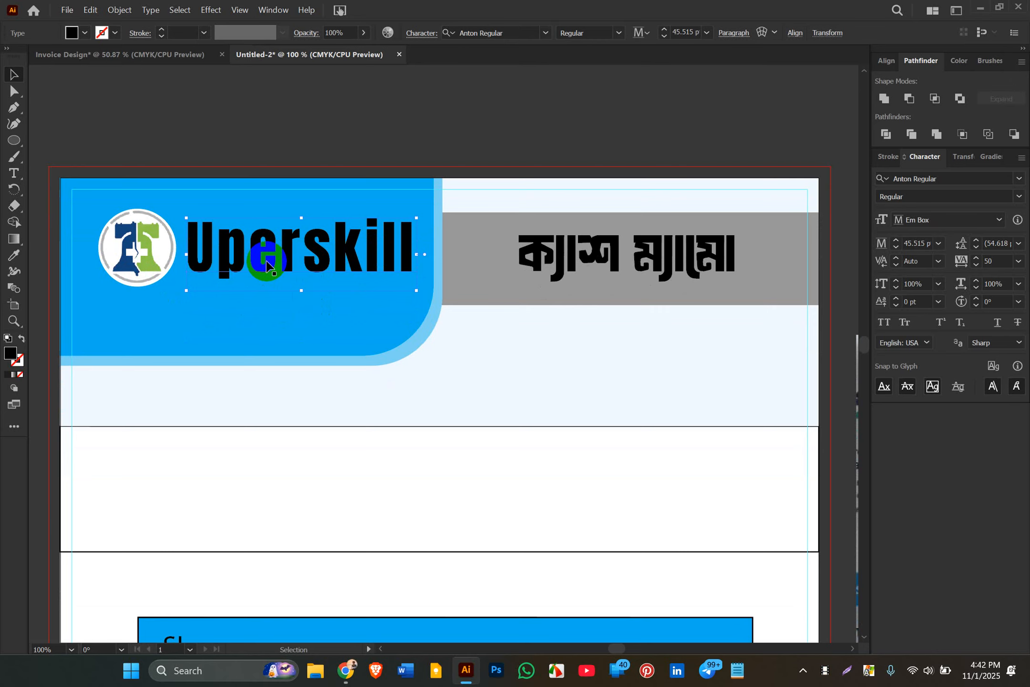
key(ctrl+minus)
key(ctrl+minus)
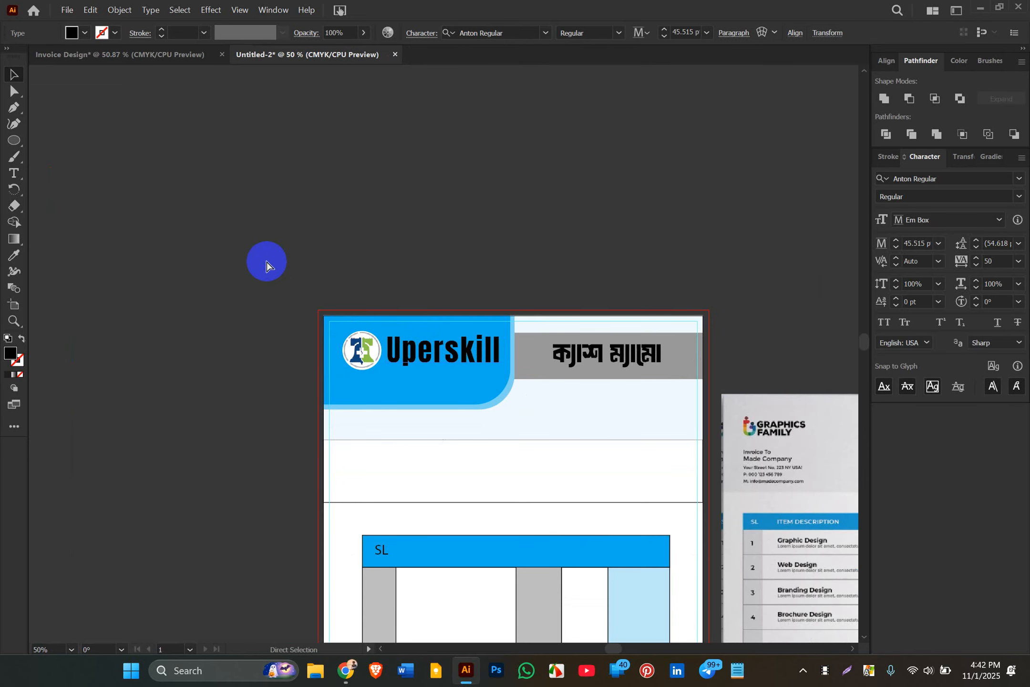
key(ctrl+plus)
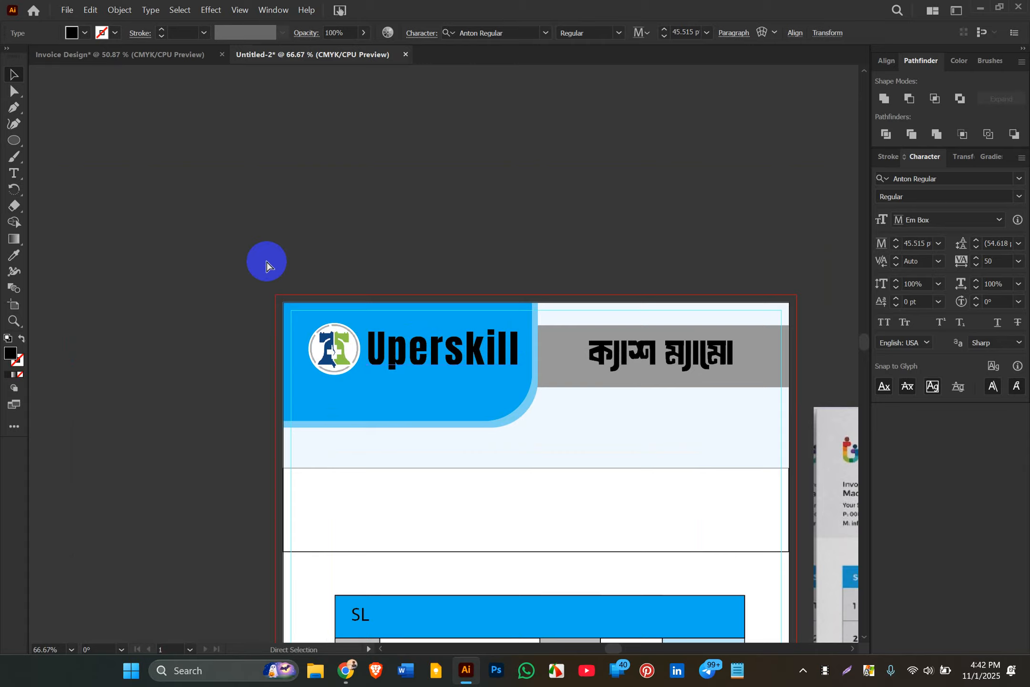
key(ctrl+0)
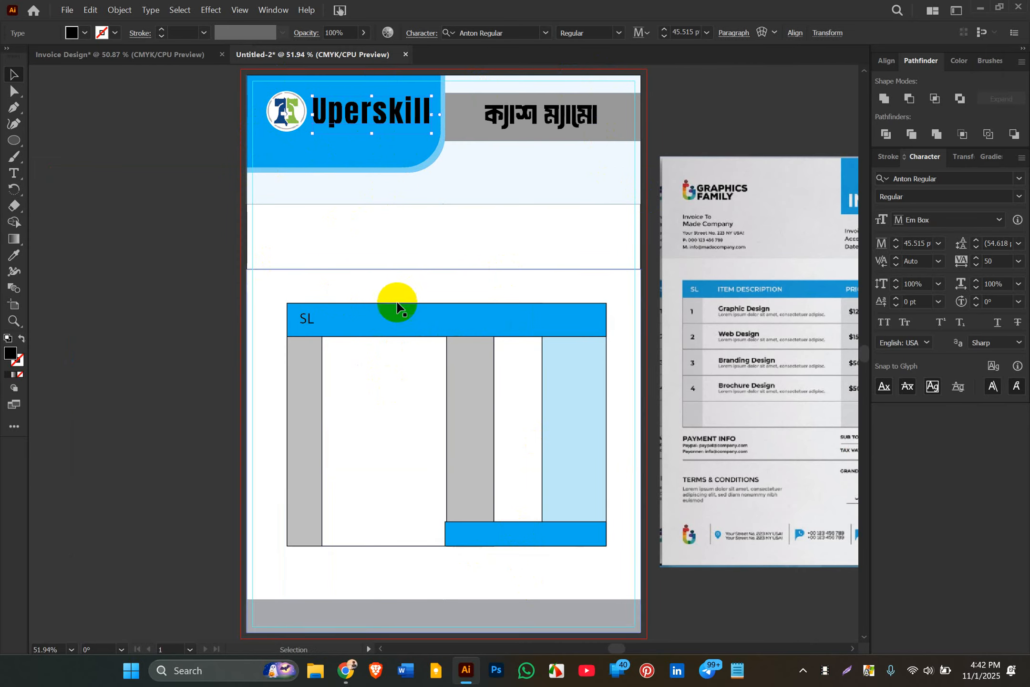
click(327, 150)
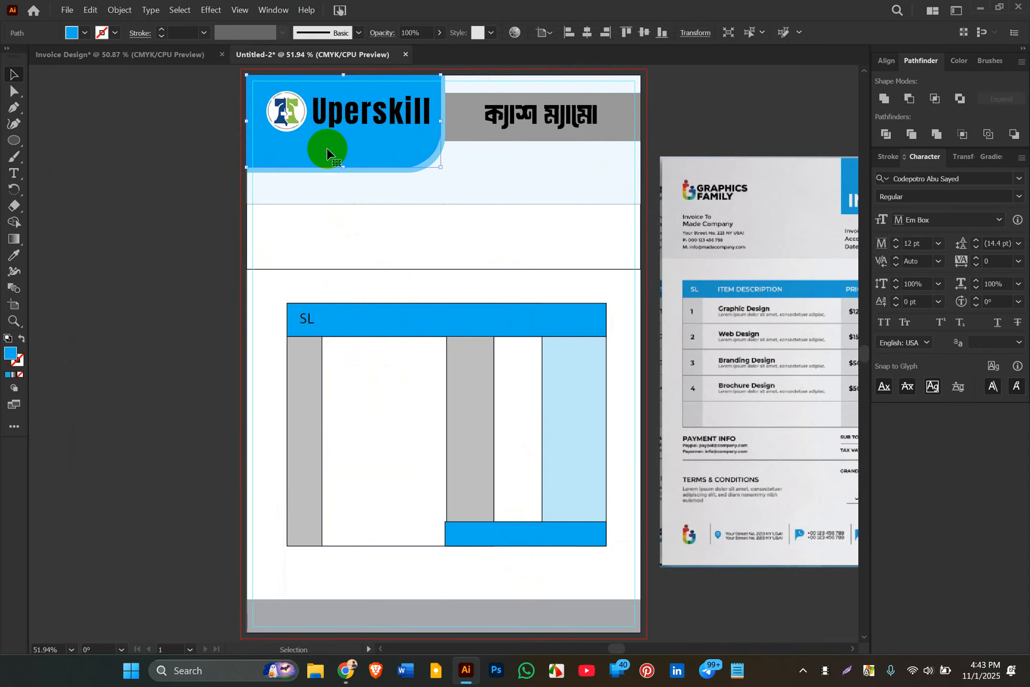
key(i)
click(290, 106)
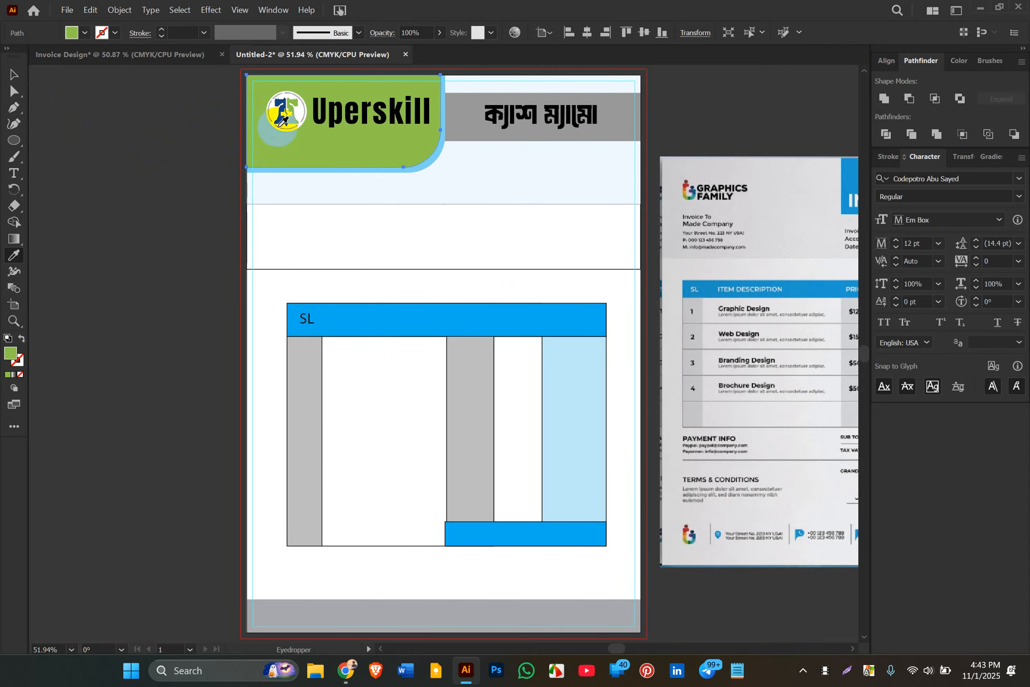
- Recolor the light blue shape edging the green header with the dark blue sampled from the logo
click(13, 74)
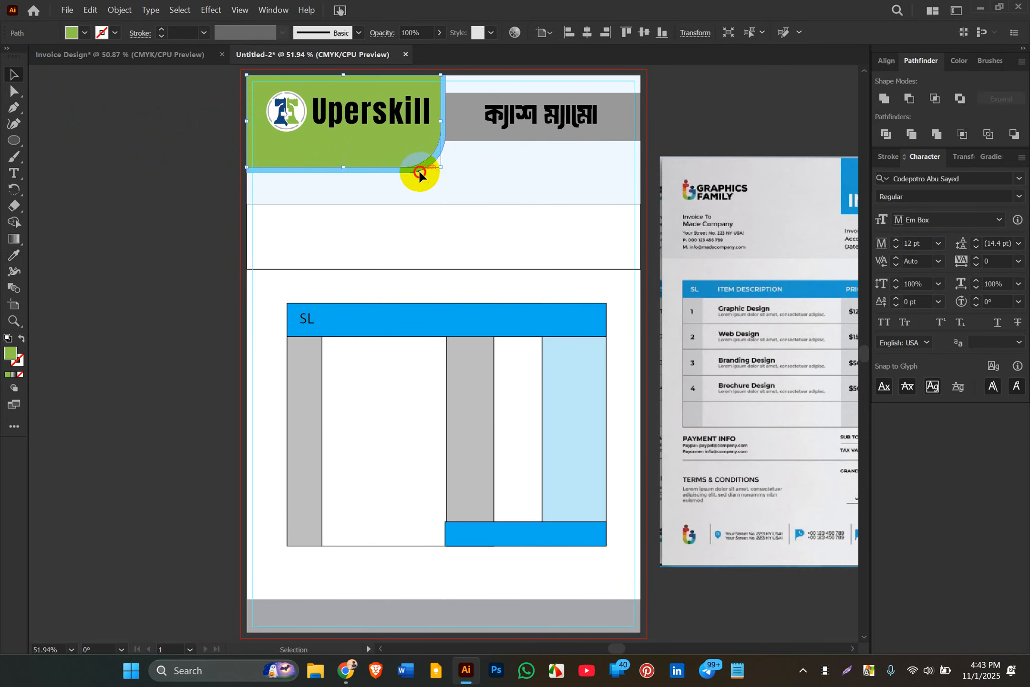
drag(419, 172, 396, 169)
key(i)
click(304, 110)
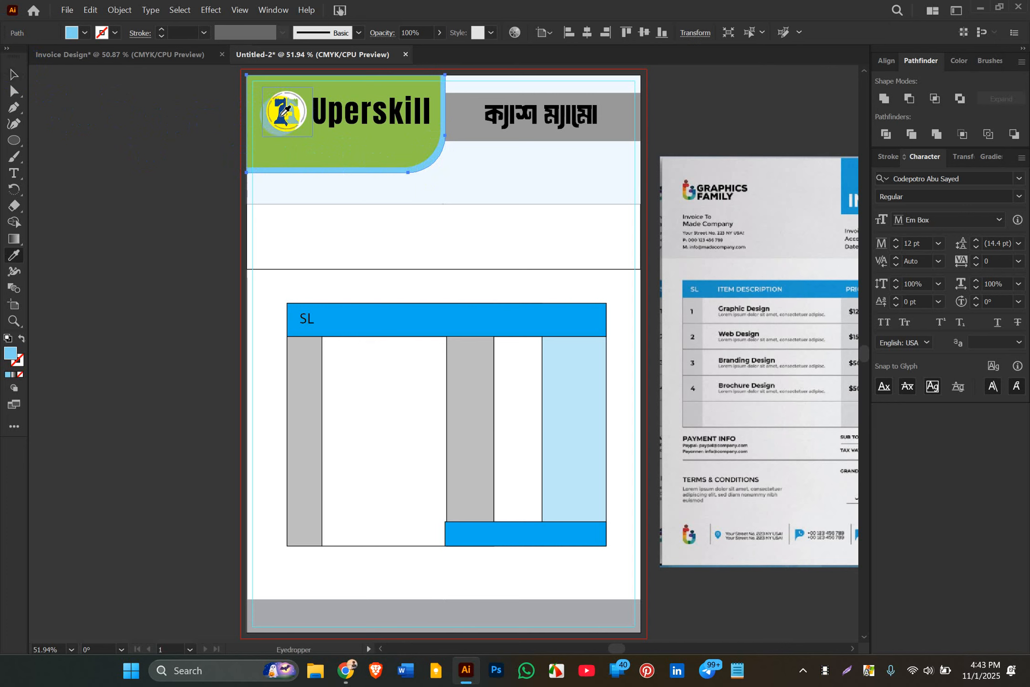
click(285, 114)
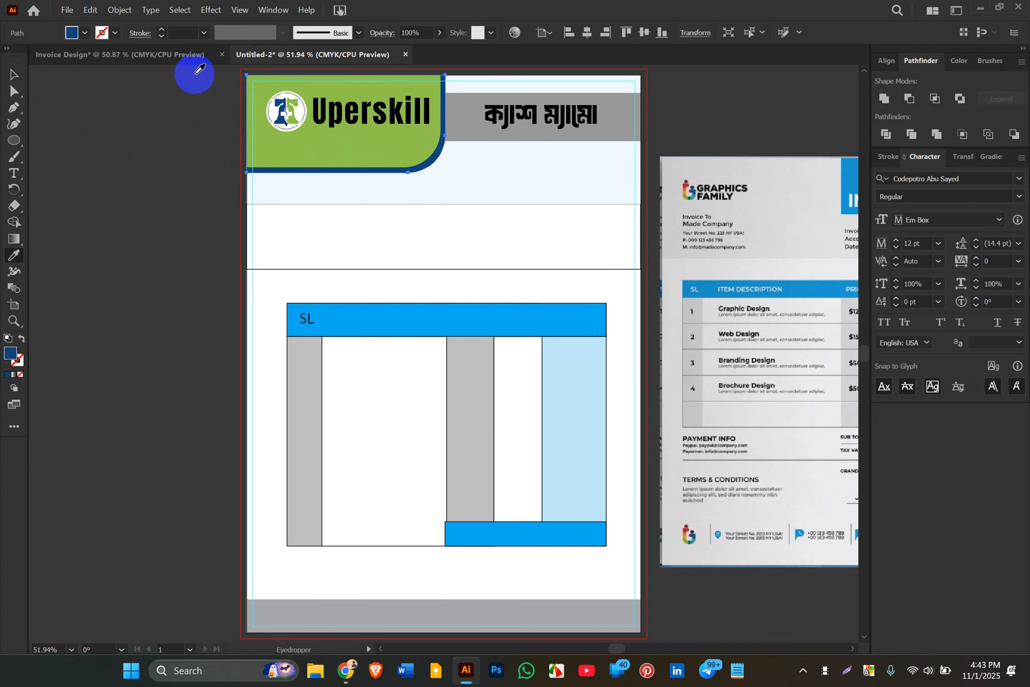
click(13, 74)
click(121, 162)
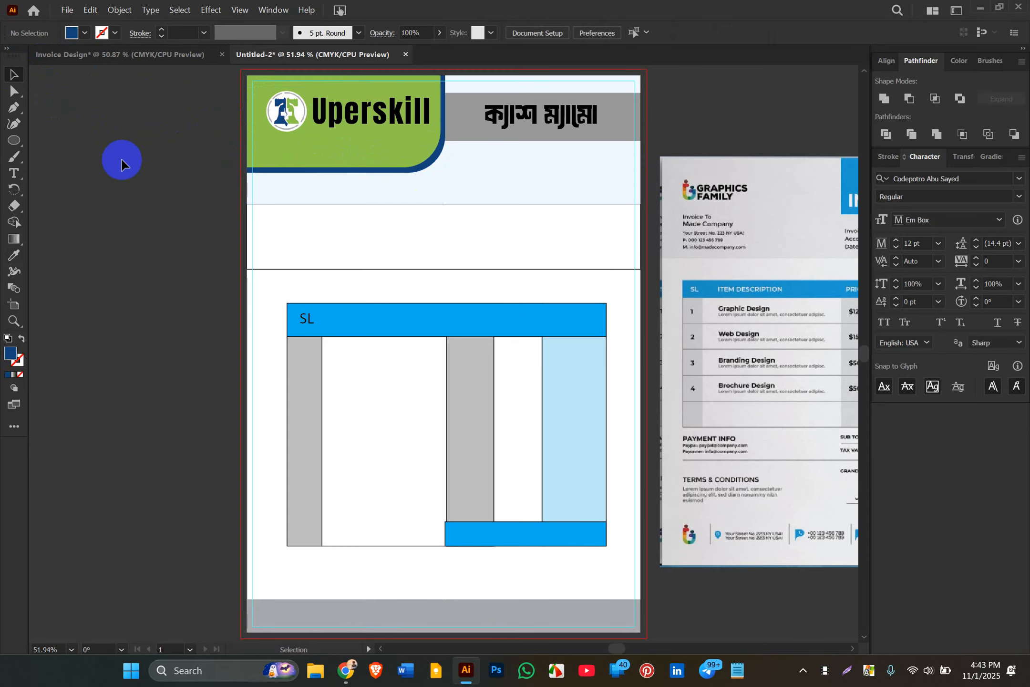
- Apply the header's green to both the table's heading bar and the blue bar at the table's base
click(476, 329)
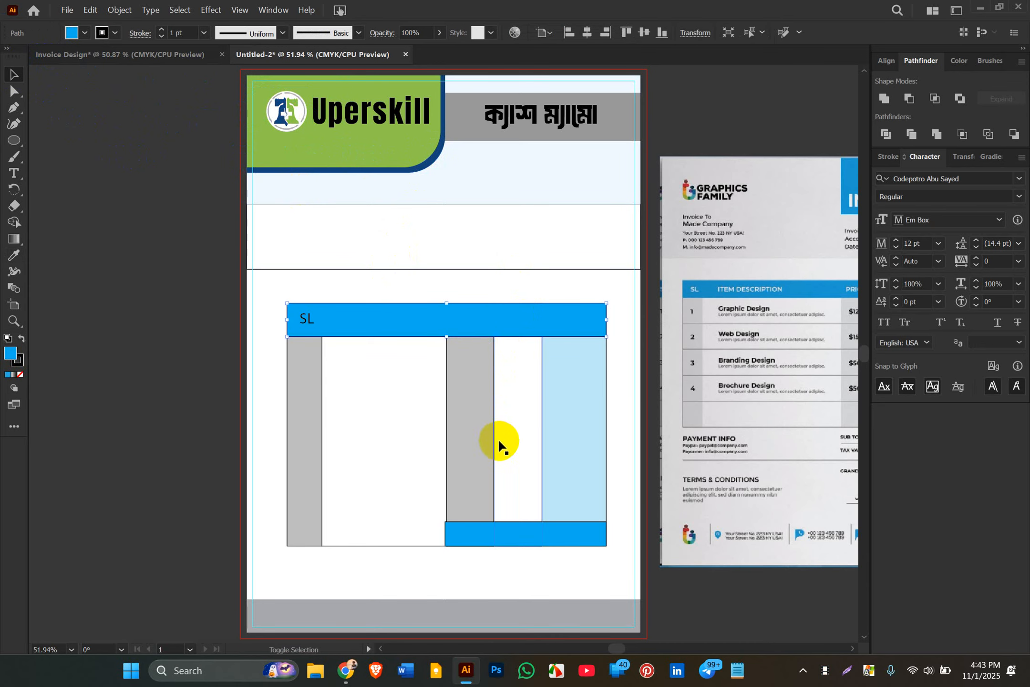
shift+click(517, 526)
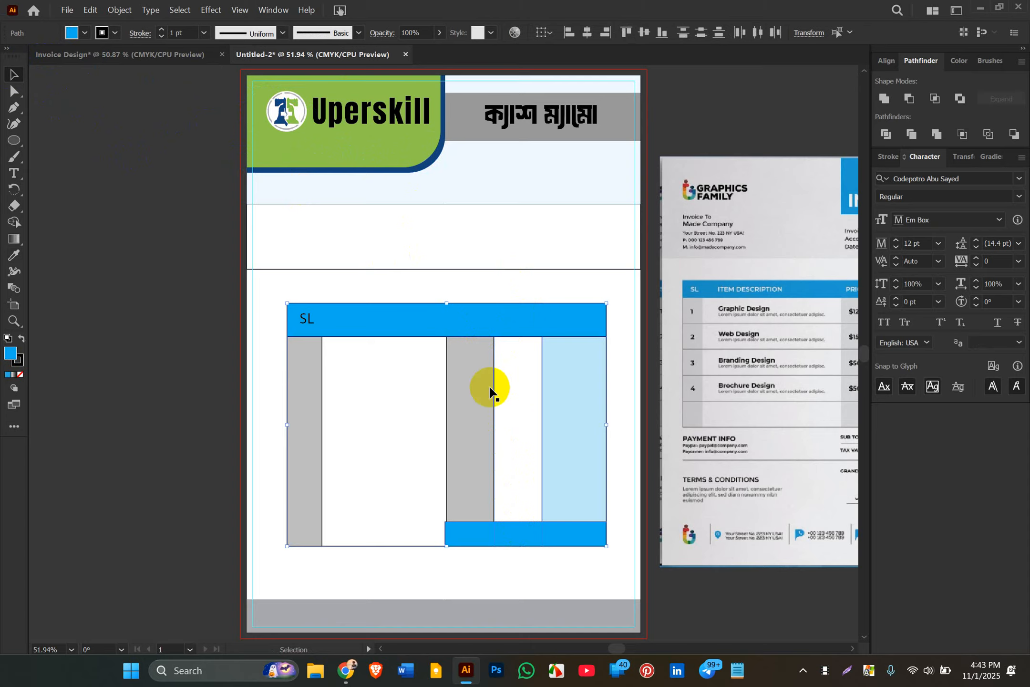
key(i)
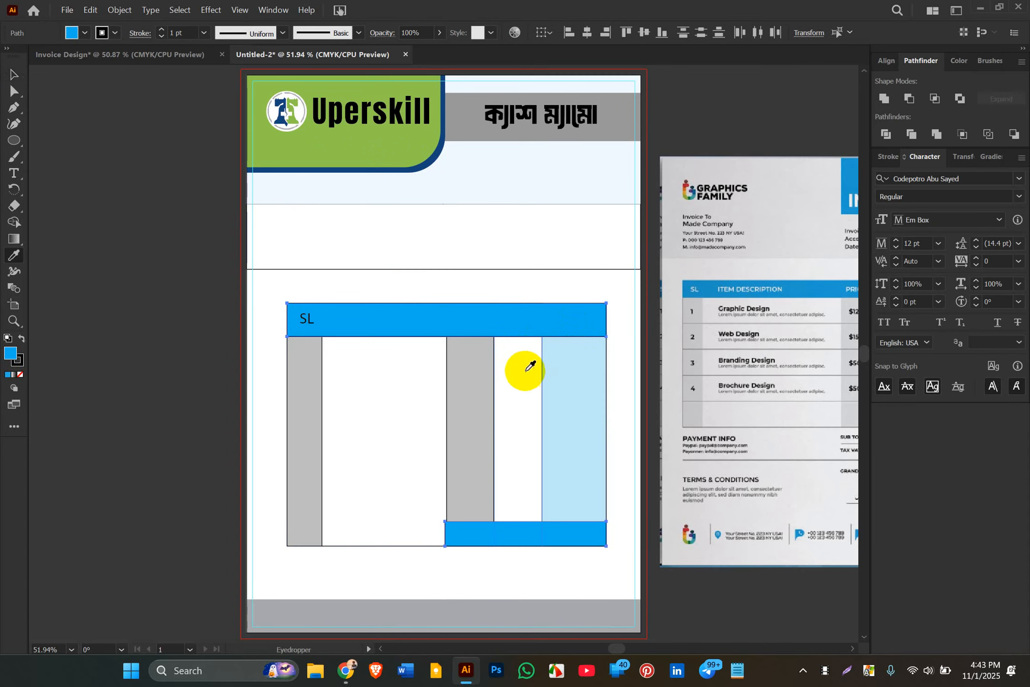
click(360, 145)
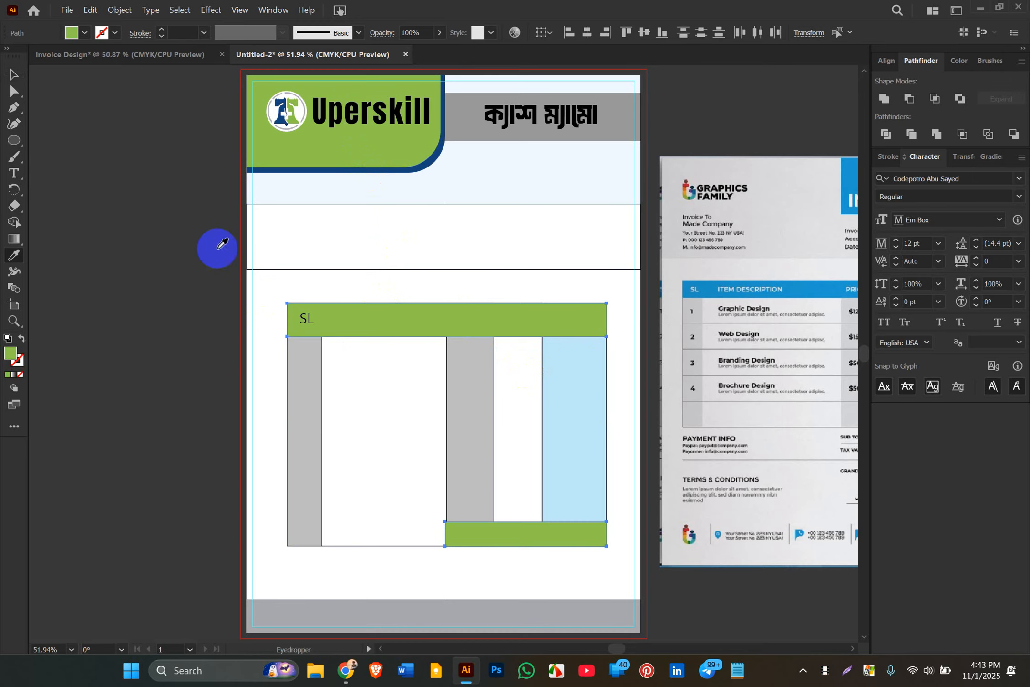
click(13, 75)
click(157, 278)
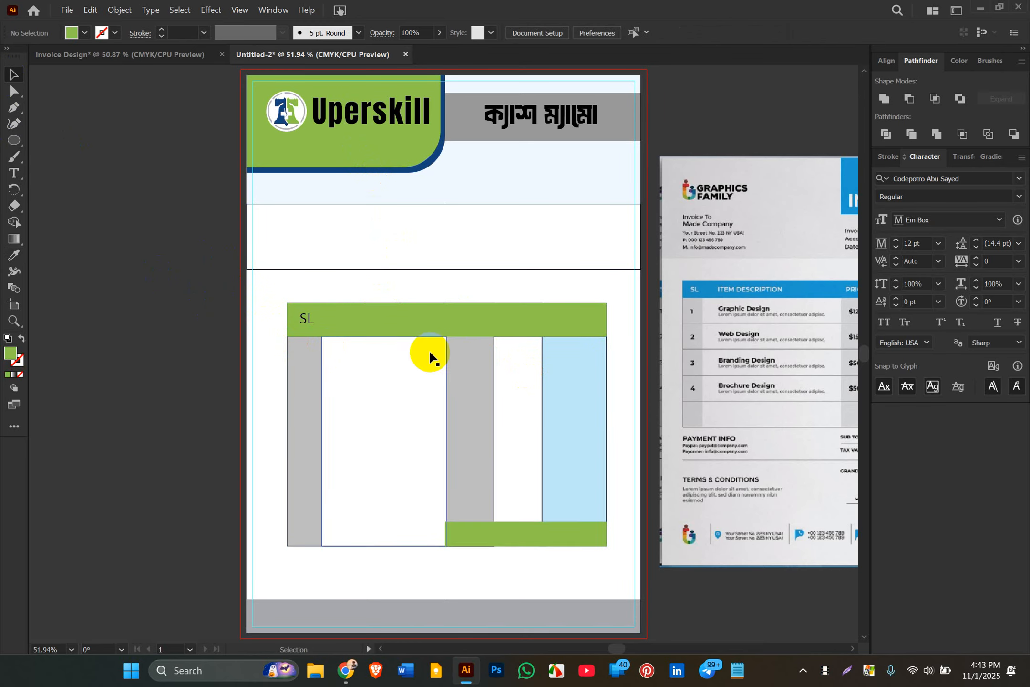
- Replace the table's last column color with the sampled header green, lightened to EAFFCA
click(572, 406)
key(i)
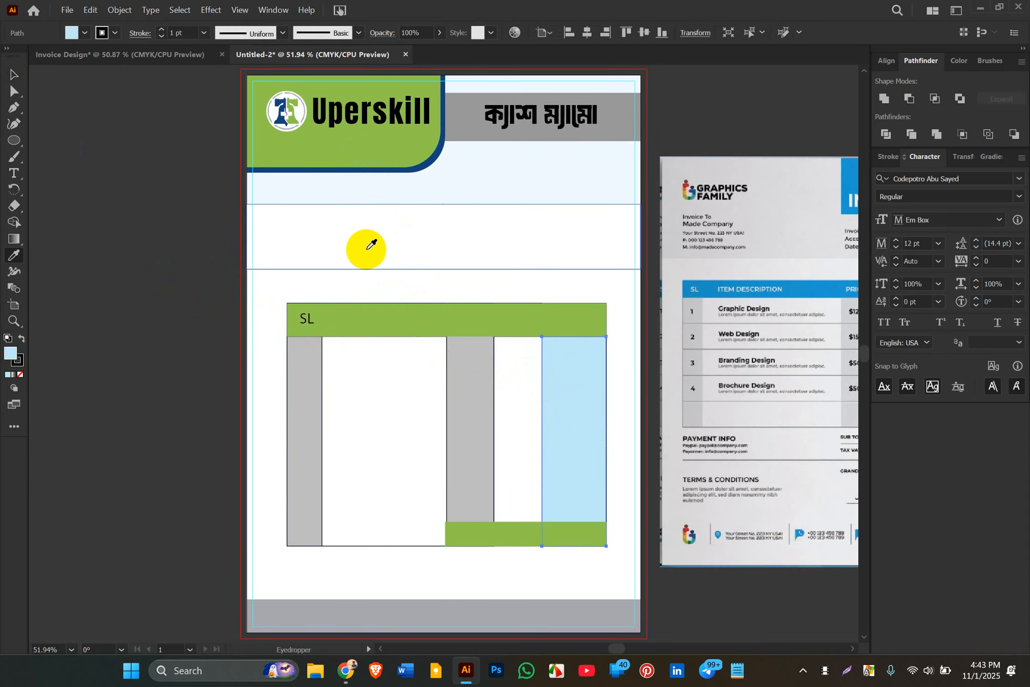
click(392, 149)
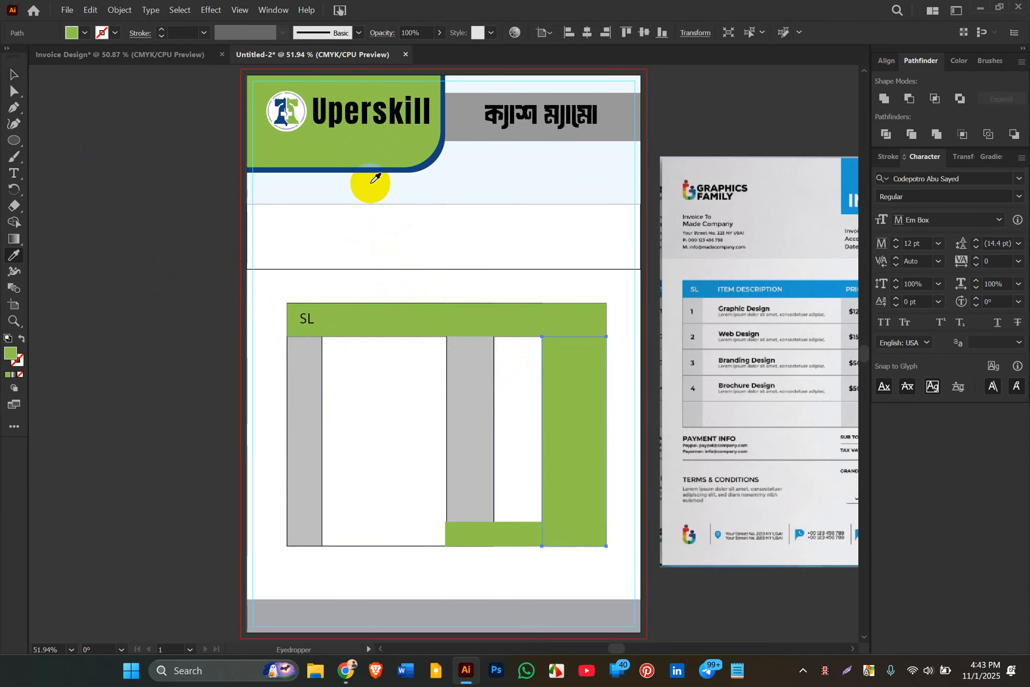
double_click(9, 355)
drag(674, 400, 682, 376)
click(964, 384)
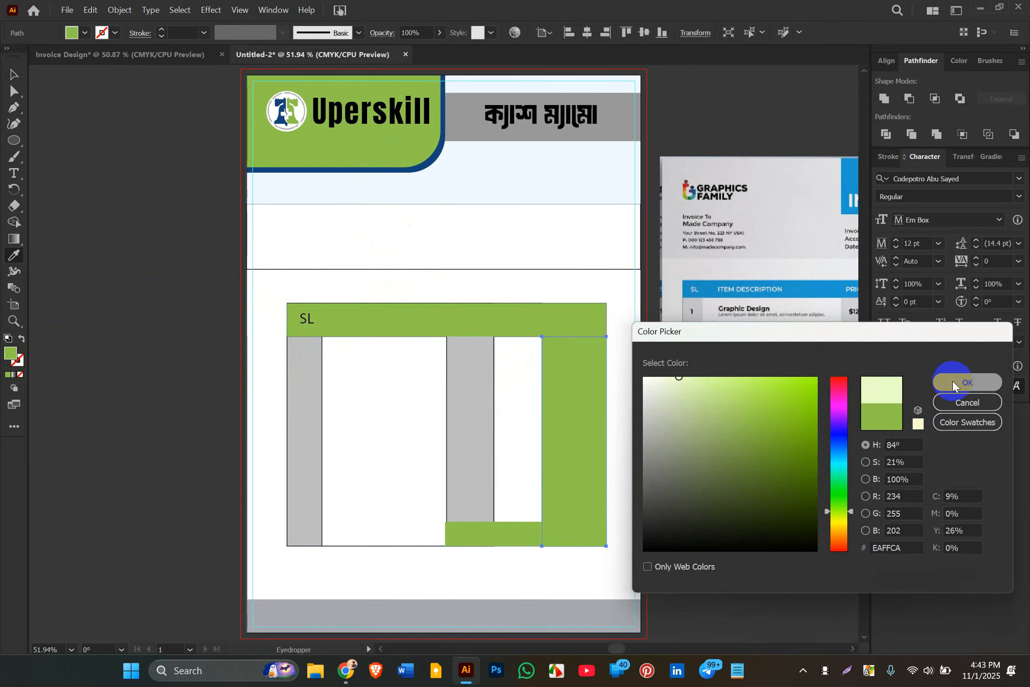
click(14, 75)
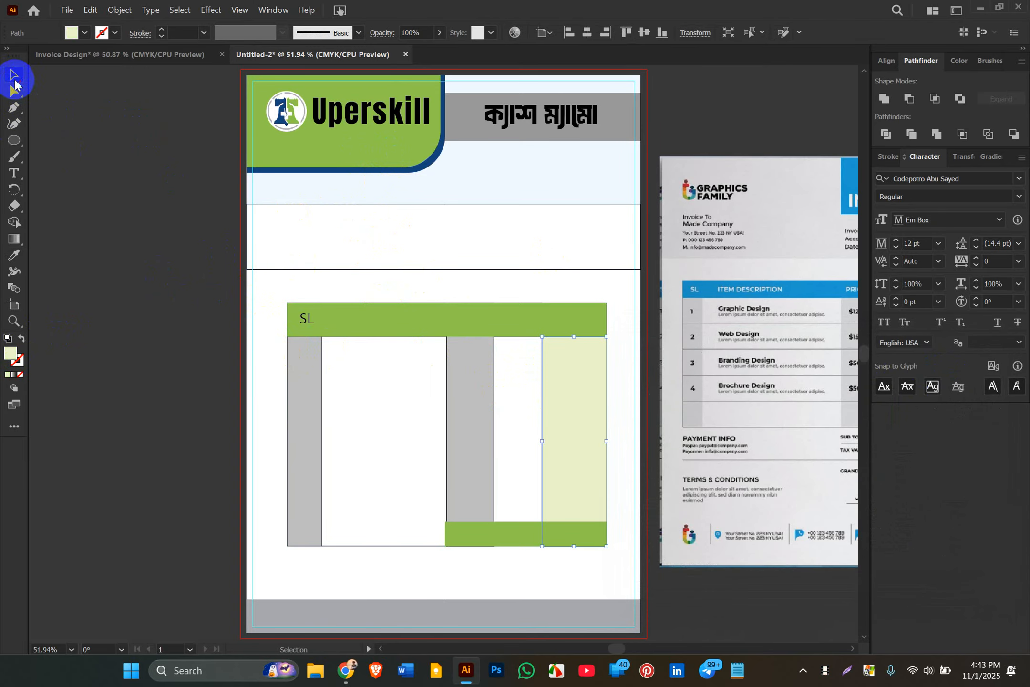
click(166, 243)
click(547, 251)
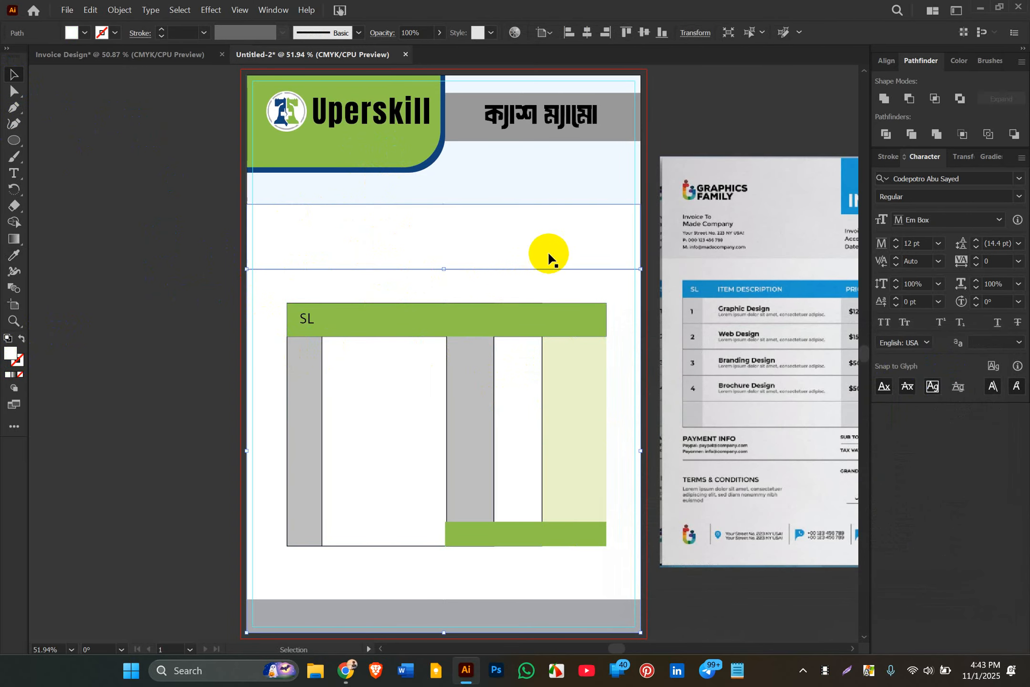
click(695, 129)
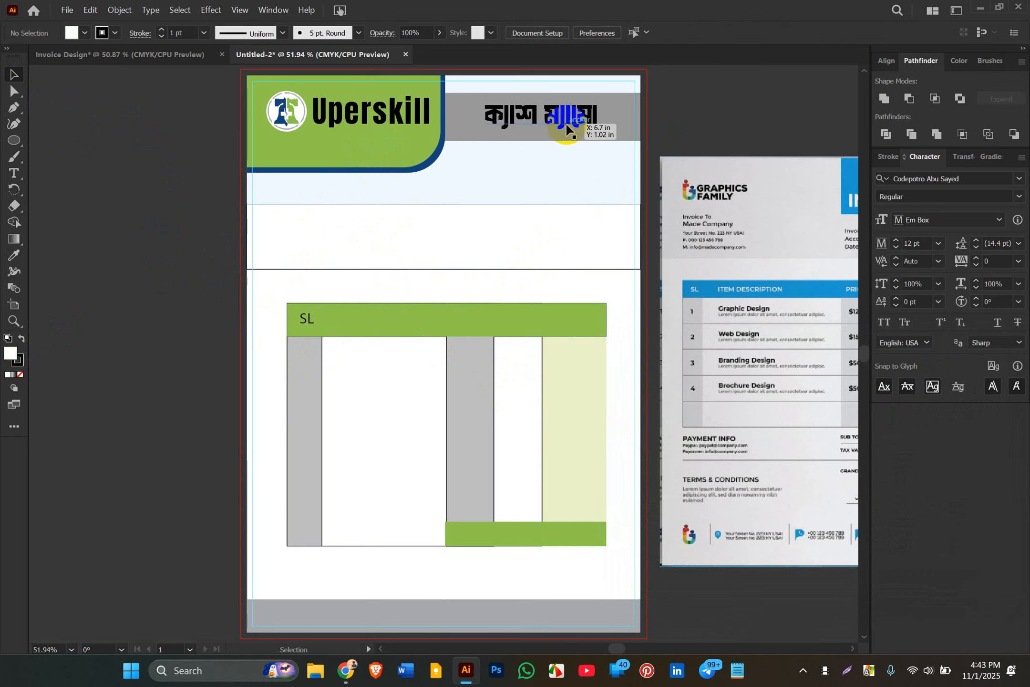
scroll(566, 128, up, 1)
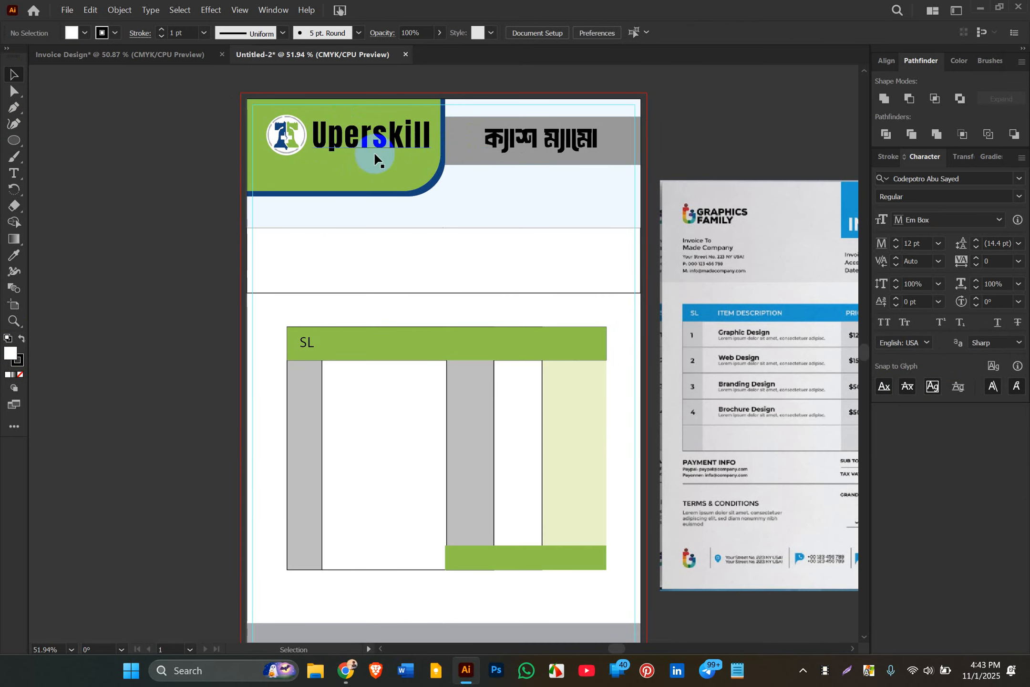
click(548, 141)
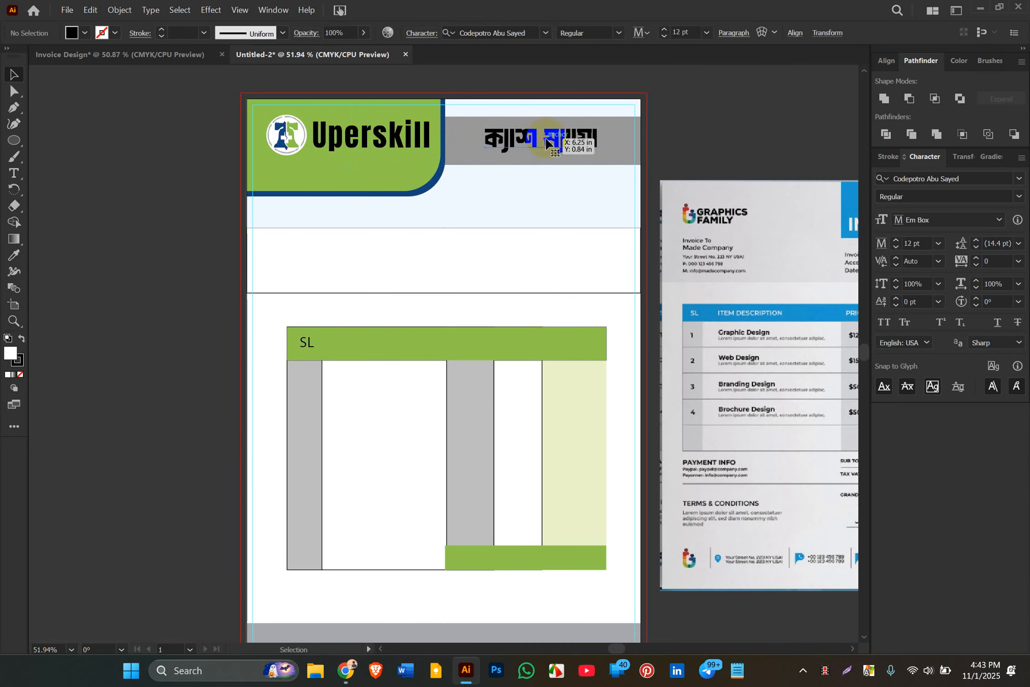
- Change the fill of the Uperskill company name in the green header to white
click(347, 123)
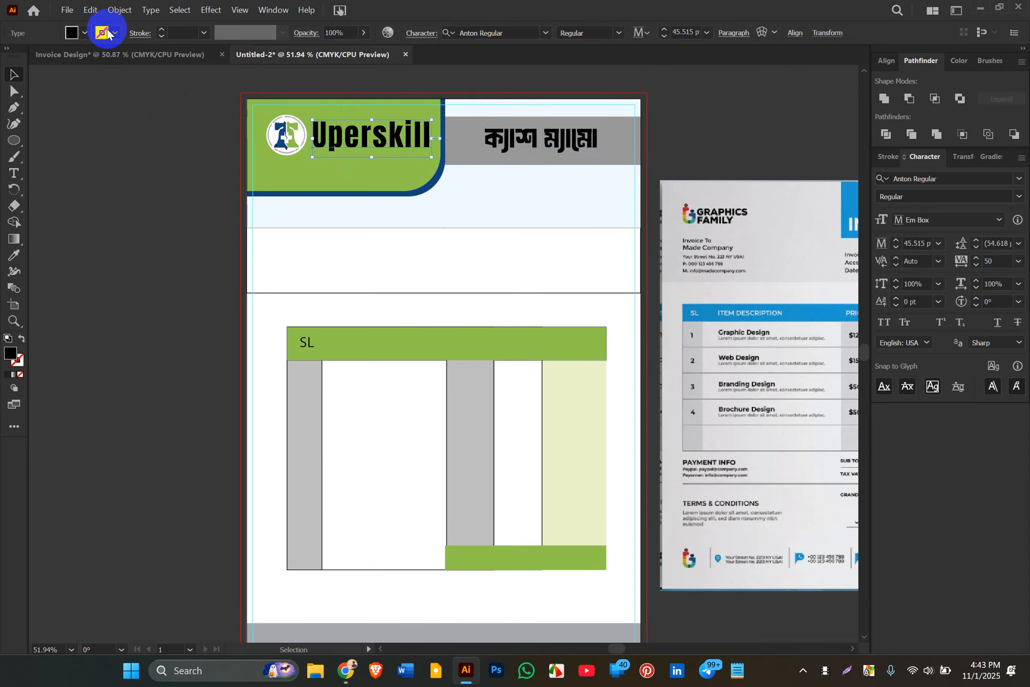
click(71, 32)
click(29, 56)
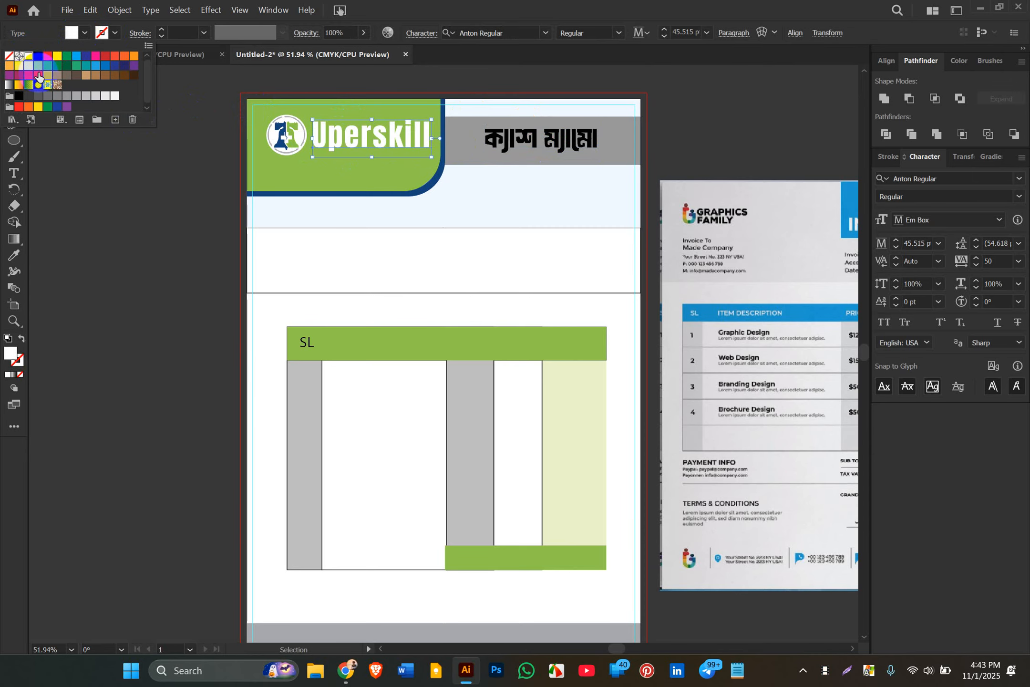
click(161, 196)
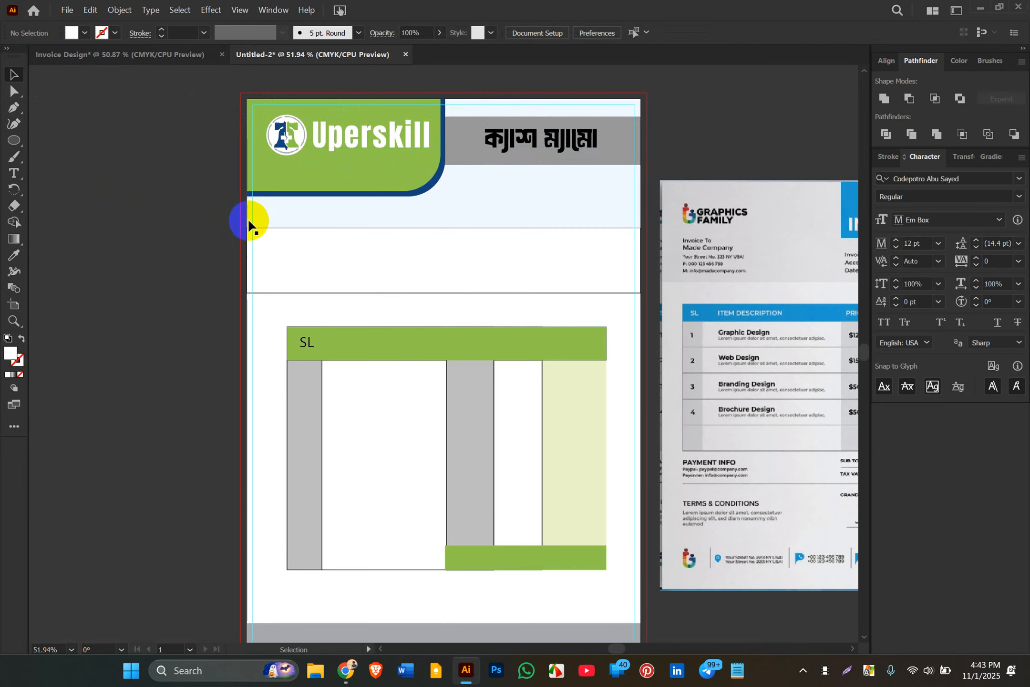
click(538, 139)
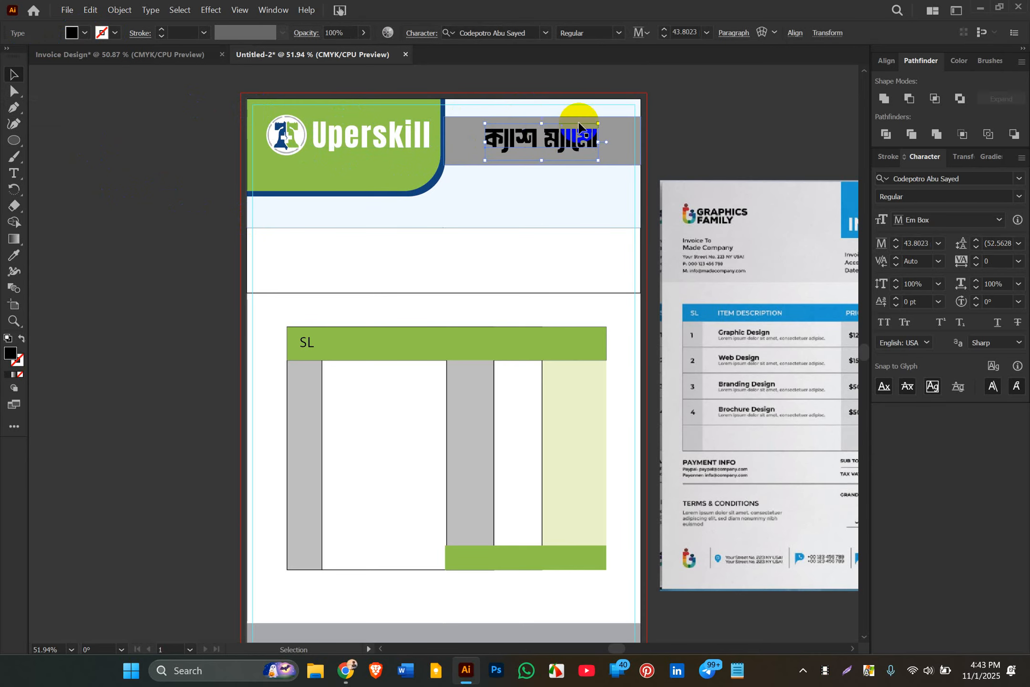
click(719, 139)
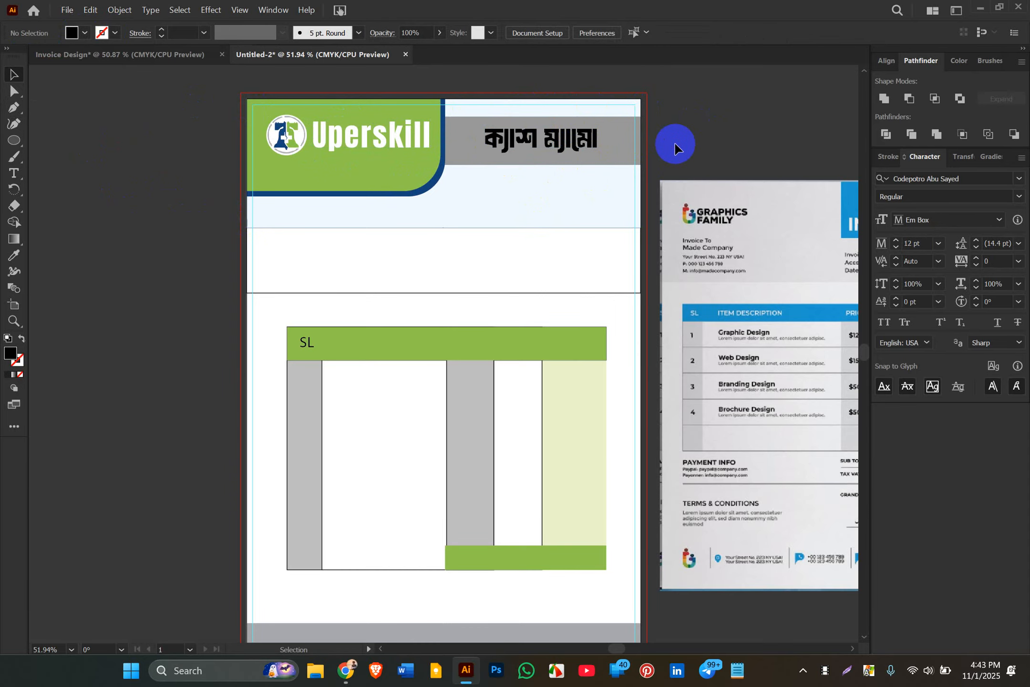
- Try rounding the corners of the white strip between the header and the table, and restore its square corners
scroll(677, 148, down, 3)
click(371, 190)
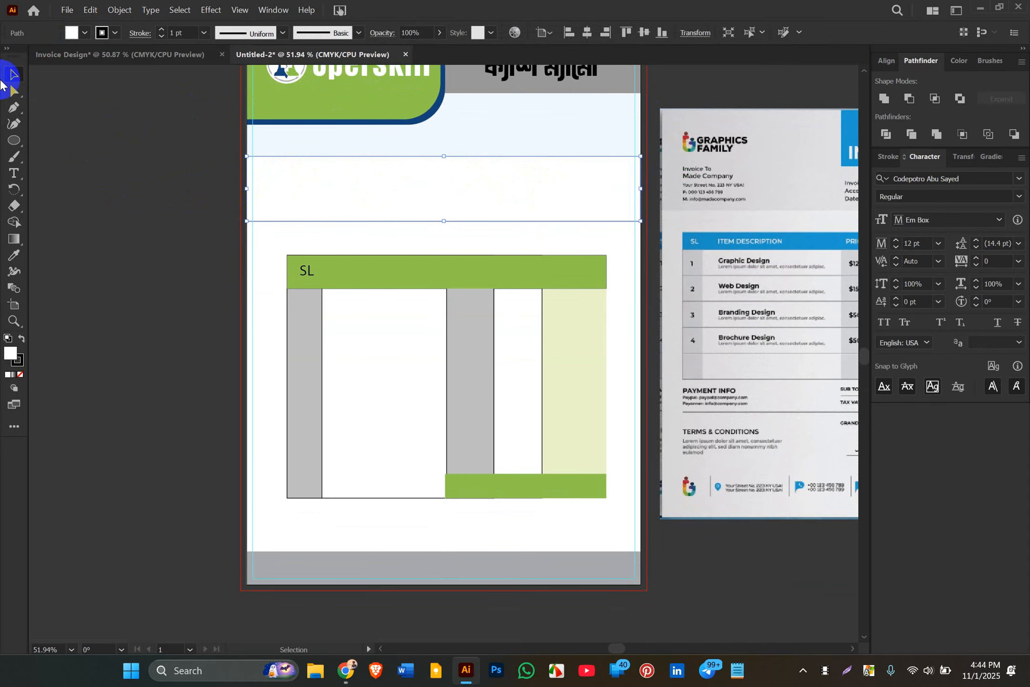
click(6, 95)
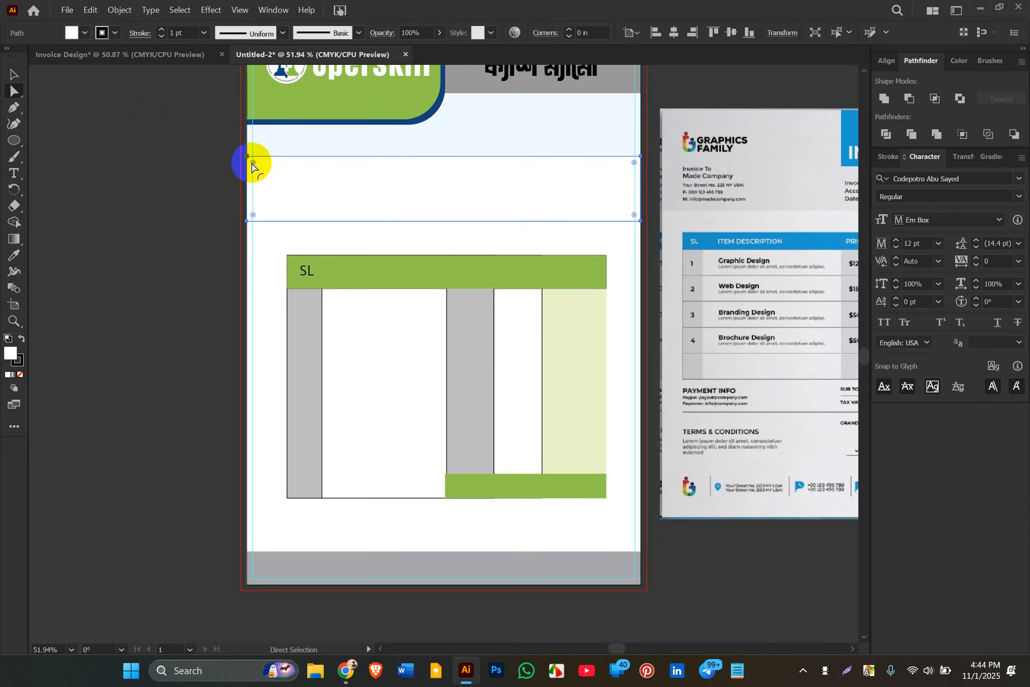
drag(254, 161, 299, 200)
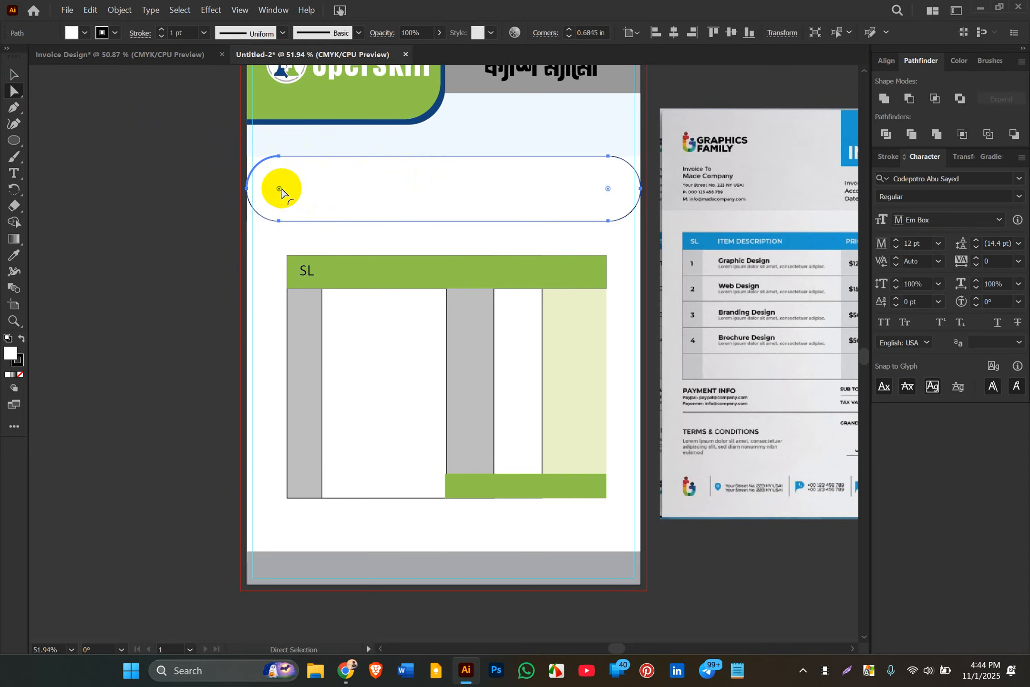
drag(280, 189, 310, 198)
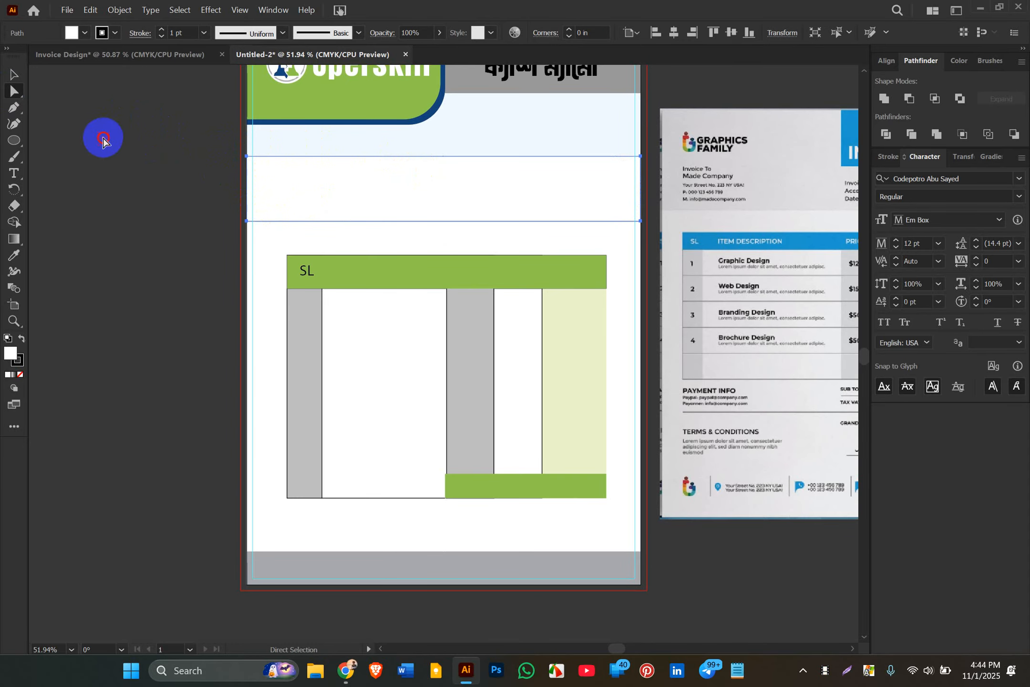
click(103, 138)
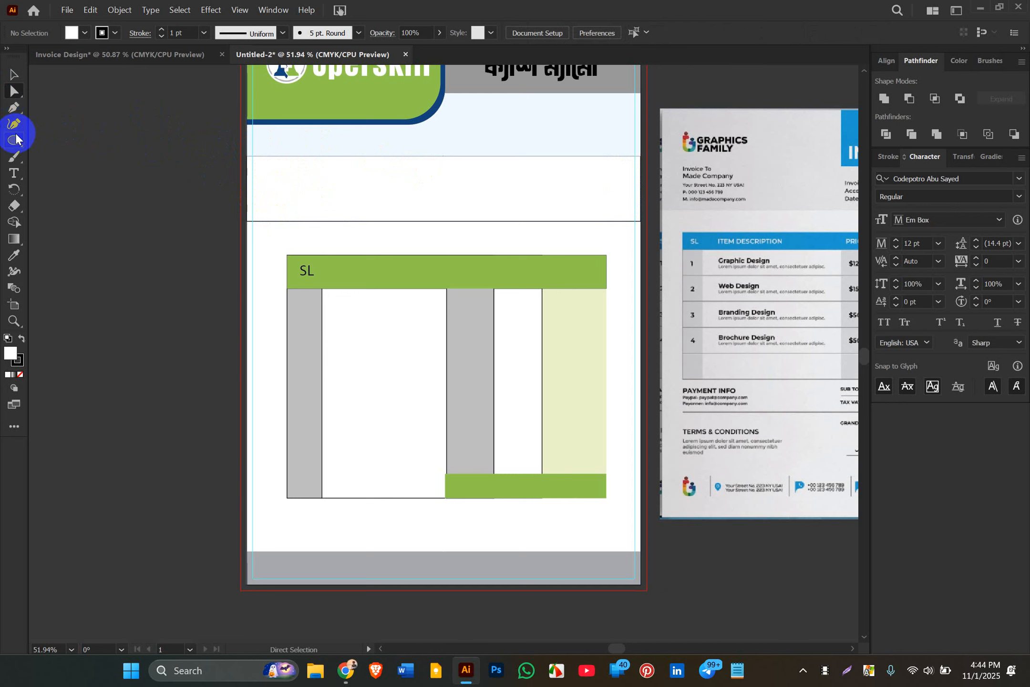
- Draw a horizontal line across the white strip above the table and place a copy of it just below
drag(16, 139, 74, 206)
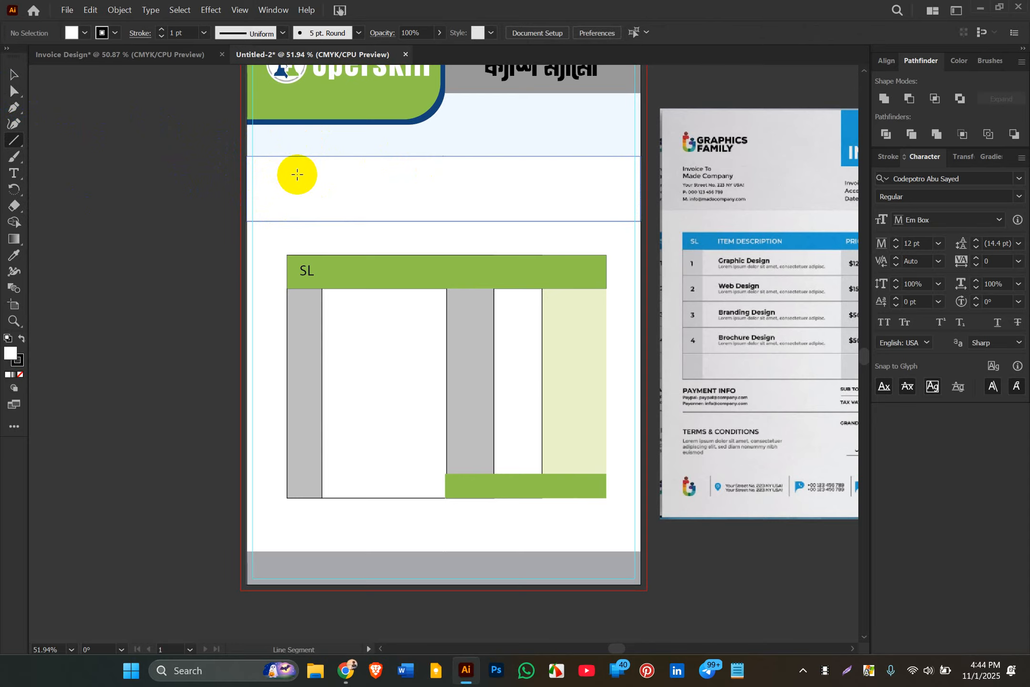
scroll(658, 206, right, 1)
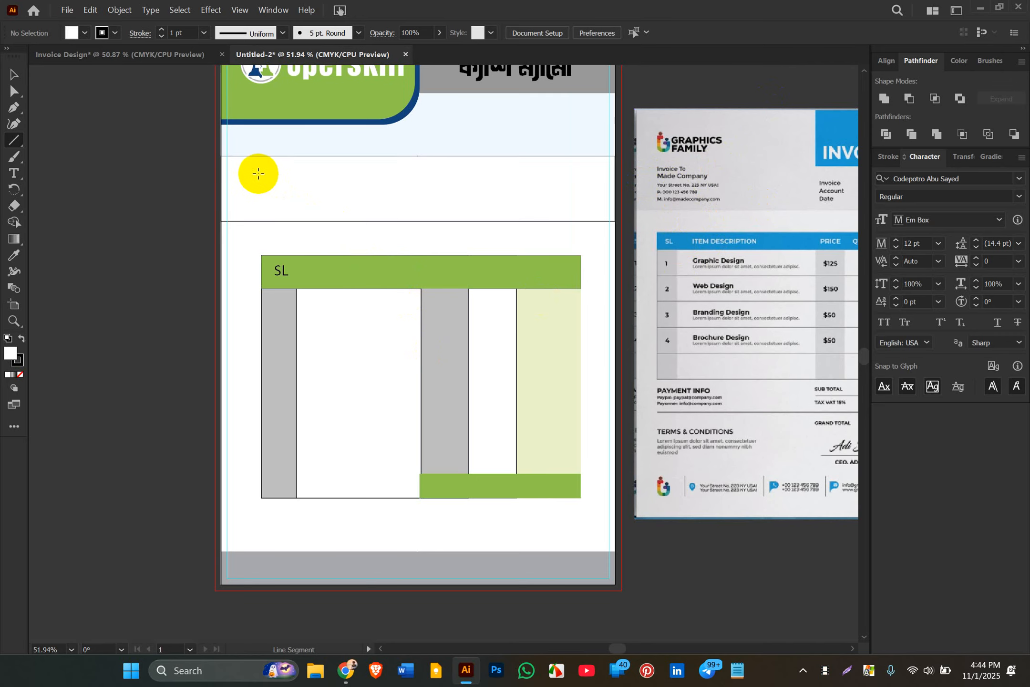
drag(258, 173, 606, 162)
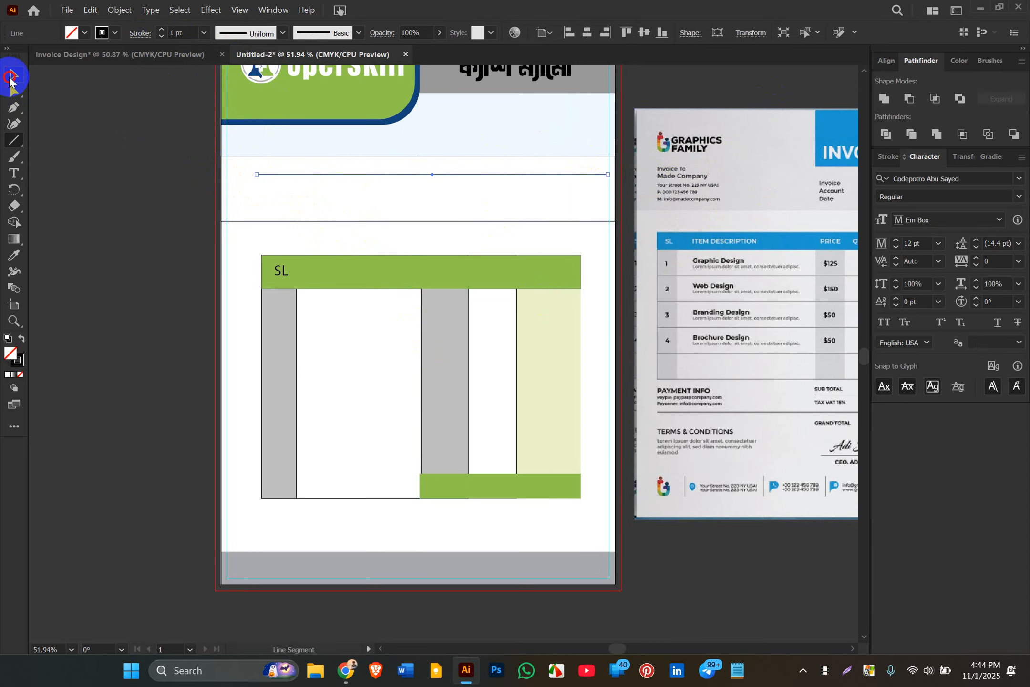
click(9, 76)
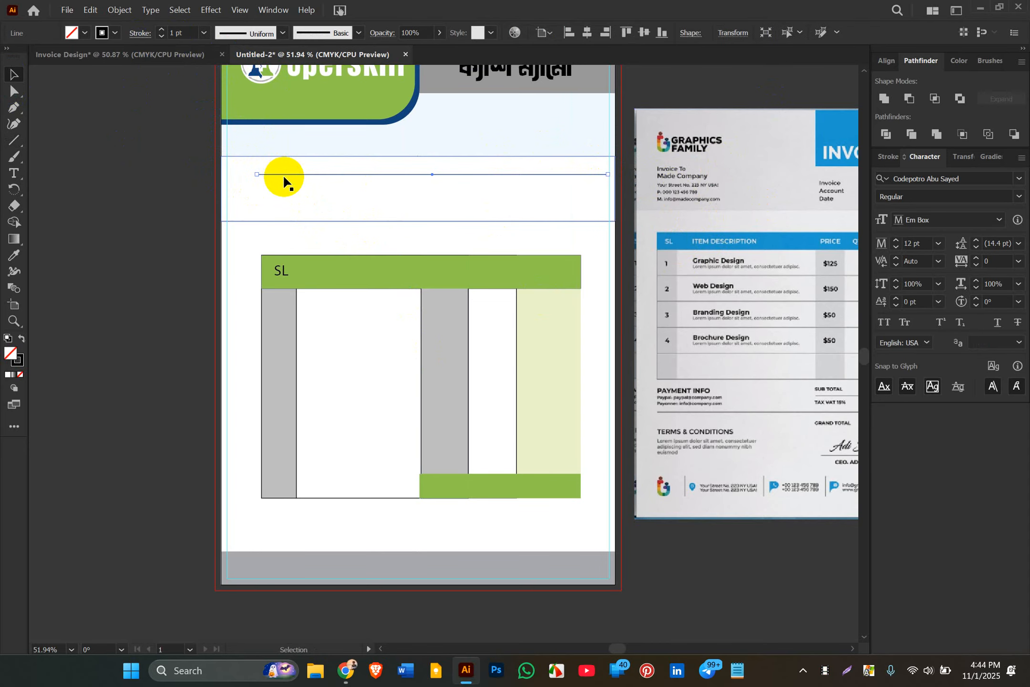
drag(285, 174, 288, 200)
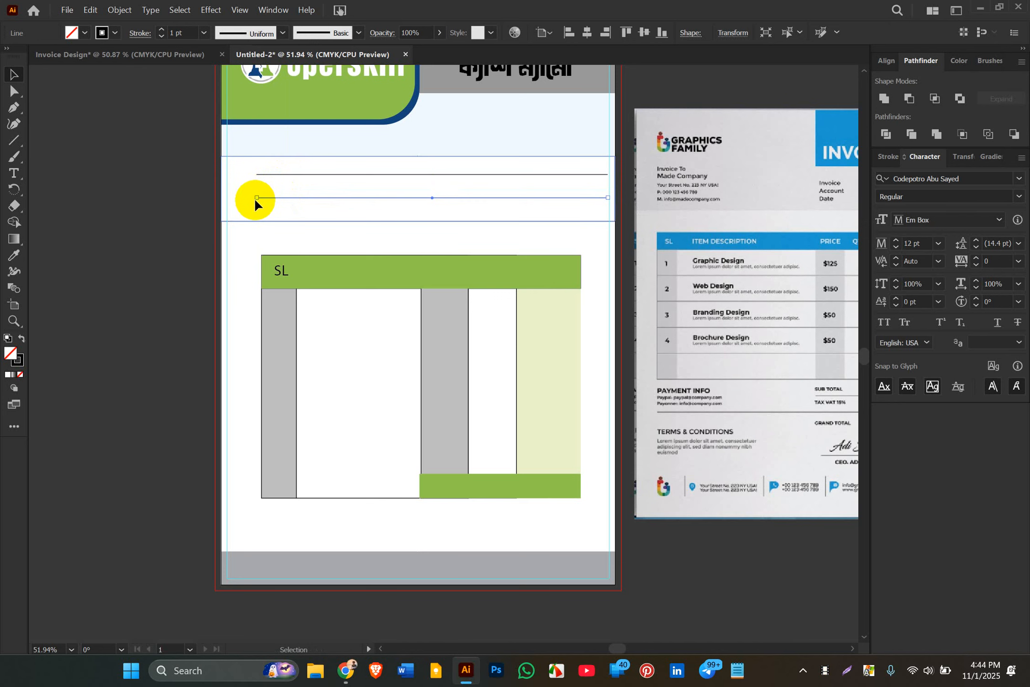
- Shorten both lines in the white strip equally at their starting ends, leaving room for labels before them
drag(254, 197, 280, 197)
shift+click(260, 175)
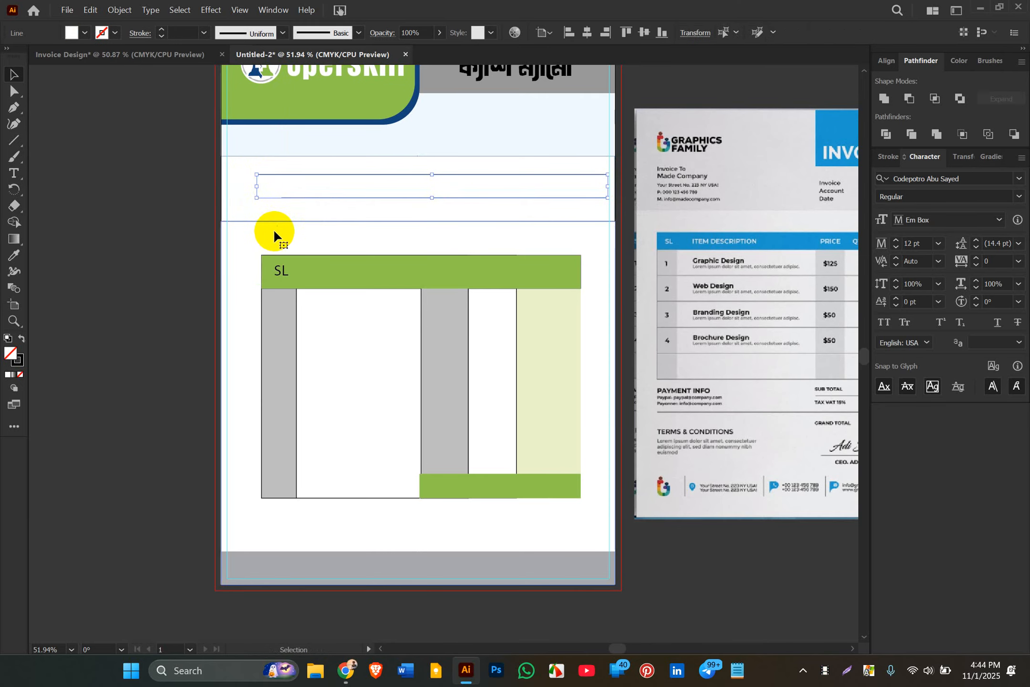
click(274, 228)
click(262, 174)
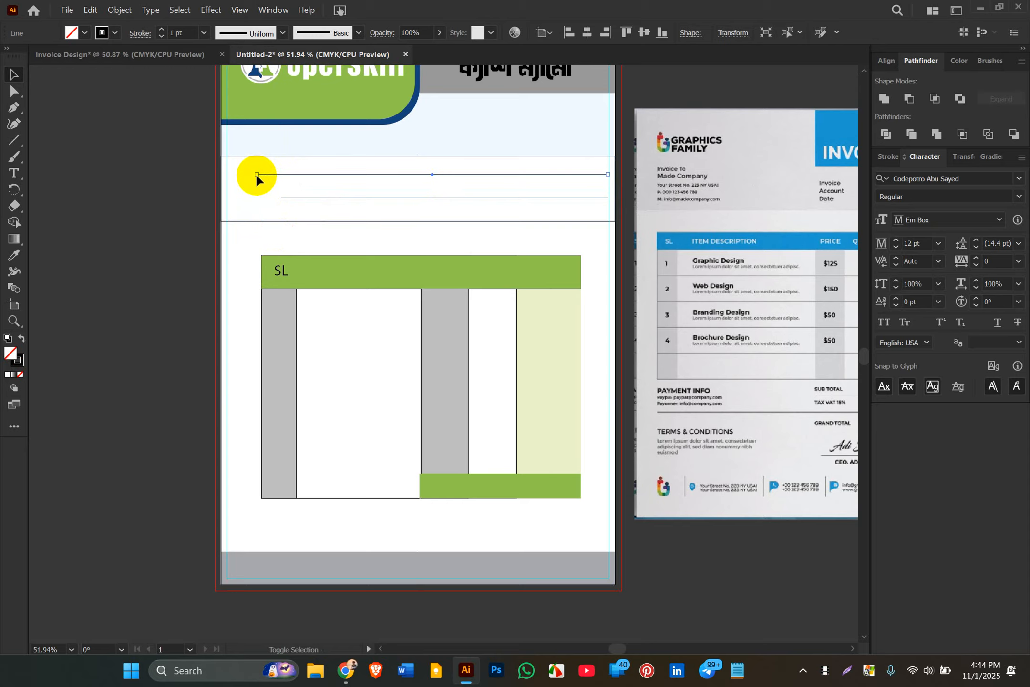
drag(257, 174, 281, 175)
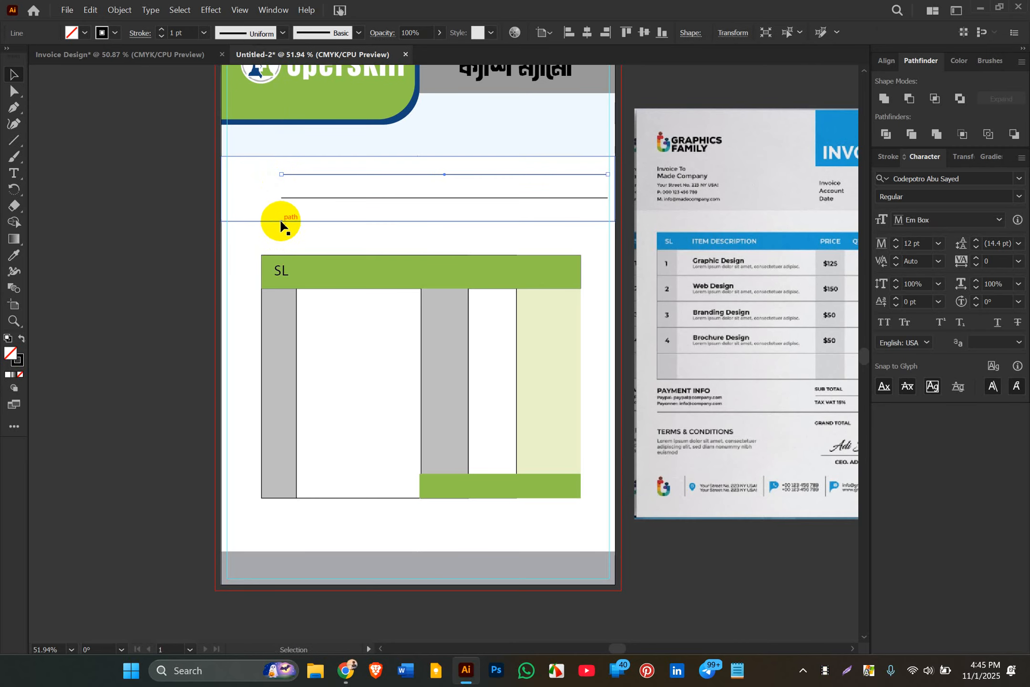
click(268, 183)
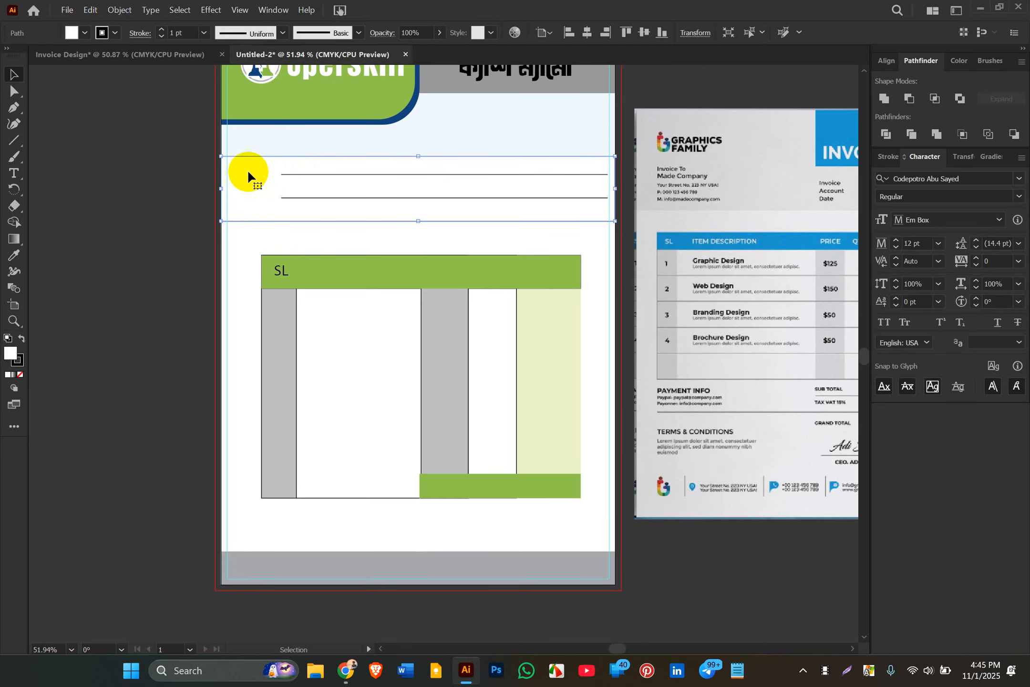
click(145, 196)
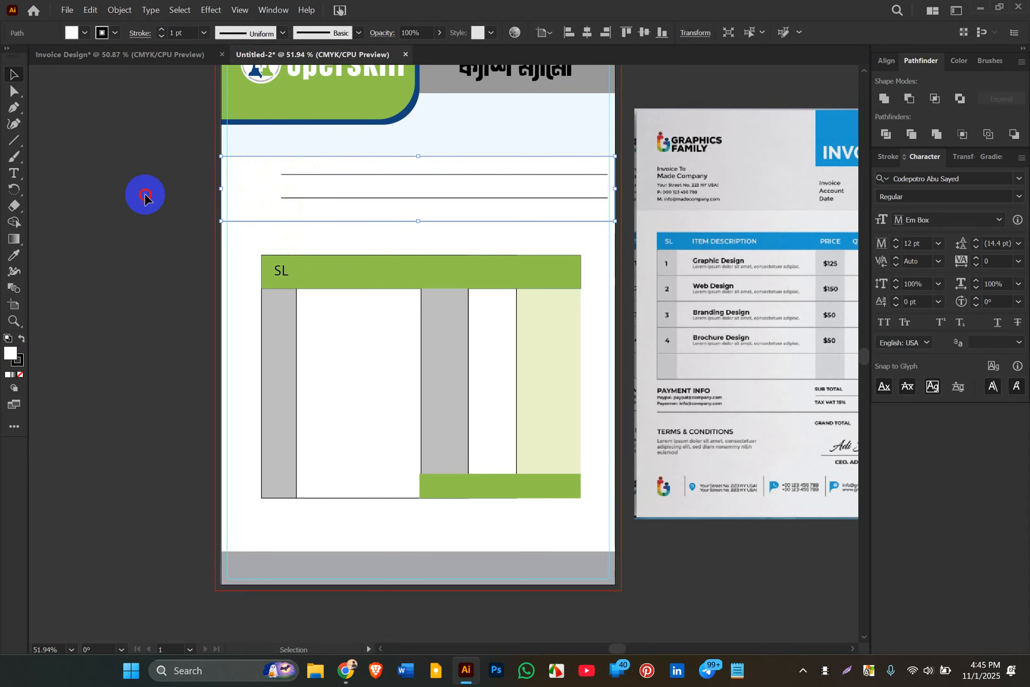
- Turn both lines in the white strip into dashed strokes with round caps and round joins
click(339, 198)
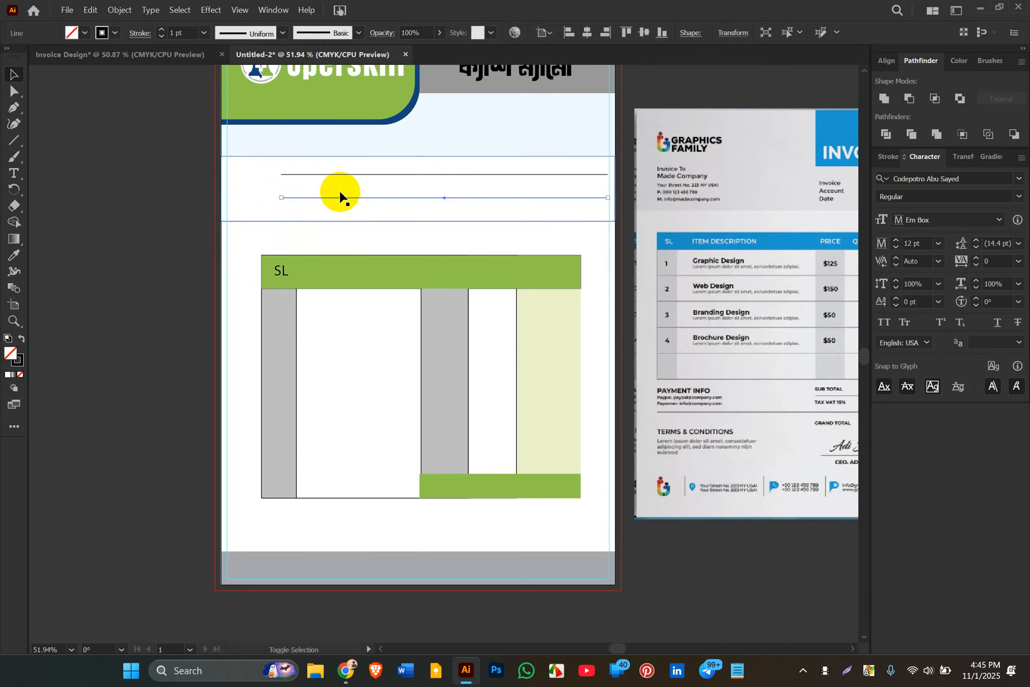
shift+click(342, 174)
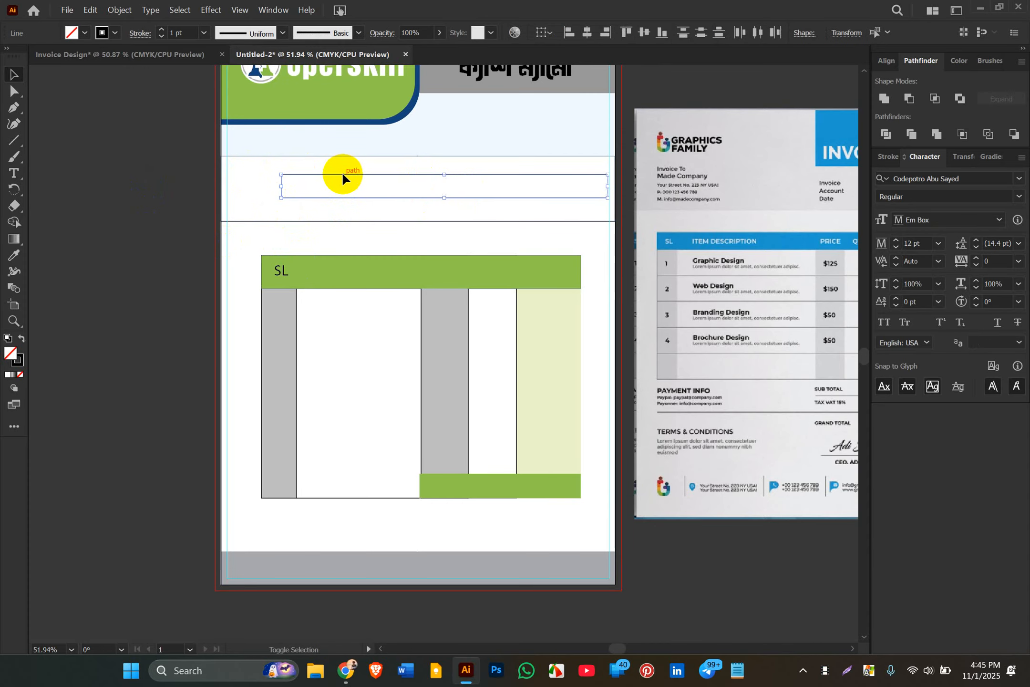
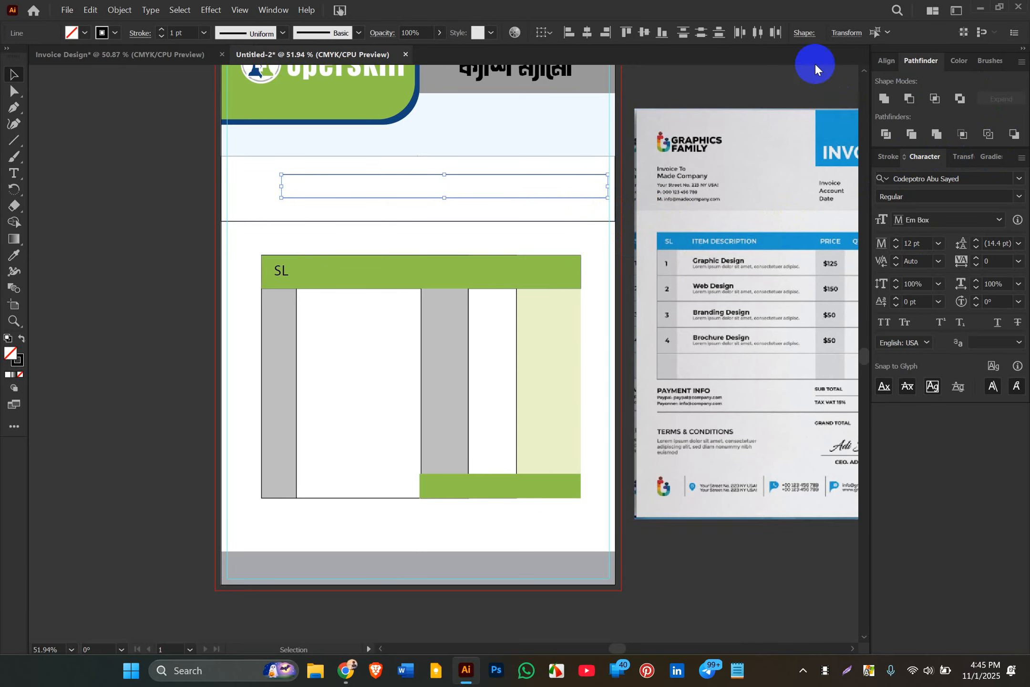
click(260, 13)
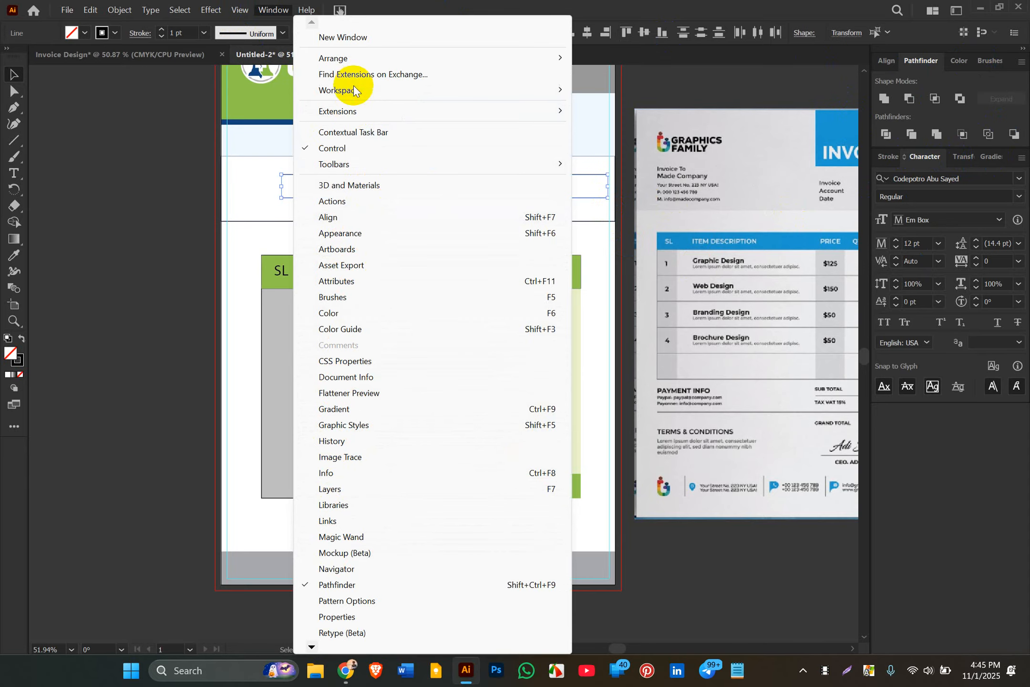
mouse_move(310, 649)
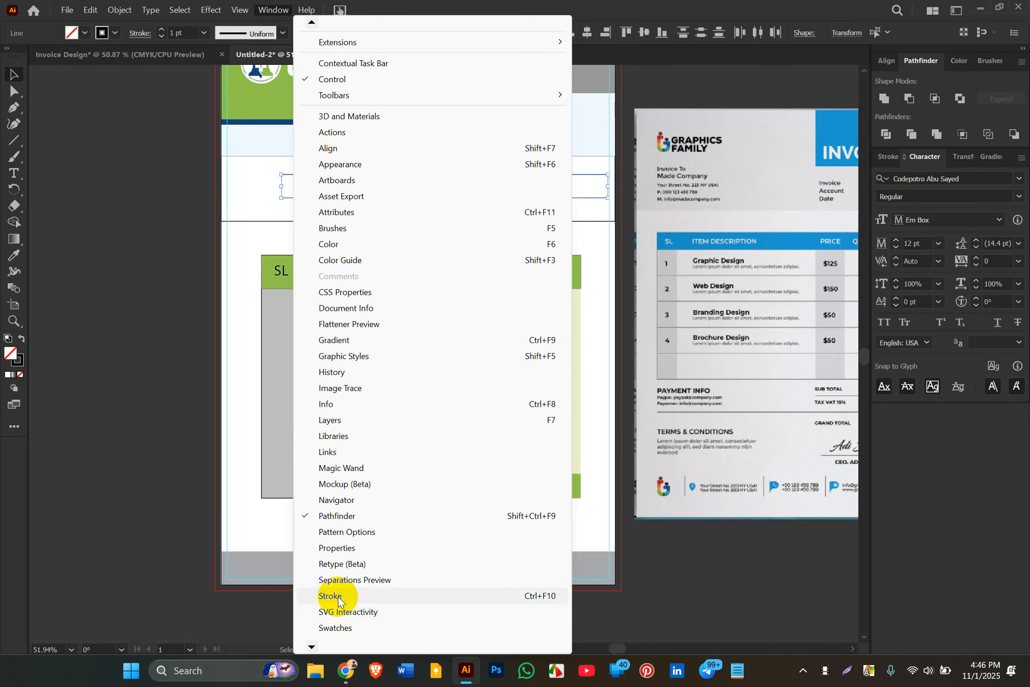
click(338, 596)
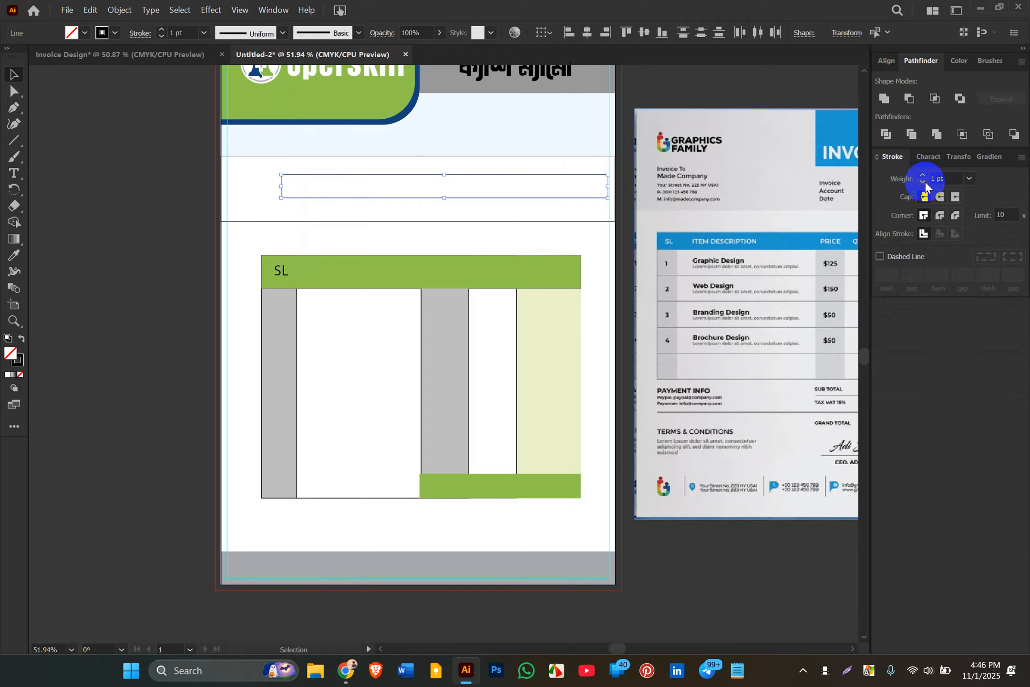
click(880, 256)
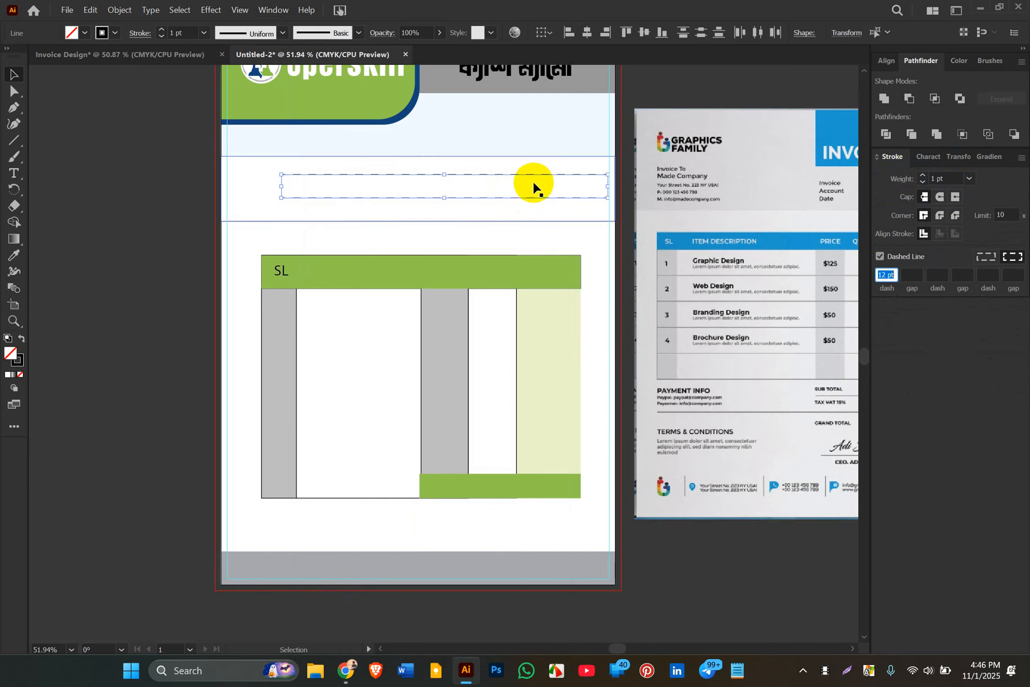
click(940, 200)
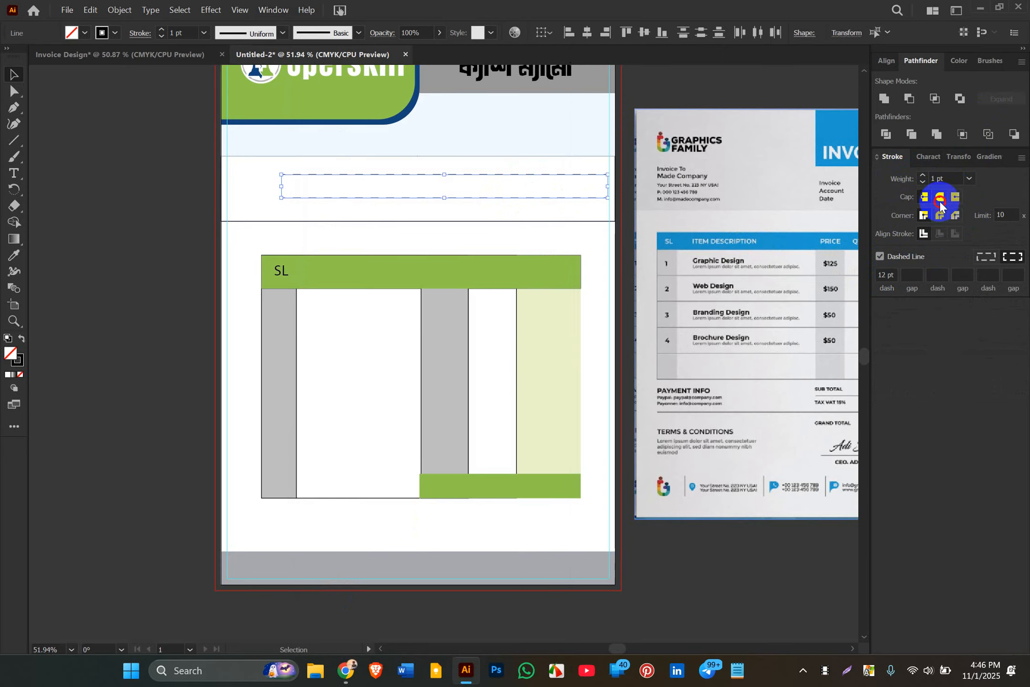
click(940, 216)
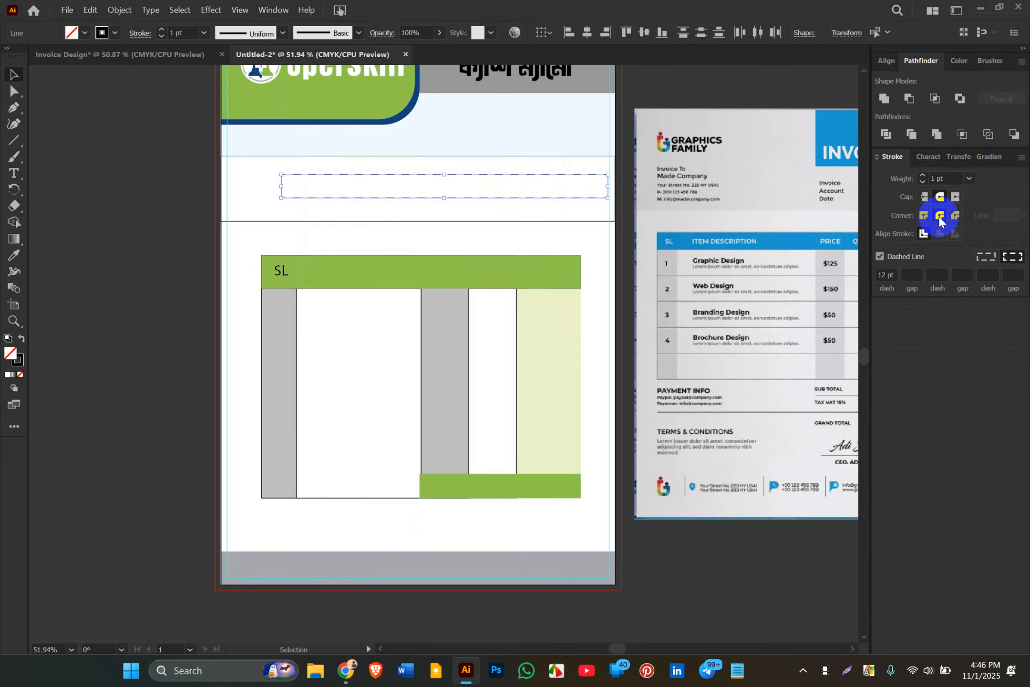
- Set the dash and the gap of both dashed lines to 10 pt each
double_click(886, 274)
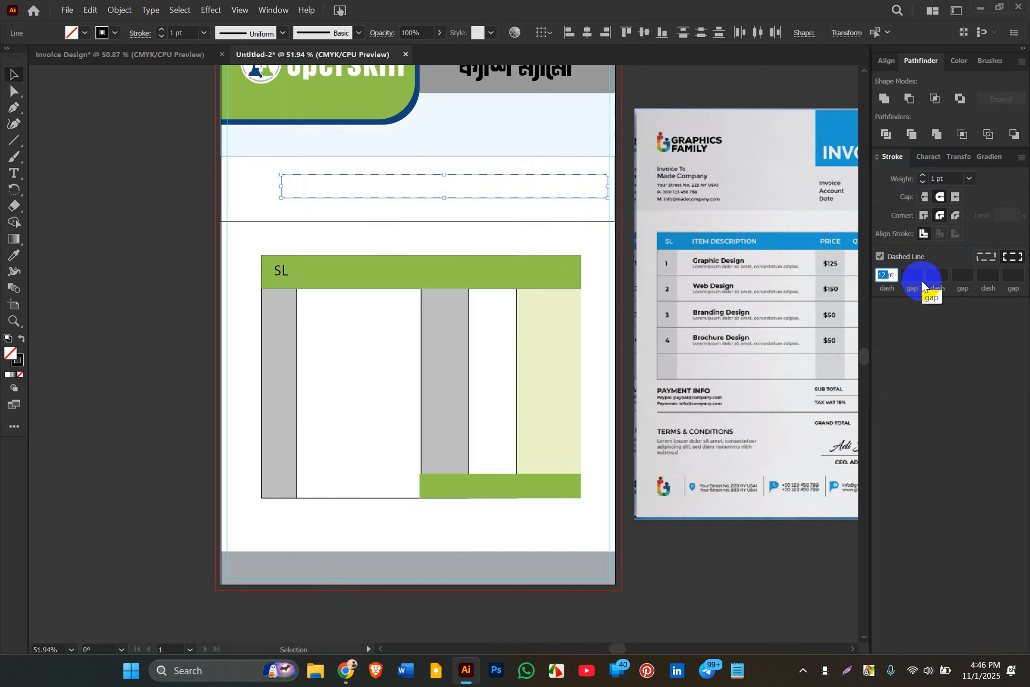
text(10)
click(922, 280)
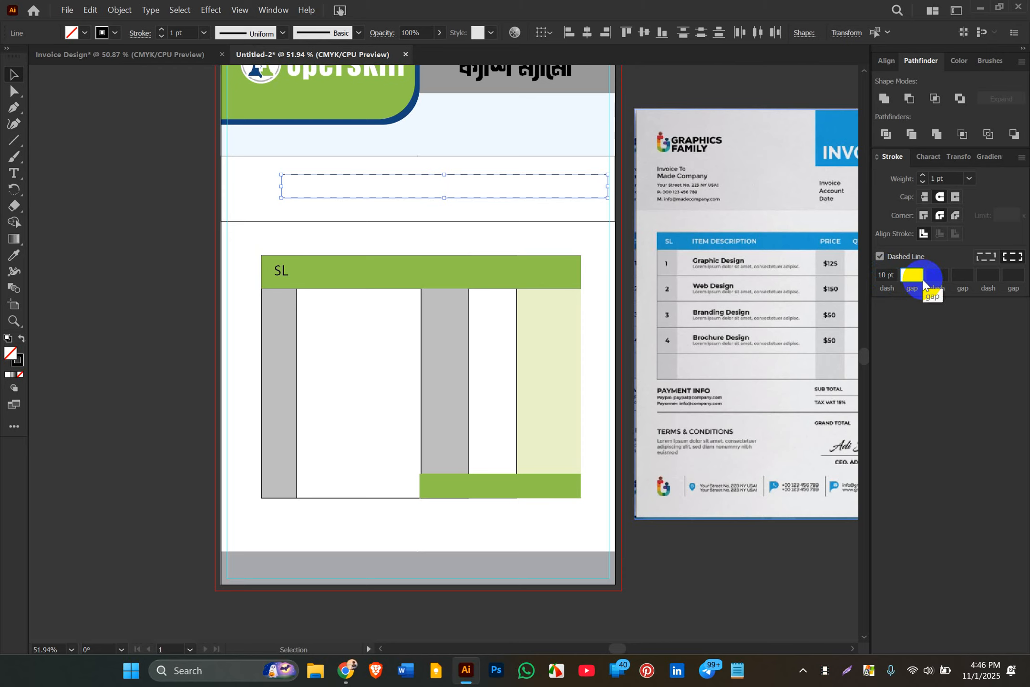
text(10)
key(Tab)
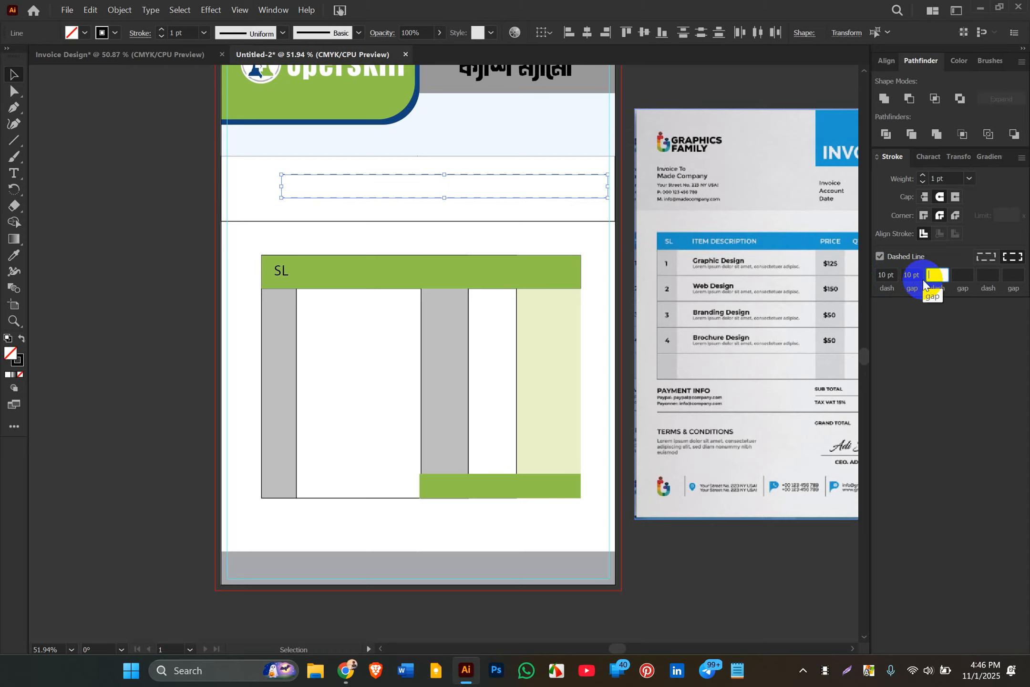
click(912, 350)
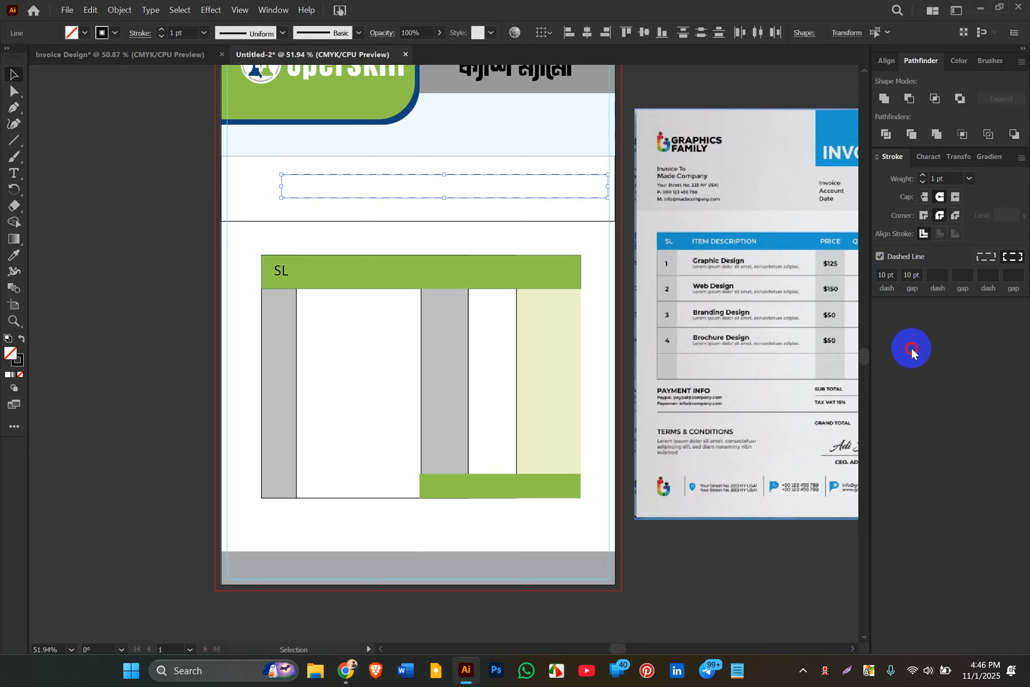
click(625, 276)
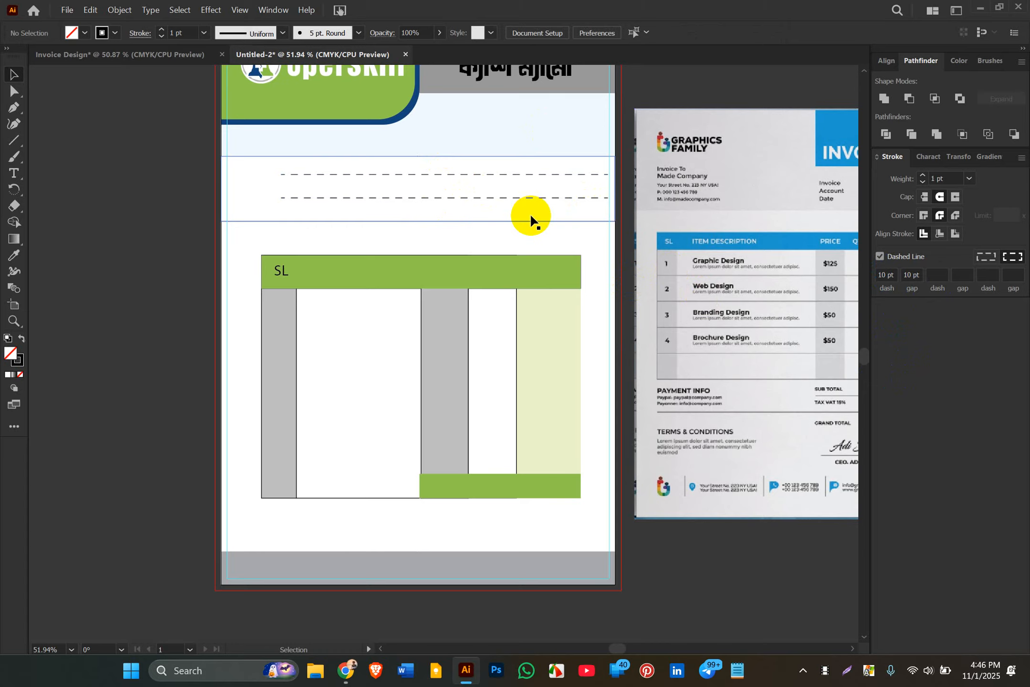
- Fill the white strip behind the dashed lines with the pale green sampled from the table's last column
click(489, 220)
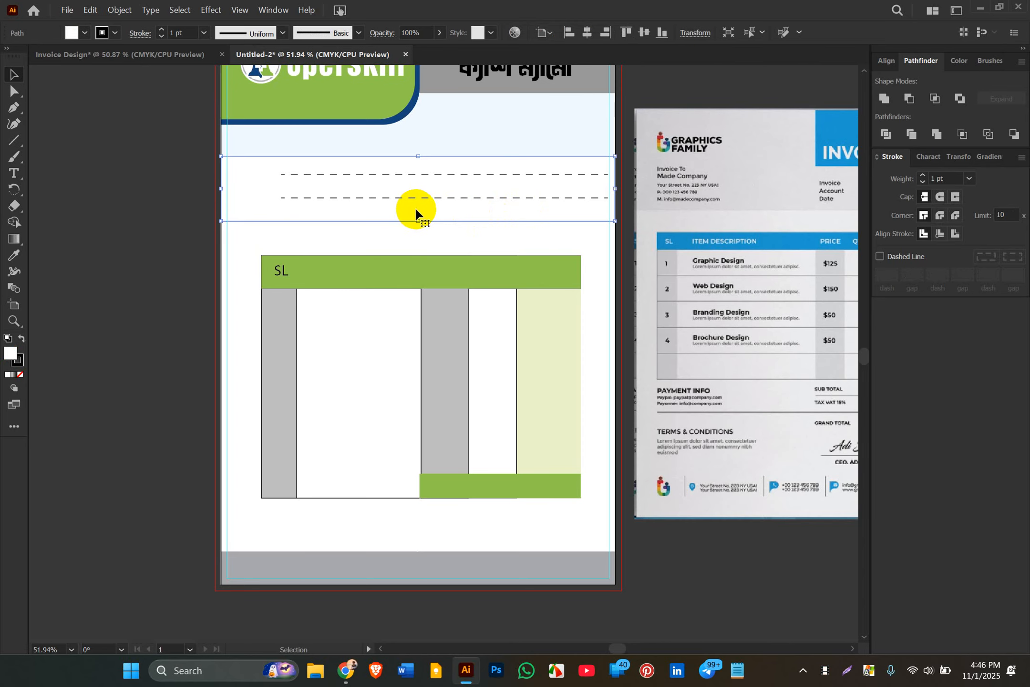
key(i)
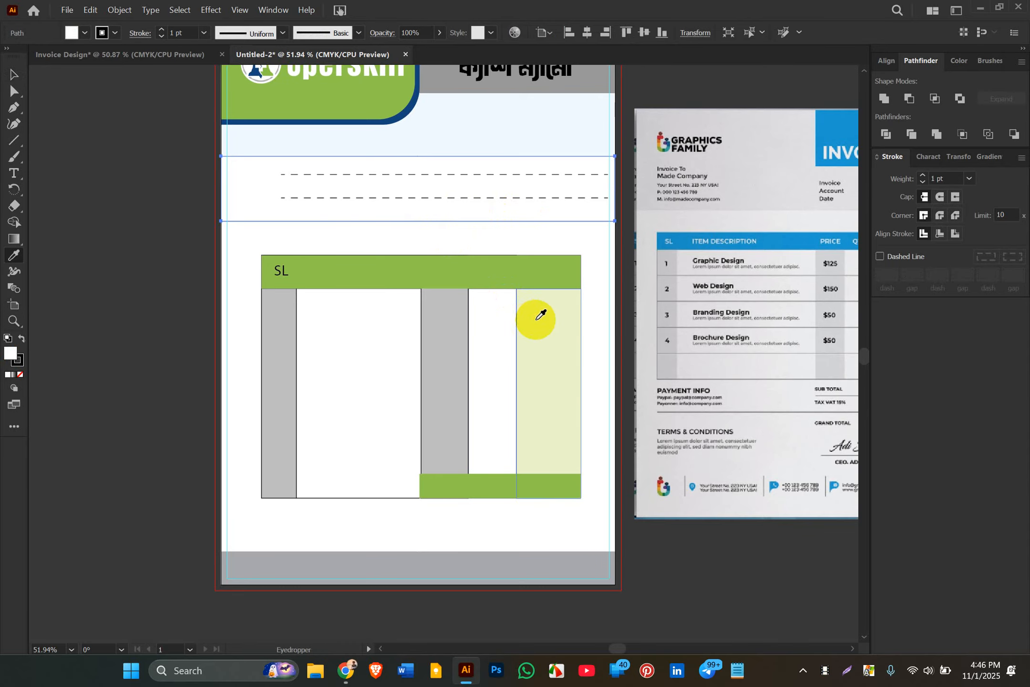
click(535, 314)
click(14, 71)
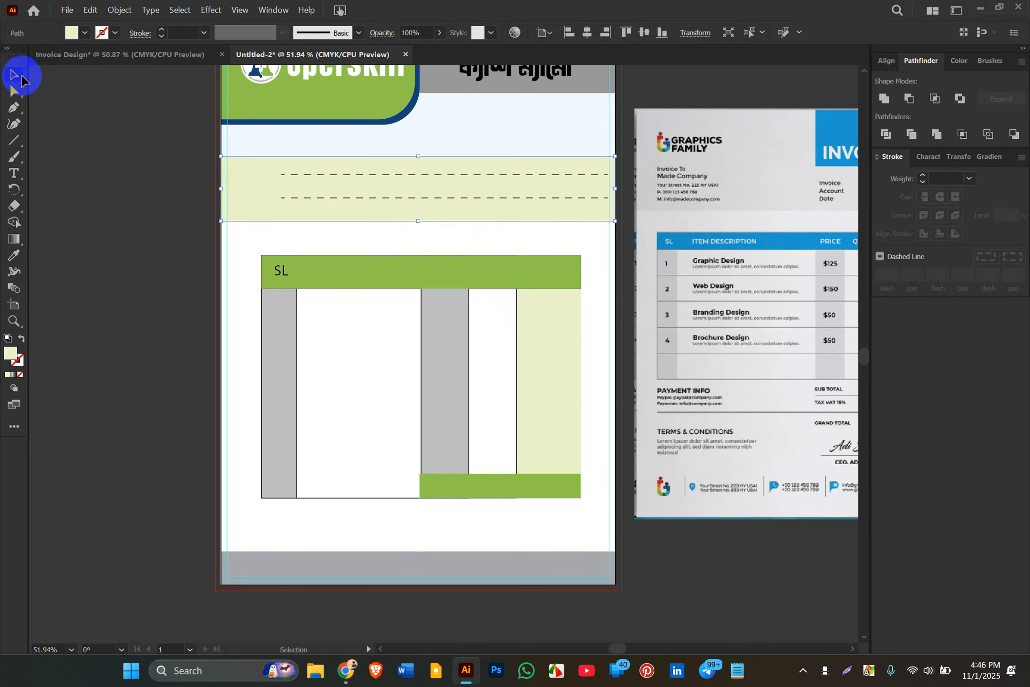
click(115, 149)
- Add the text label "নাম" on the empty canvas beside the memo and enlarge it to about 64 pt
scroll(335, 329, up, 1)
scroll(336, 331, up, 1)
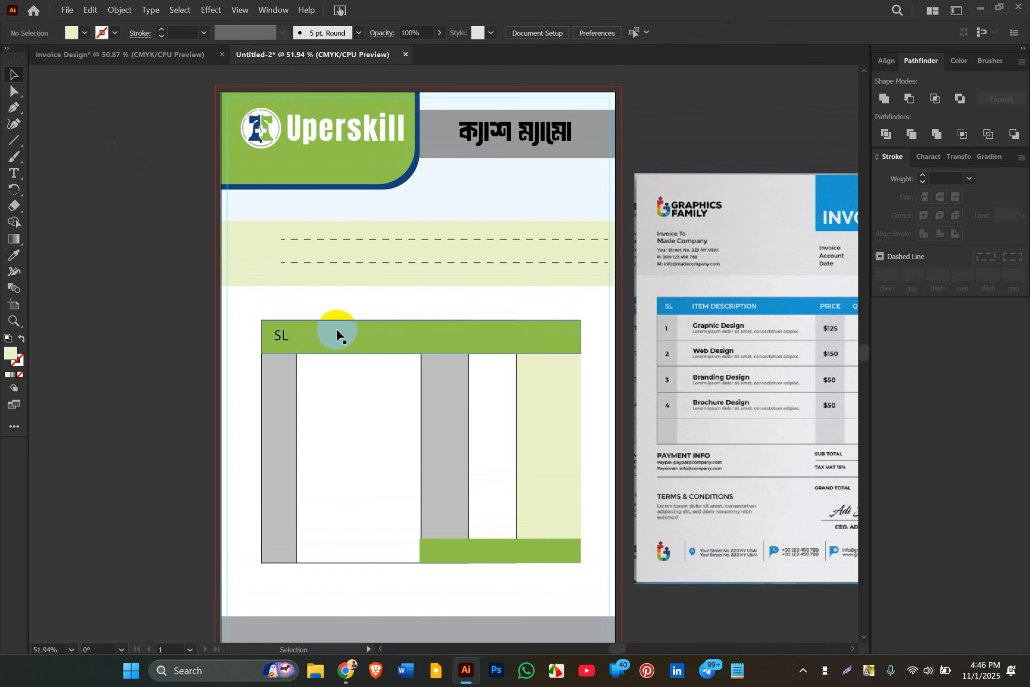
click(13, 173)
click(96, 310)
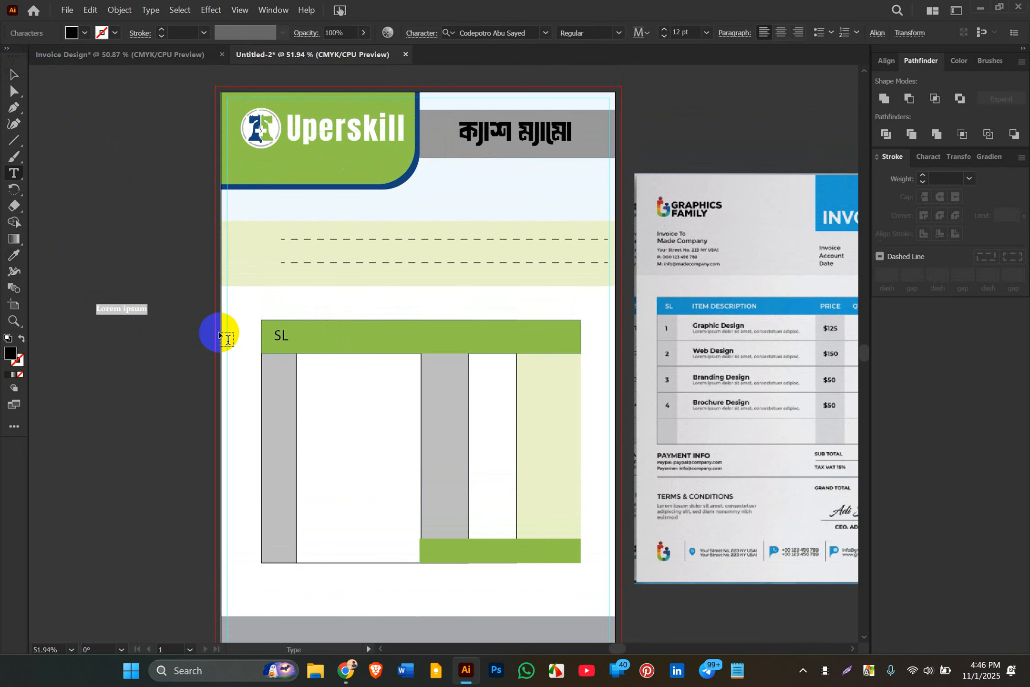
text(নাম)
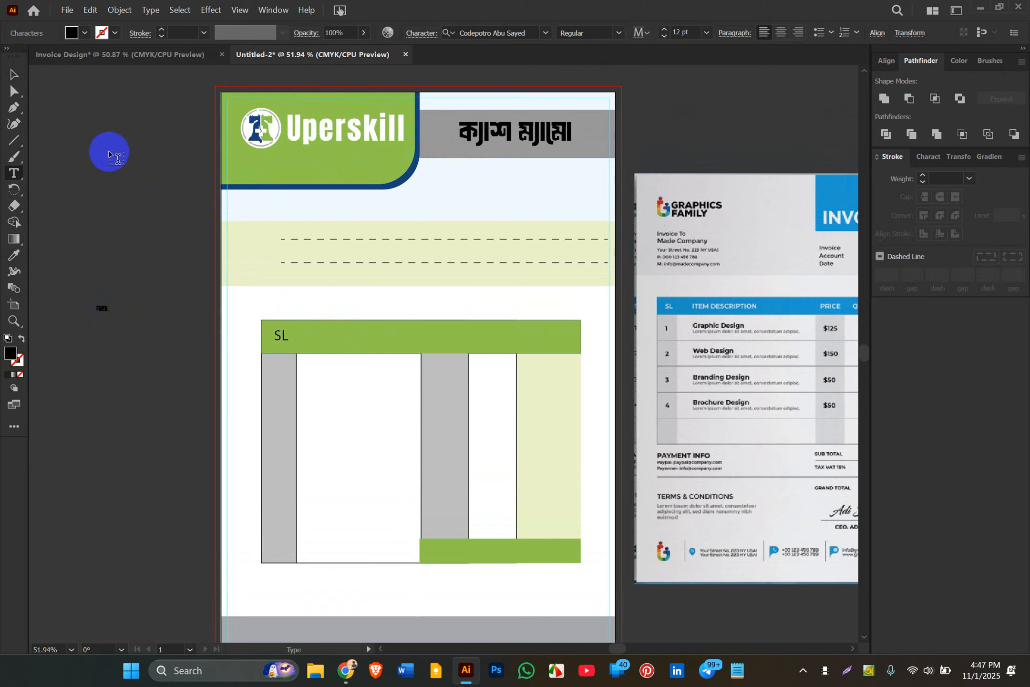
click(13, 74)
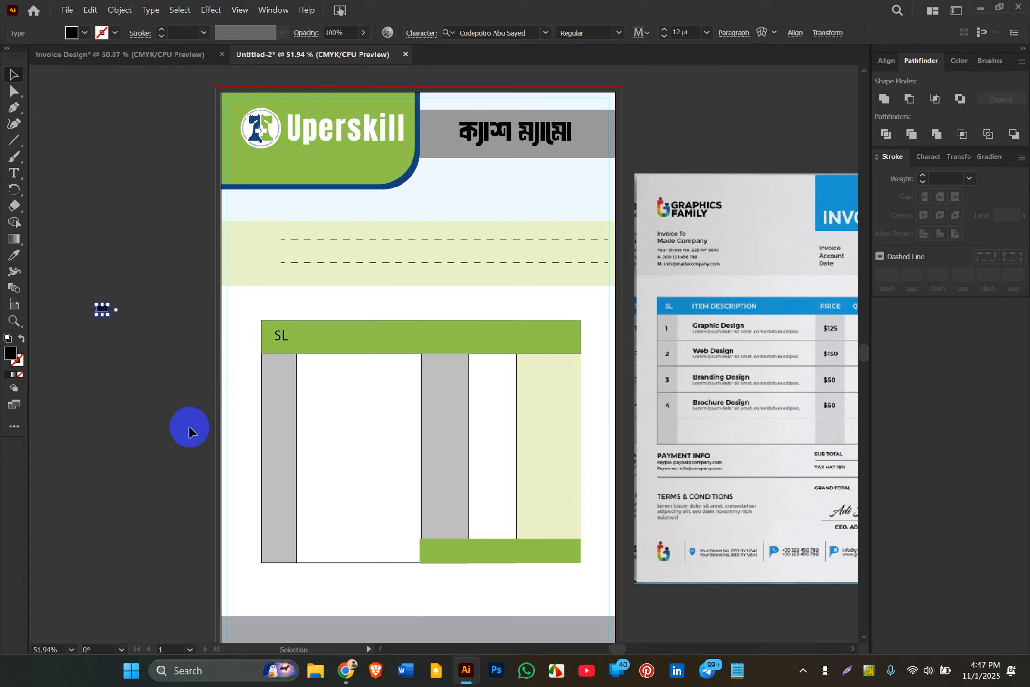
drag(108, 315, 133, 337)
double_click(118, 315)
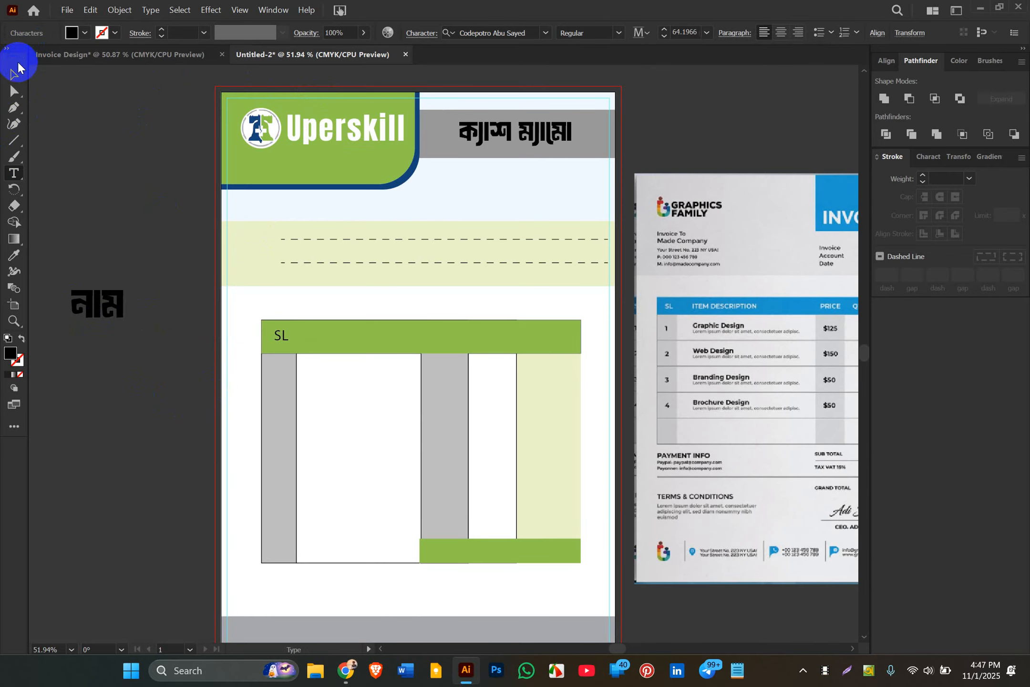
click(13, 77)
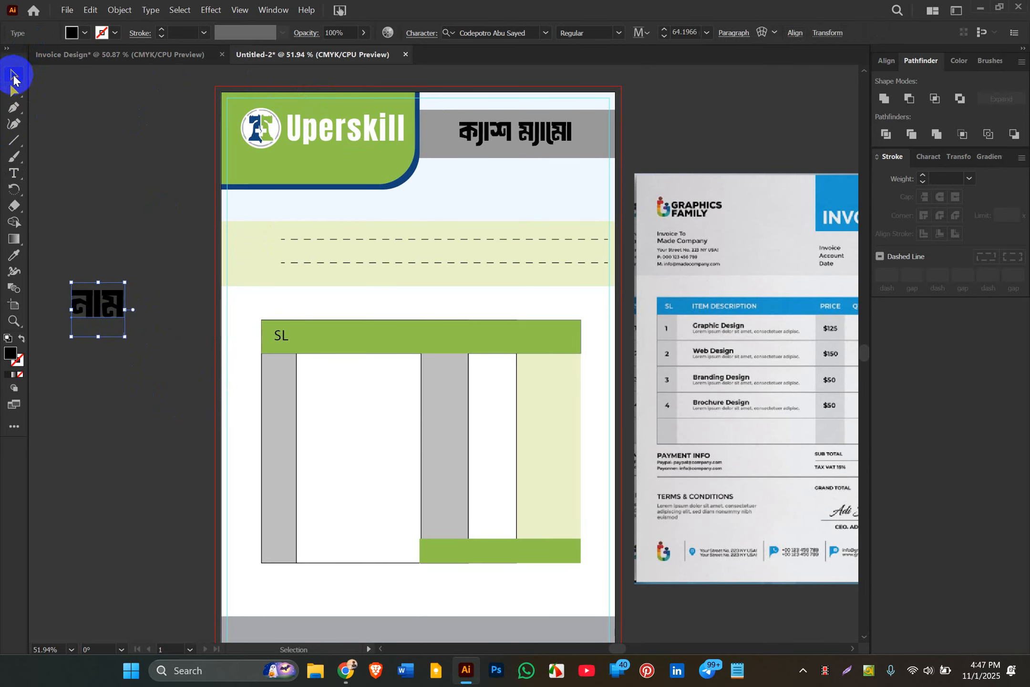
- Change the font of the "নাম" label to Hind Siliguri SemiBold
click(542, 37)
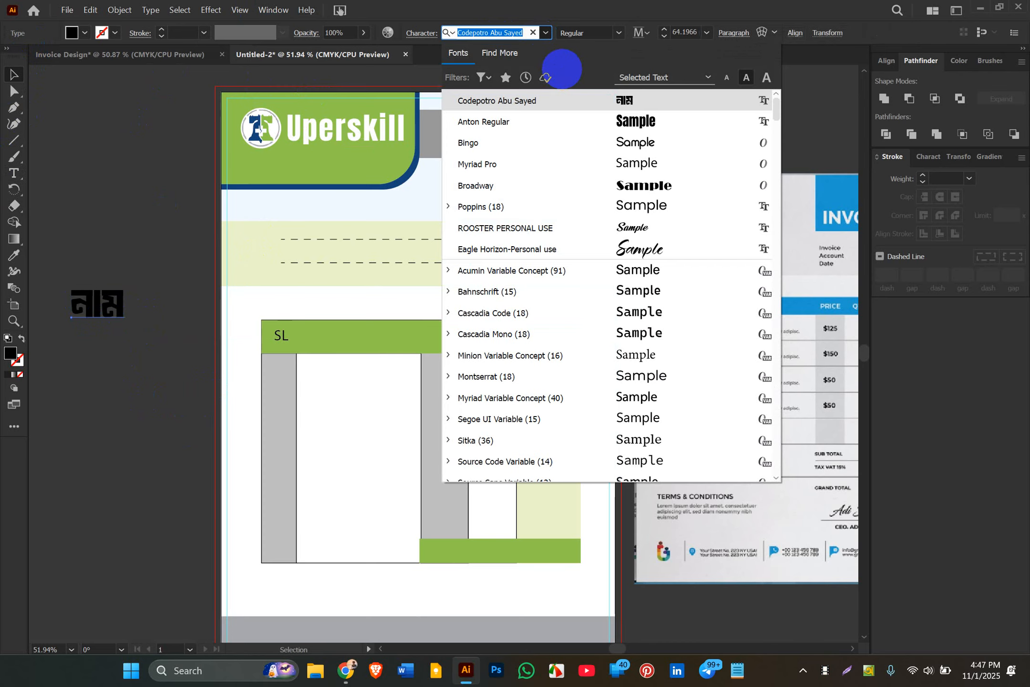
text(স)
key(BackSpace)
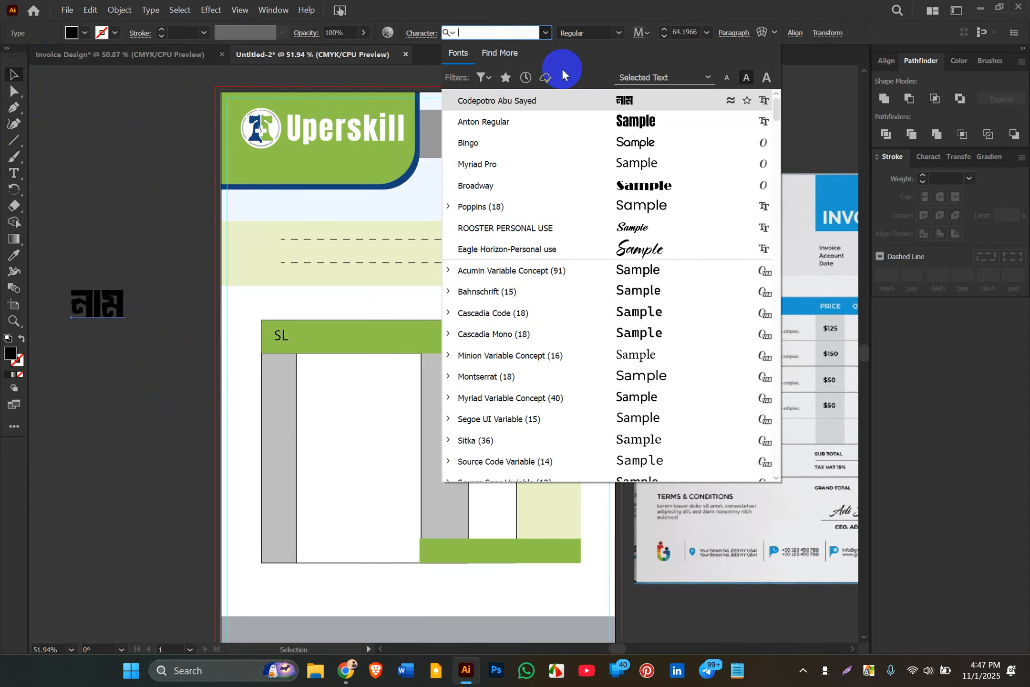
text(hin)
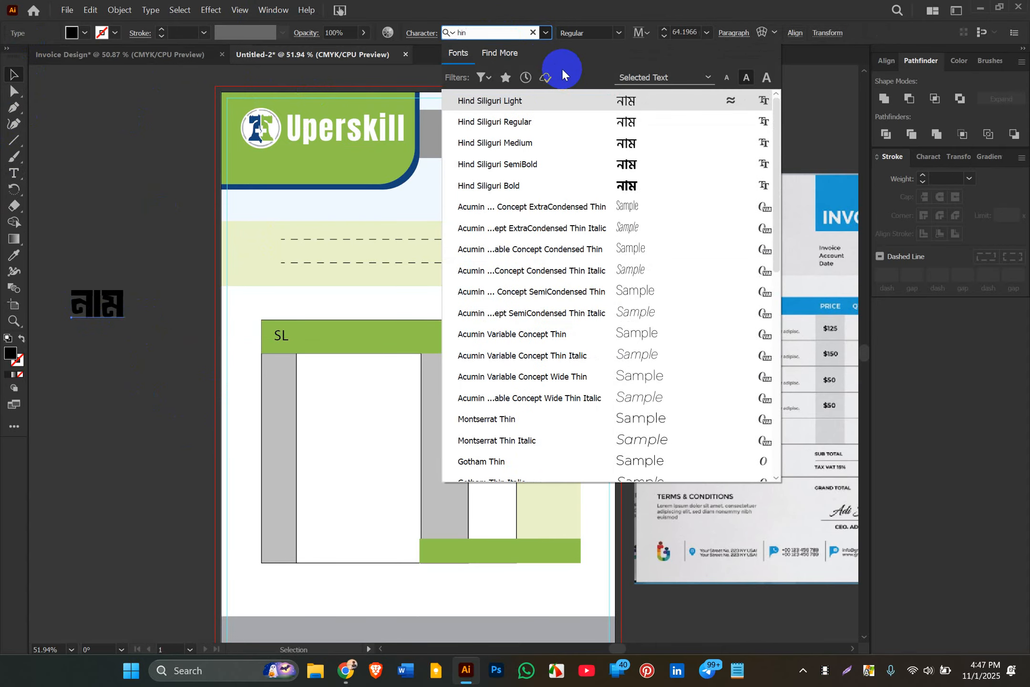
click(605, 162)
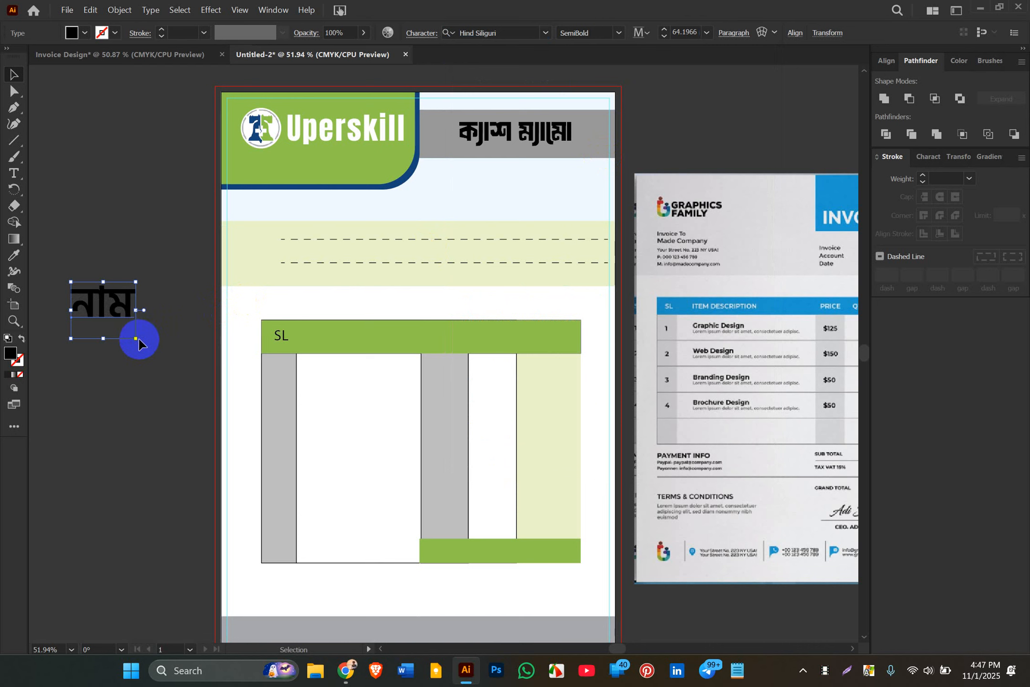
- Shrink the "নাম" label to about 27 pt, place it before the first dashed line and add a colon after it
drag(138, 338, 254, 240)
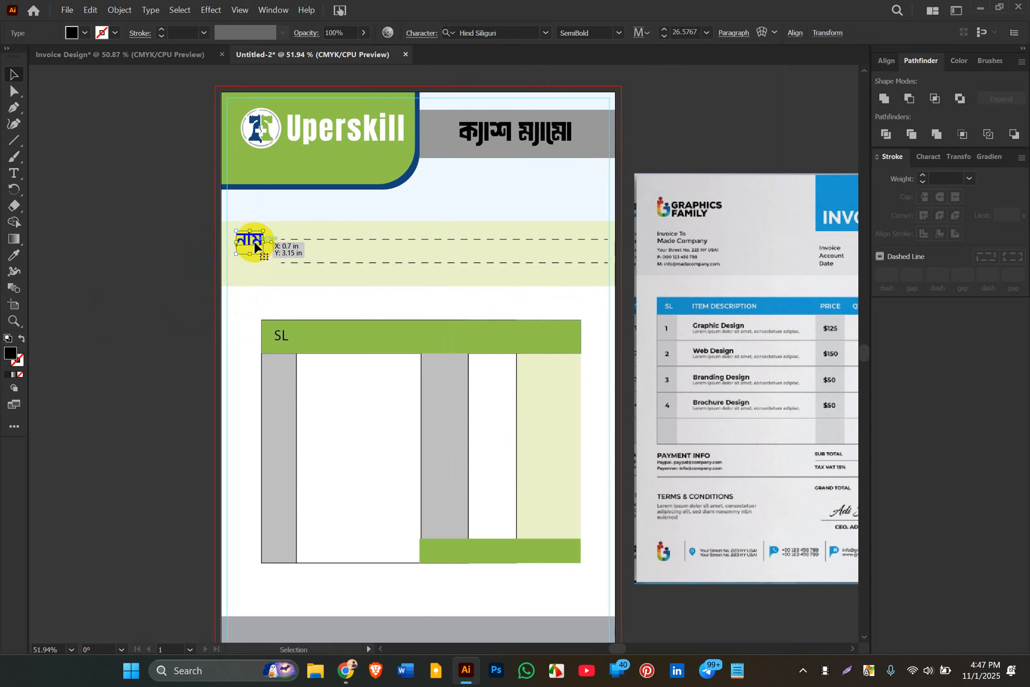
double_click(254, 243)
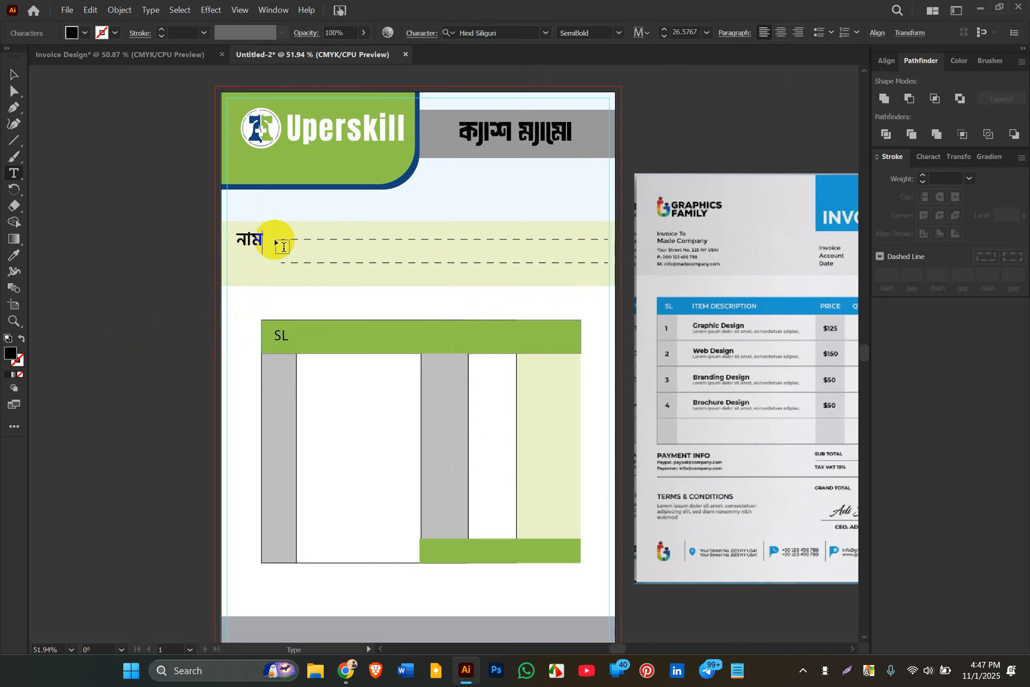
text(:)
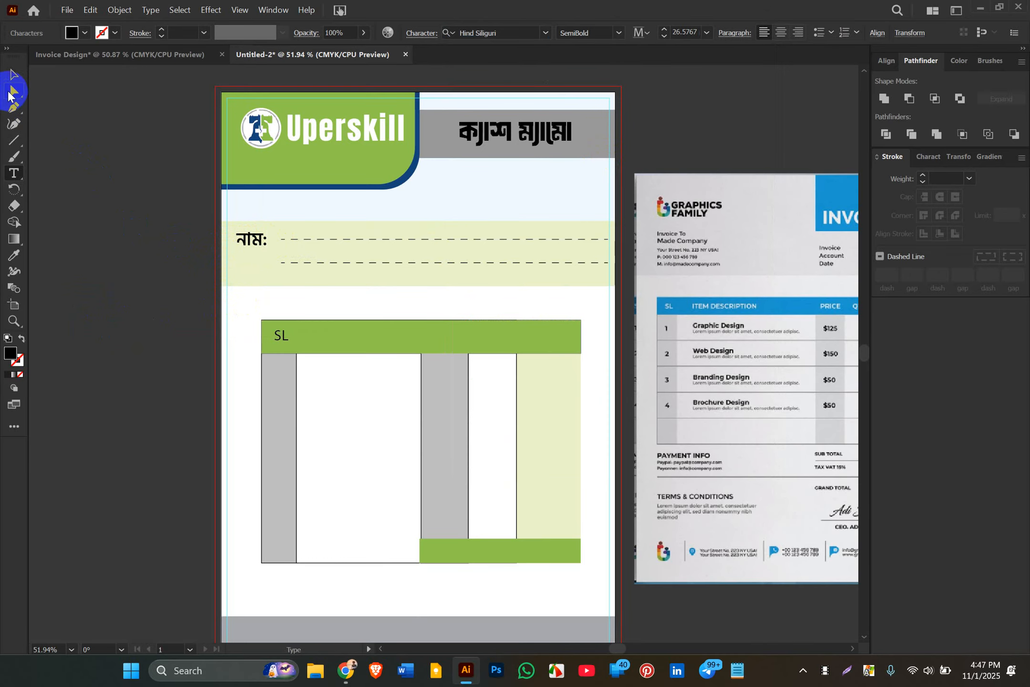
click(10, 76)
- Duplicate the "নাম:" label down to the second dashed line and replace the copy's text with "ঠিকানা"
click(249, 240)
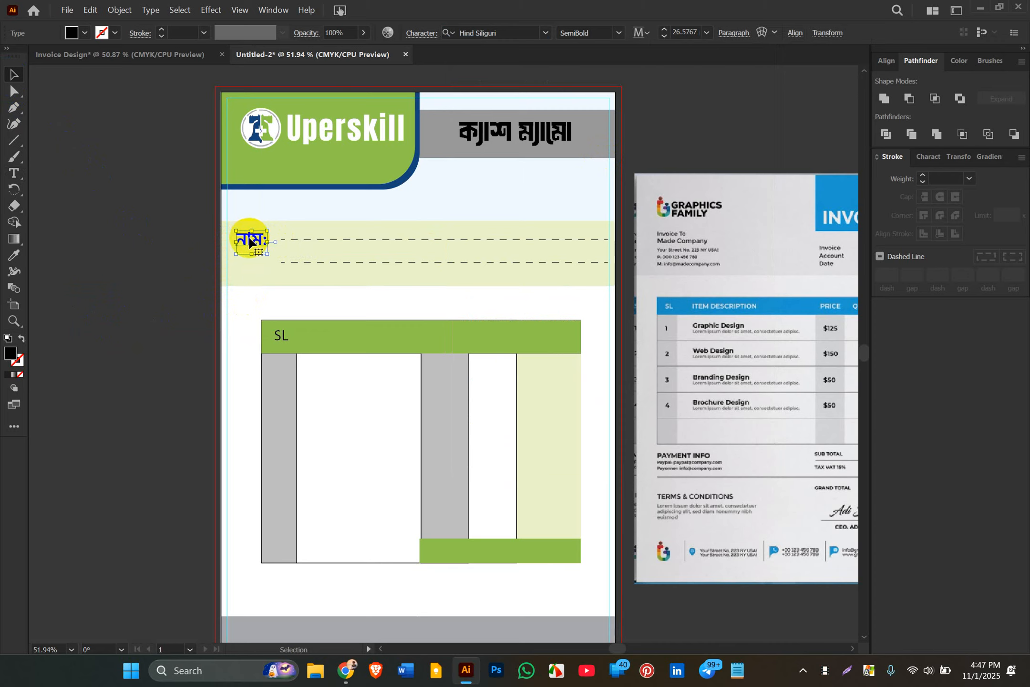
drag(249, 240, 249, 265)
double_click(249, 265)
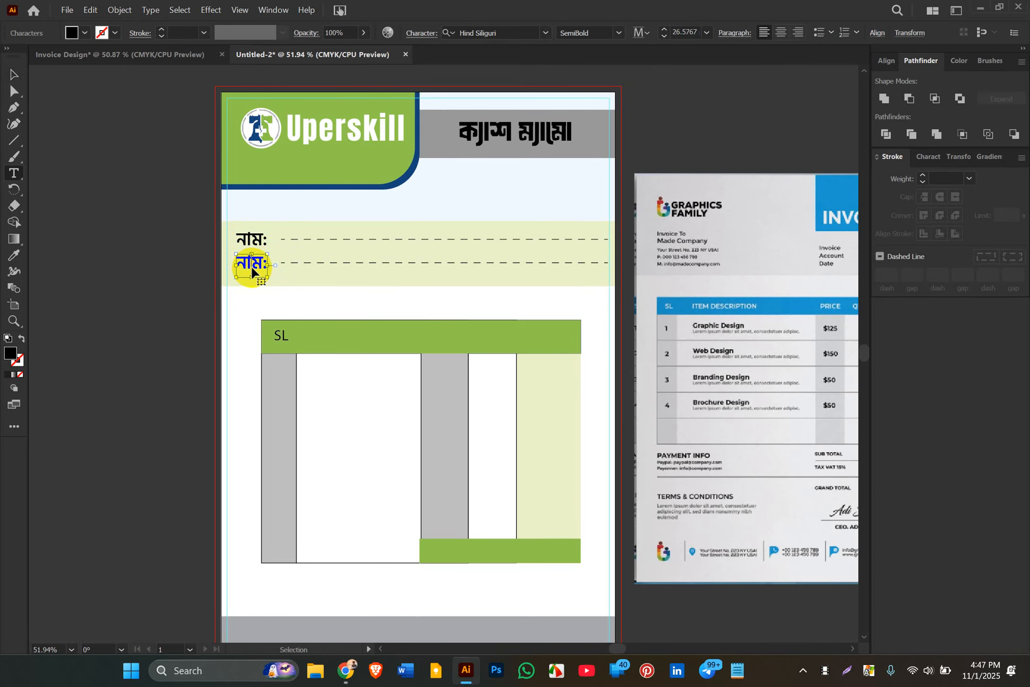
key(ctrl+a)
text(d)
key(BackSpace)
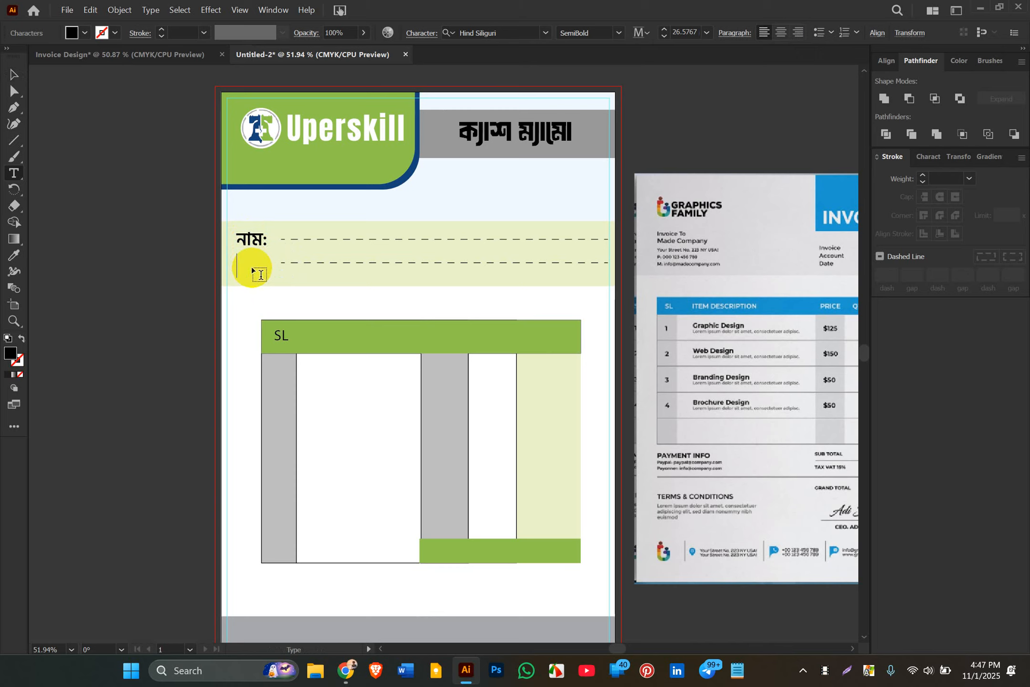
text(ছি)
key(BackSpace)
key(BackSpace)
text(চি)
key(BackSpace)
key(BackSpace)
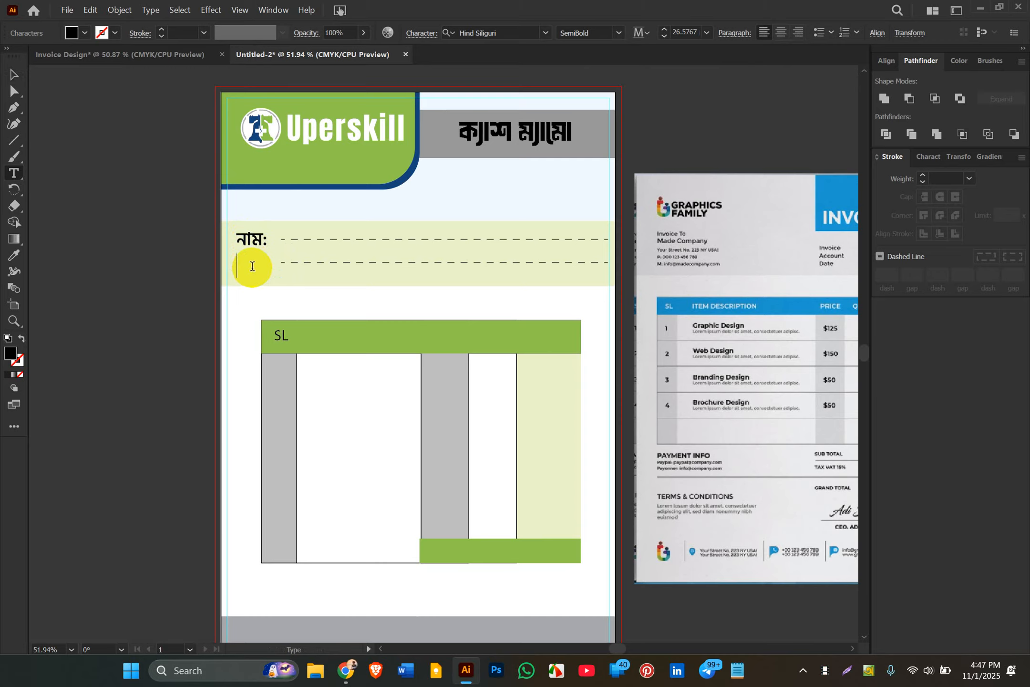
text(ঠিকানা)
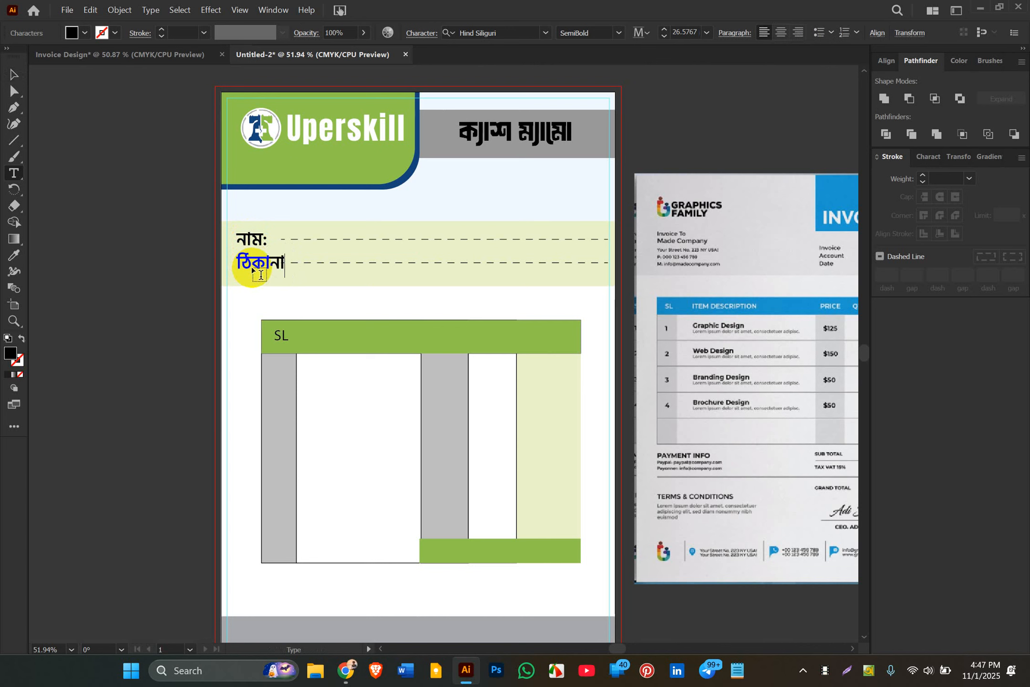
click(14, 74)
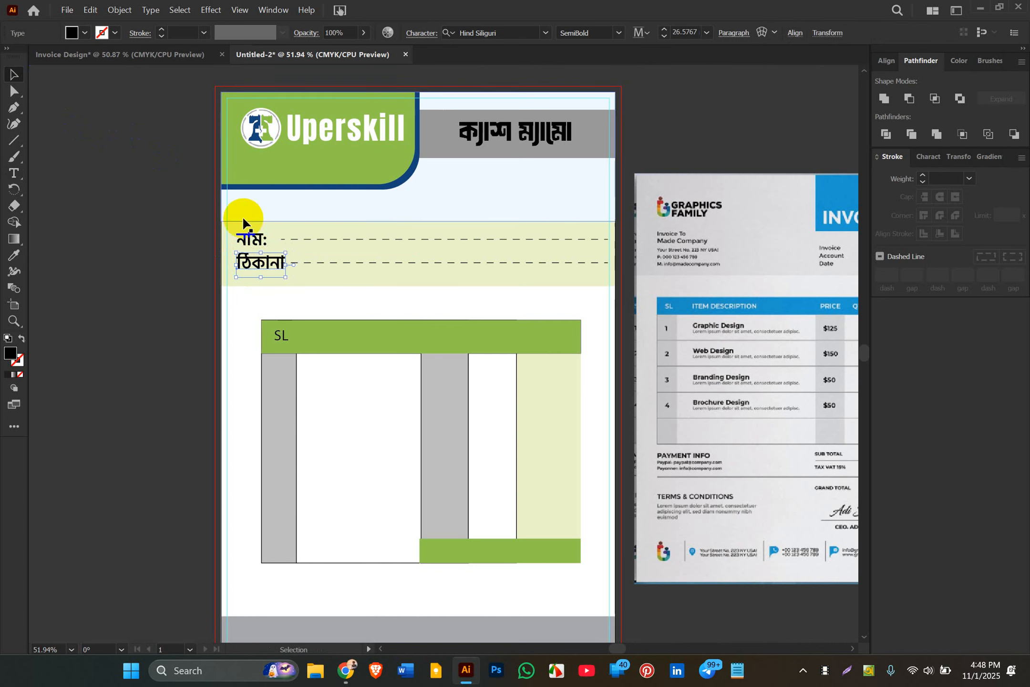
- Move the "ঠিকানা" label toward the page margin and align the left edges of both labels
mouse_move(246, 267)
mouse_down()
mouse_move(232, 270)
mouse_move(238, 264)
mouse_up()
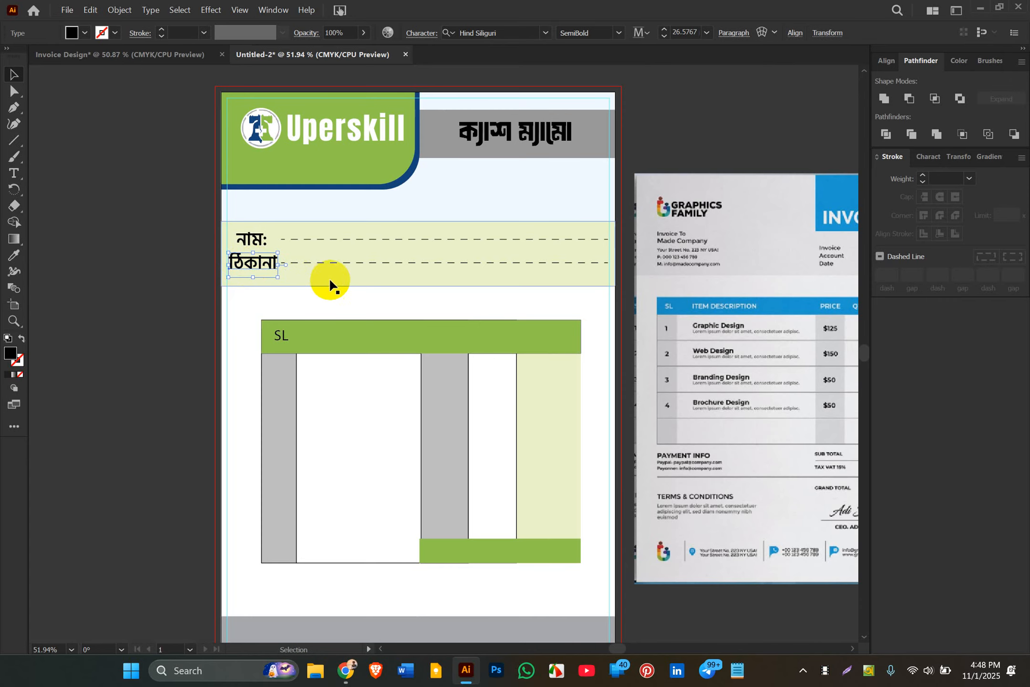
click(251, 240)
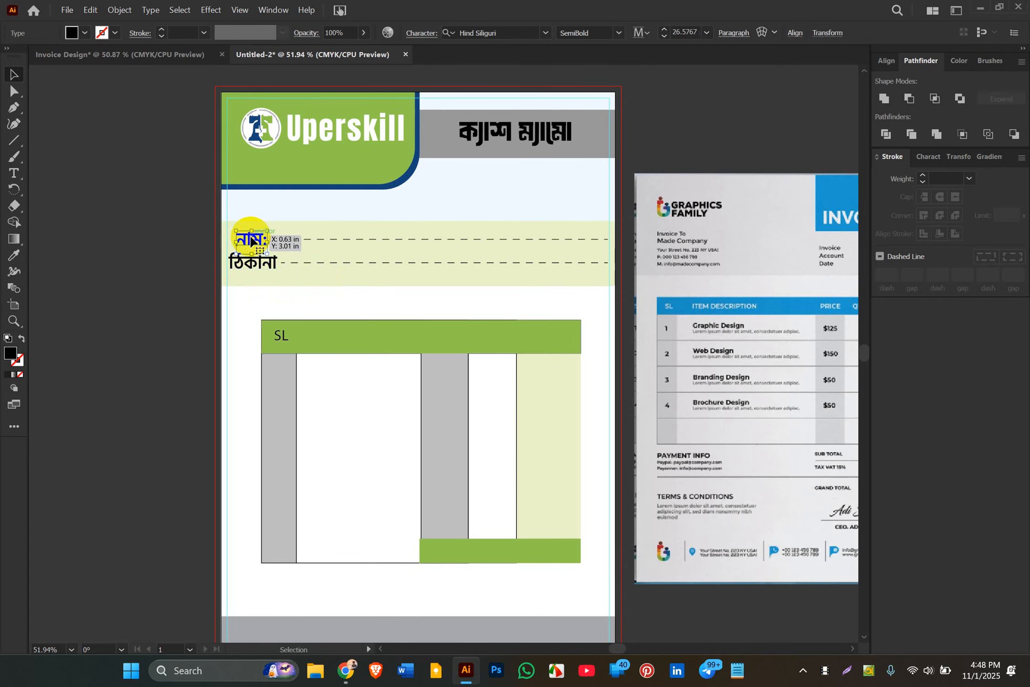
shift+click(257, 265)
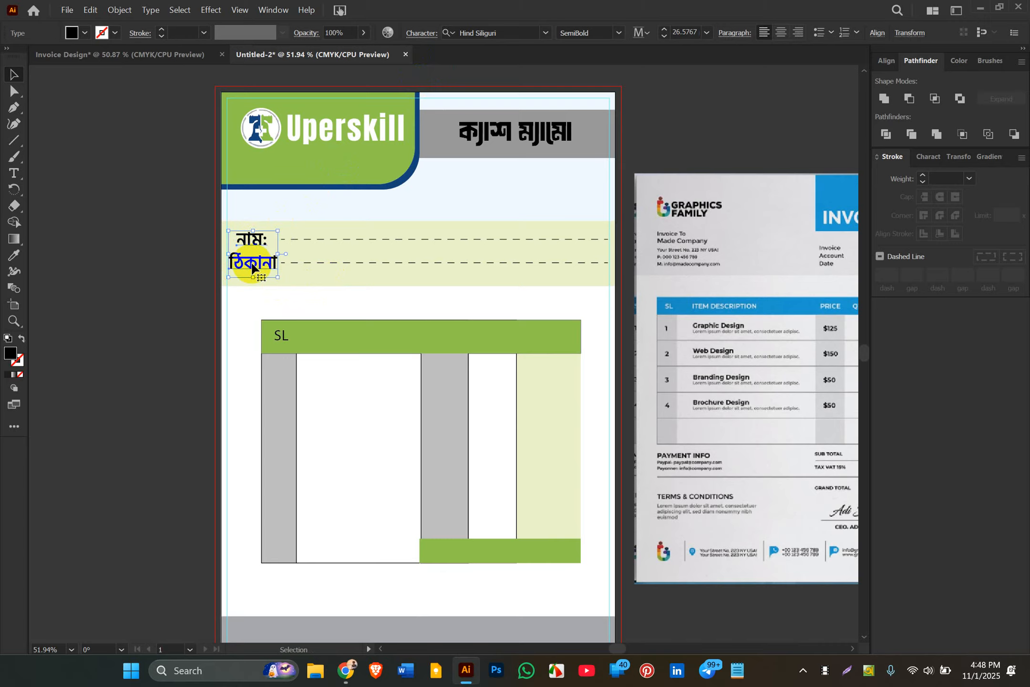
click(248, 265)
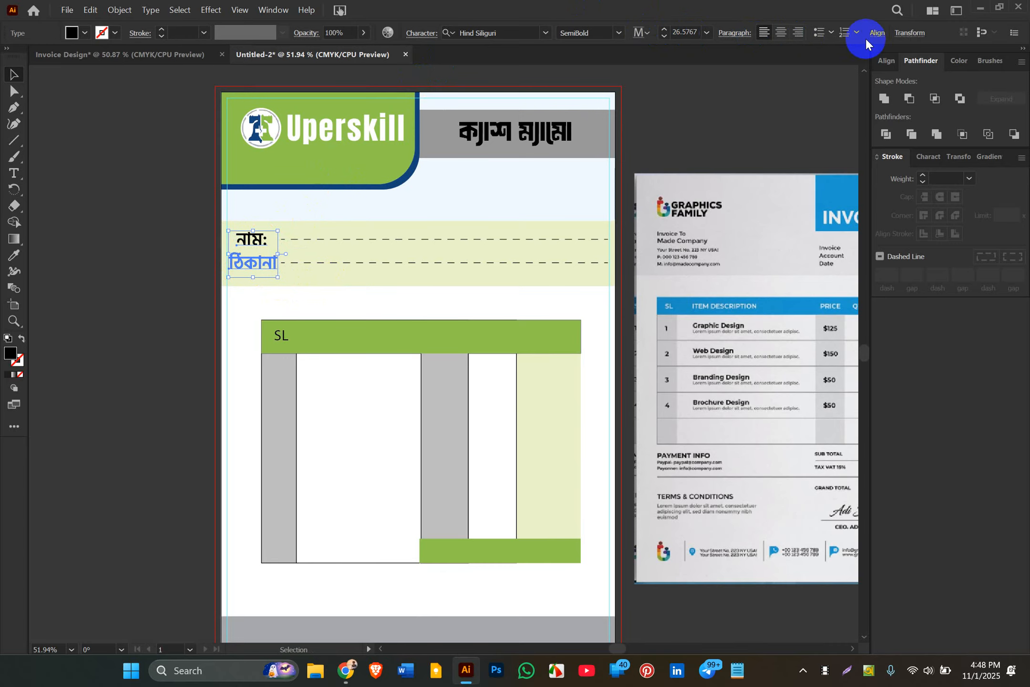
click(887, 32)
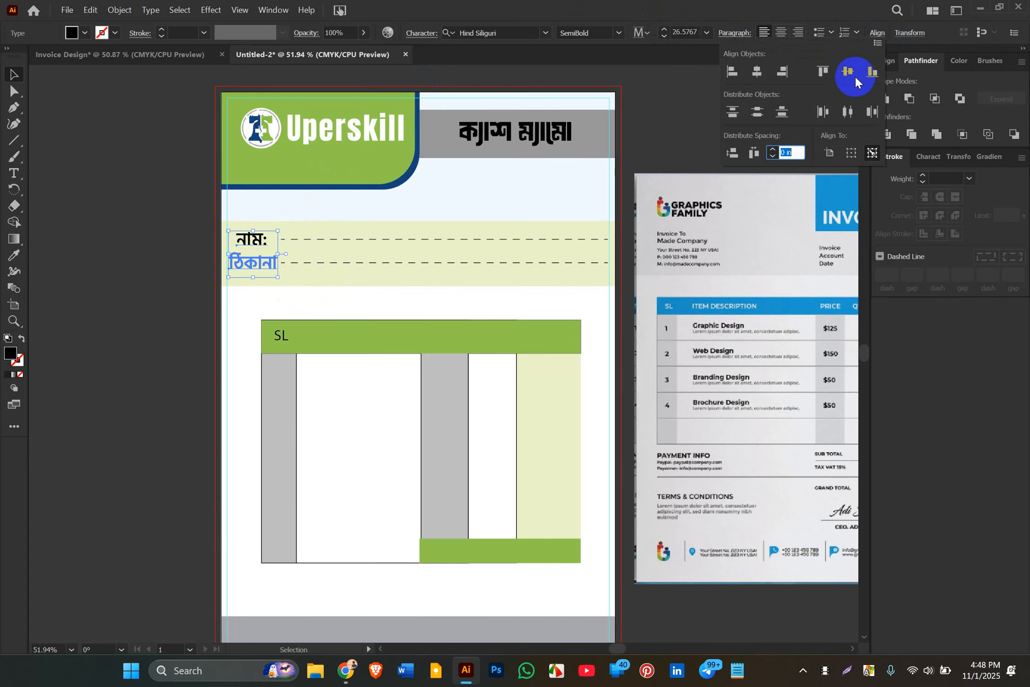
click(733, 72)
click(171, 221)
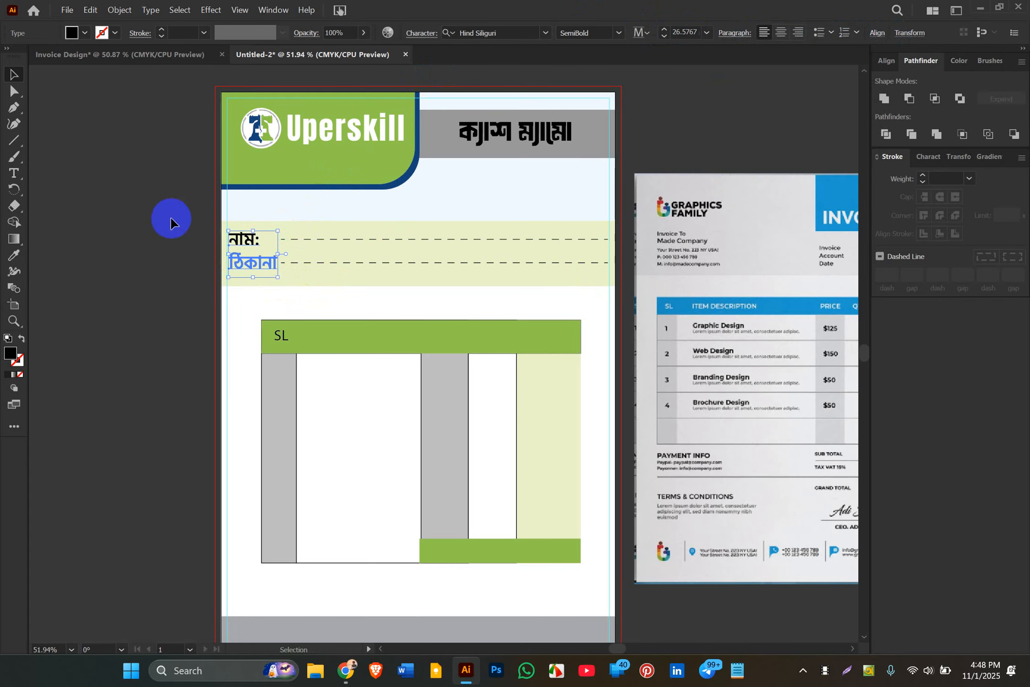
click(188, 309)
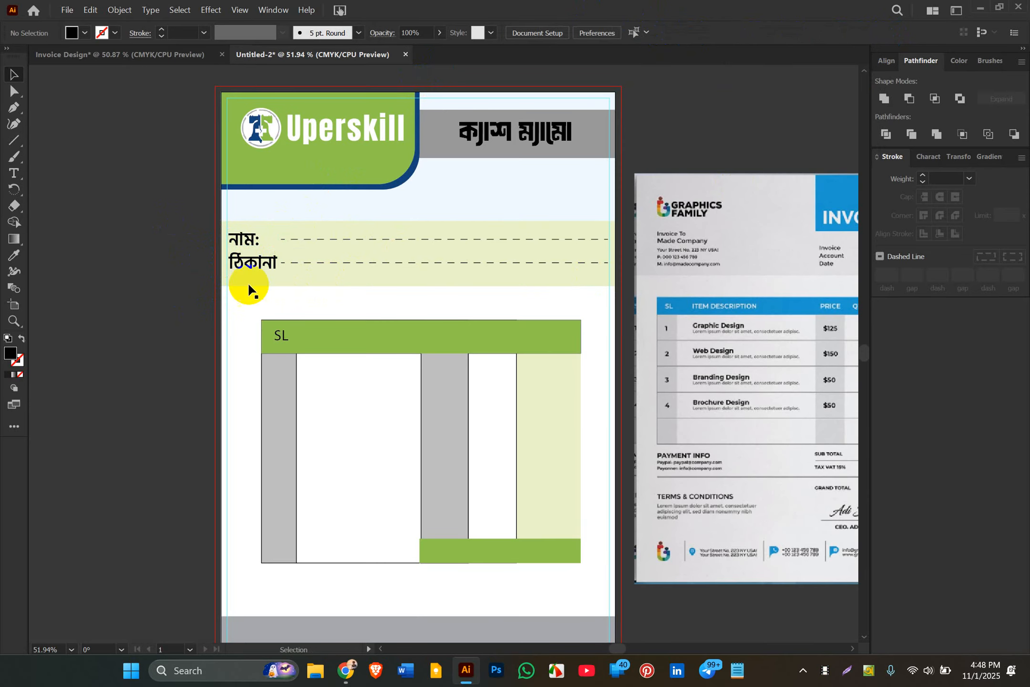
- Shorten the second dashed line's start away from "ঠিকানা" and extend the first dashed line's start close to "নাম:"
click(281, 261)
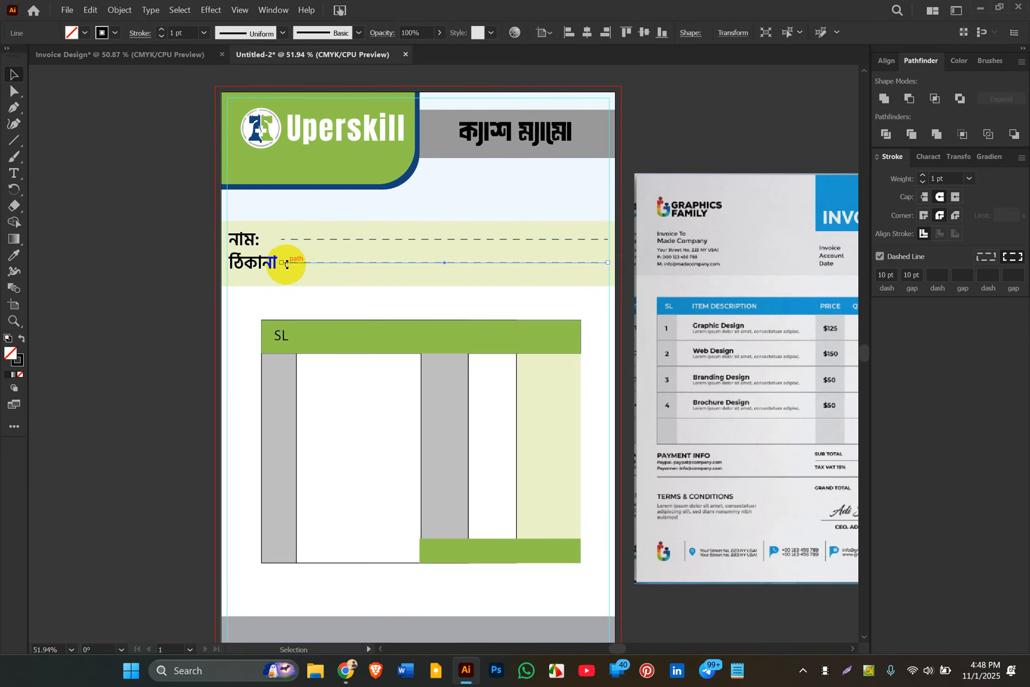
drag(282, 262, 292, 262)
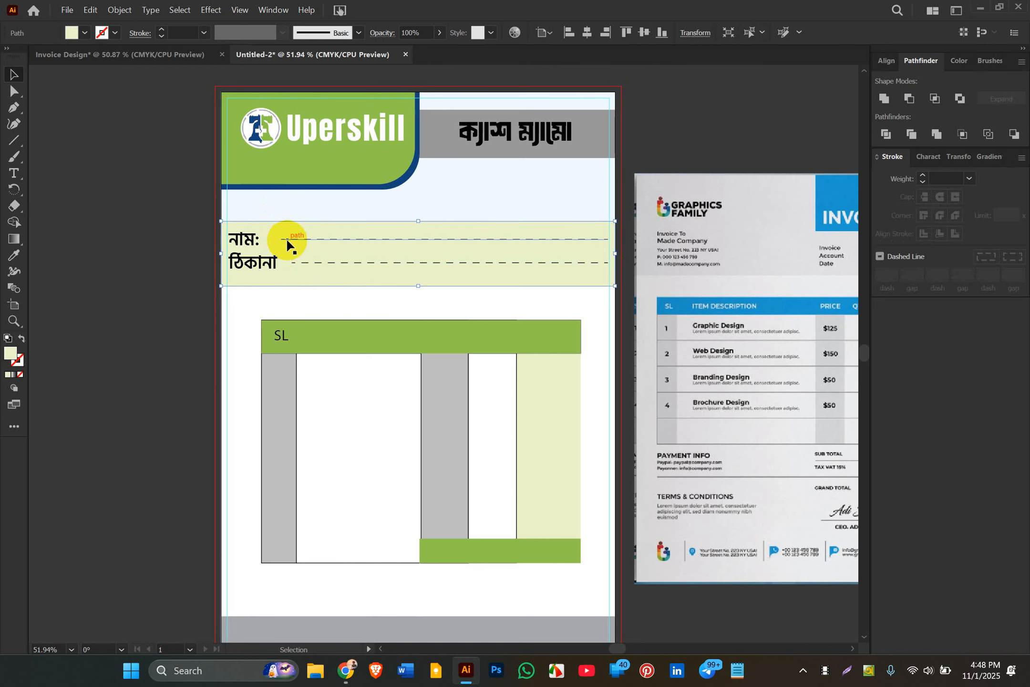
click(283, 239)
drag(282, 239, 263, 239)
- Add a colon after "ঠিকানা" and extend the start of the second dashed line slightly toward the label
double_click(270, 268)
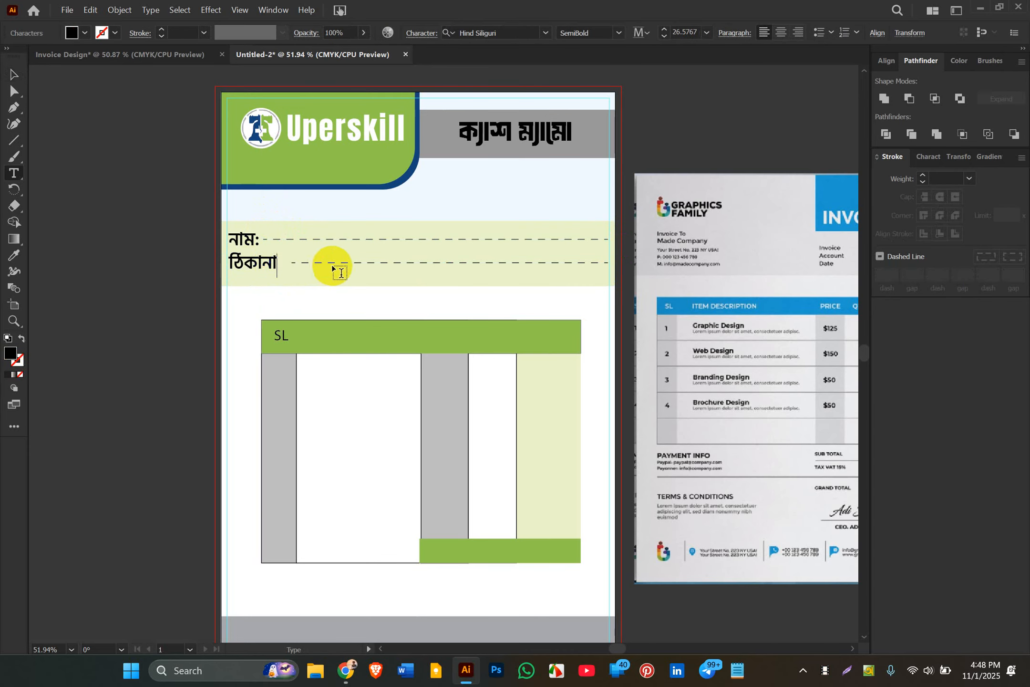
text(:)
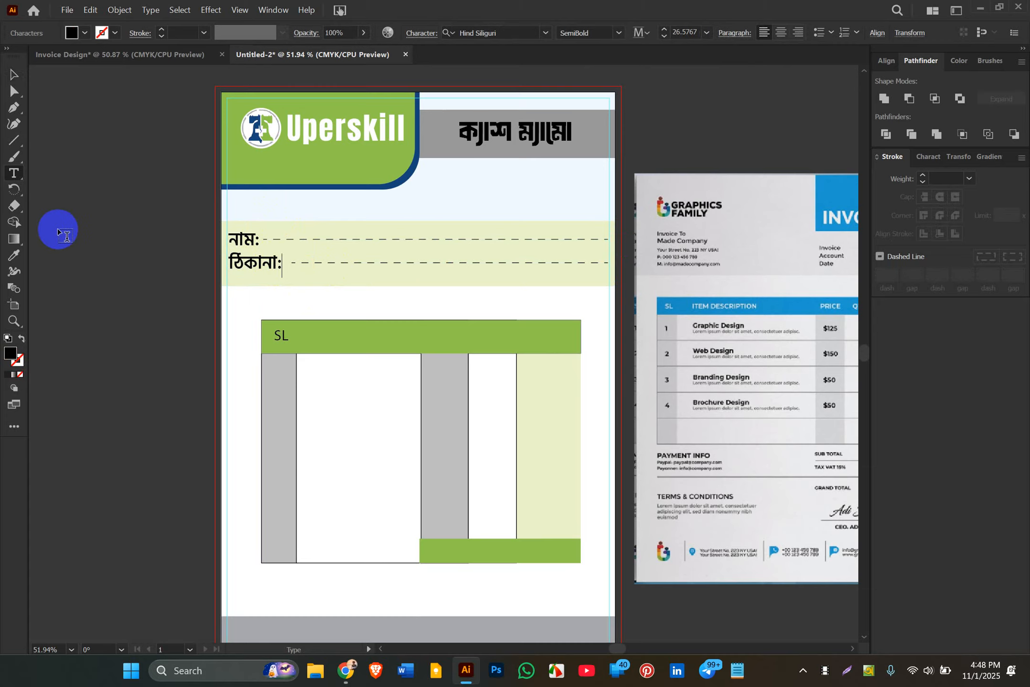
click(10, 77)
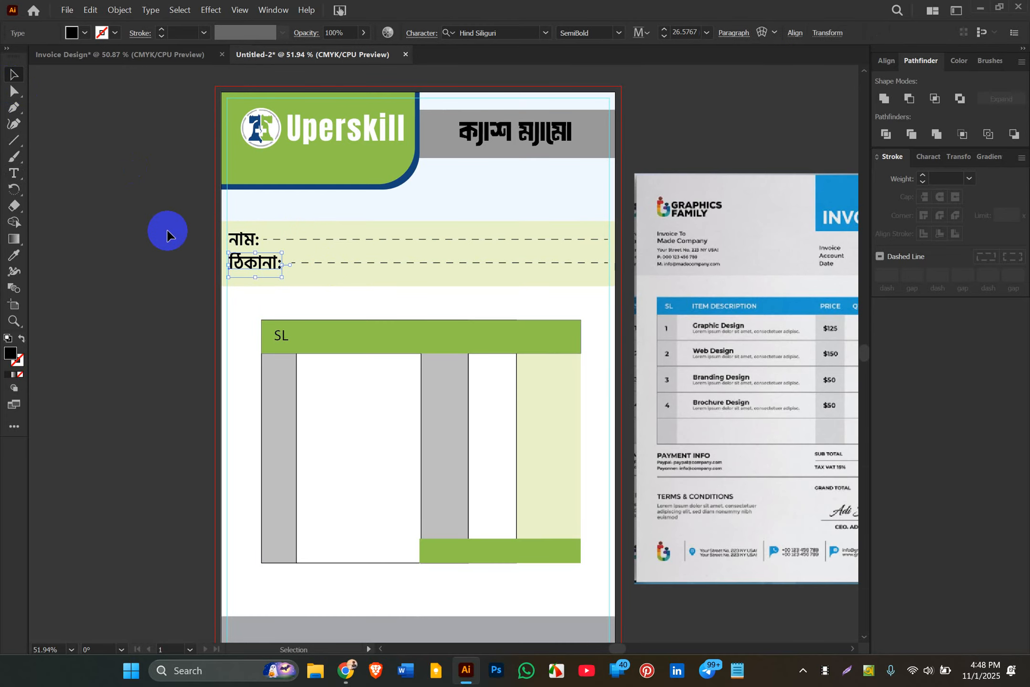
click(300, 262)
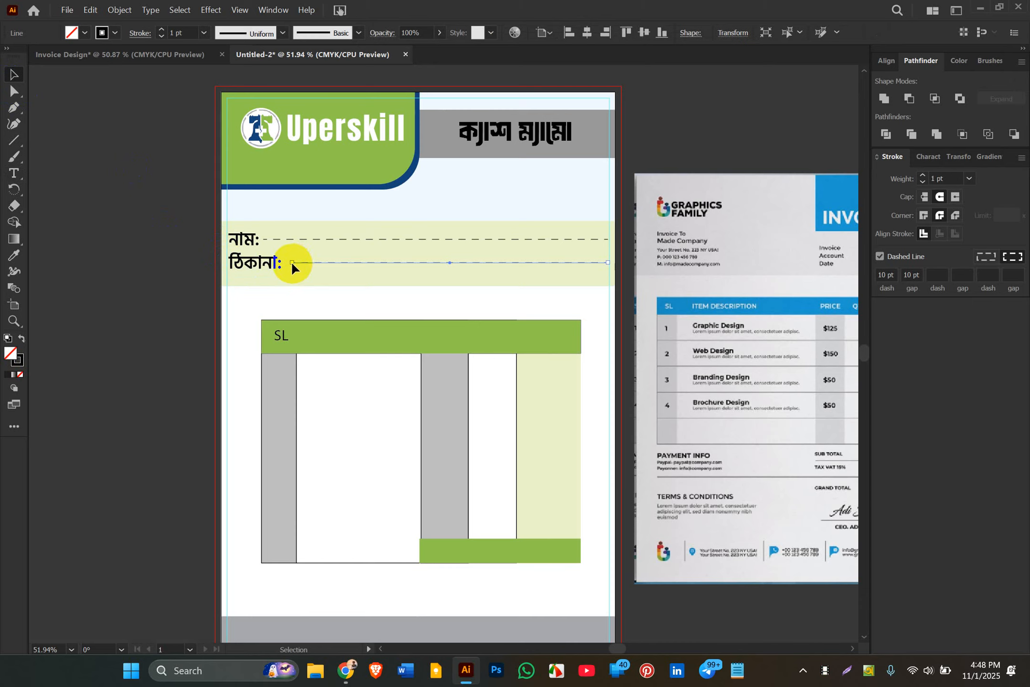
drag(291, 263, 288, 263)
click(175, 282)
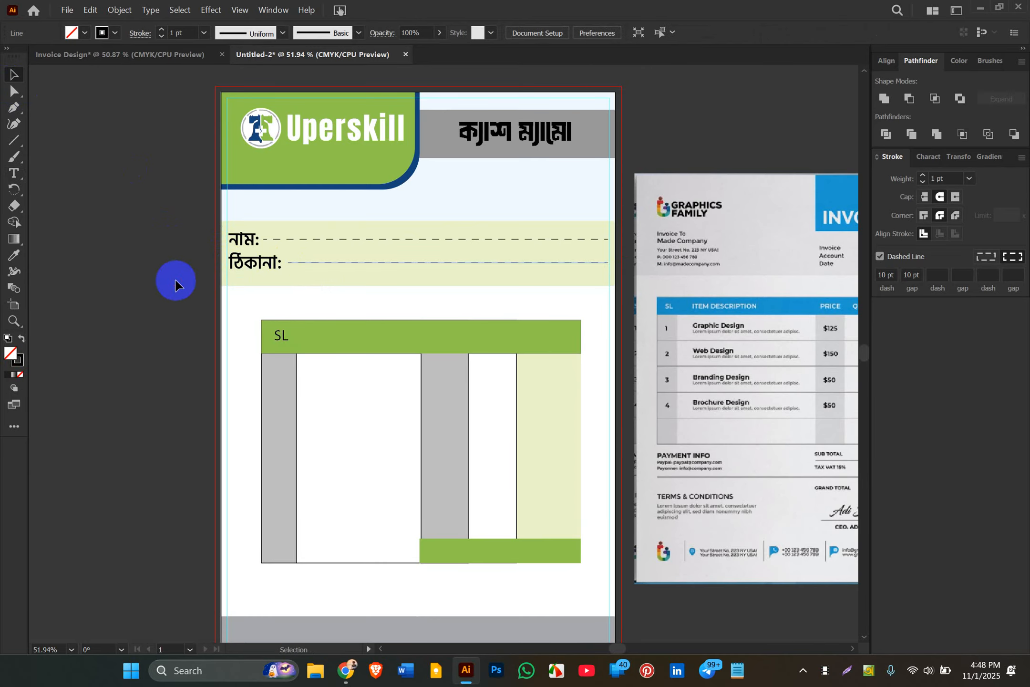
click(486, 186)
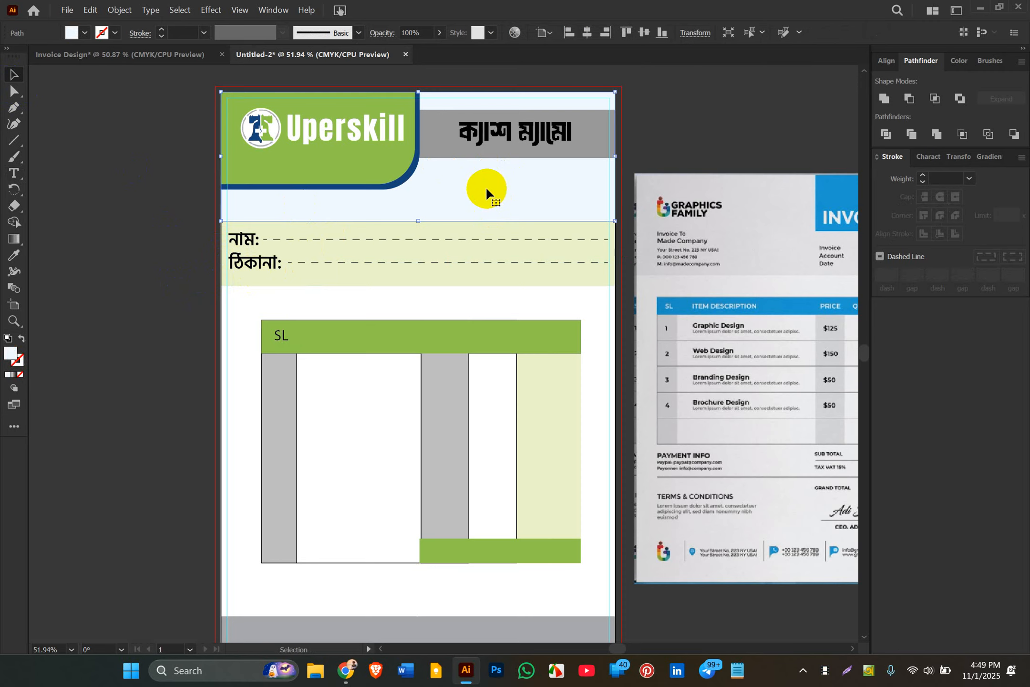
scroll(594, 329, right, 2)
scroll(594, 329, left, 1)
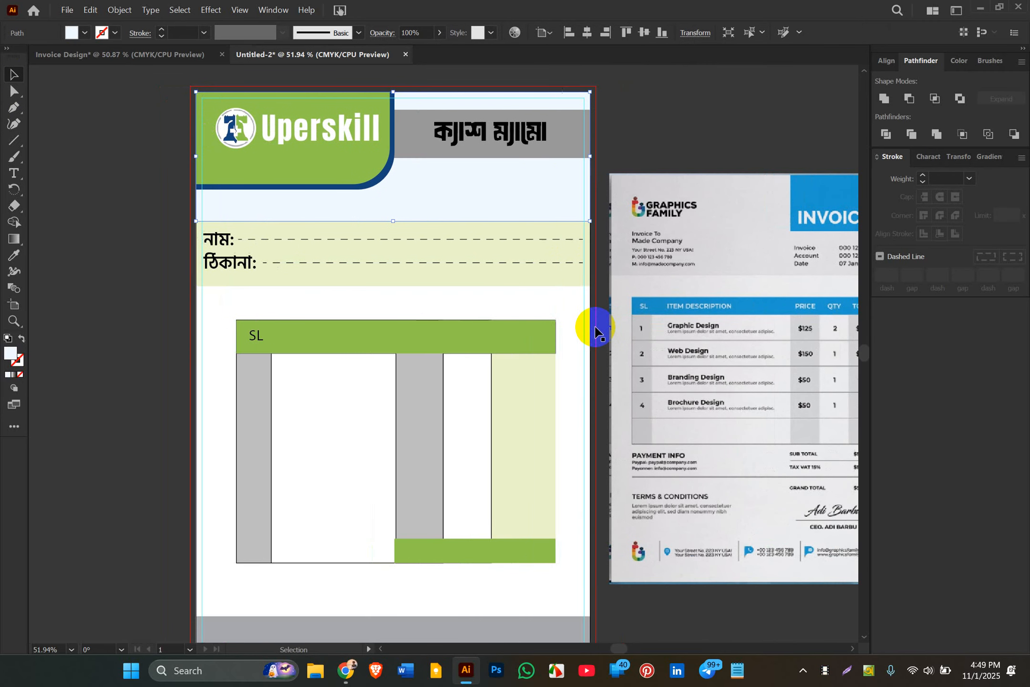
scroll(595, 329, down, 1)
scroll(595, 330, up, 2)
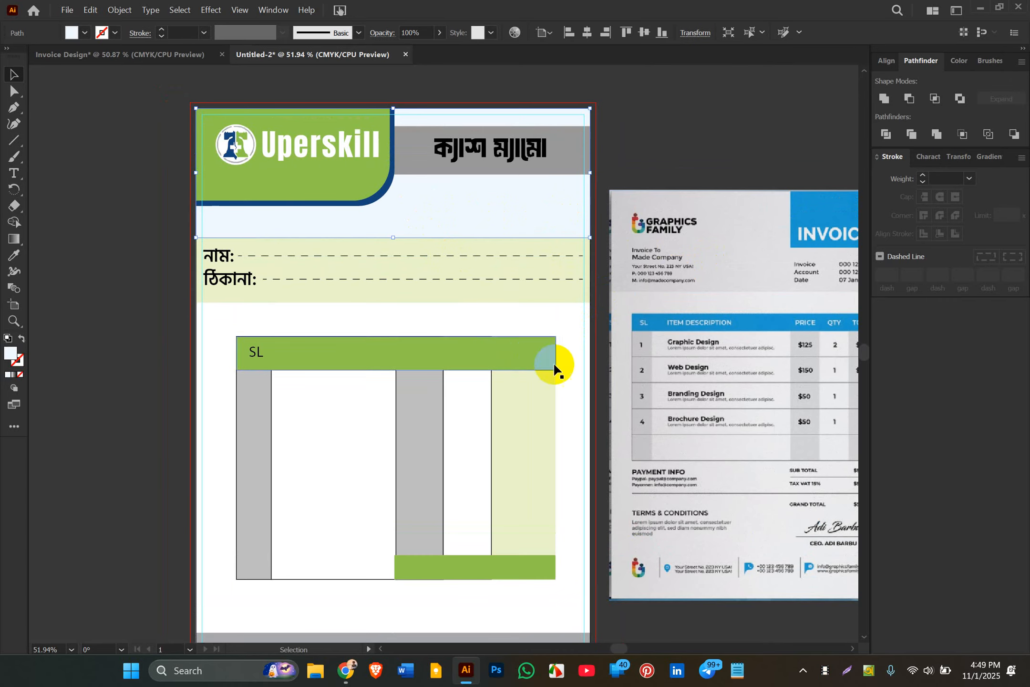
click(599, 349)
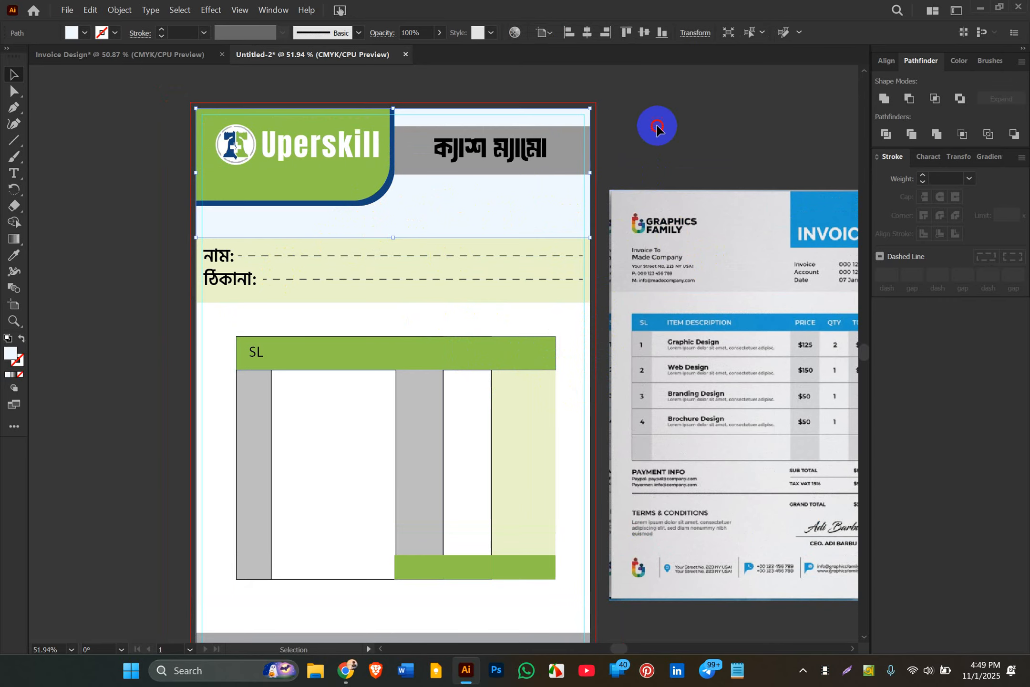
scroll(594, 200, left, 1)
scroll(597, 202, down, 1)
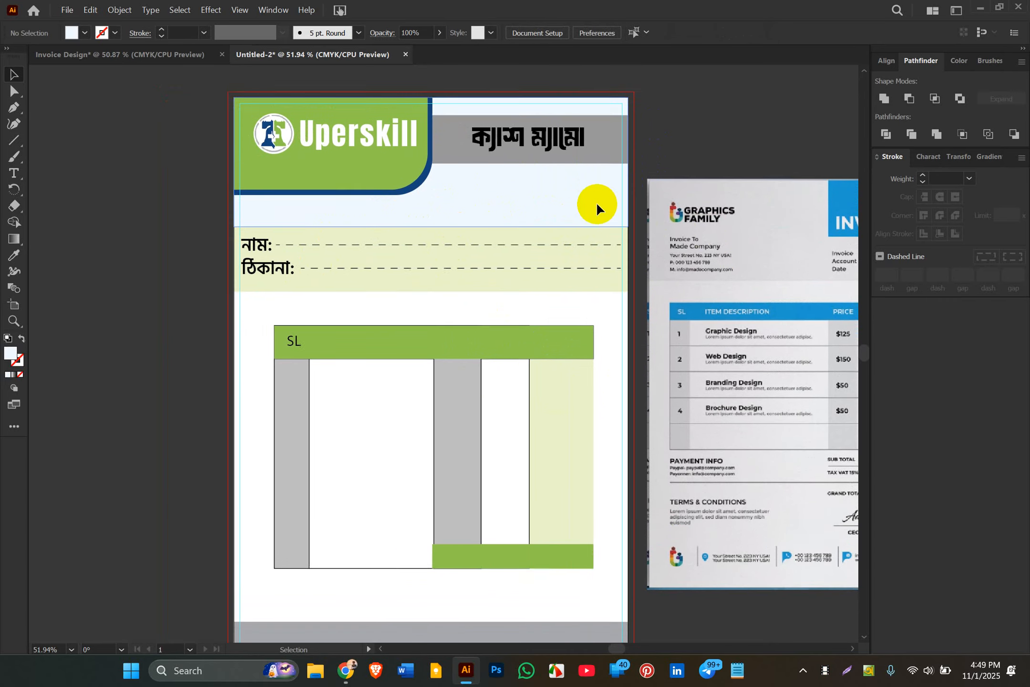
scroll(535, 244, down, 1)
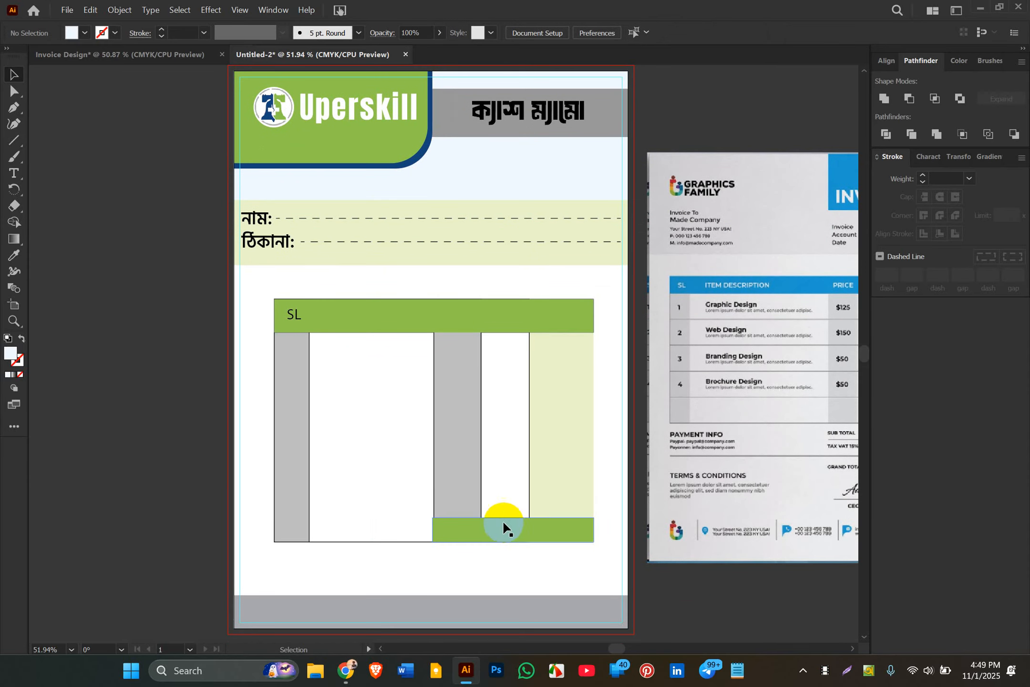
- Nudge the green total bar at the table's foot down slightly so it covers the table's lower border
click(492, 473)
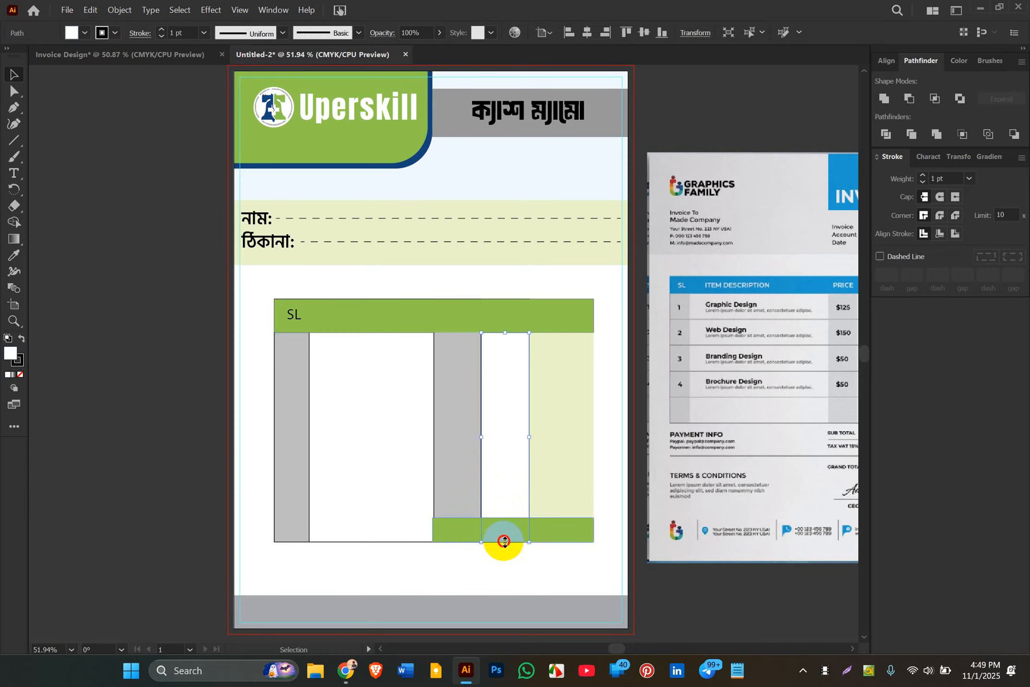
click(455, 531)
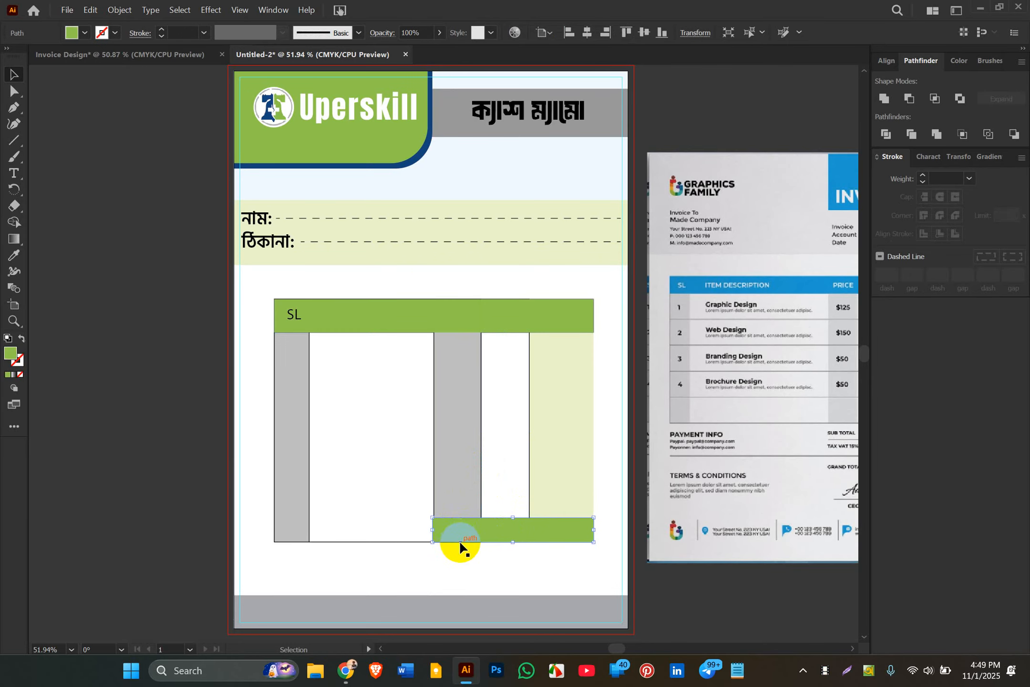
click(460, 540)
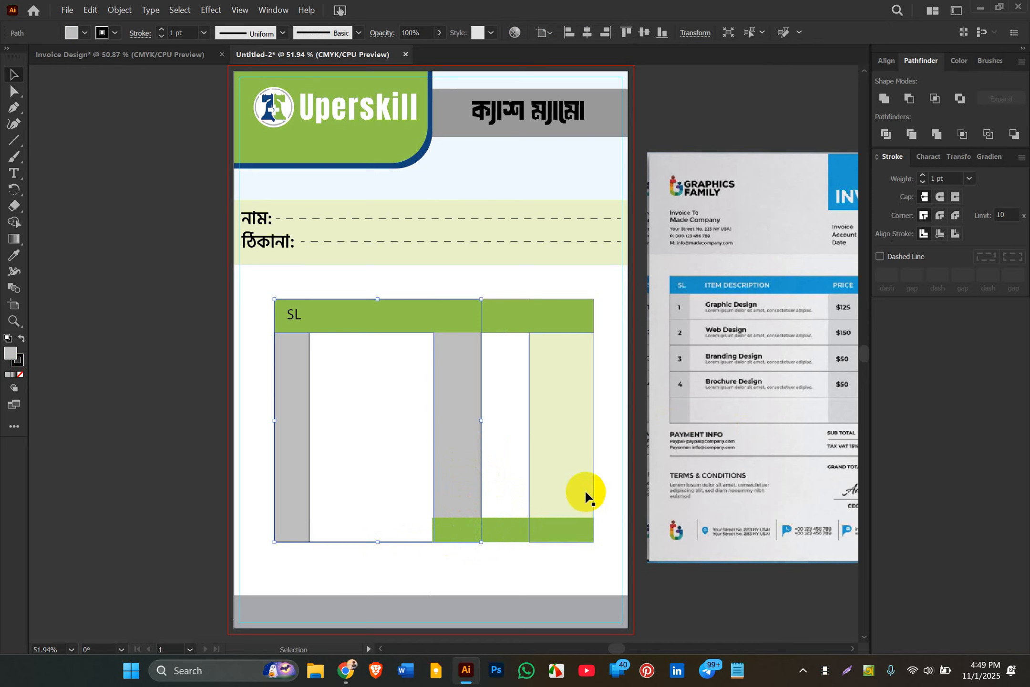
click(653, 309)
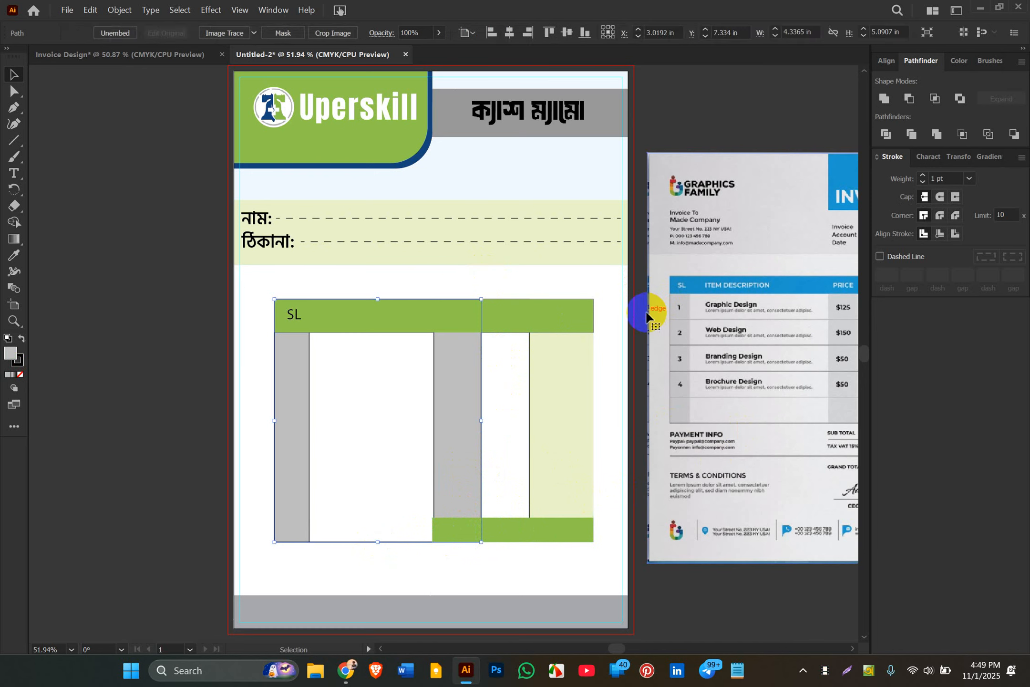
click(521, 528)
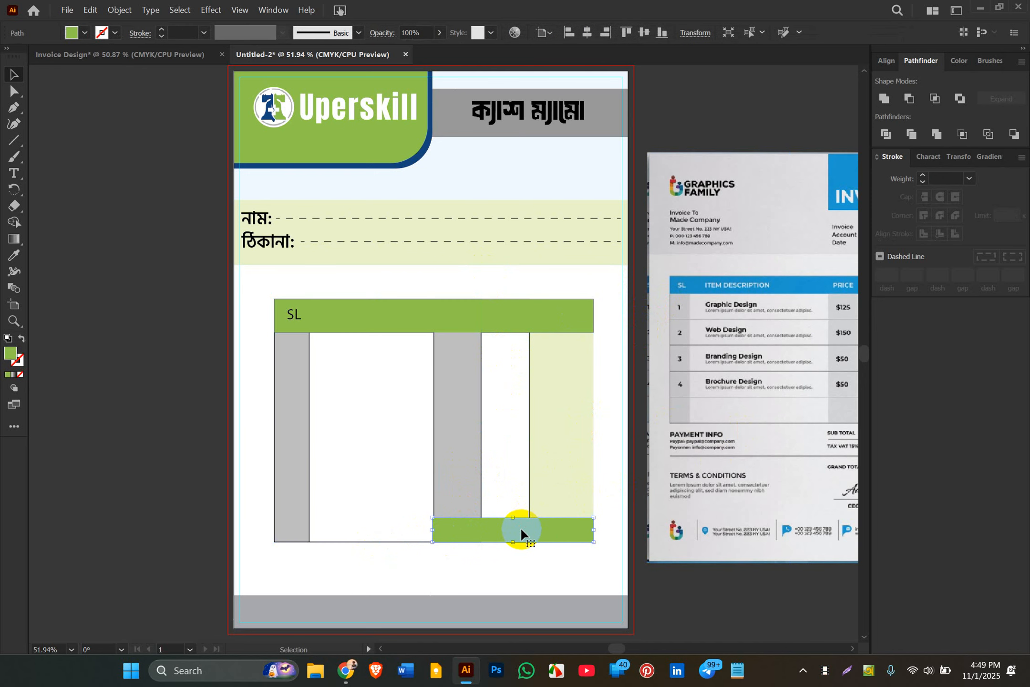
key(Down)
key(Down)
click(635, 465)
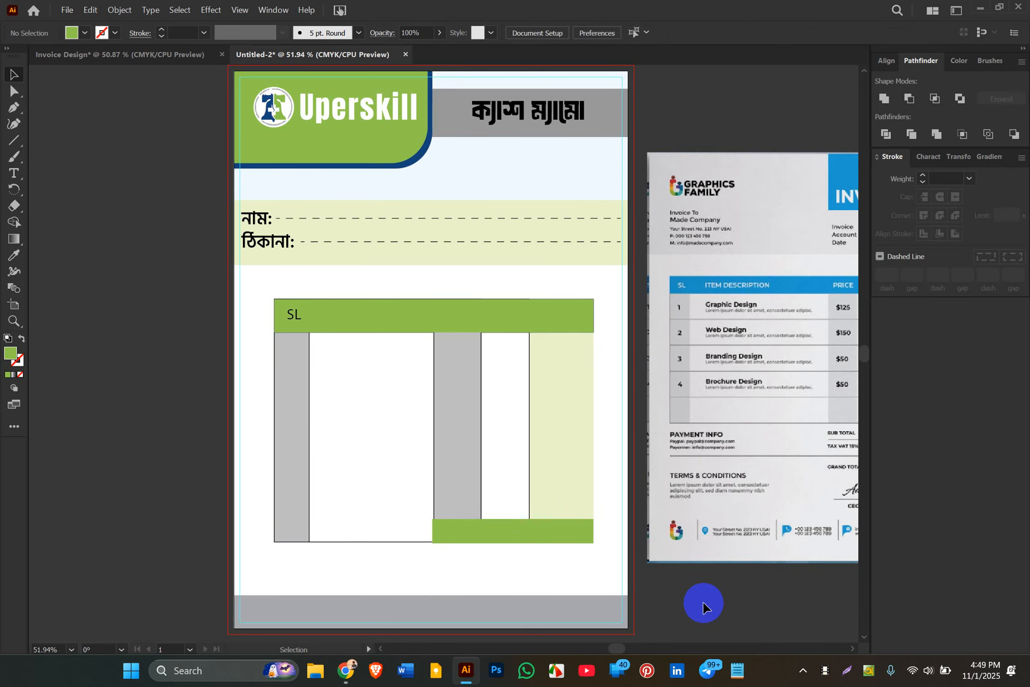
scroll(585, 450, up, 3)
scroll(585, 449, down, 3)
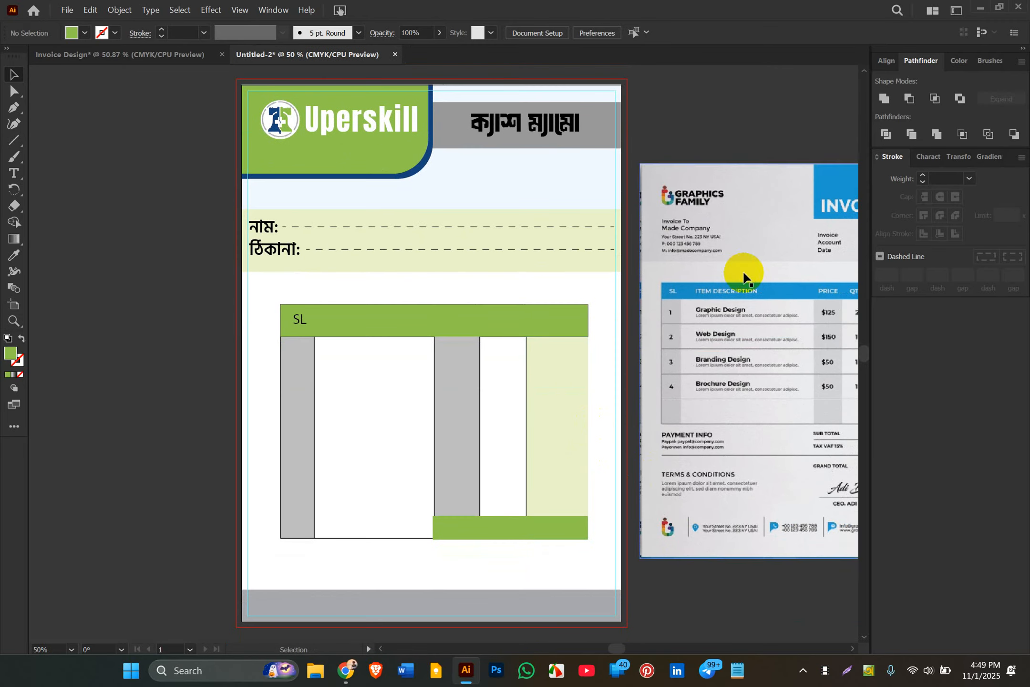
click(633, 121)
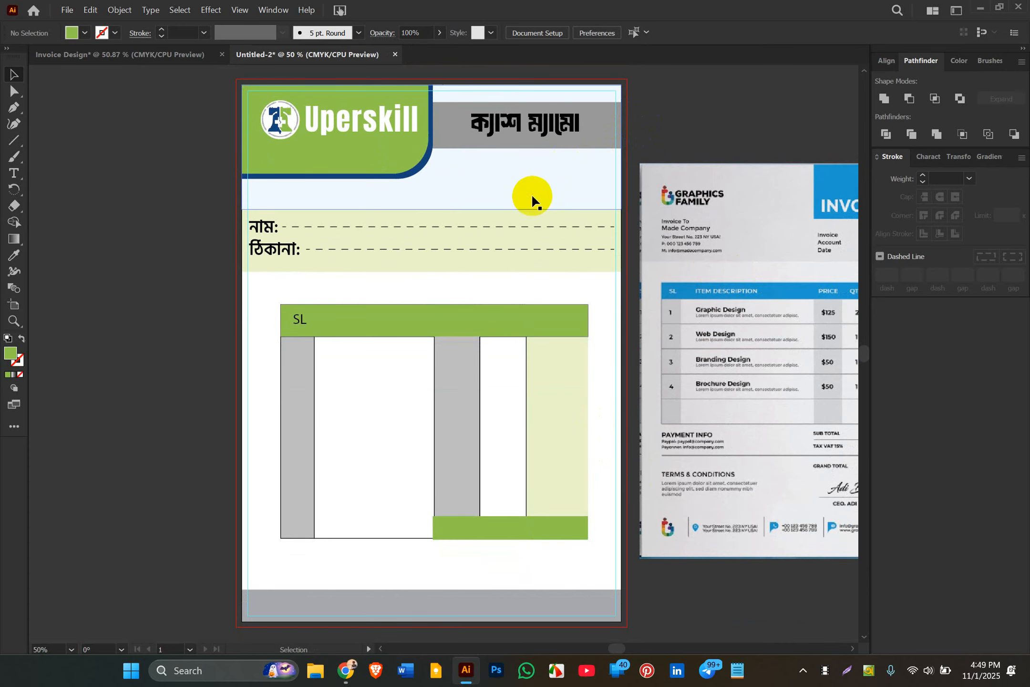
click(14, 173)
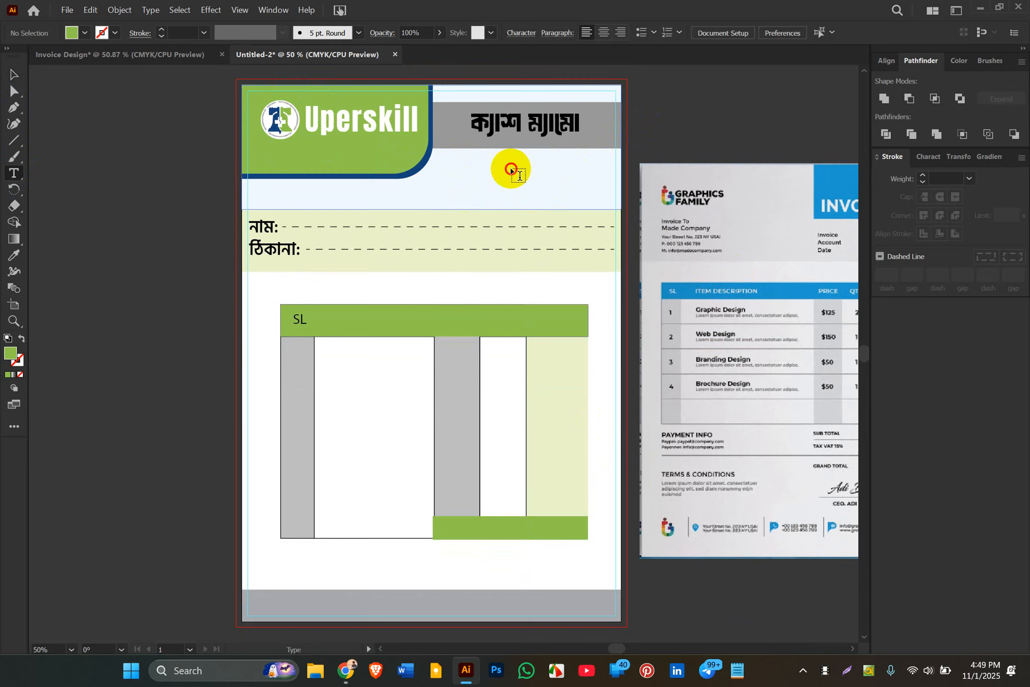
click(511, 169)
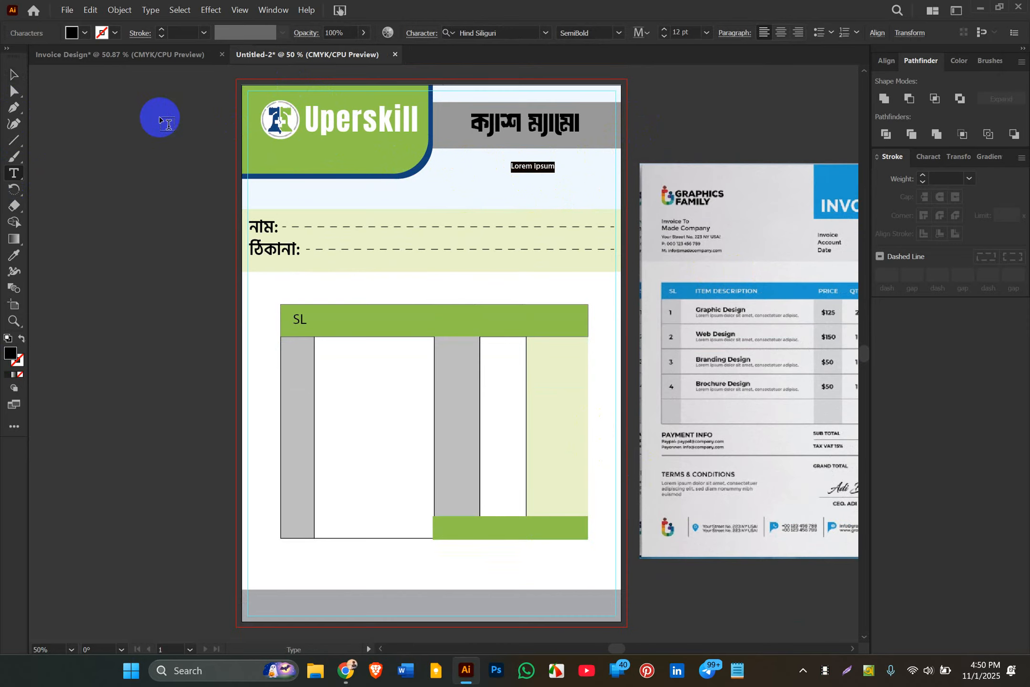
click(13, 74)
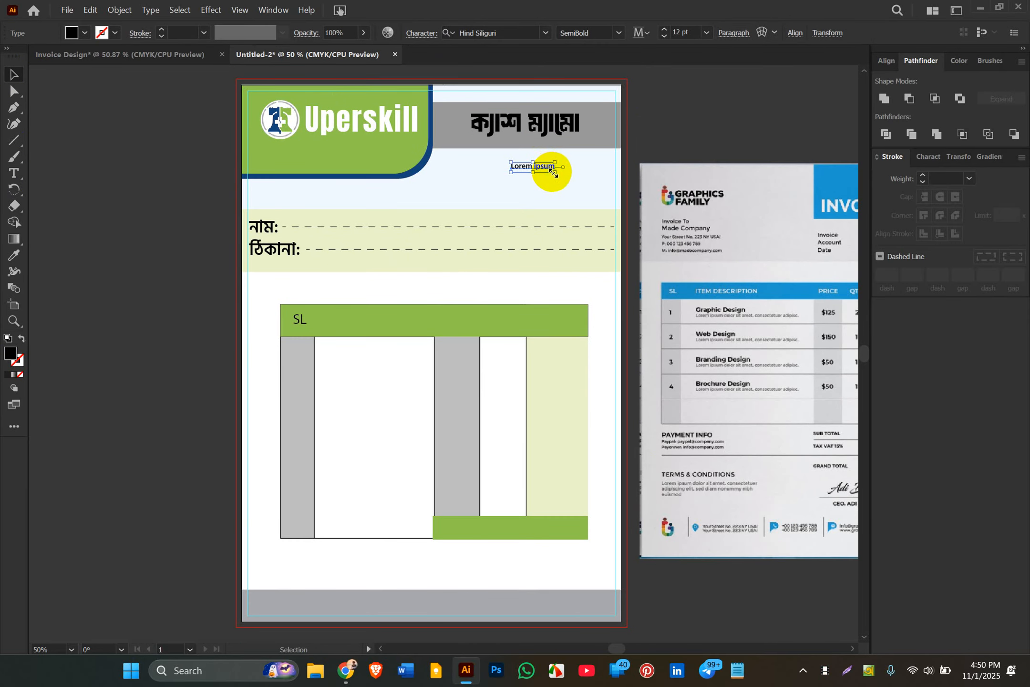
key(Delete)
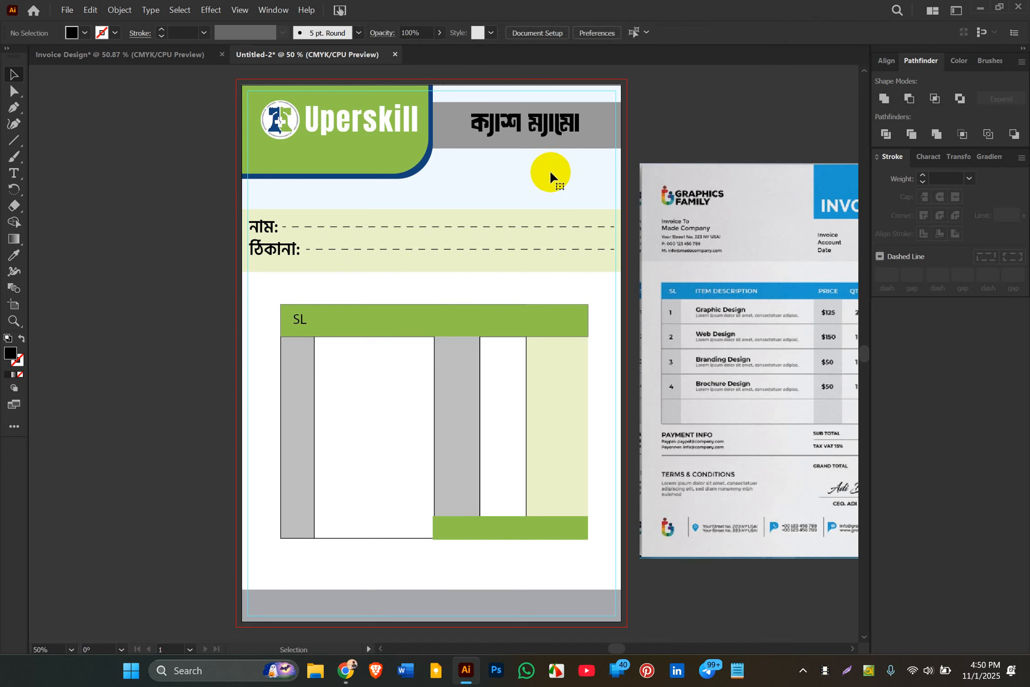
- Draw a placeholder paragraph text box about 2.13 by 0.84 in beneath the "ক্যাশ ম্যামো" title band
click(14, 173)
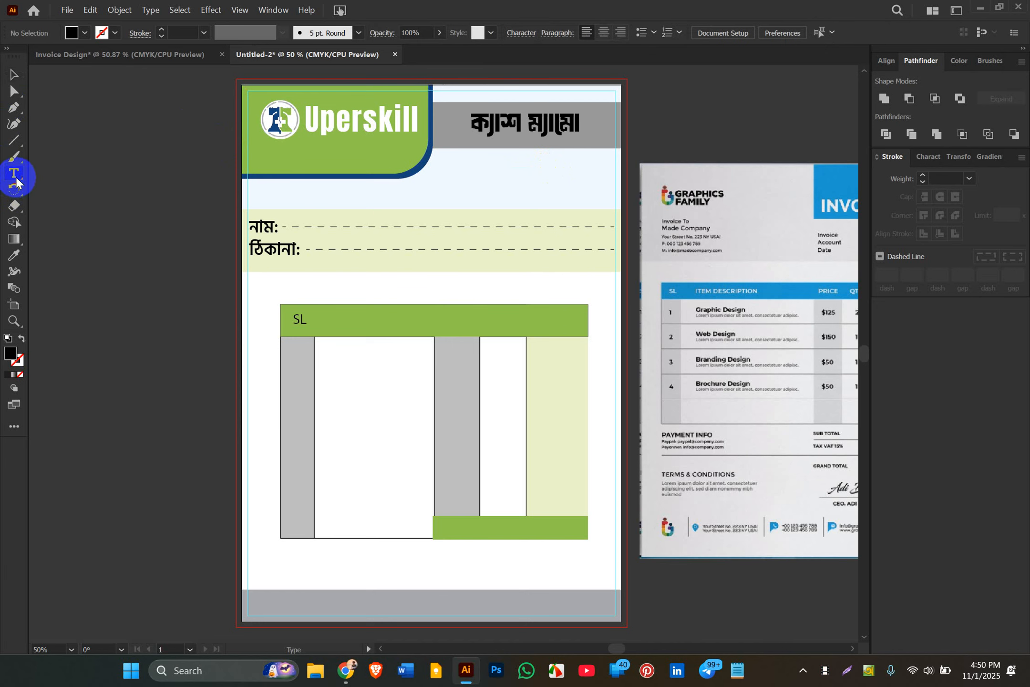
drag(494, 166, 592, 203)
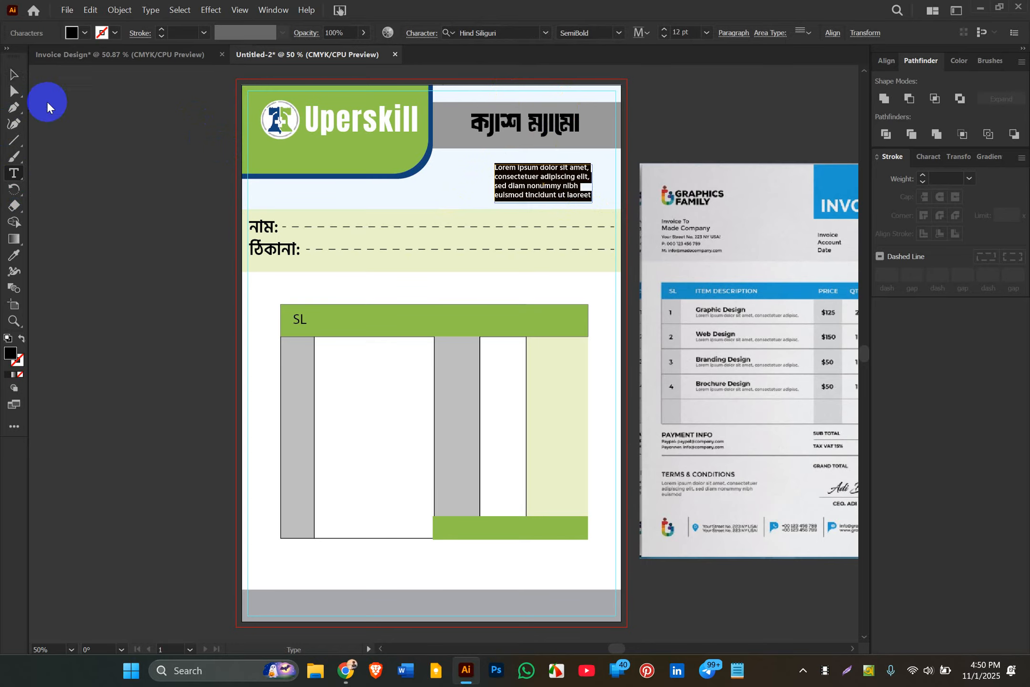
click(14, 74)
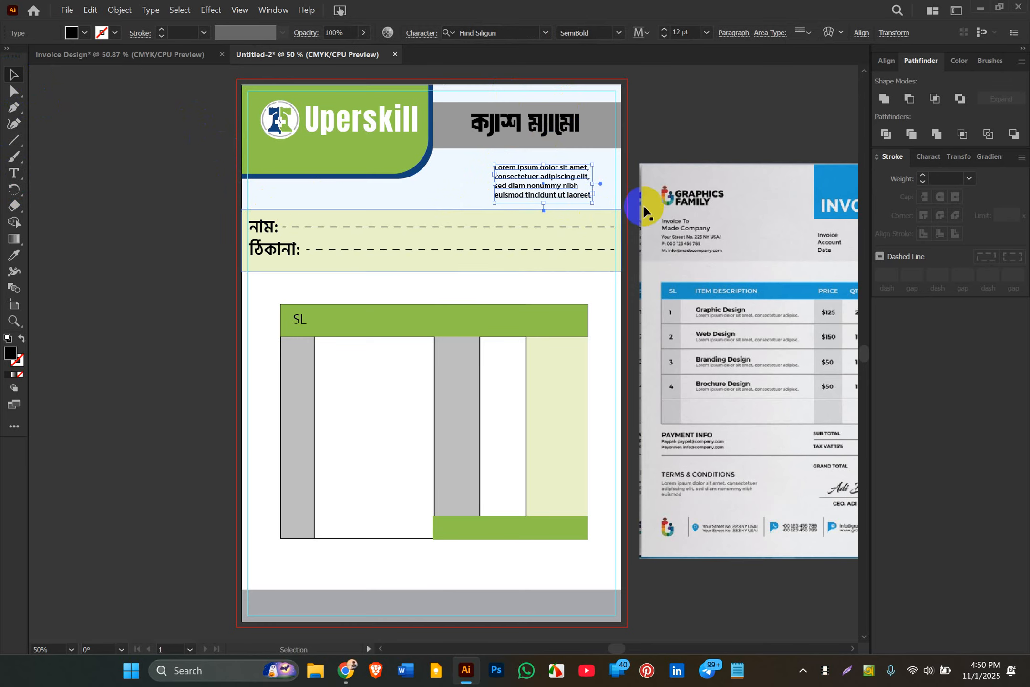
- Examine the alignment, character and transform options available for the placeholder paragraph
click(802, 38)
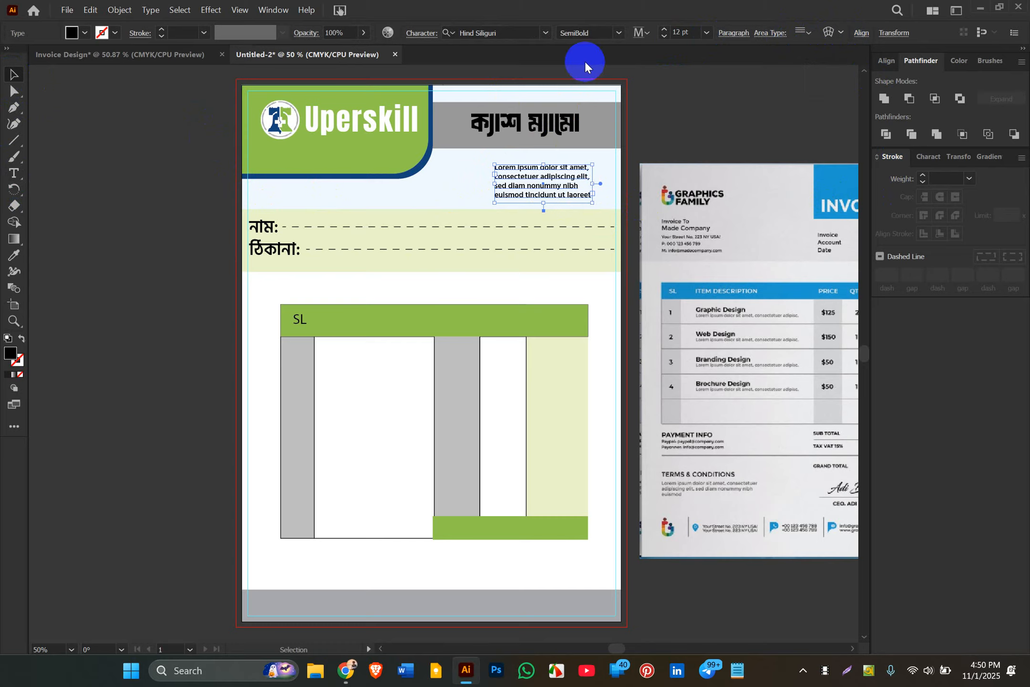
click(757, 92)
click(557, 191)
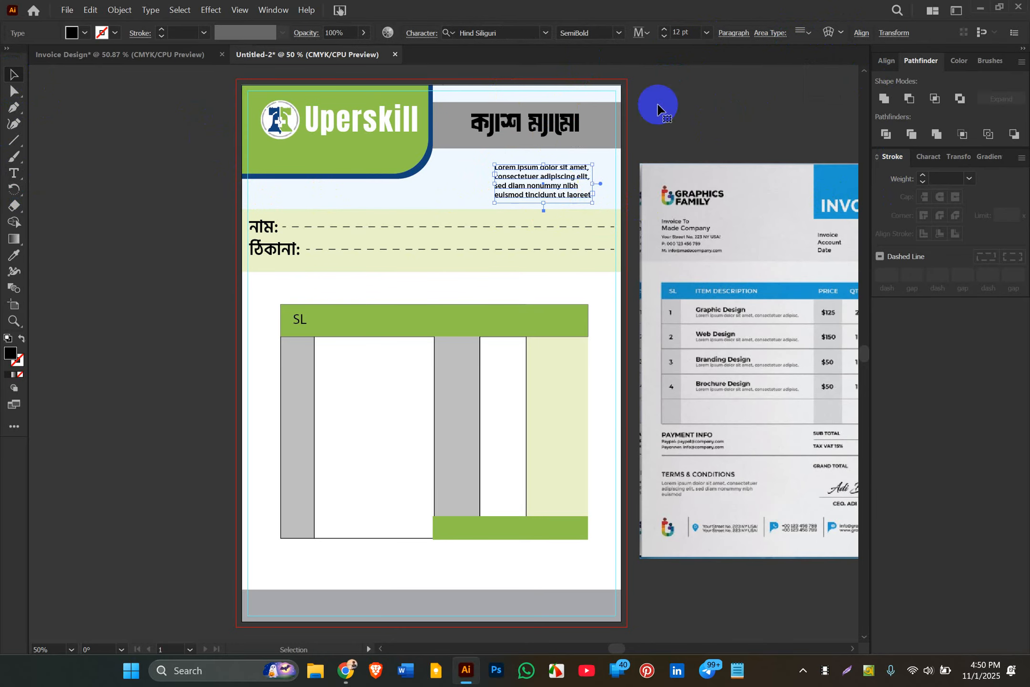
click(886, 61)
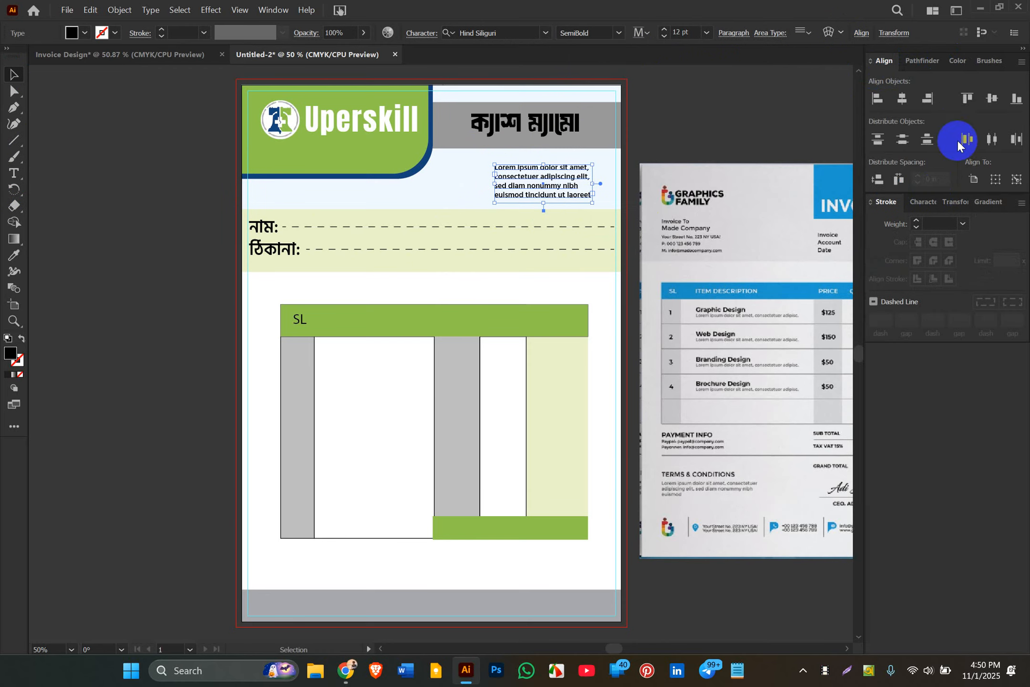
click(921, 61)
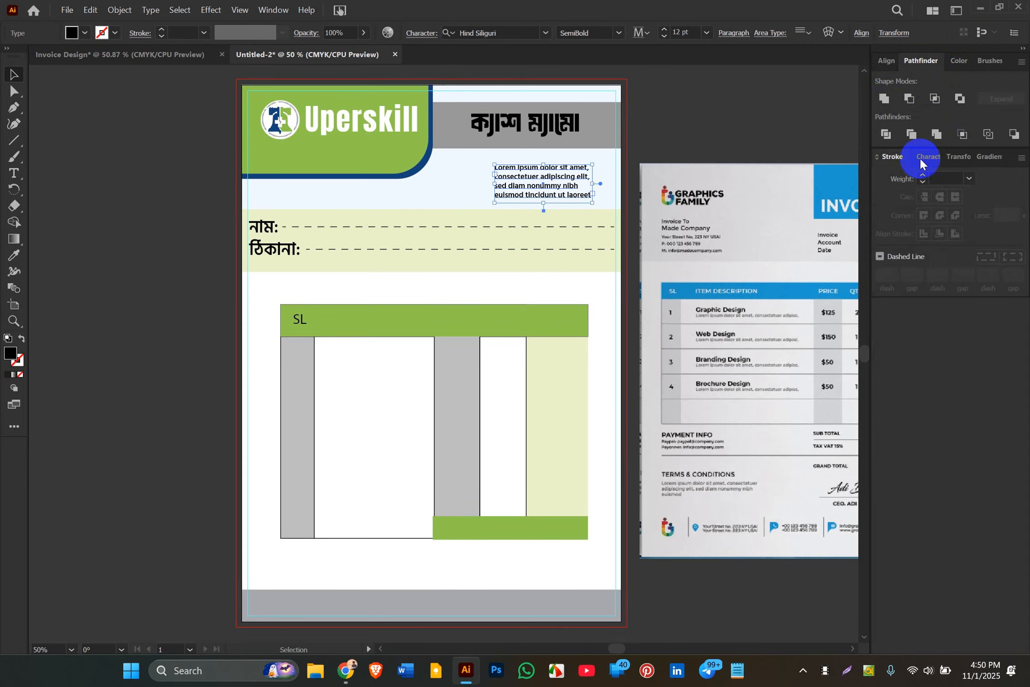
click(921, 160)
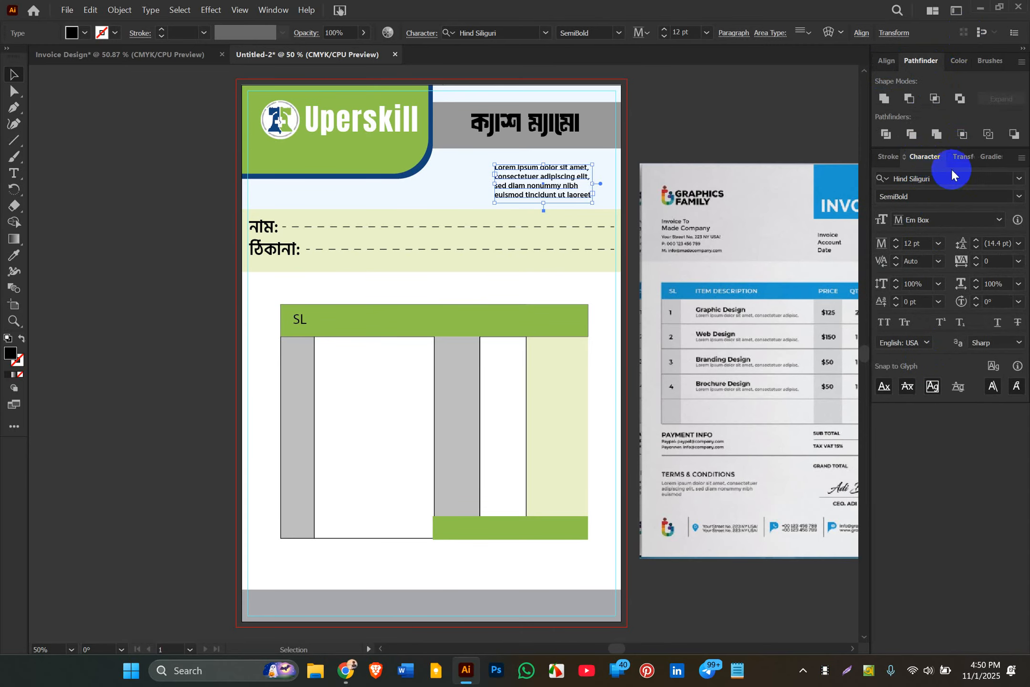
click(965, 161)
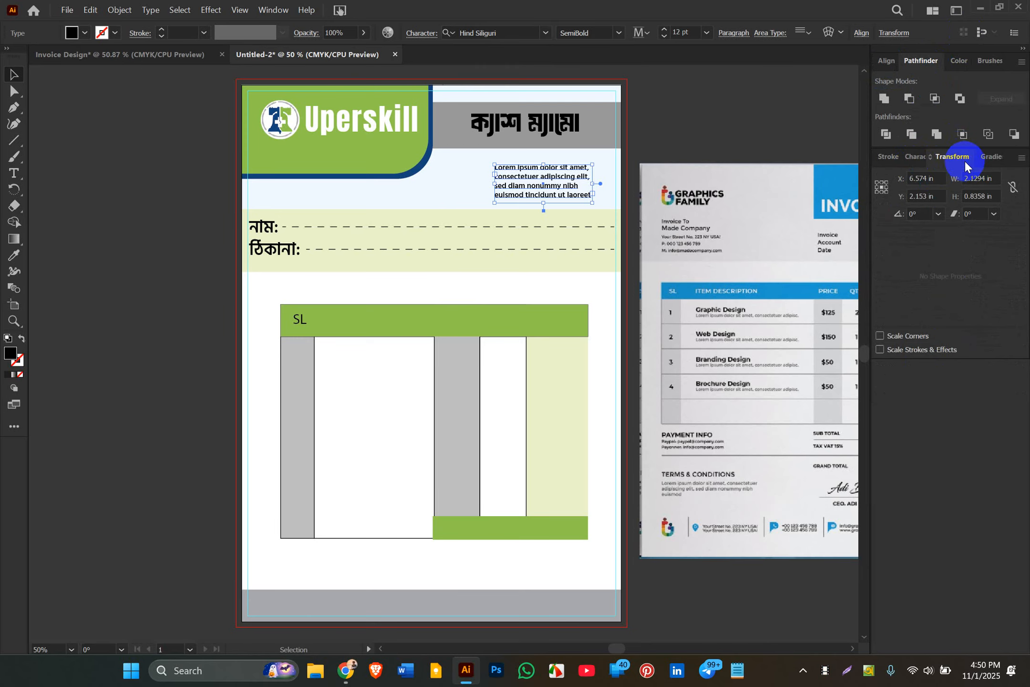
click(980, 158)
click(947, 161)
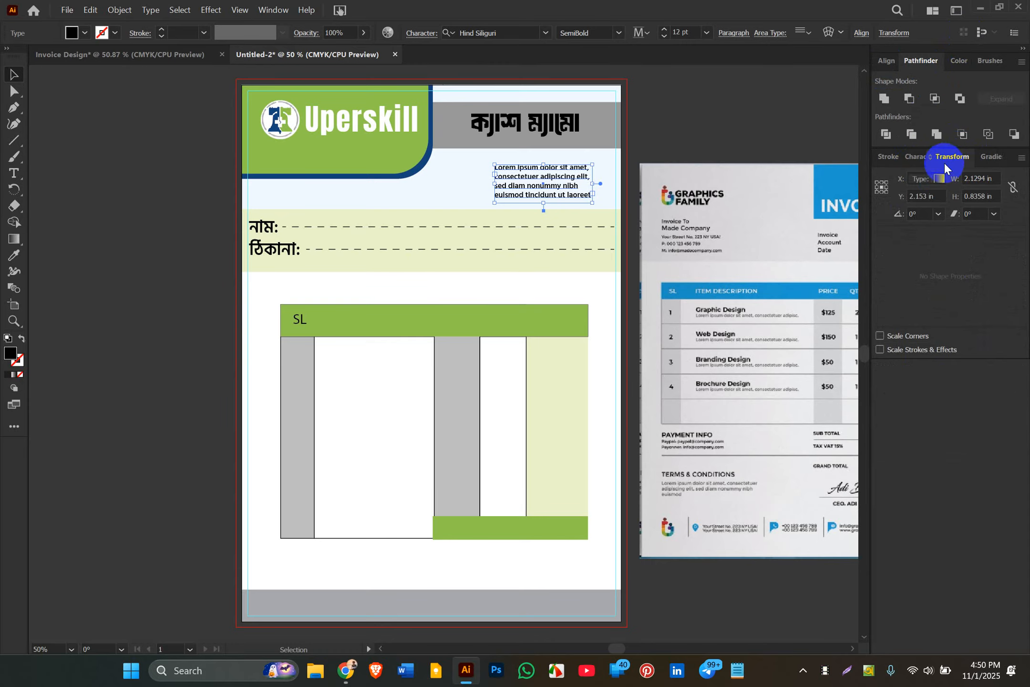
click(911, 157)
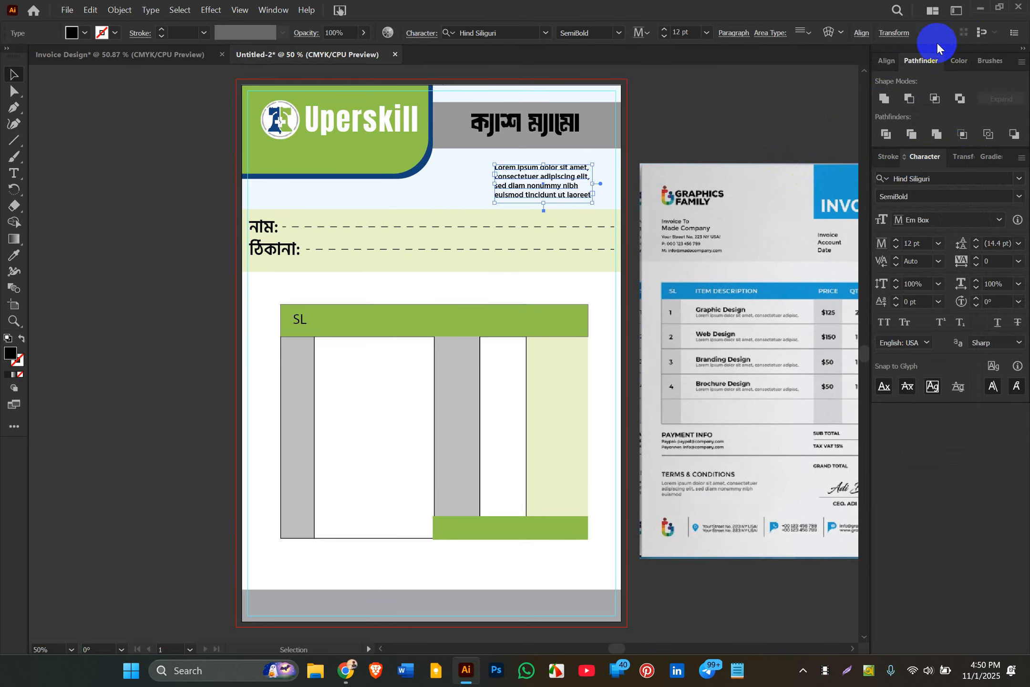
click(950, 61)
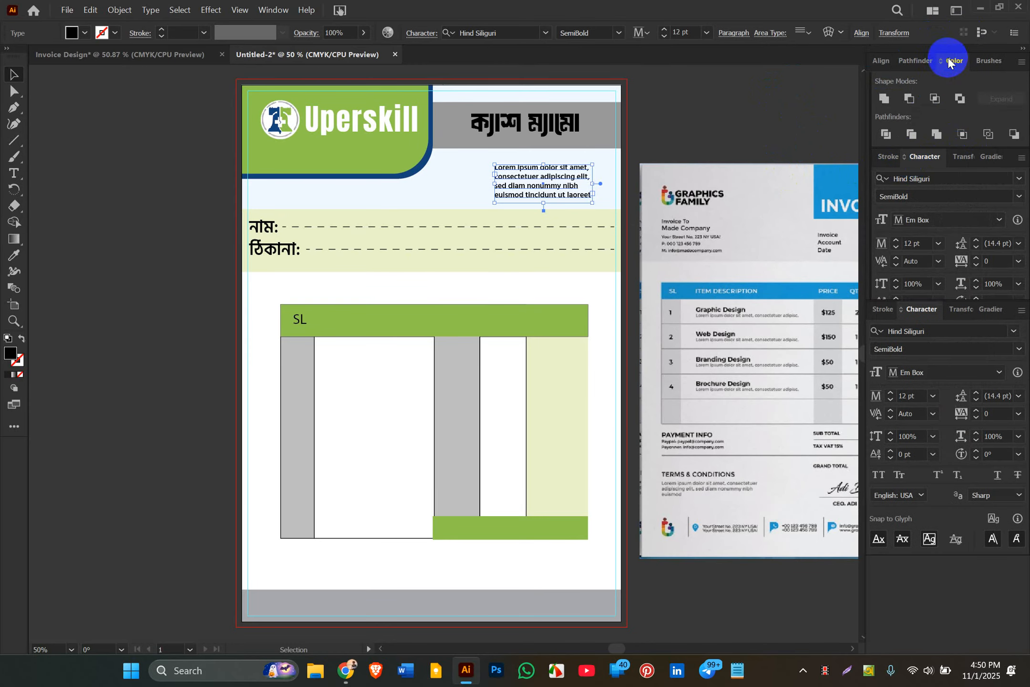
click(881, 61)
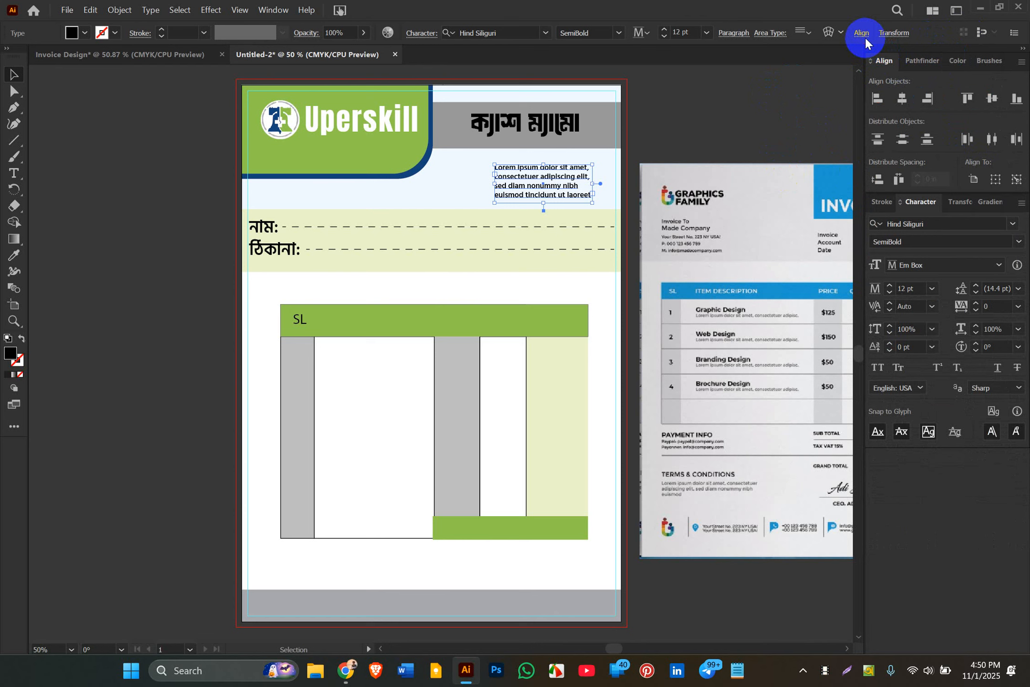
click(891, 35)
click(888, 36)
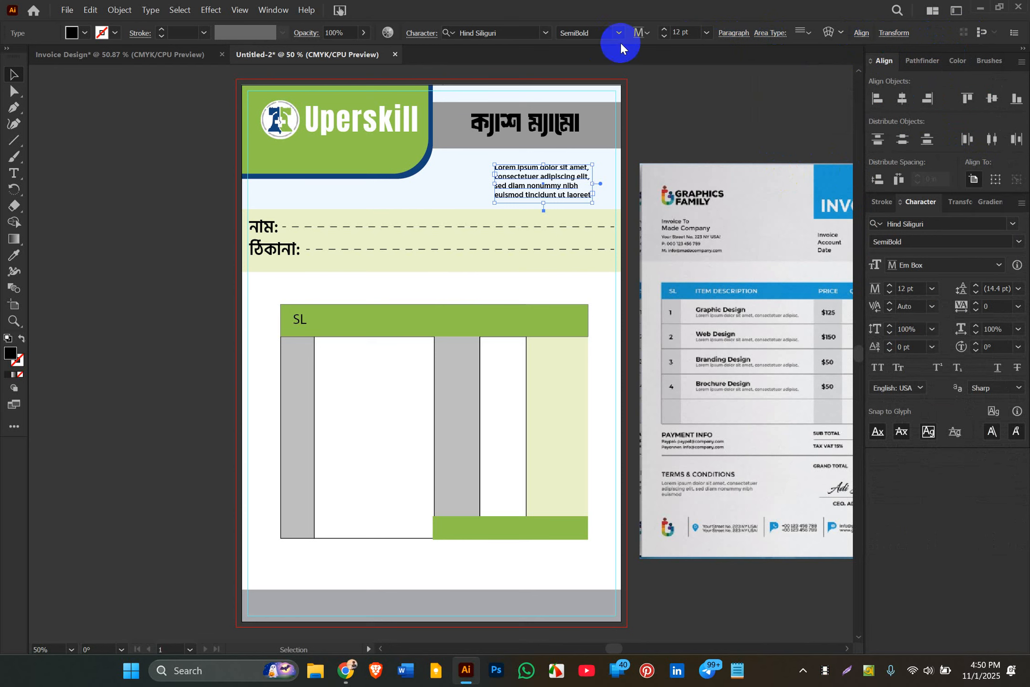
click(698, 120)
click(560, 167)
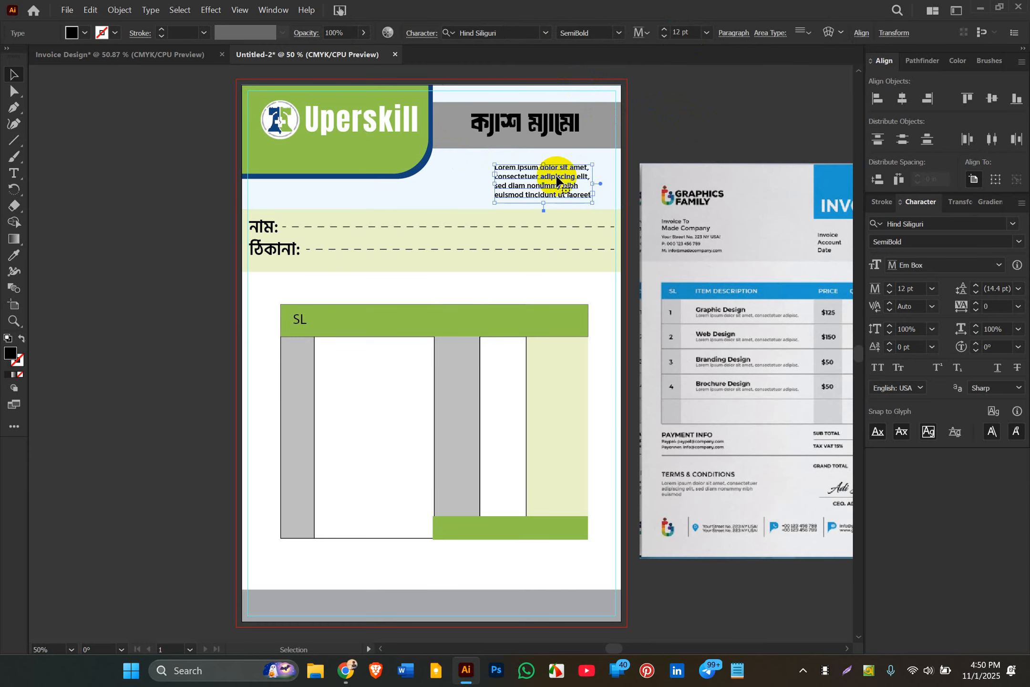
- Change the placeholder paragraph's font to Anton Regular
click(542, 33)
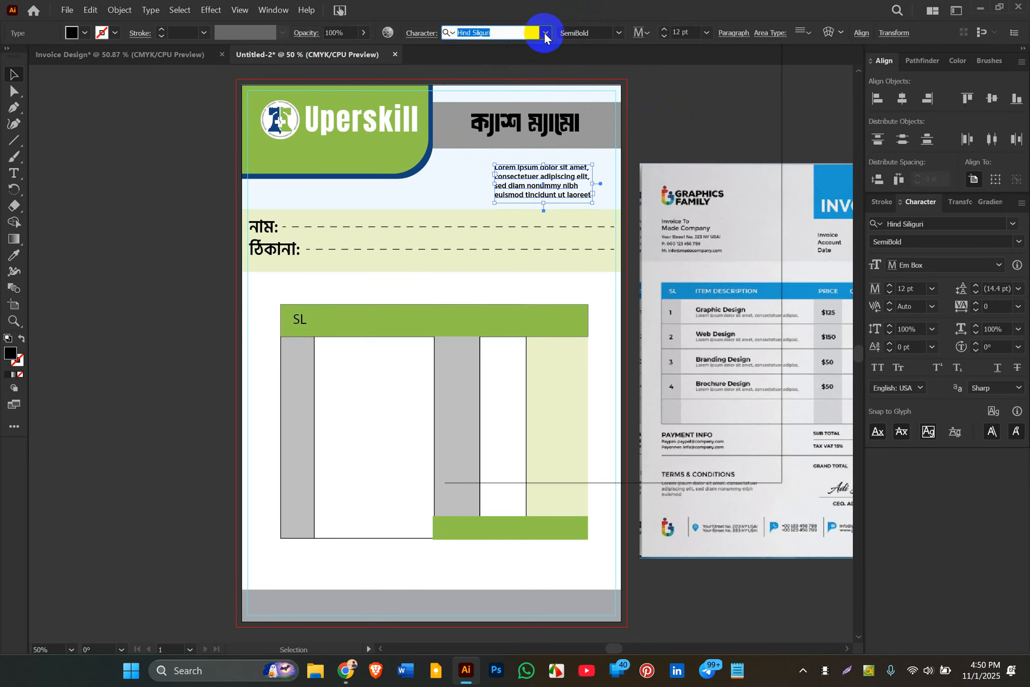
click(560, 139)
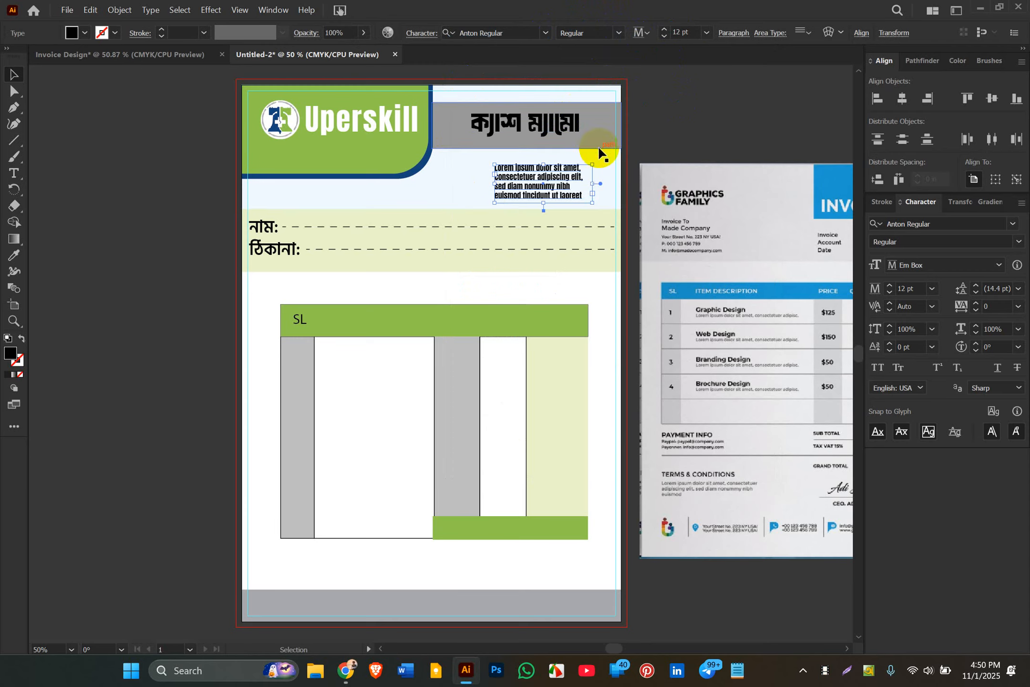
click(641, 140)
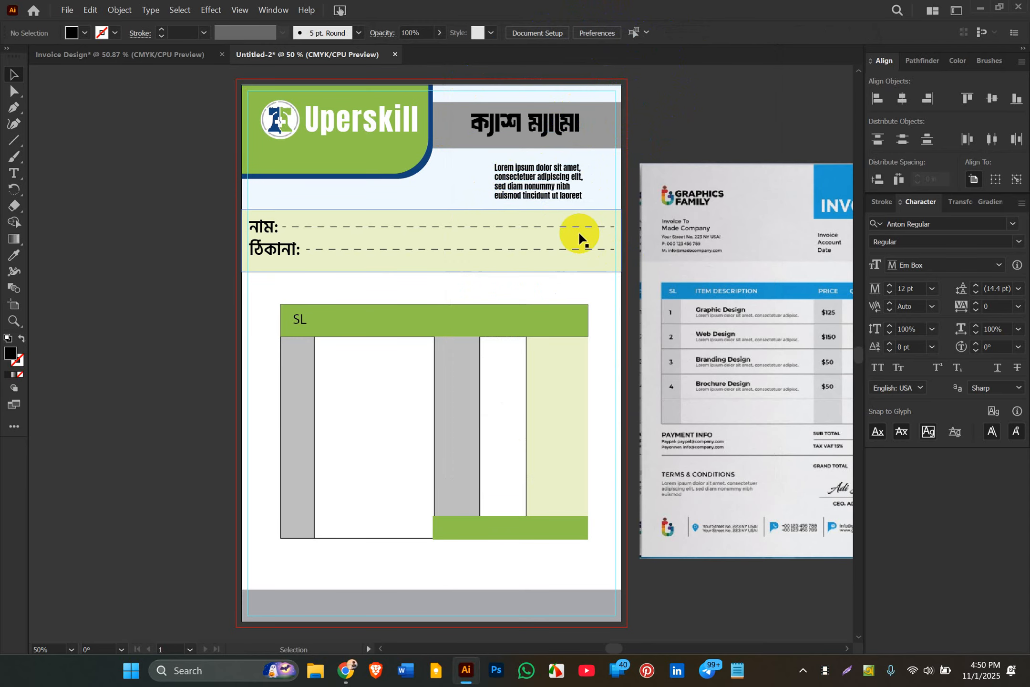
- Duplicate the "SL" label across the green table header so each of the other four columns has a copy
scroll(580, 234, down, 1)
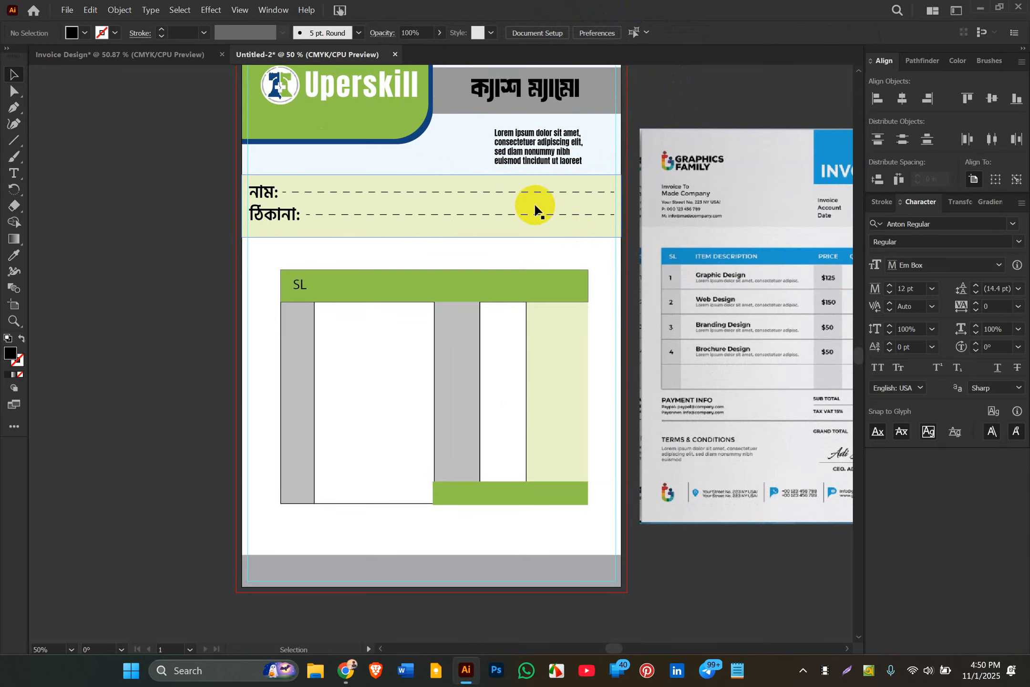
scroll(534, 204, down, 1)
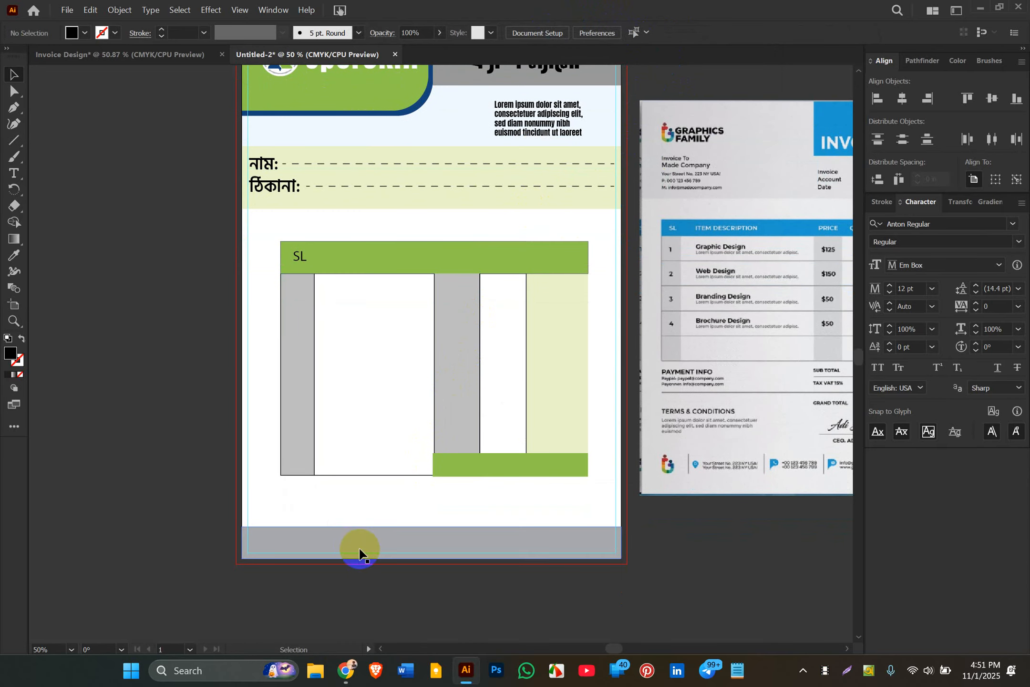
scroll(346, 546, down, 2)
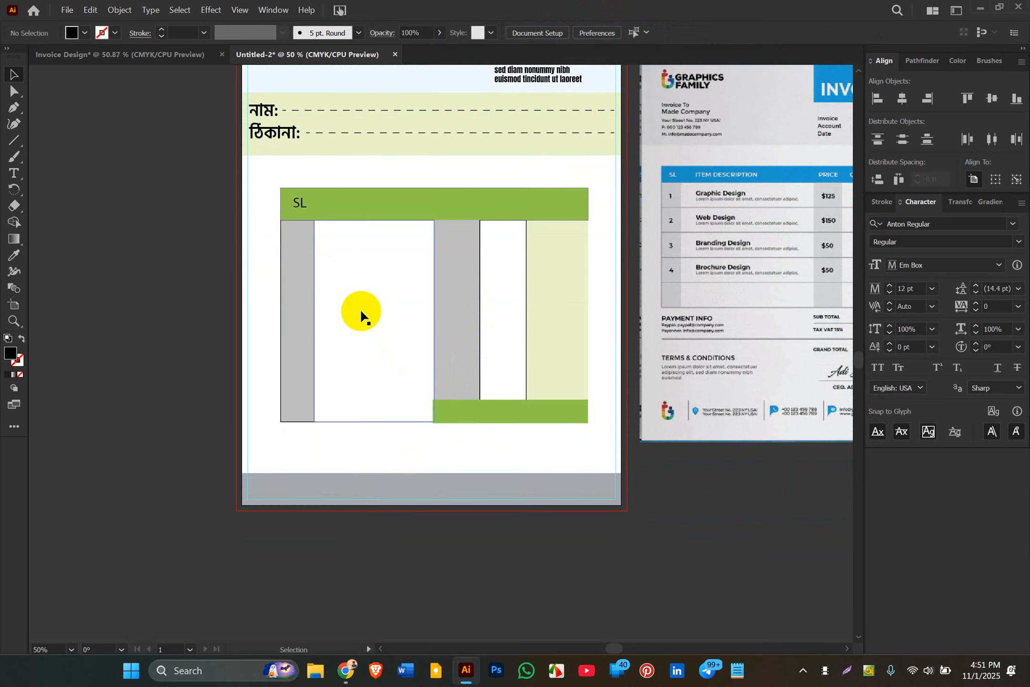
drag(305, 206, 556, 215)
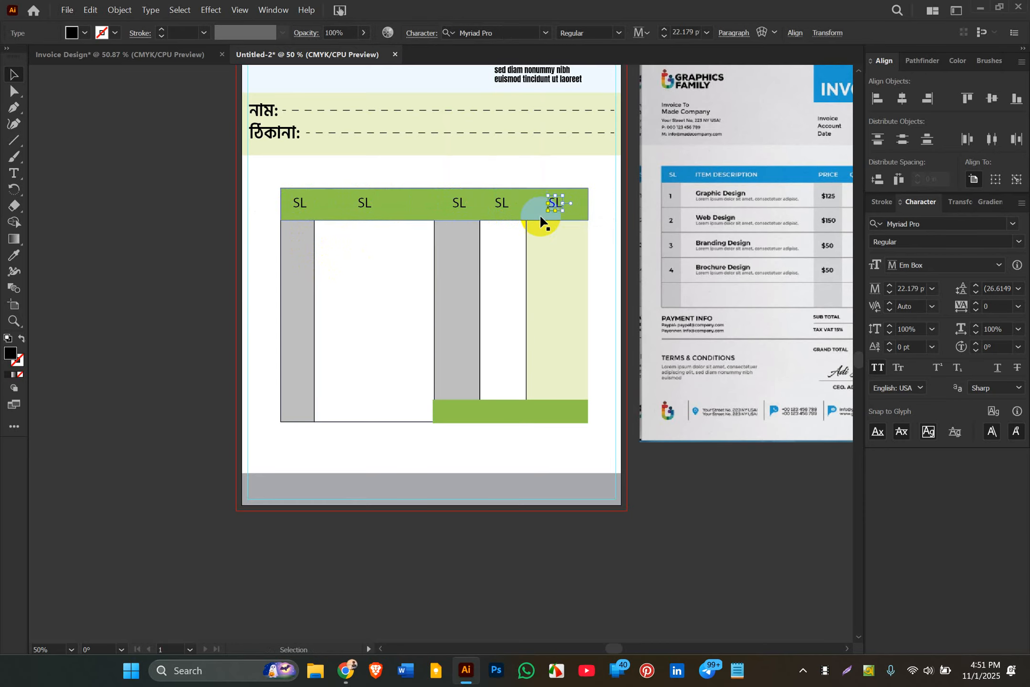
click(351, 179)
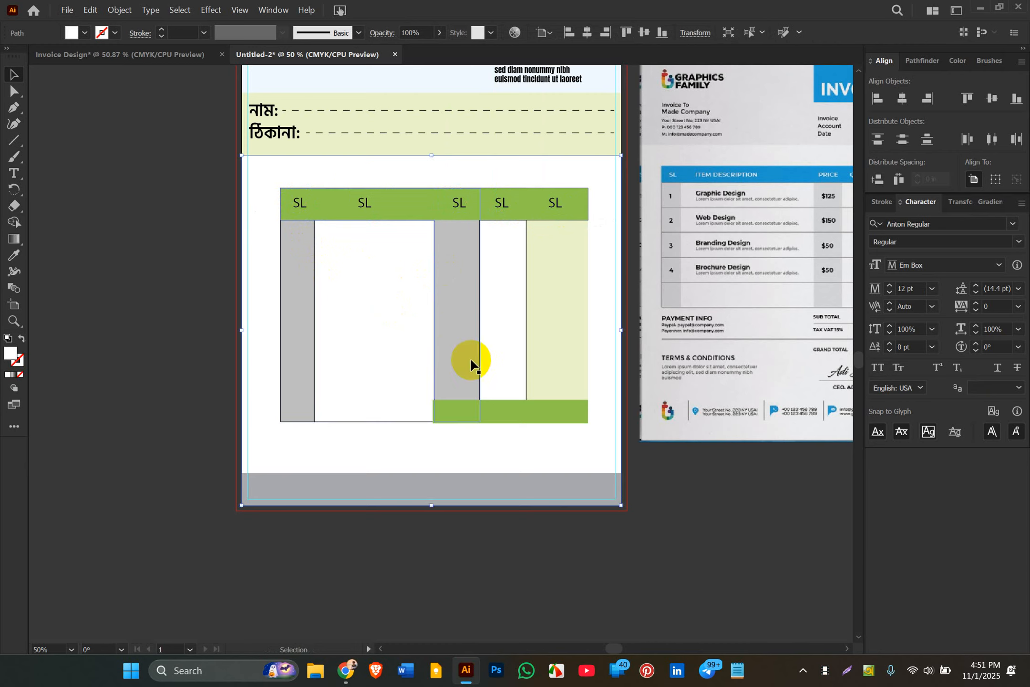
- Draw a horizontal line about 1.26 in long between the green total bar and the gray footer, with a 0.75 pt black stroke
scroll(472, 361, down, 3)
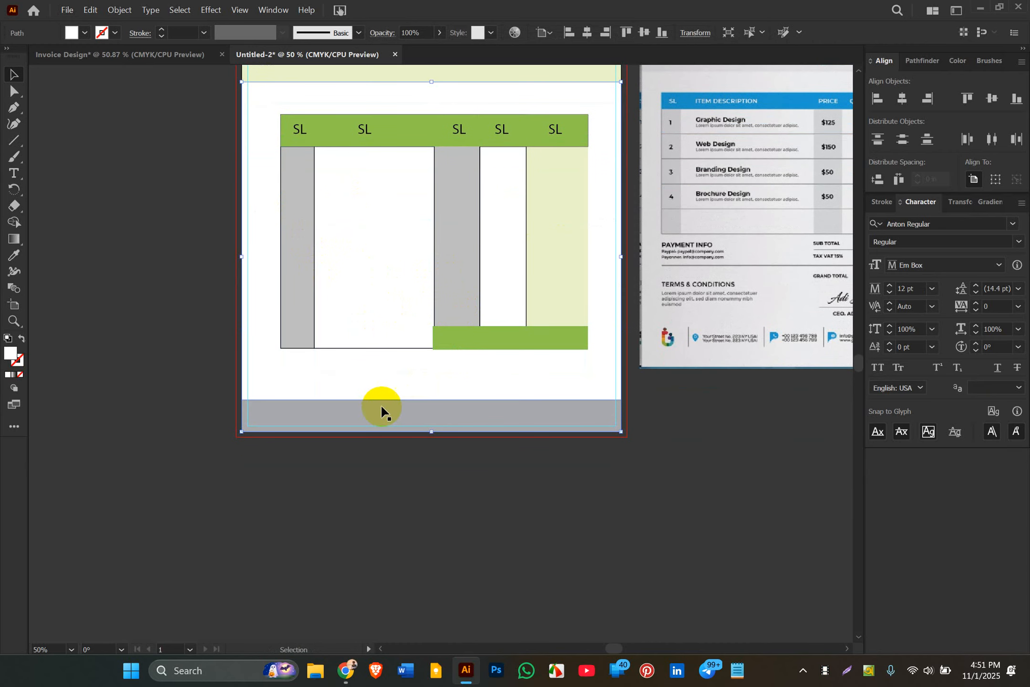
click(115, 375)
scroll(353, 446, down, 2)
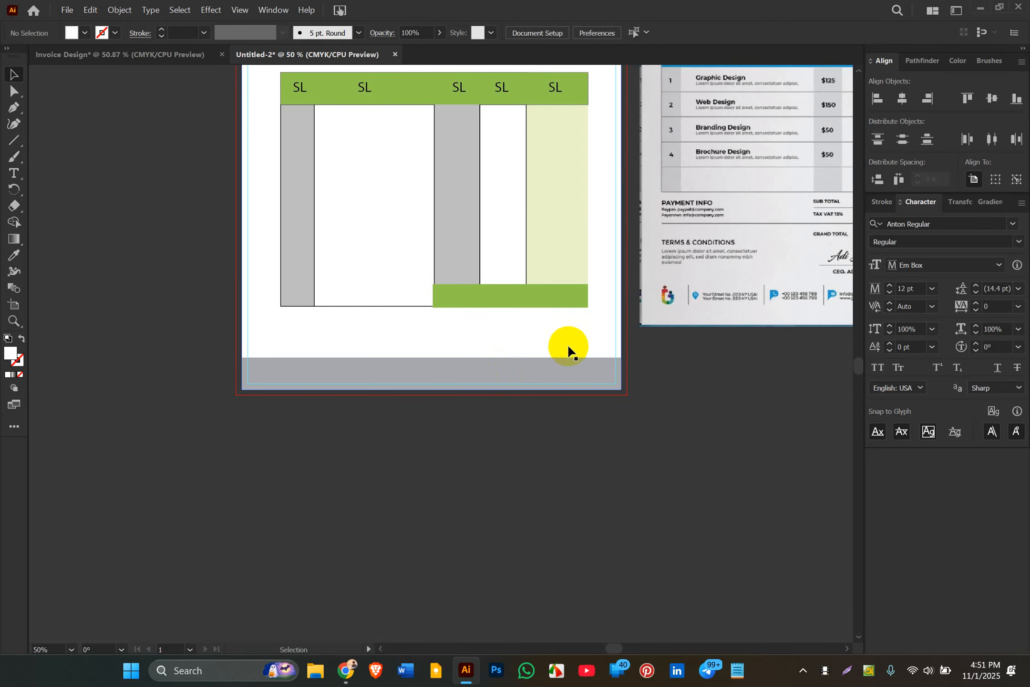
scroll(436, 583, down, 3)
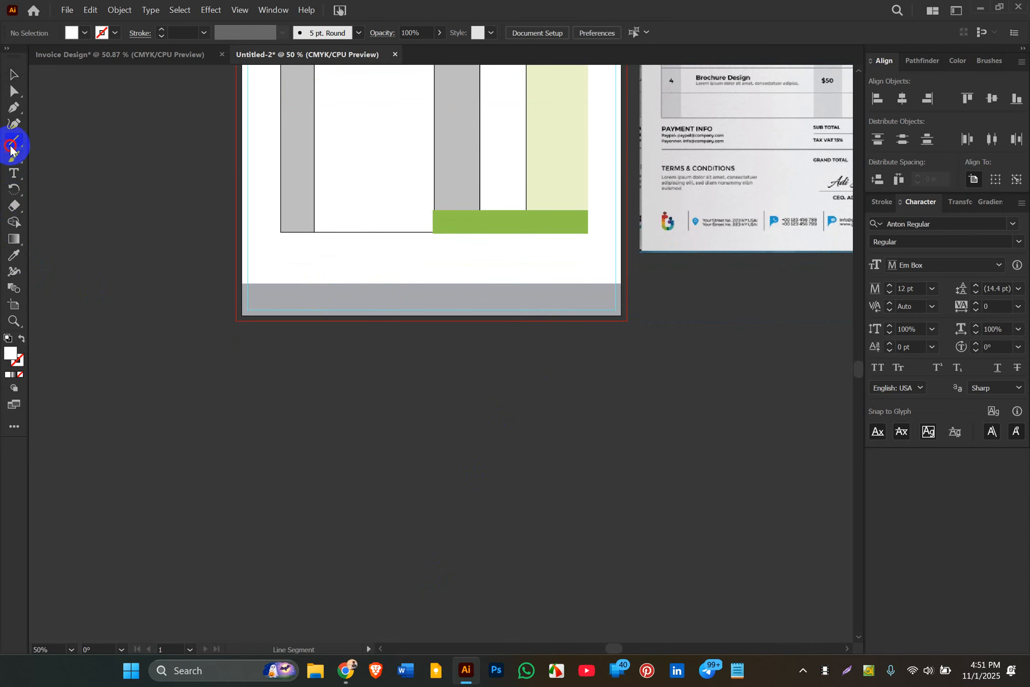
drag(544, 264, 603, 264)
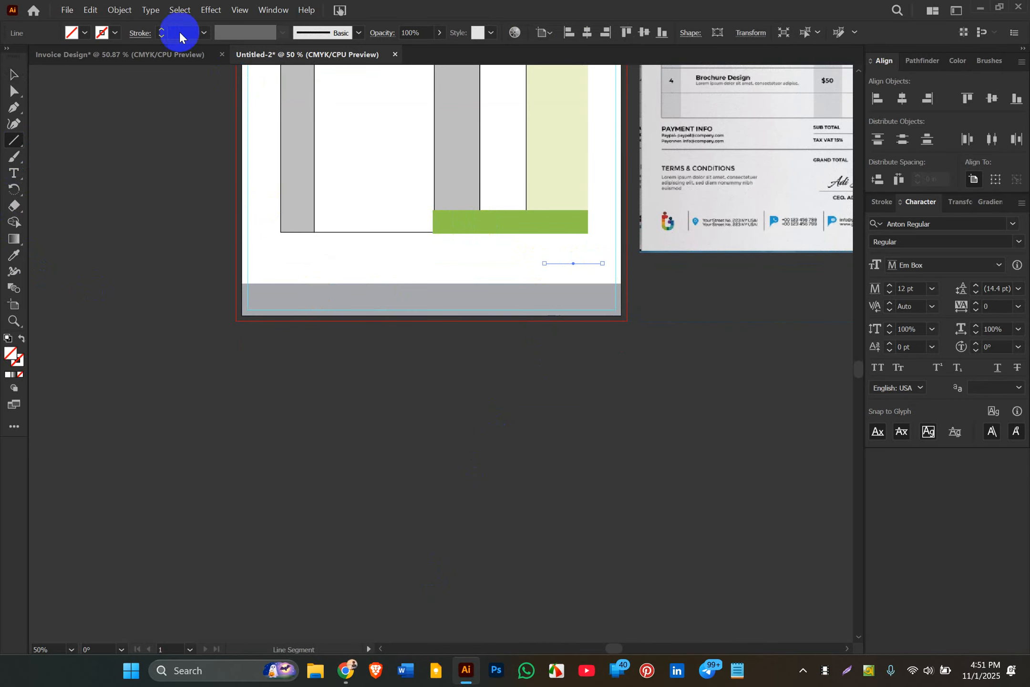
click(162, 29)
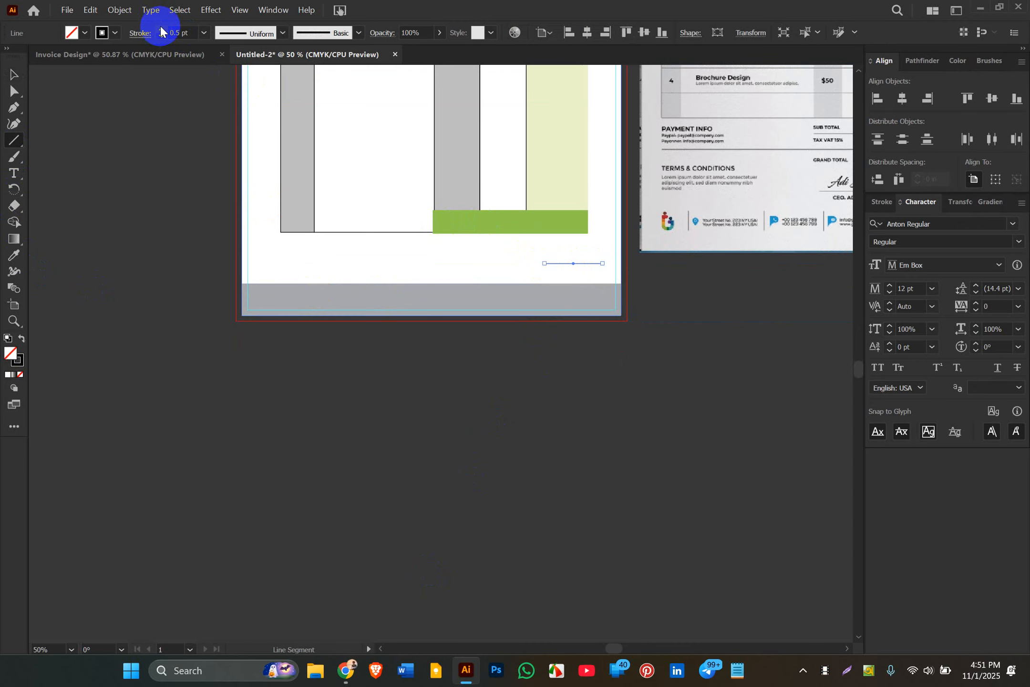
click(161, 29)
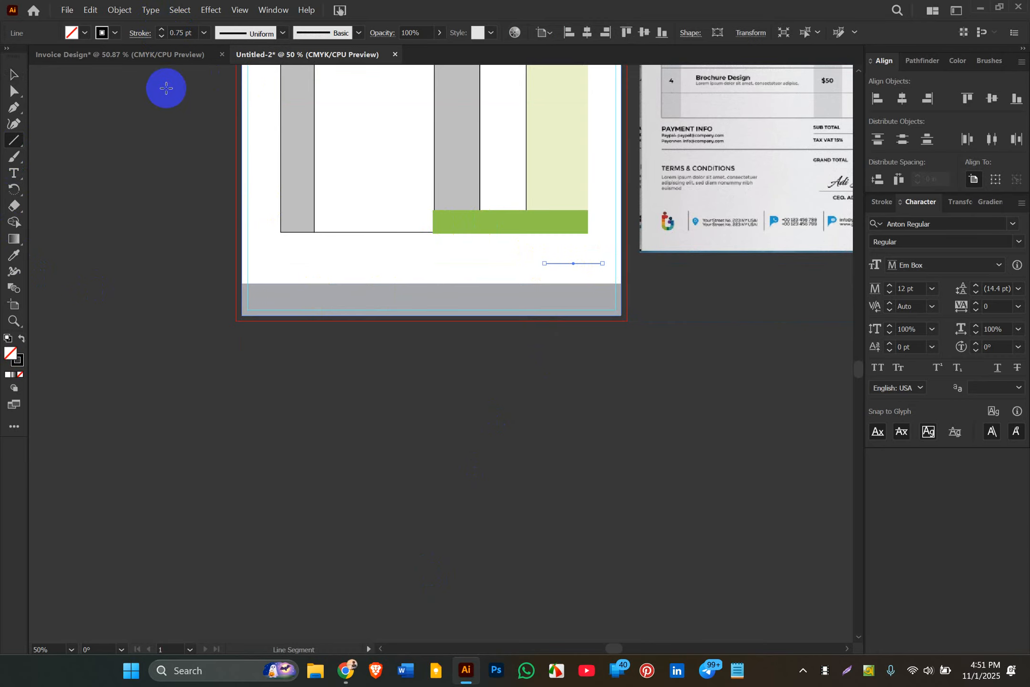
click(154, 159)
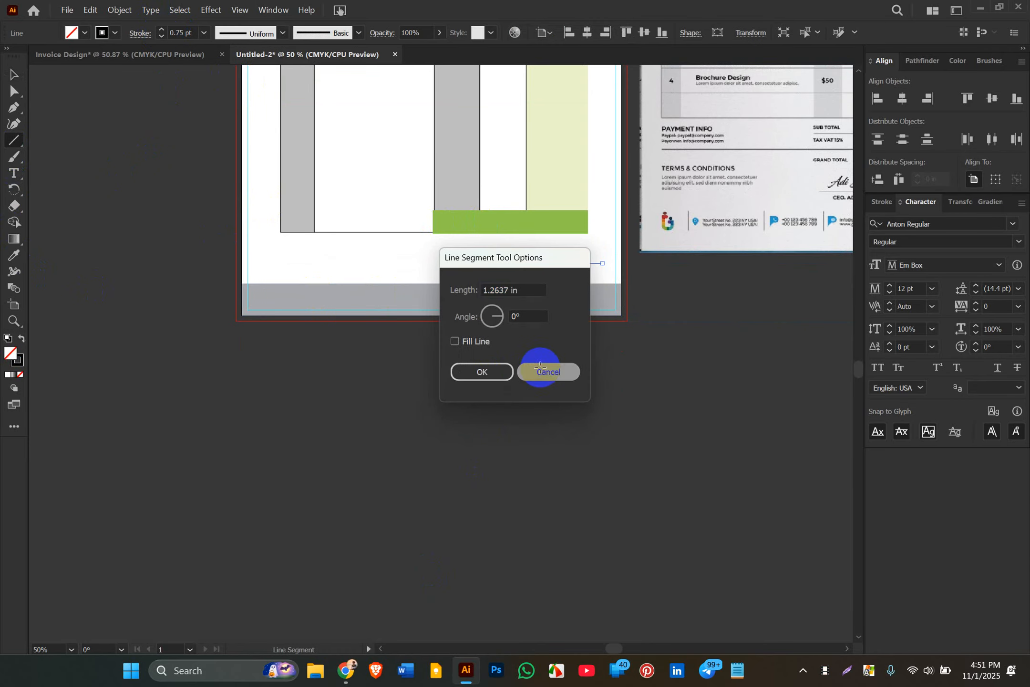
click(540, 366)
click(13, 73)
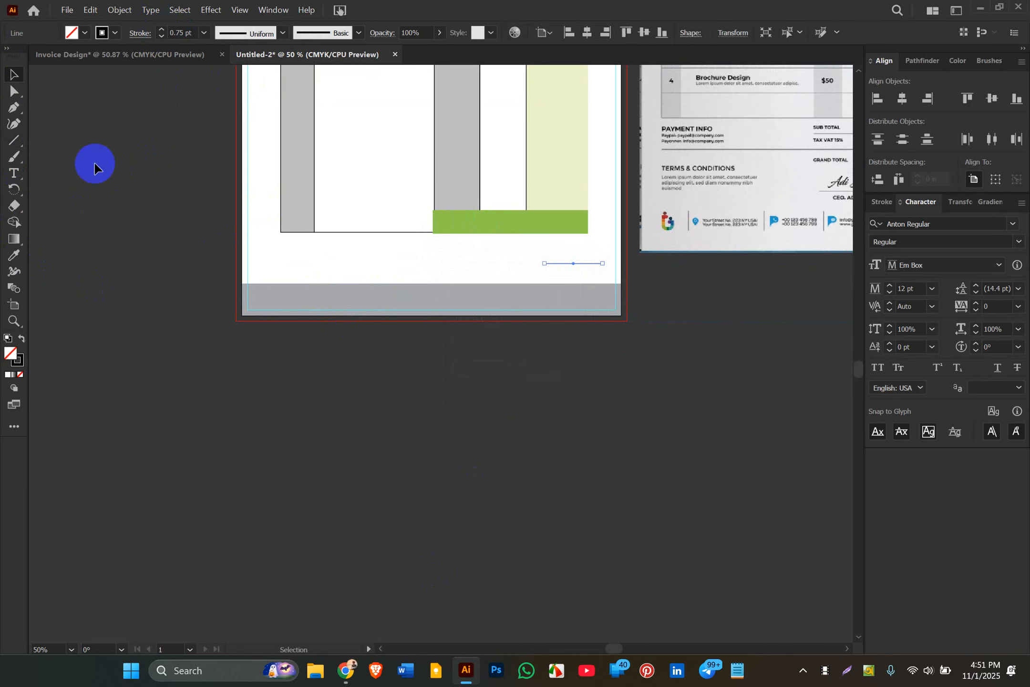
click(93, 167)
- Draw a tall, narrow rectangle in the footer band's gray, crossing the band vertically and extending well below the page
scroll(292, 291, right, 2)
scroll(290, 292, left, 3)
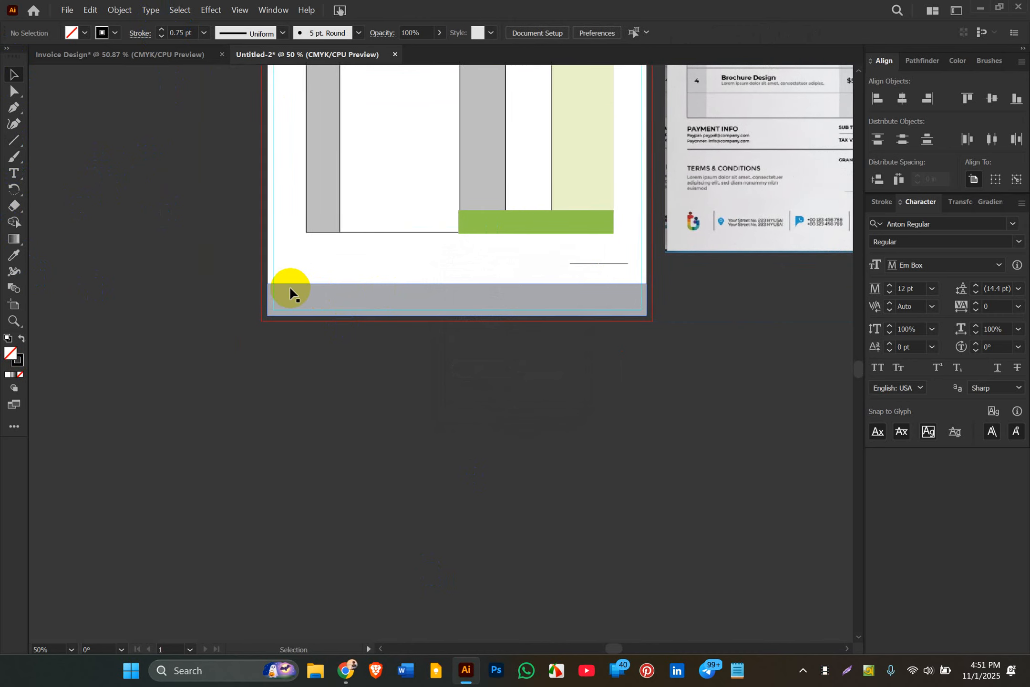
scroll(291, 292, right, 2)
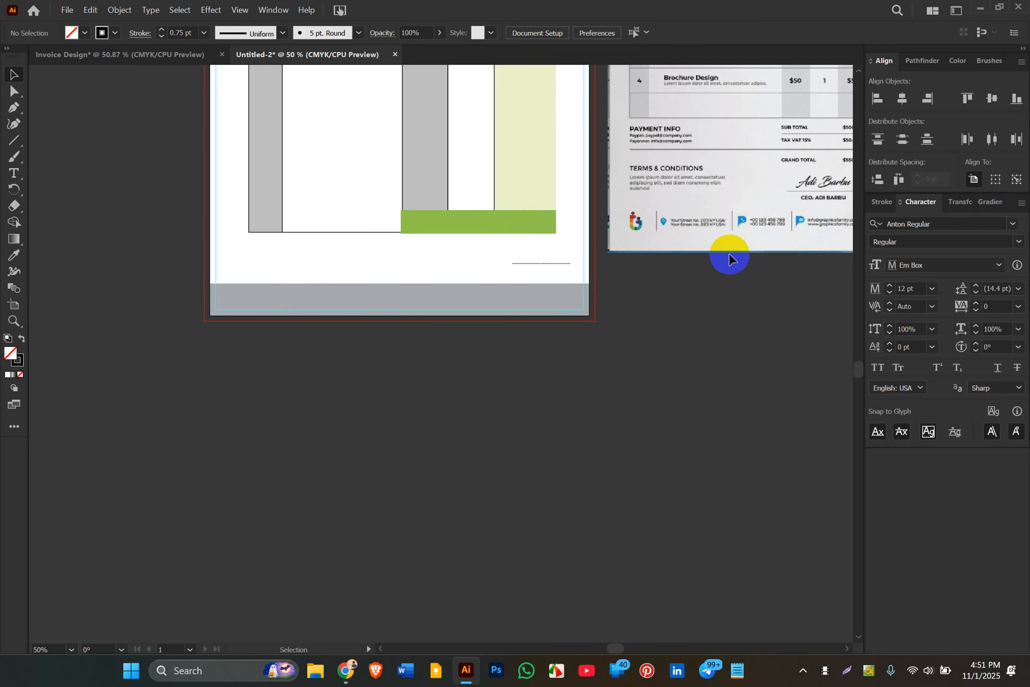
scroll(633, 364, left, 1)
scroll(633, 363, down, 1)
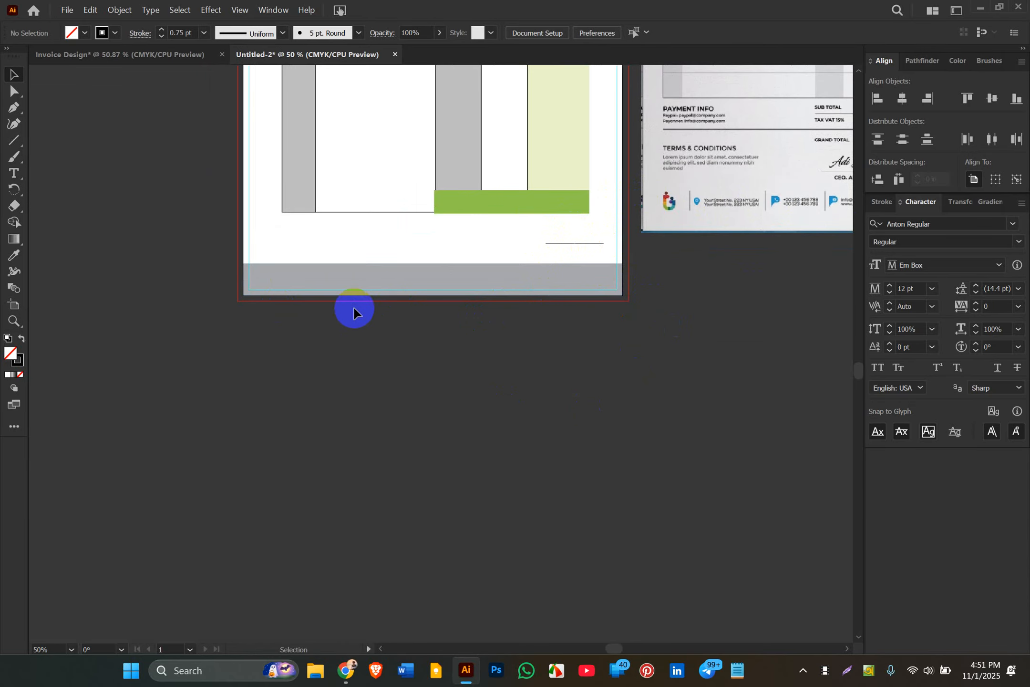
click(455, 283)
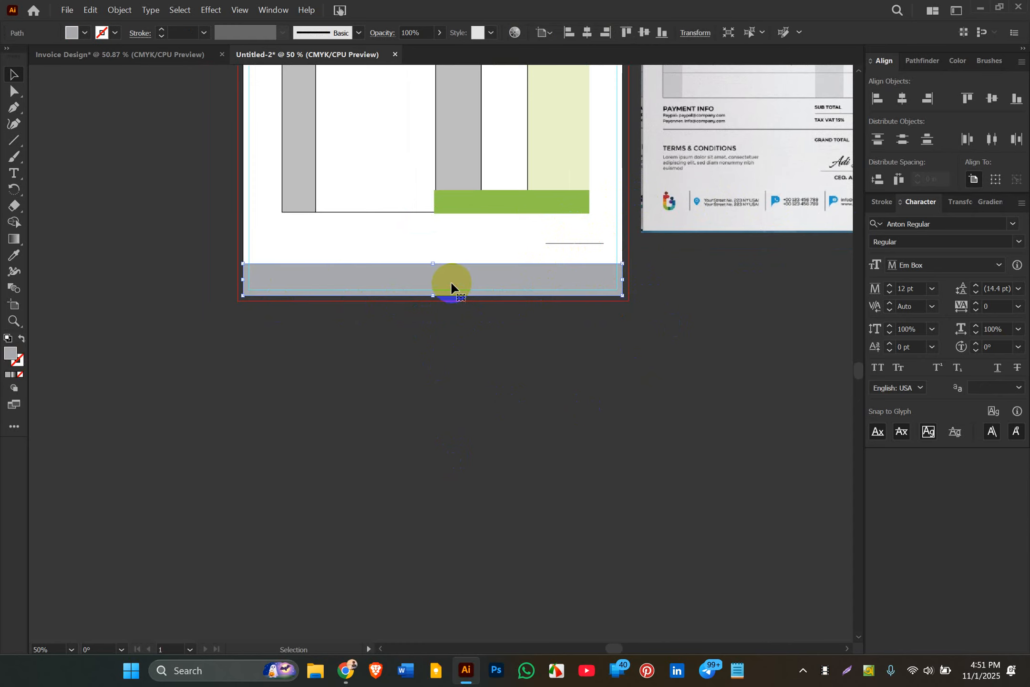
drag(16, 143, 46, 143)
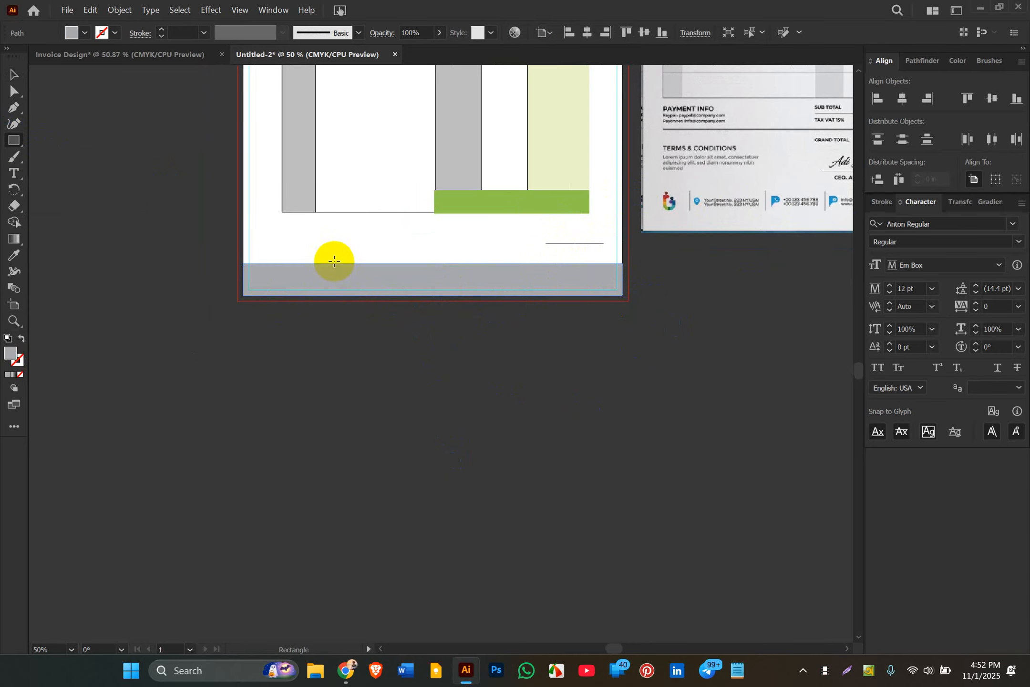
drag(335, 243, 325, 482)
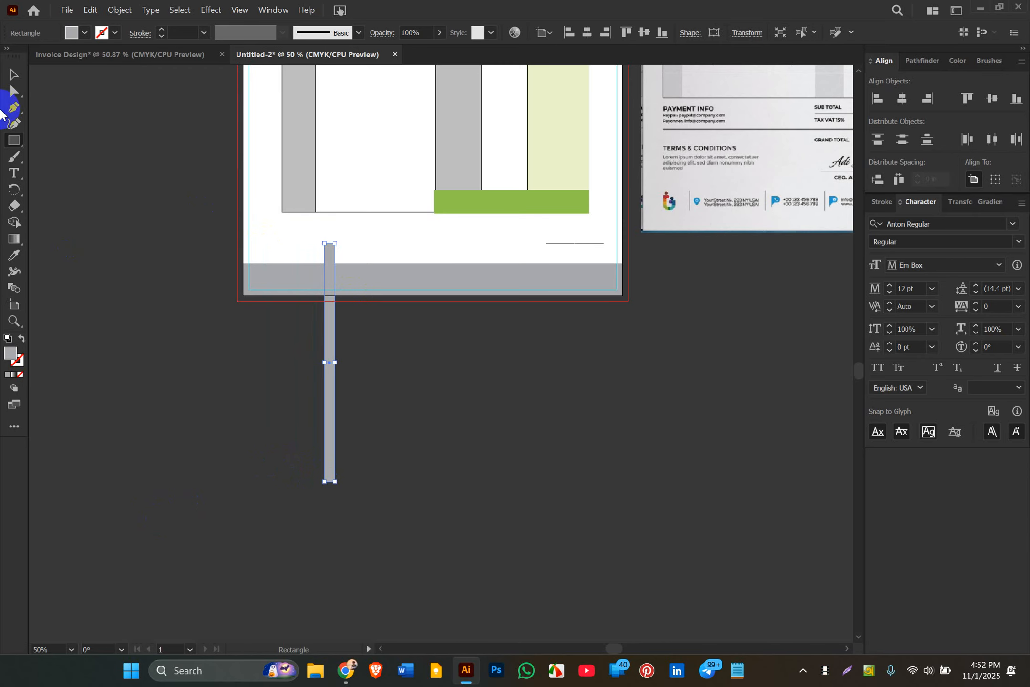
click(13, 74)
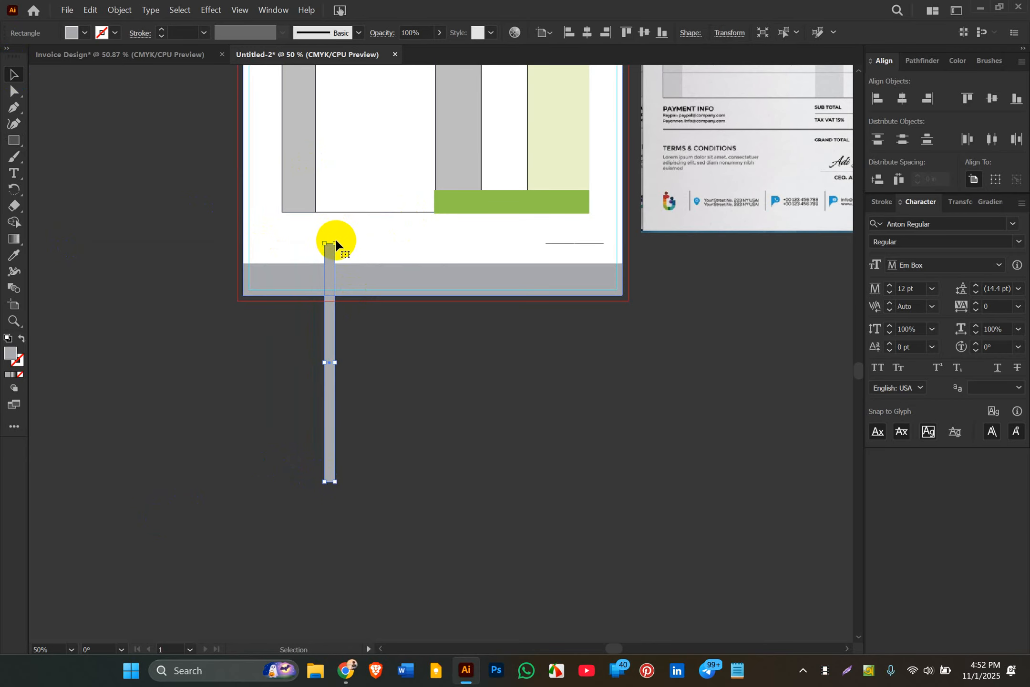
- Tilt the narrow gray bar about 30 degrees clockwise and move it toward the left part of the footer band
click(340, 488)
click(329, 472)
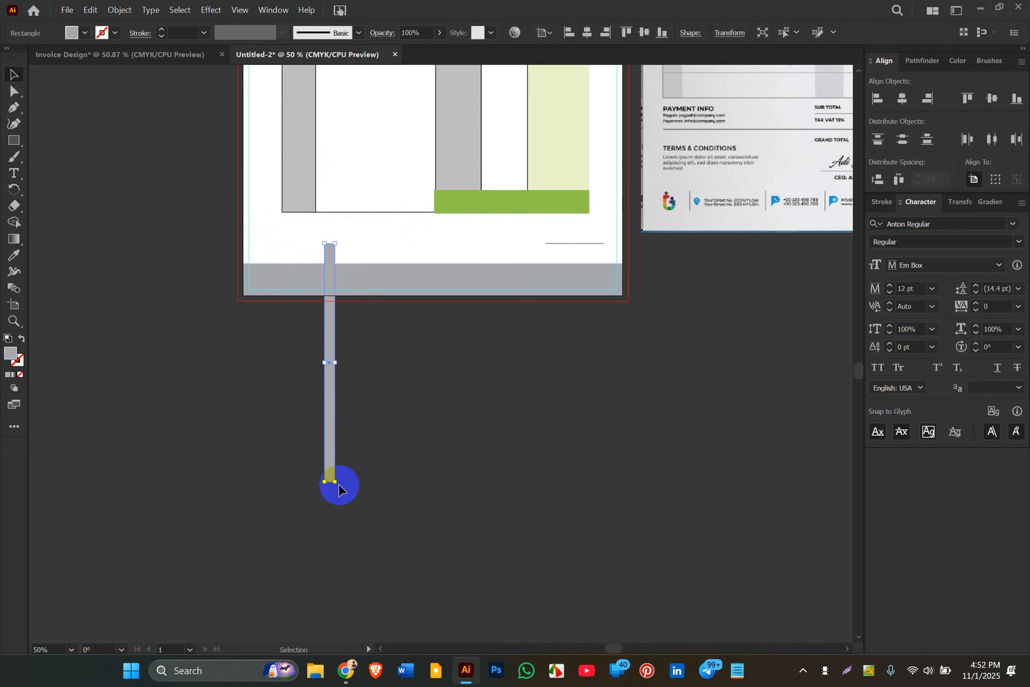
drag(338, 484, 270, 477)
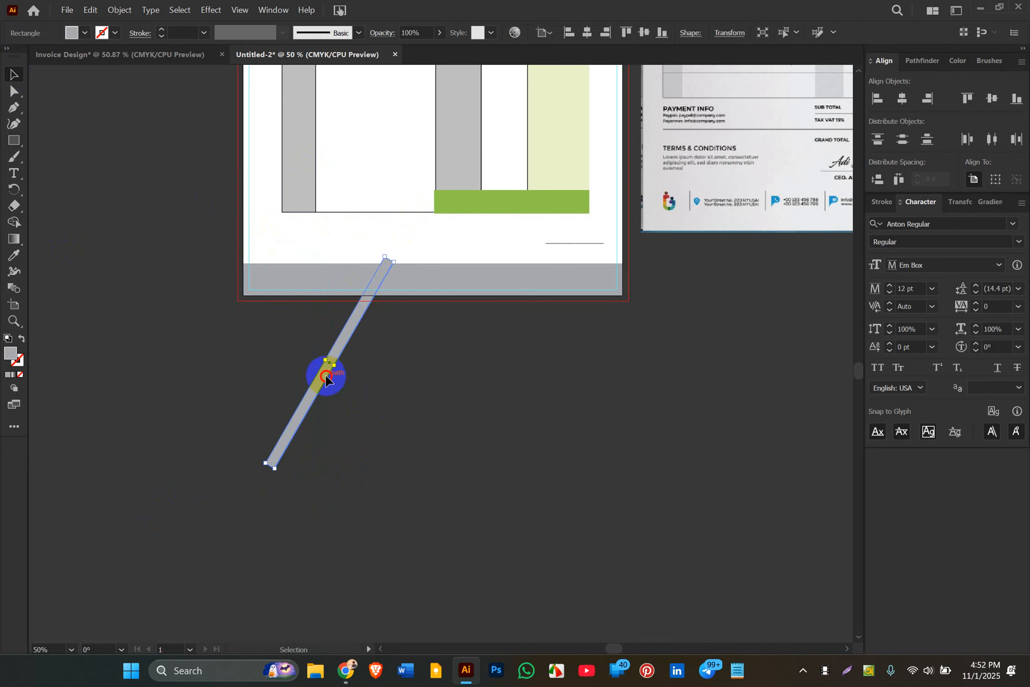
drag(326, 377, 278, 326)
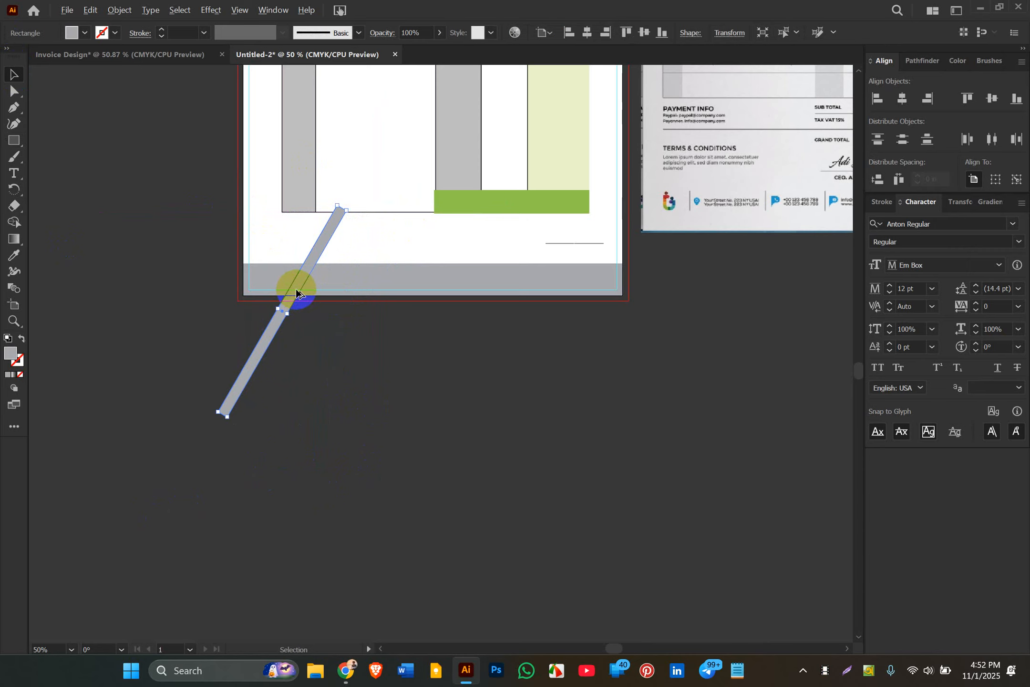
- Duplicate the slanted gray bar along the footer band at even spacing until there are six parallel bars
drag(296, 291, 320, 290)
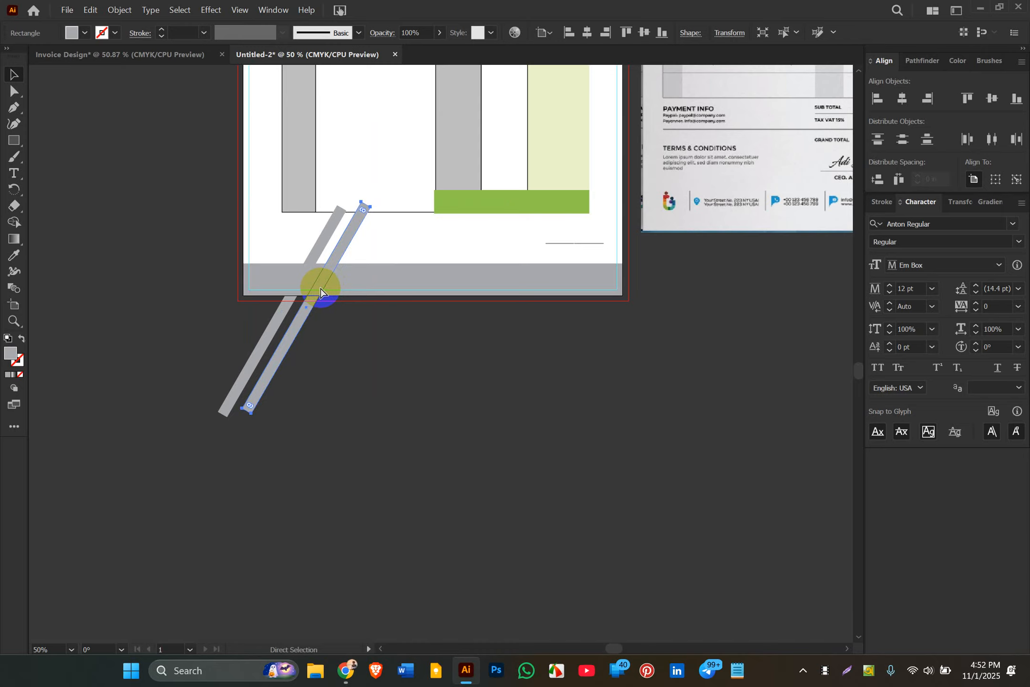
key(ctrl+d)
key(ctrl+d)
key(ctrl+d)
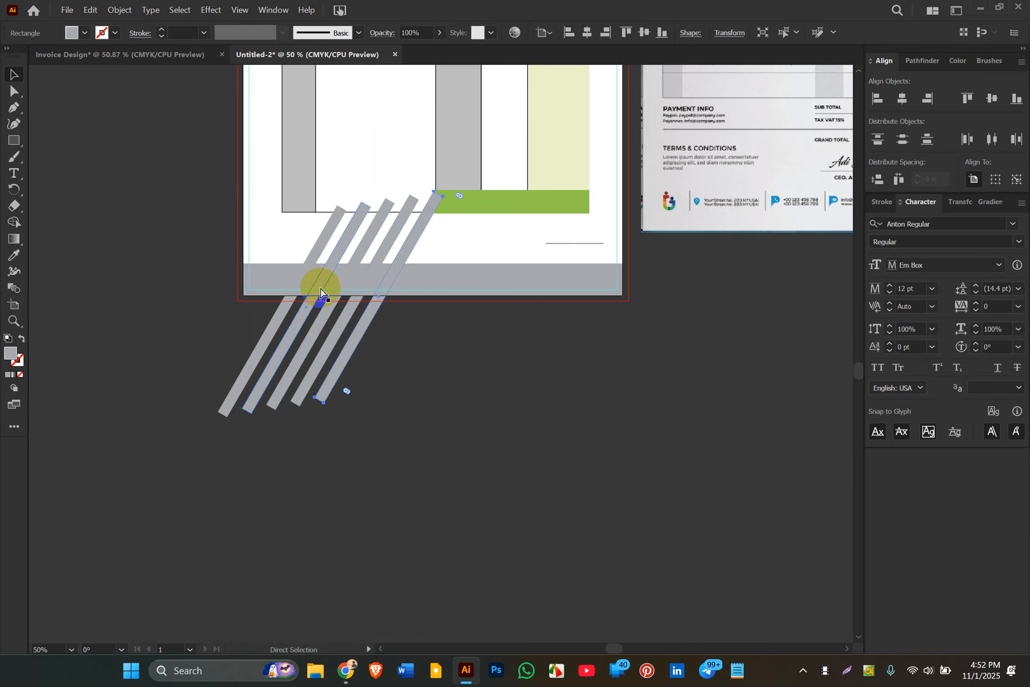
key(ctrl+d)
- Trim away the parts of the six slanted bars above and below the footer band with Shape Builder
drag(519, 411, 264, 260)
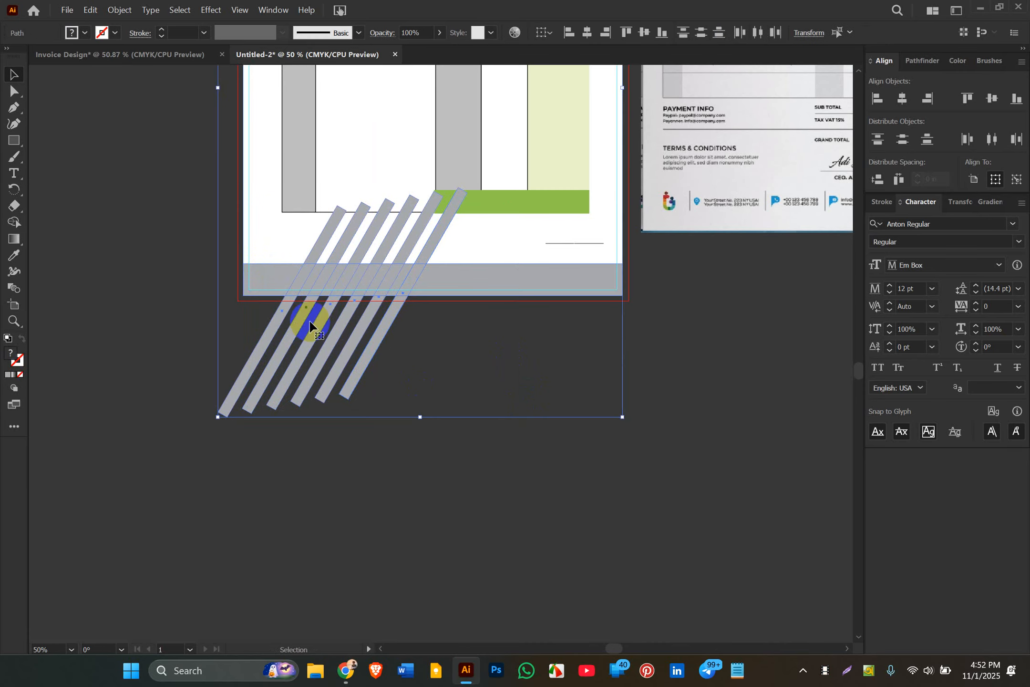
click(483, 397)
click(433, 288)
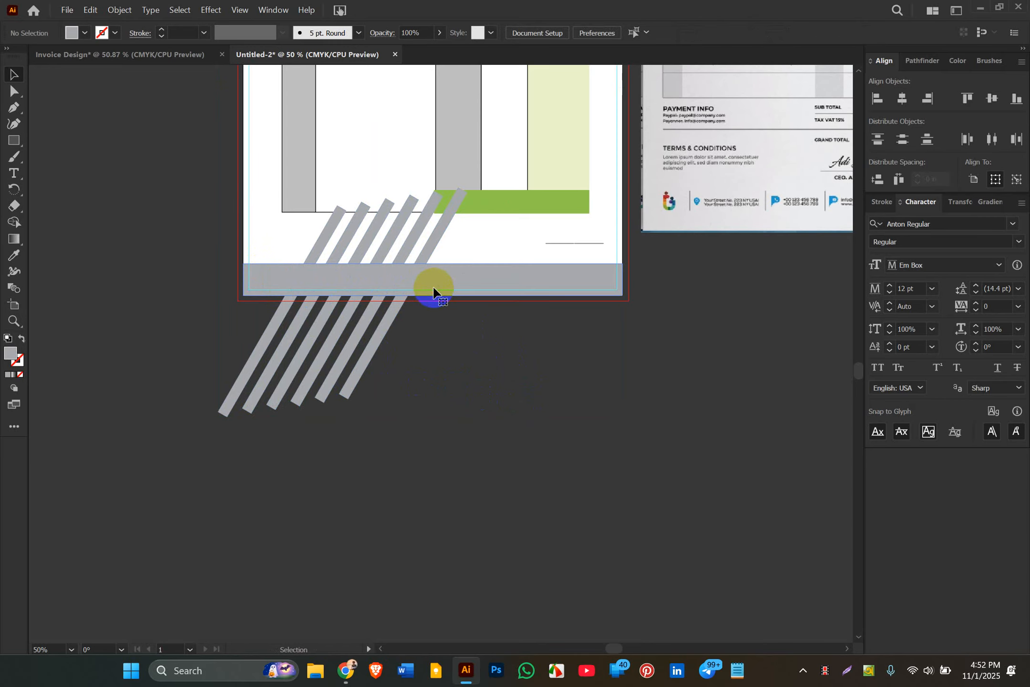
click(217, 358)
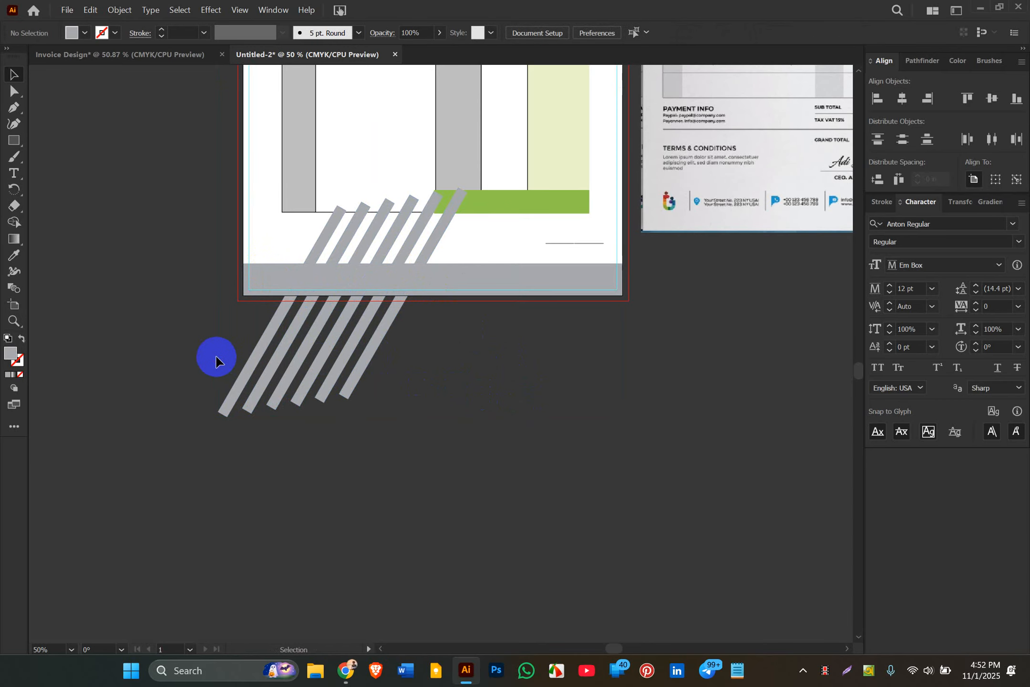
click(260, 281)
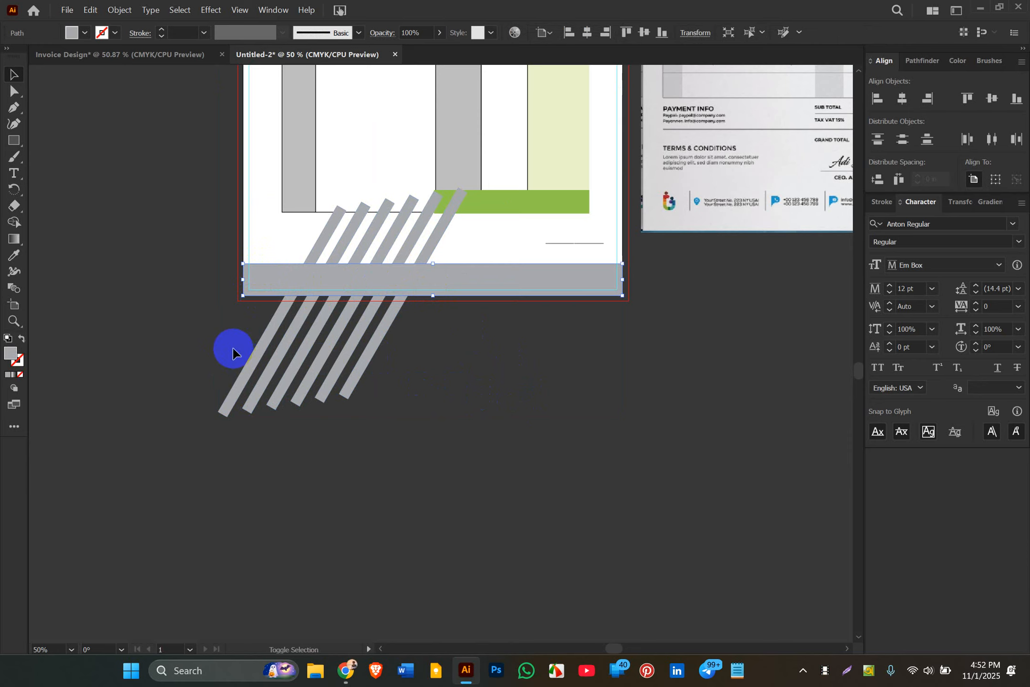
drag(232, 353, 414, 426)
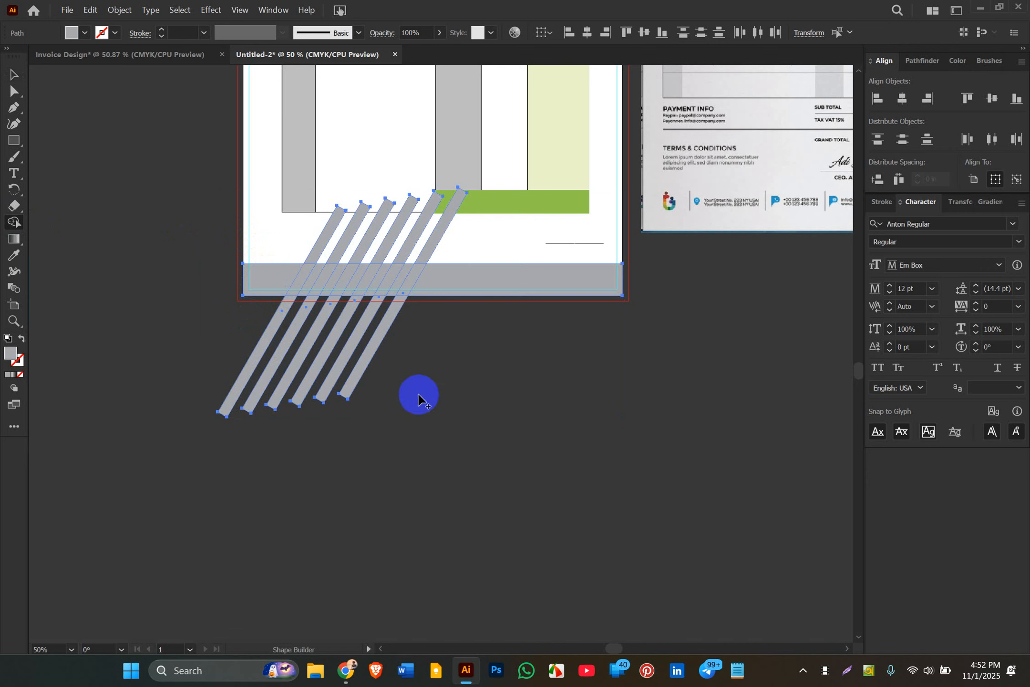
drag(391, 387, 223, 373)
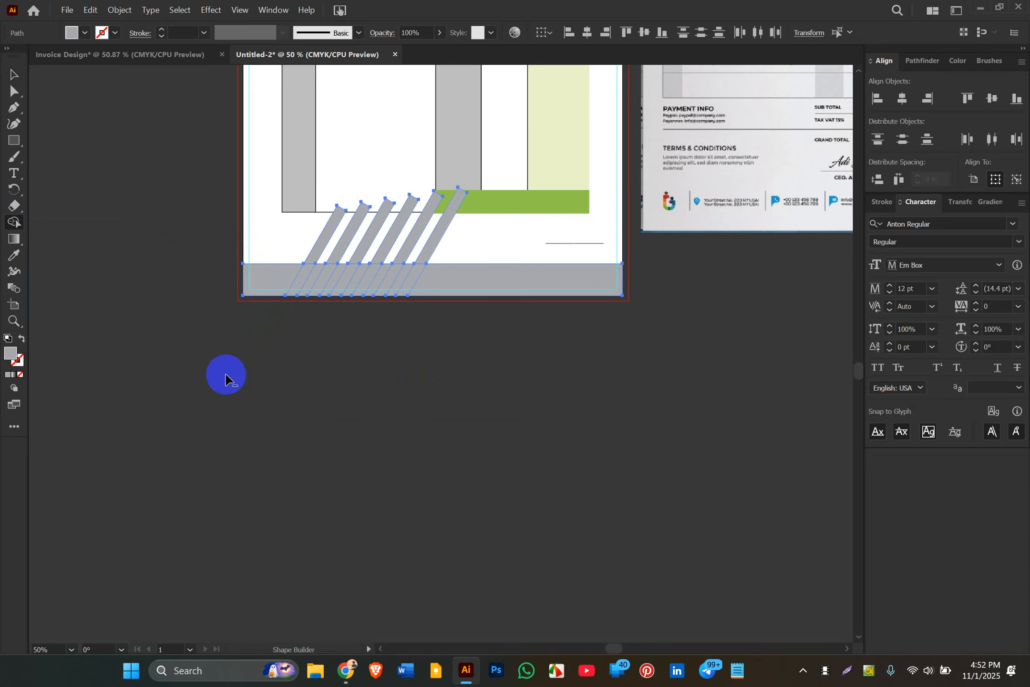
drag(287, 216, 468, 230)
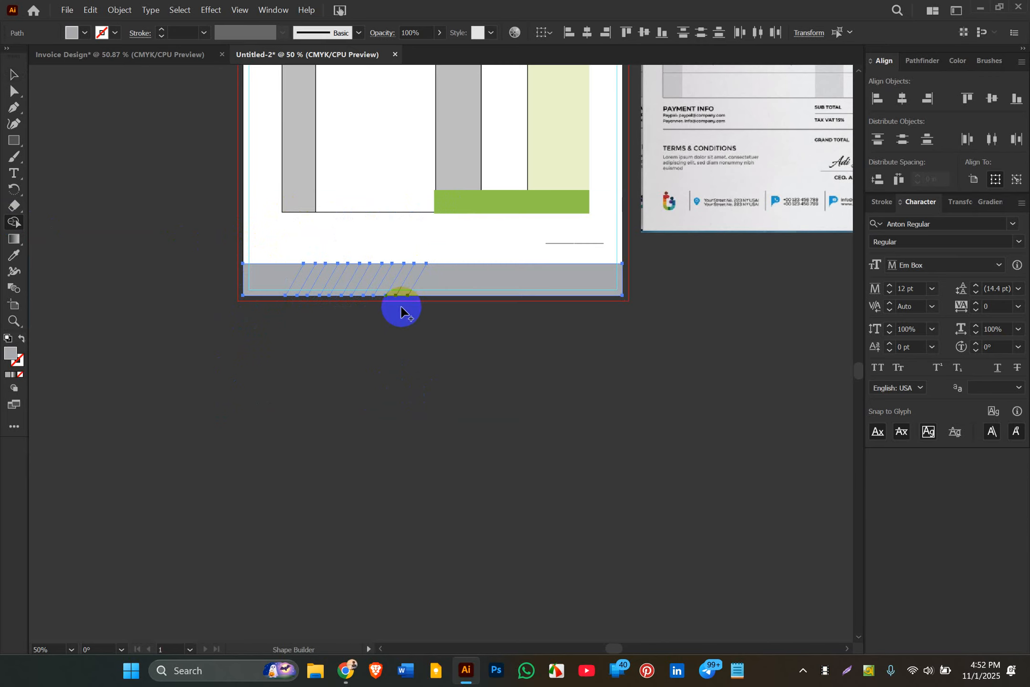
- Separate the diagonal stripe regions inside the footer band with Shape Builder, using the A7A9AC gray fill
click(531, 287)
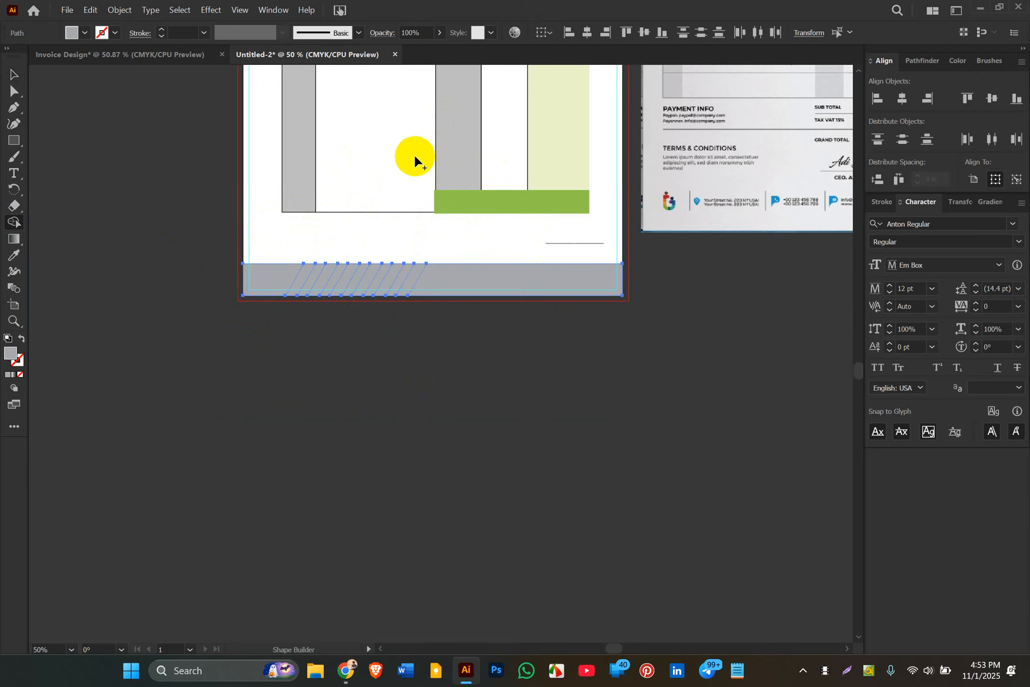
double_click(11, 356)
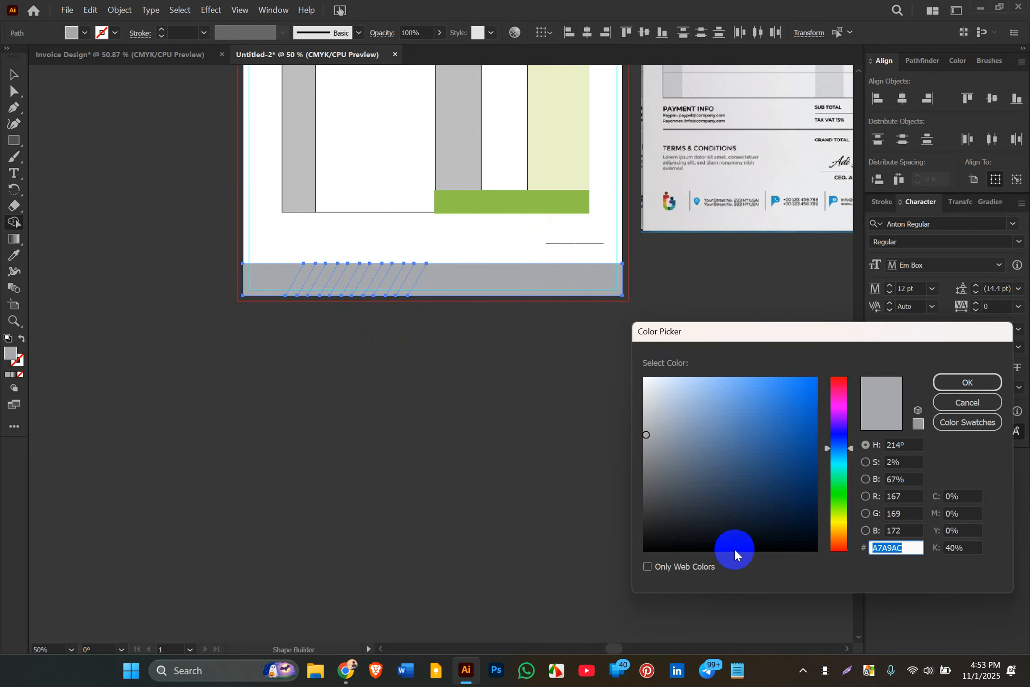
click(972, 375)
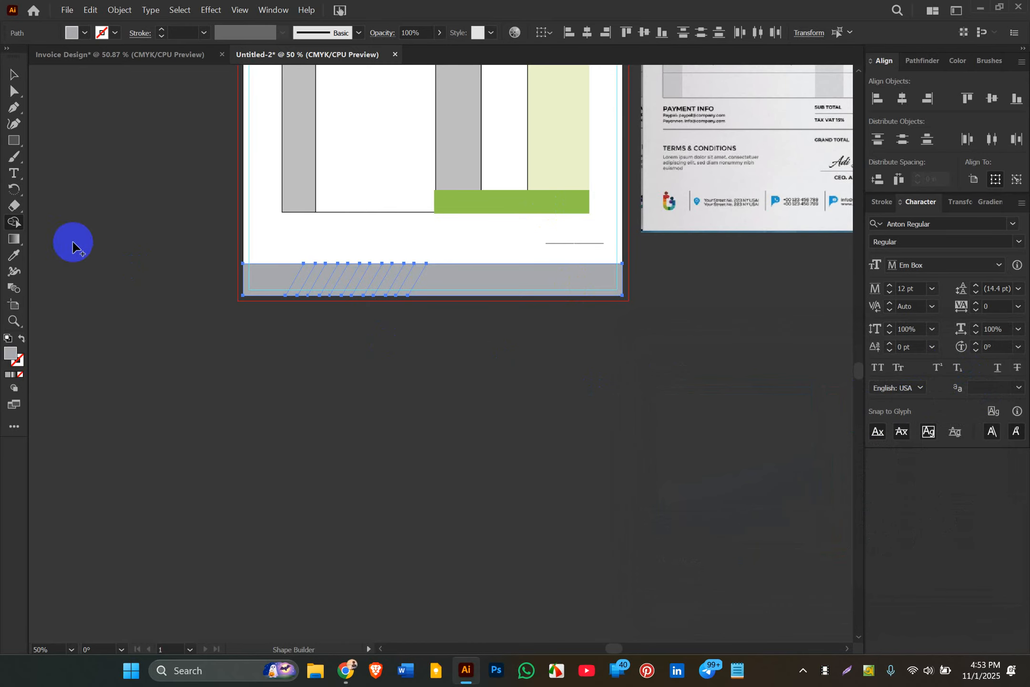
drag(258, 275, 326, 281)
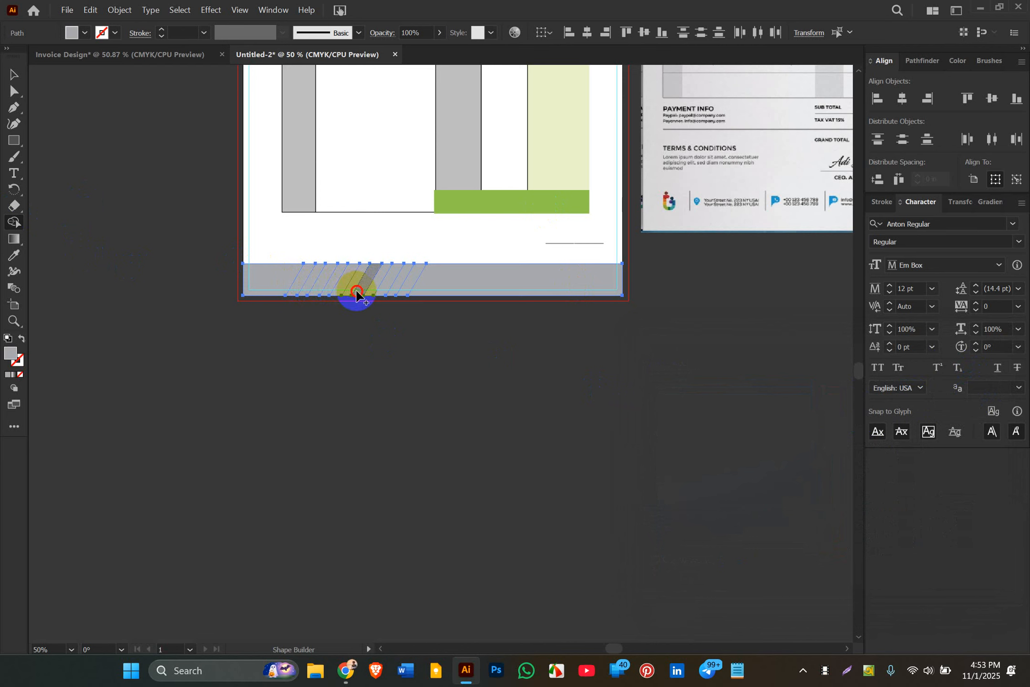
click(382, 289)
click(404, 289)
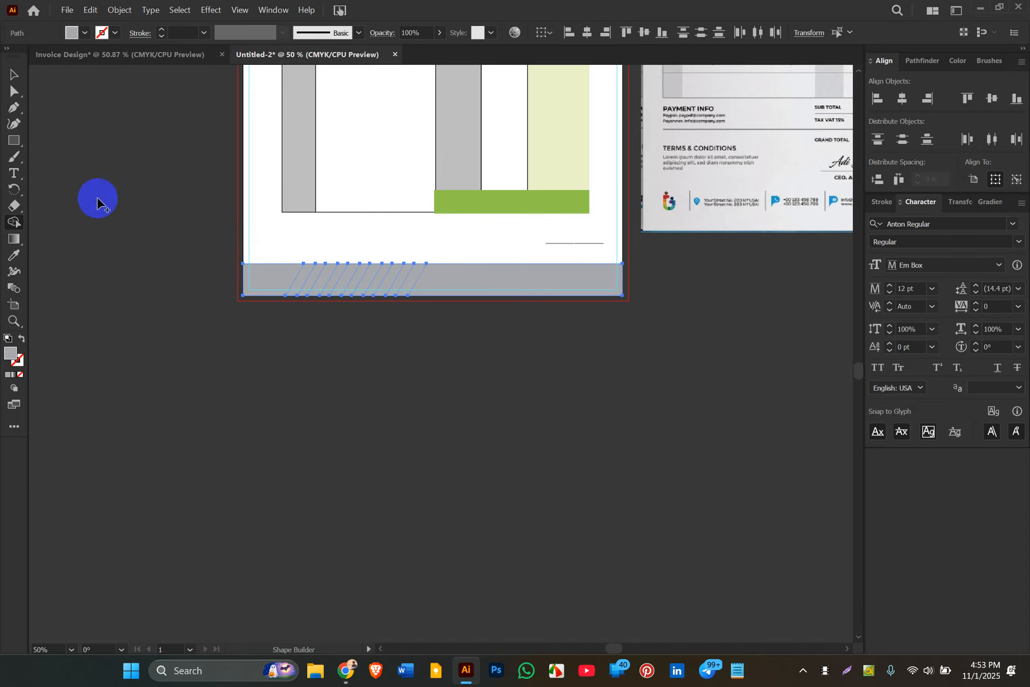
- Examine the separated diagonal stripe regions of the footer band in outline view, selecting individual stripes to check them
click(11, 78)
click(134, 253)
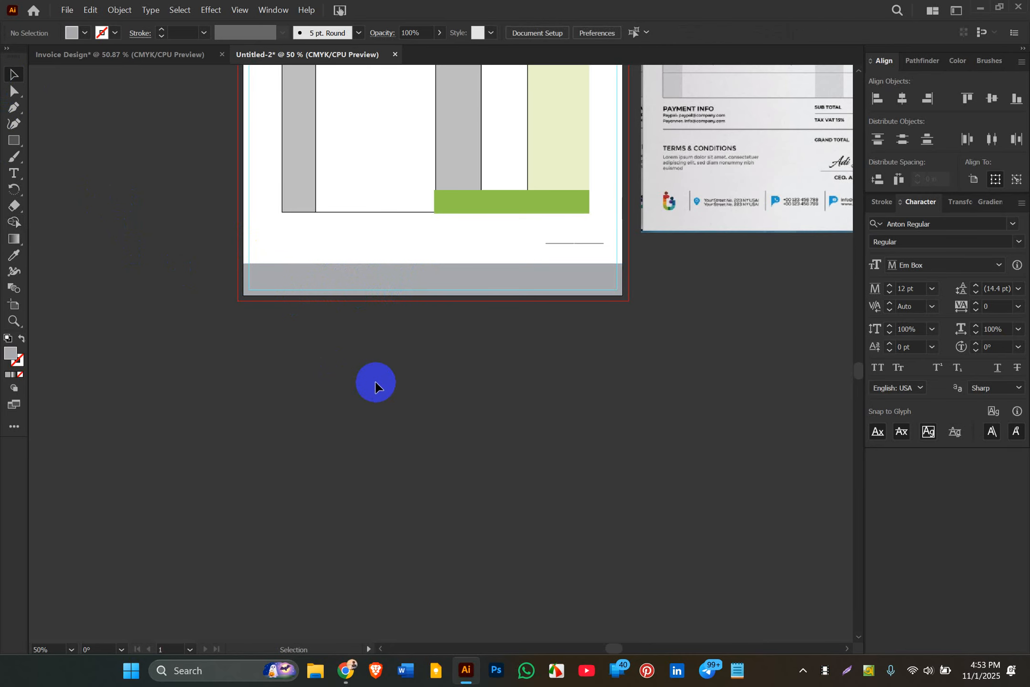
key(ctrl+y)
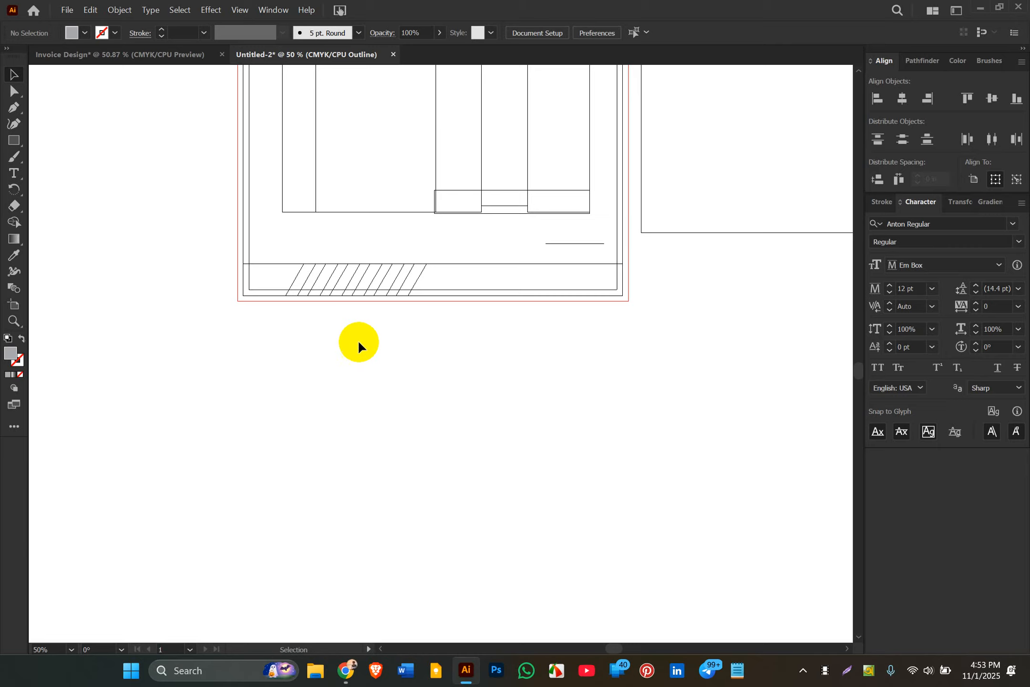
click(292, 286)
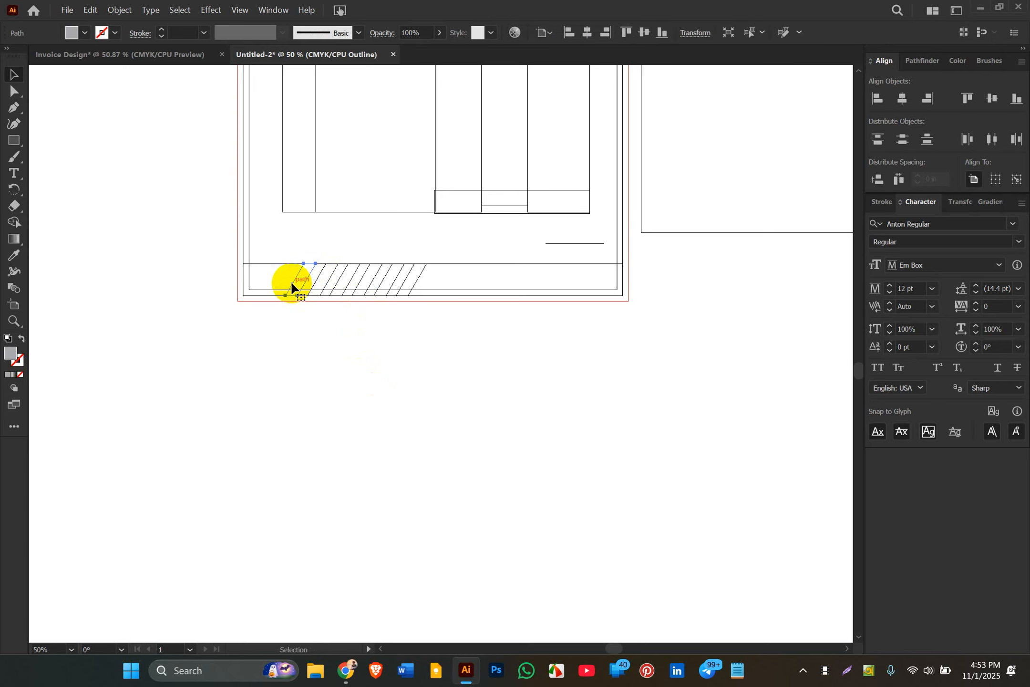
drag(292, 287, 327, 293)
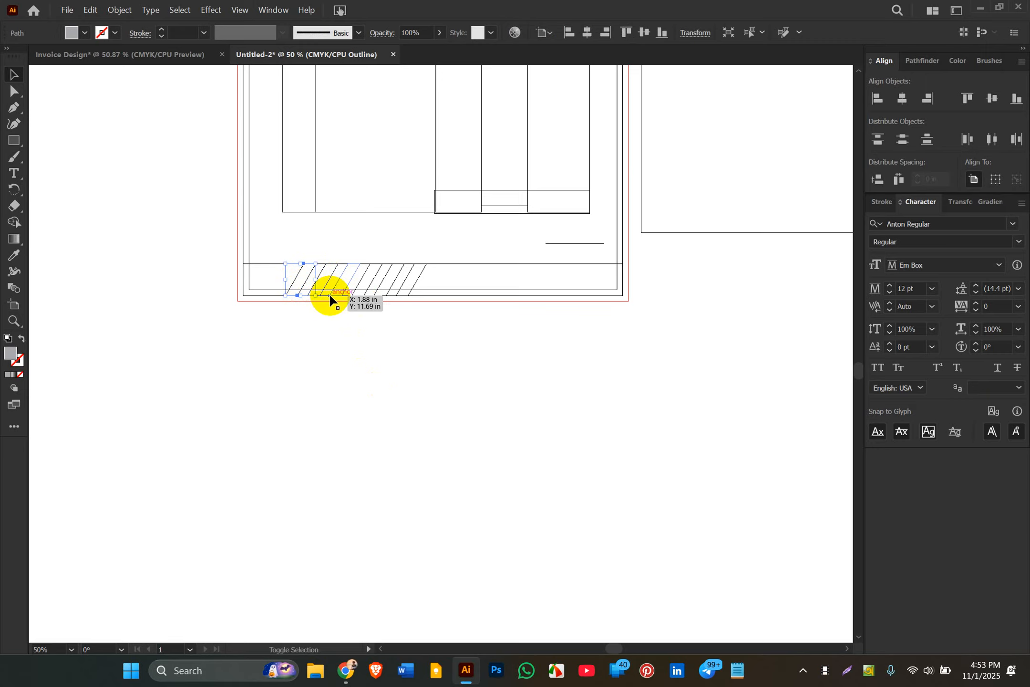
shift+click(323, 269)
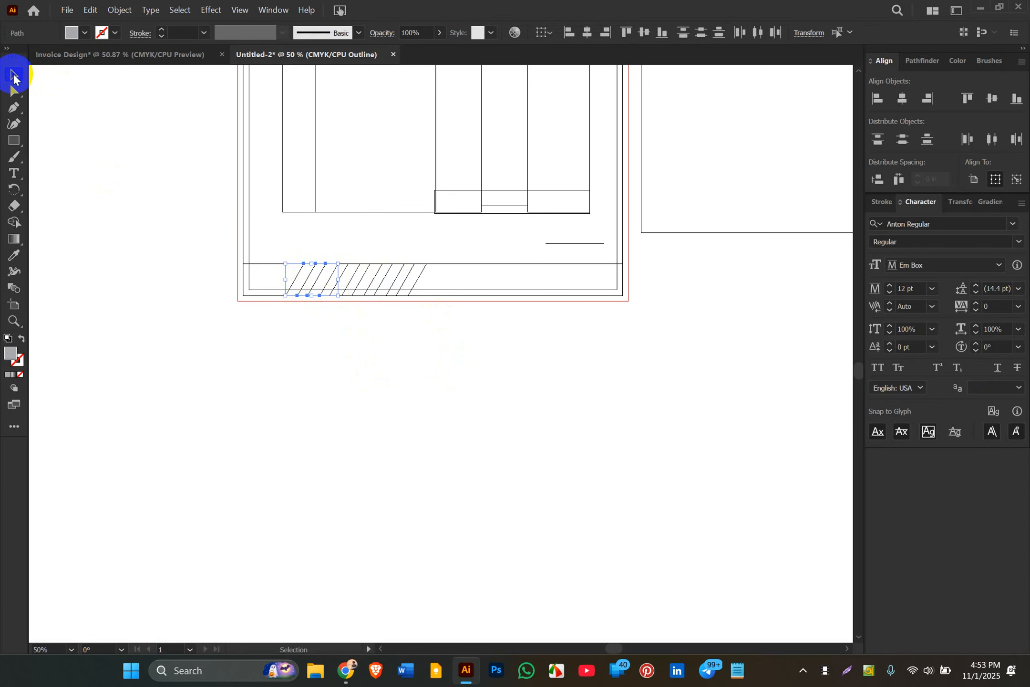
click(99, 137)
key(ctrl+y)
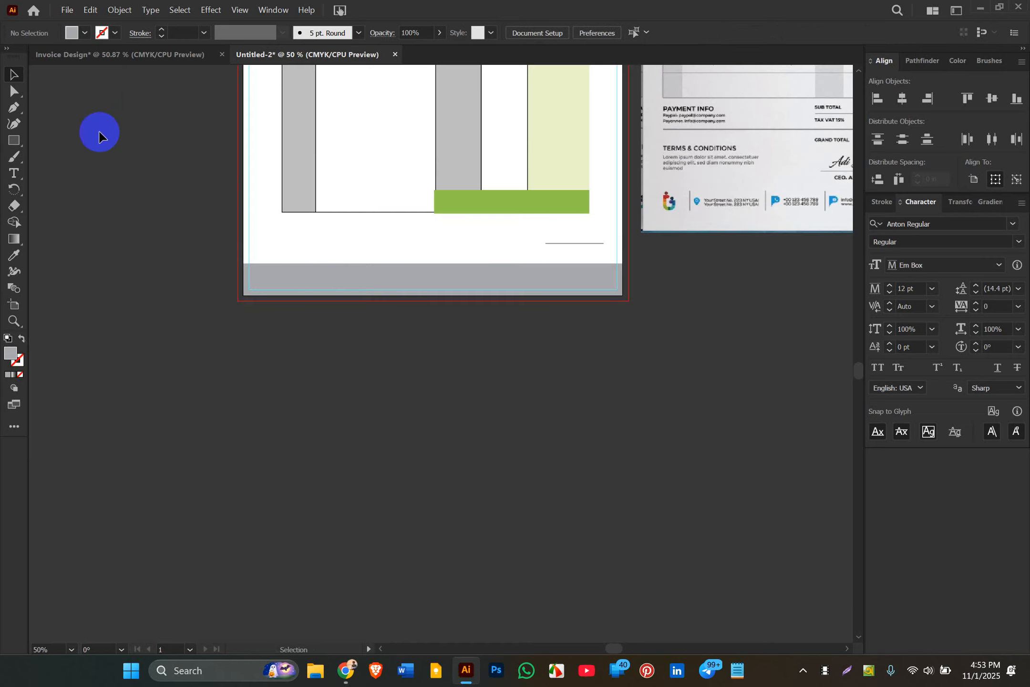
- Delete the plain gray footer pieces on both sides of the diagonal stripes, leaving only the striped block
click(476, 277)
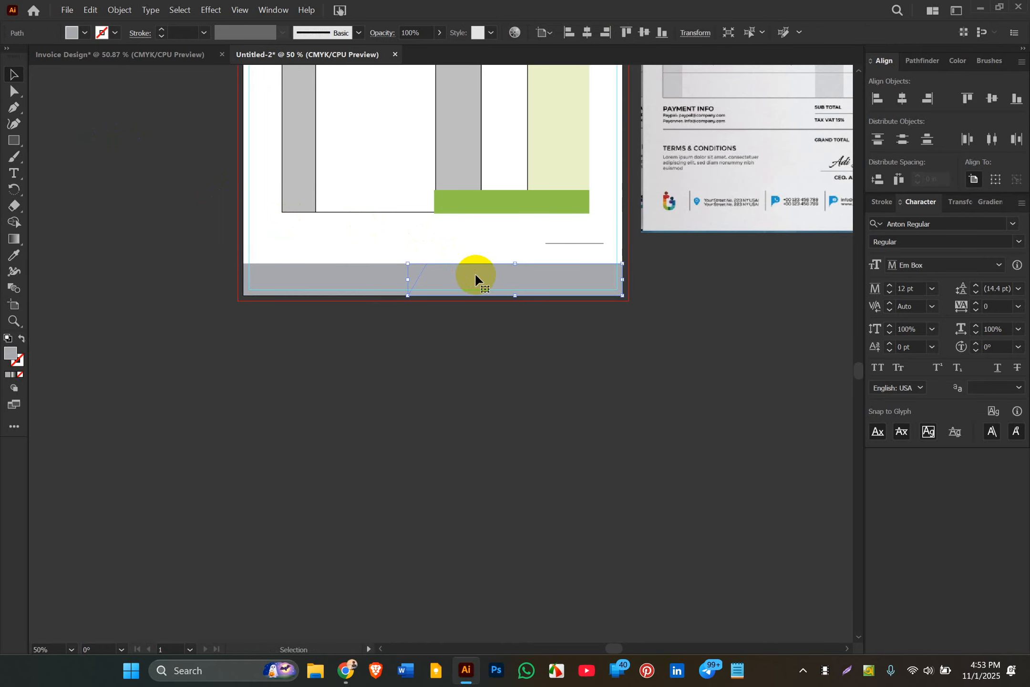
click(196, 281)
drag(186, 267, 451, 323)
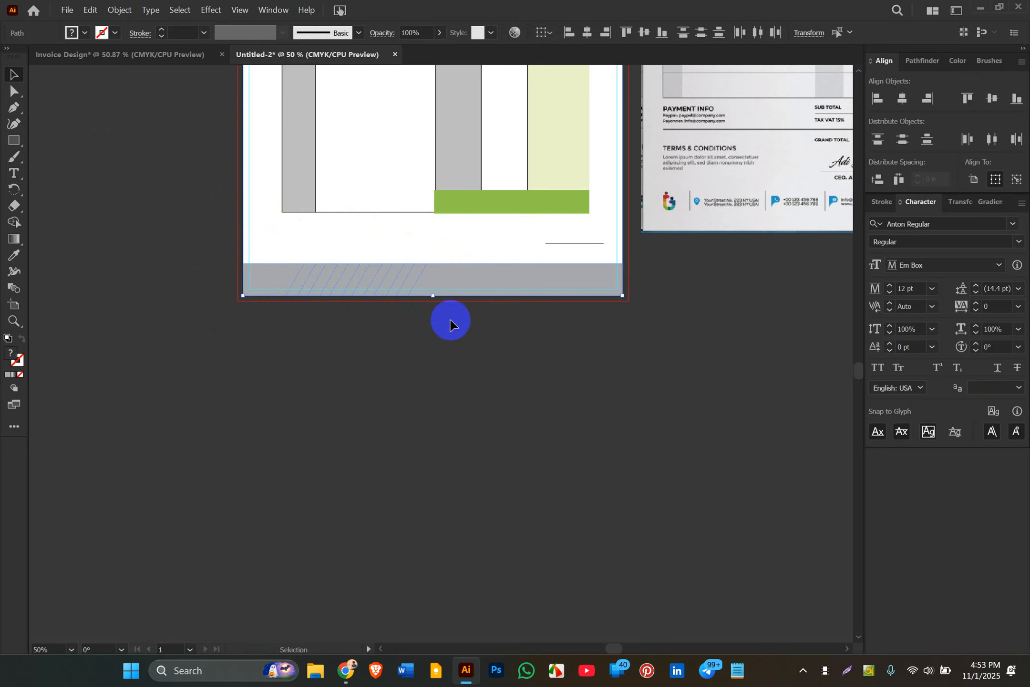
click(448, 350)
click(448, 291)
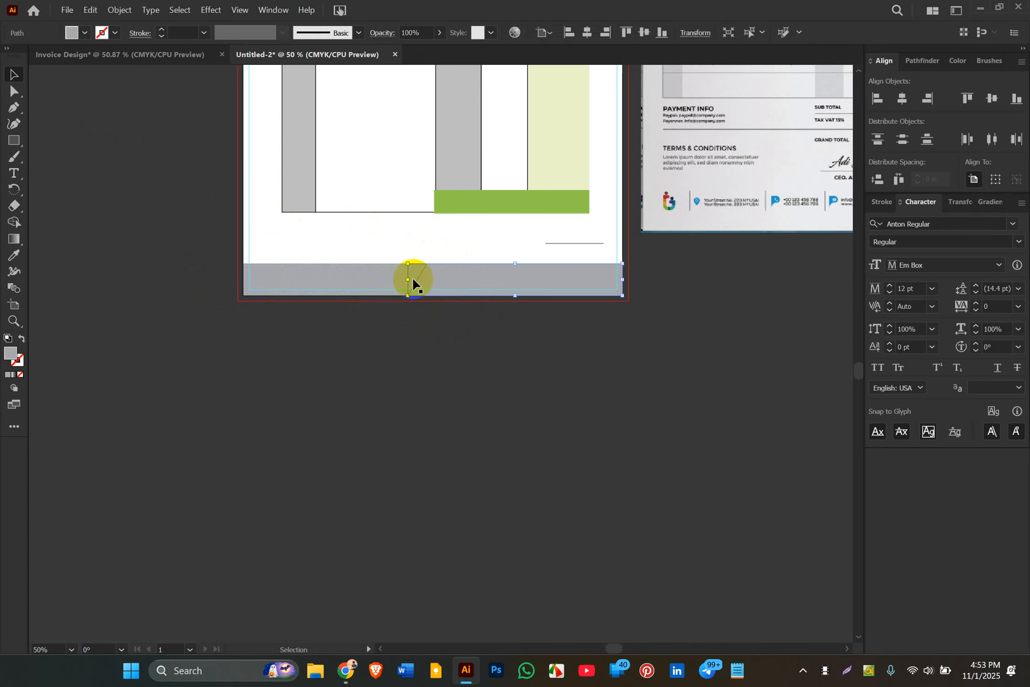
click(73, 32)
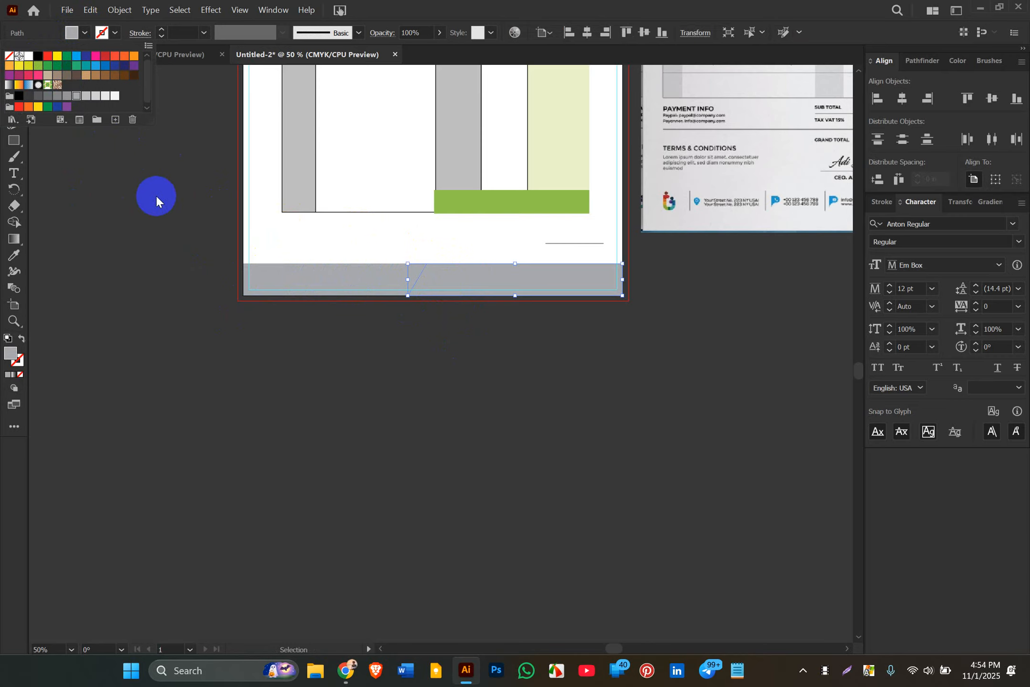
click(218, 346)
key(Delete)
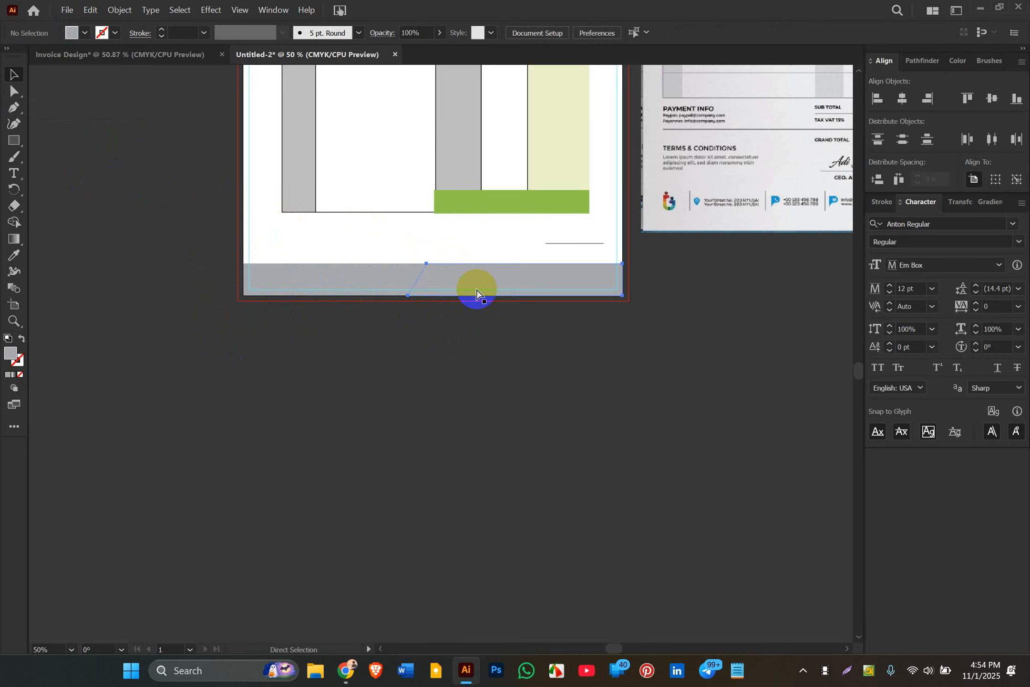
click(263, 278)
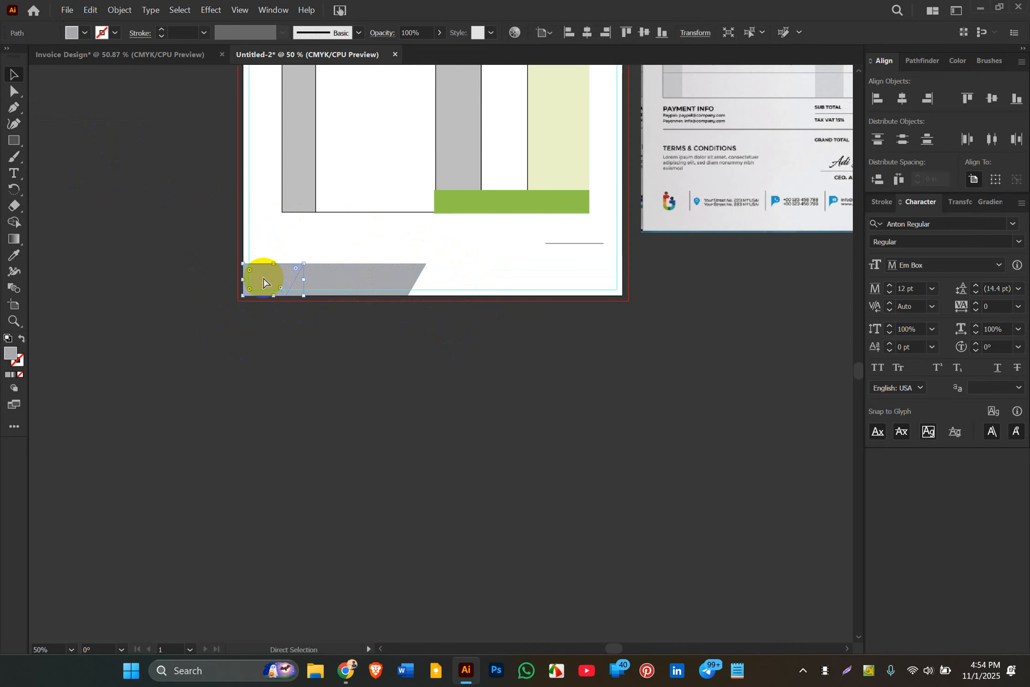
key(Delete)
- Fill six alternating diagonal stripes, starting with the leftmost one, with the table's green using the Eyedropper
click(303, 273)
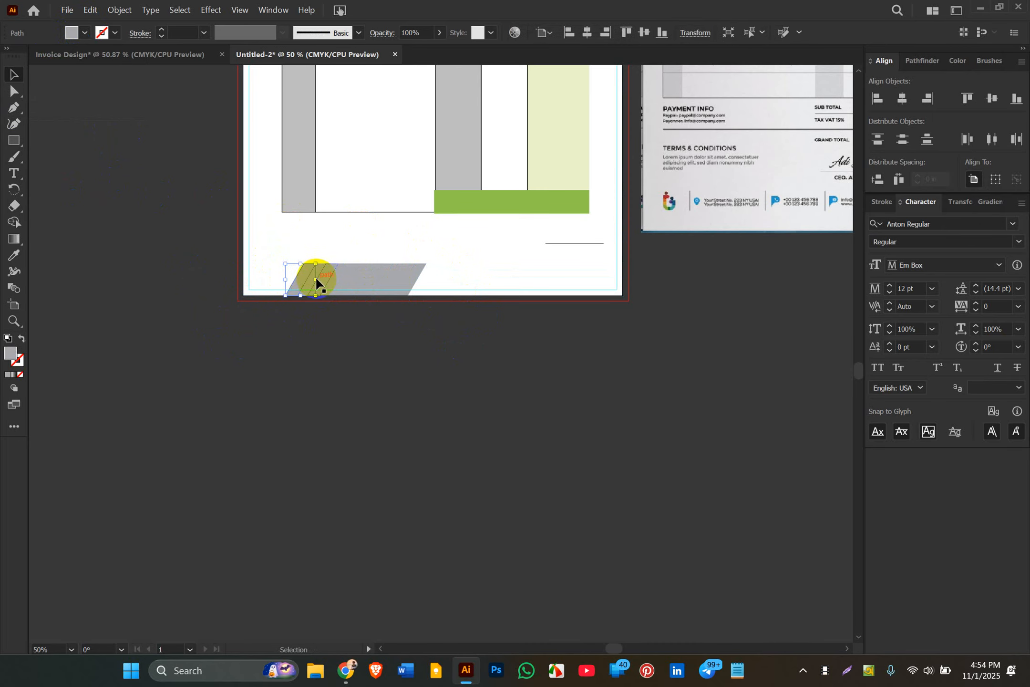
shift+click(323, 282)
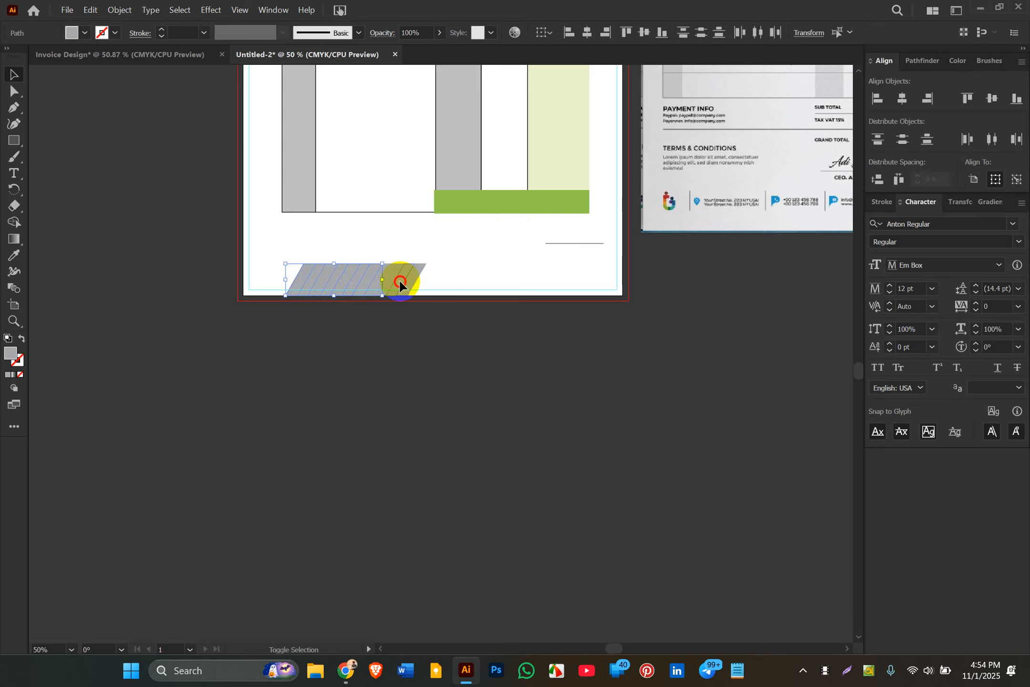
shift+click(399, 282)
shift+click(411, 280)
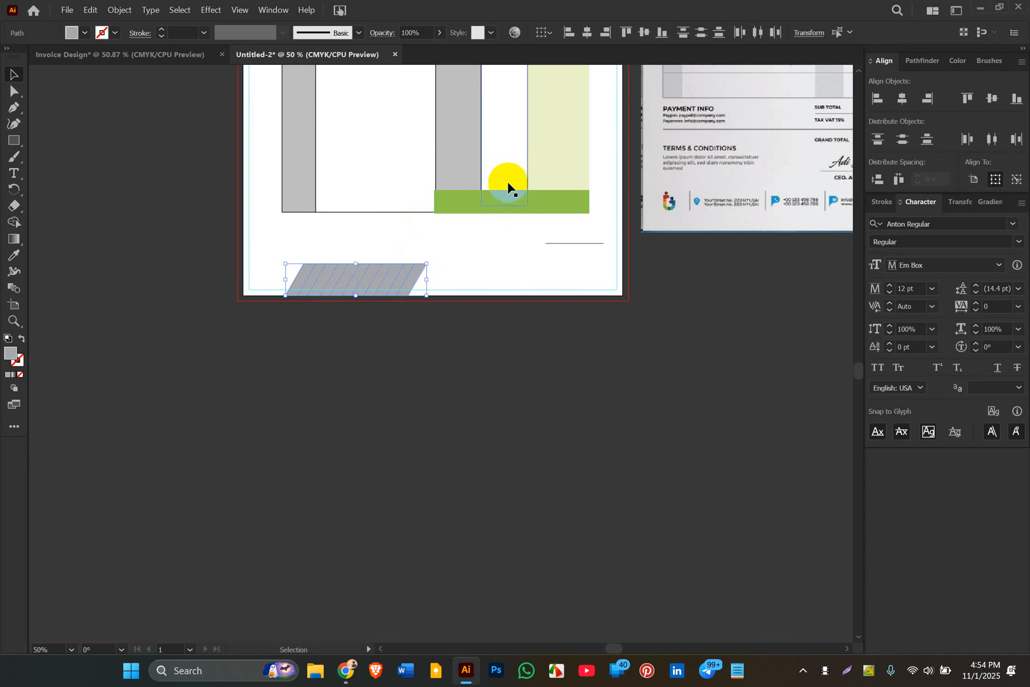
click(15, 257)
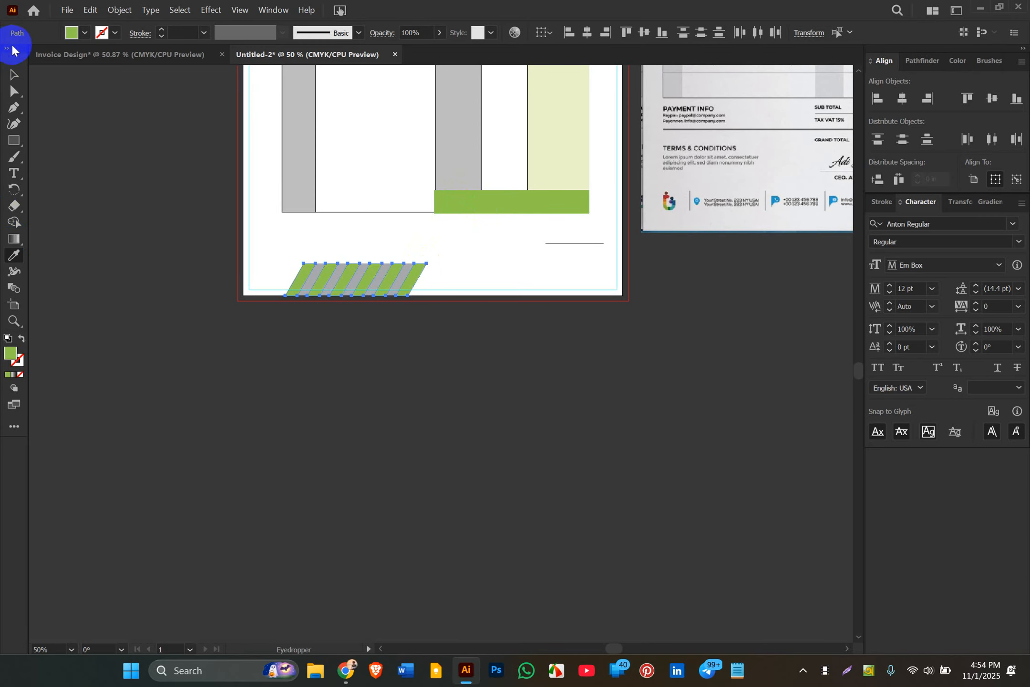
click(13, 75)
click(132, 219)
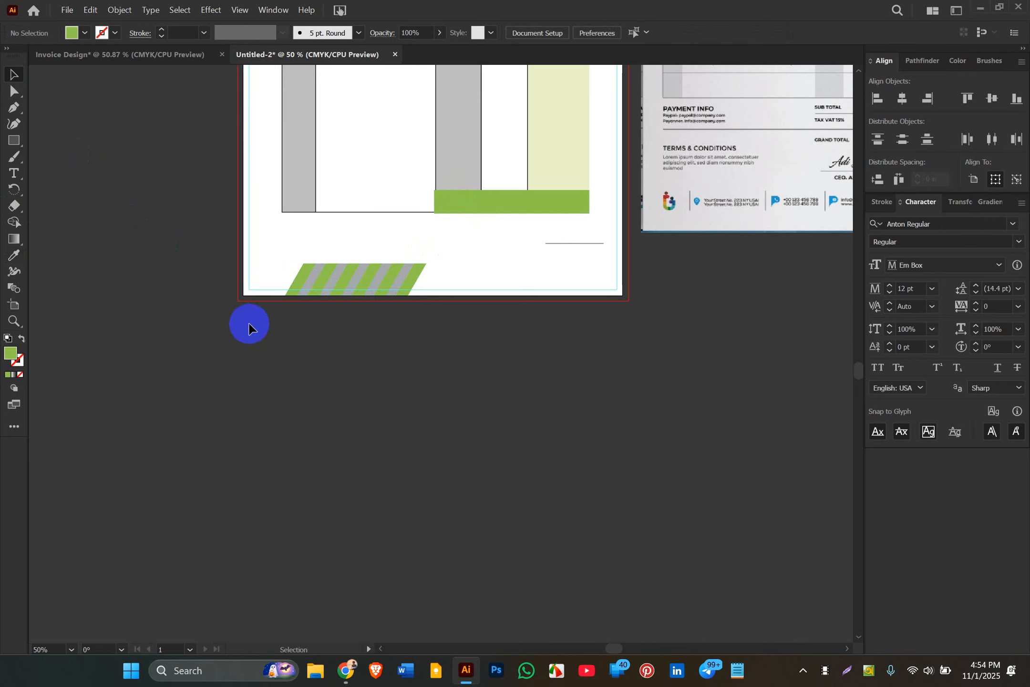
- Show all hidden objects to restore the full-width gray footer band behind the stripes
key(ctrl+alt+3)
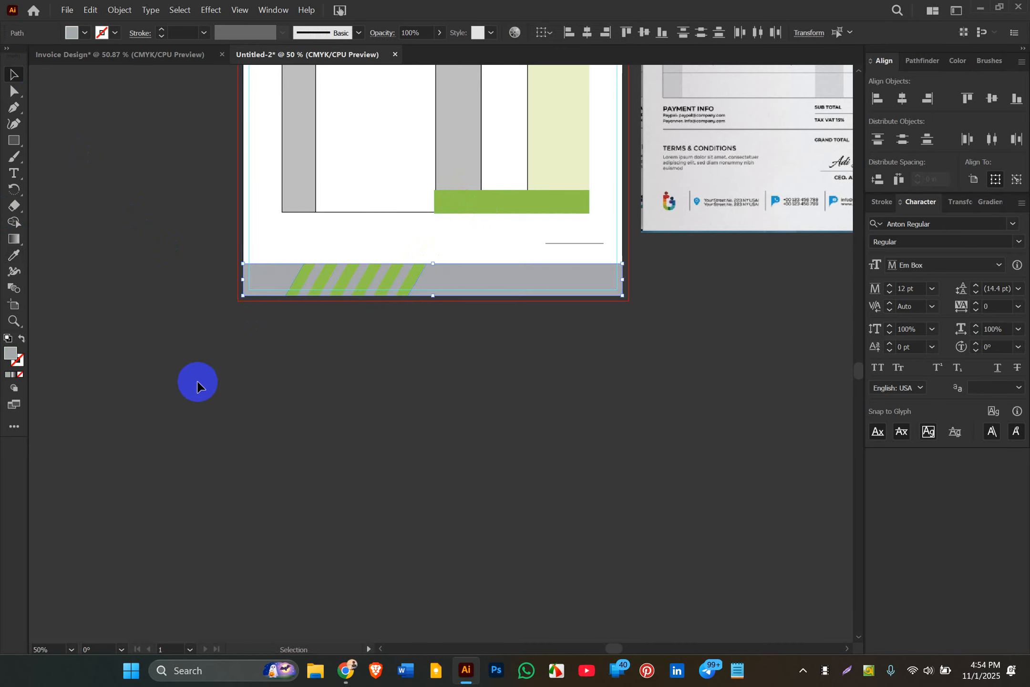
click(194, 385)
scroll(493, 499, up, 2)
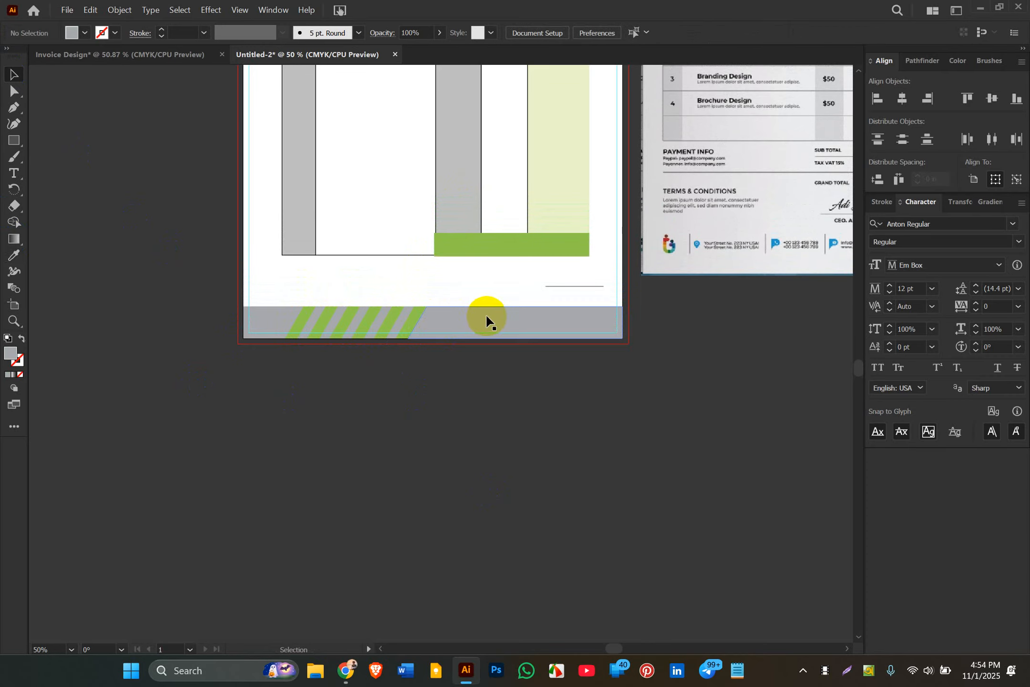
- Fill the five gray stripes between the green ones with the pale green of the table's last column using the Eyedropper
click(311, 319)
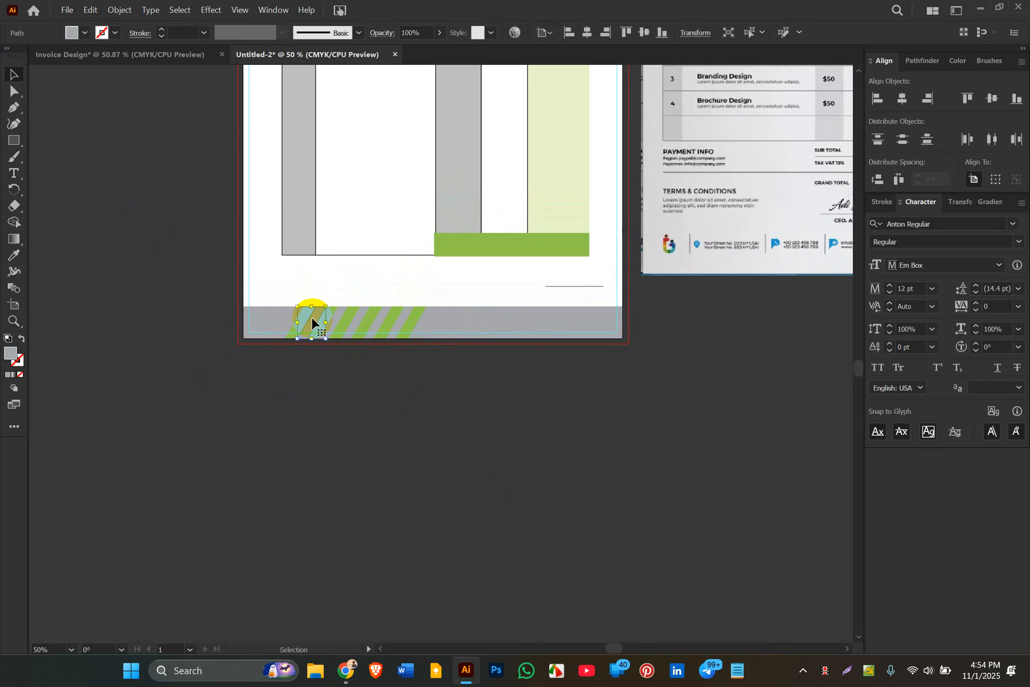
shift+click(338, 324)
shift+click(356, 319)
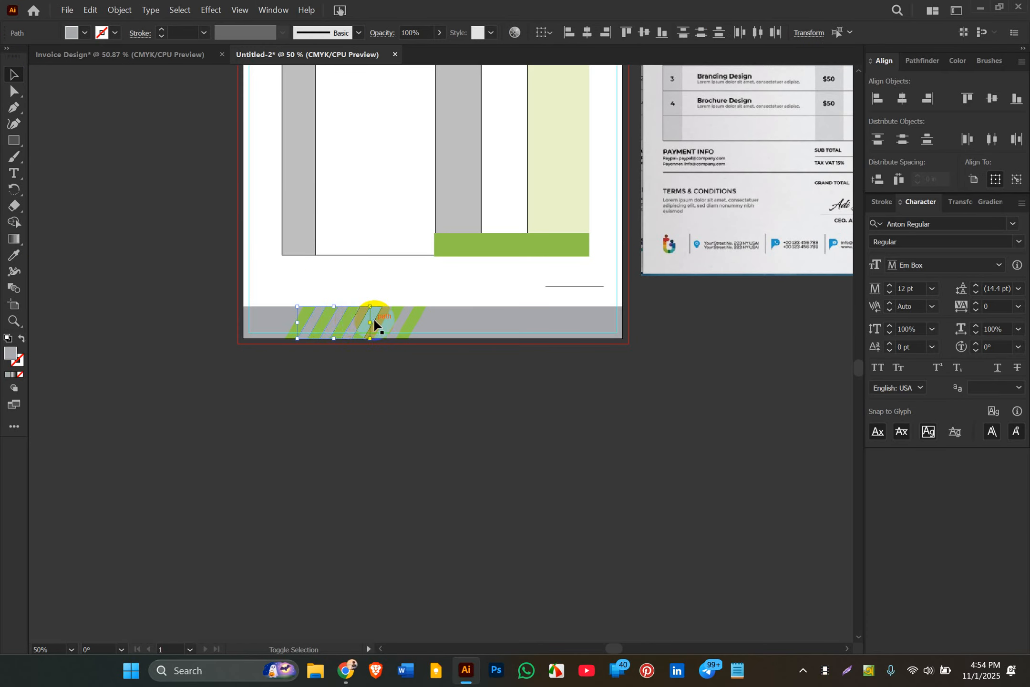
shift+click(380, 319)
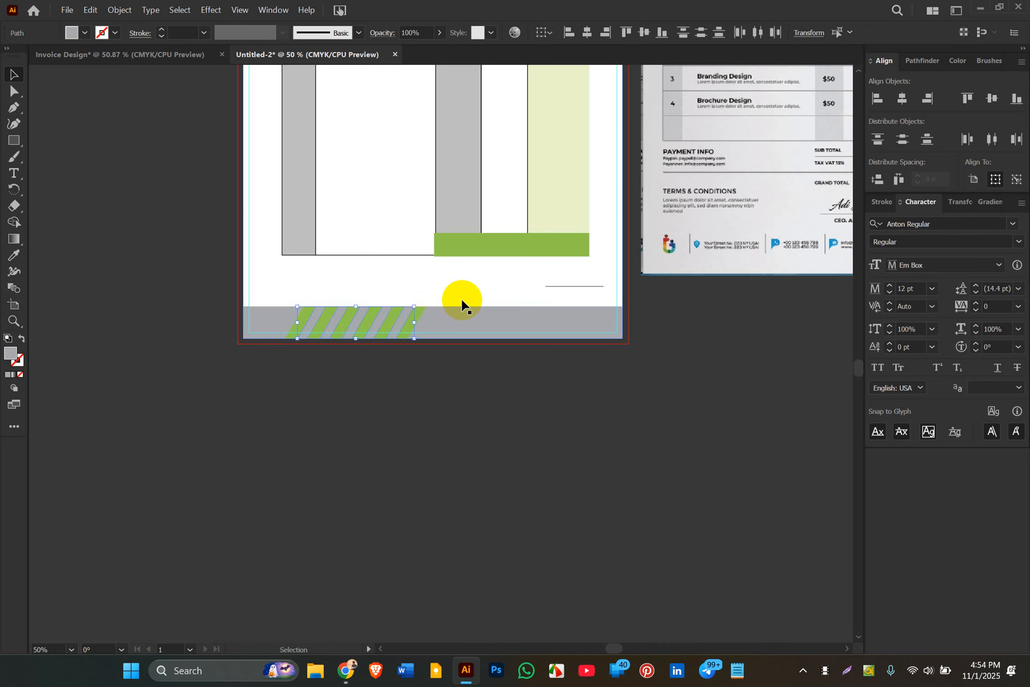
click(17, 256)
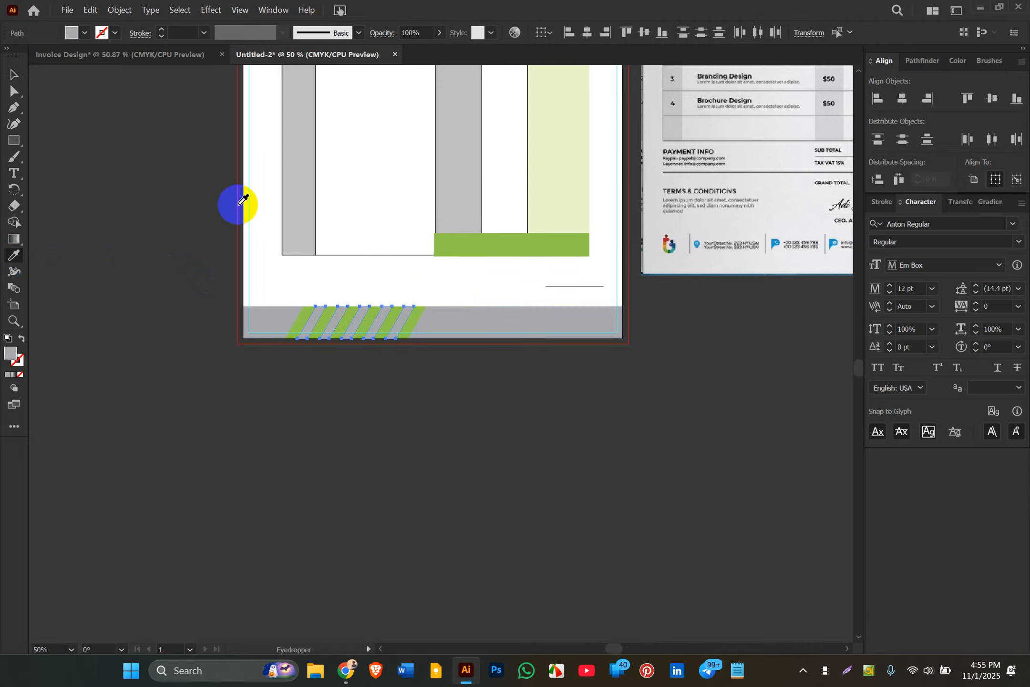
click(586, 191)
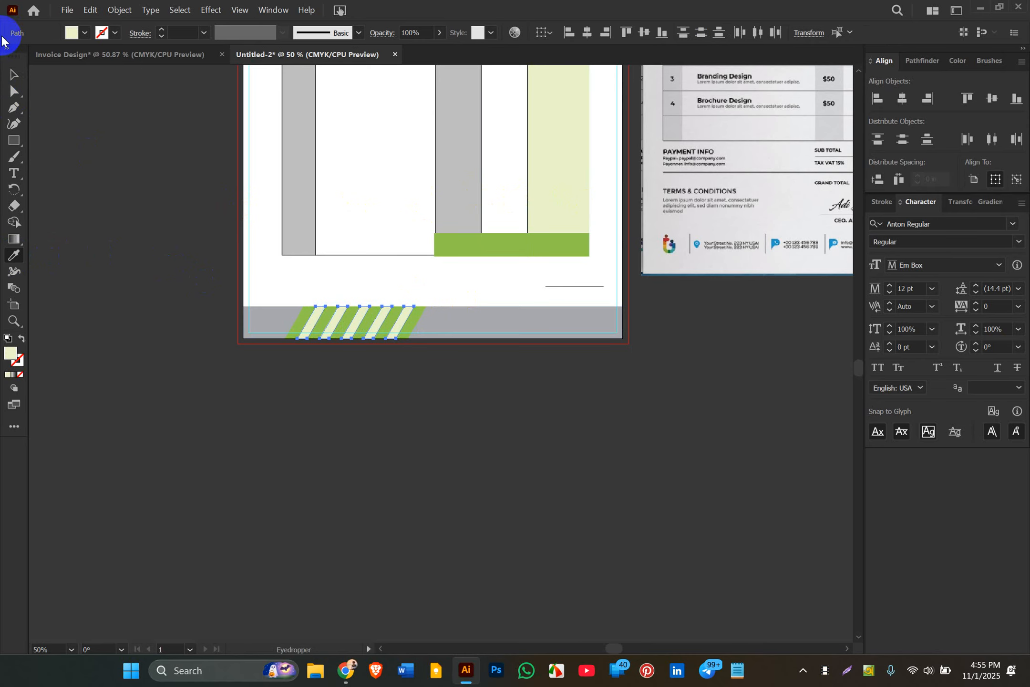
click(13, 77)
click(101, 175)
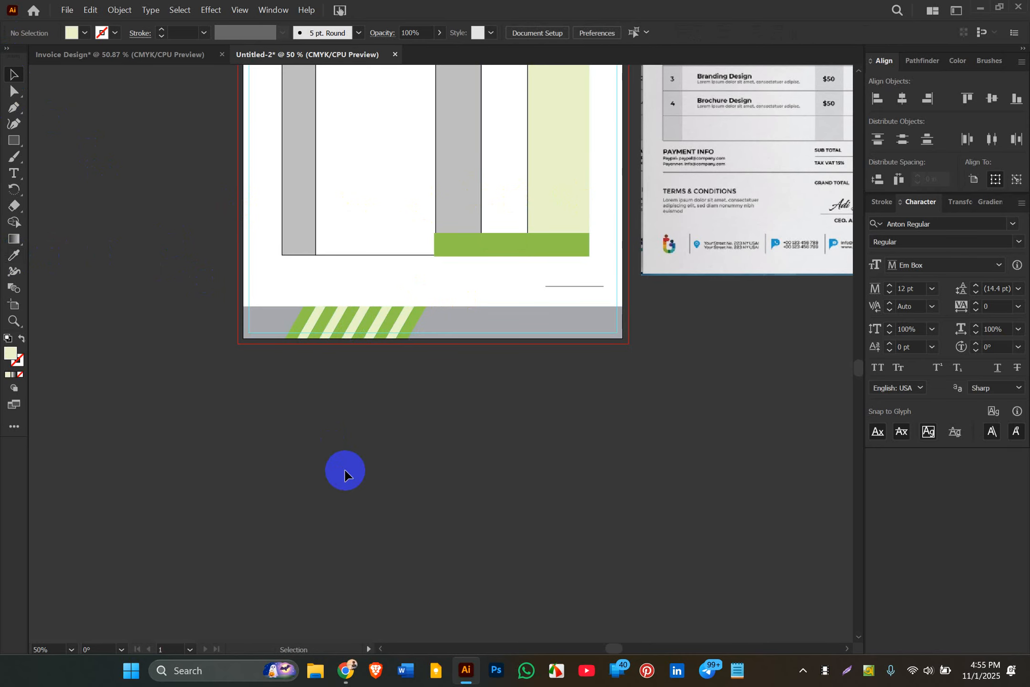
- Fit the artboard in the window and delete the reference invoice image beside it
scroll(345, 471, up, 1)
scroll(345, 473, up, 6)
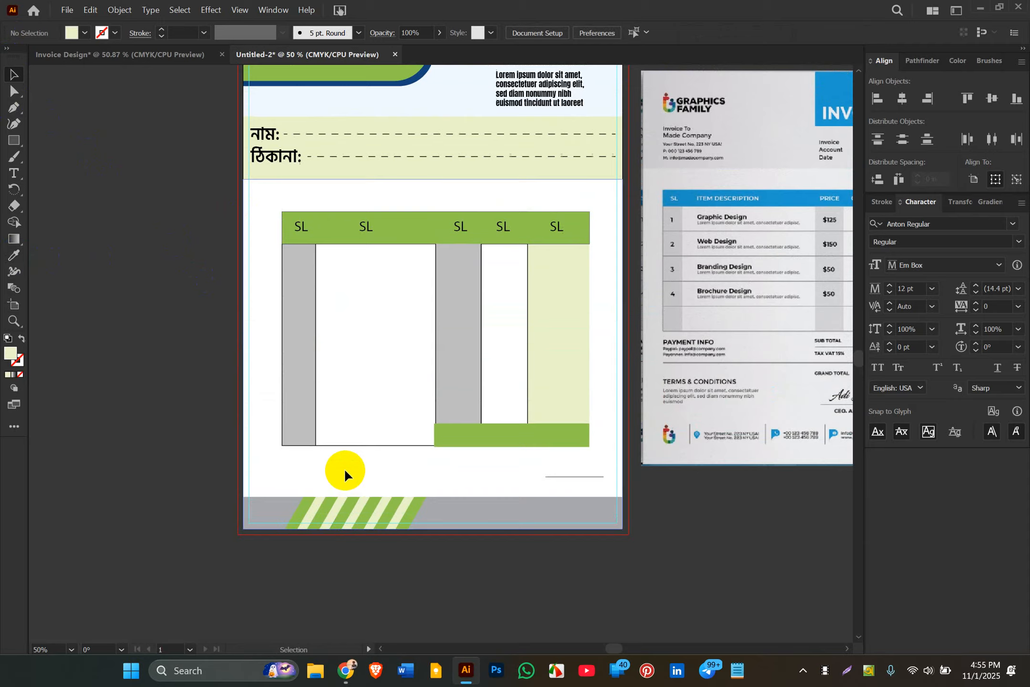
key(ctrl+0)
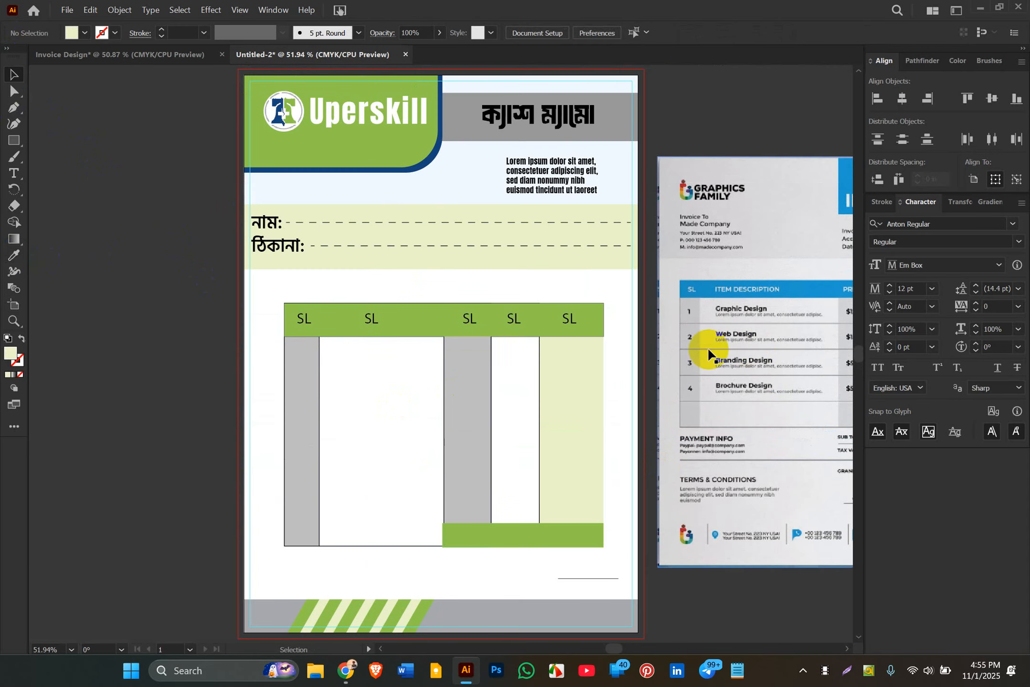
click(736, 365)
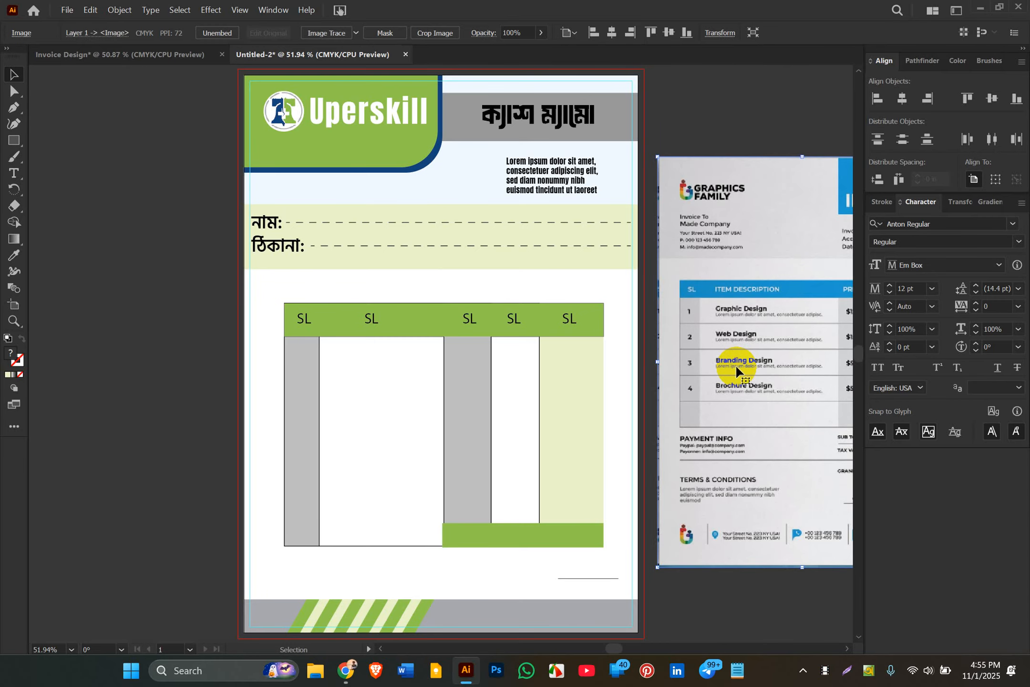
key(Delete)
- Draw a thin horizontal rectangle between the table and the footer stripes and fill it with the table header's green
scroll(713, 320, up, 1)
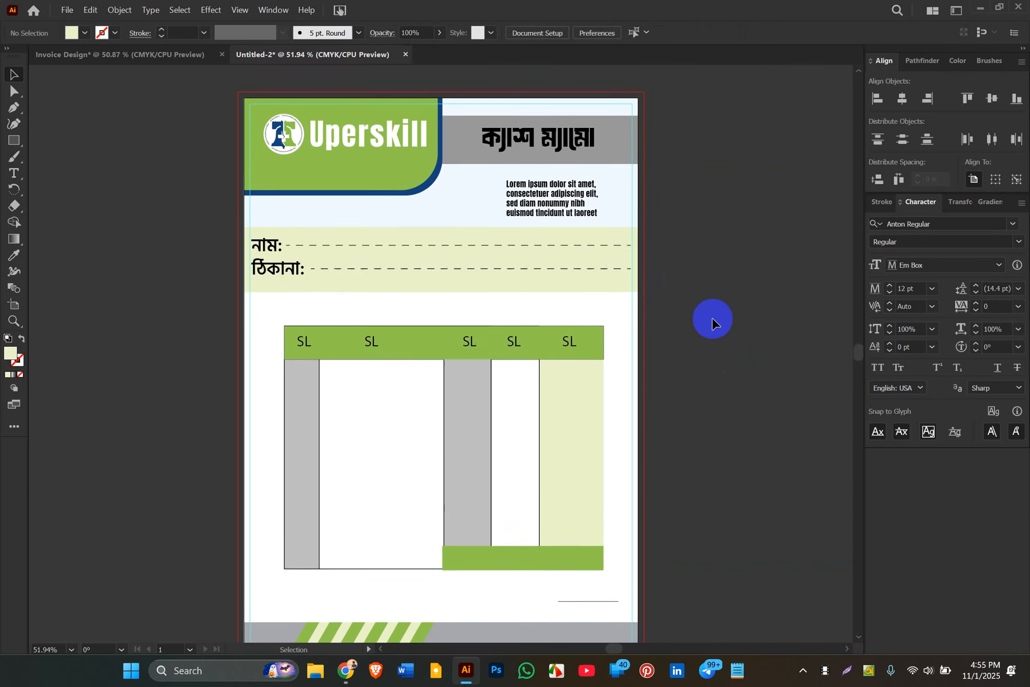
scroll(713, 319, down, 2)
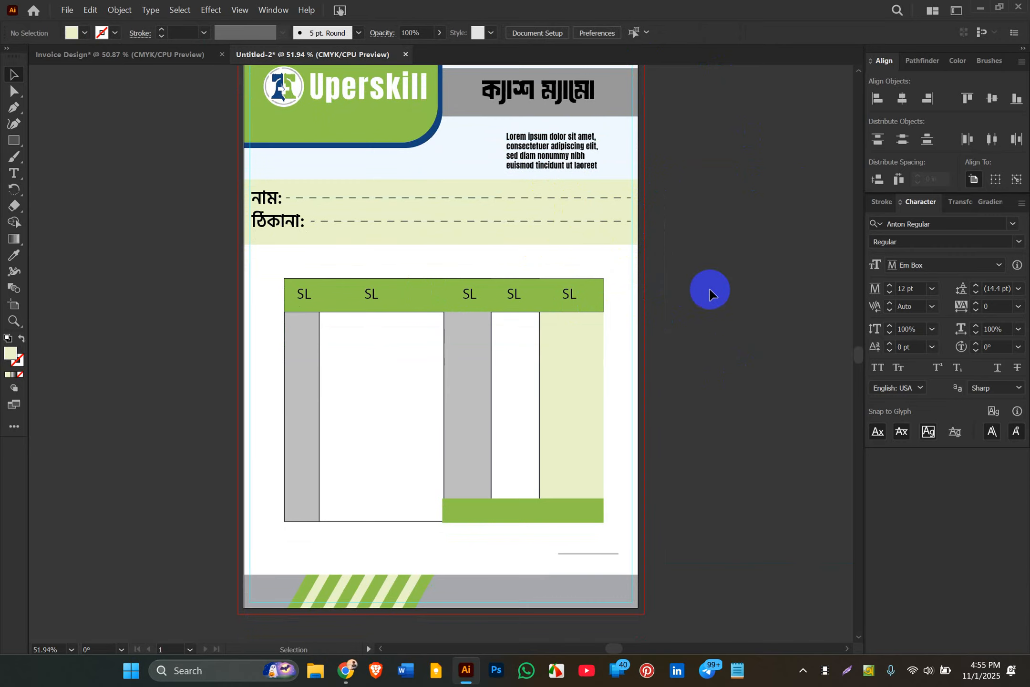
scroll(695, 325, down, 1)
scroll(695, 325, up, 1)
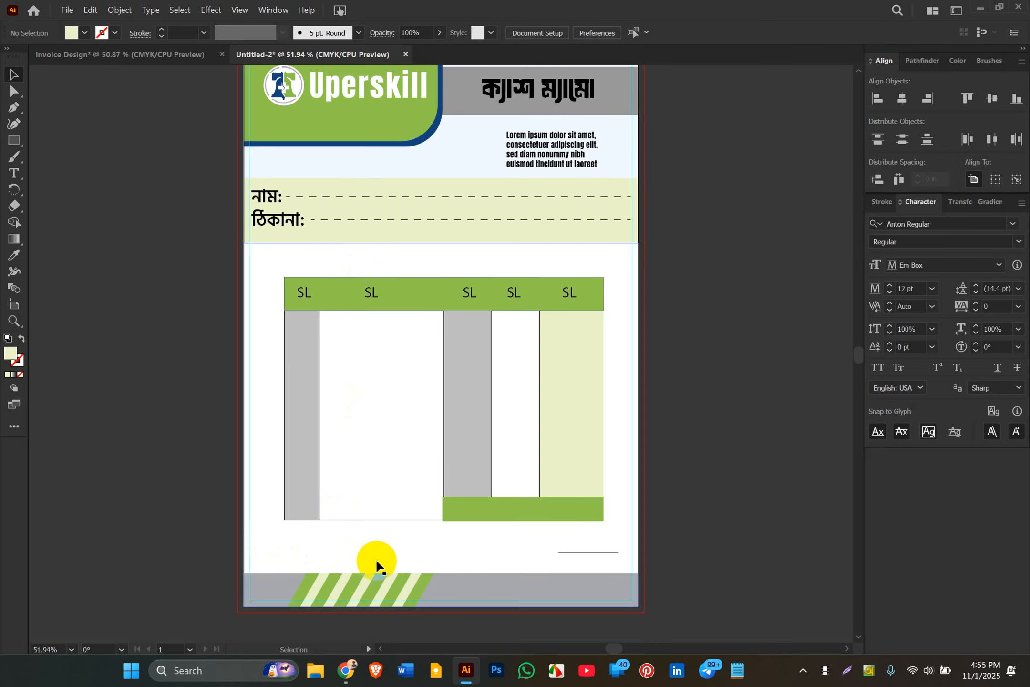
click(16, 146)
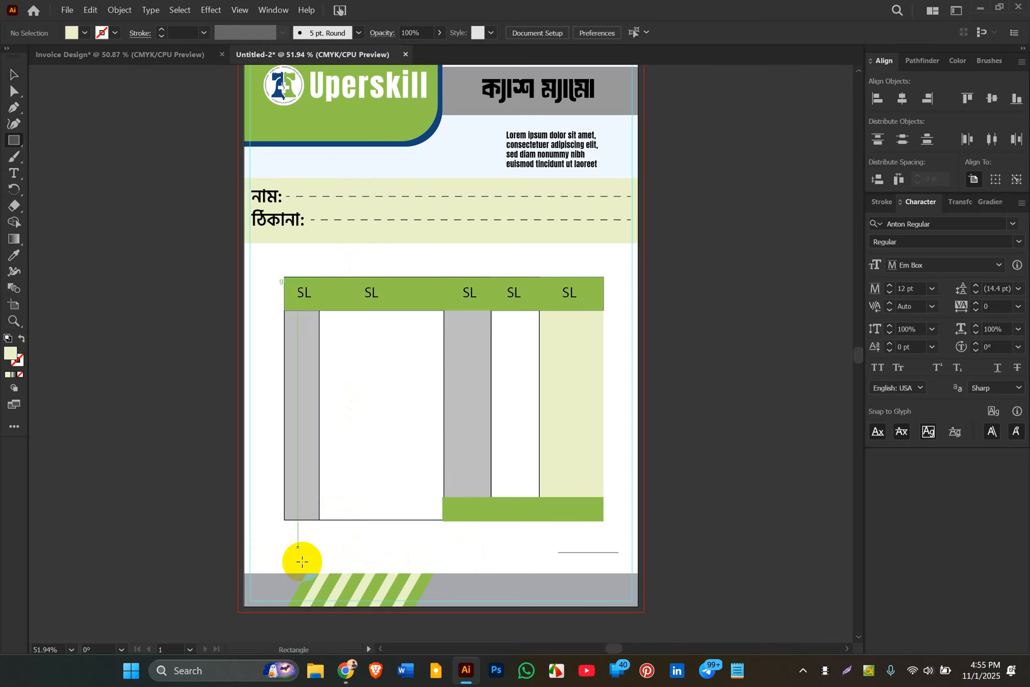
drag(298, 539, 413, 552)
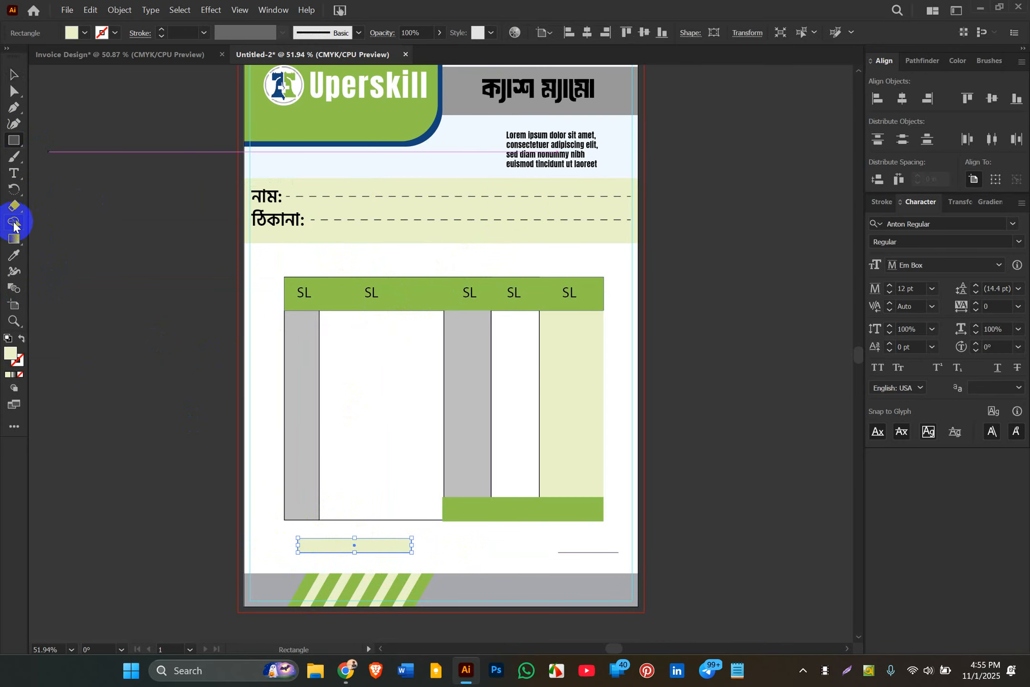
click(14, 256)
click(409, 299)
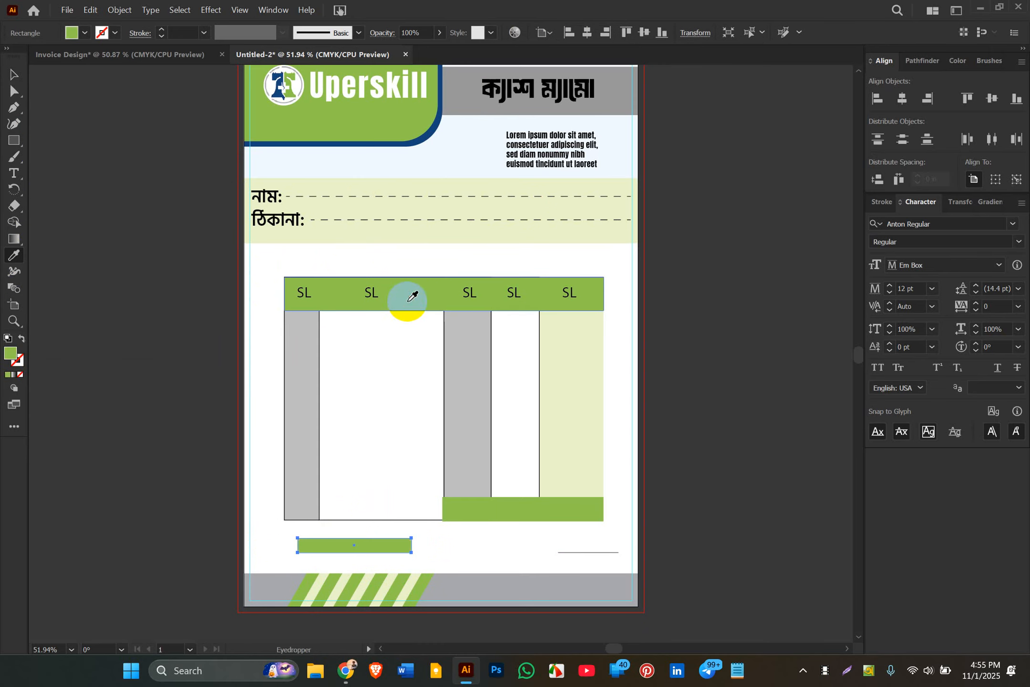
- Round the corners of the thin green bar below the table to about 0.093 in
click(13, 91)
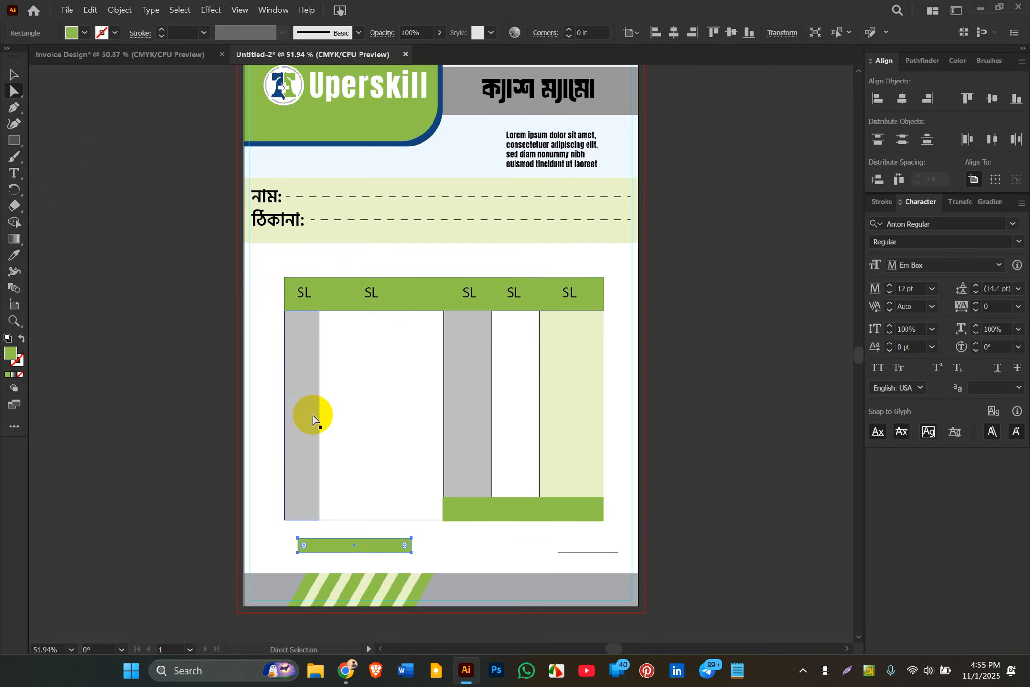
drag(304, 545, 302, 546)
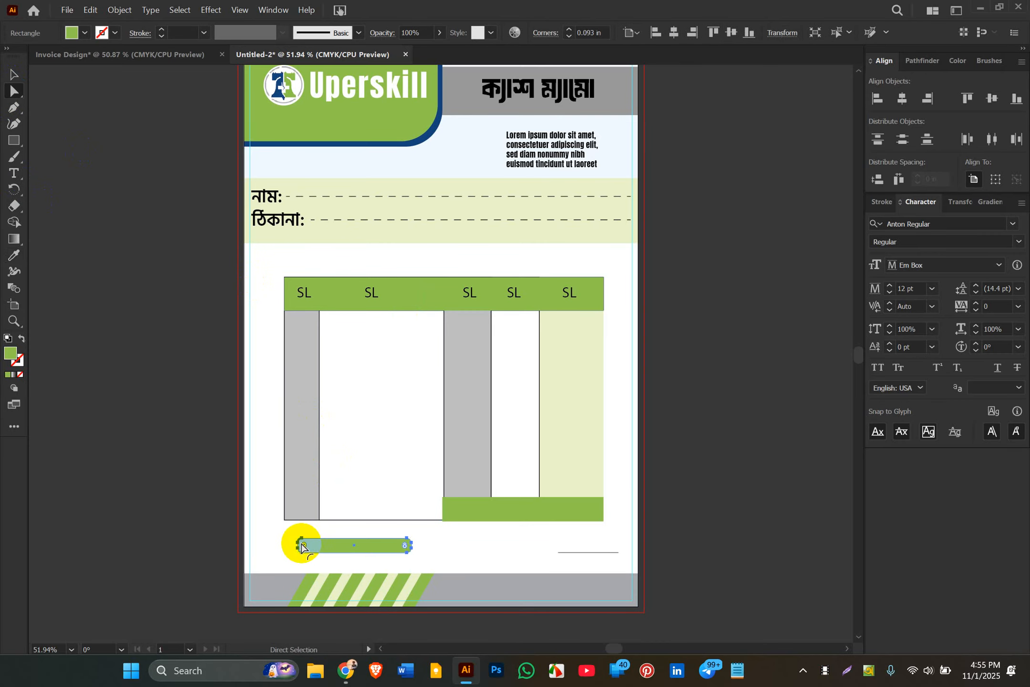
click(10, 74)
key(ctrl+shift+a)
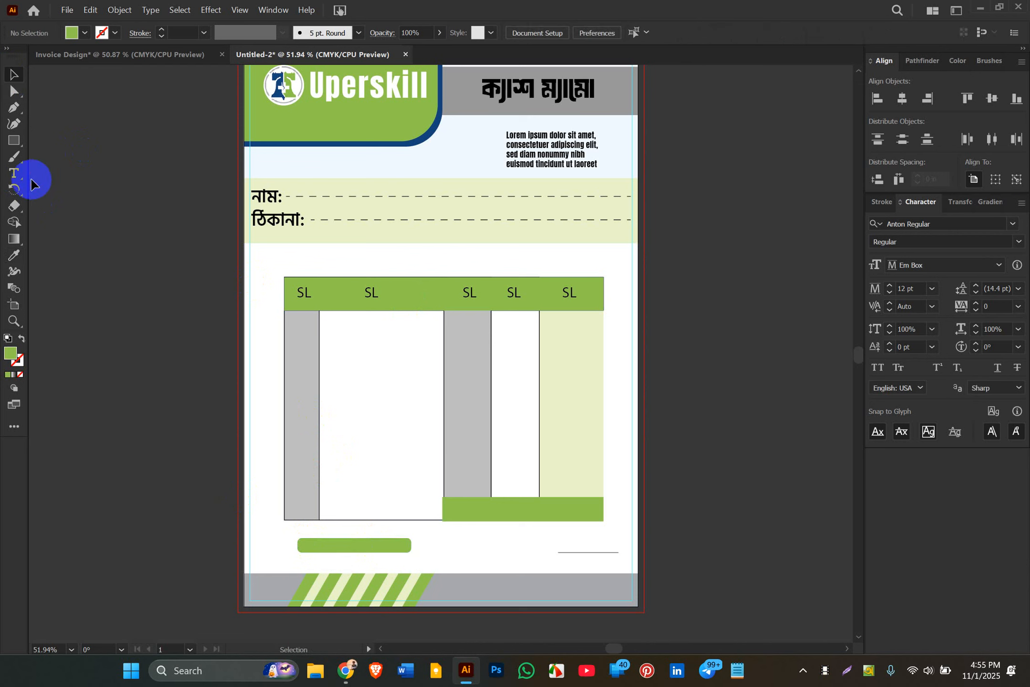
- Duplicate the rounded green bar beside itself and position the pair in a row before the signature line
drag(385, 543, 484, 549)
drag(482, 546, 483, 546)
click(729, 465)
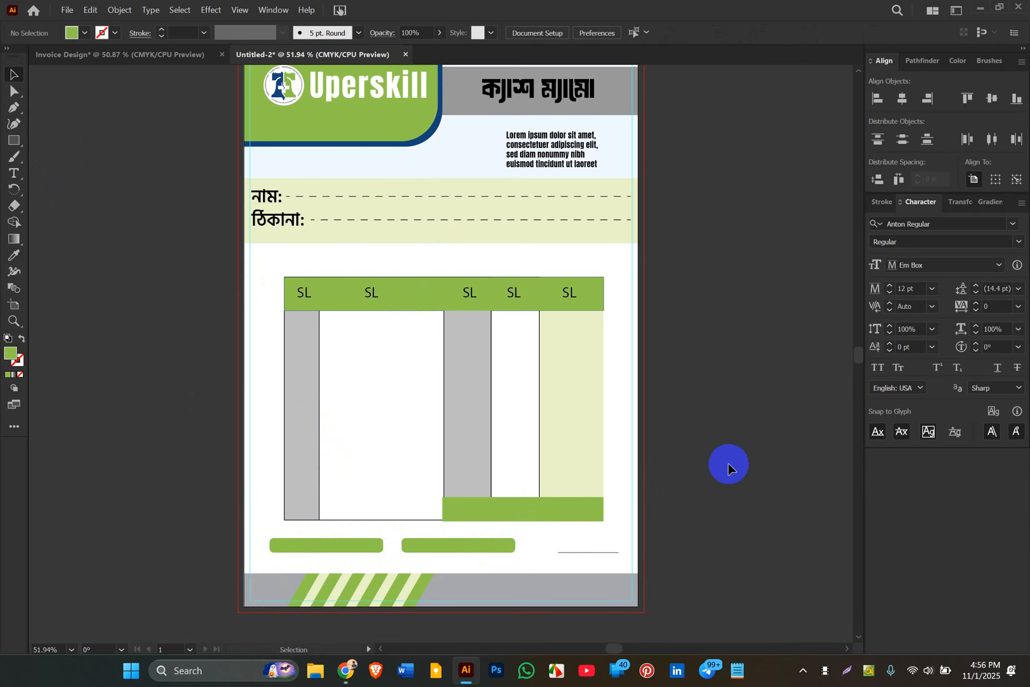
- Increase the height of both rounded green bars below the table to about 0.44 in
scroll(538, 571, down, 2)
click(342, 516)
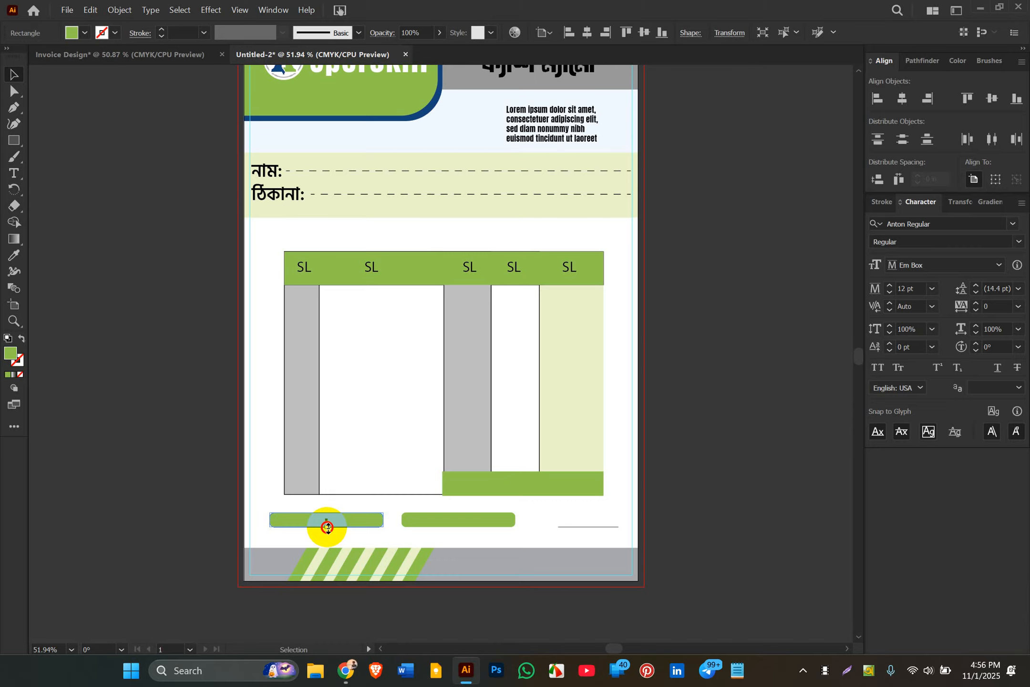
drag(328, 526, 326, 534)
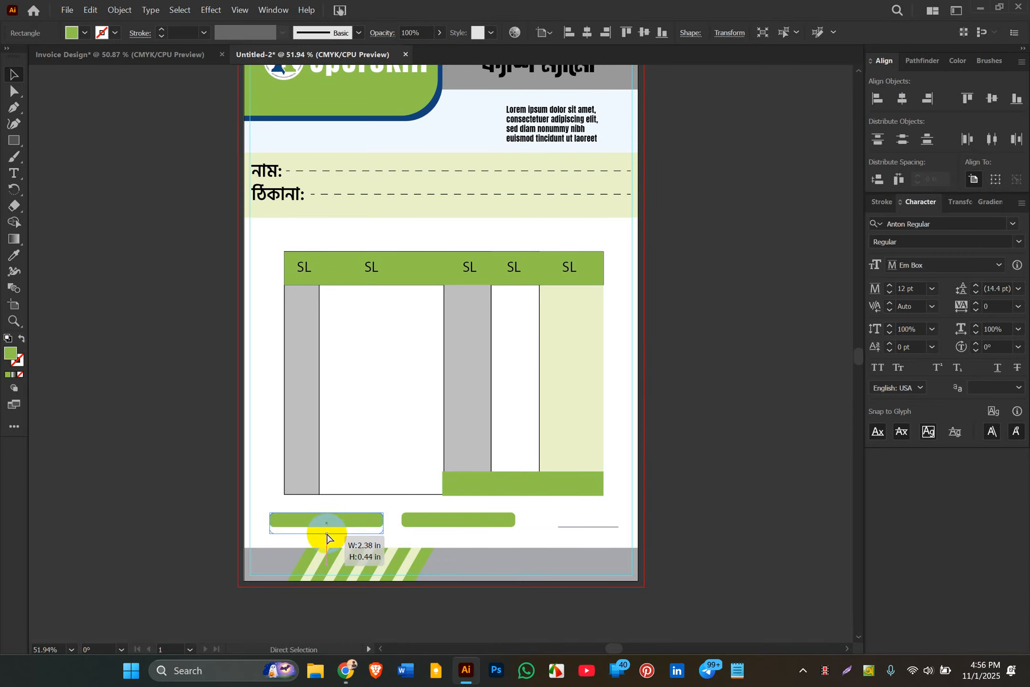
click(430, 522)
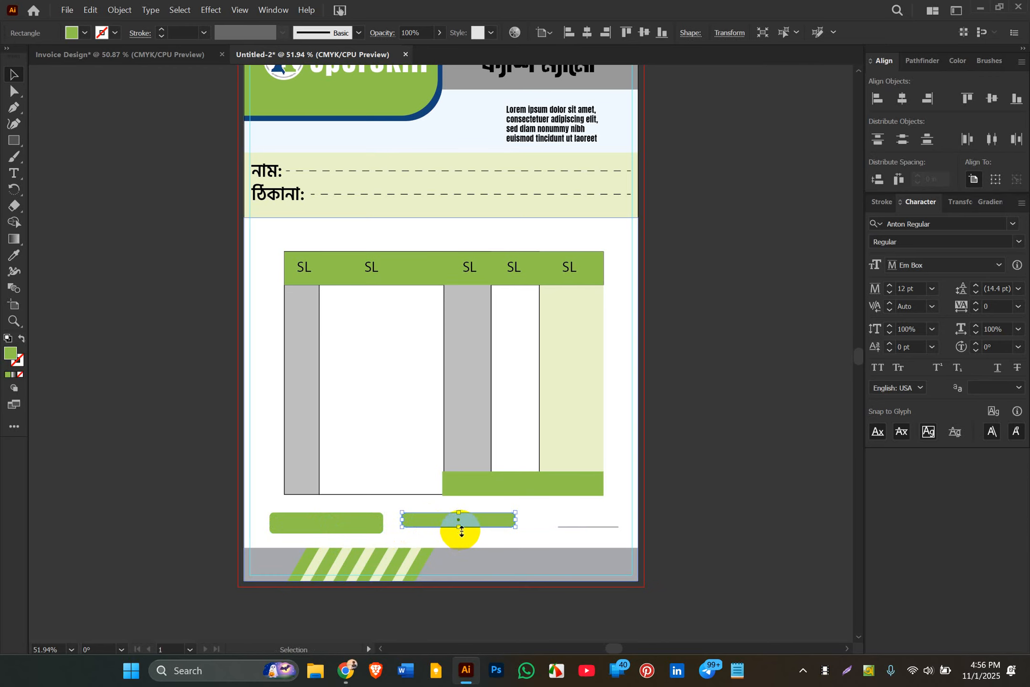
drag(462, 530, 460, 534)
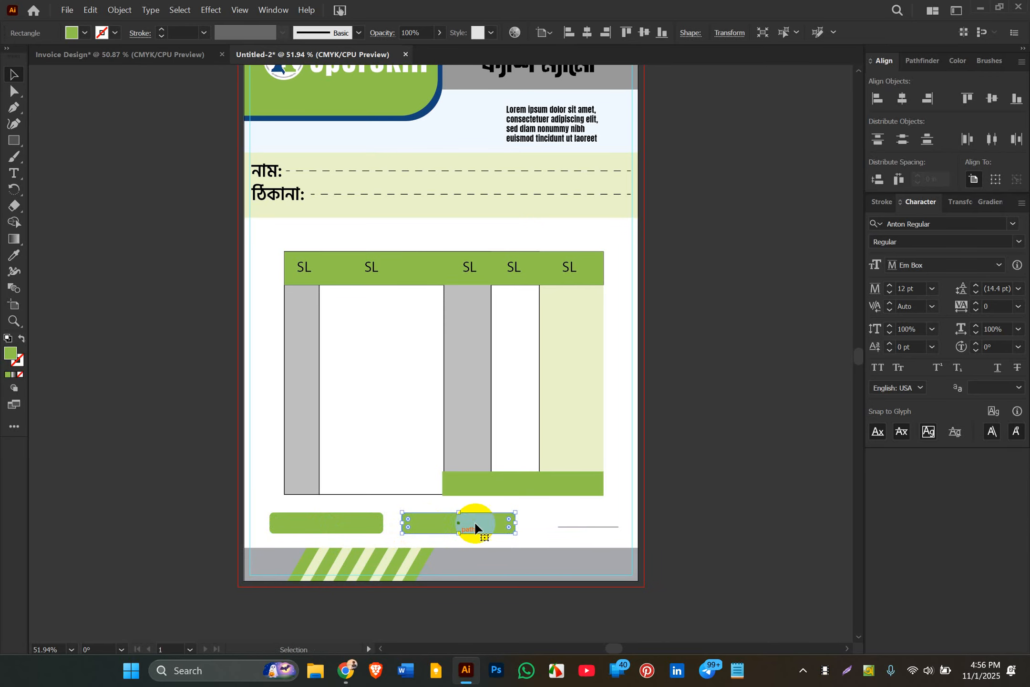
click(775, 492)
scroll(731, 524, down, 1)
scroll(731, 525, up, 2)
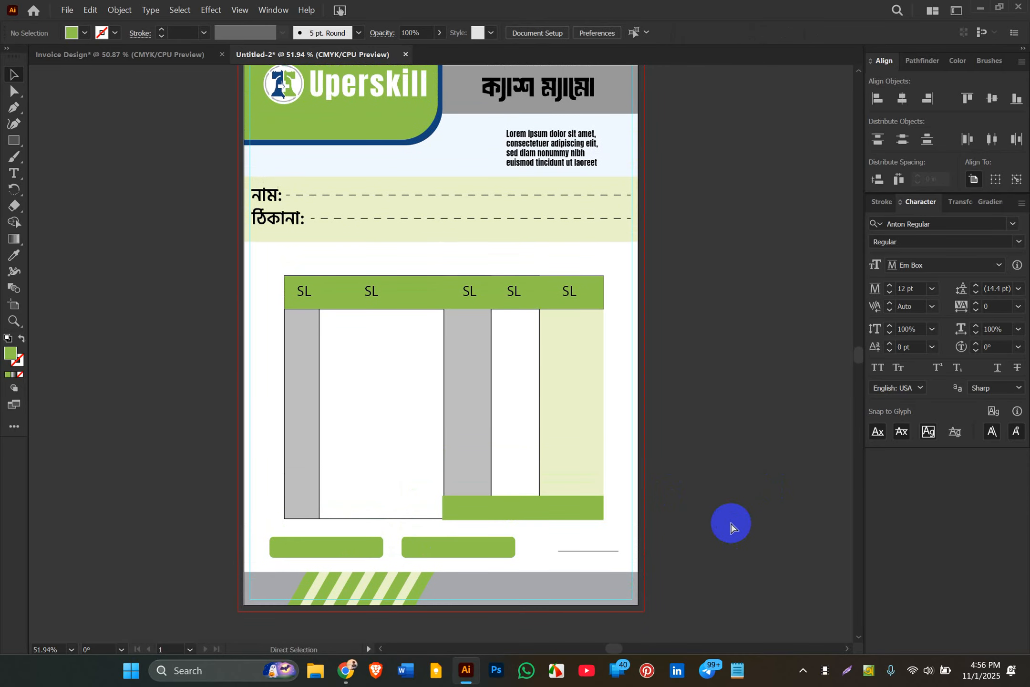
- Delete the green rounded-corner shape behind the Uperskill logo in the header
scroll(731, 525, up, 1)
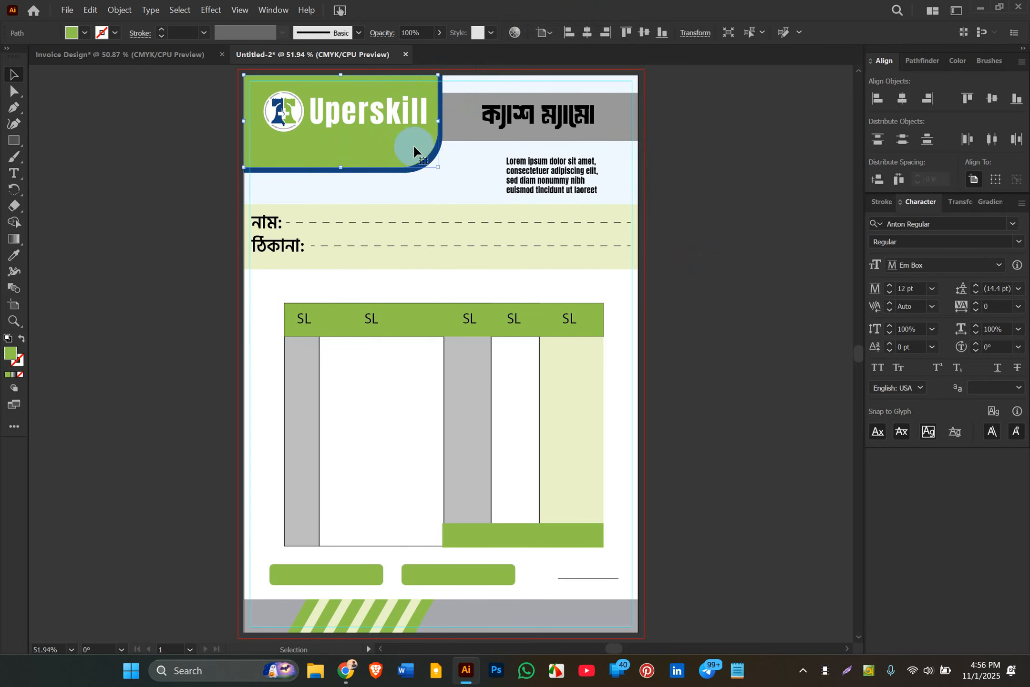
click(447, 162)
click(447, 163)
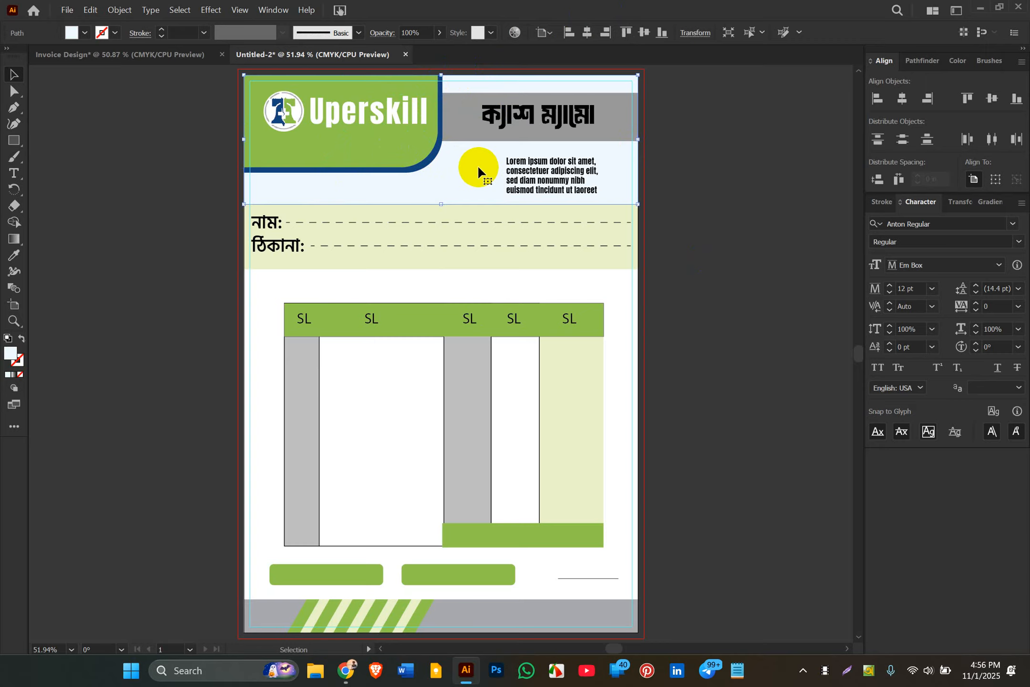
drag(478, 167, 409, 159)
click(409, 159)
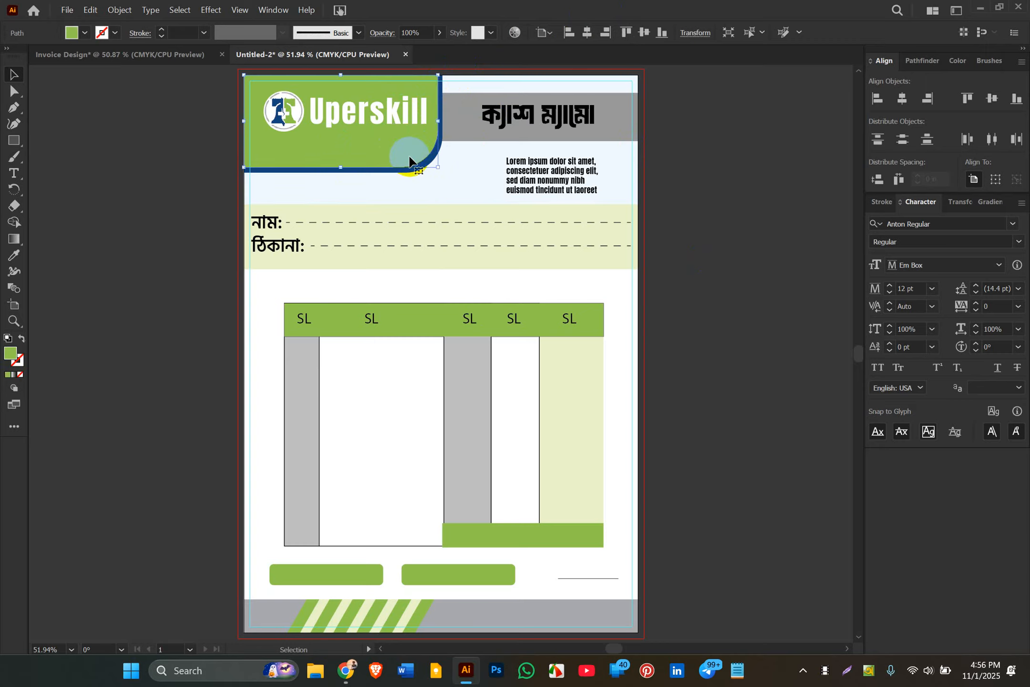
key(a)
key(ctrl+shift+a)
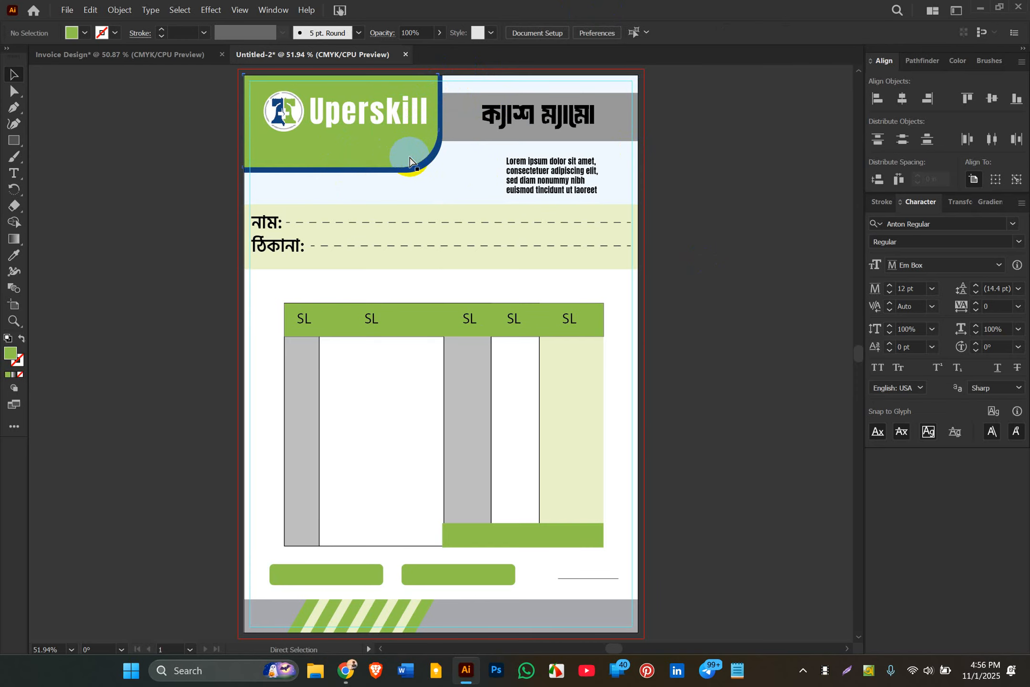
click(409, 159)
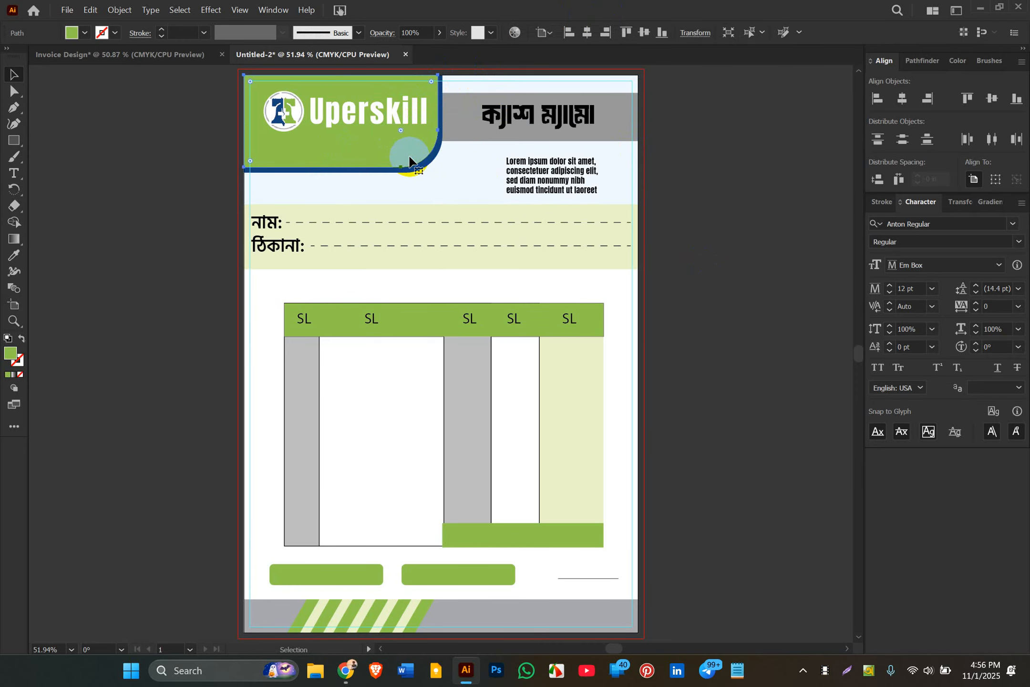
key(Delete)
key(v)
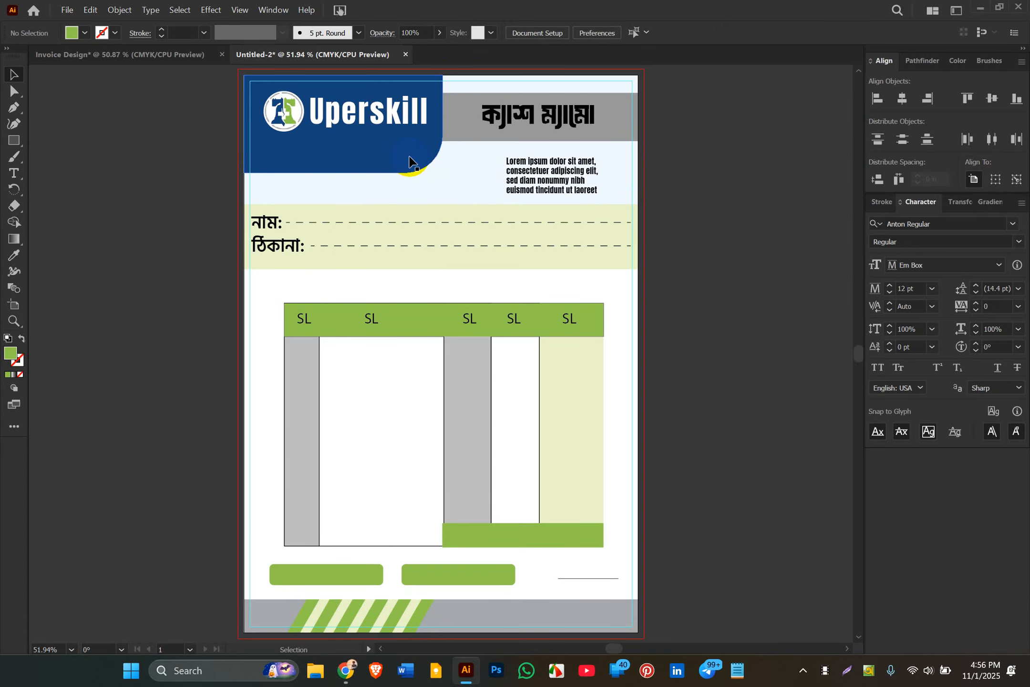
- Delete the dark blue rounded-corner shape behind the logo as well
right_click(410, 162)
click(389, 149)
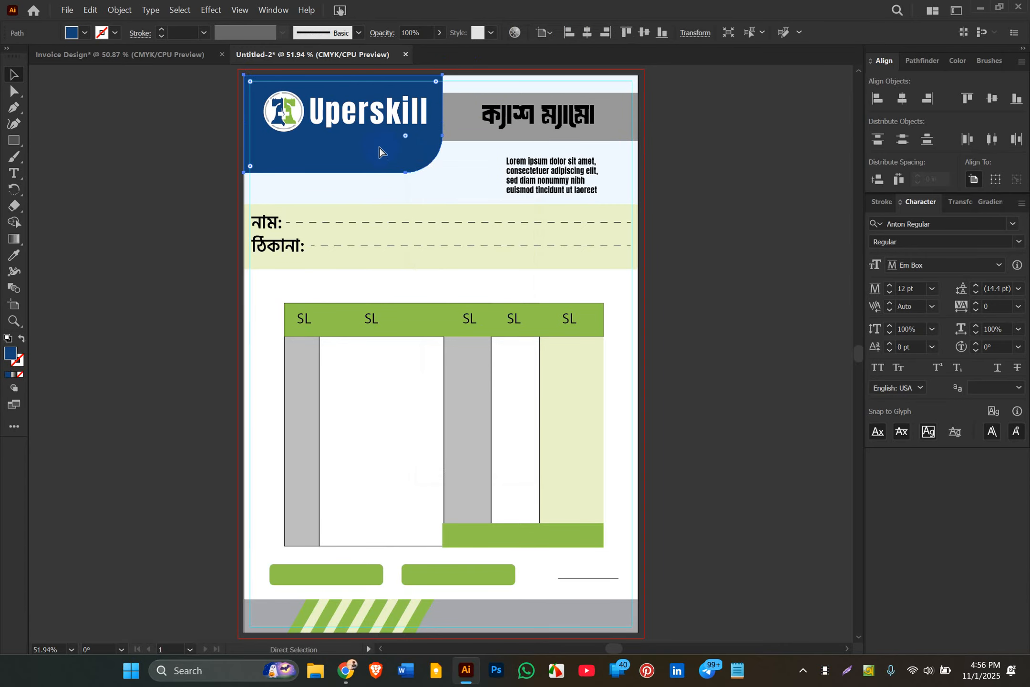
click(380, 150)
key(Delete)
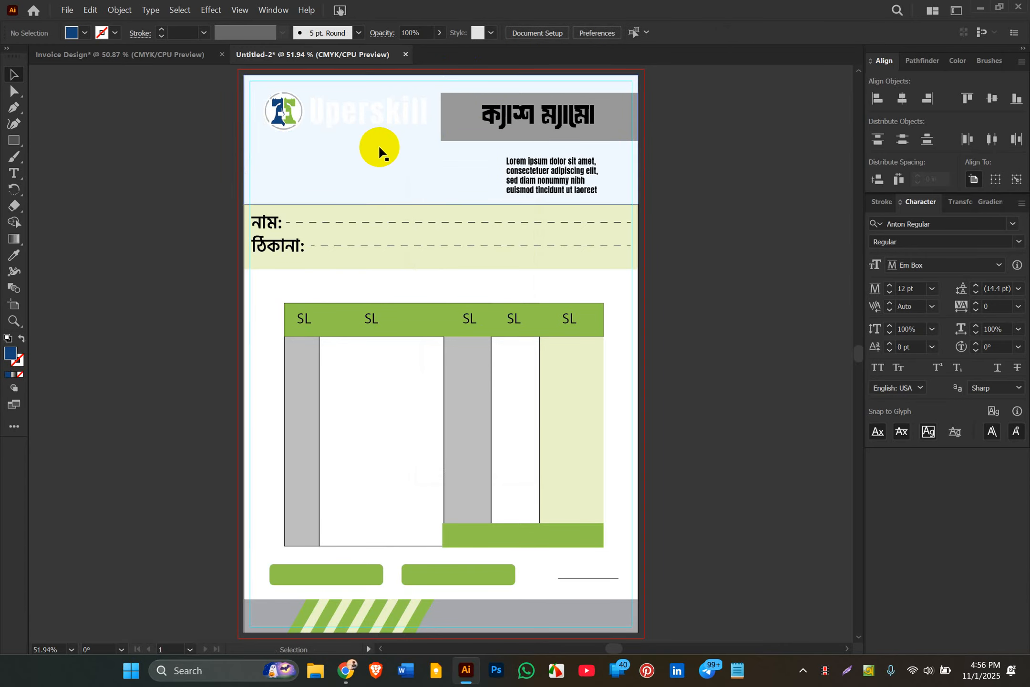
- Fill the pale blue header background rectangle with the dark blue swatch
click(418, 195)
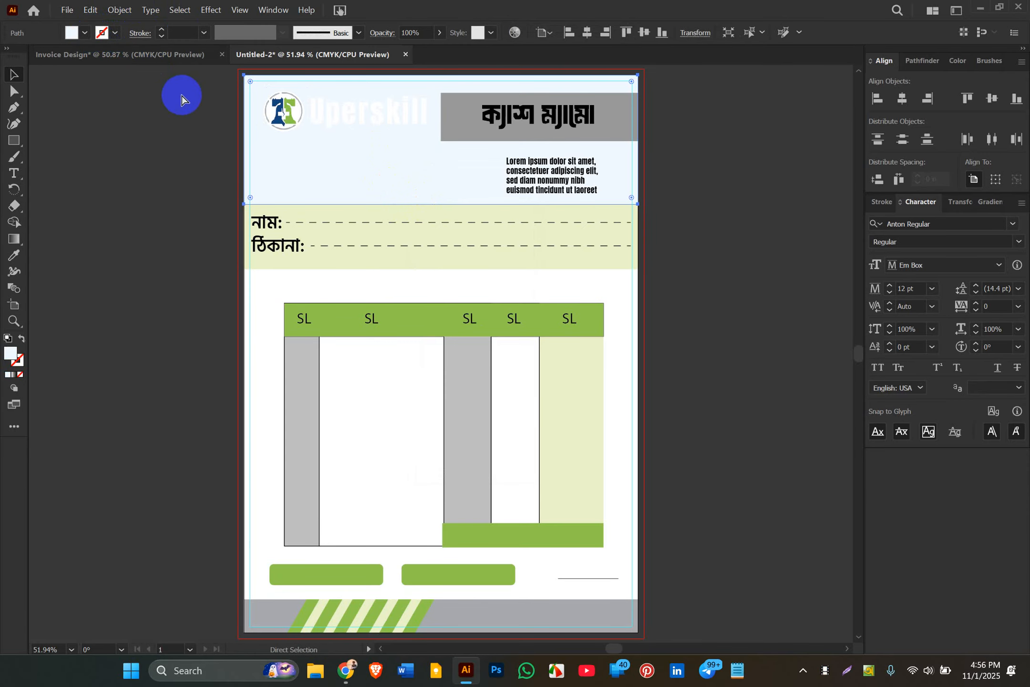
key(v)
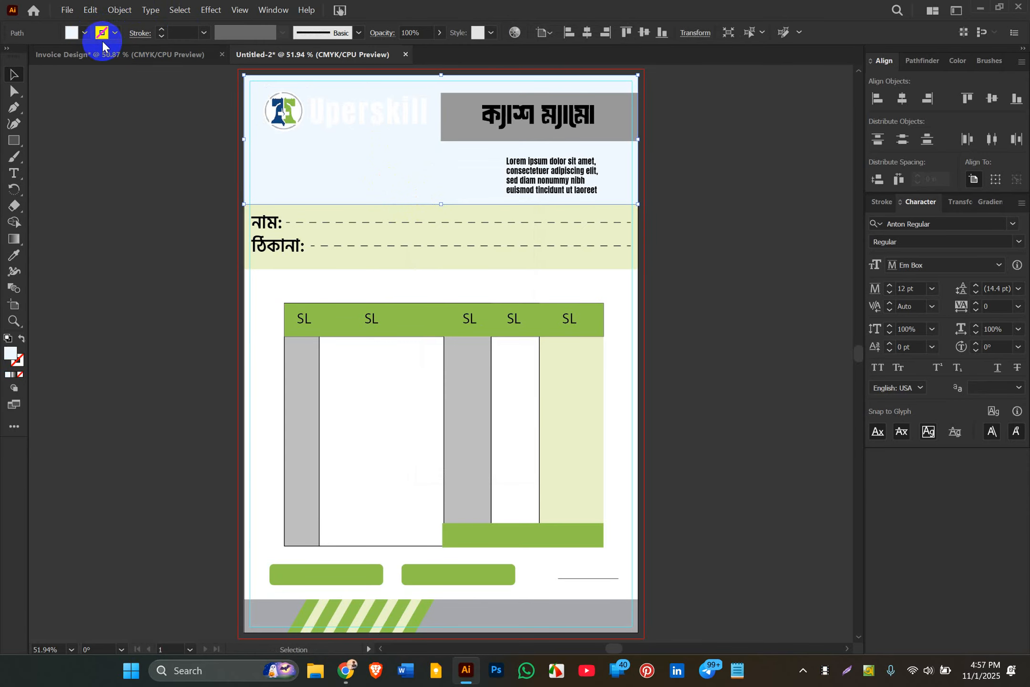
click(90, 34)
click(86, 56)
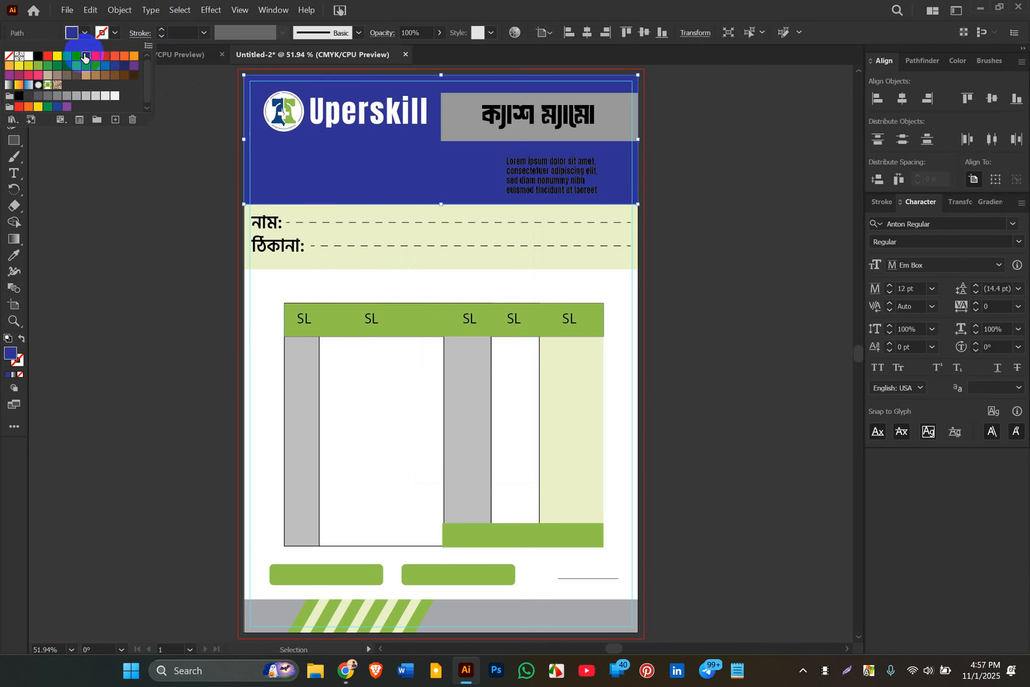
click(165, 234)
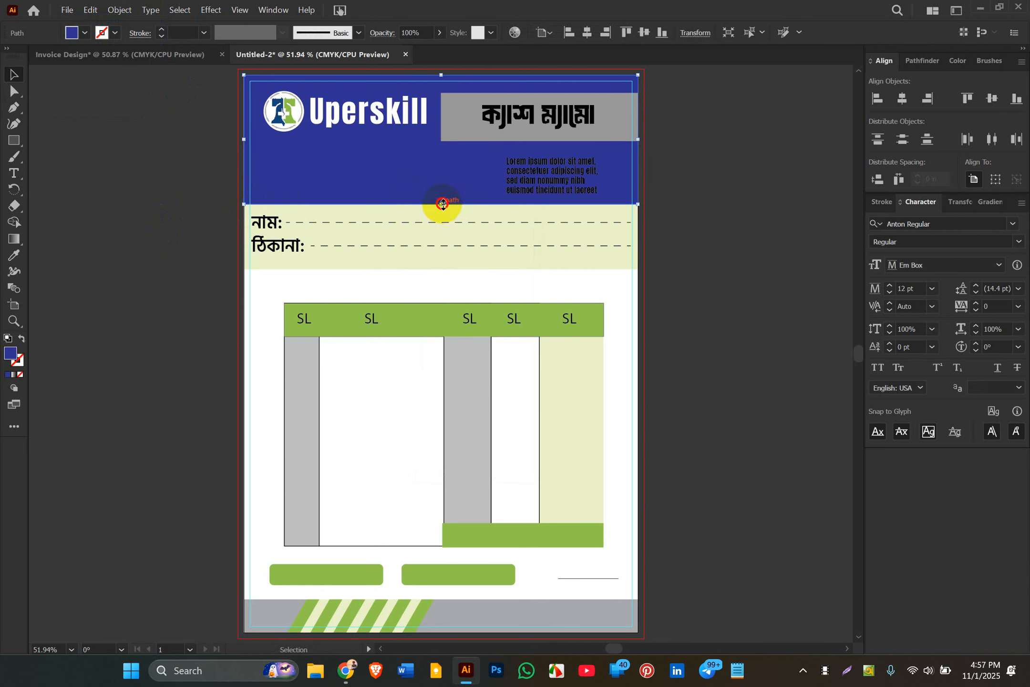
- Shrink the dark blue rectangle in height and width so it only frames the logo and the Uperskill name
drag(441, 205, 436, 145)
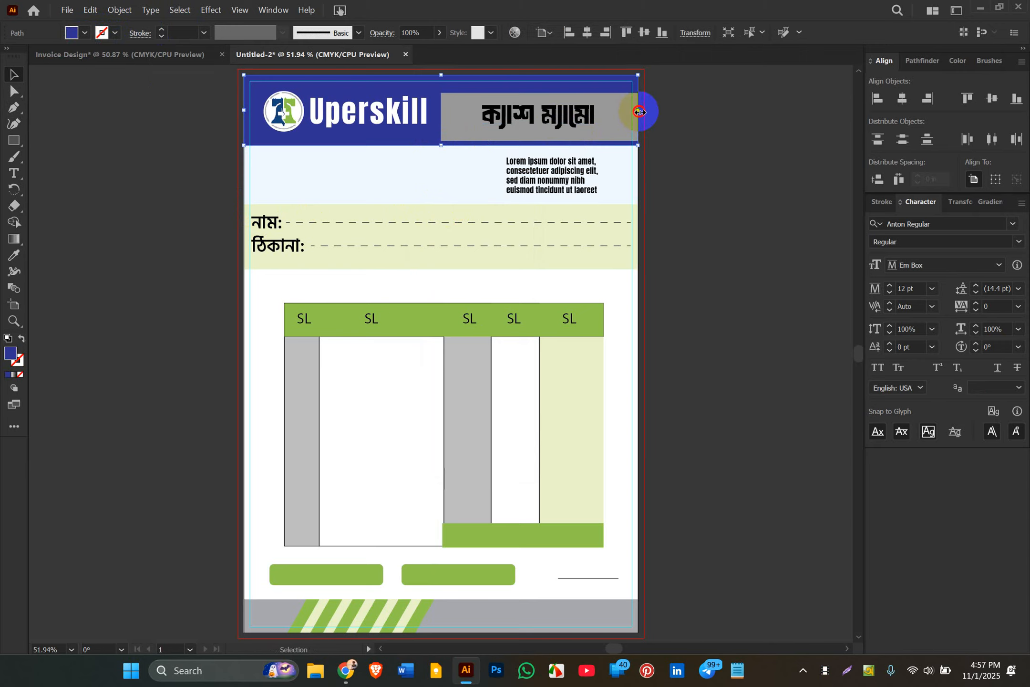
drag(639, 110, 434, 115)
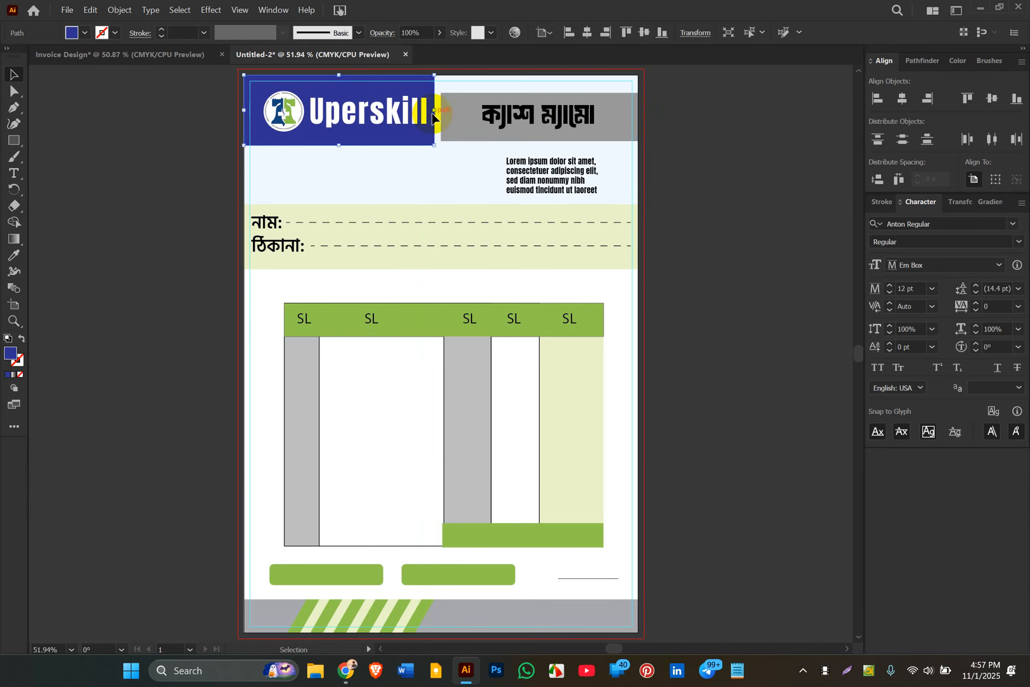
click(172, 131)
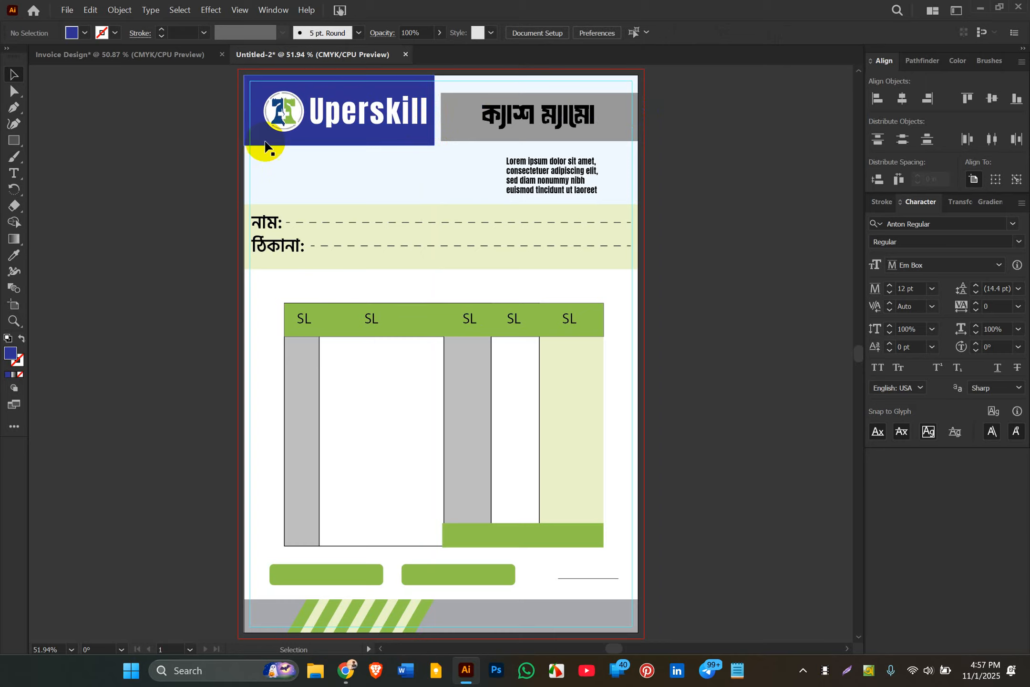
- Draw a blue triangle with the Pen tool under the logo block, sloping from its lower right corner to the page's left edge at about 2.57 in
click(428, 141)
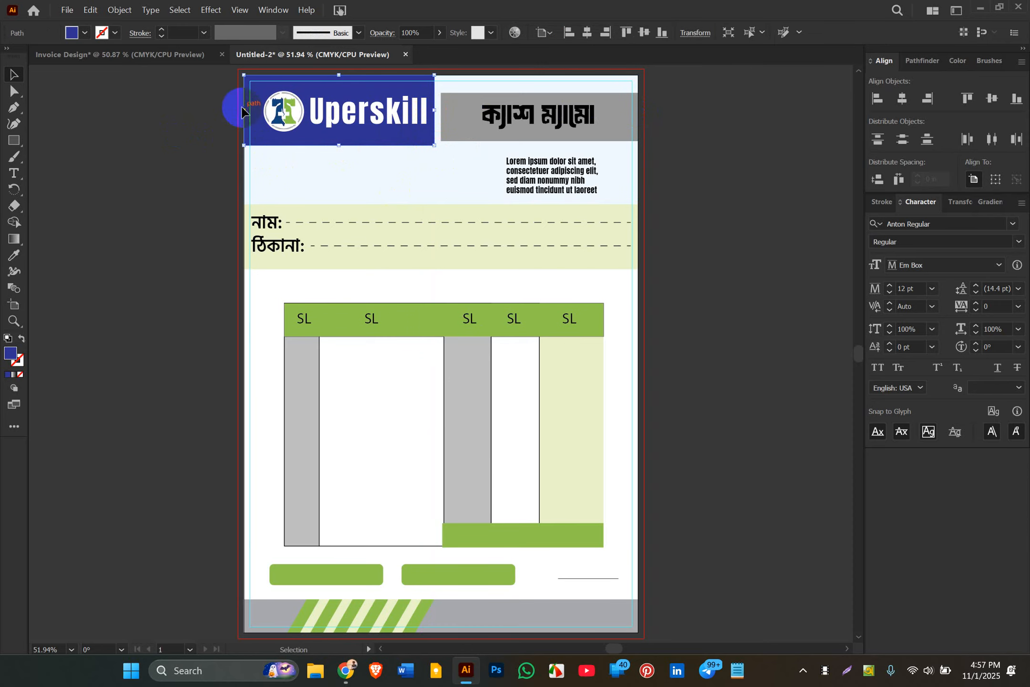
click(14, 108)
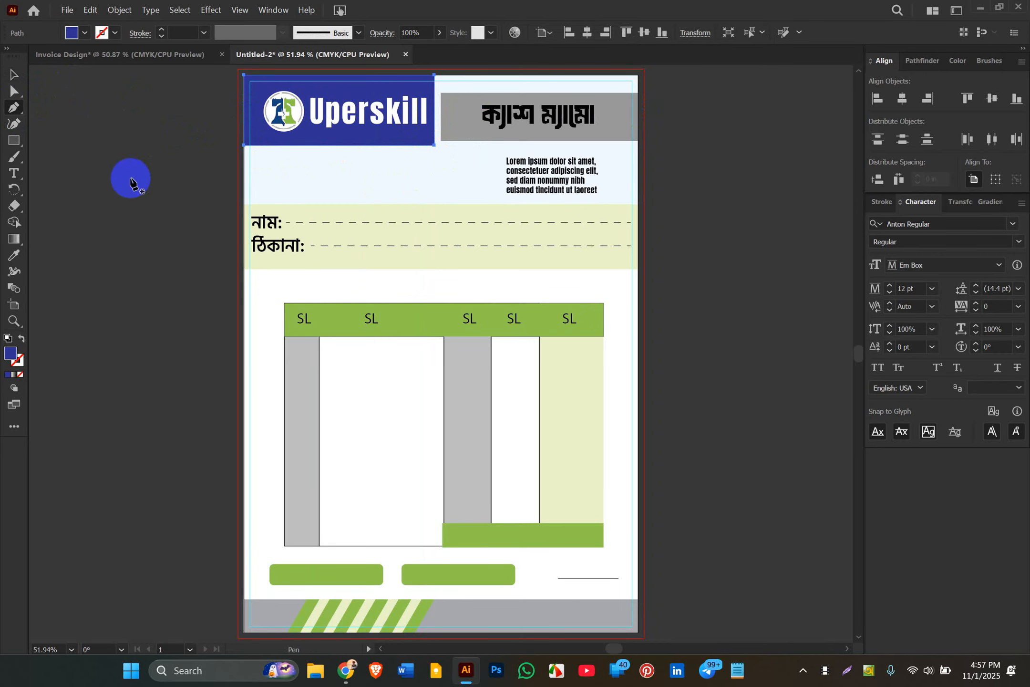
click(14, 75)
click(46, 113)
click(13, 107)
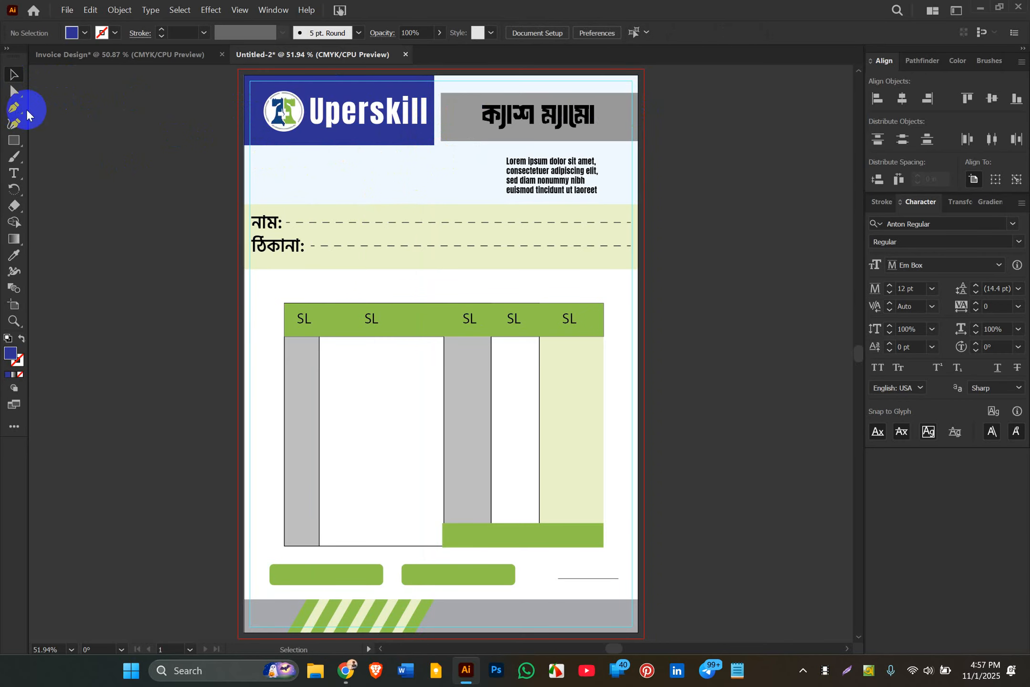
click(434, 144)
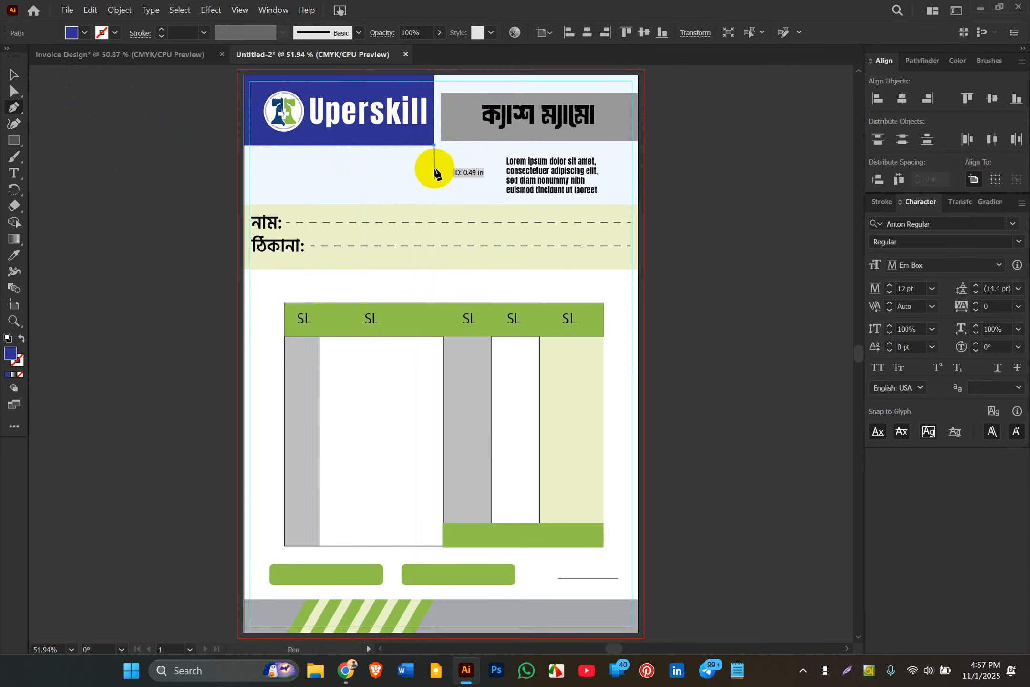
click(244, 197)
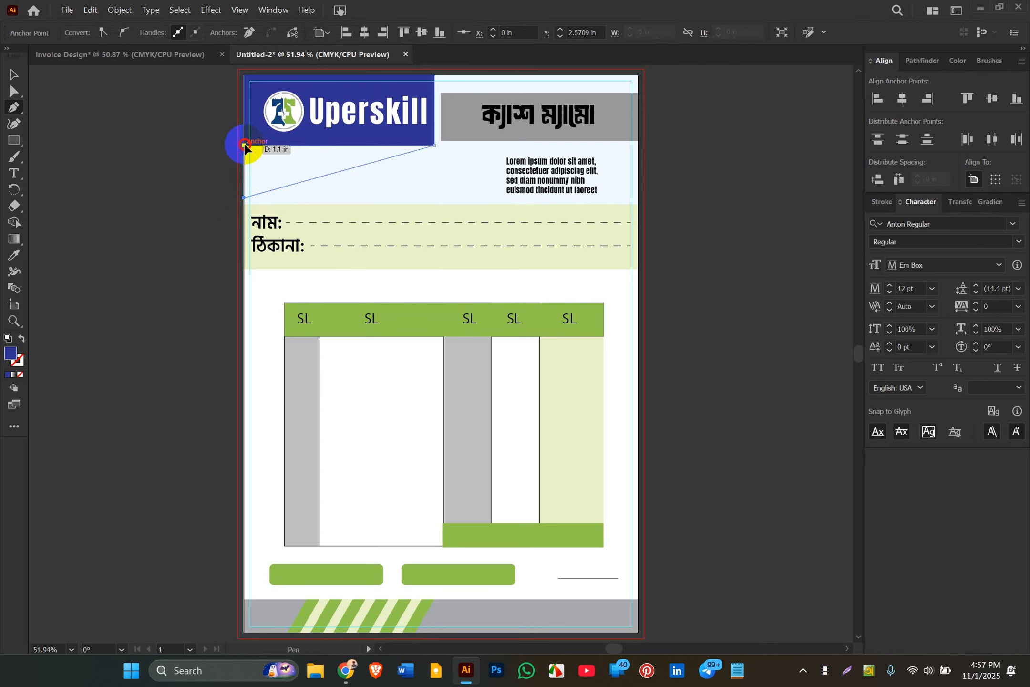
click(245, 144)
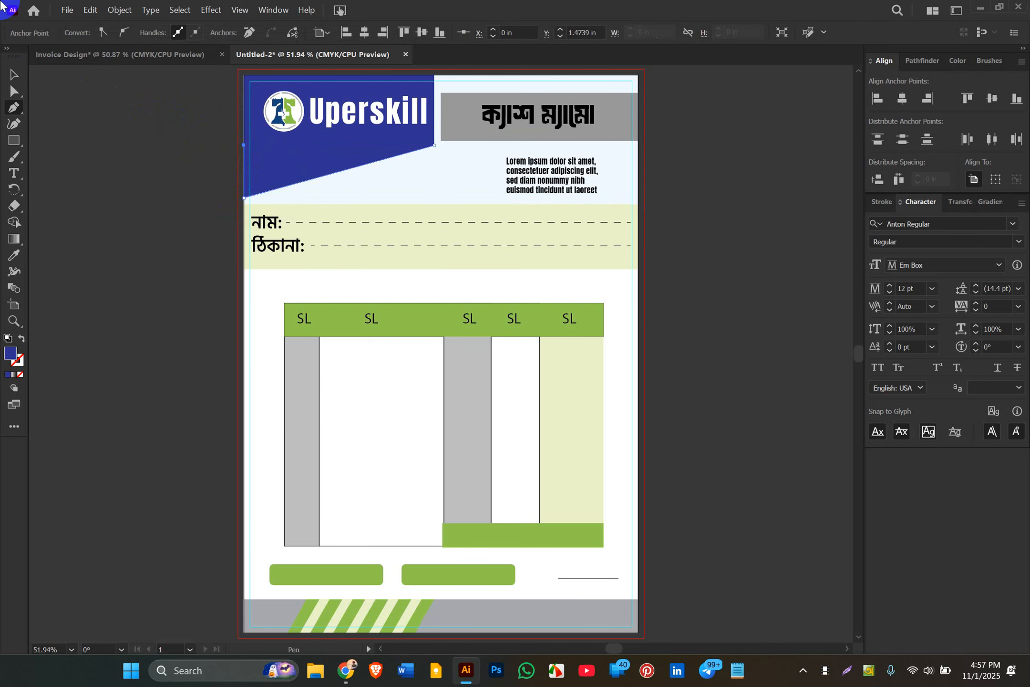
click(13, 75)
click(152, 212)
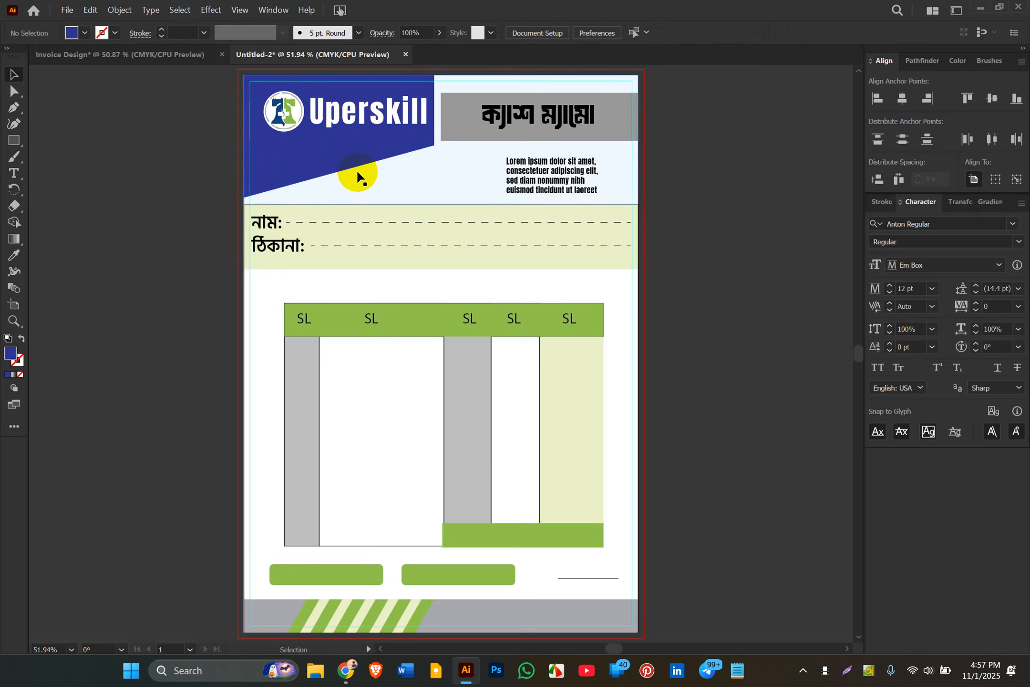
- Draw a closed blue shape with three downward spikes over the sloped edge of the logo block using the Pen tool
click(16, 111)
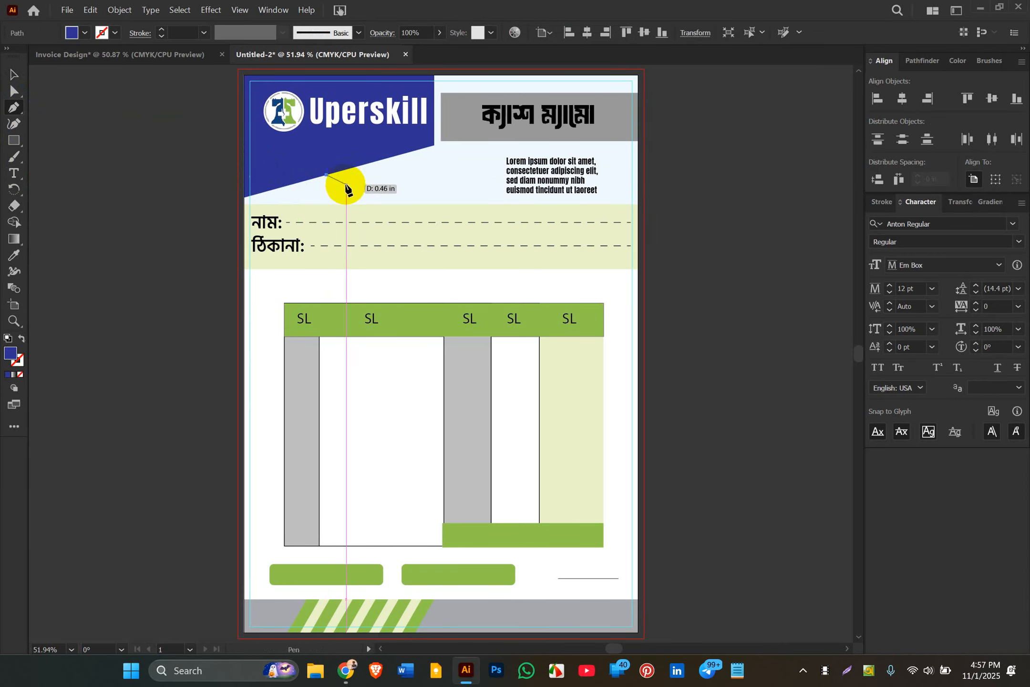
drag(346, 183, 339, 170)
click(336, 164)
click(369, 178)
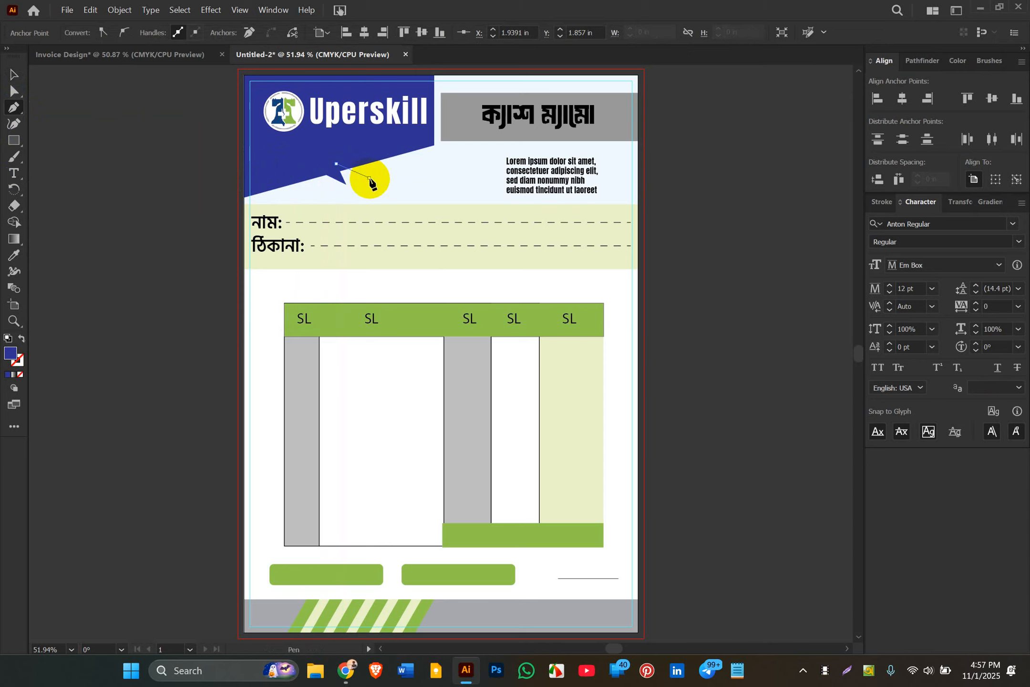
click(356, 156)
click(399, 175)
click(374, 137)
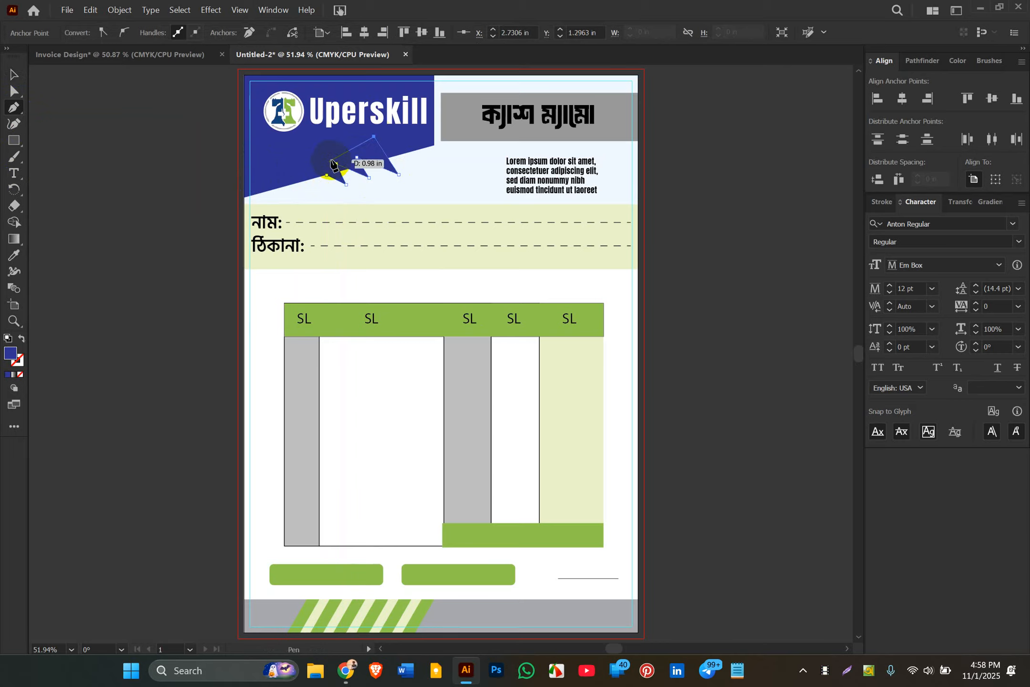
click(323, 163)
click(326, 175)
click(346, 185)
click(11, 74)
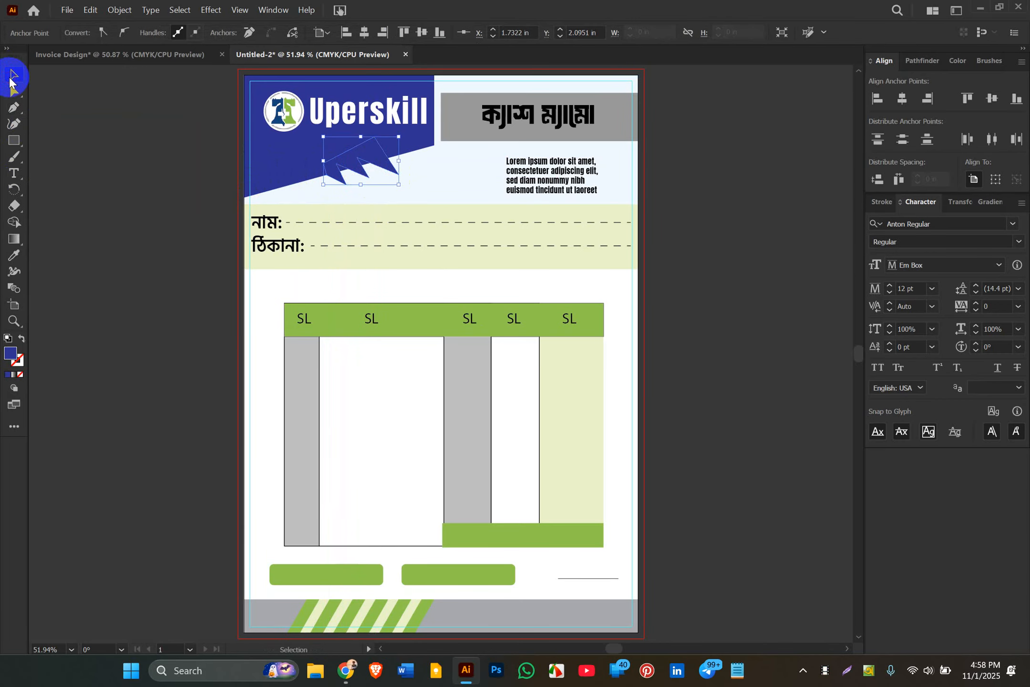
- Move the spiked blue shape along the sloped edge toward the logo block's lower right corner, and delete it
click(92, 143)
click(258, 224)
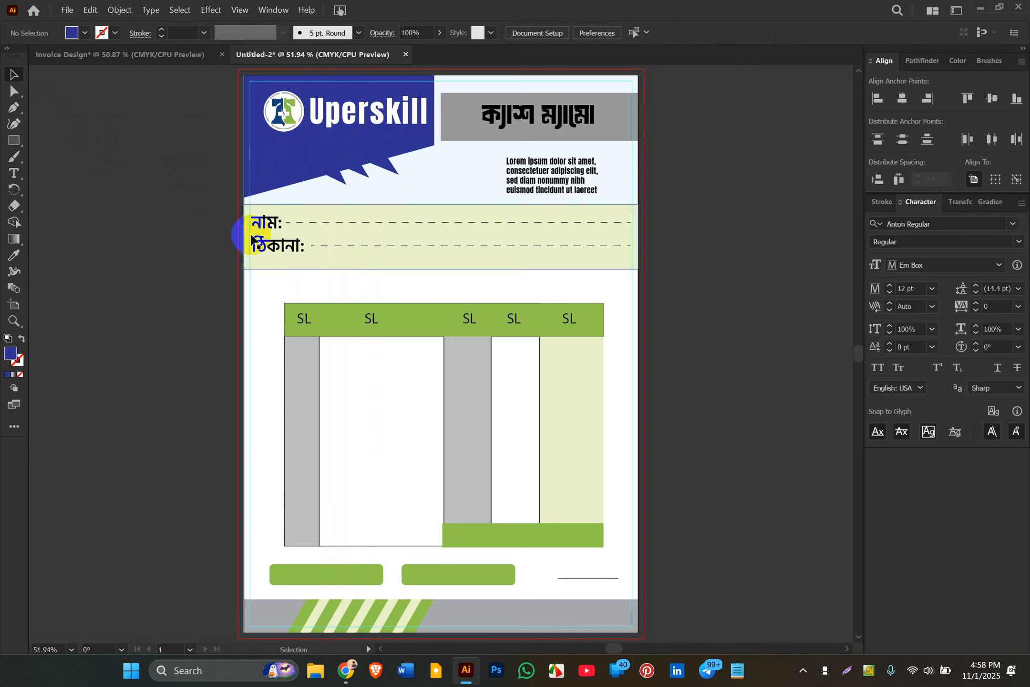
click(351, 179)
drag(352, 179, 409, 162)
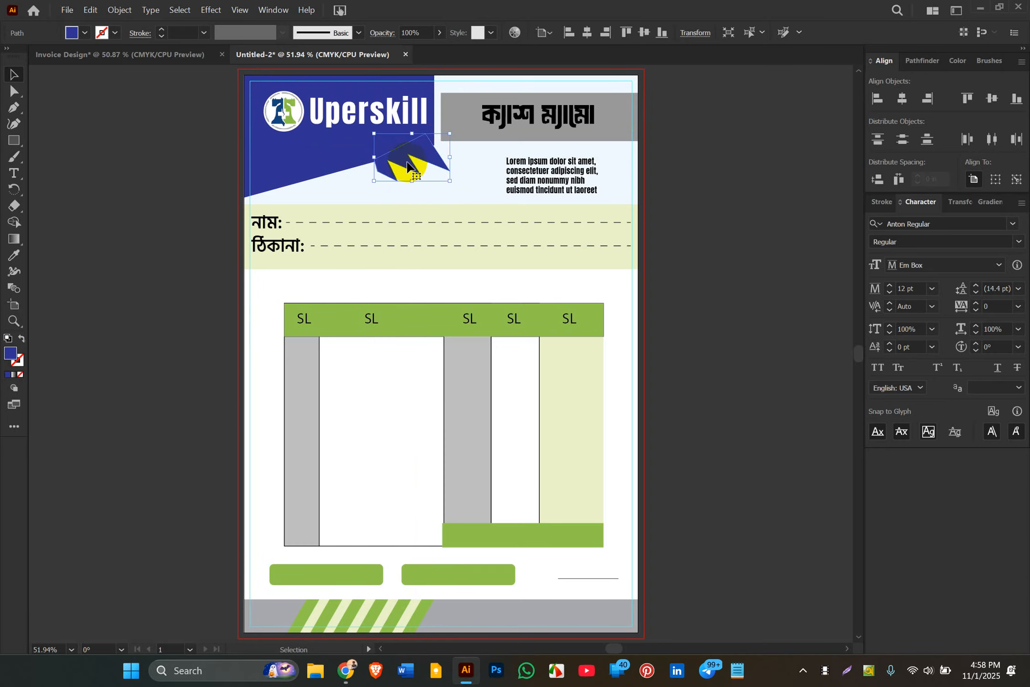
click(689, 152)
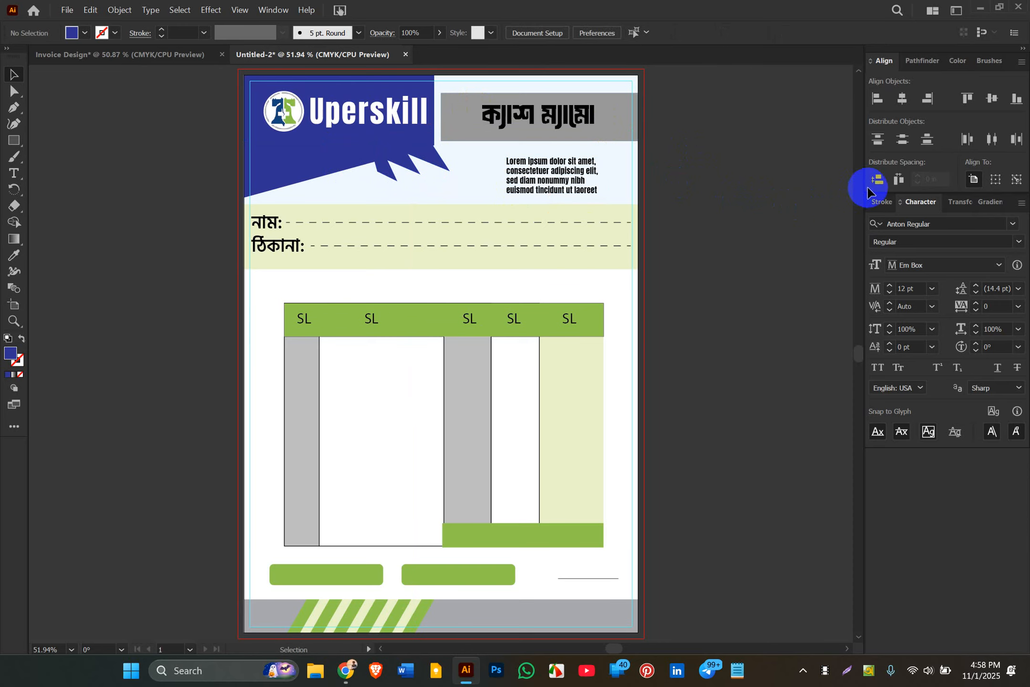
click(413, 161)
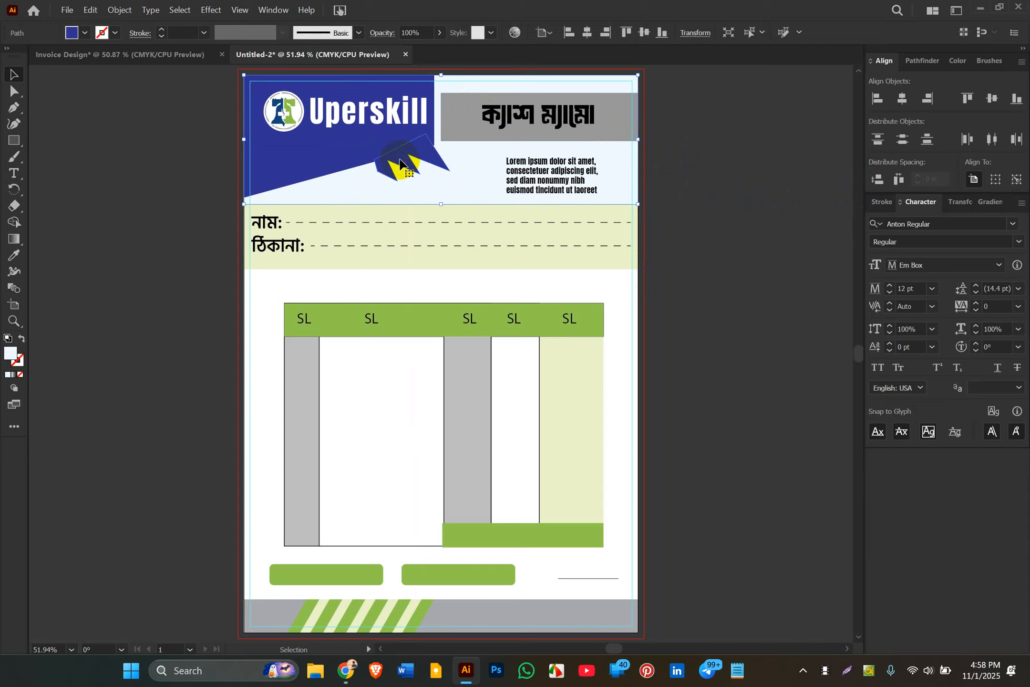
key(Delete)
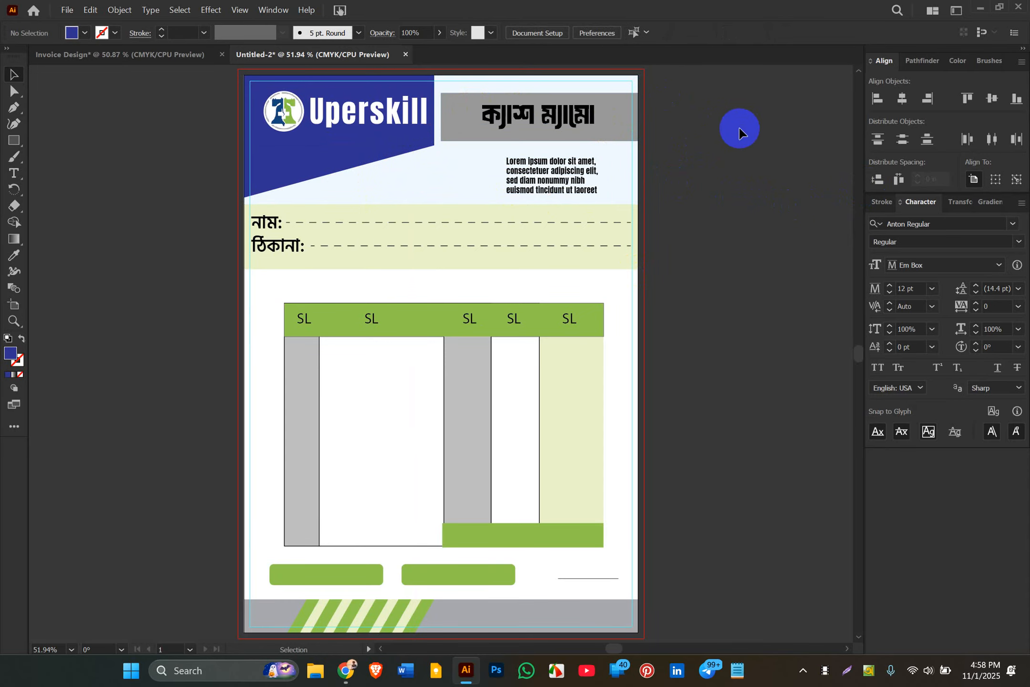
- Slant the logo block's right side by moving its top right anchor to about X 5.39 in, and delete the blue triangle beneath it
click(430, 139)
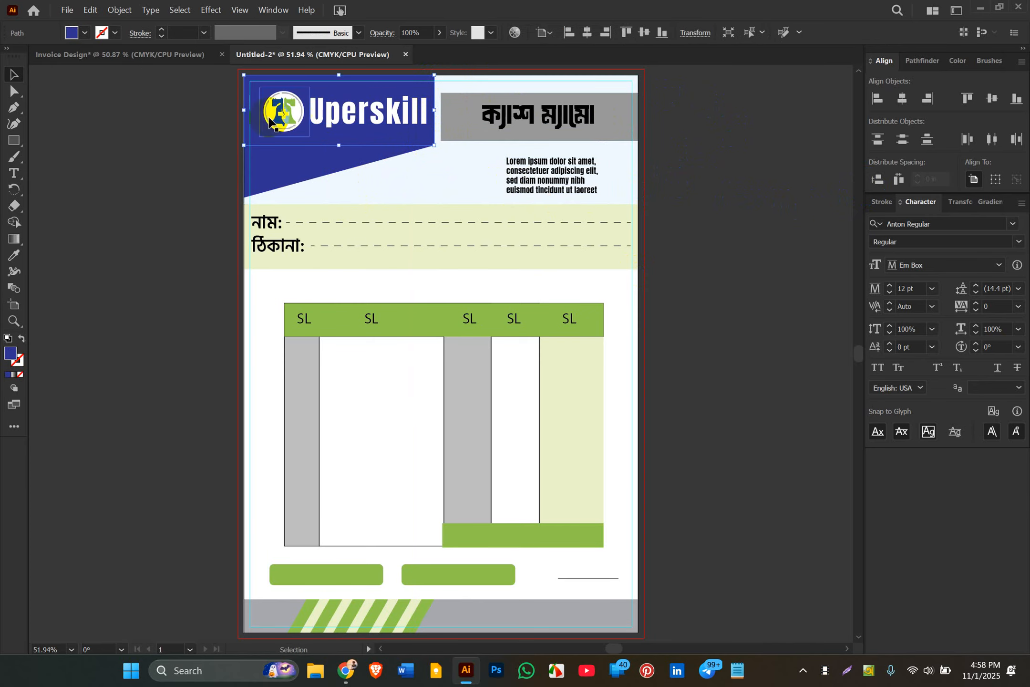
click(15, 90)
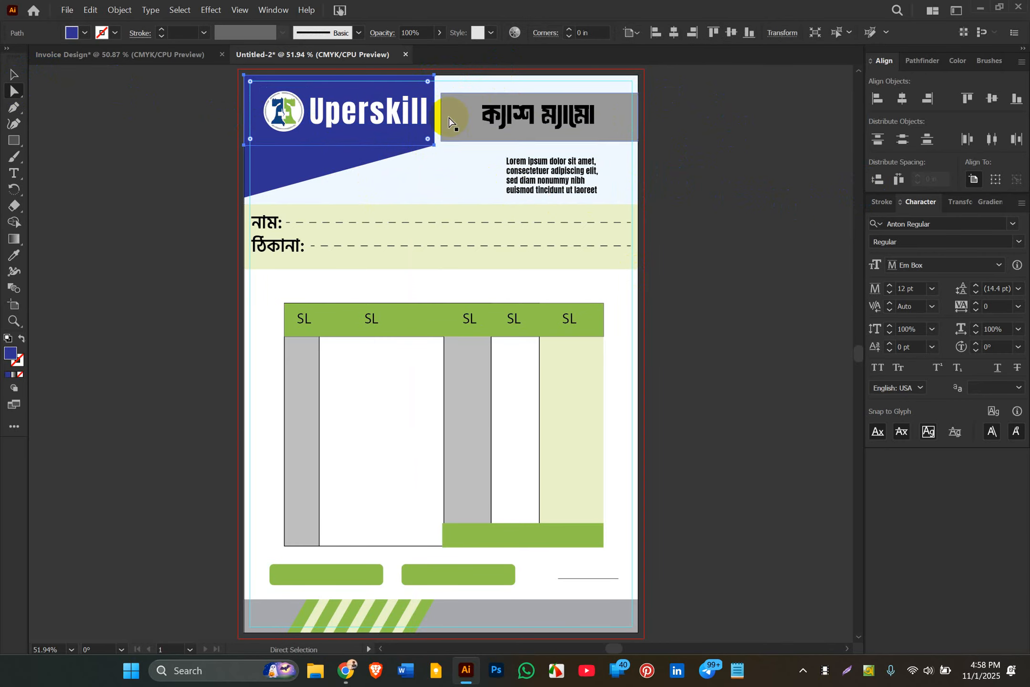
click(434, 76)
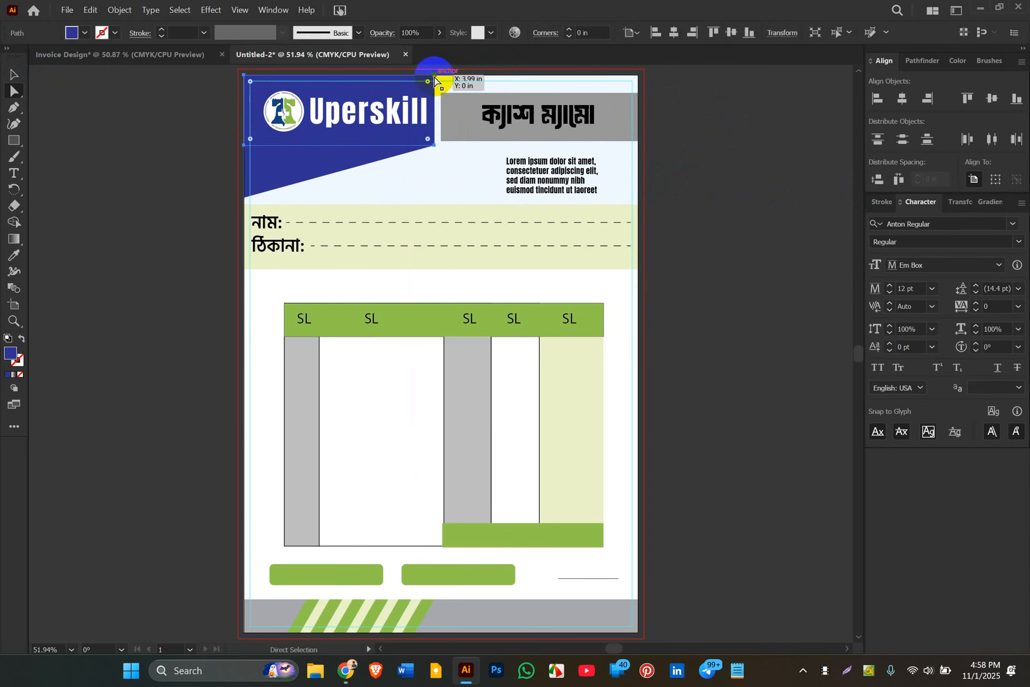
drag(435, 76, 500, 75)
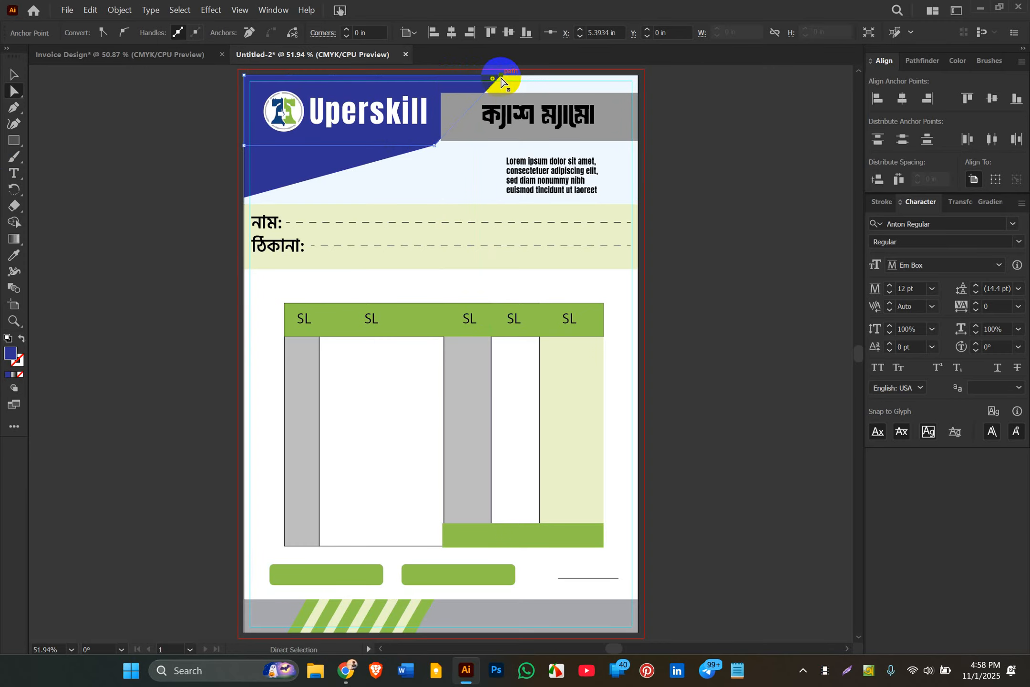
click(9, 79)
click(81, 179)
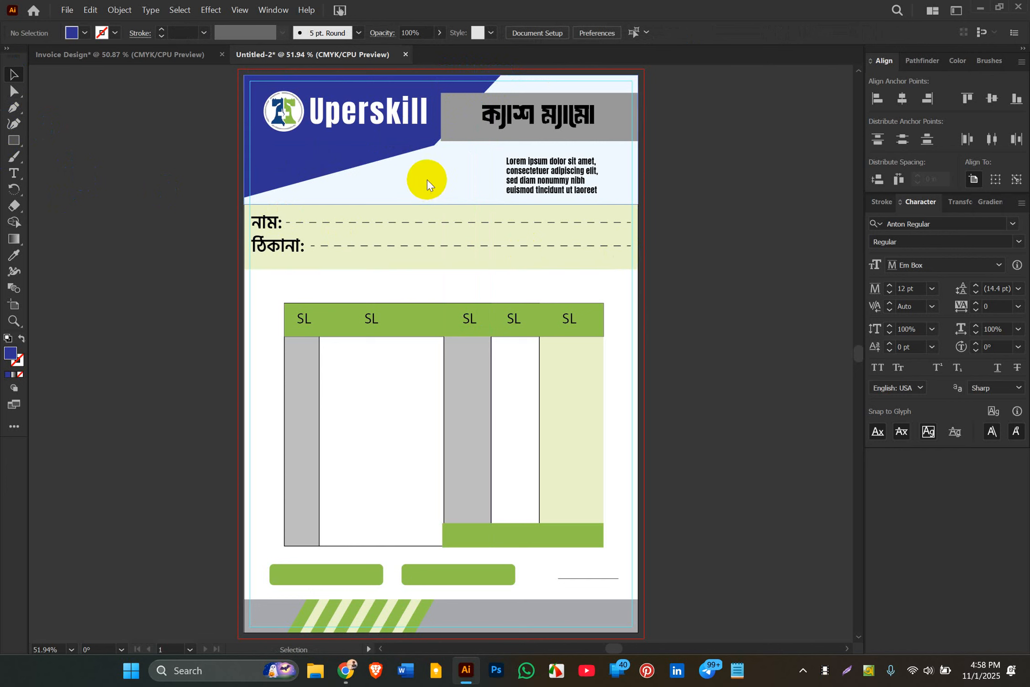
click(338, 160)
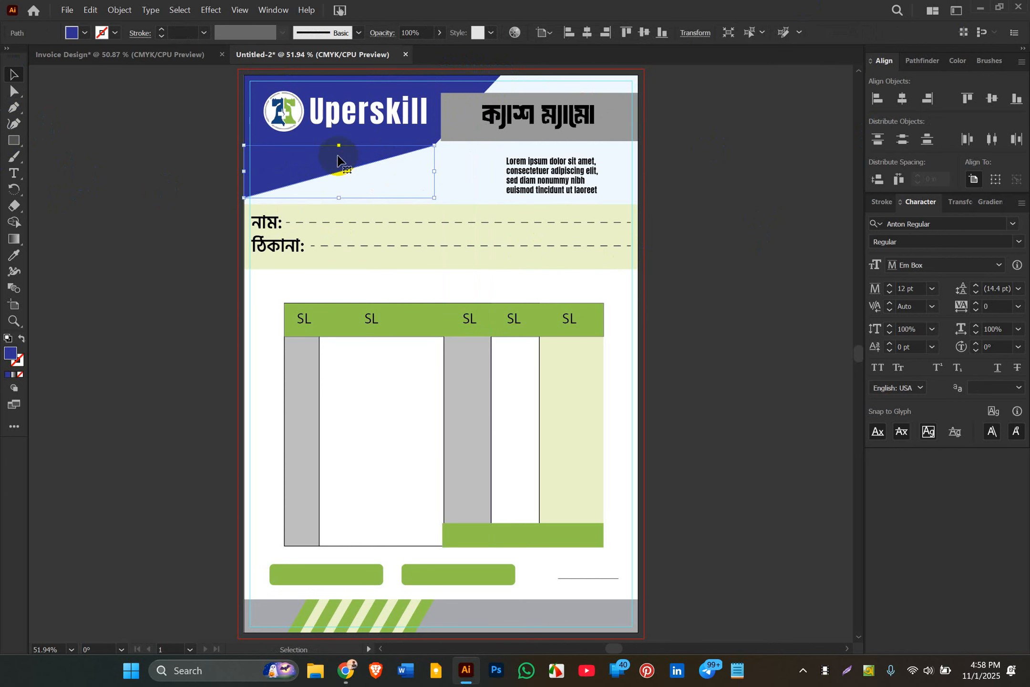
key(Delete)
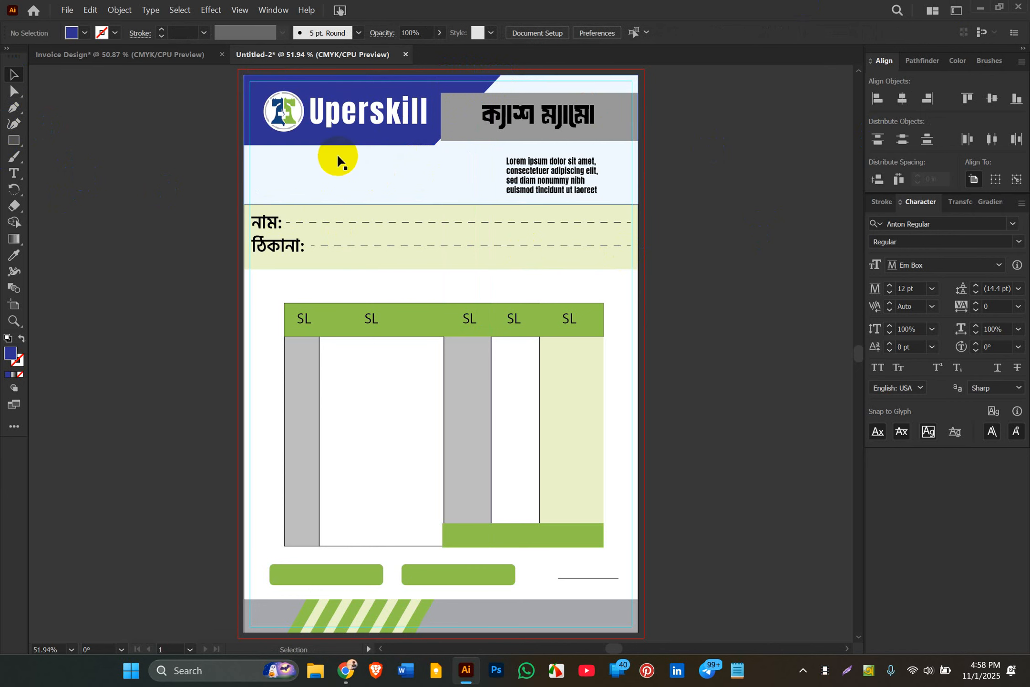
- Send the gray title bar behind the blue logo block and extend its left end under the slanted edge
click(455, 117)
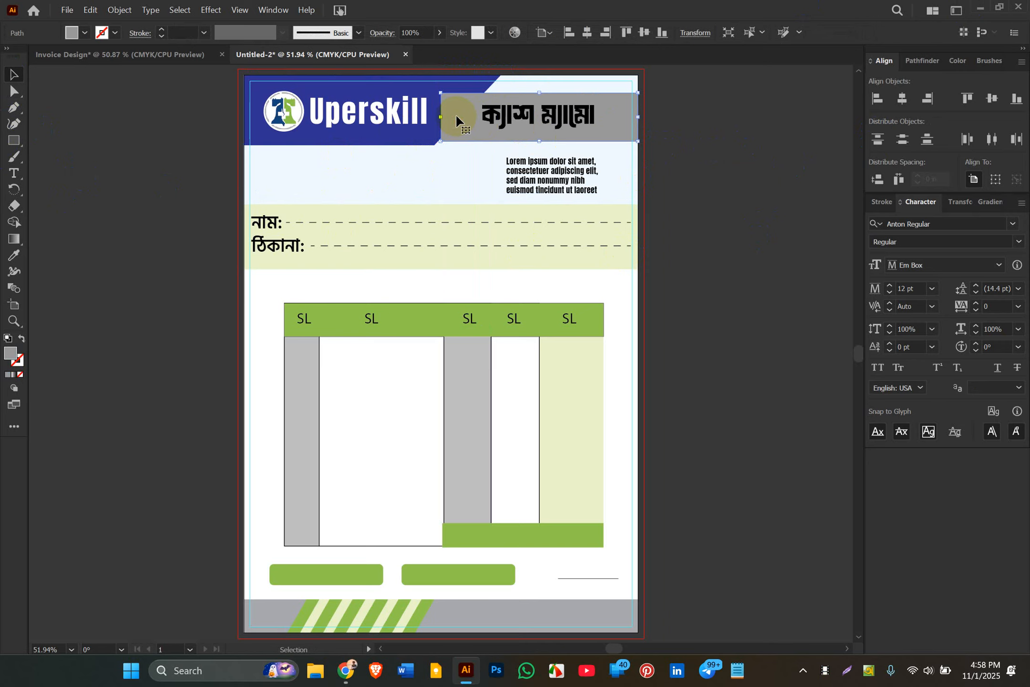
key(ctrl+bracketleft)
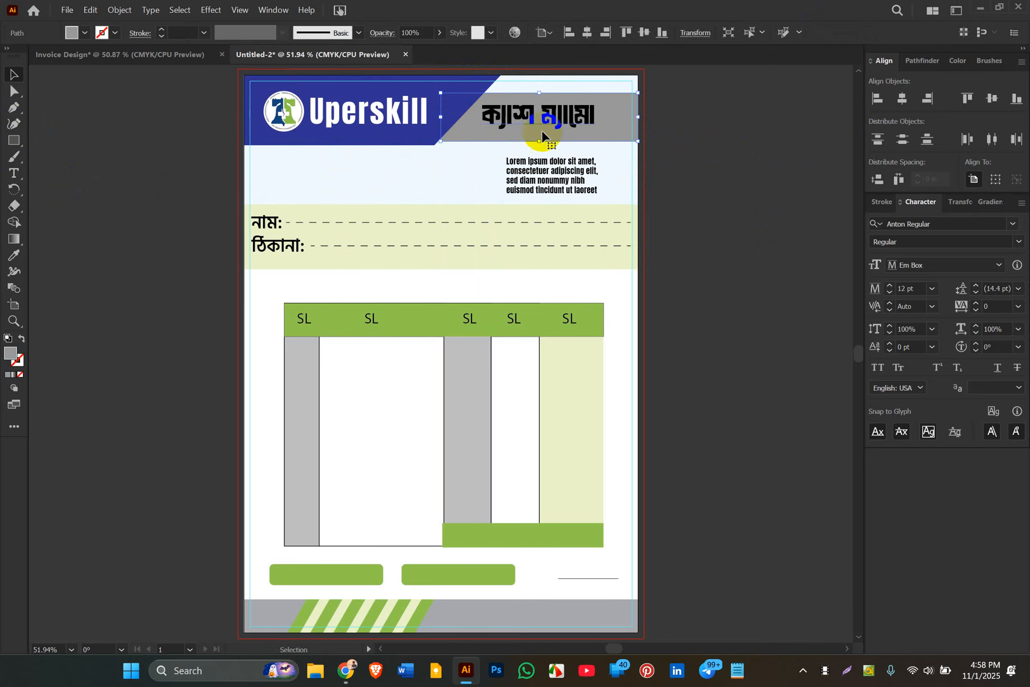
click(719, 144)
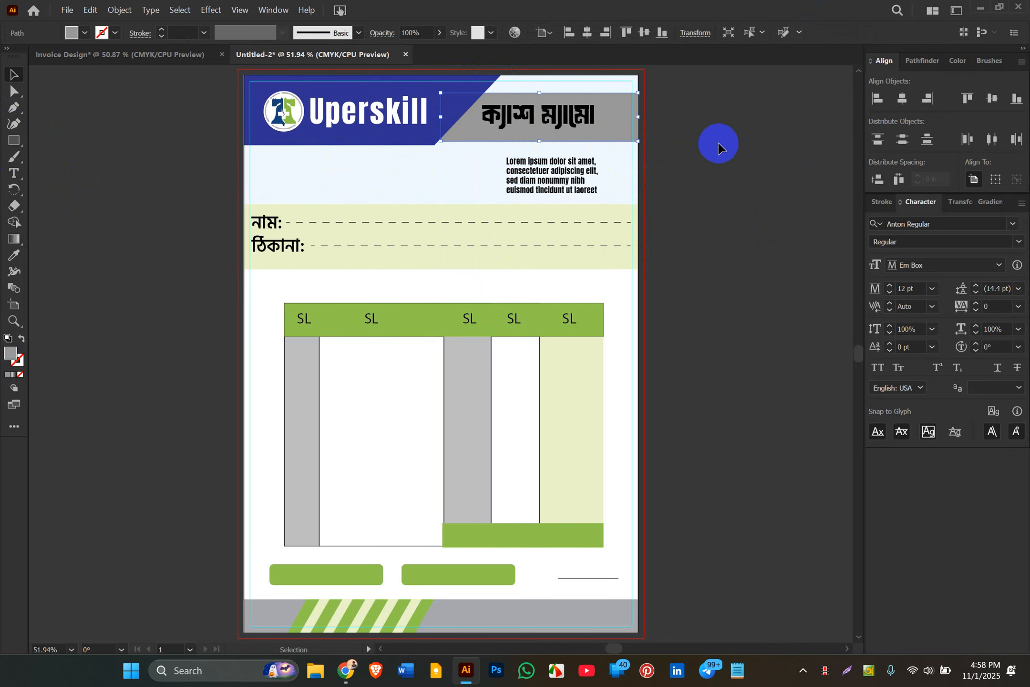
click(456, 128)
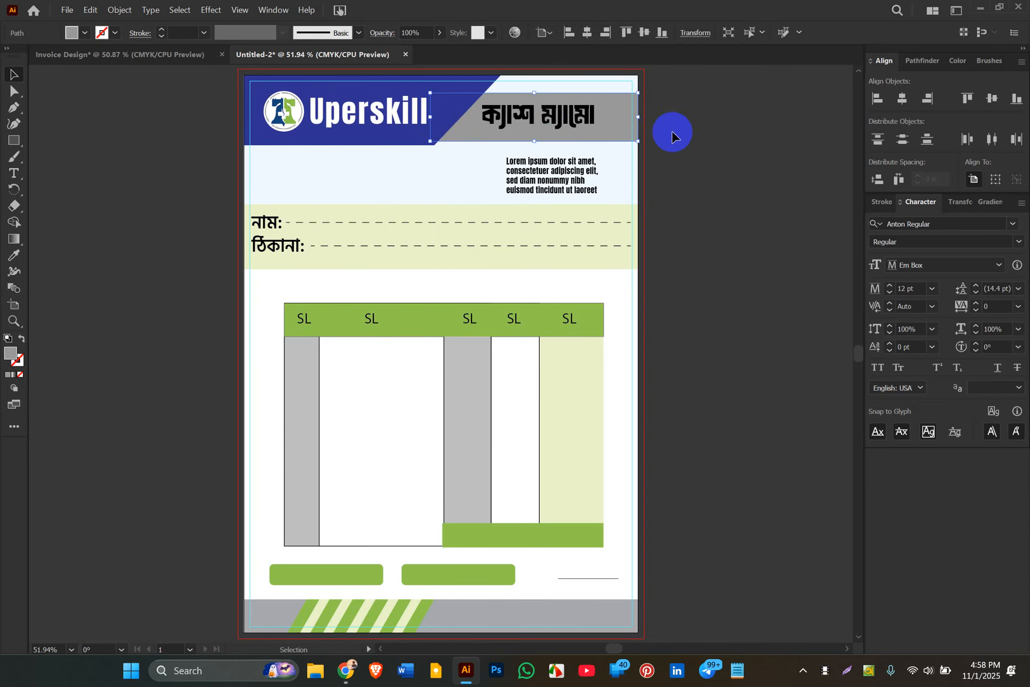
click(678, 145)
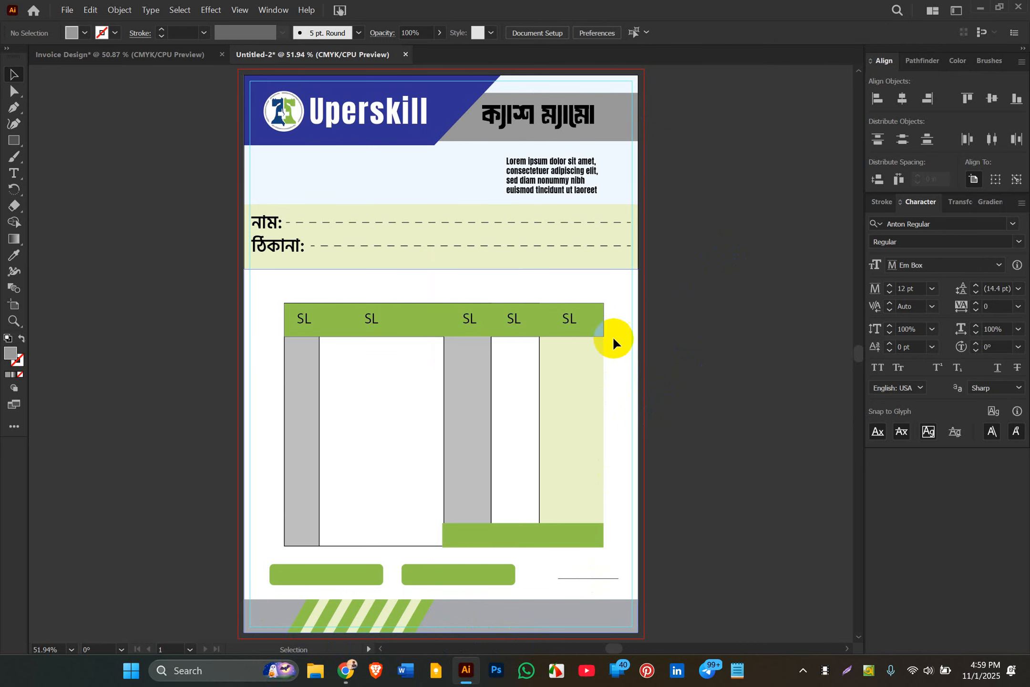
scroll(731, 353, down, 1)
scroll(731, 353, up, 1)
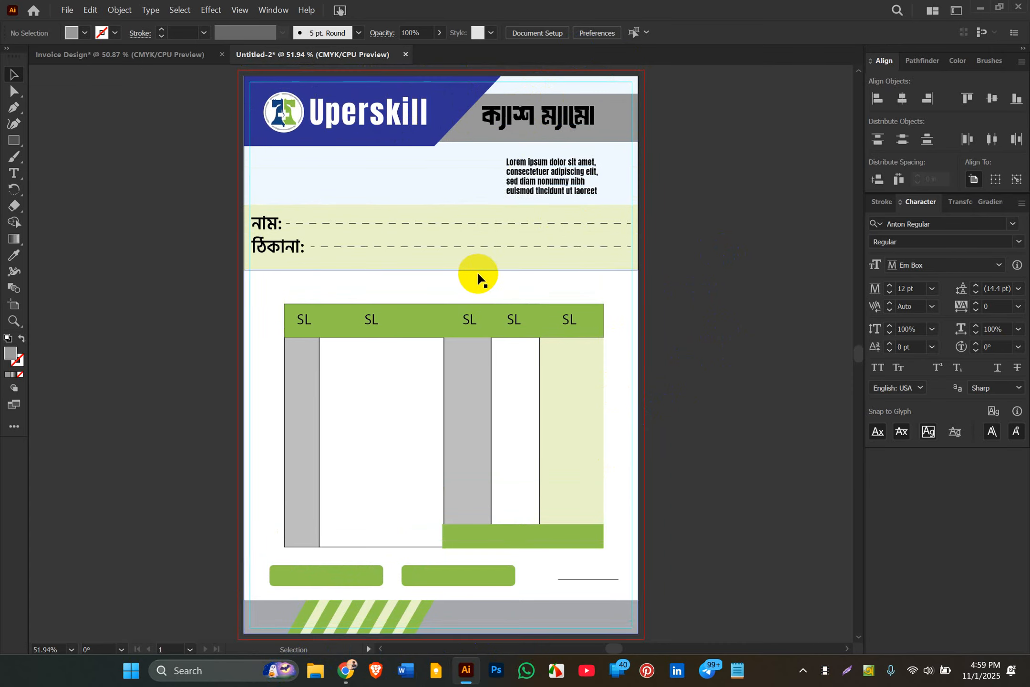
scroll(478, 271, down, 1)
scroll(597, 138, up, 1)
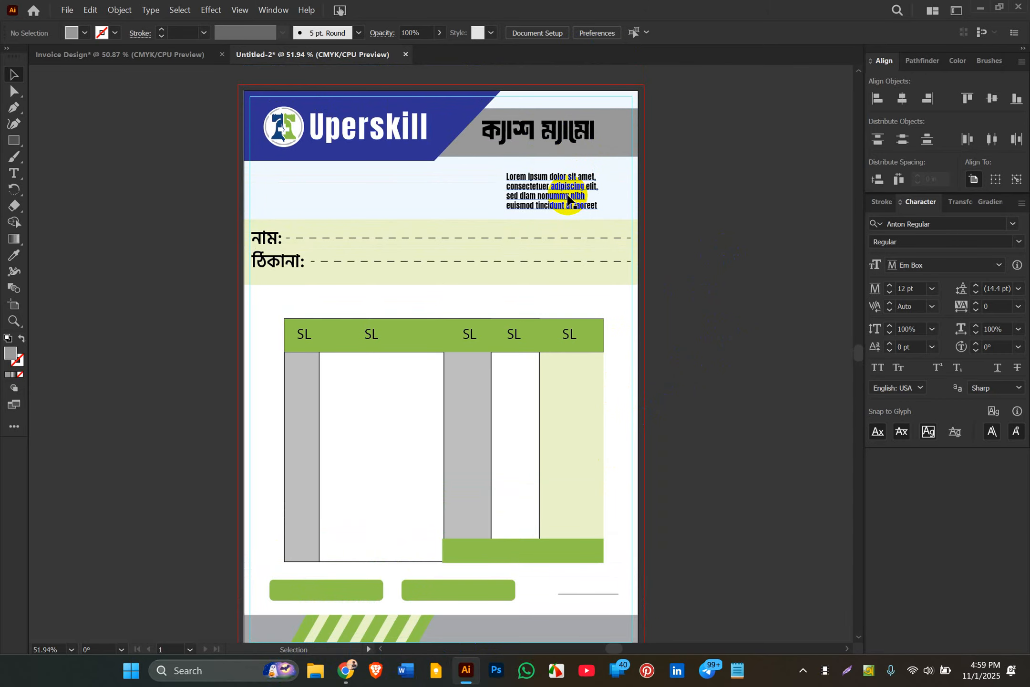
scroll(568, 196, down, 1)
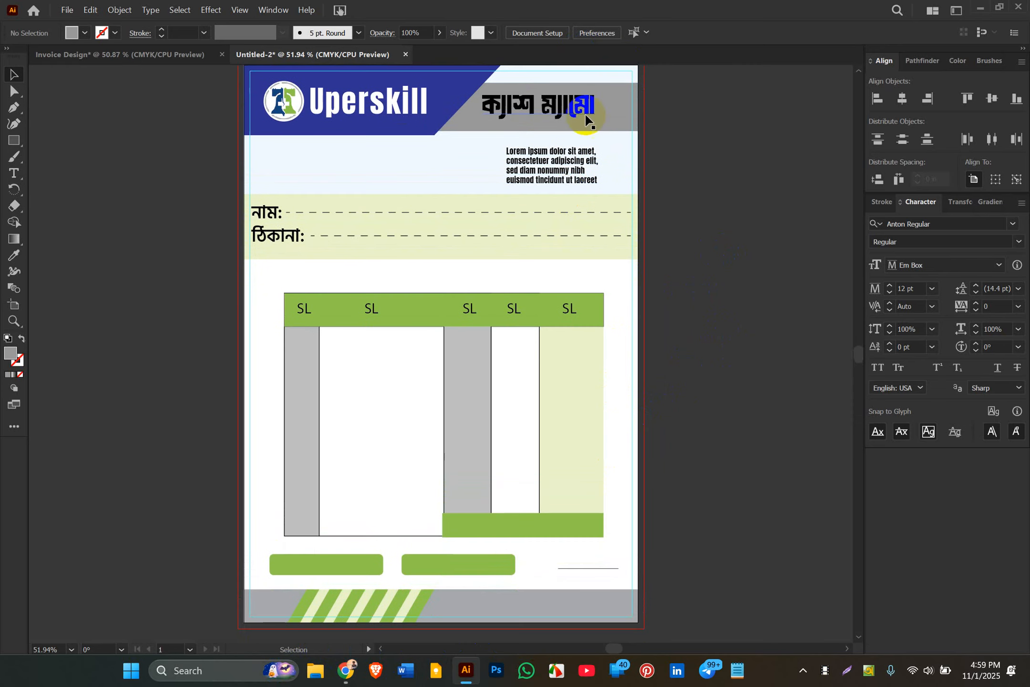
scroll(670, 125, down, 2)
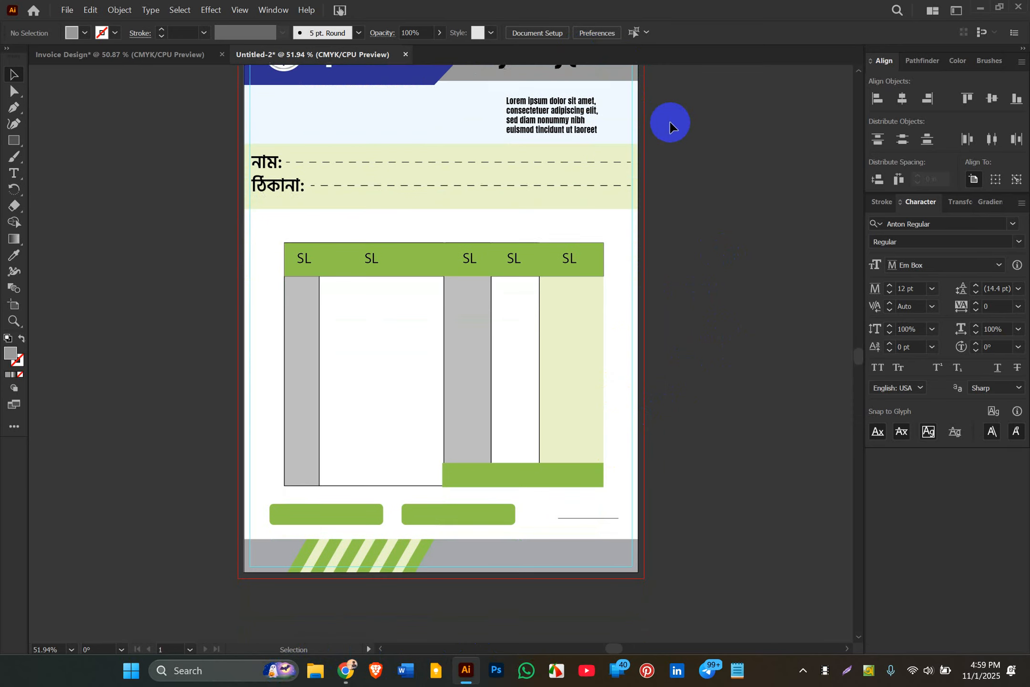
scroll(670, 125, up, 1)
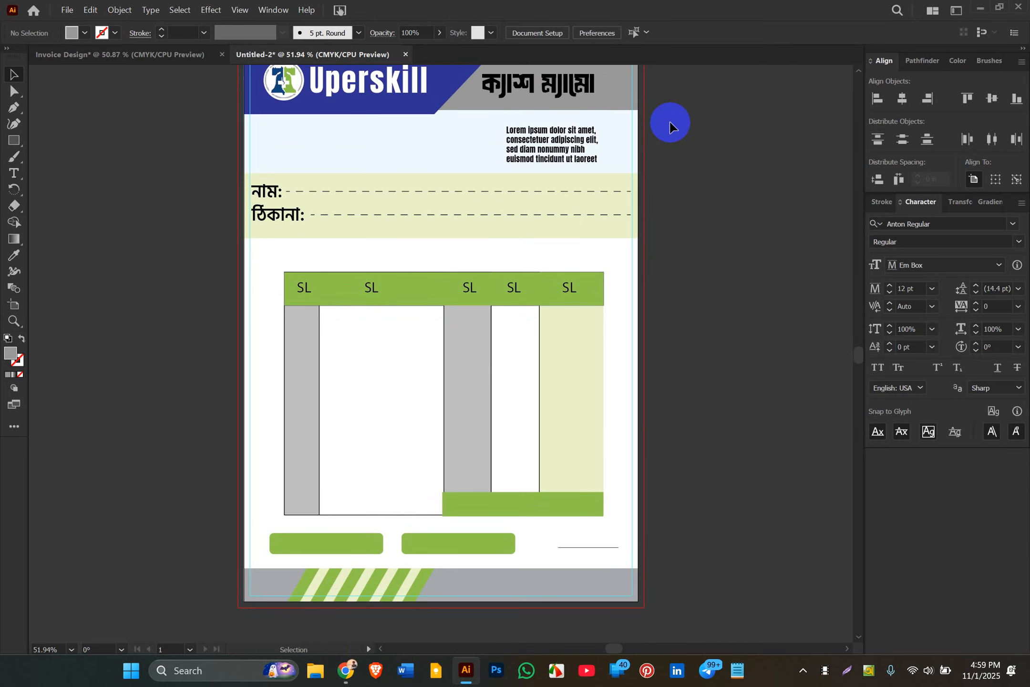